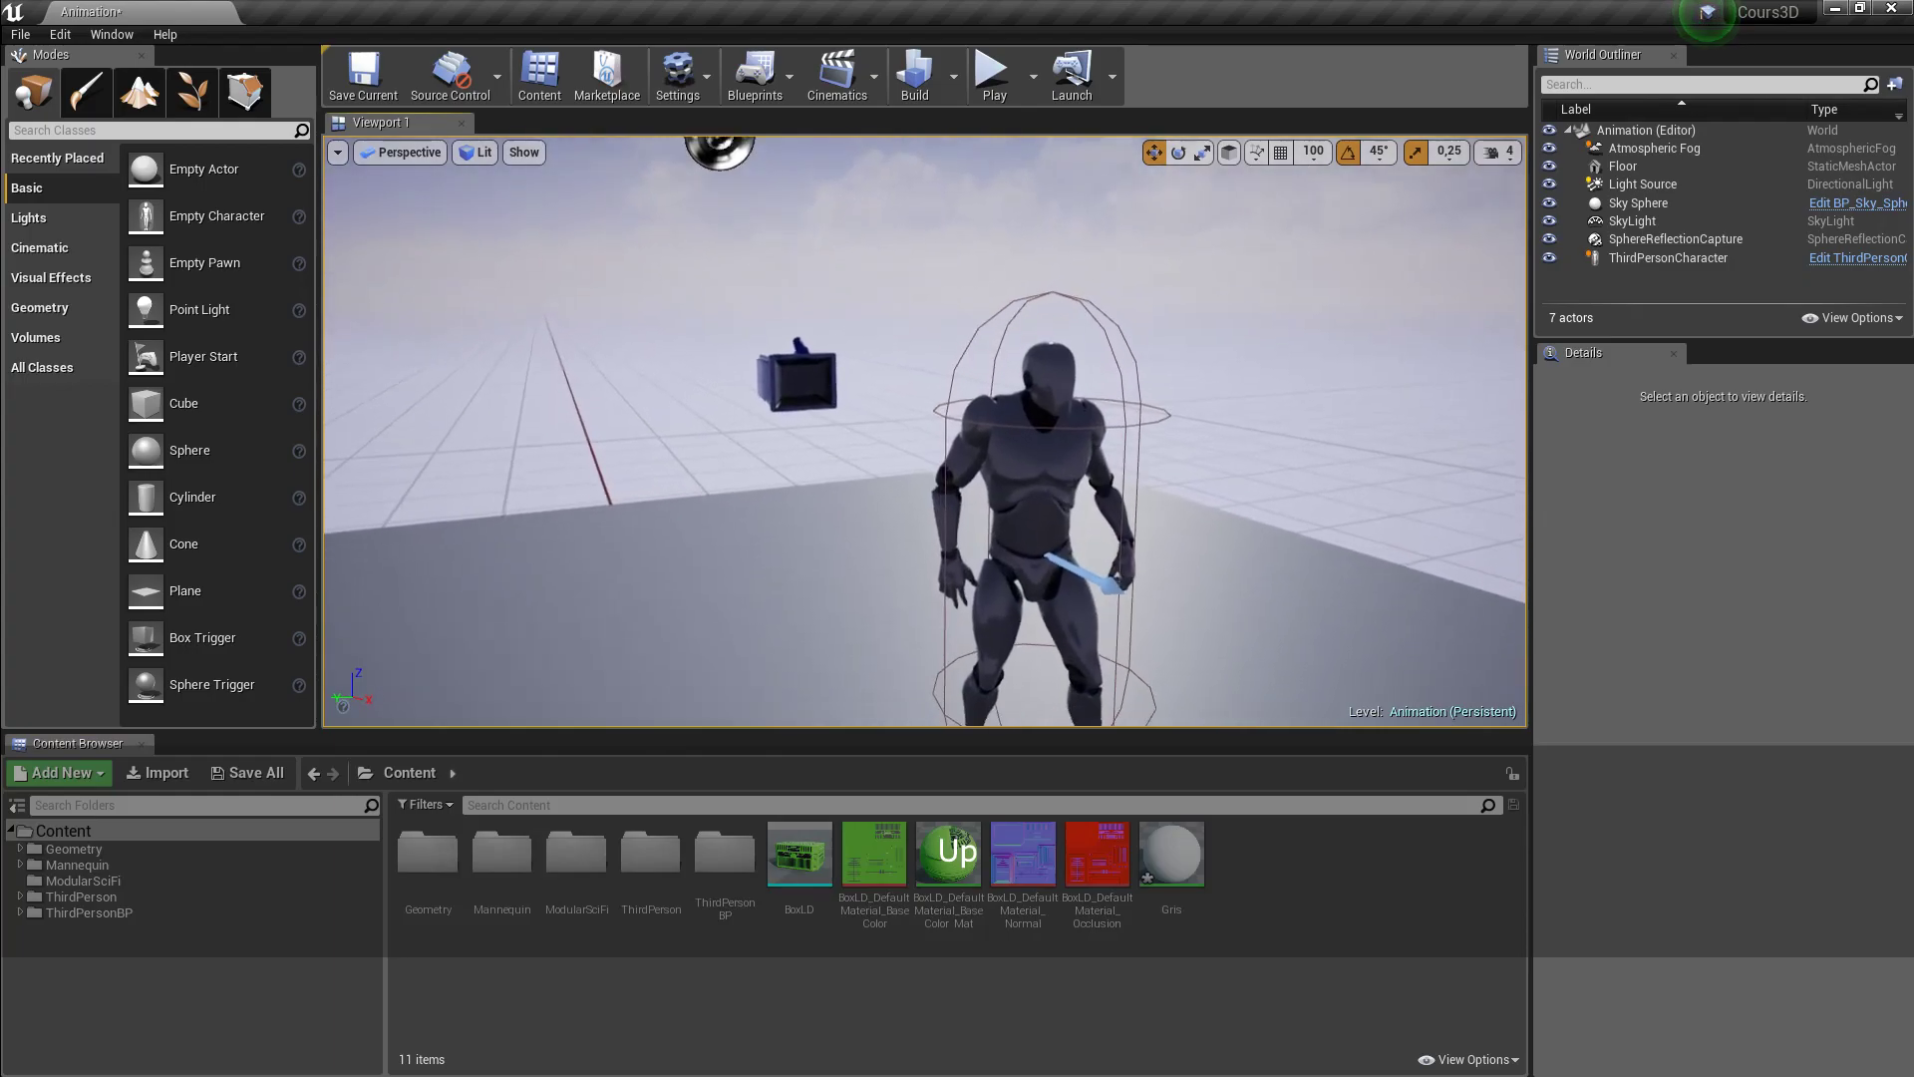
# - Play the level in the editor, run the third-person character around the floor to check its default animations, and stop the session
pyautogui.click(990, 74)
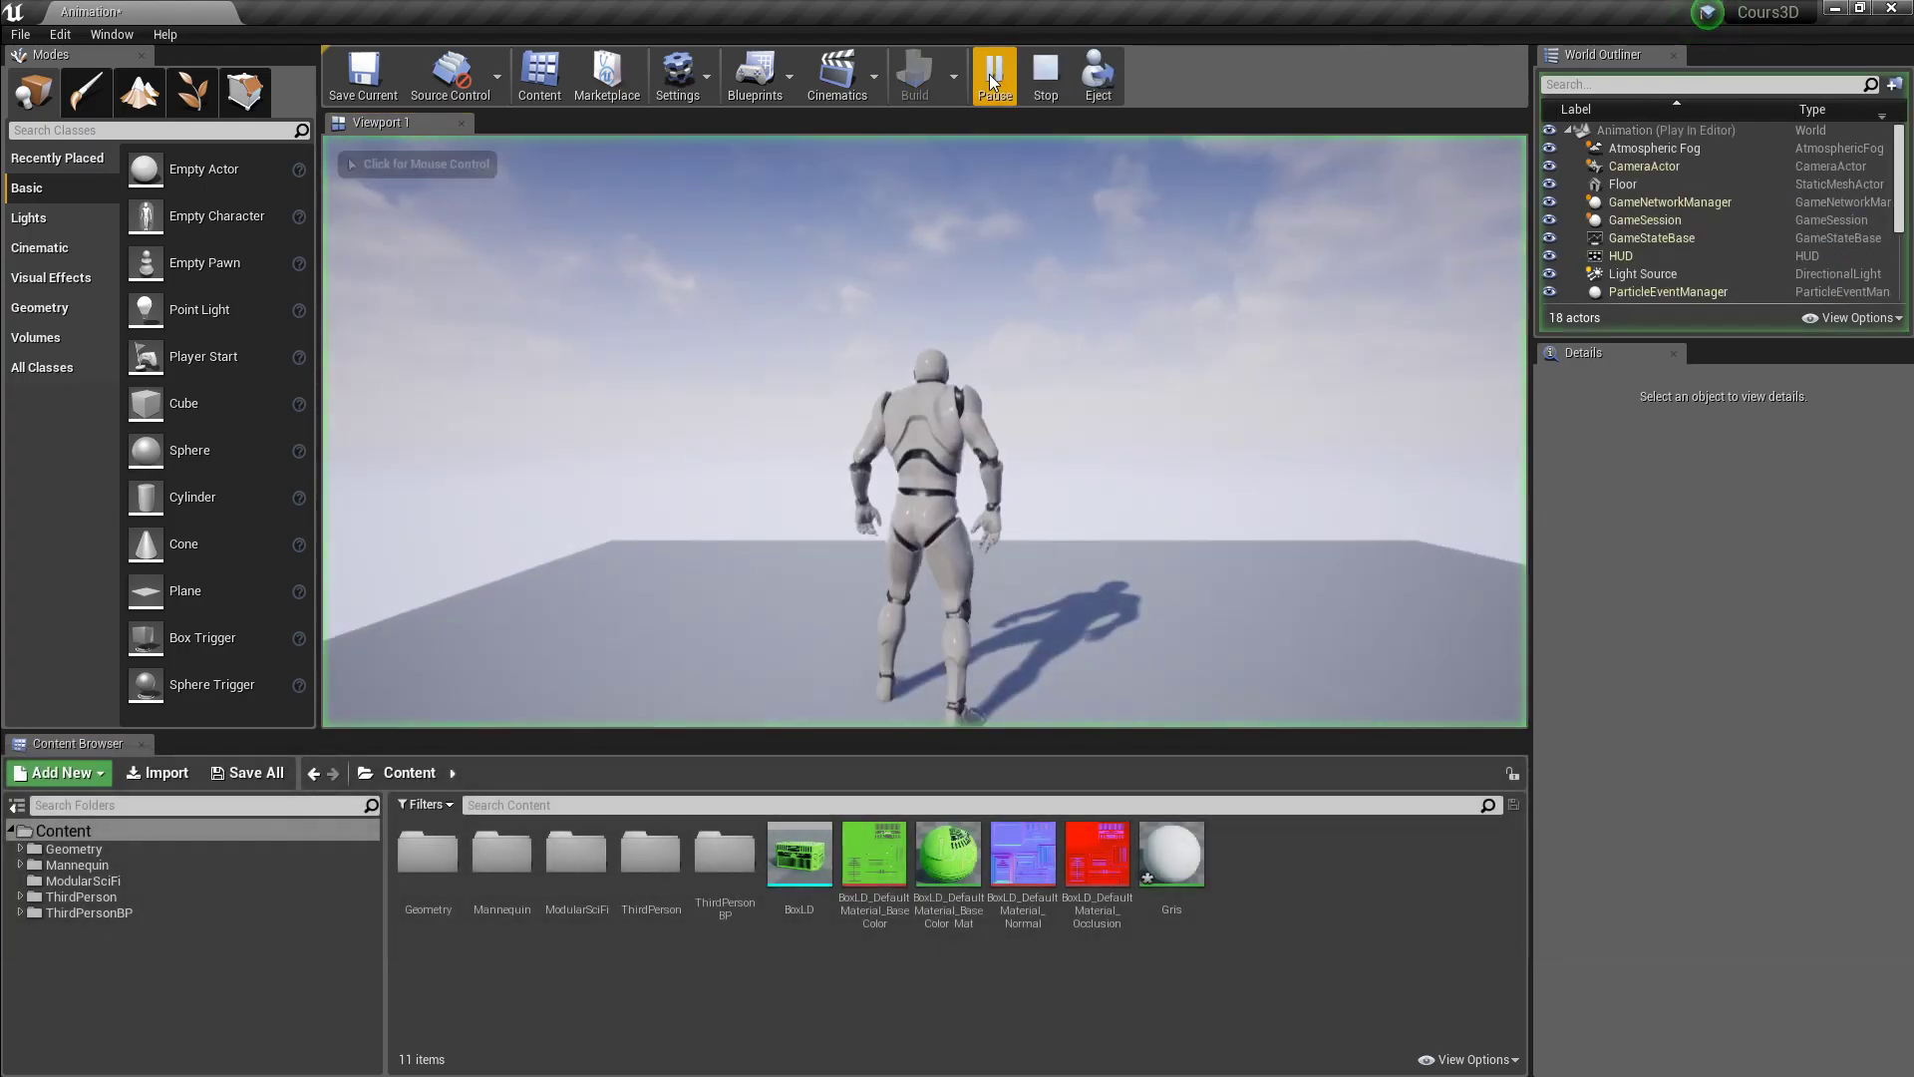
pyautogui.click(1150, 479)
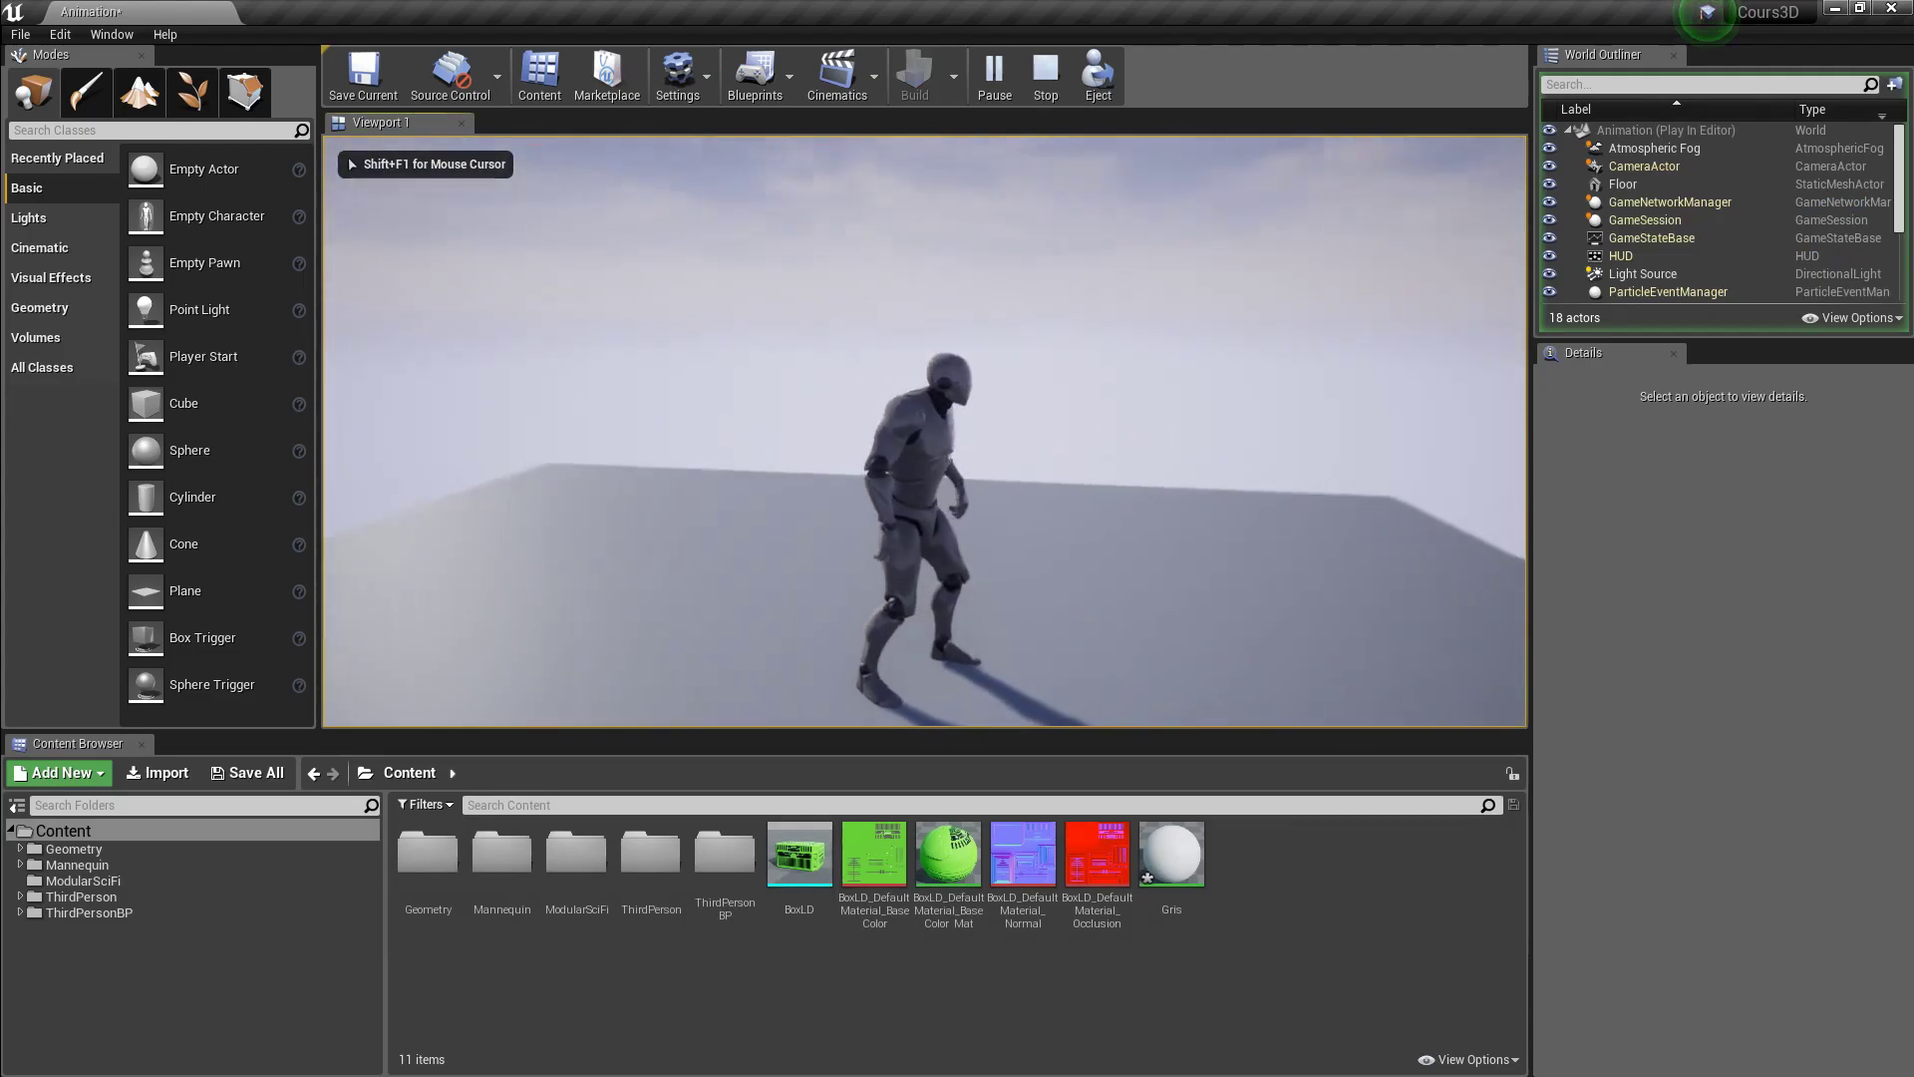
pyautogui.press('Up')
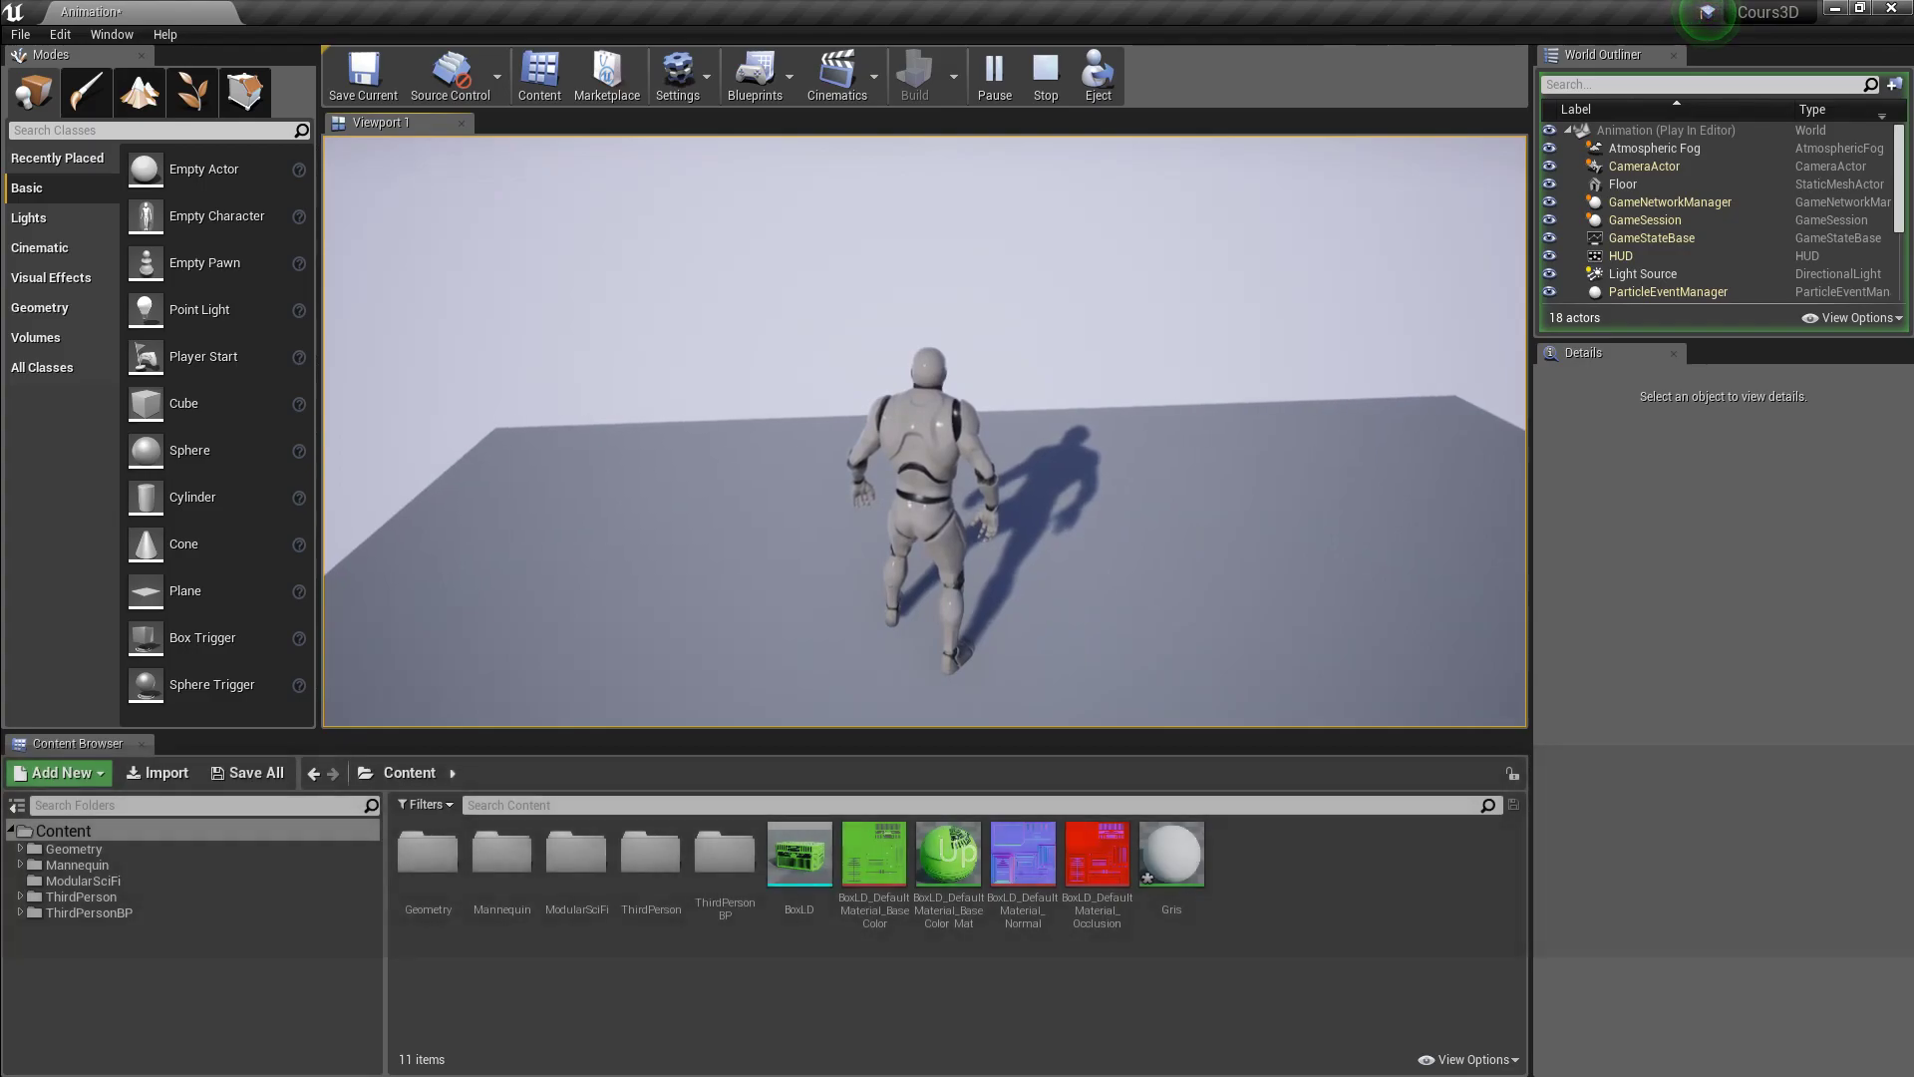
pyautogui.press('Down')
pyautogui.press('Up')
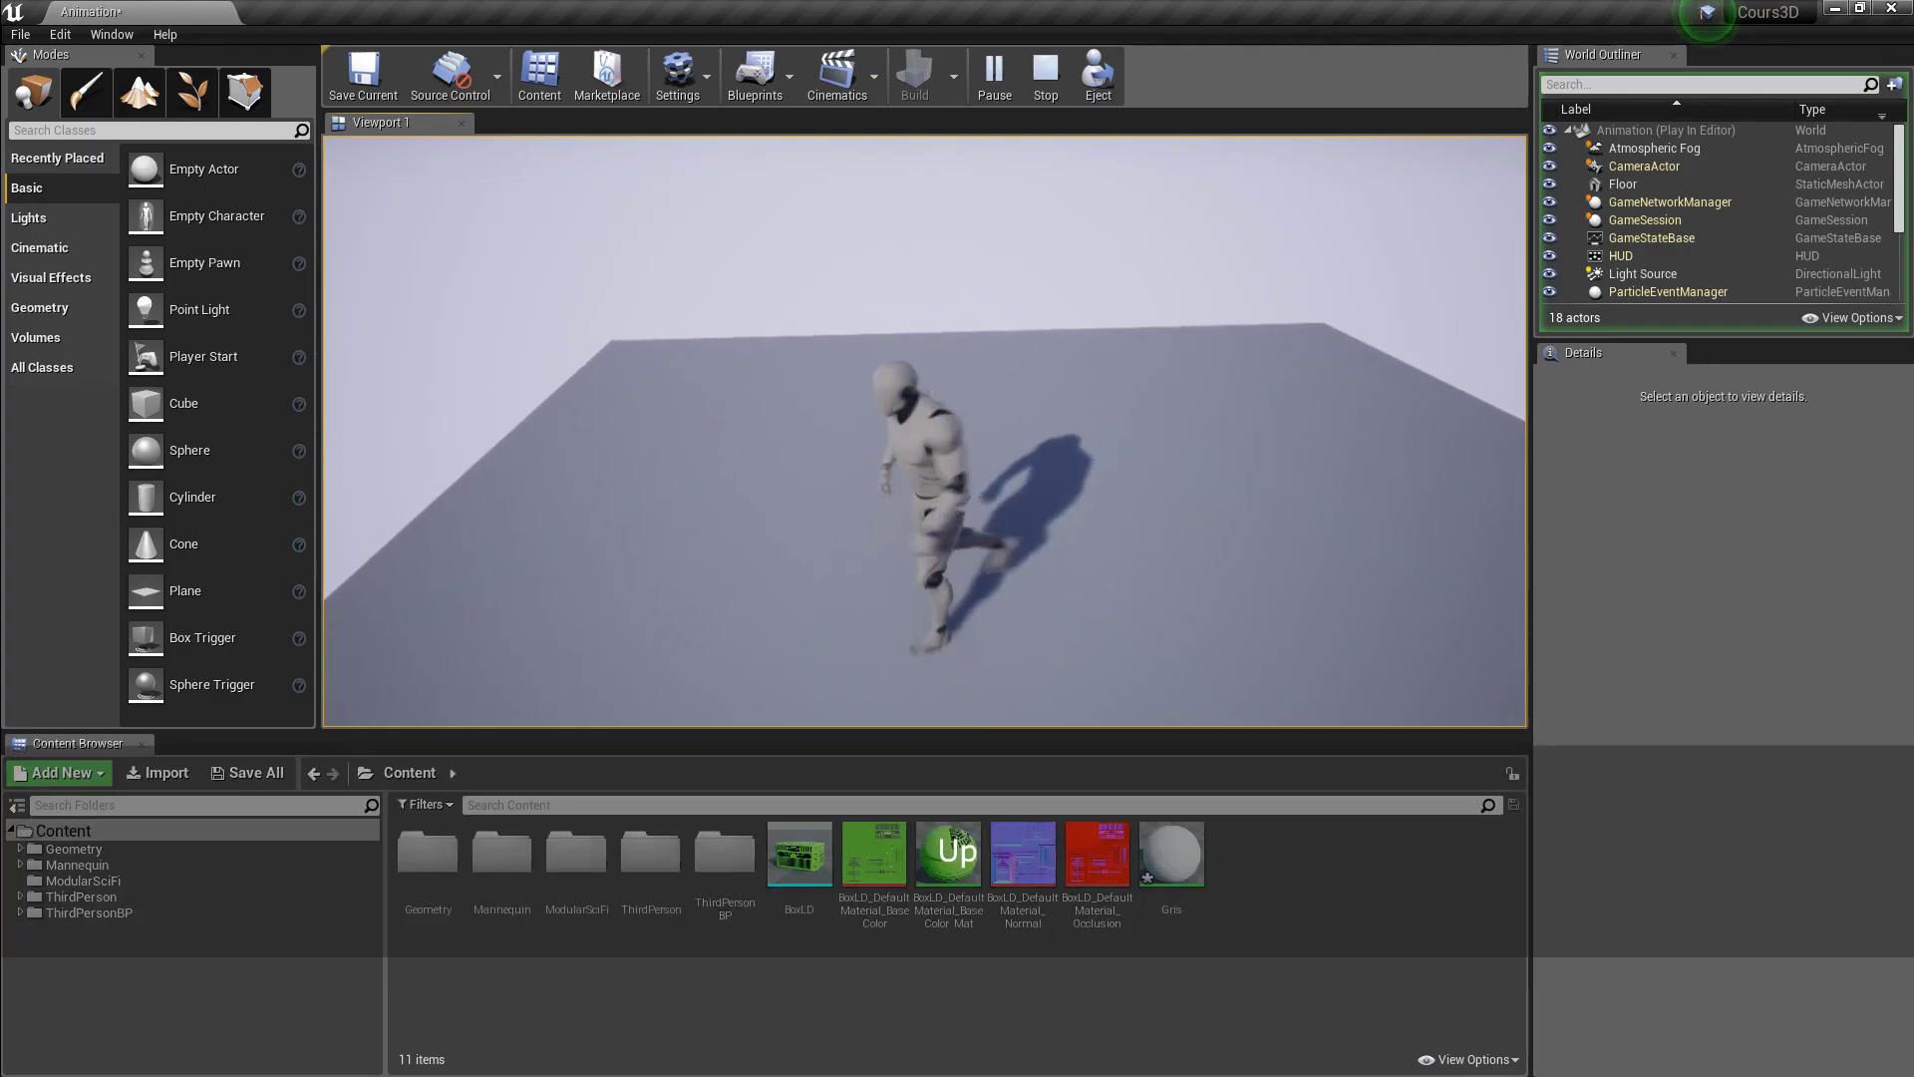
pyautogui.press('Up')
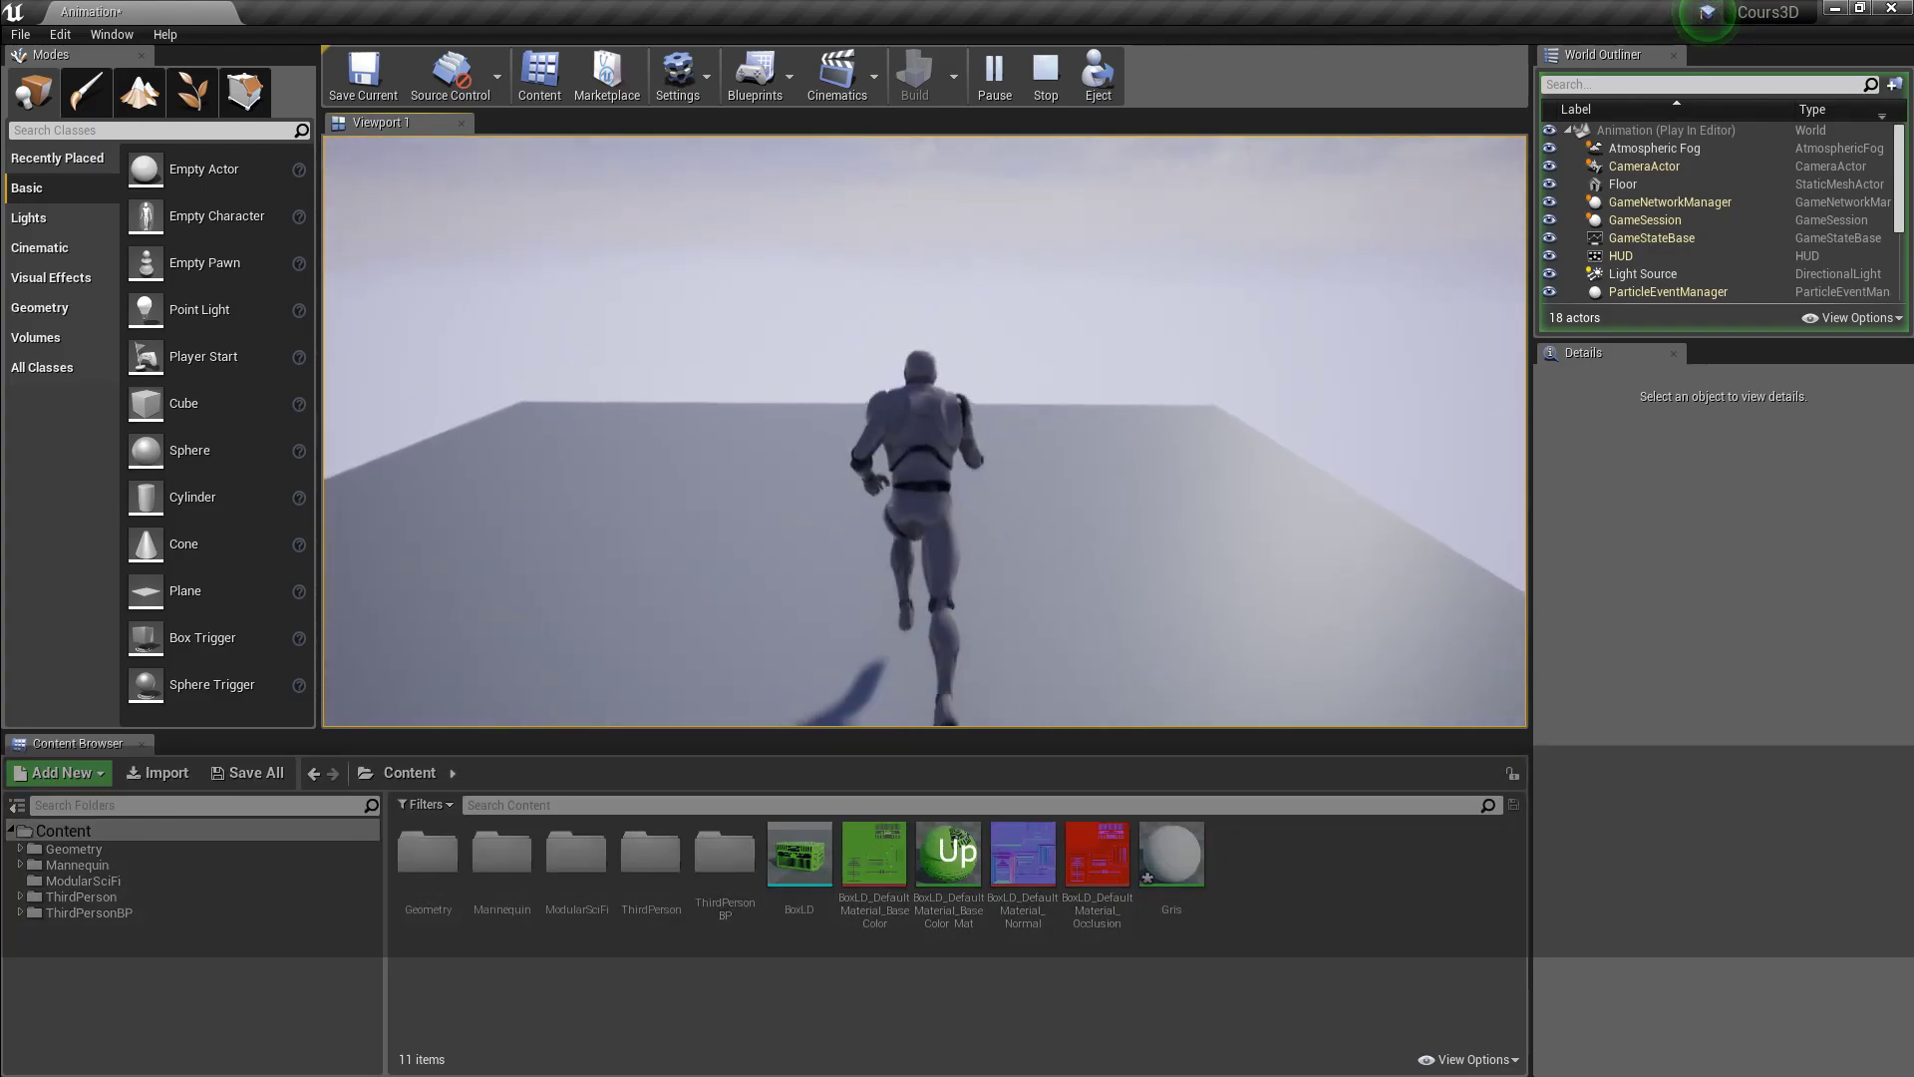
pyautogui.press('Up')
pyautogui.press('Up')
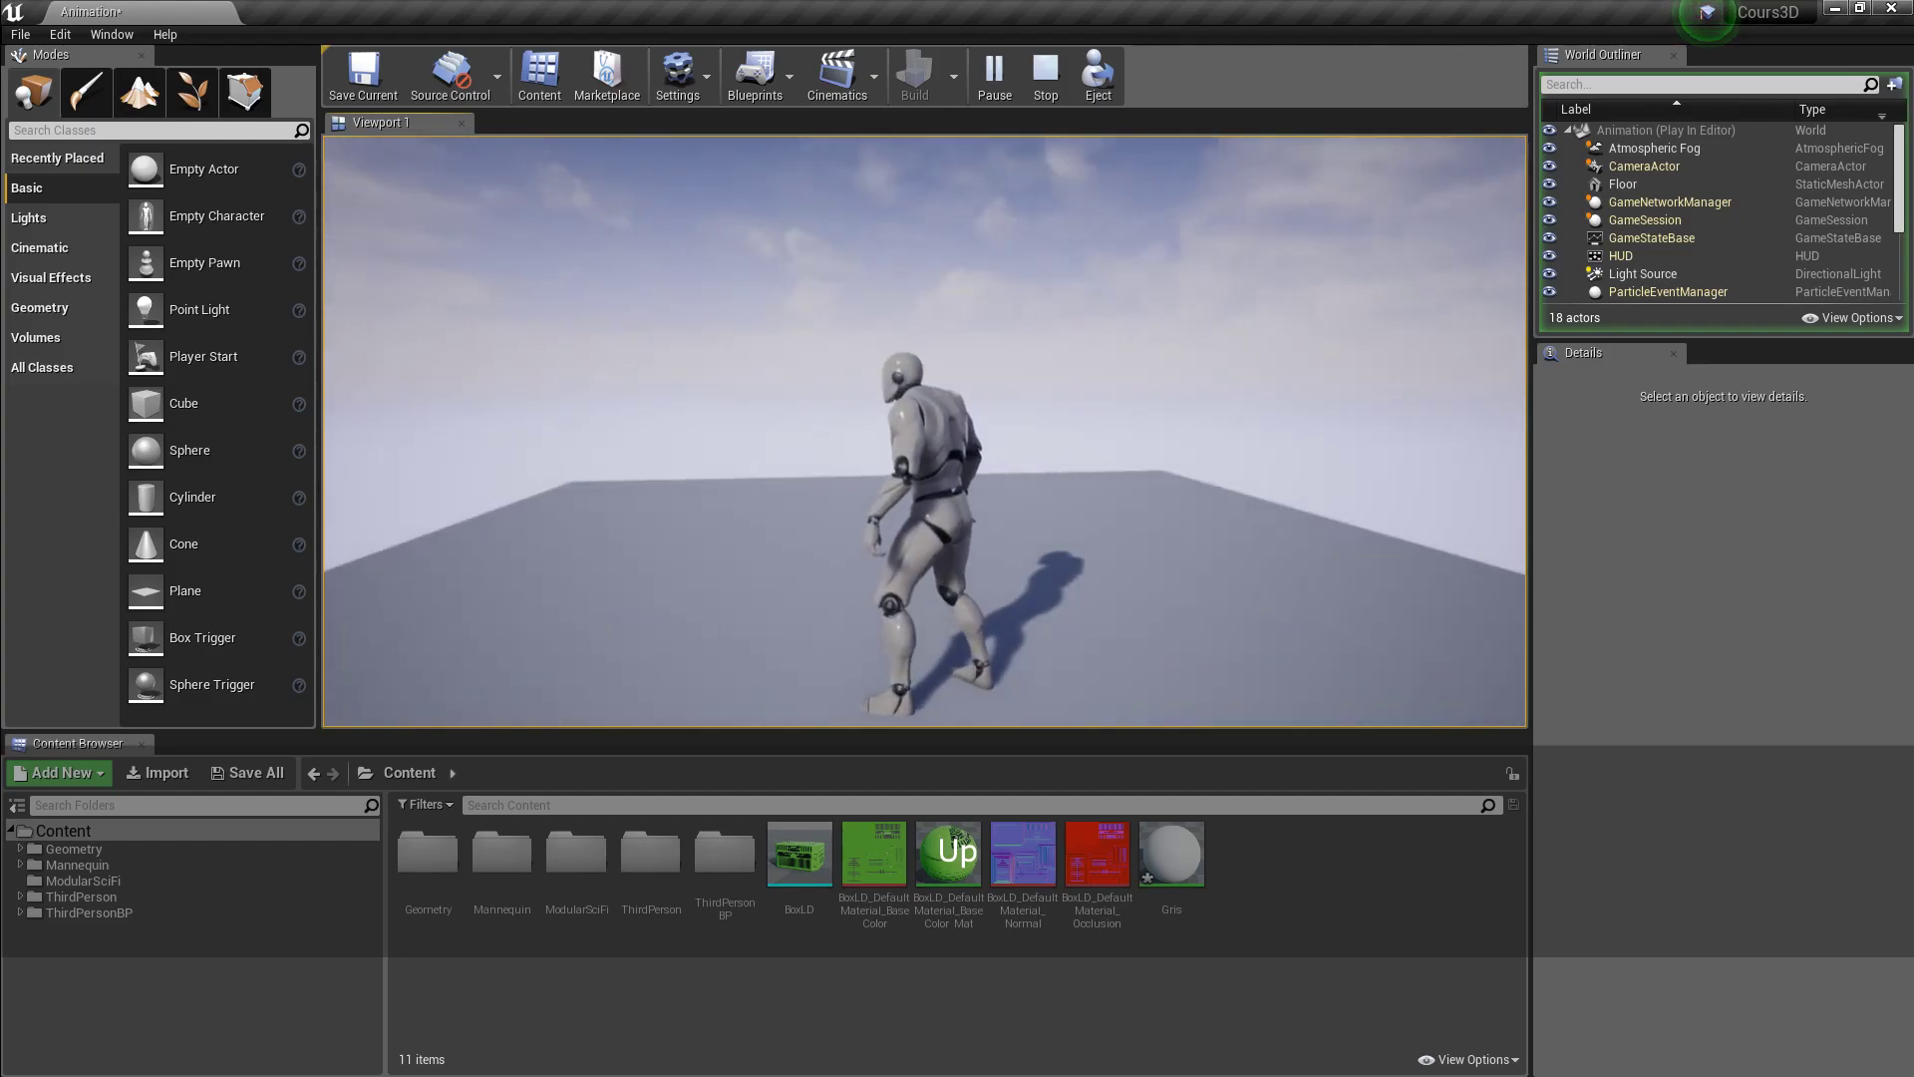
pyautogui.press('Up')
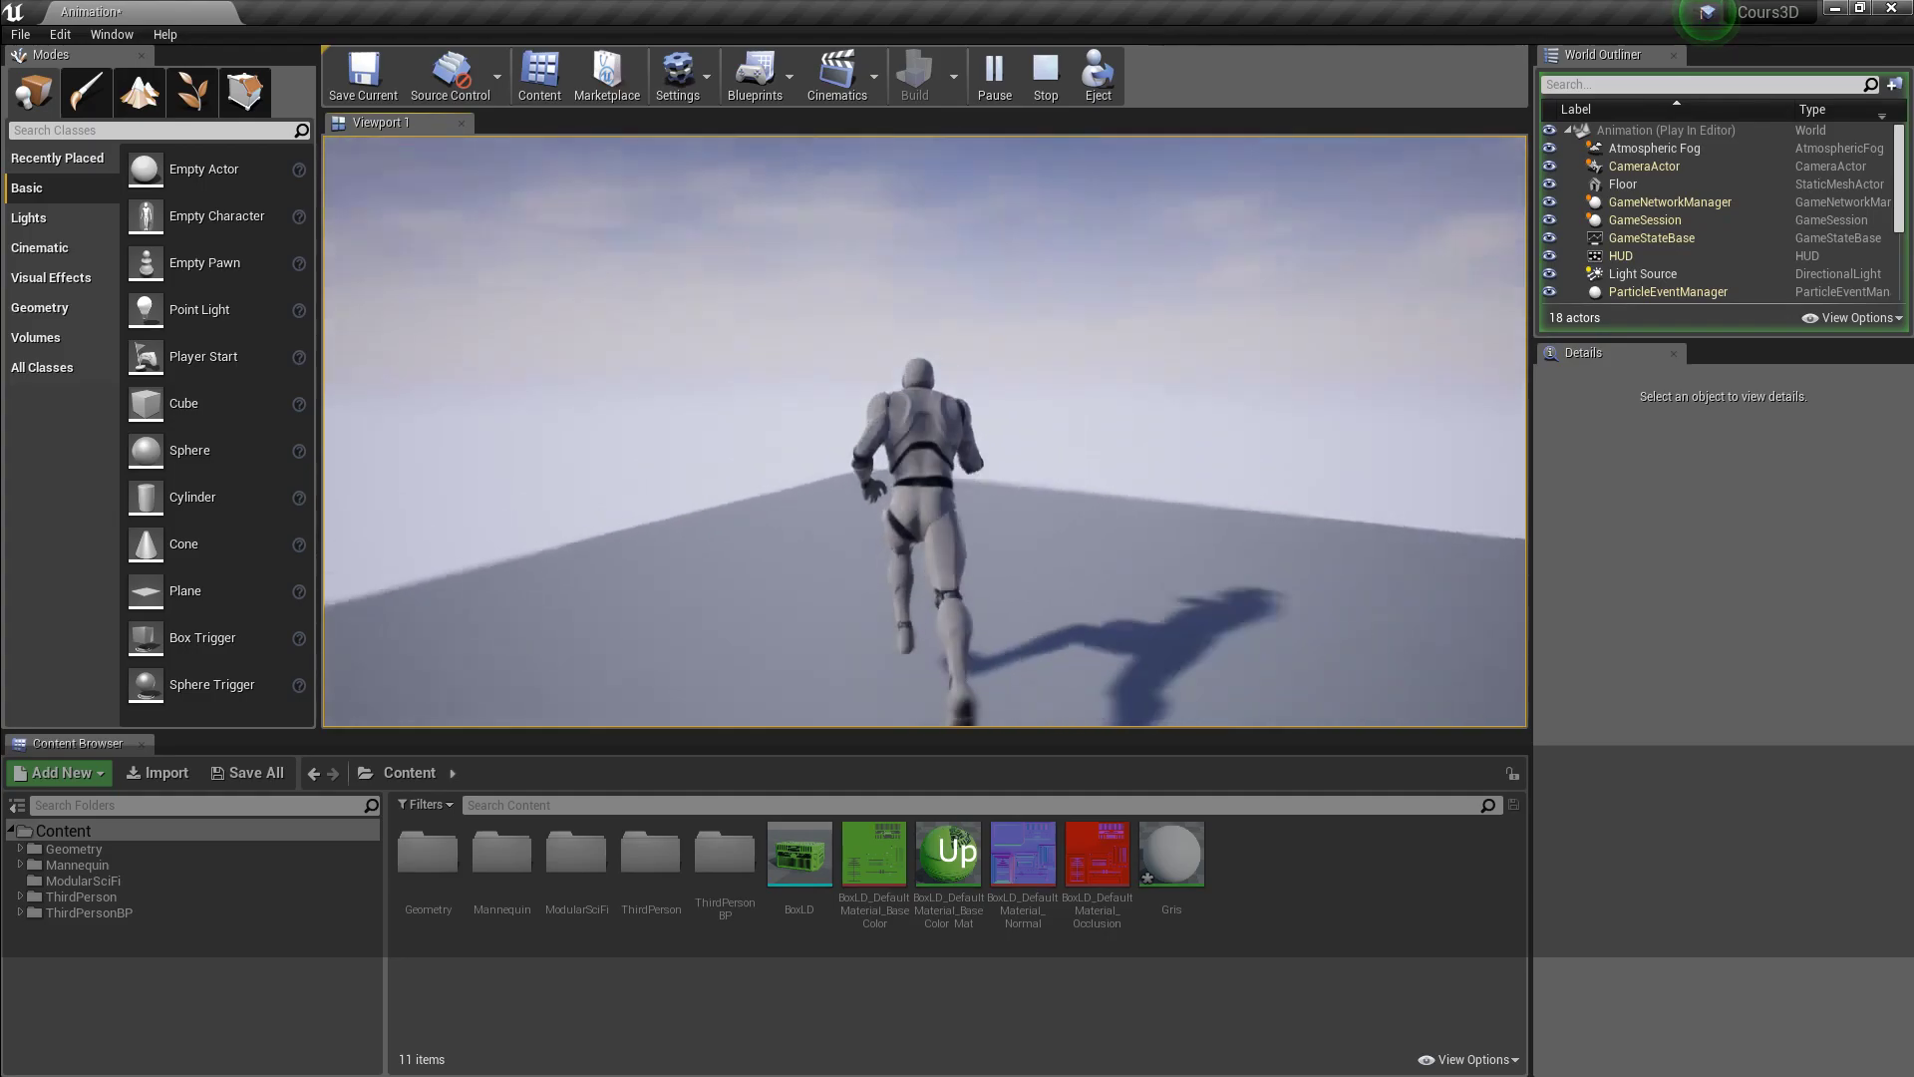
pyautogui.press('Down')
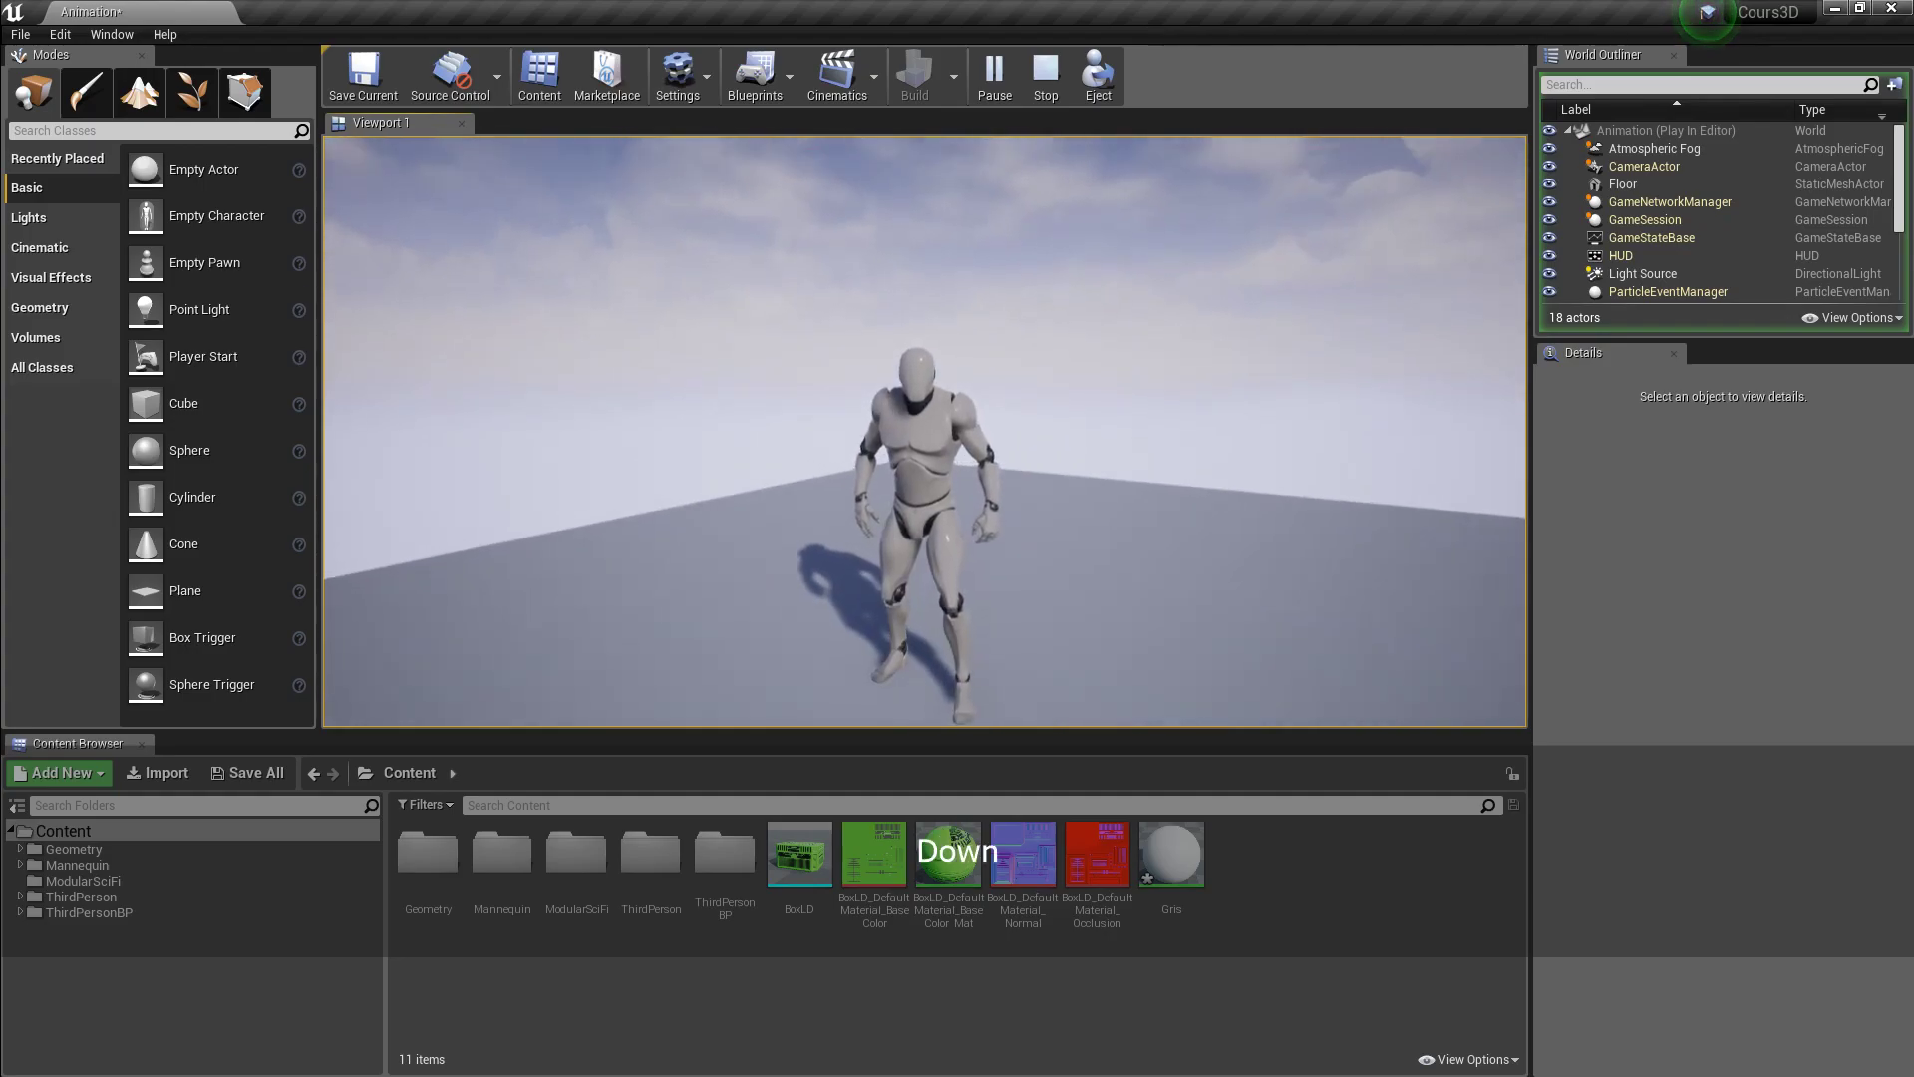
pyautogui.press('Escape')
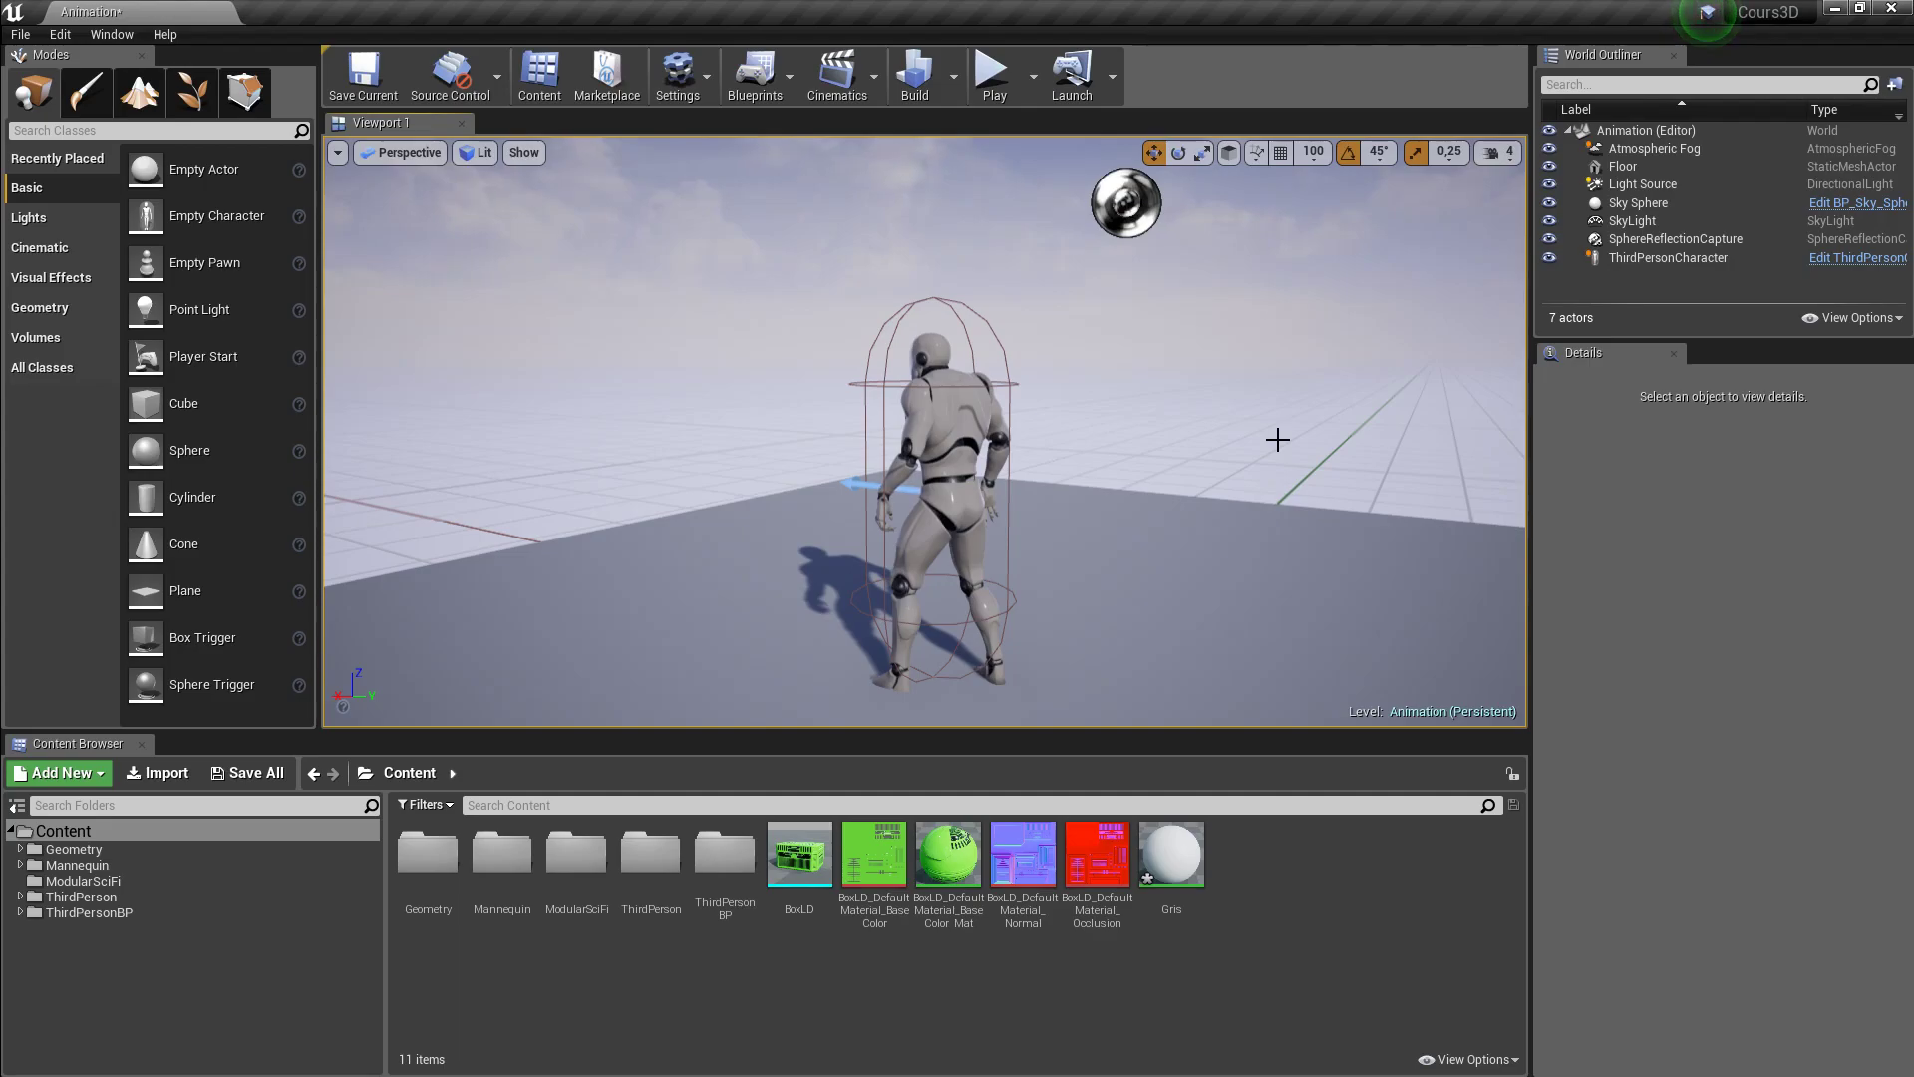
# - Switch to File Explorer and review the Idle, Jump, Running and Walking files in the Animation To UE4 folder
pyautogui.press('super')
pyautogui.moveTo(219, 1057)
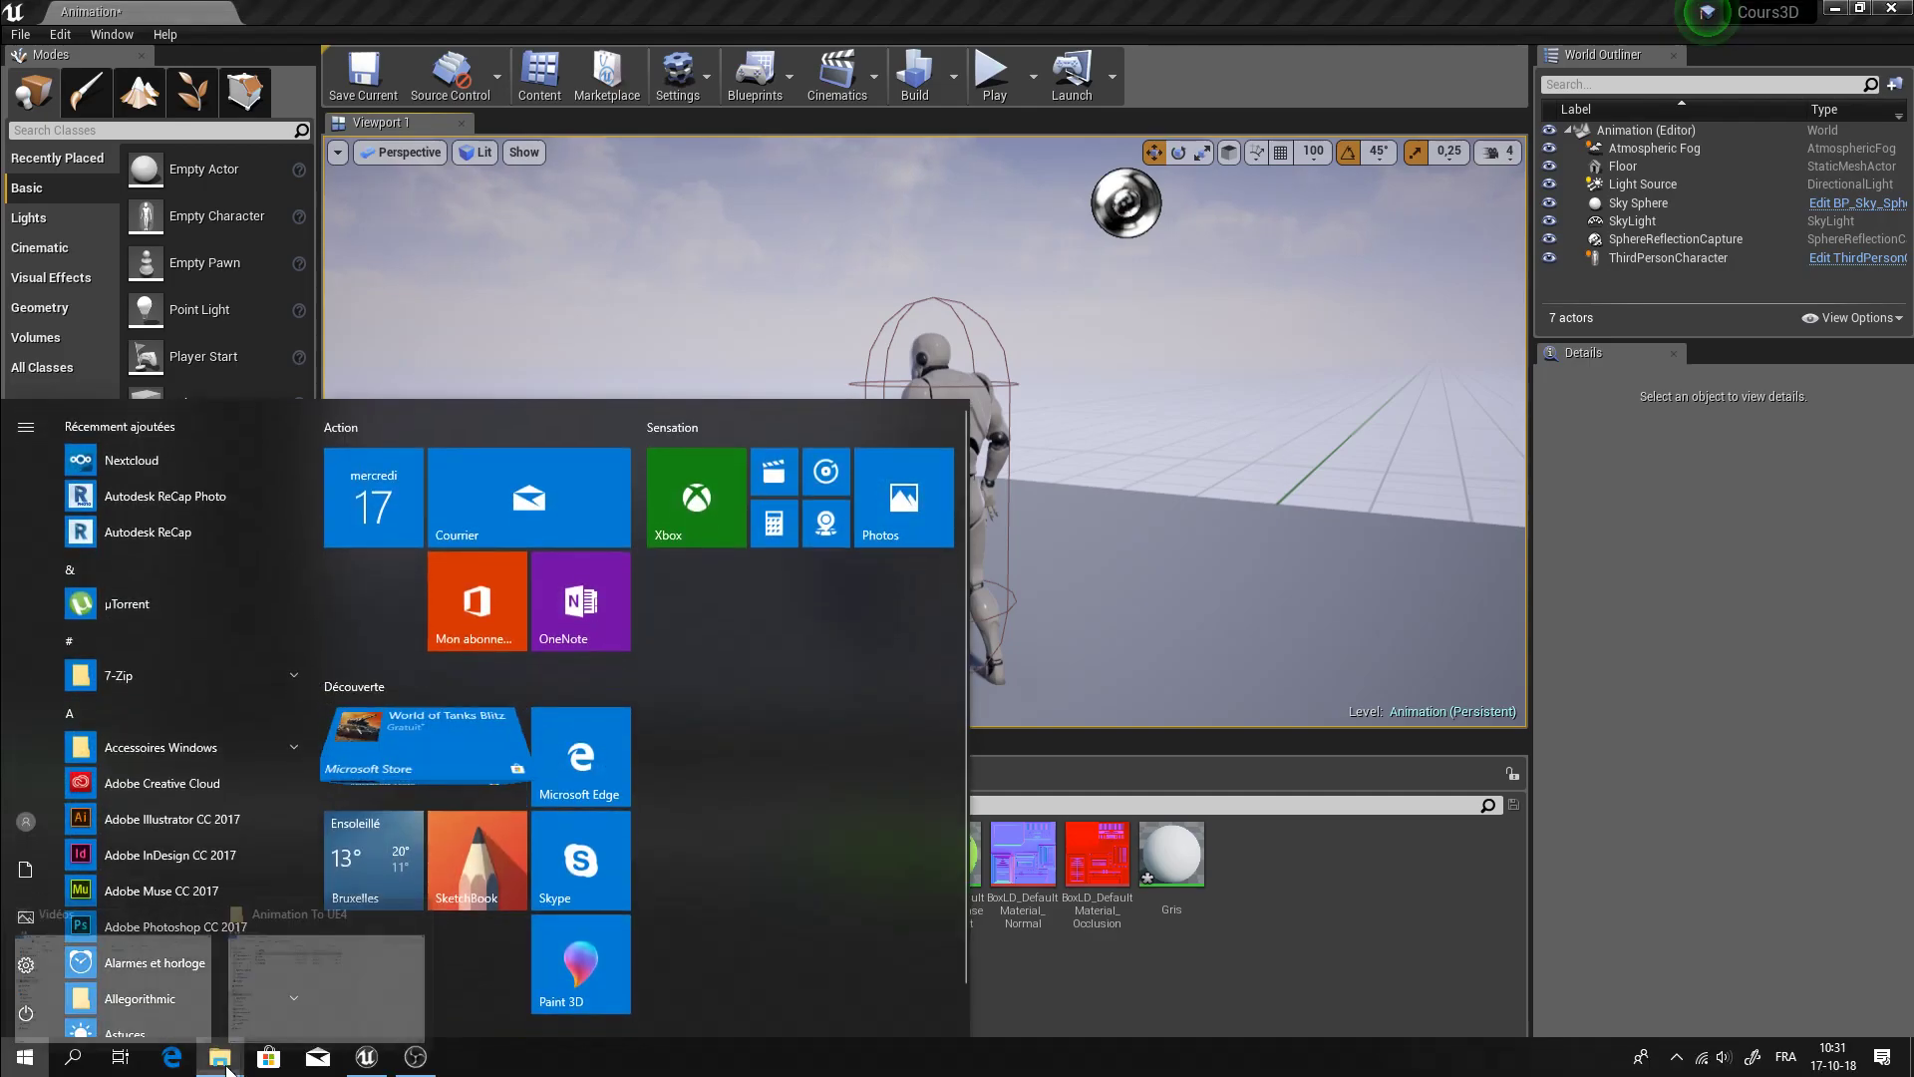
pyautogui.click(319, 962)
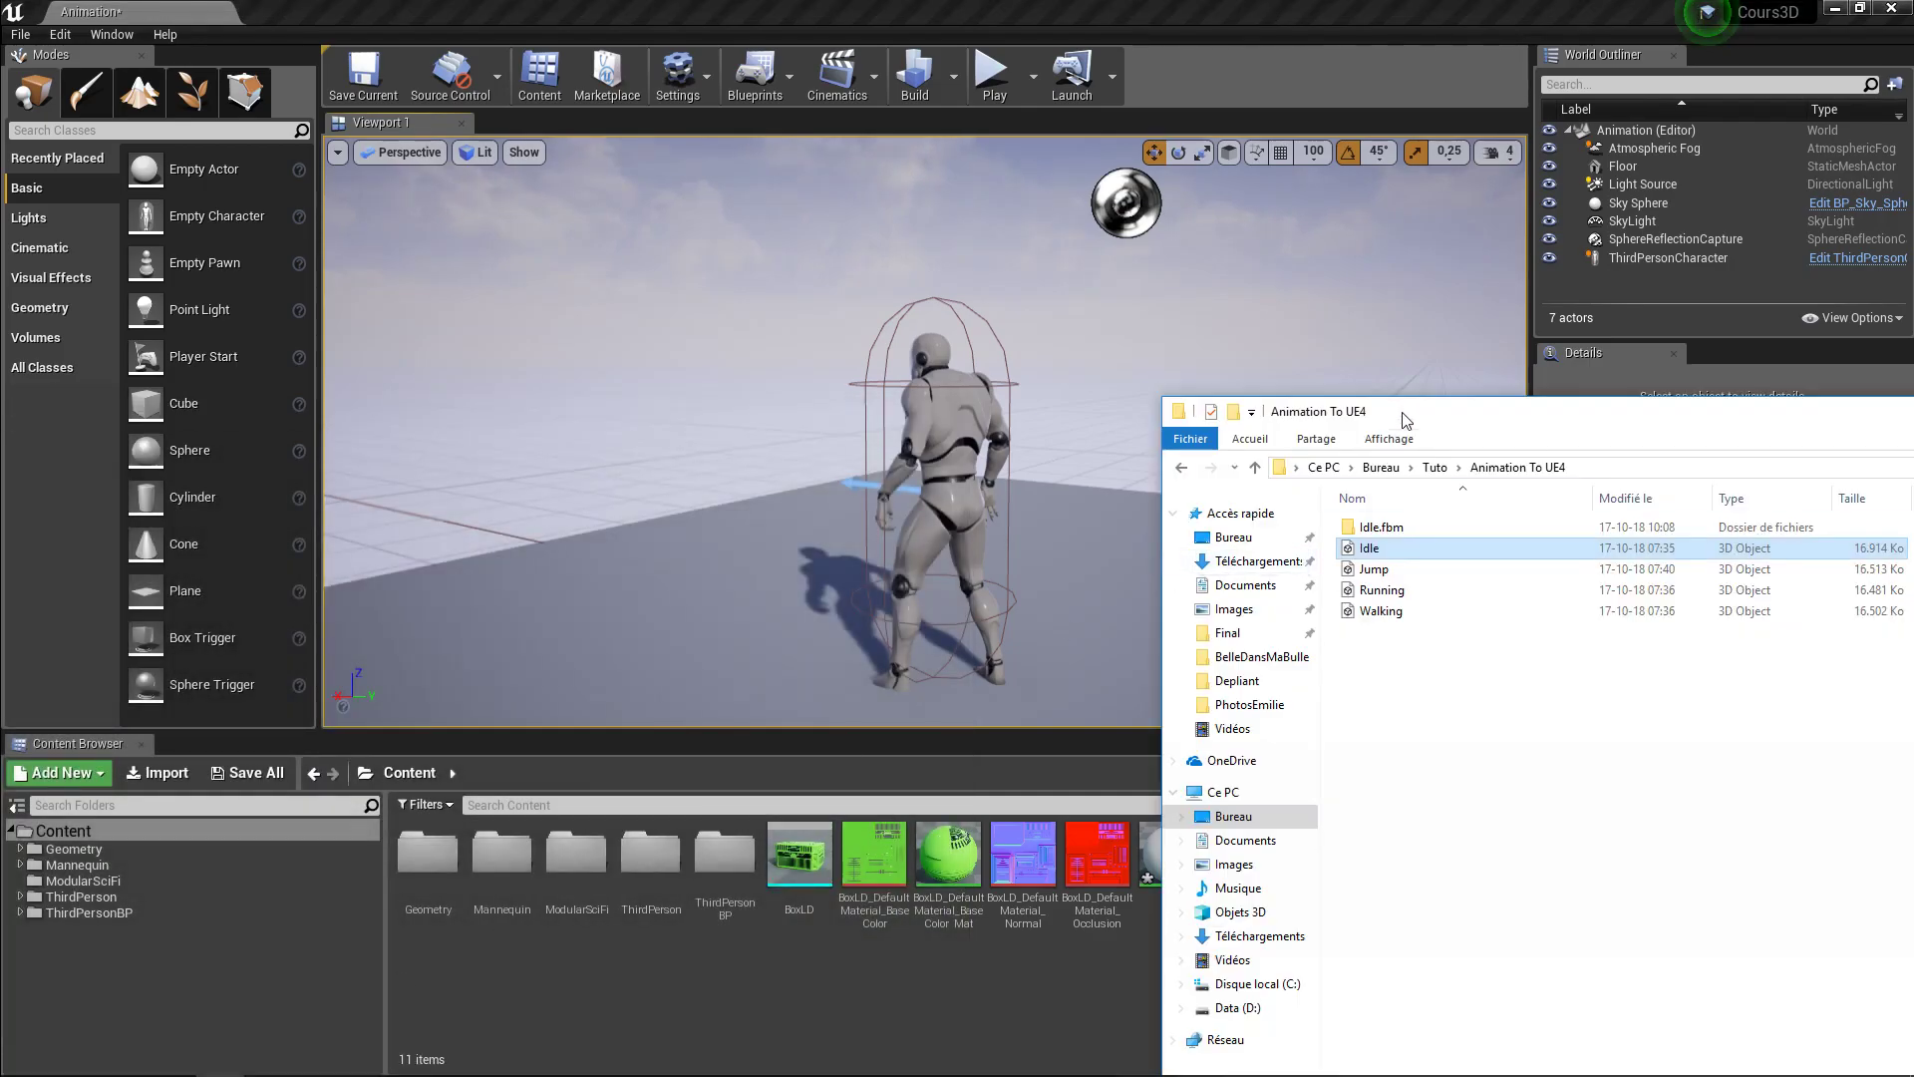
pyautogui.moveTo(1399, 383); pyautogui.dragTo(801, 265)
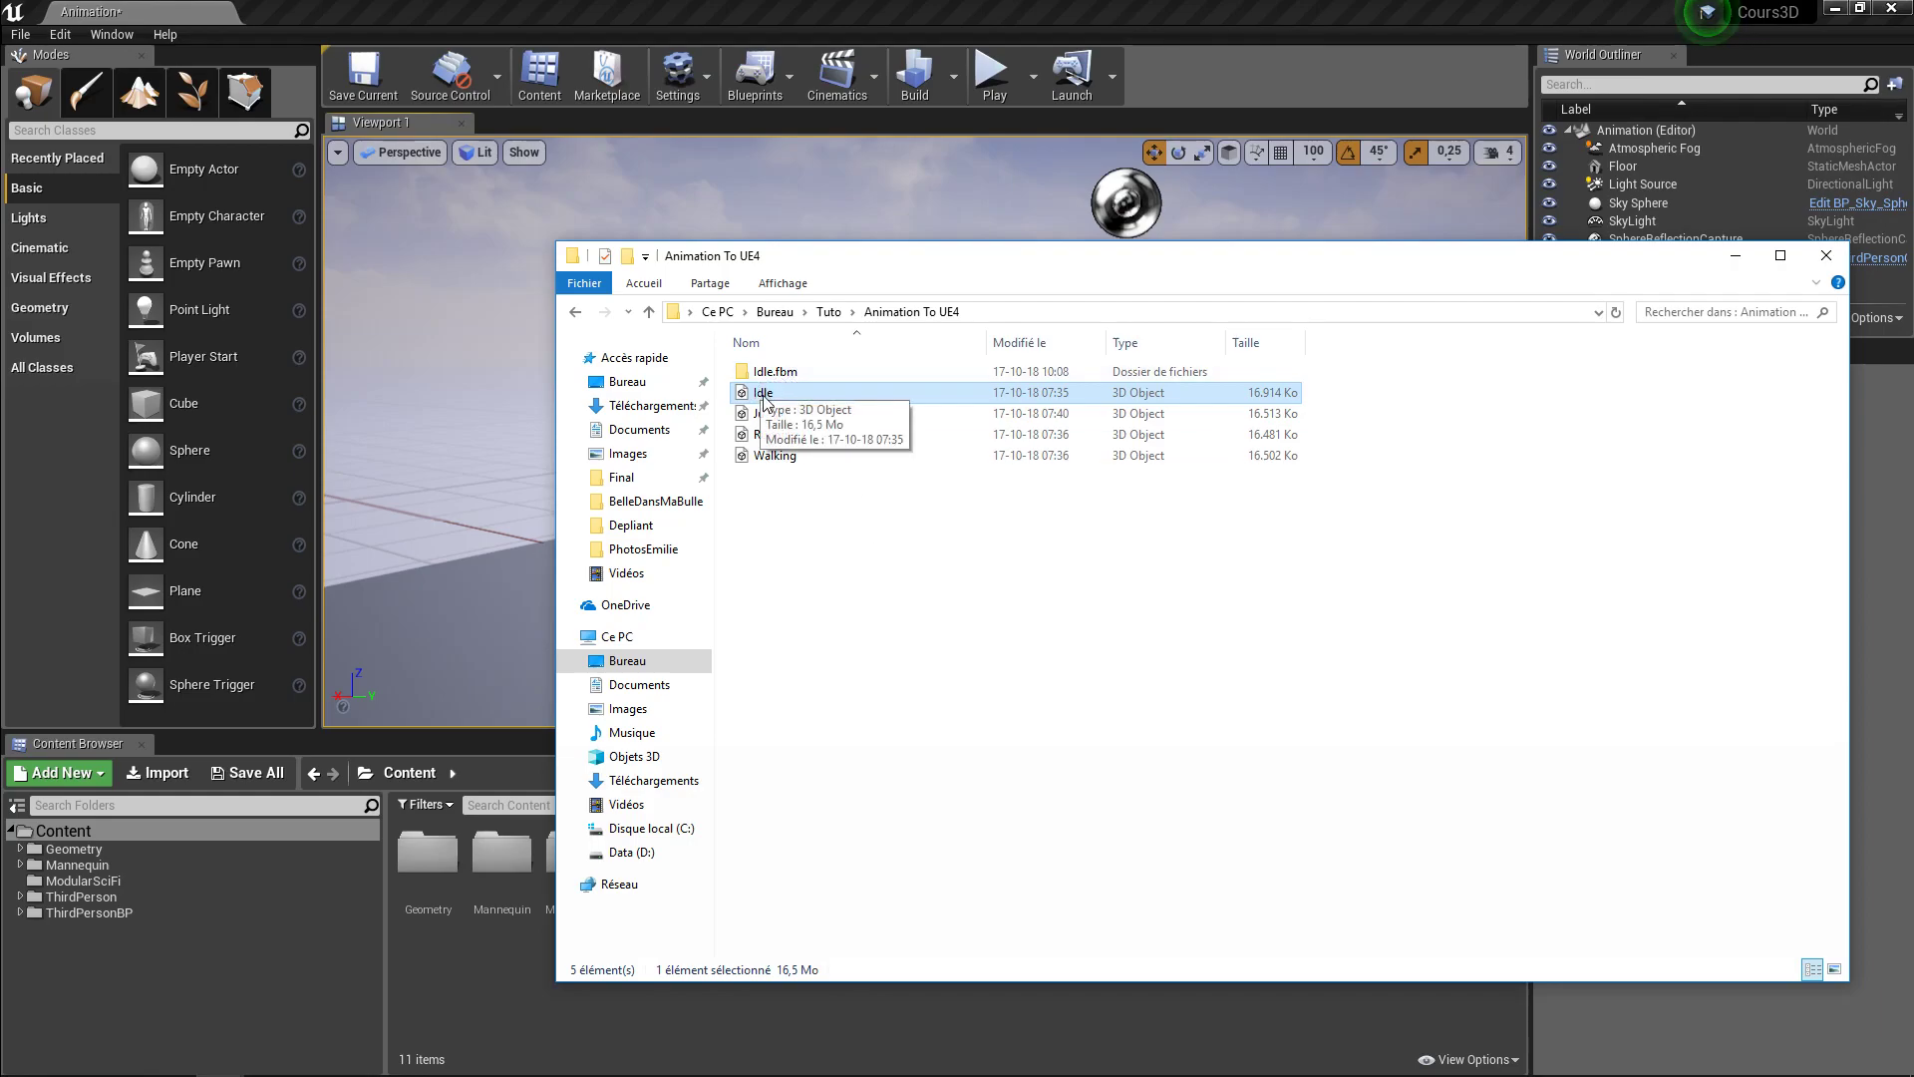
pyautogui.click(788, 413)
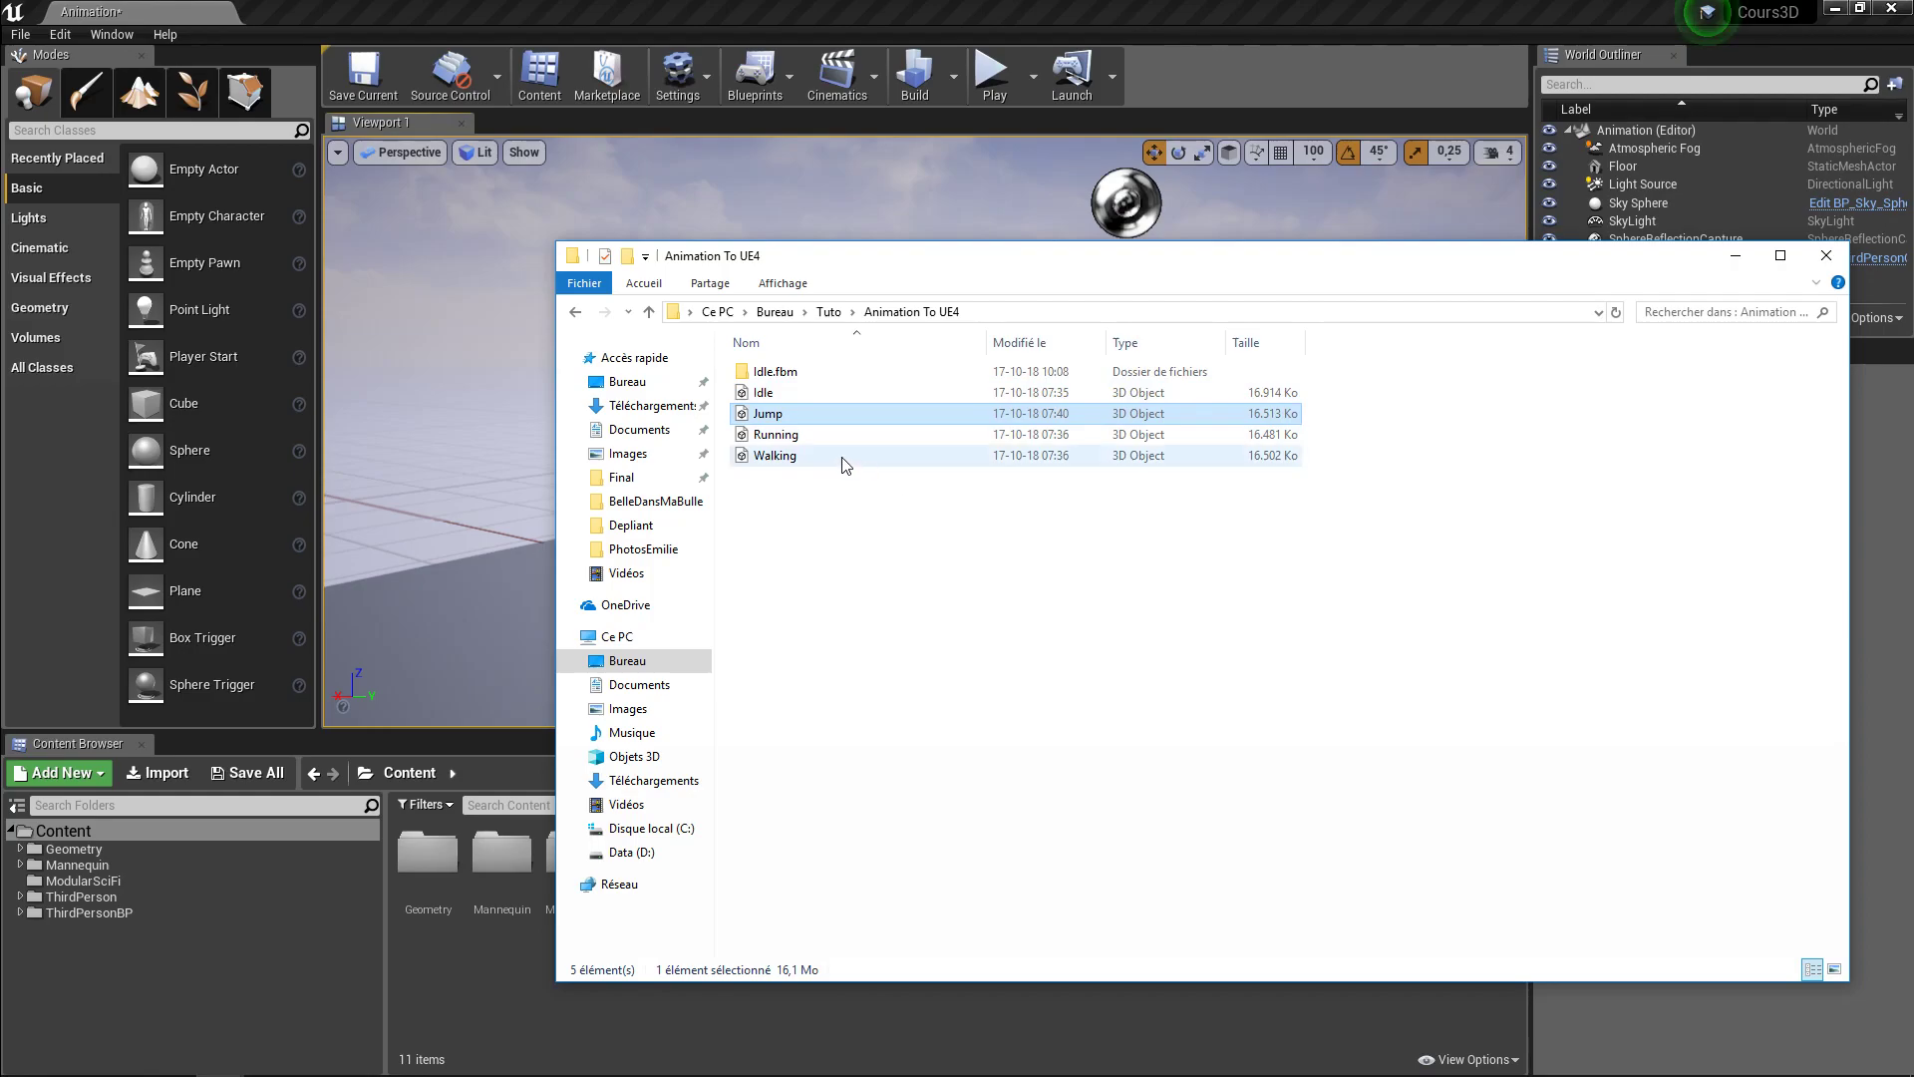
pyautogui.click(828, 434)
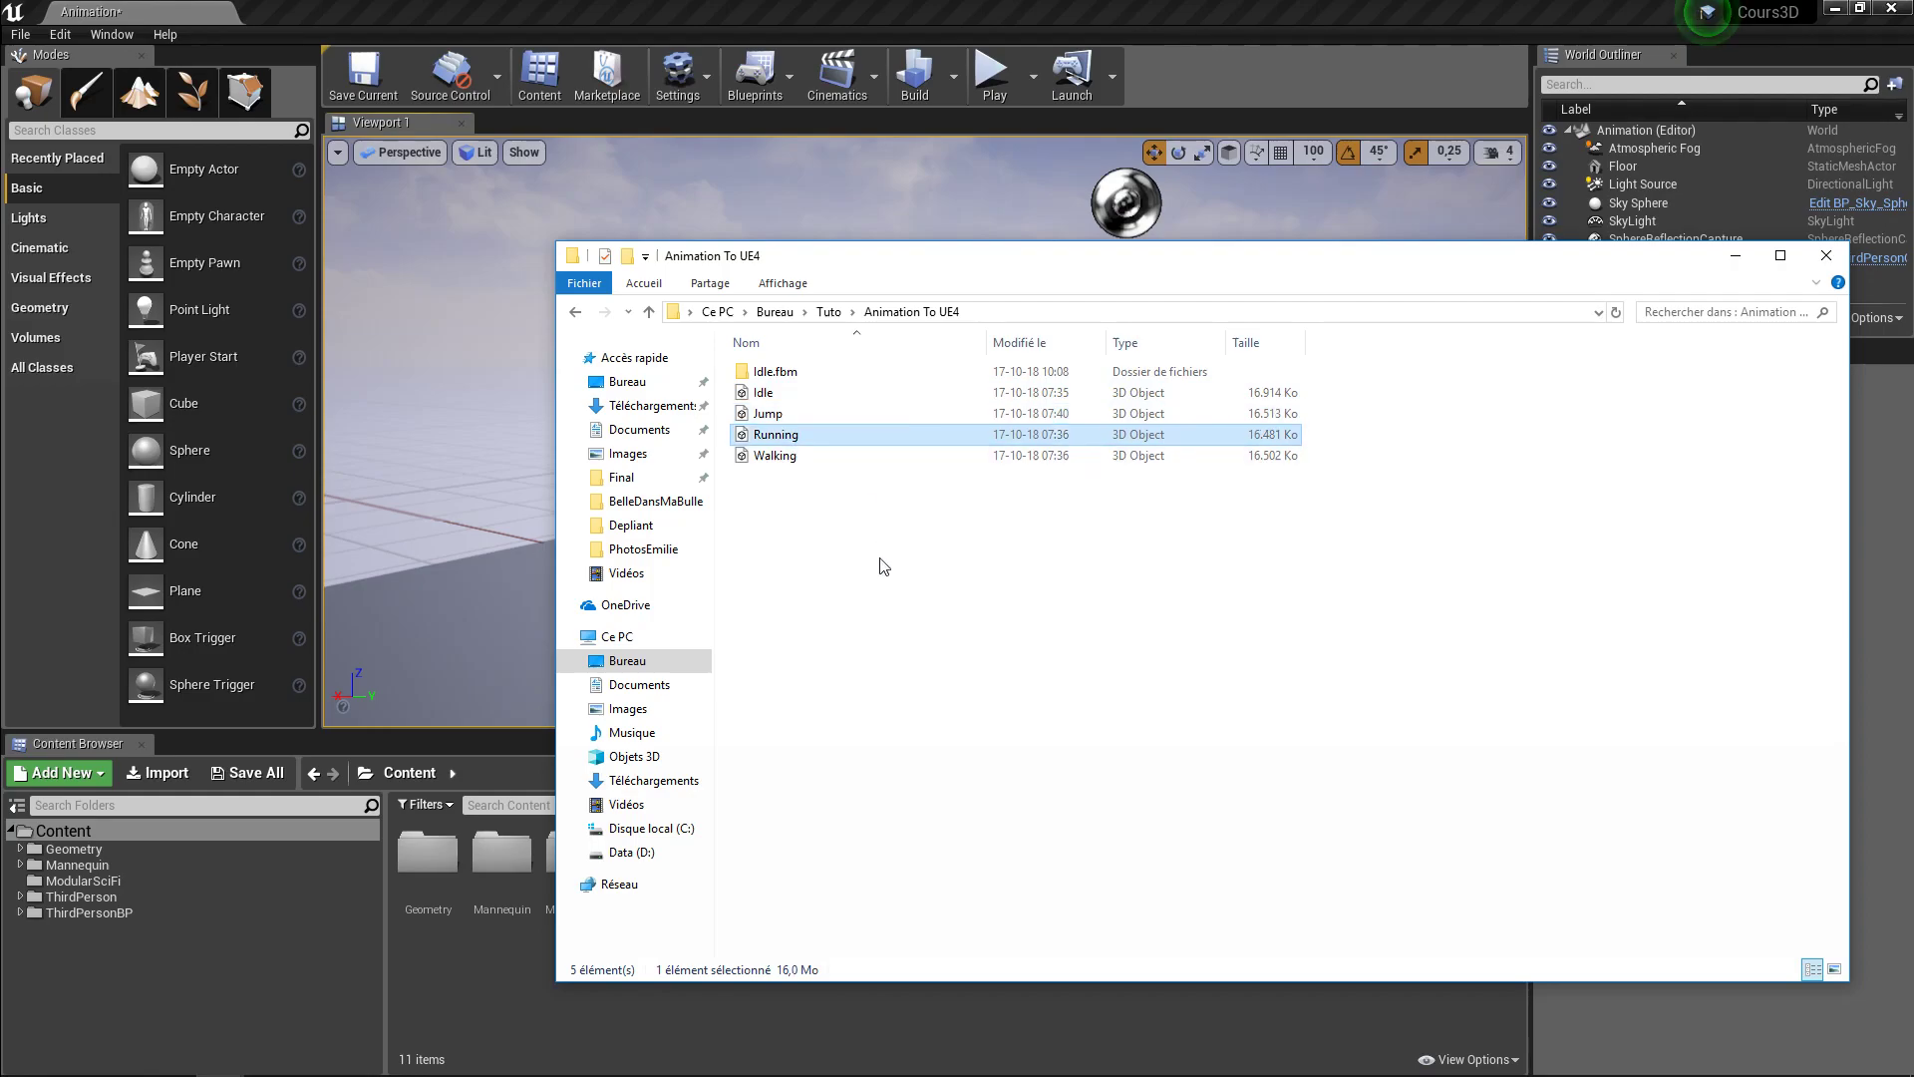
pyautogui.click(787, 457)
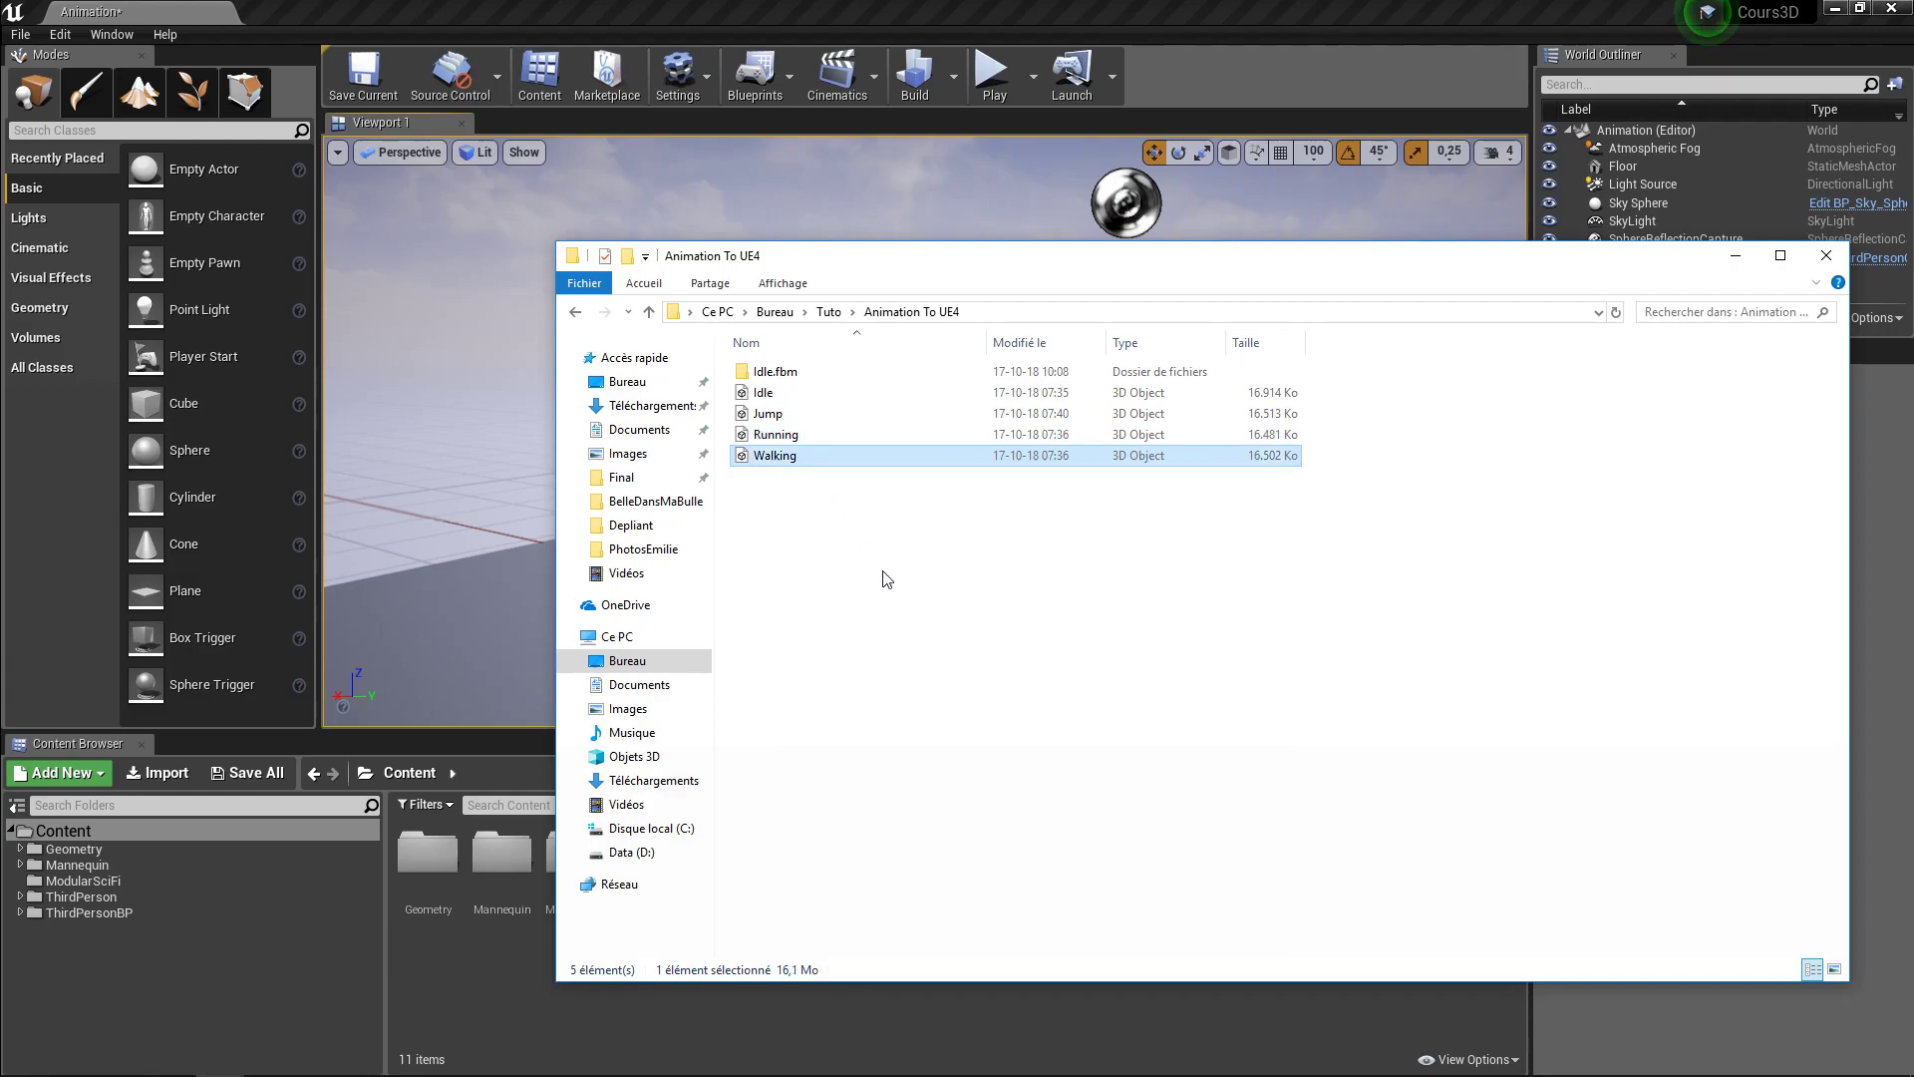
pyautogui.moveTo(1203, 273); pyautogui.dragTo(1500, 253)
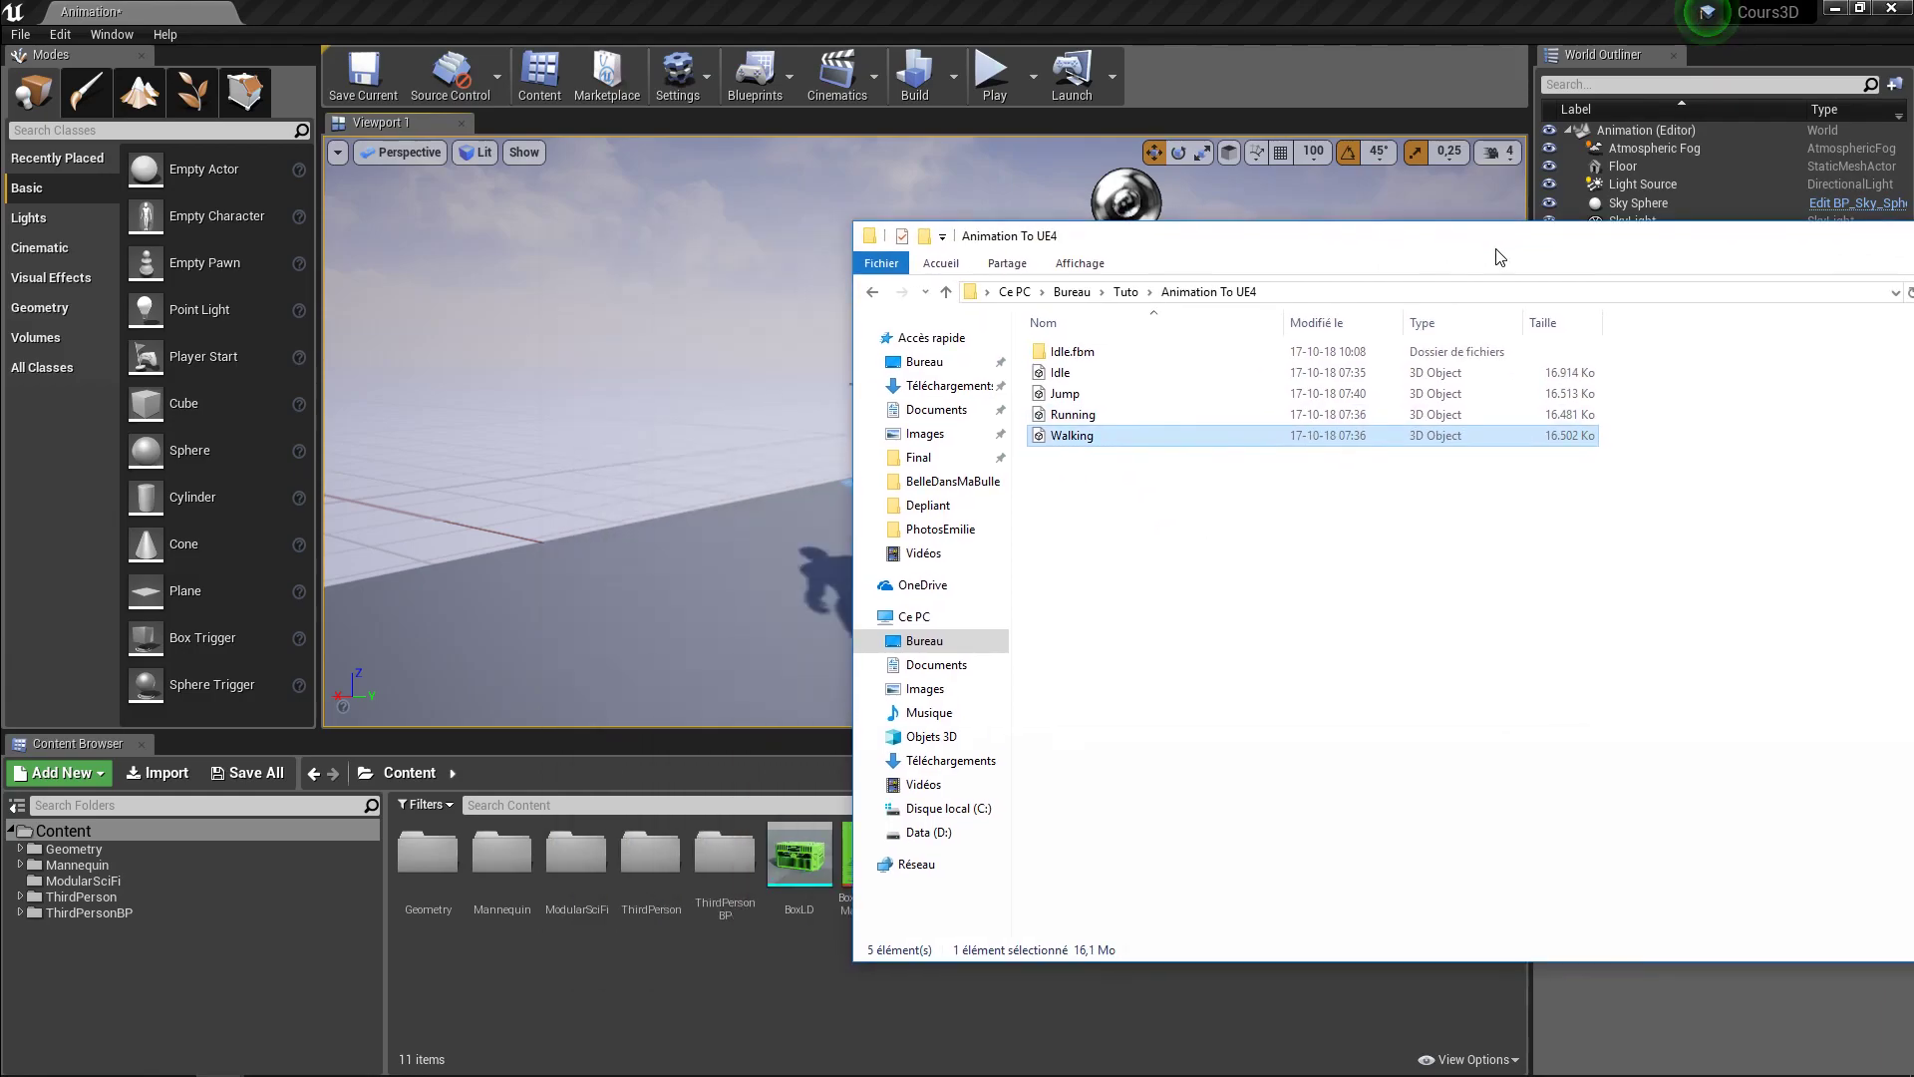
# - Back in Unreal Editor, create a folder named NewCharacter inside Content and open it
pyautogui.click(716, 995)
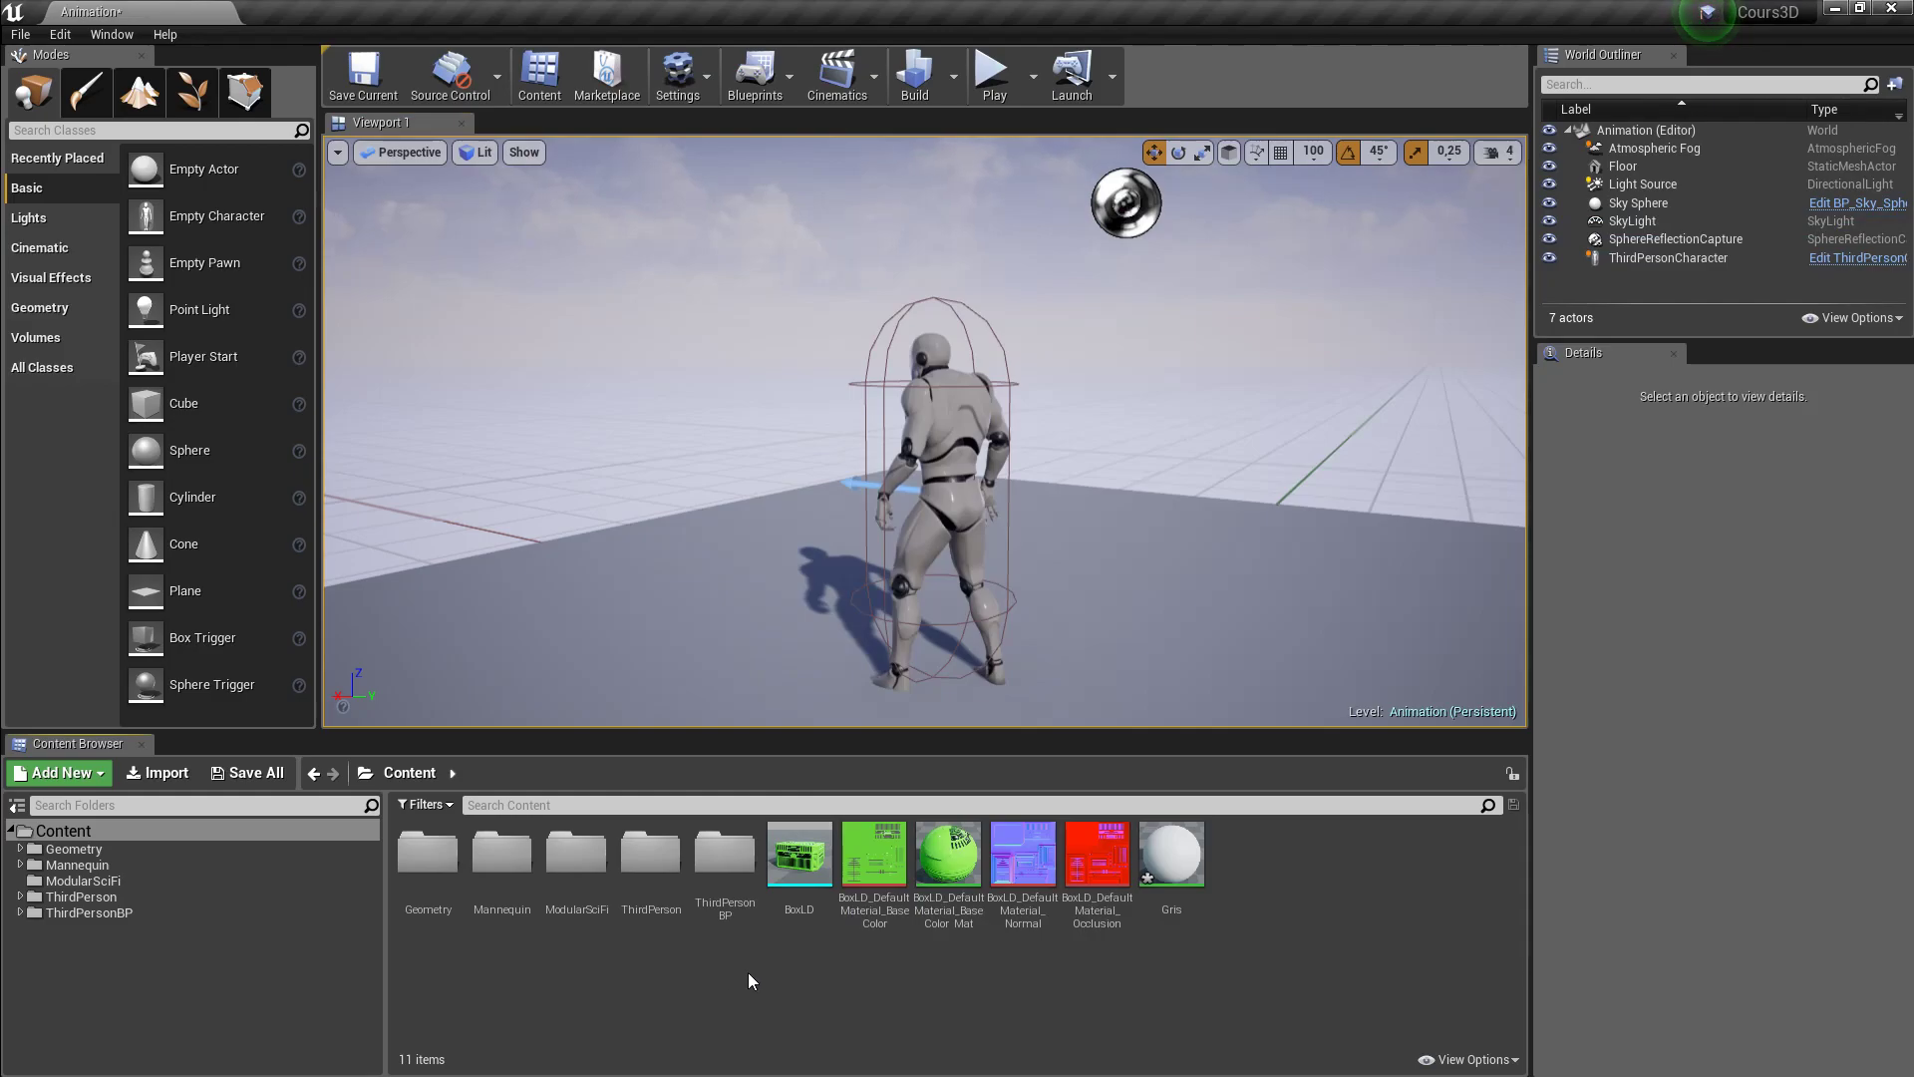
pyautogui.rightClick(752, 982)
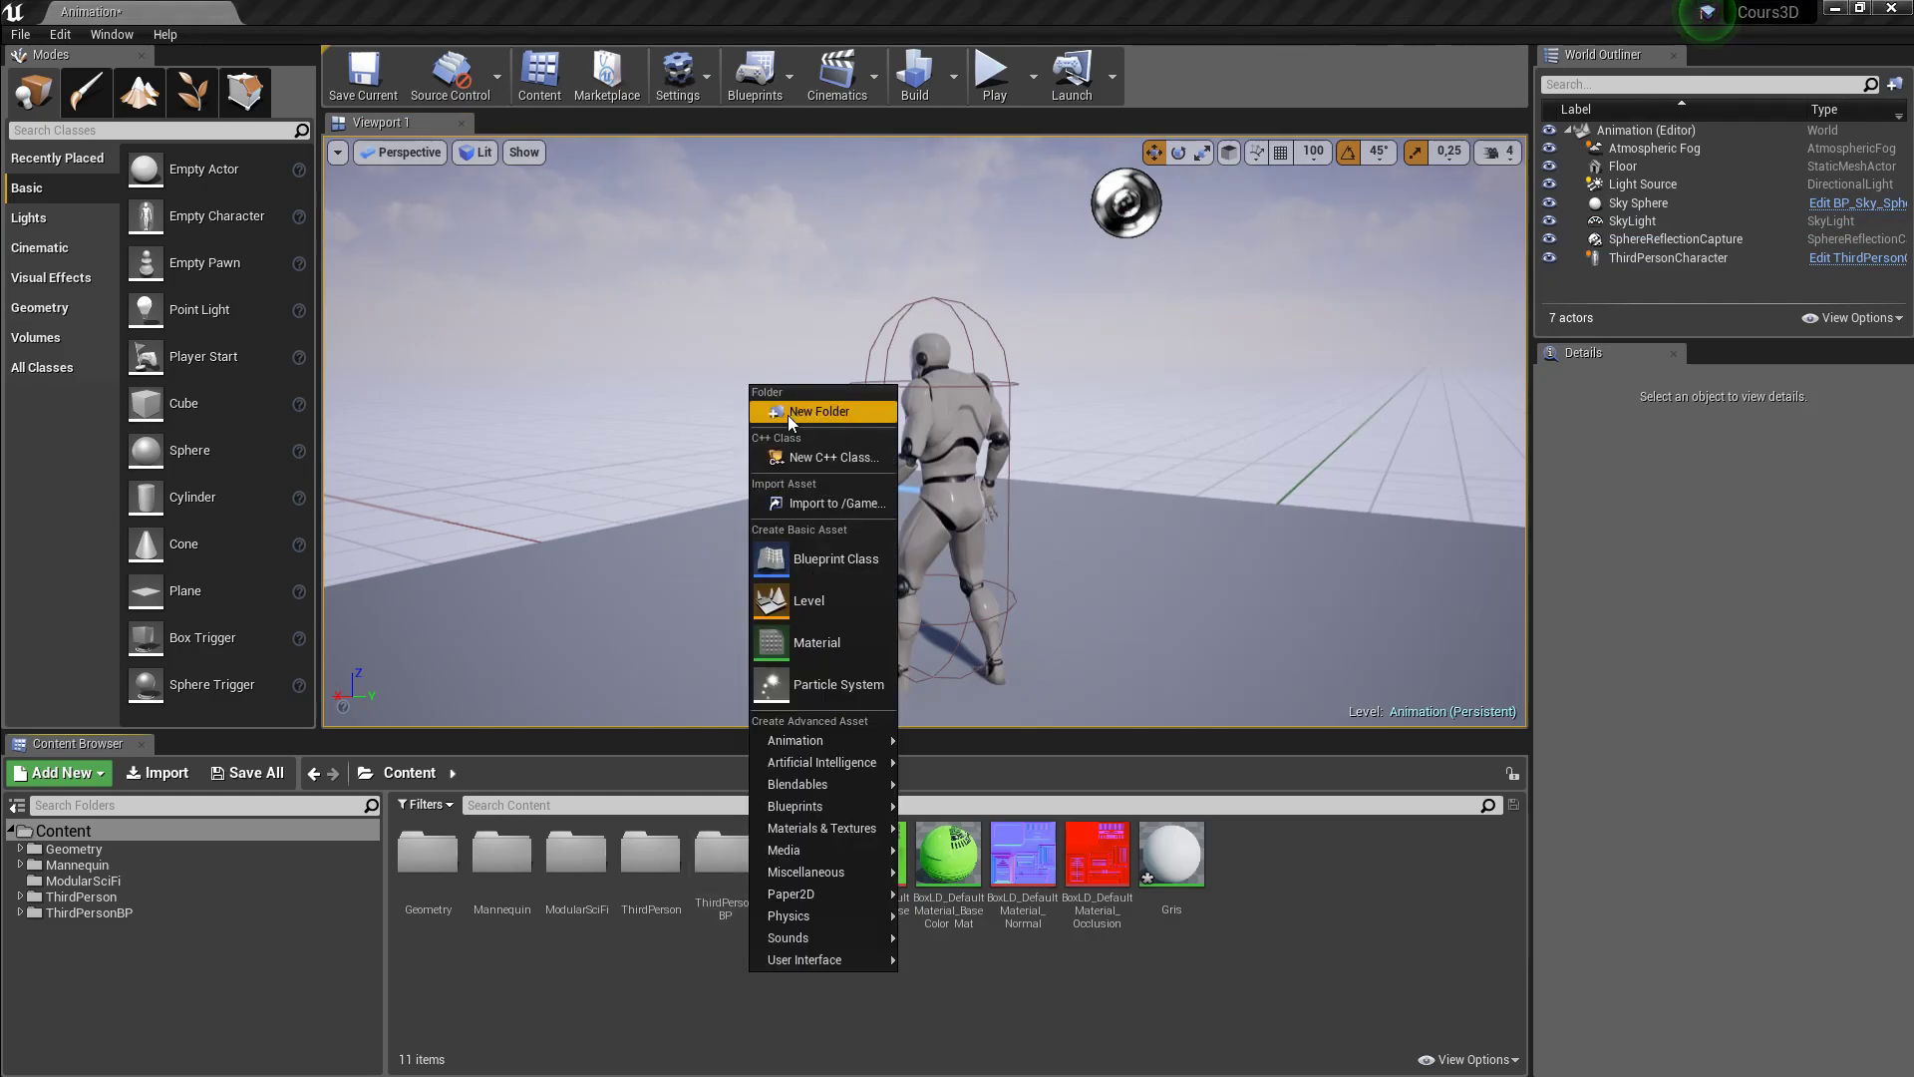
pyautogui.click(816, 413)
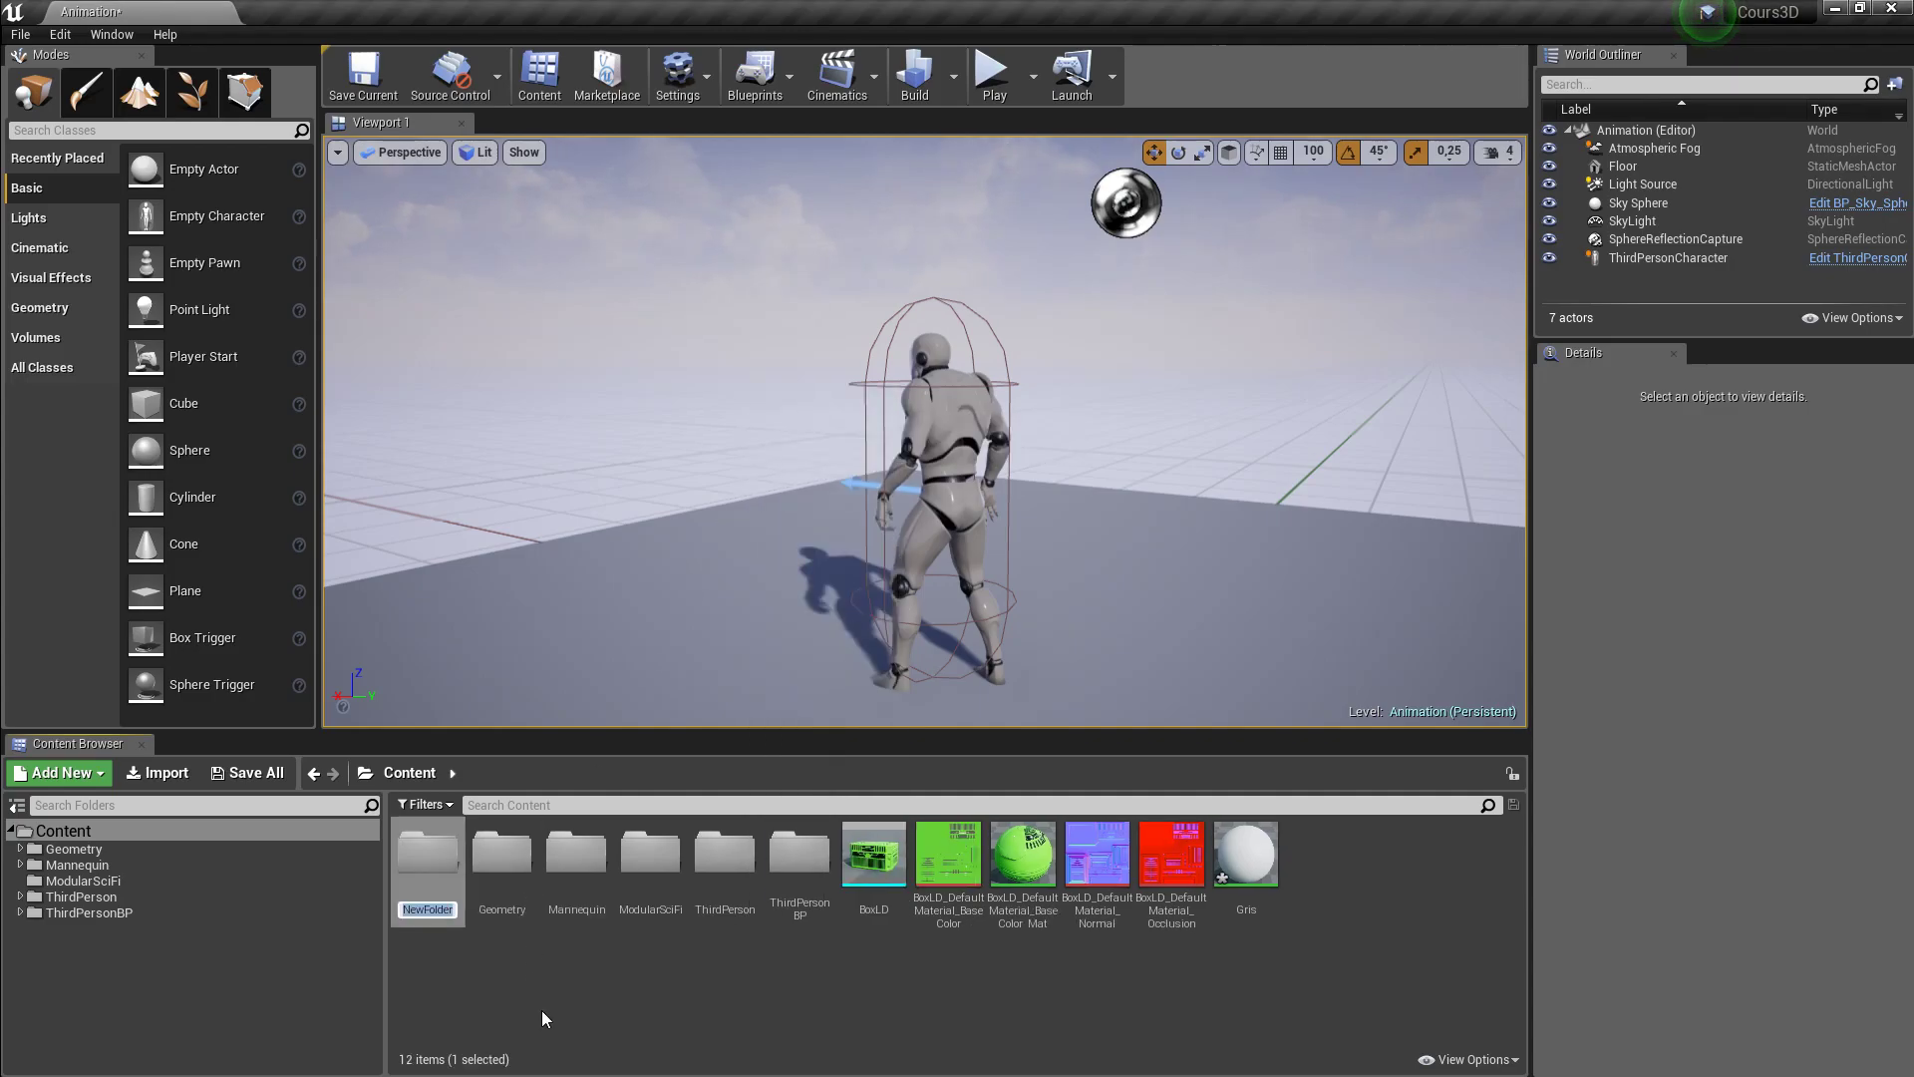
pyautogui.press('Right')
pyautogui.press('BackSpace')
pyautogui.press('BackSpace')
pyautogui.press('BackSpace')
pyautogui.press('BackSpace')
pyautogui.press('BackSpace')
pyautogui.press('BackSpace')
pyautogui.write('Character')
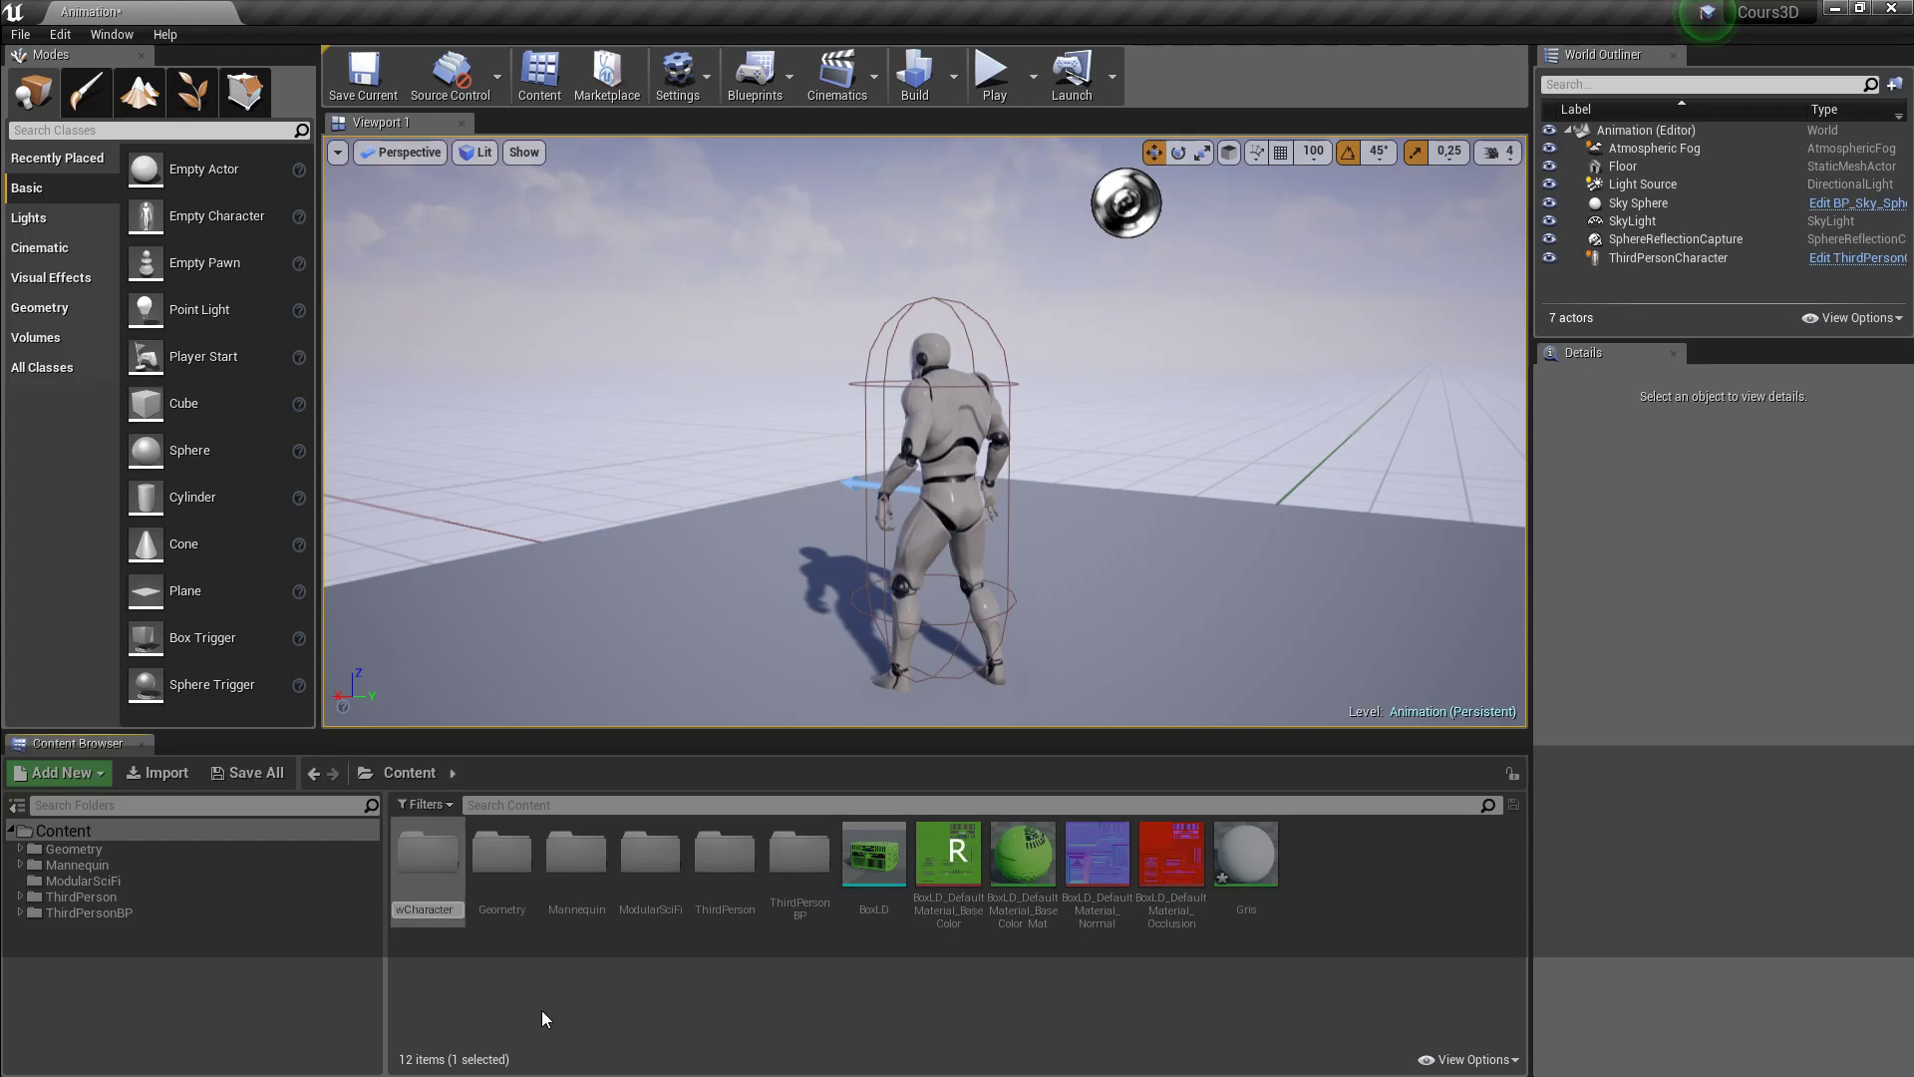
pyautogui.press('Return')
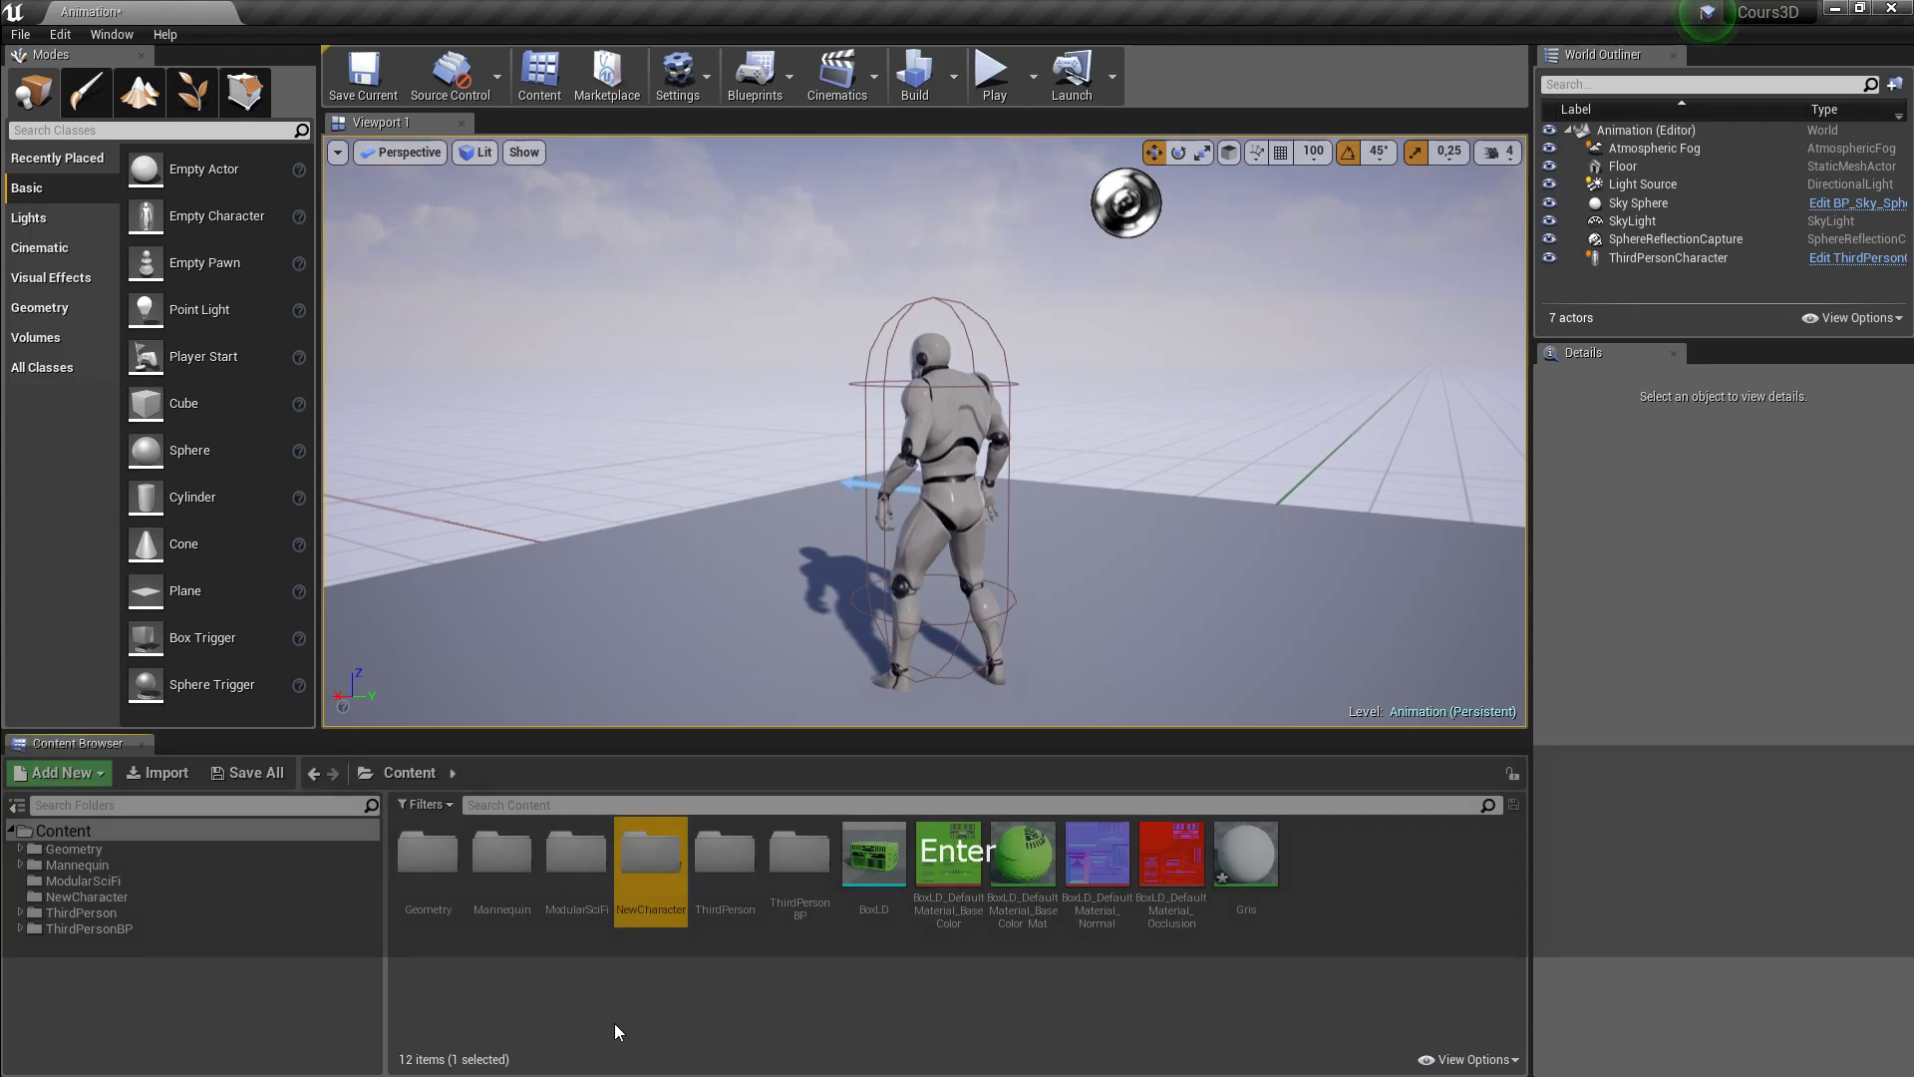
pyautogui.doubleClick(653, 852)
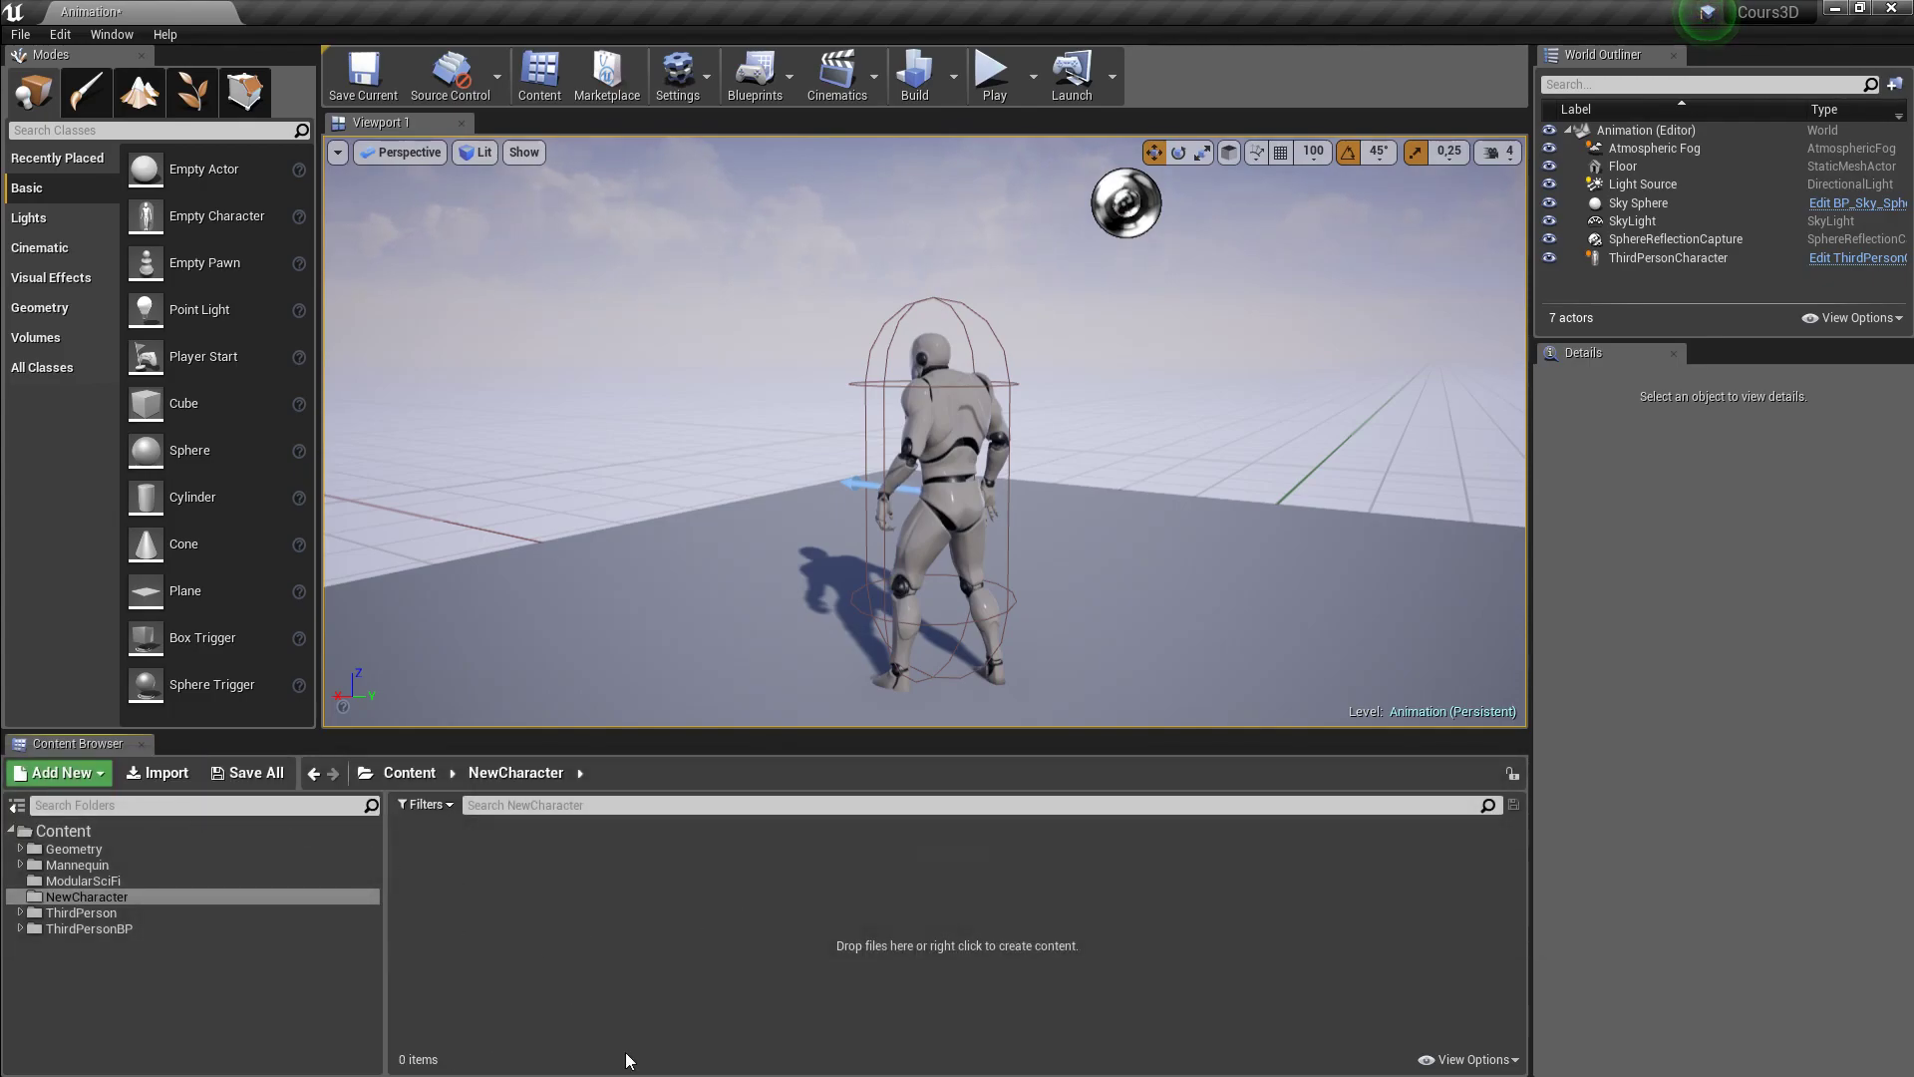
# - Switch to the Animation To UE4 folder in File Explorer, go through the animation files and select Idle
pyautogui.press('super')
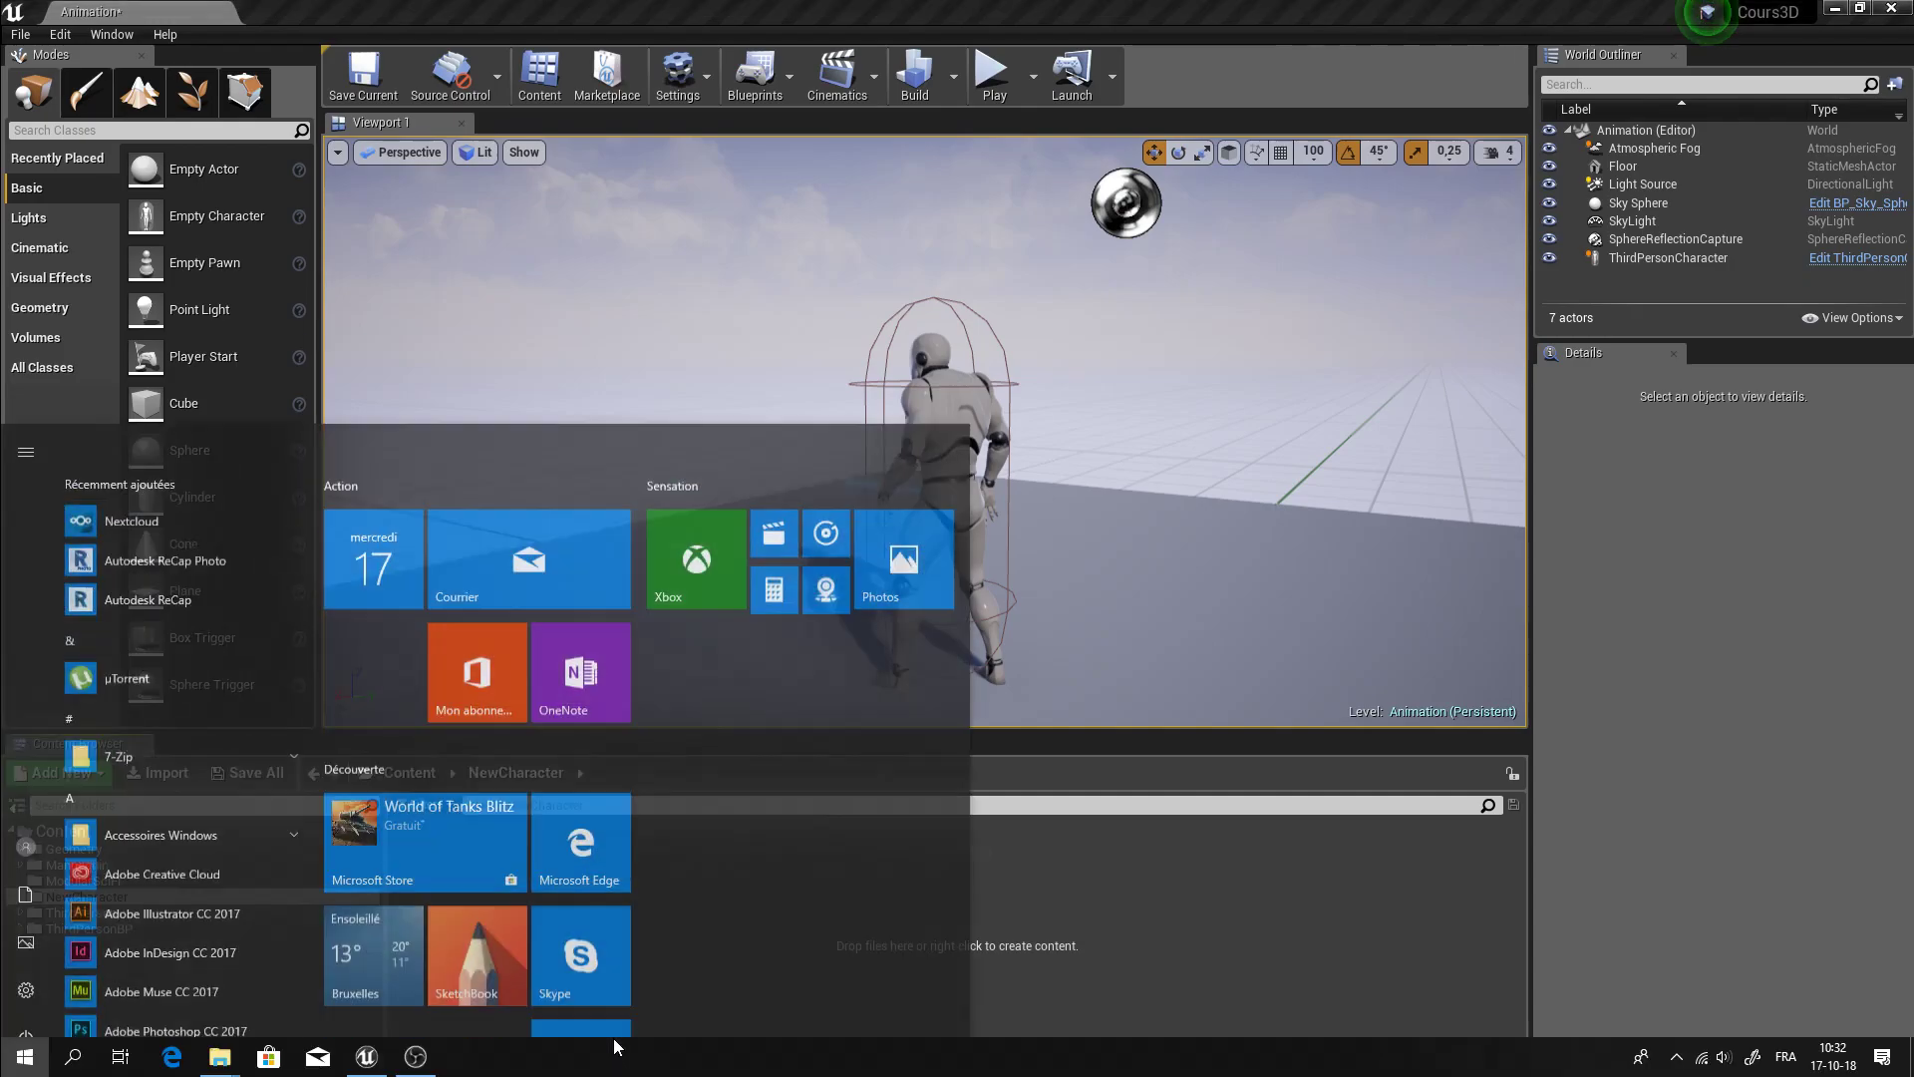
pyautogui.moveTo(219, 1057)
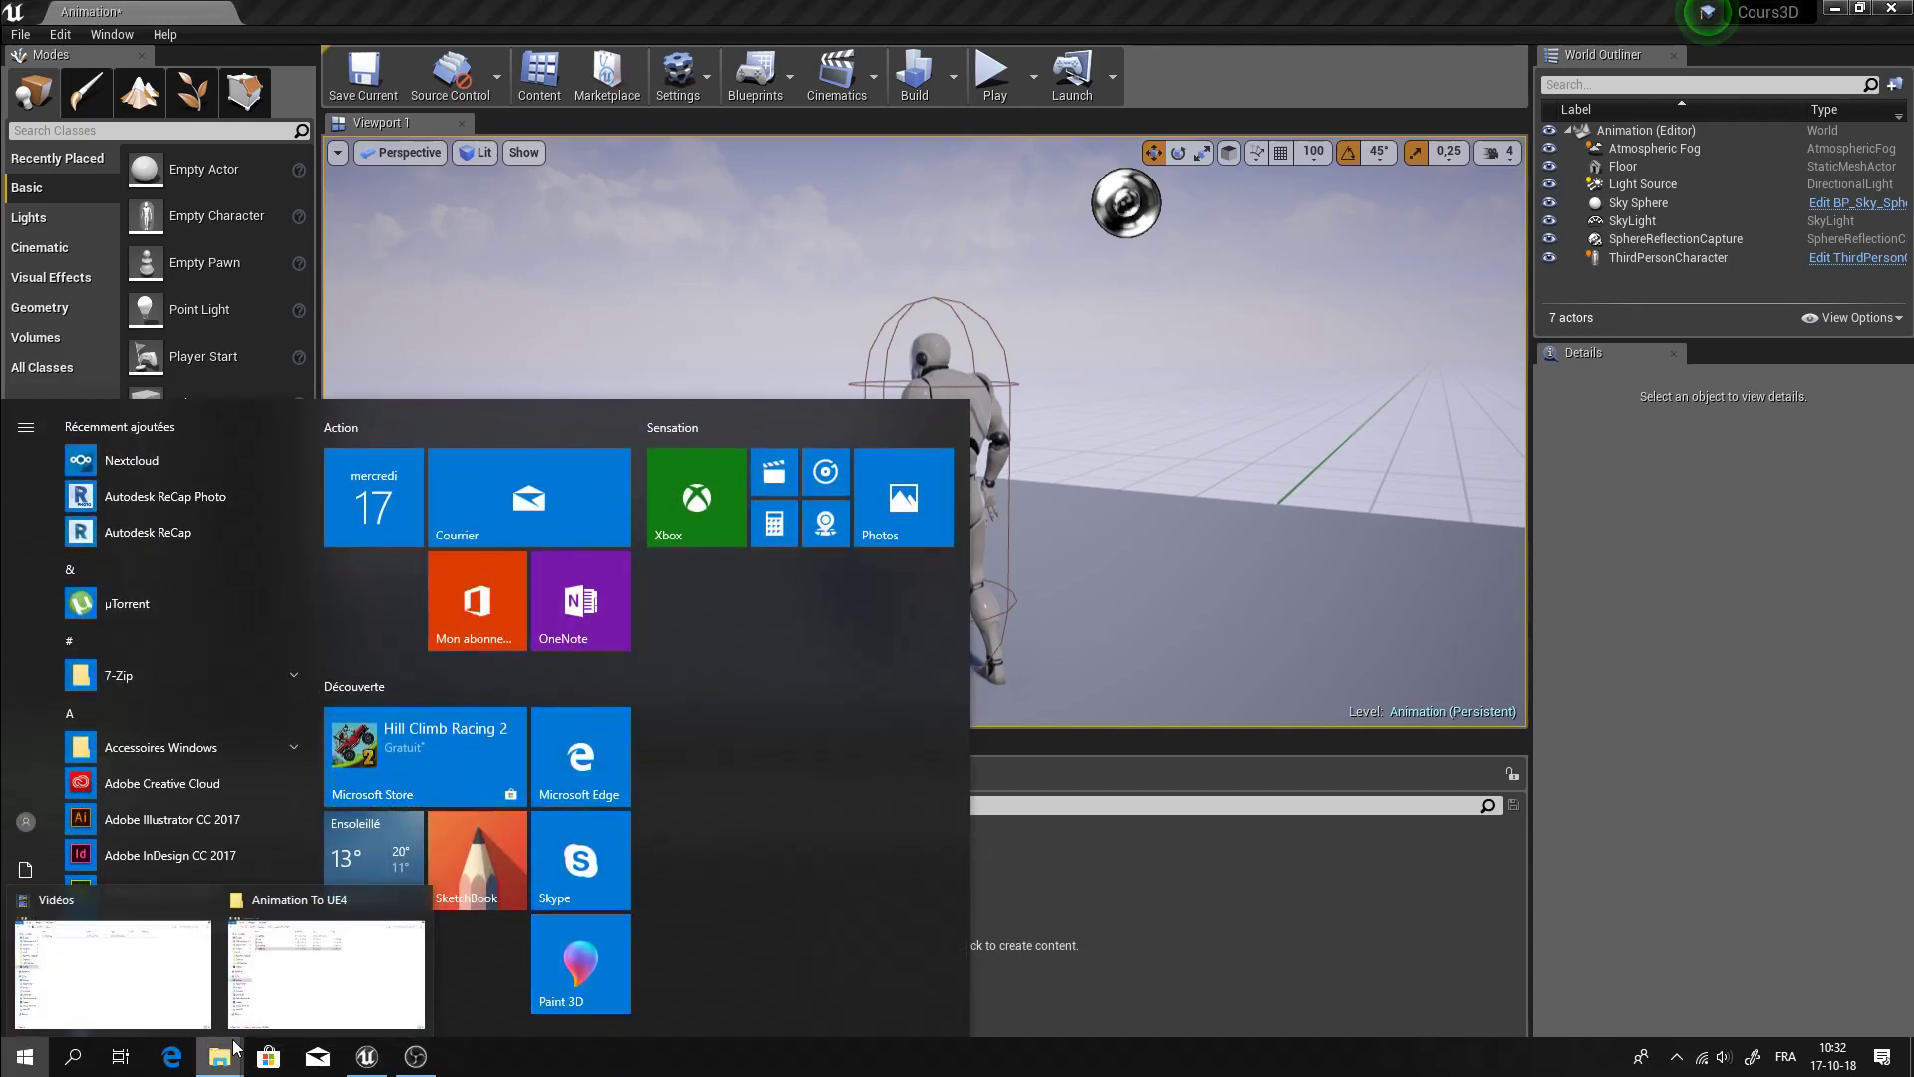
pyautogui.click(320, 972)
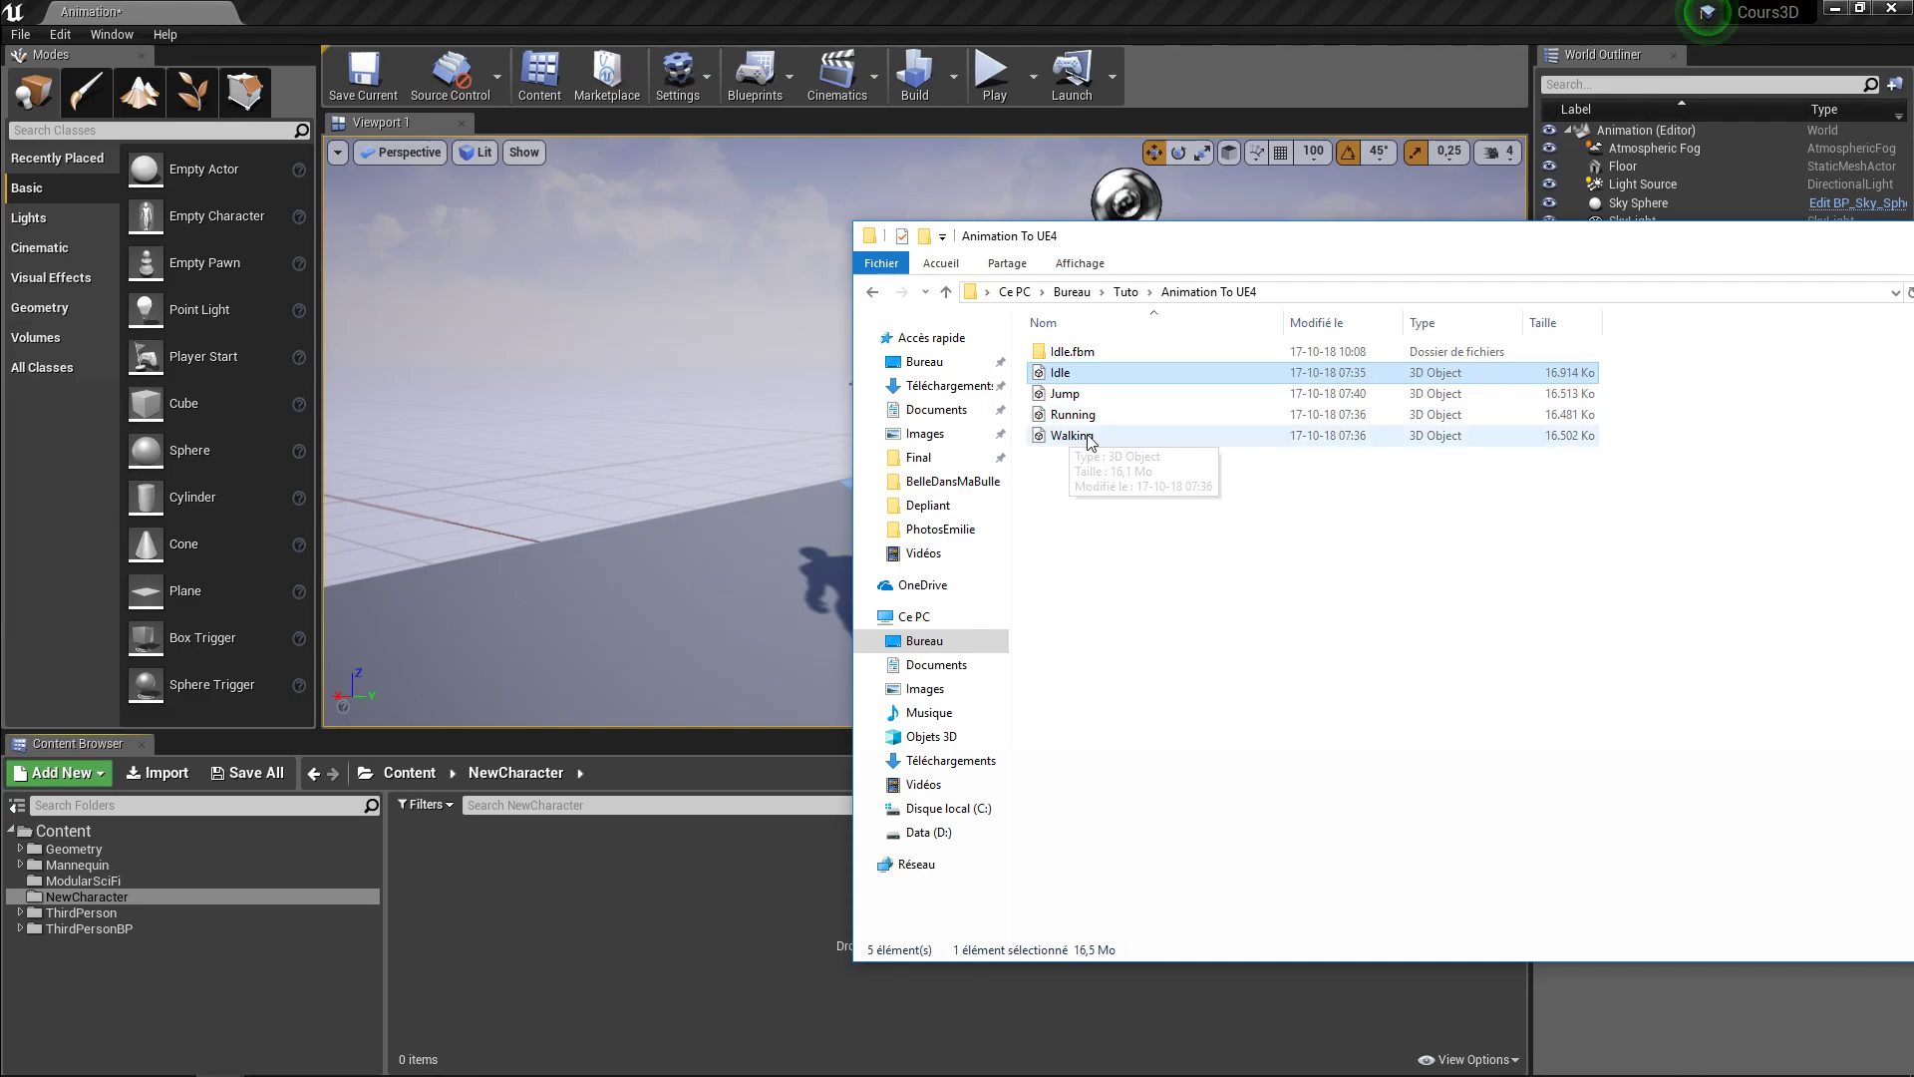
pyautogui.click(1064, 393)
pyautogui.click(1077, 414)
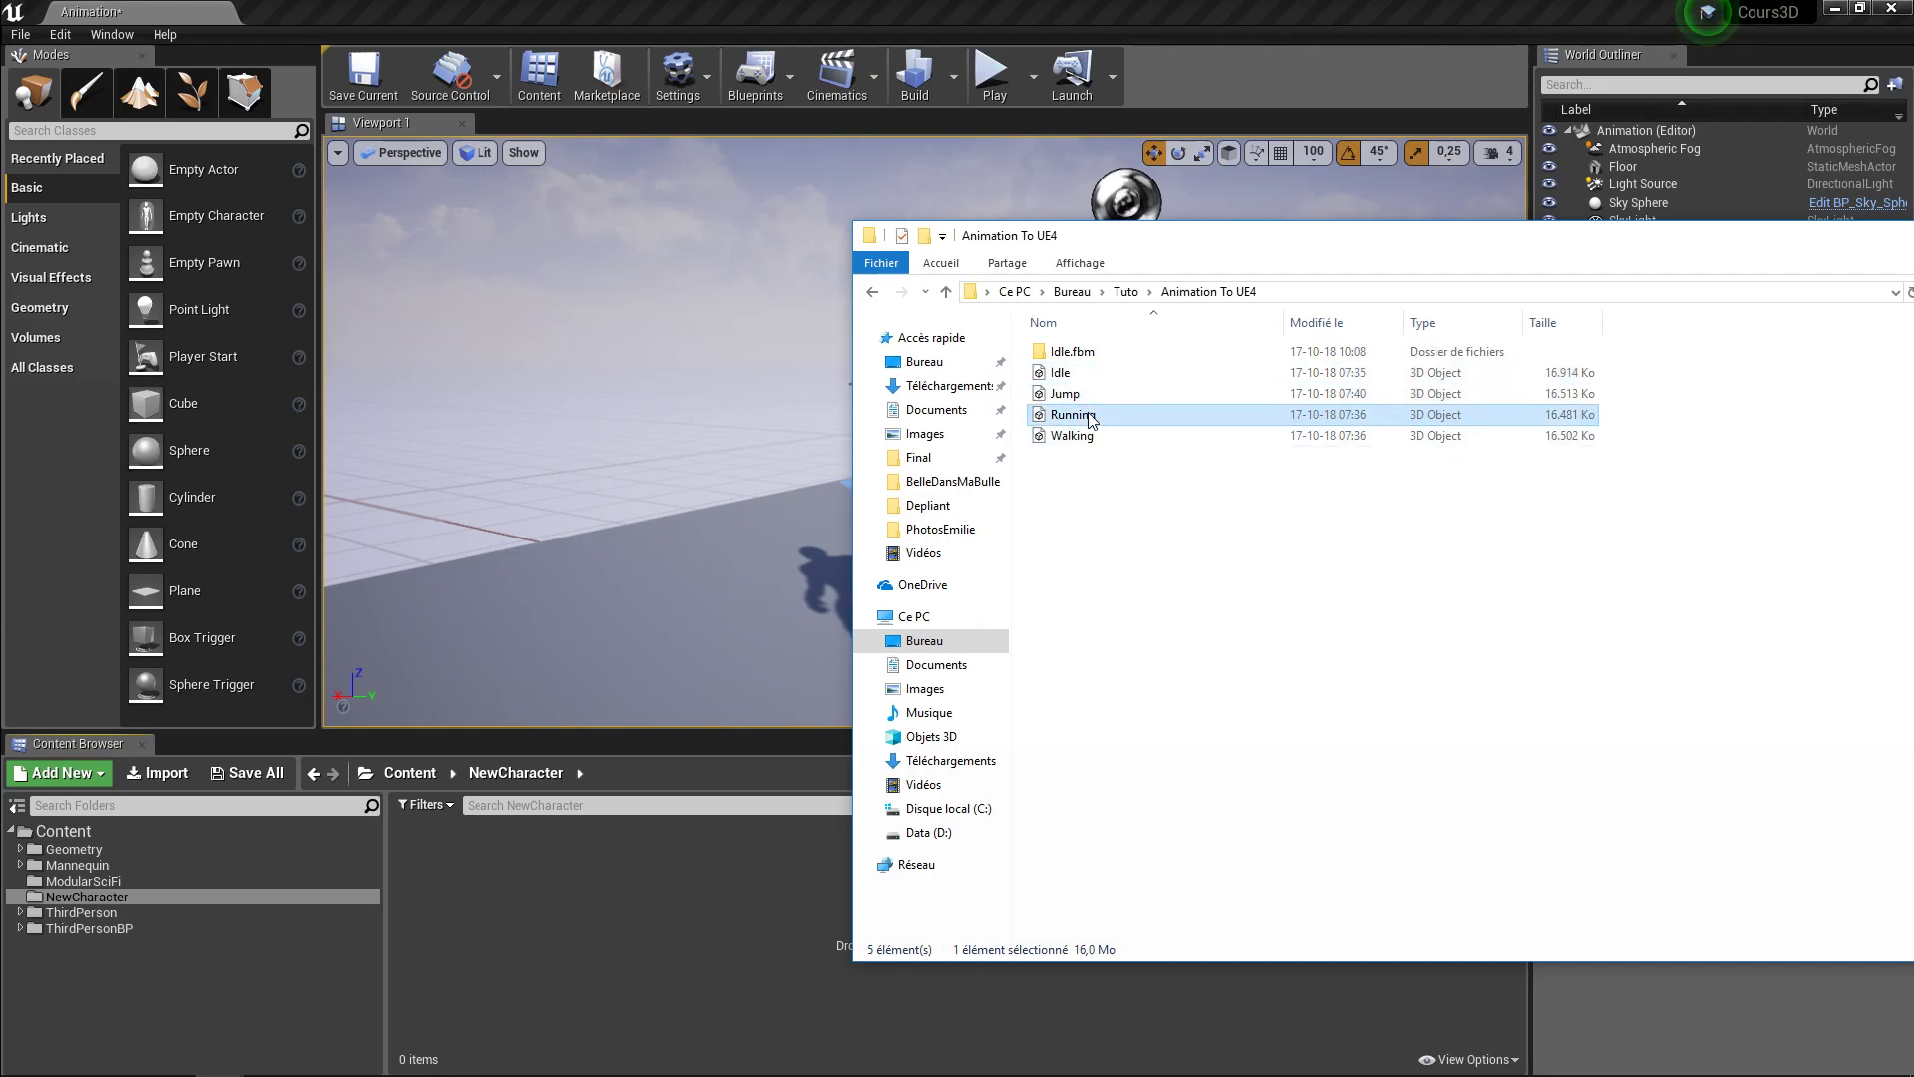
pyautogui.click(1091, 437)
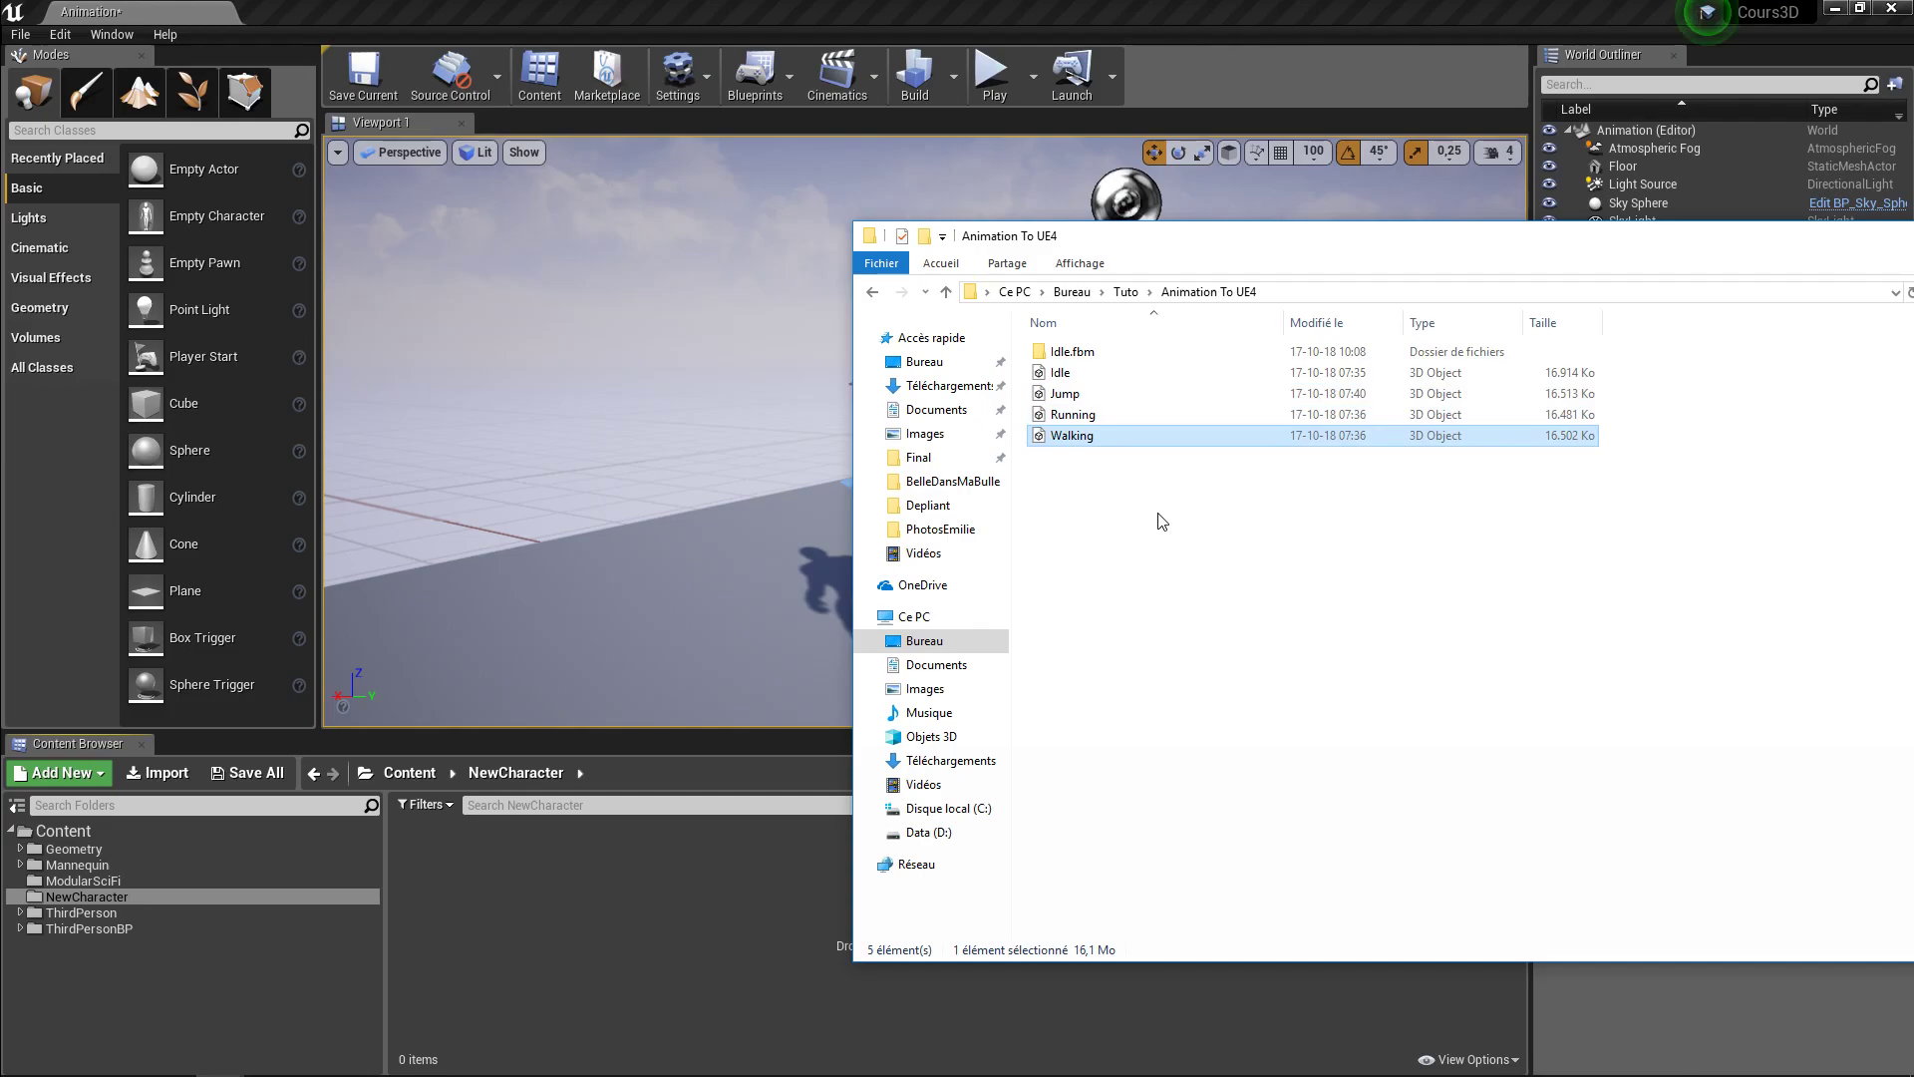
pyautogui.press('Up')
pyautogui.press('Up')
pyautogui.press('Up')
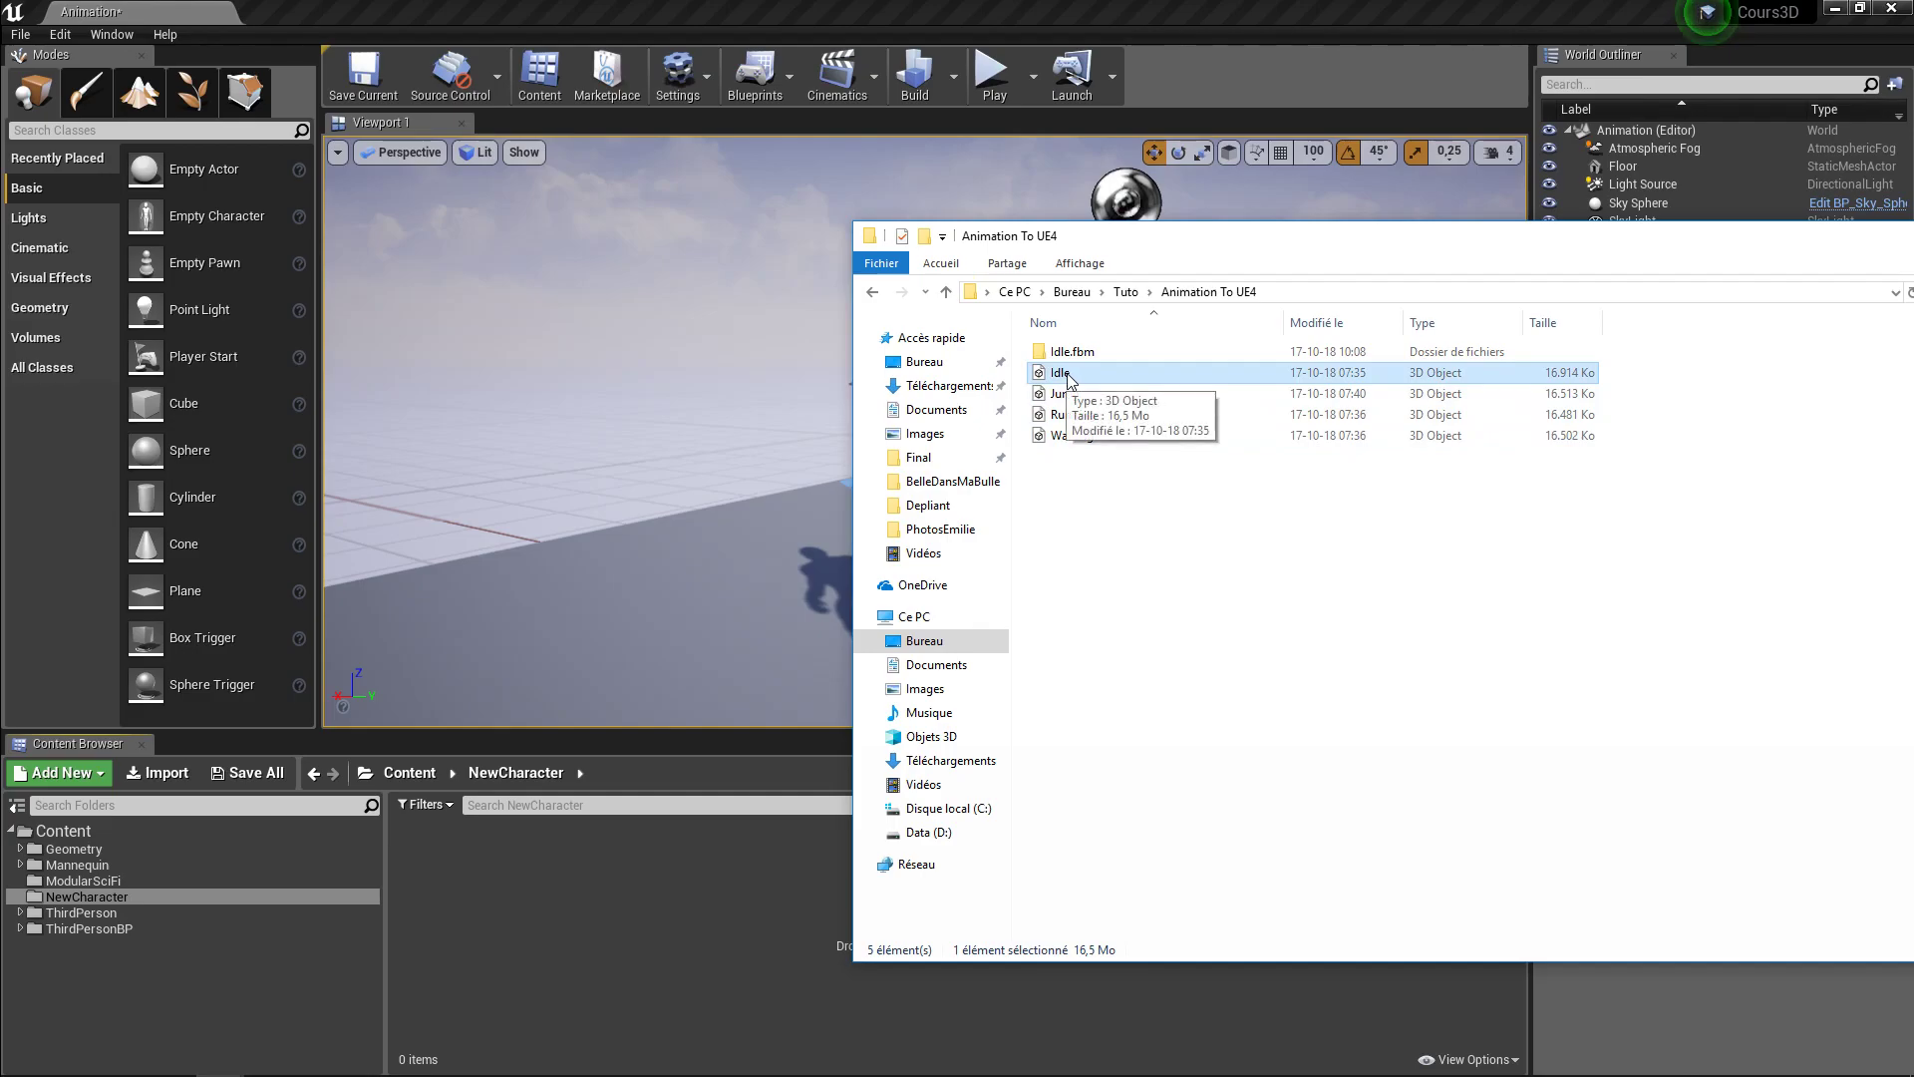
# - Import the Idle file into the NewCharacter folder as a skeletal mesh with Import Animations enabled and no existing skeleton assigned
pyautogui.moveTo(1169, 239); pyautogui.dragTo(1621, 274)
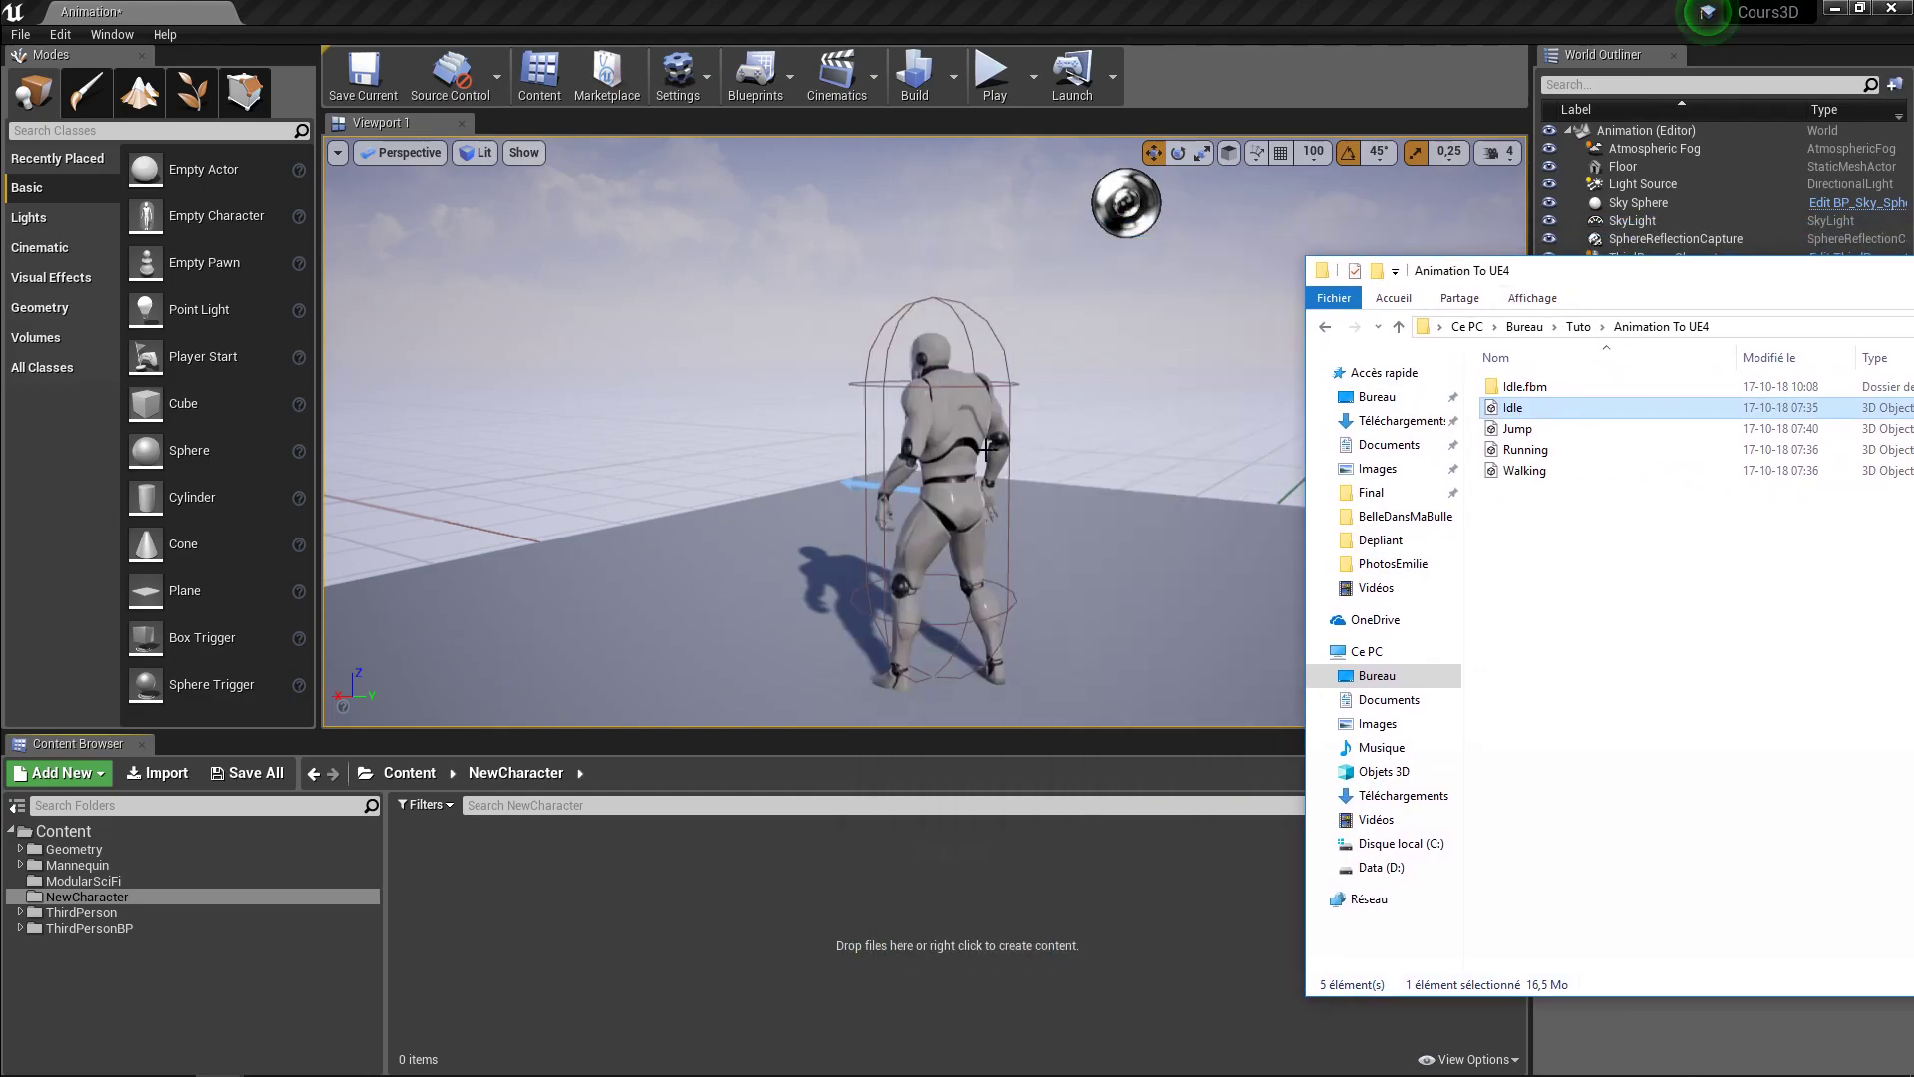
pyautogui.moveTo(1522, 412); pyautogui.dragTo(558, 879)
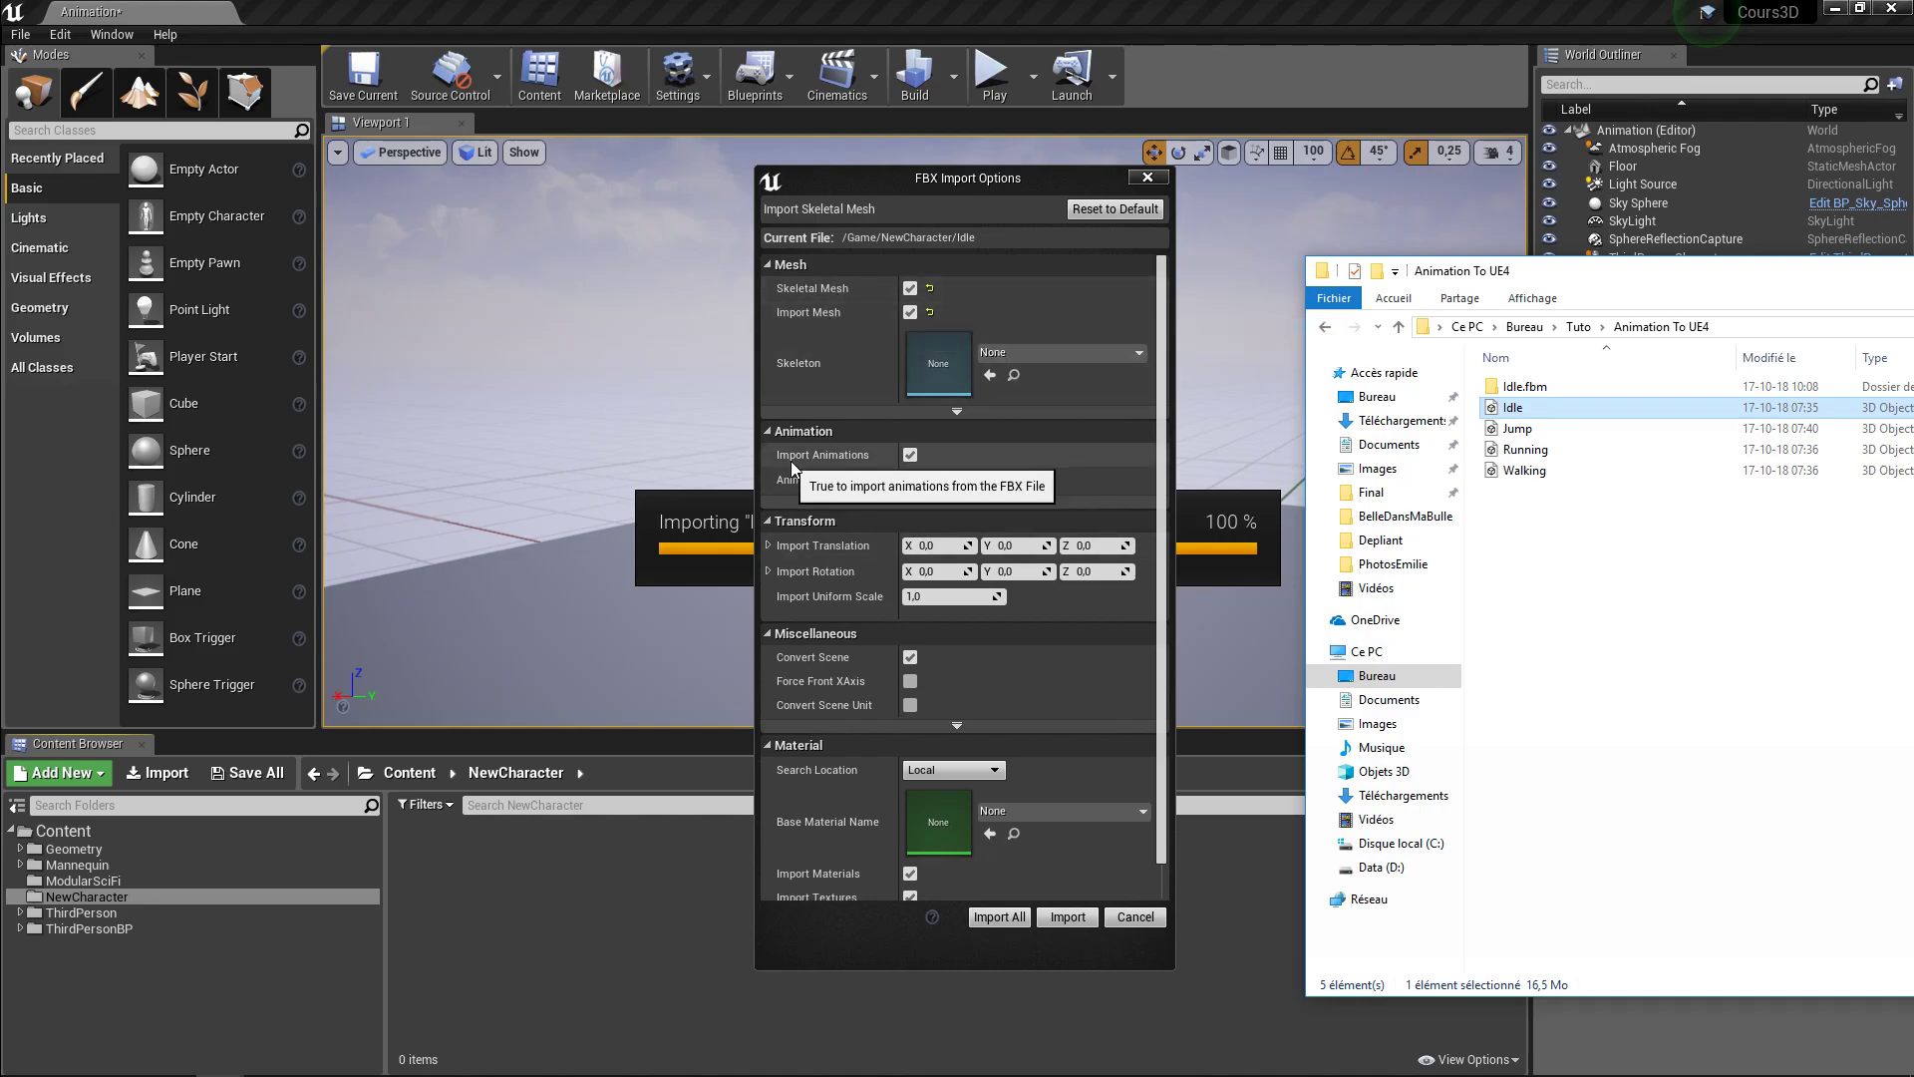
pyautogui.click(911, 455)
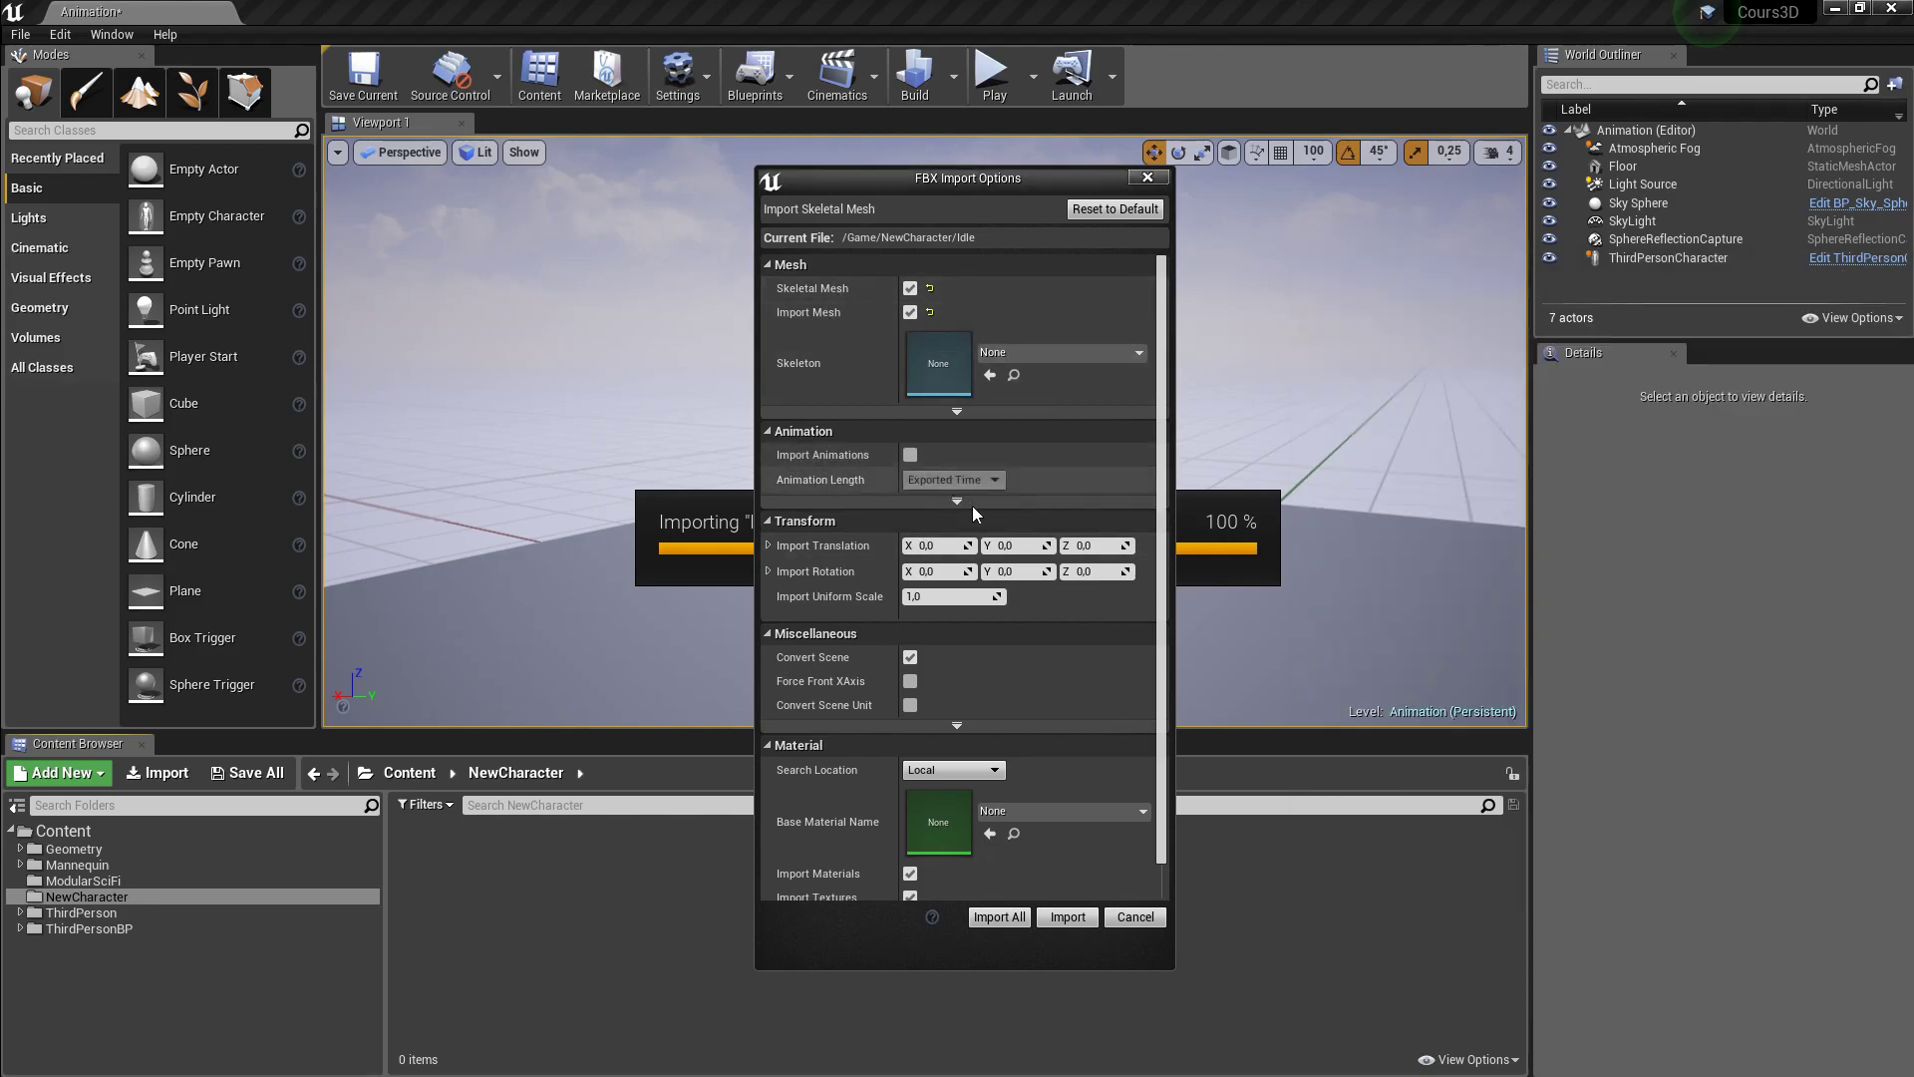
pyautogui.click(910, 456)
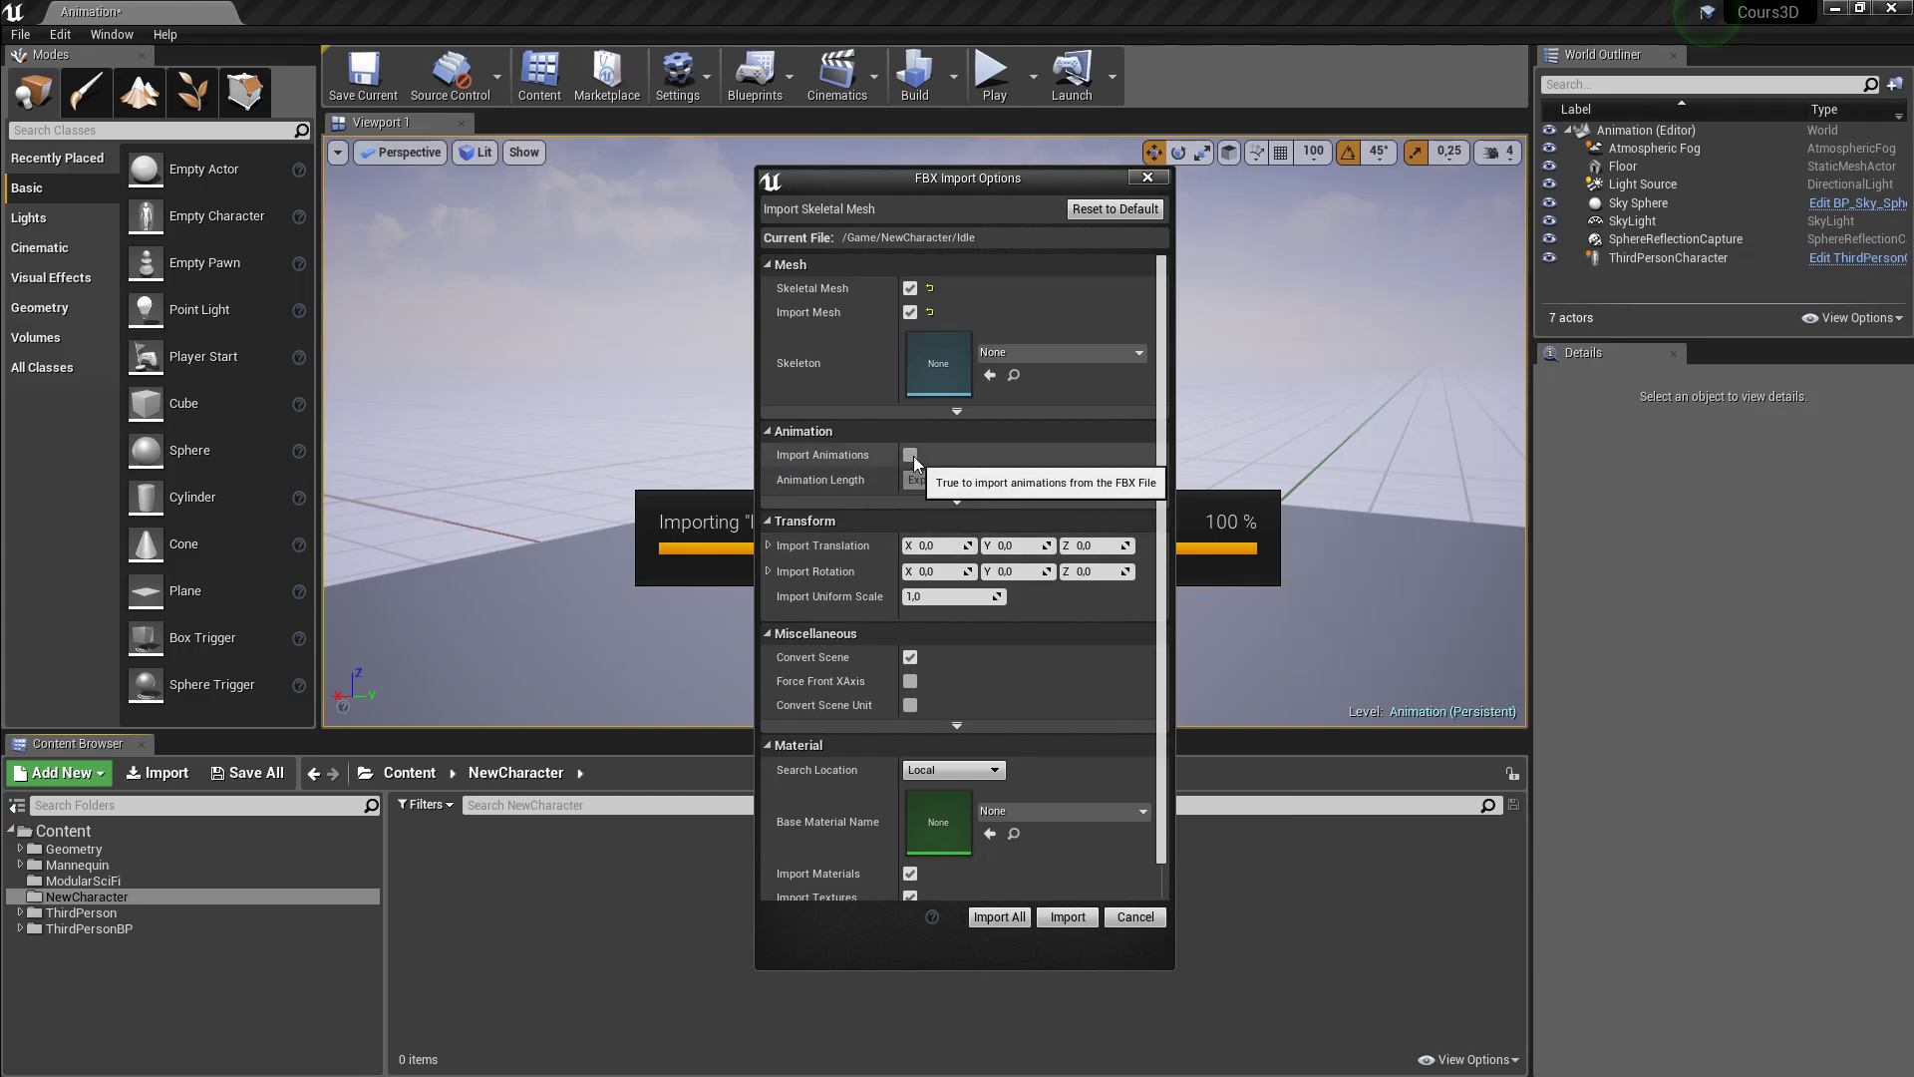
pyautogui.click(1087, 917)
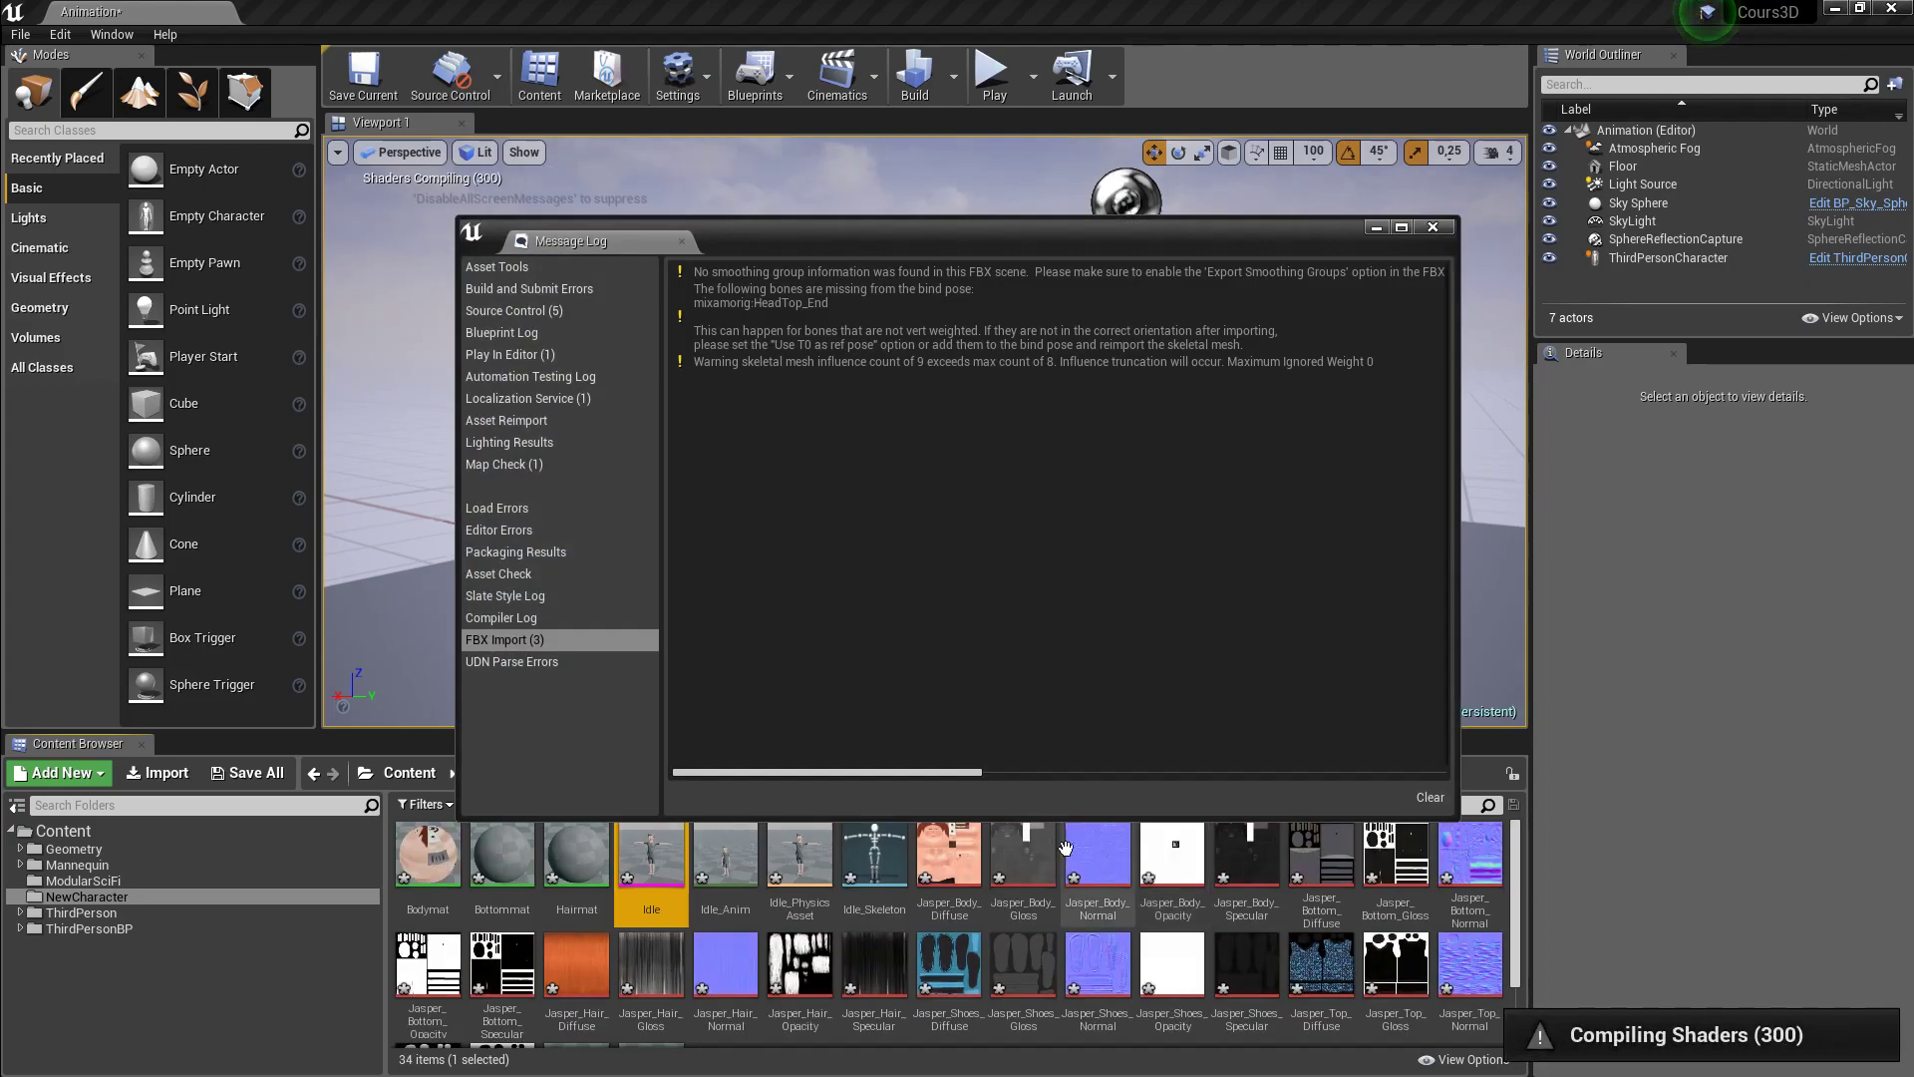
# - Dismiss the import message log and open the Idle_Anim asset to preview the imported animation
pyautogui.click(1432, 227)
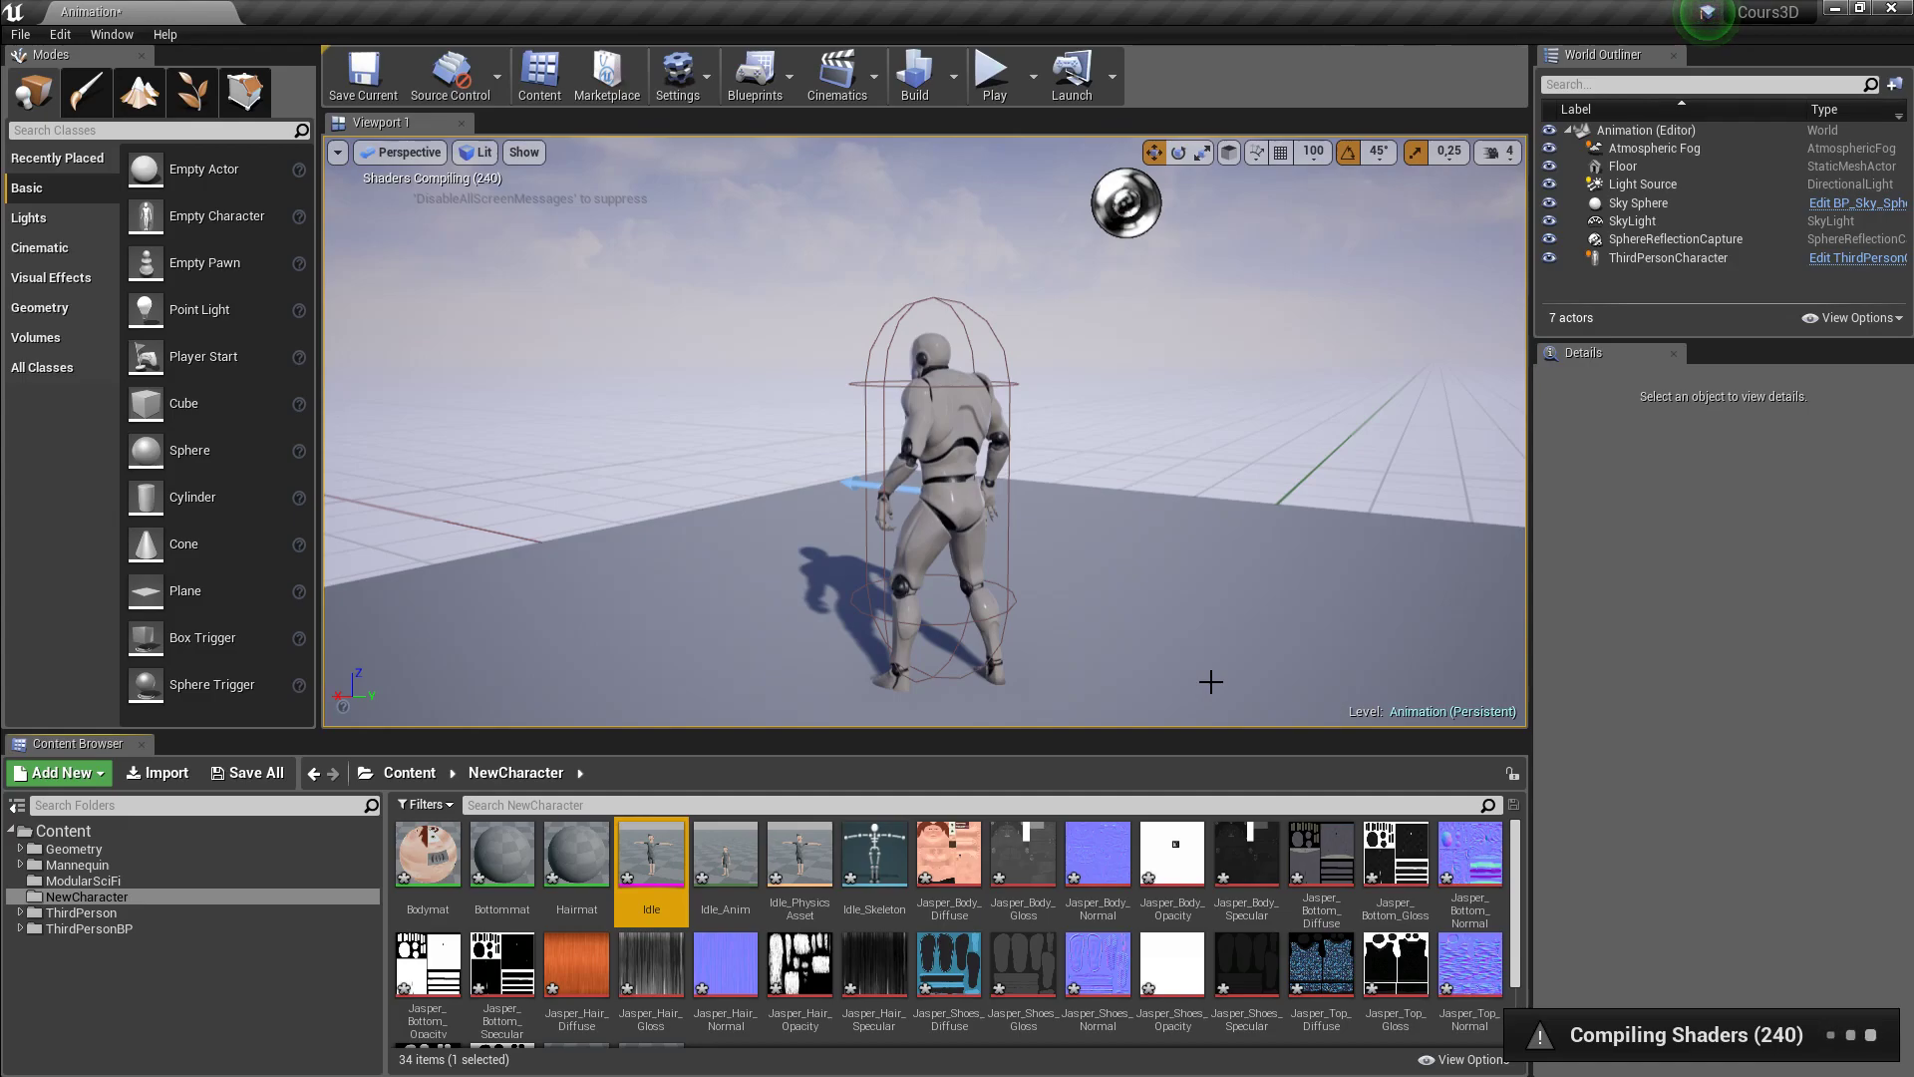
pyautogui.doubleClick(719, 863)
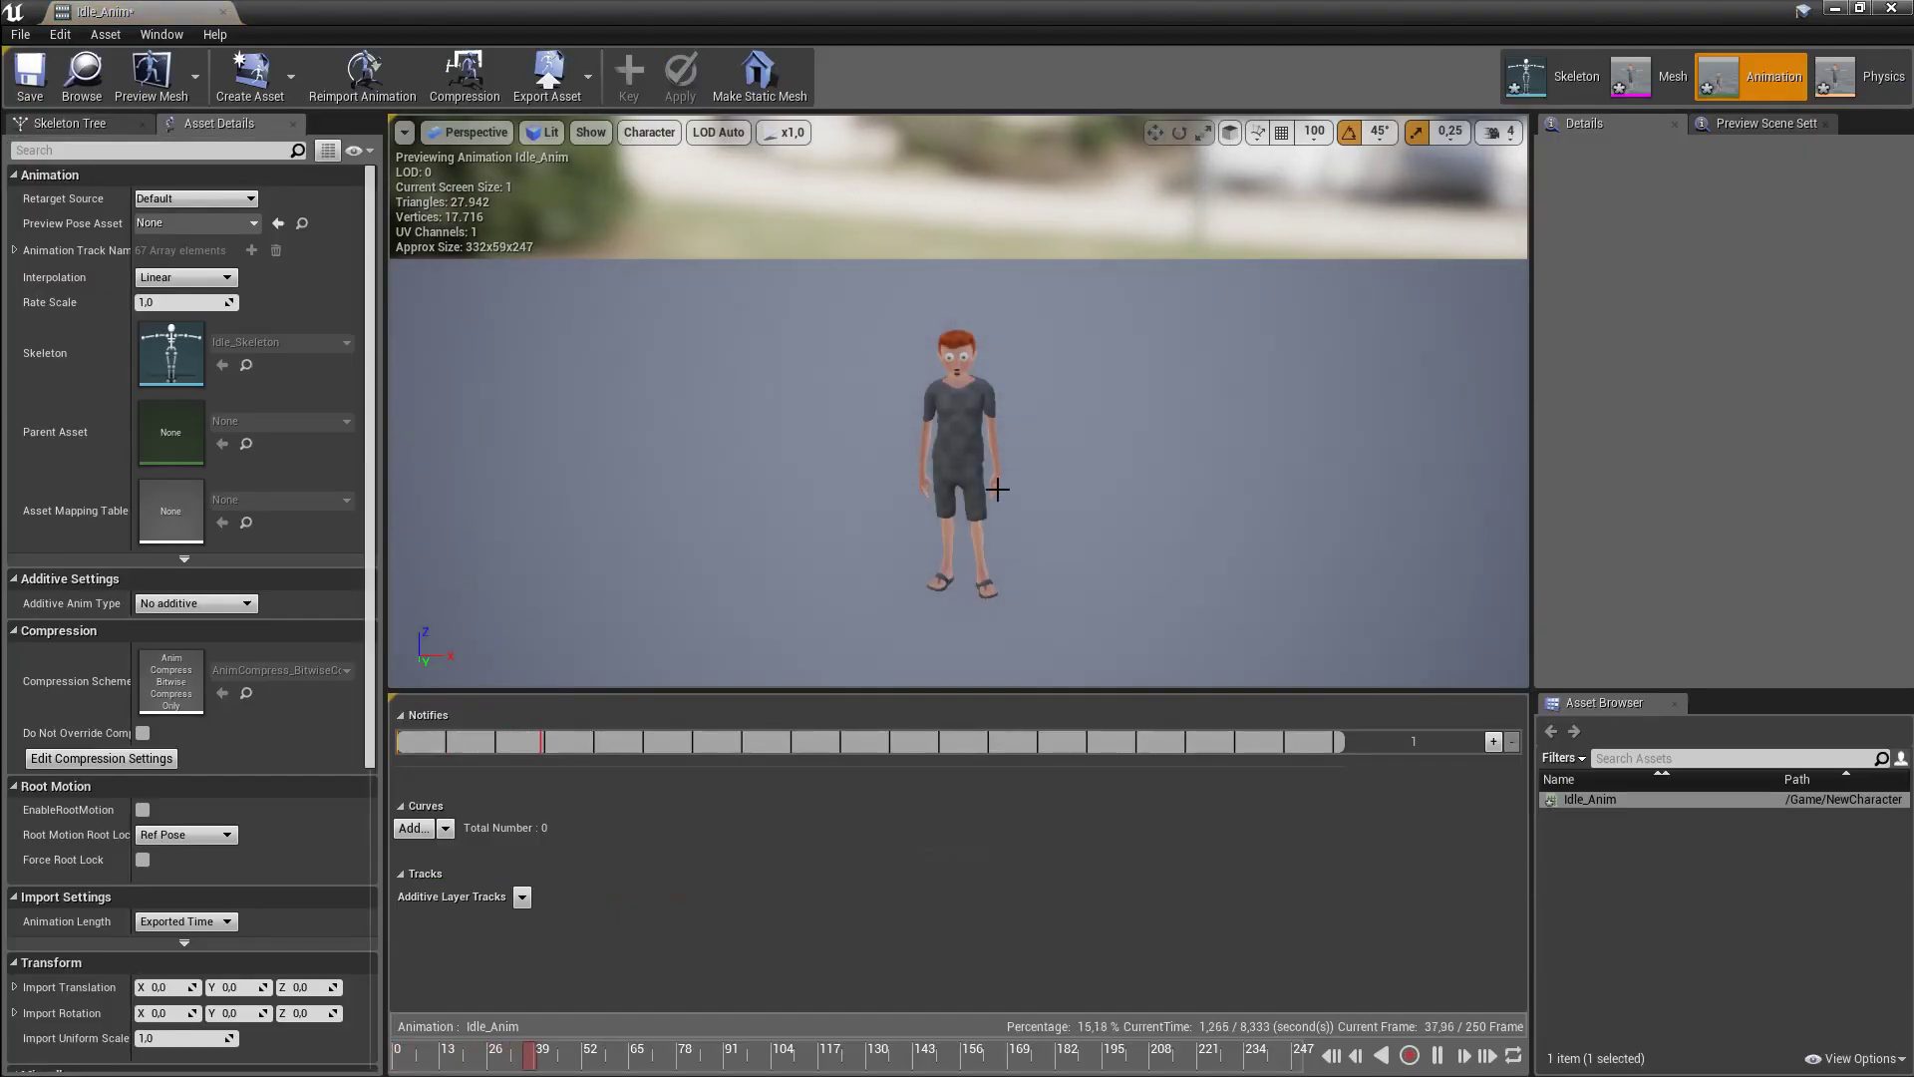
# - Examine the character's clothing and face up close in the Idle_Anim preview, and close the animation editor
pyautogui.scroll(5, 991, 438)
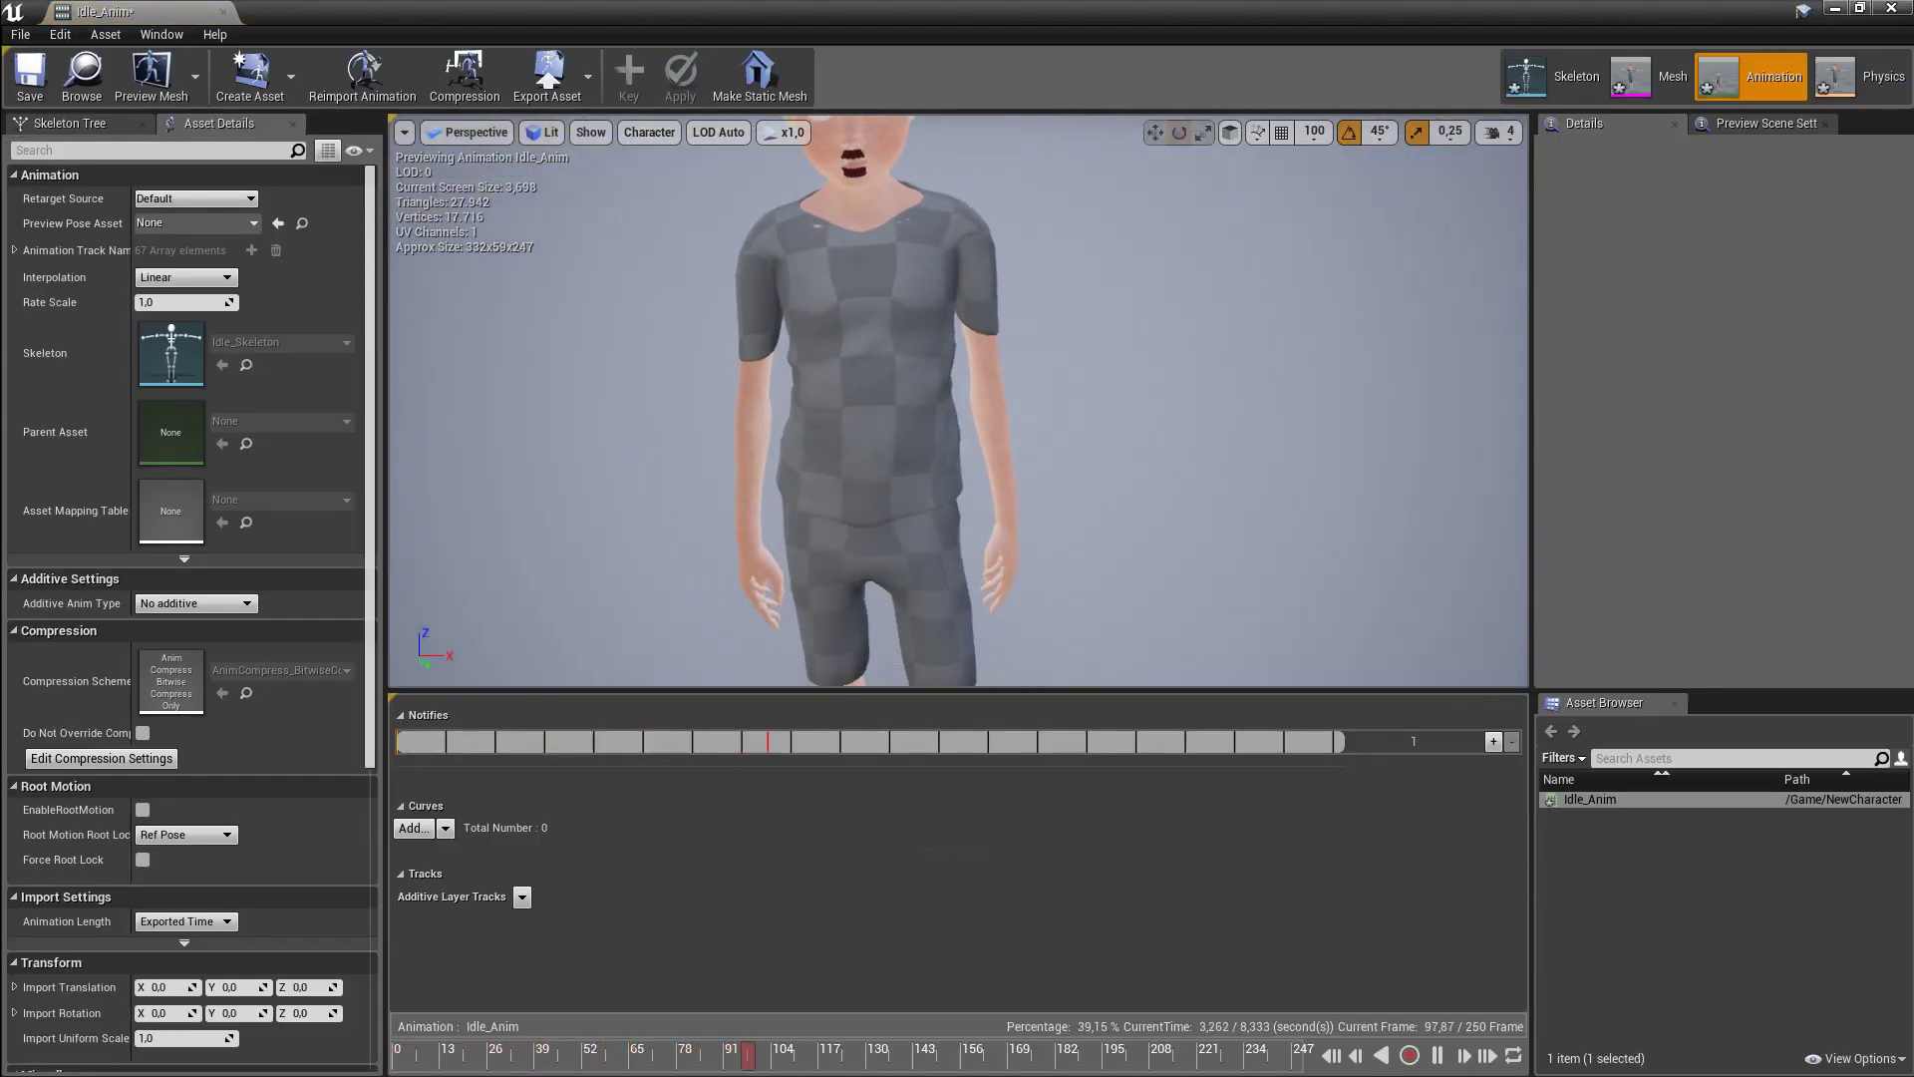
pyautogui.moveTo(991, 439); pyautogui.dragTo(1010, 399, button='right')
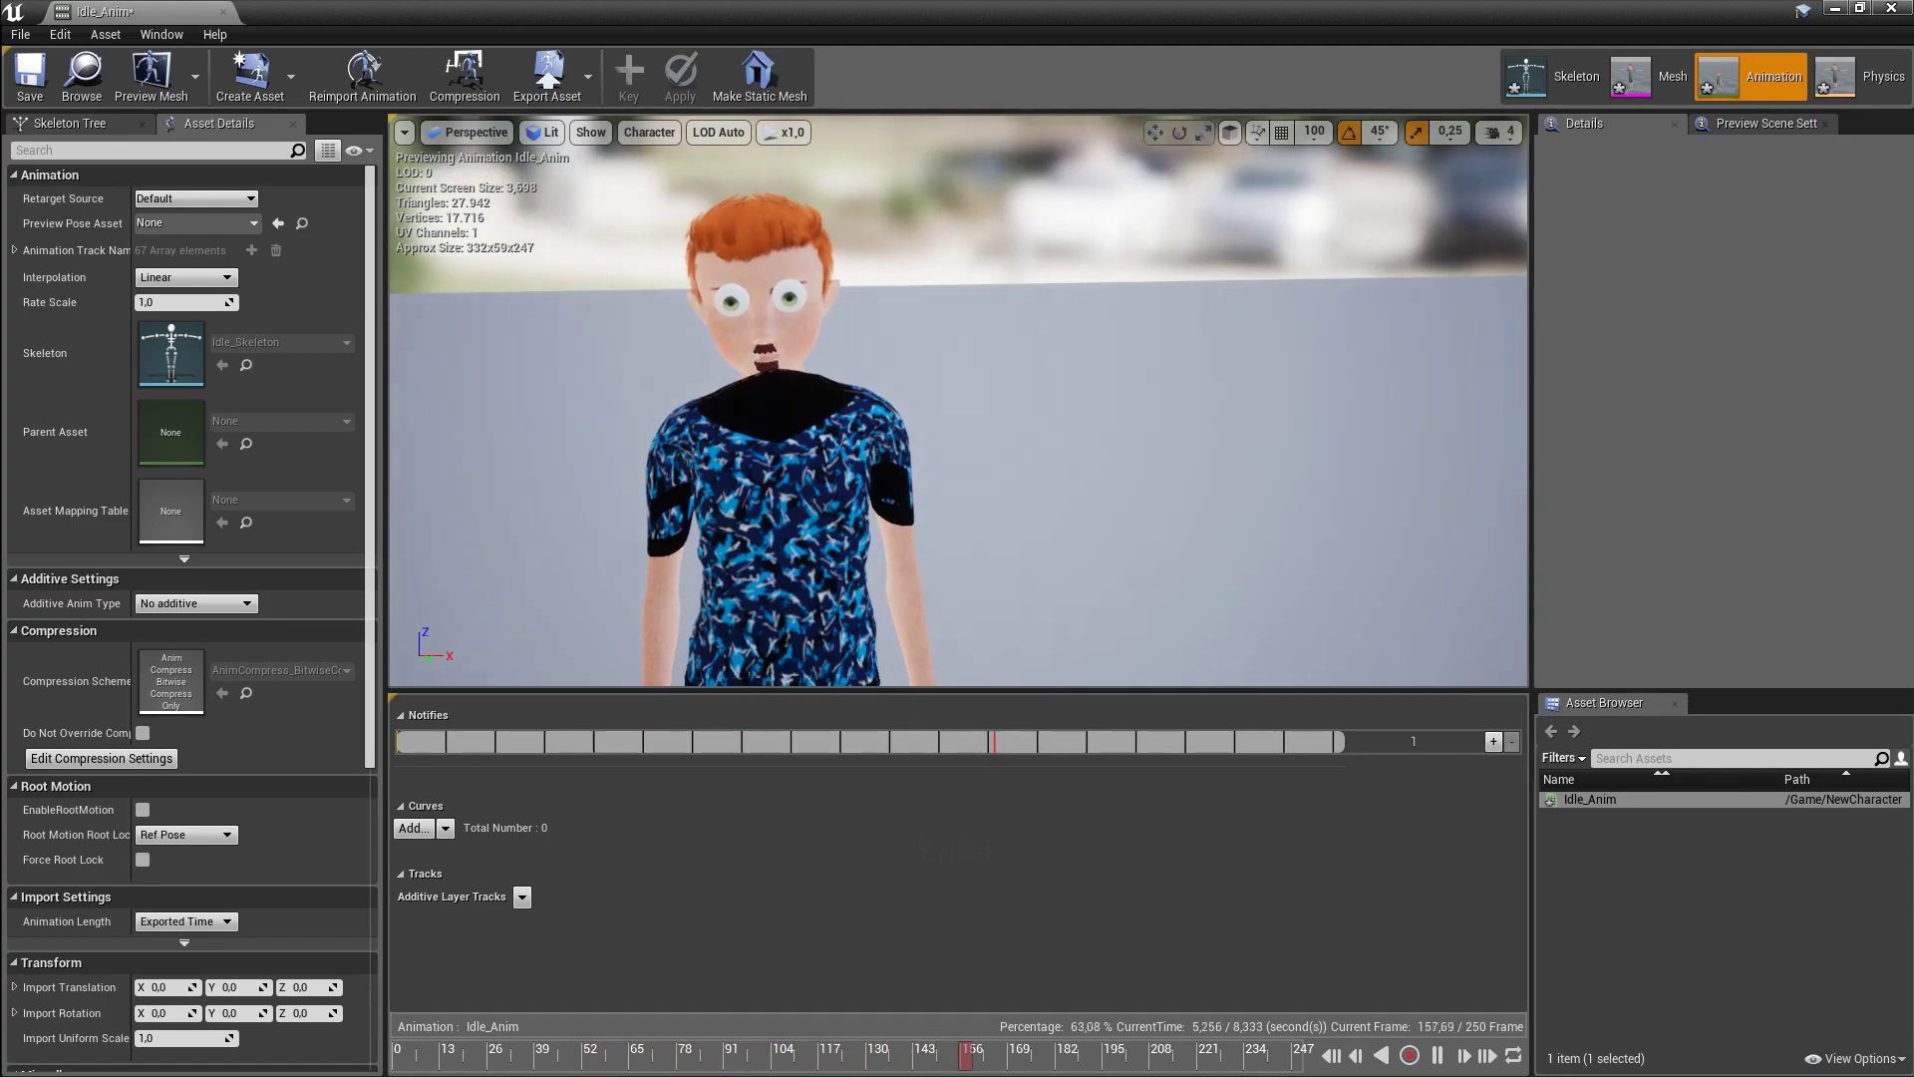
pyautogui.click(1904, 10)
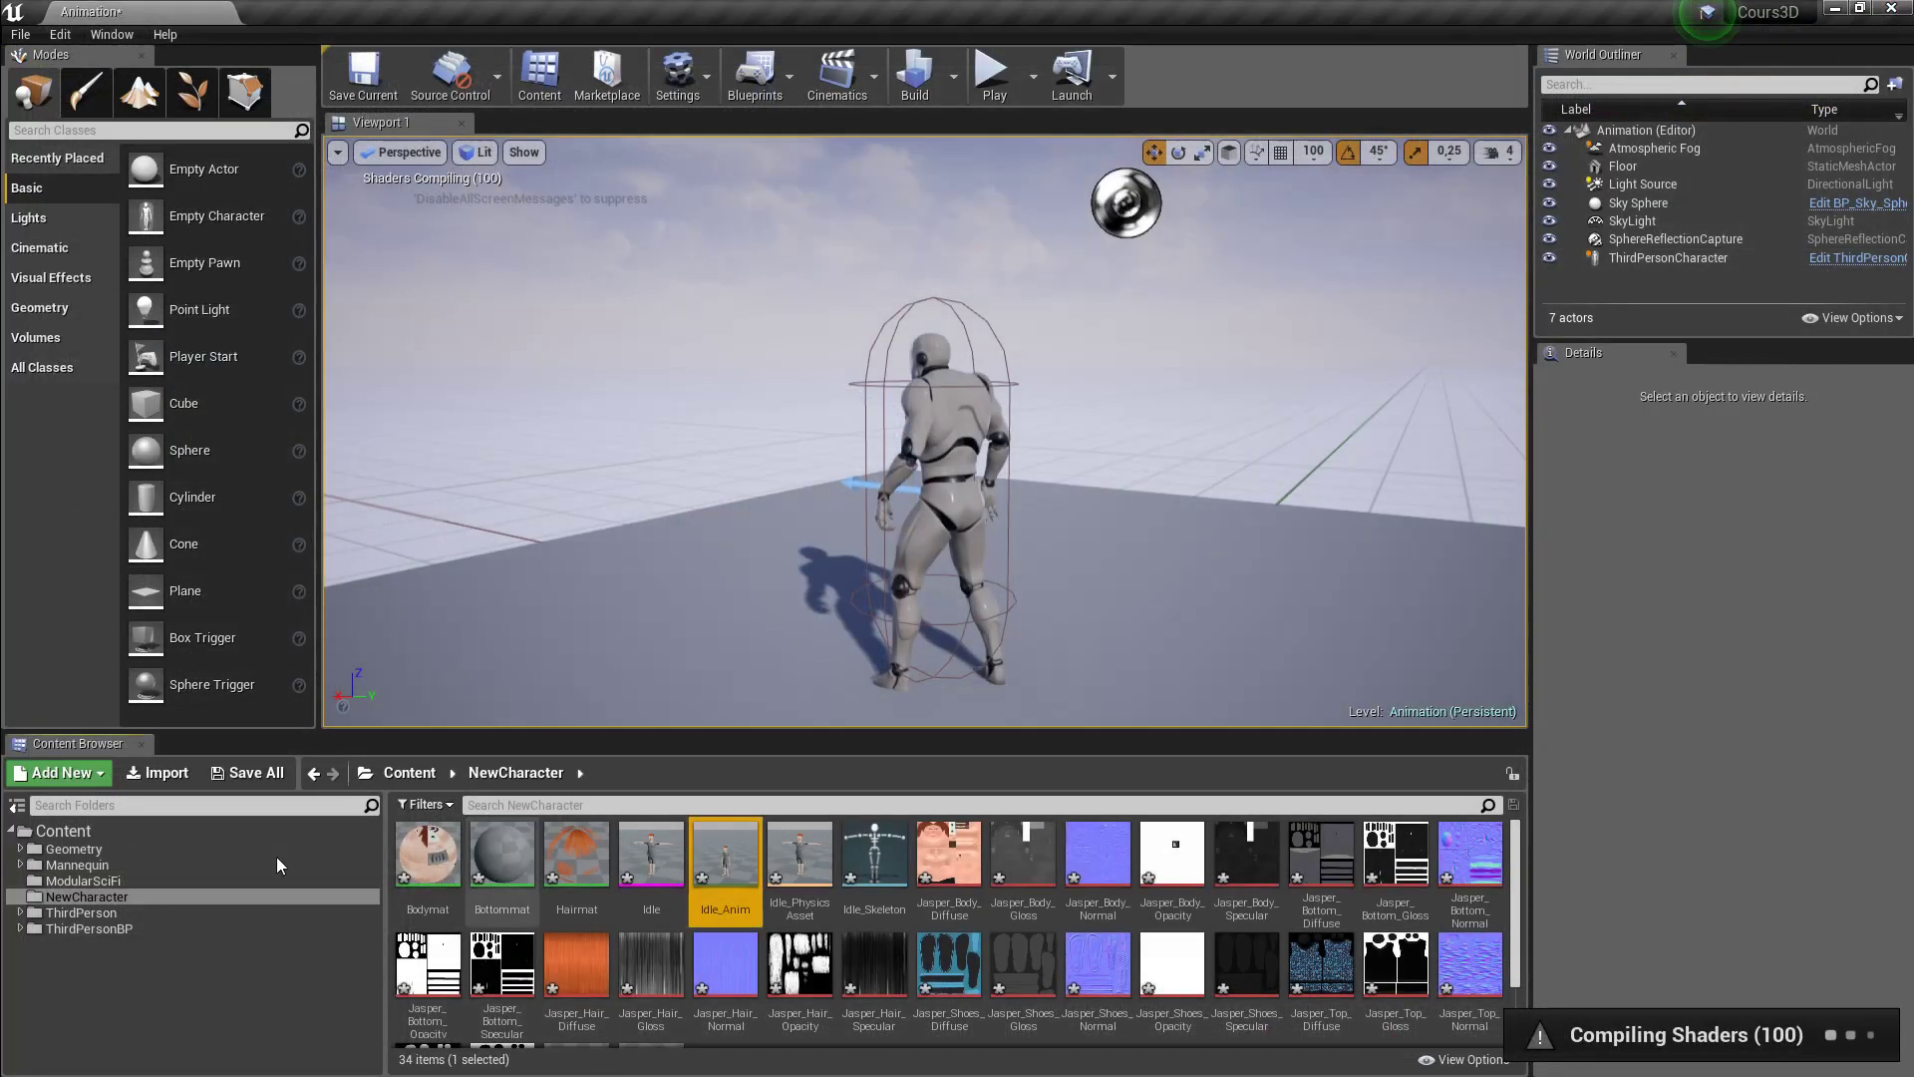
# - Open the Bodymat material from the NewCharacter folder and move its output node to the right of the texture samples
pyautogui.click(436, 855)
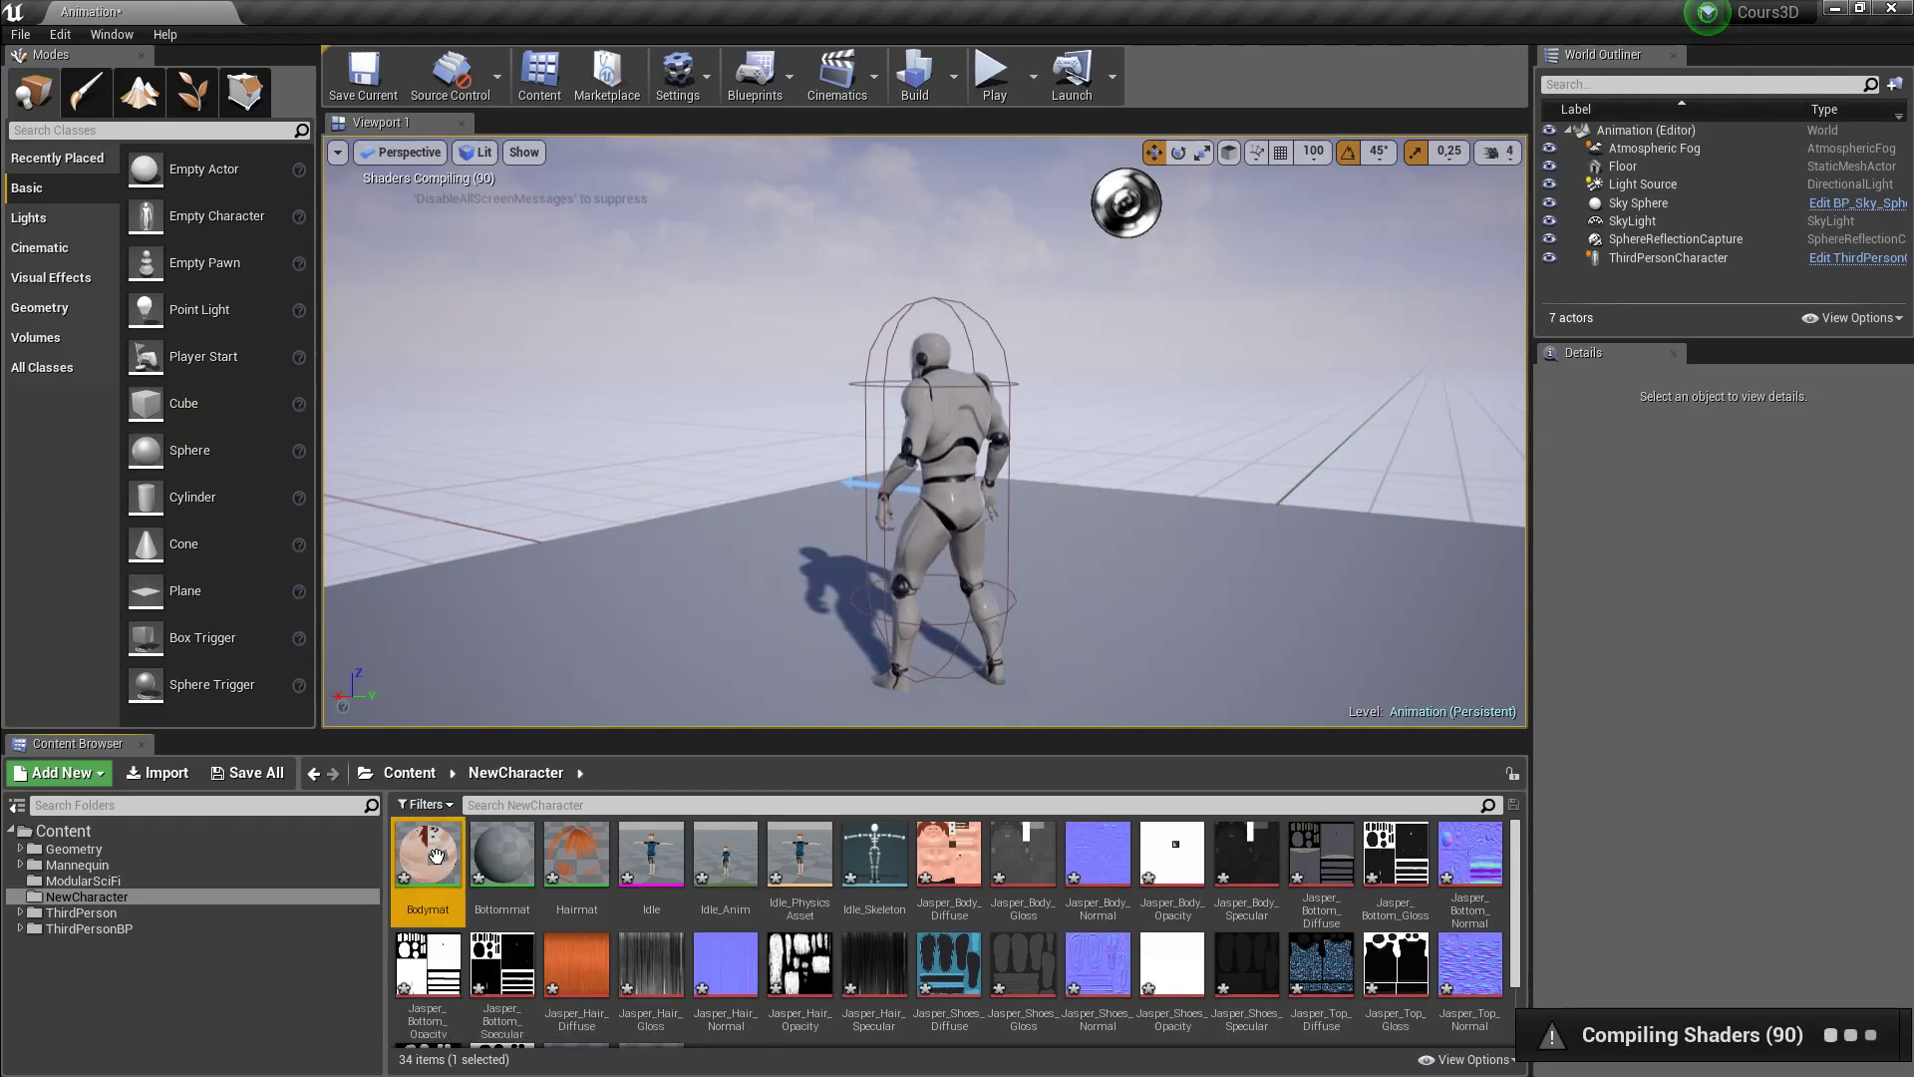
pyautogui.doubleClick(436, 855)
pyautogui.moveTo(996, 275); pyautogui.dragTo(1522, 373)
pyautogui.moveTo(1043, 414); pyautogui.dragTo(640, 610, button='right')
pyautogui.moveTo(636, 248); pyautogui.dragTo(580, 490)
pyautogui.rightClick(1171, 461)
pyautogui.click(1123, 598)
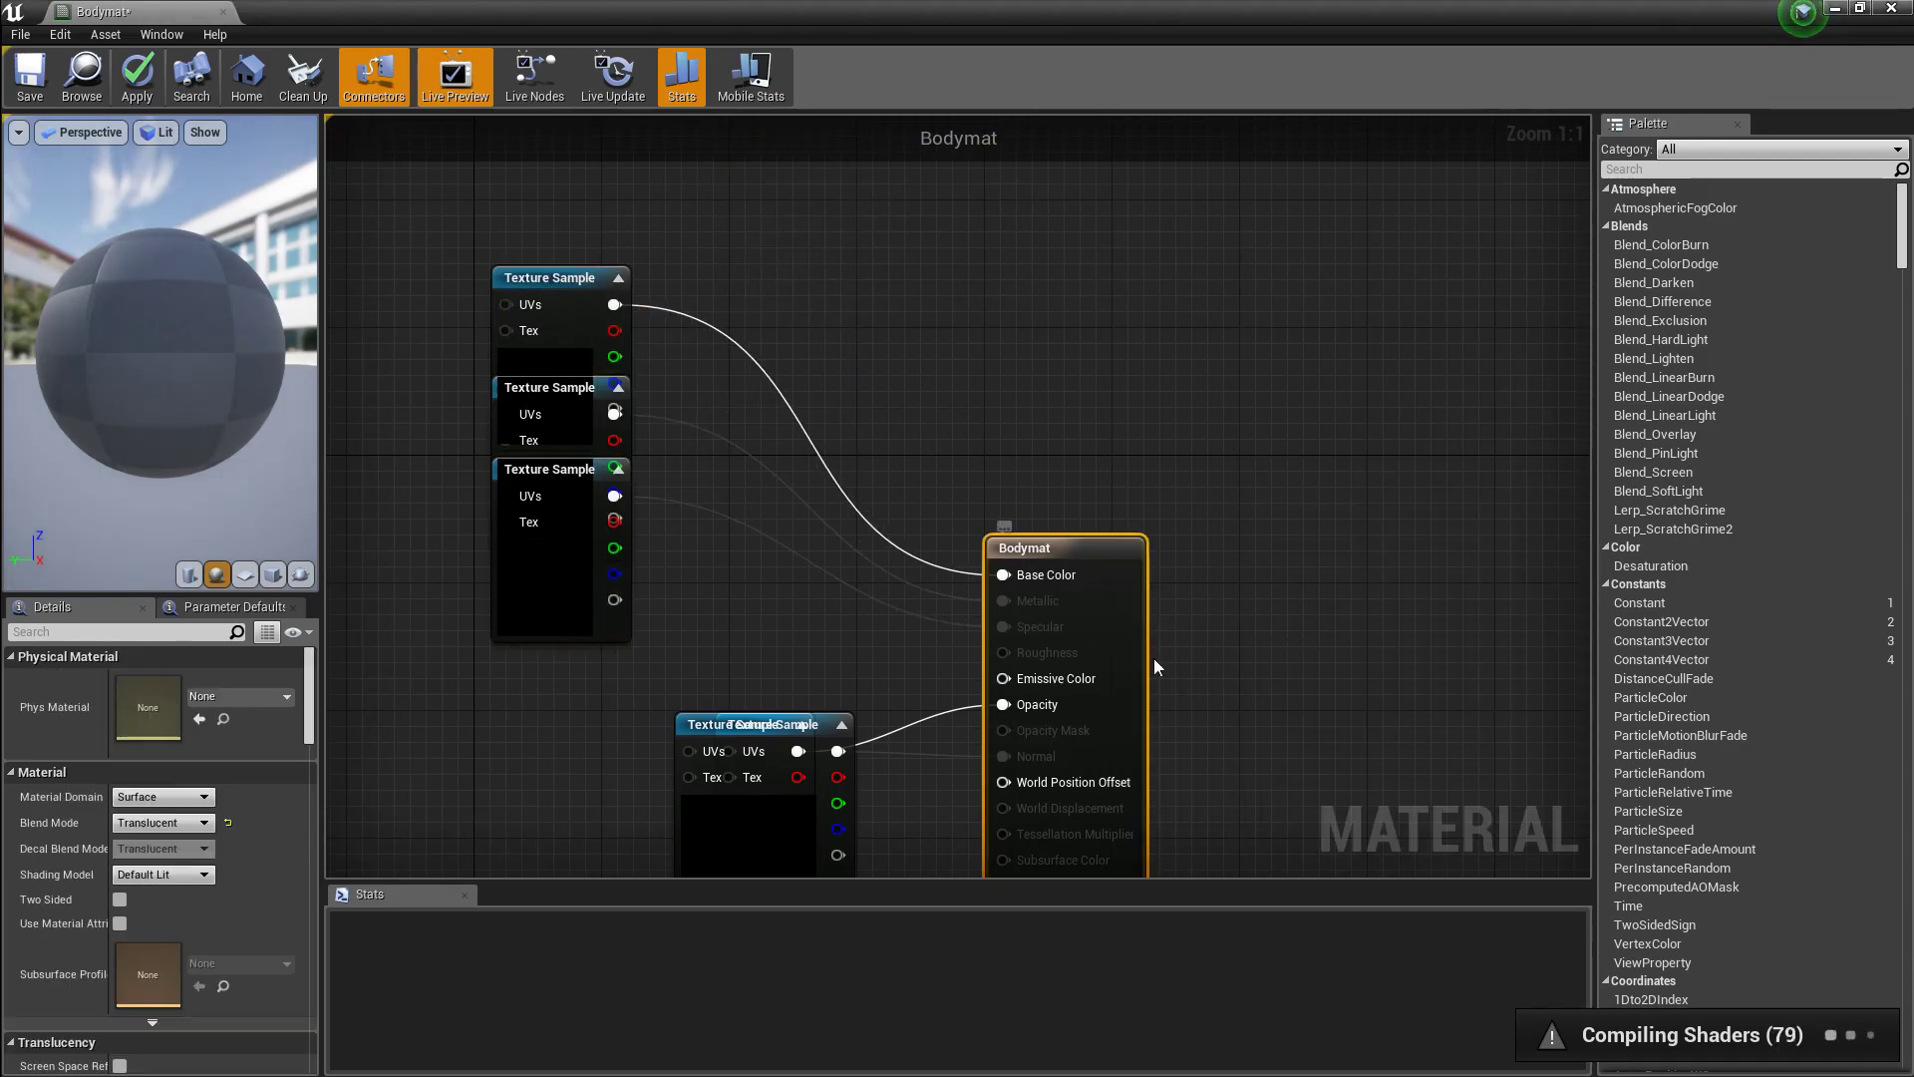
# - Separate the overlapping opacity and normal texture samples, and connect the opacity texture to Bodymat's Opacity Mask, leaving Emissive Color unconnected
pyautogui.moveTo(736, 748); pyautogui.dragTo(712, 620)
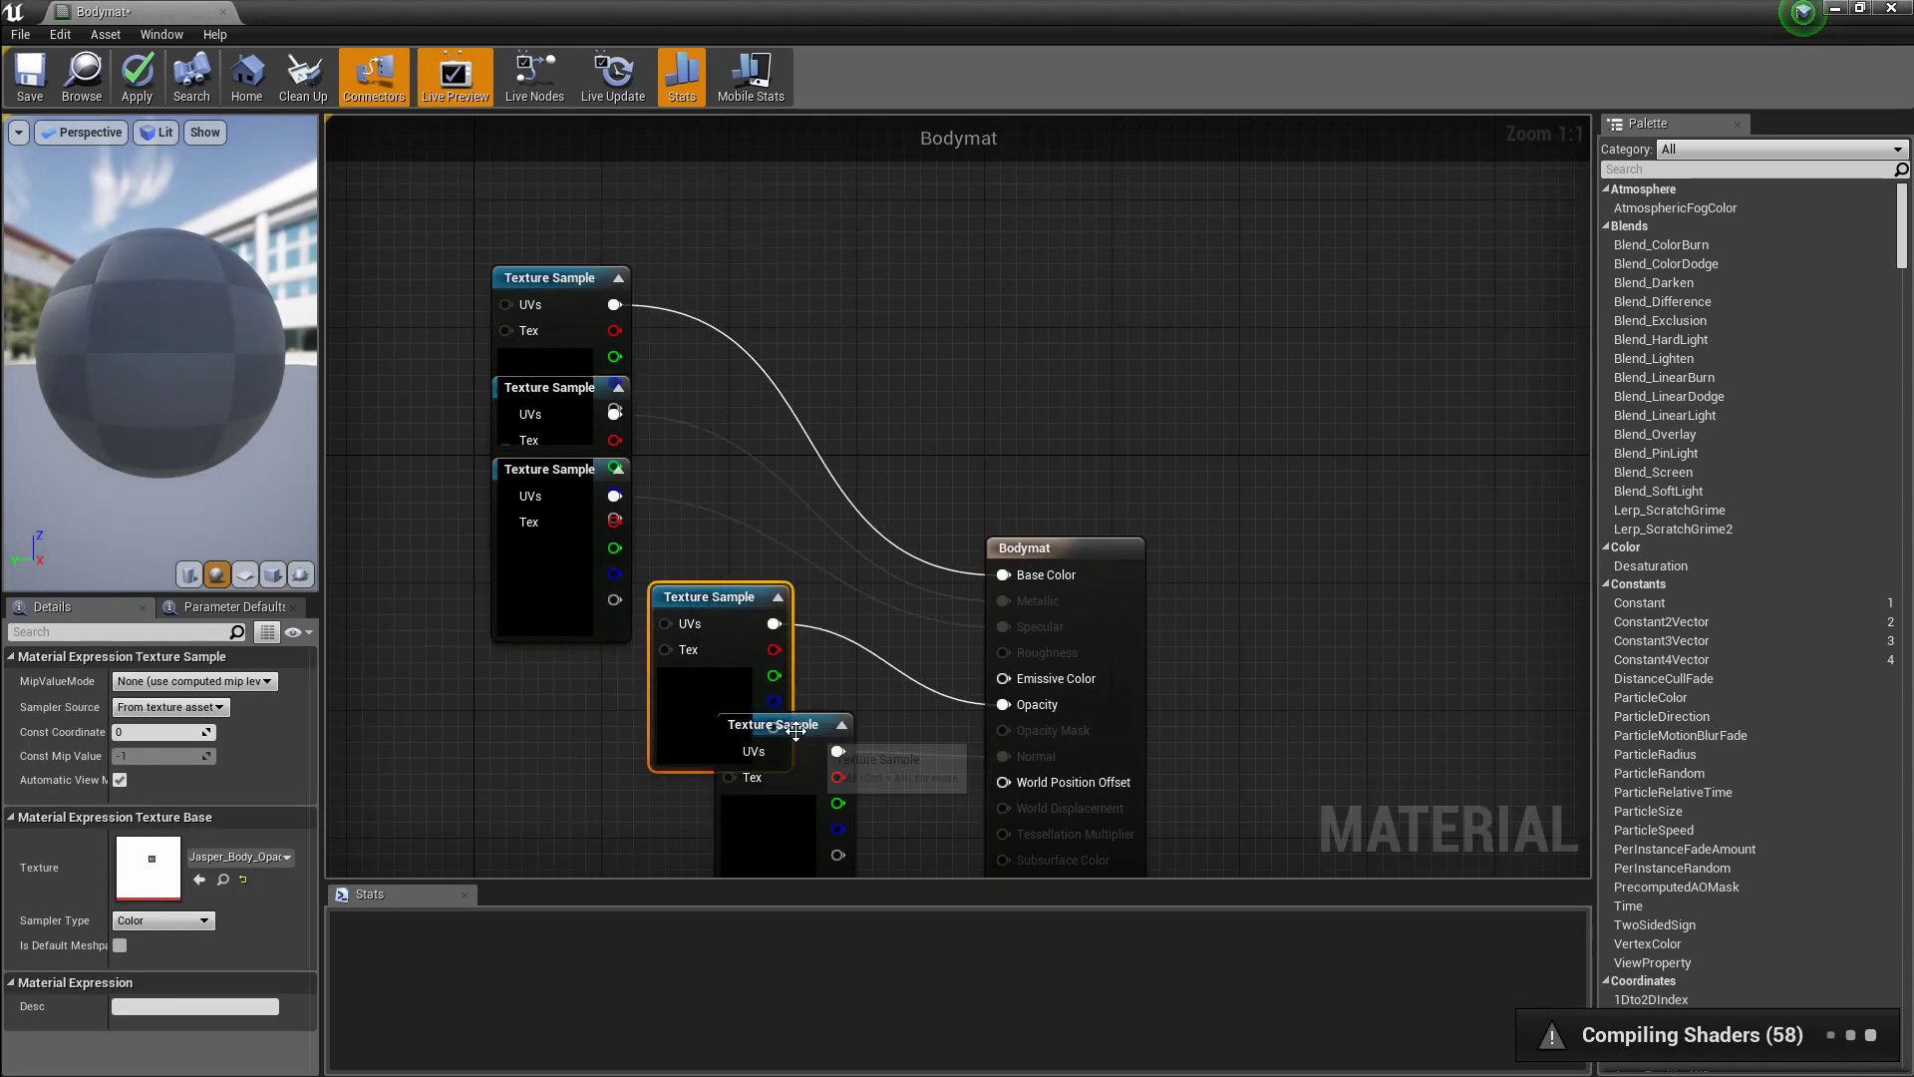
pyautogui.moveTo(796, 731); pyautogui.dragTo(584, 803)
pyautogui.moveTo(773, 623); pyautogui.dragTo(1003, 678)
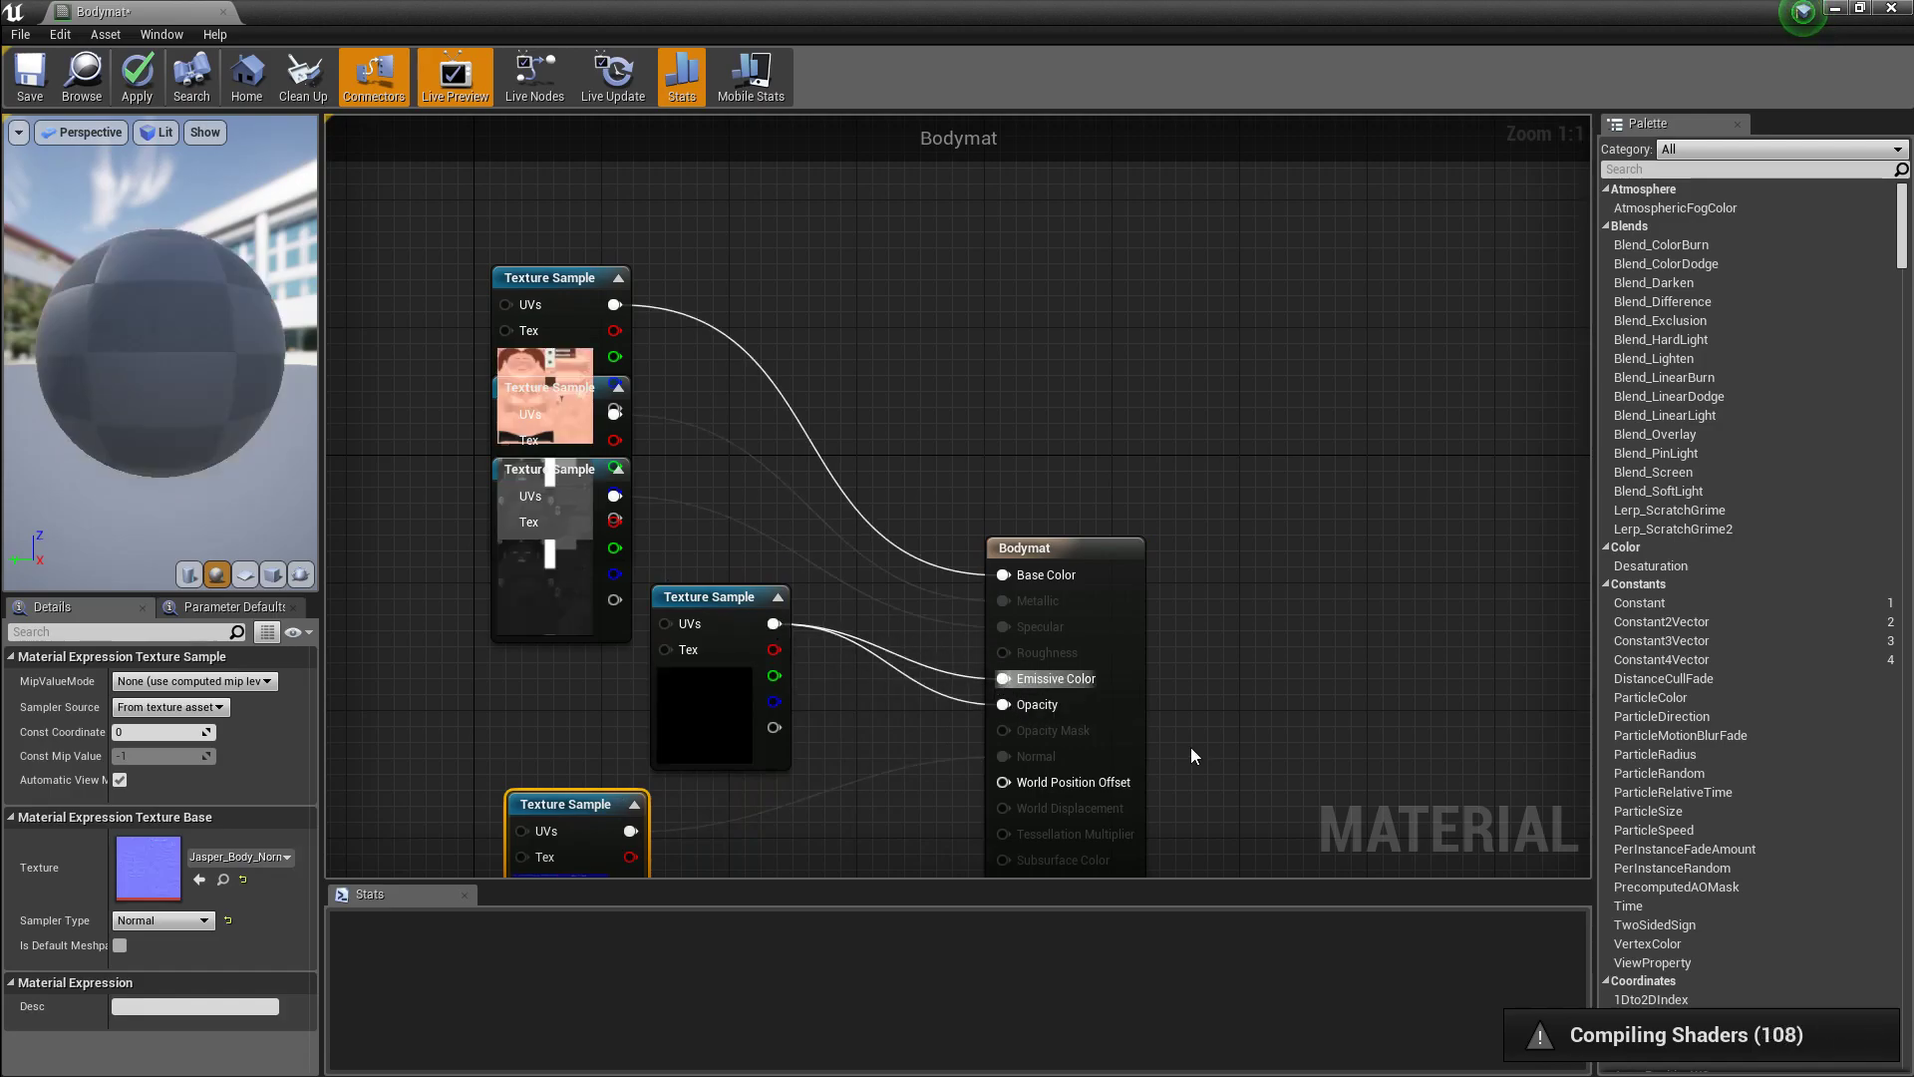
pyautogui.click(1104, 554)
pyautogui.moveTo(774, 623); pyautogui.dragTo(1005, 705)
pyautogui.rightClick(1007, 682)
pyautogui.click(1067, 728)
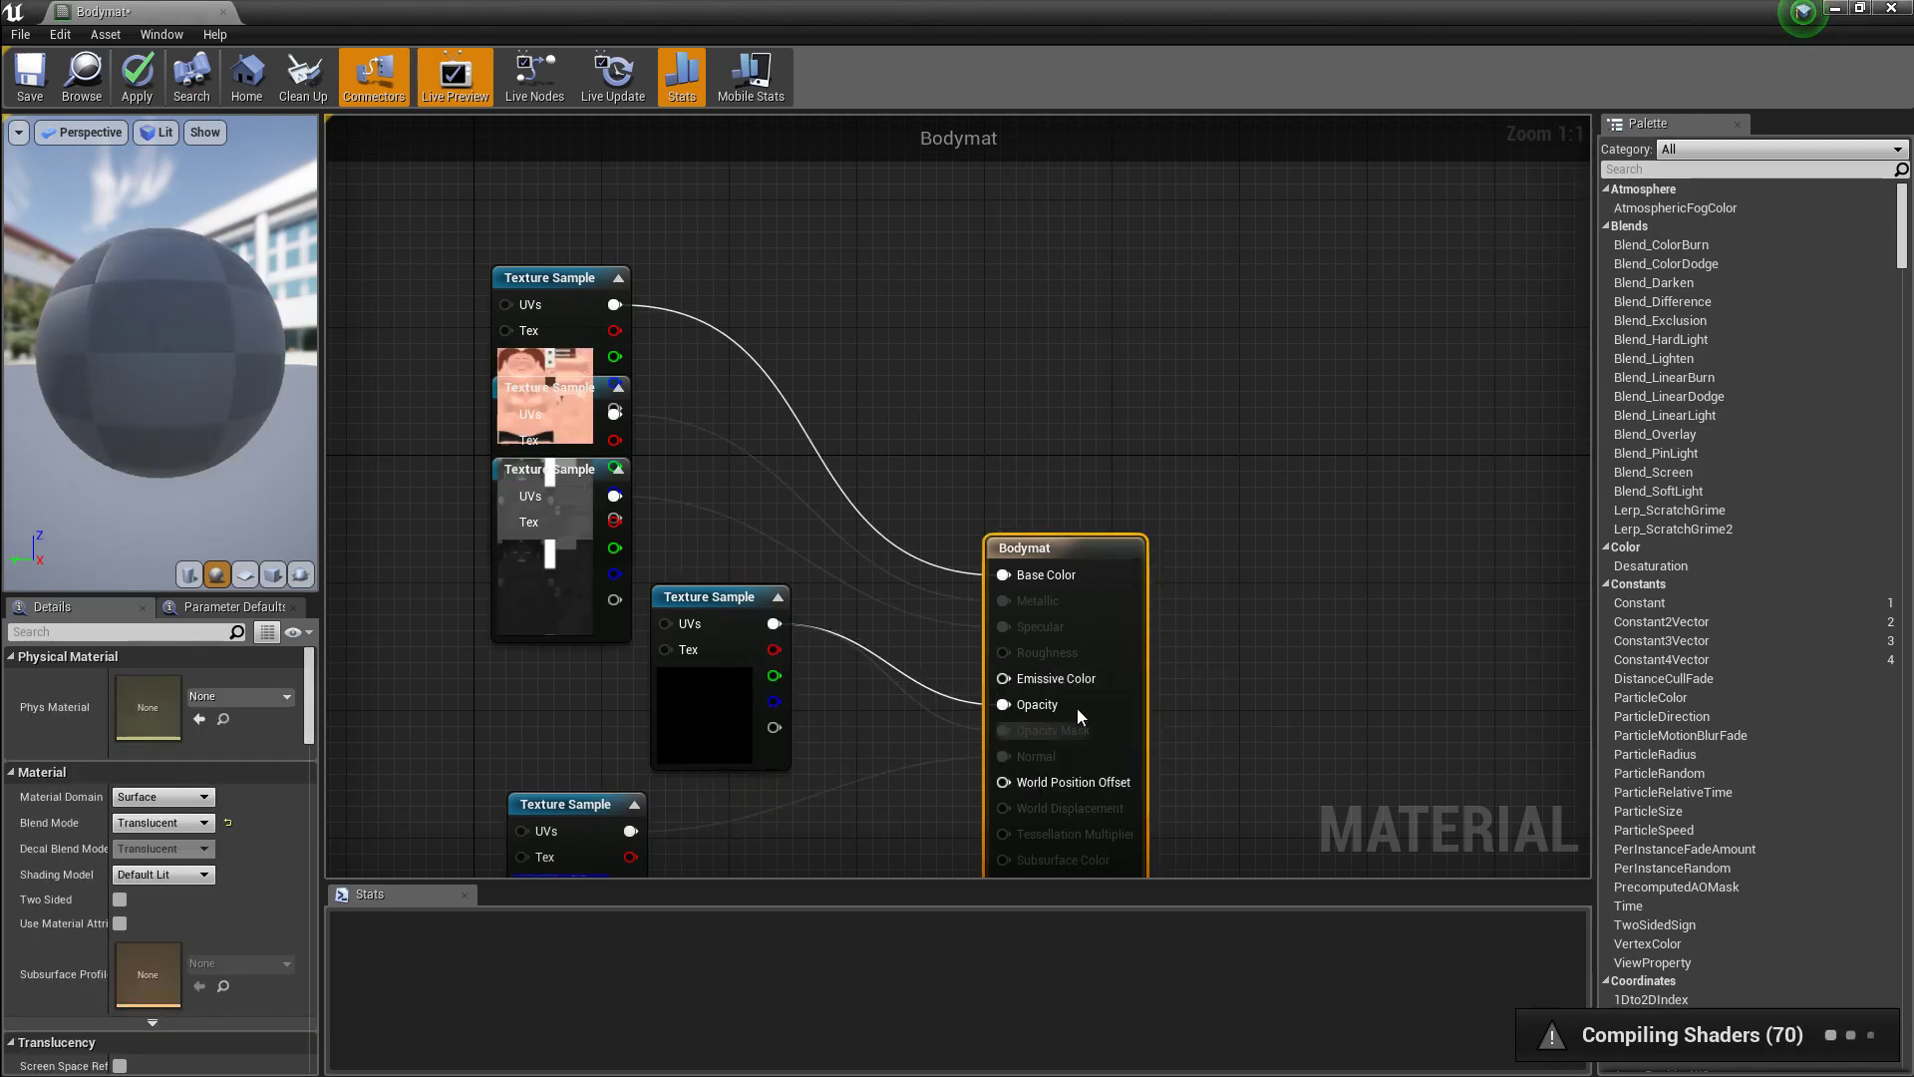
# - Set Bodymat's Blend Mode to Masked, then save and close the material
pyautogui.click(160, 823)
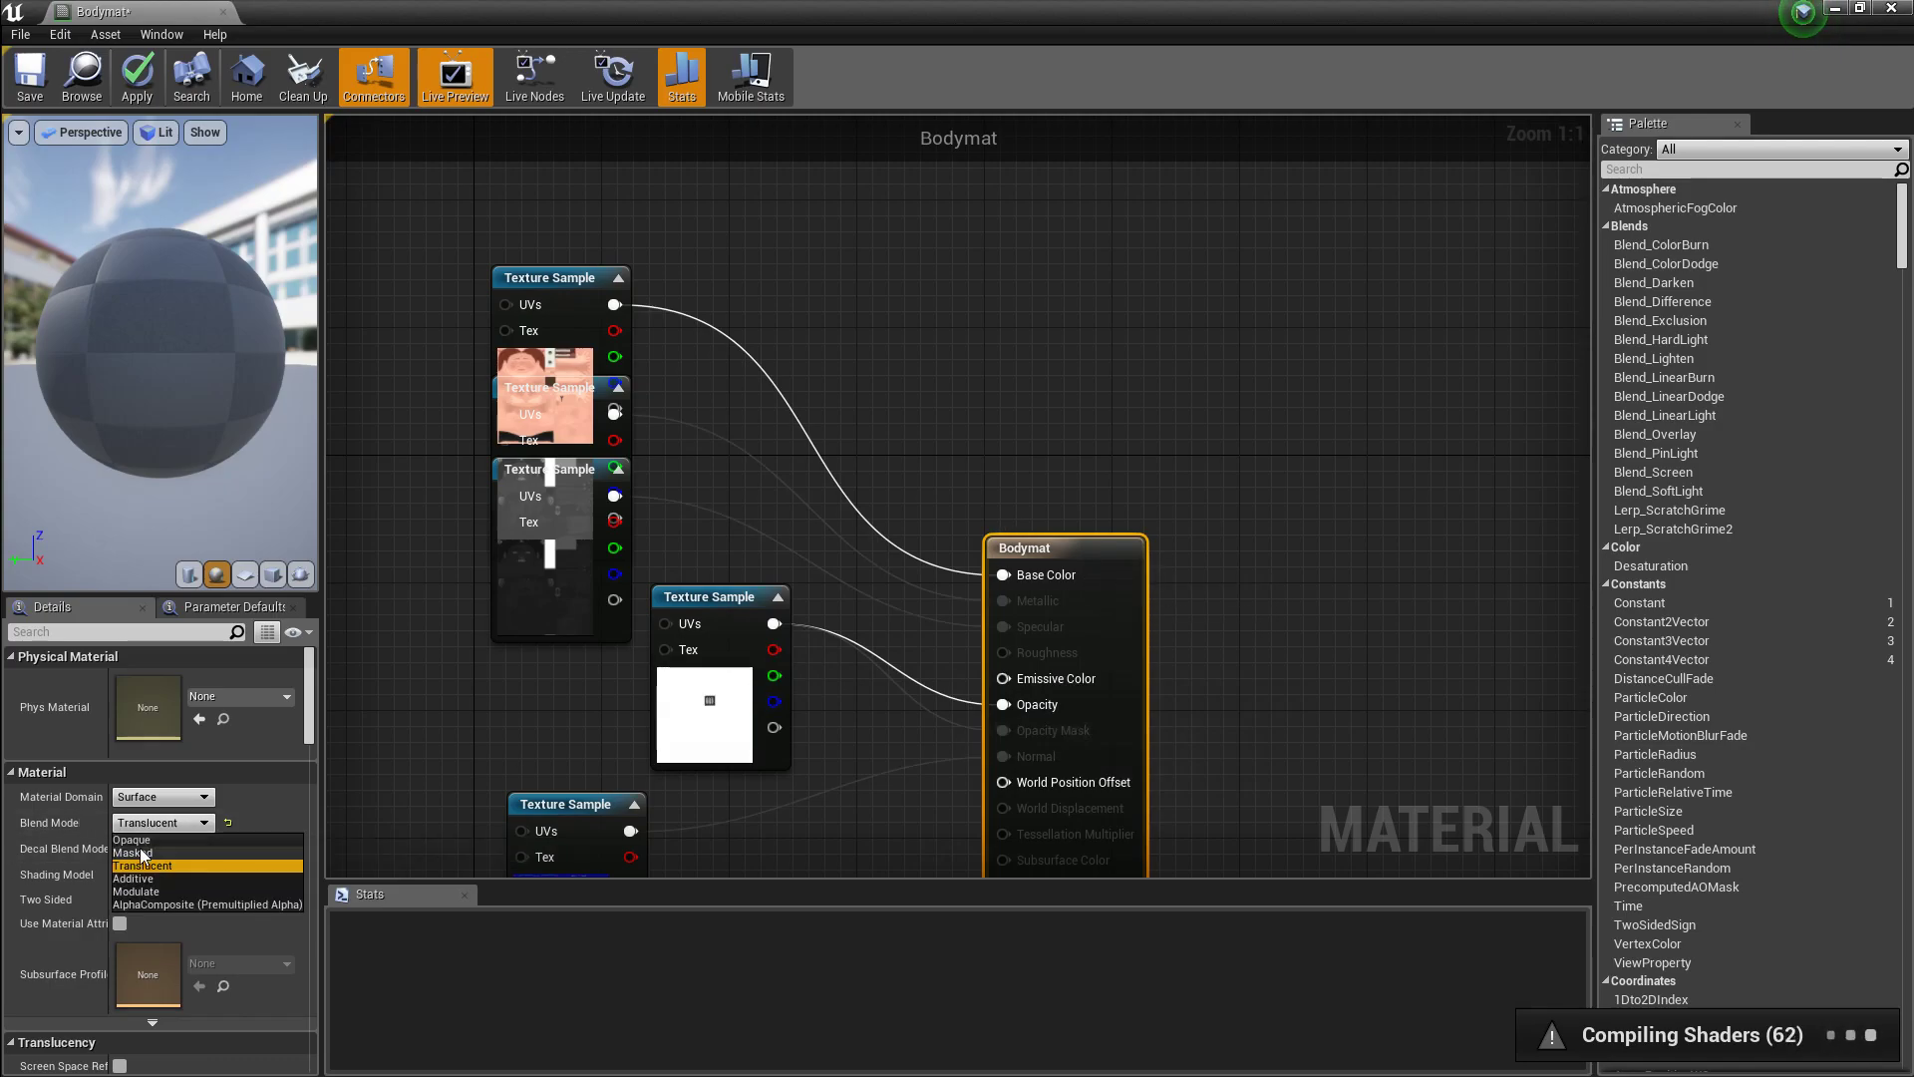
pyautogui.click(142, 855)
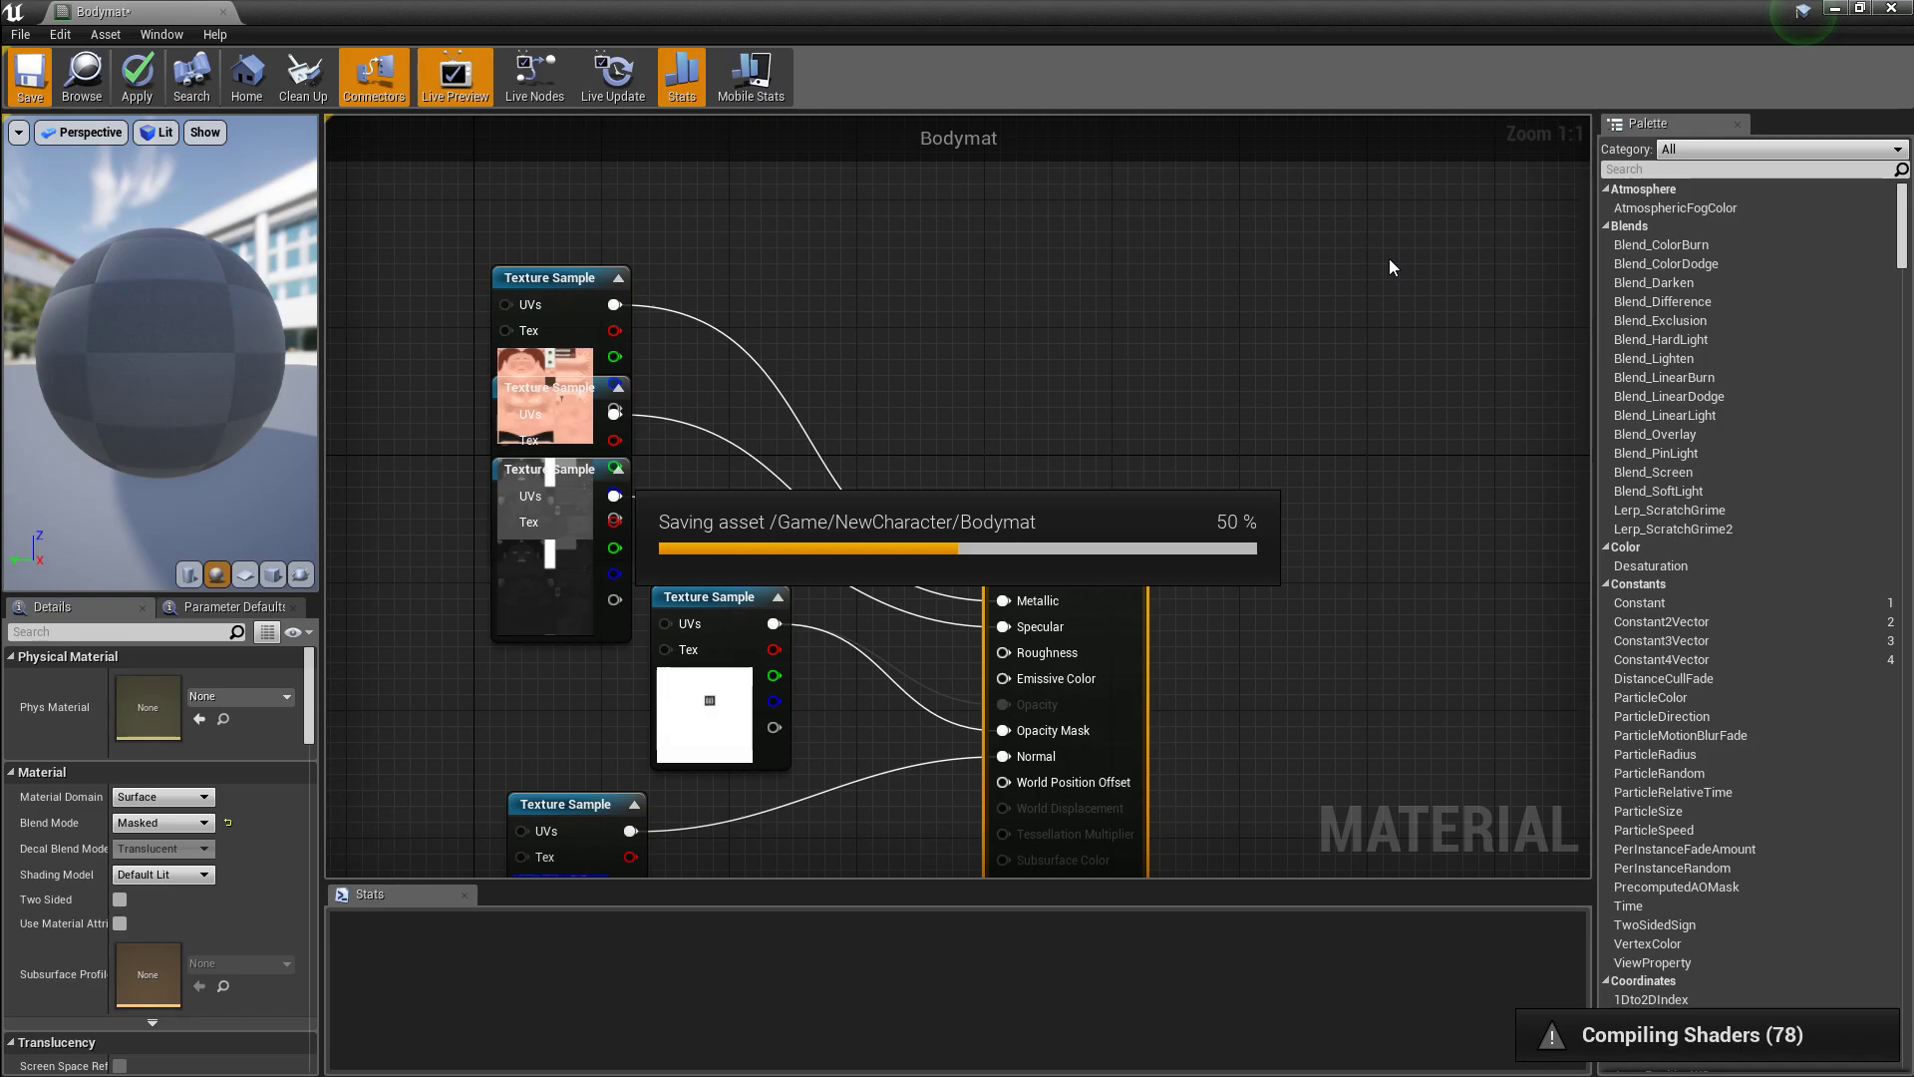
pyautogui.click(1891, 8)
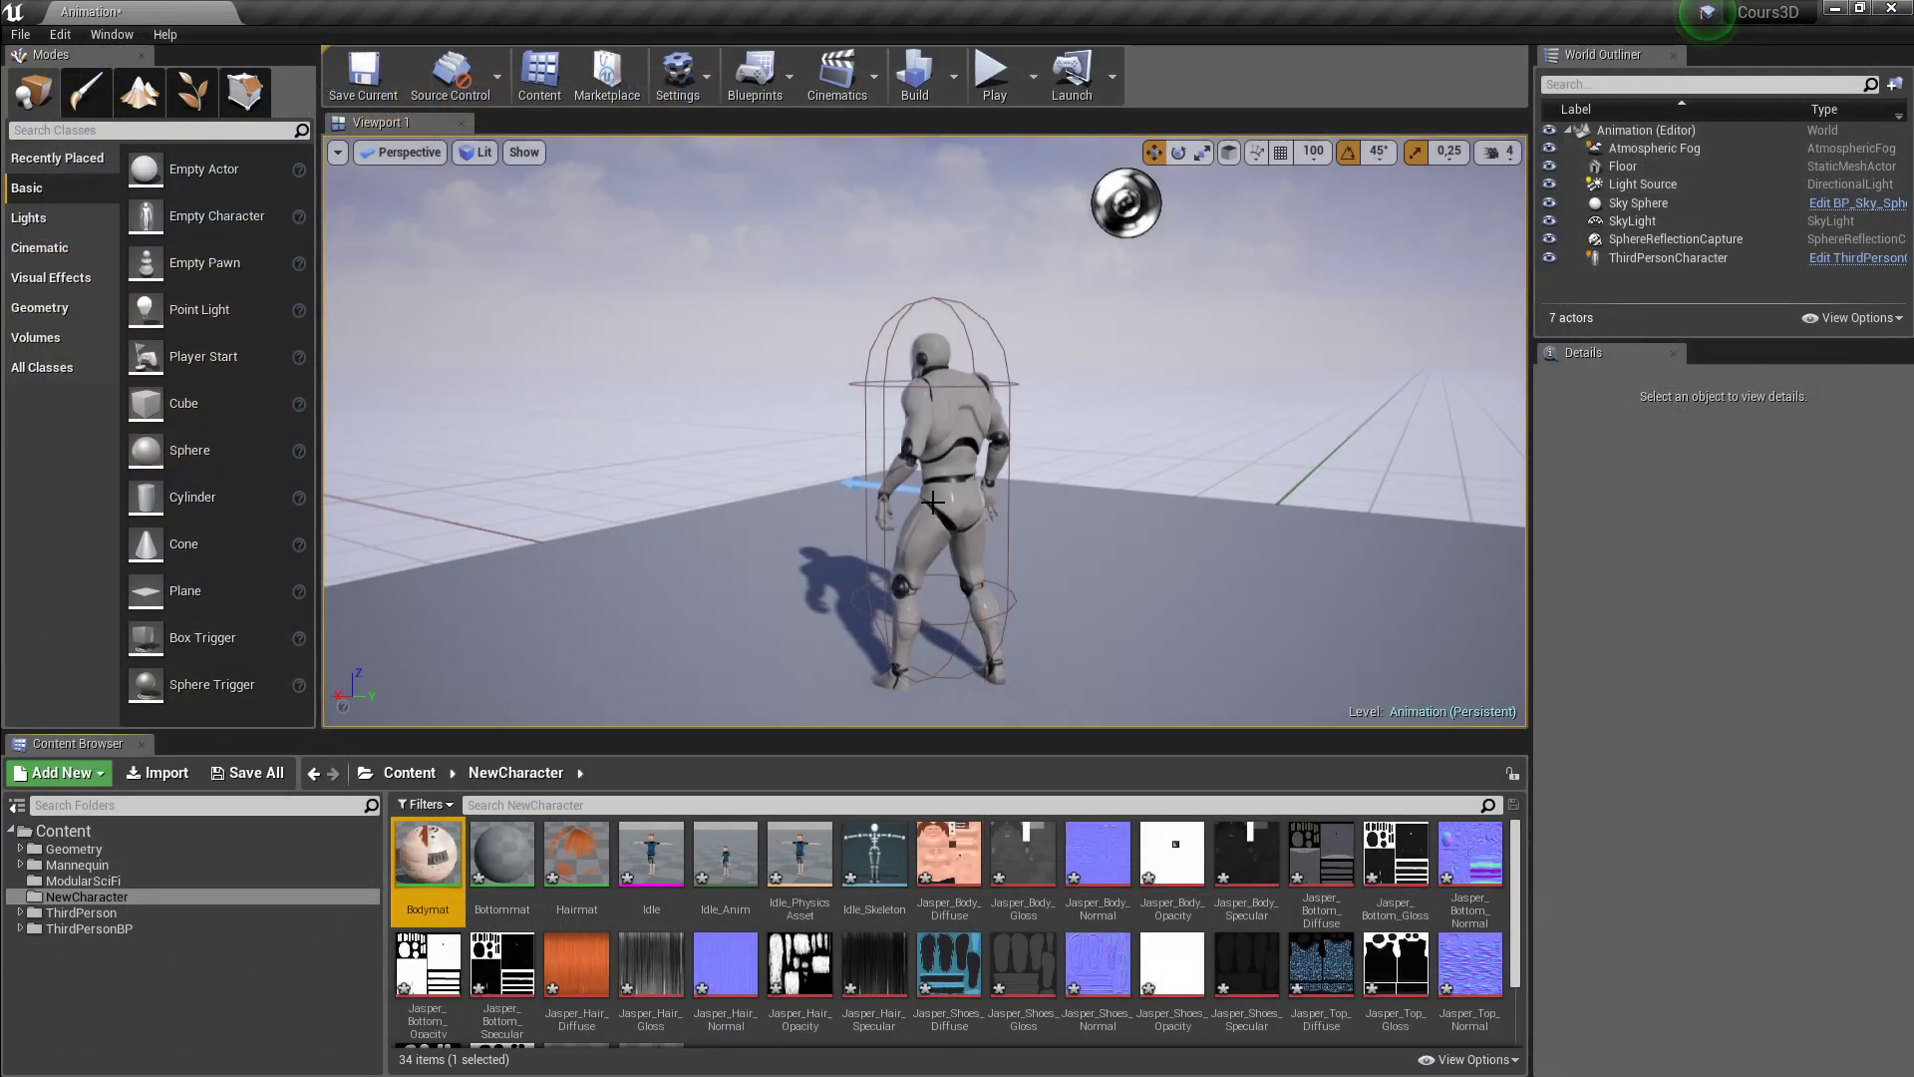
# - Open the Idle_Anim asset and check how the character's face, shirt and trousers render up close
pyautogui.doubleClick(726, 855)
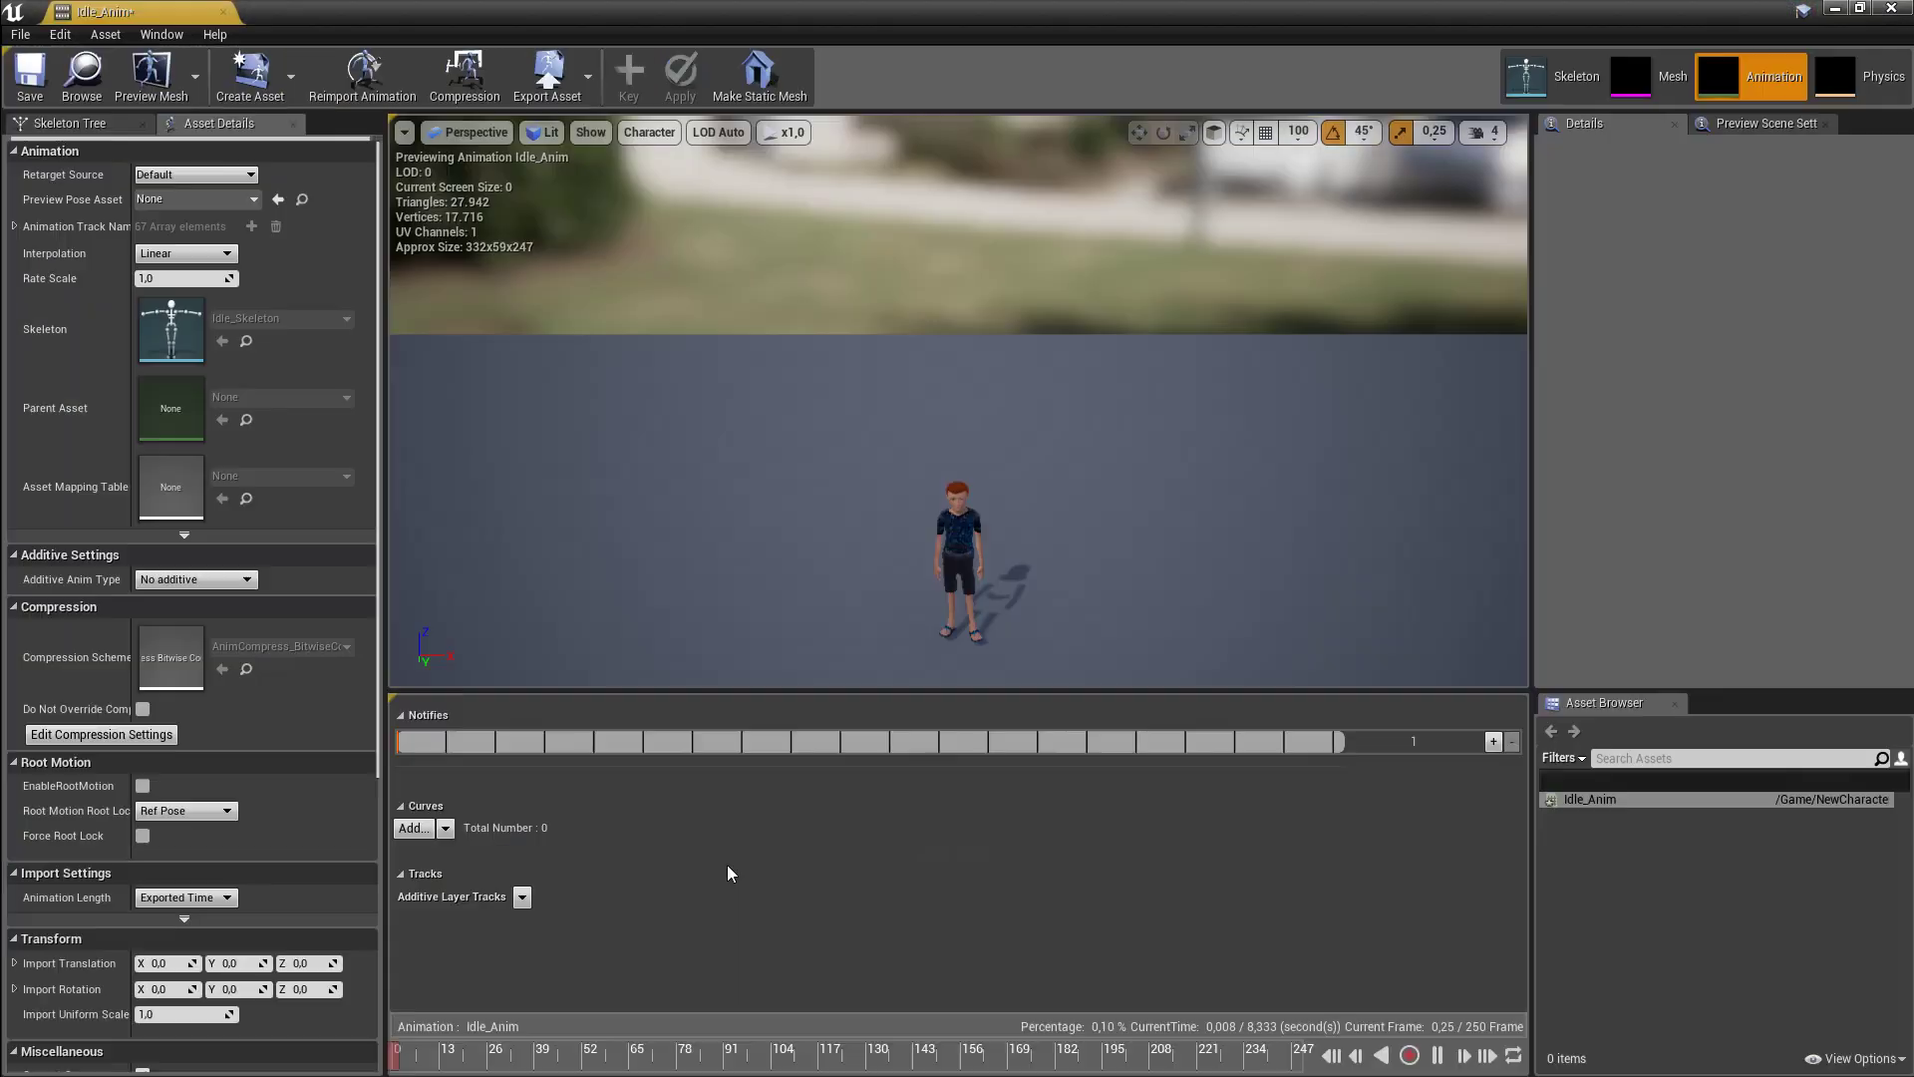
pyautogui.scroll(5, 959, 259)
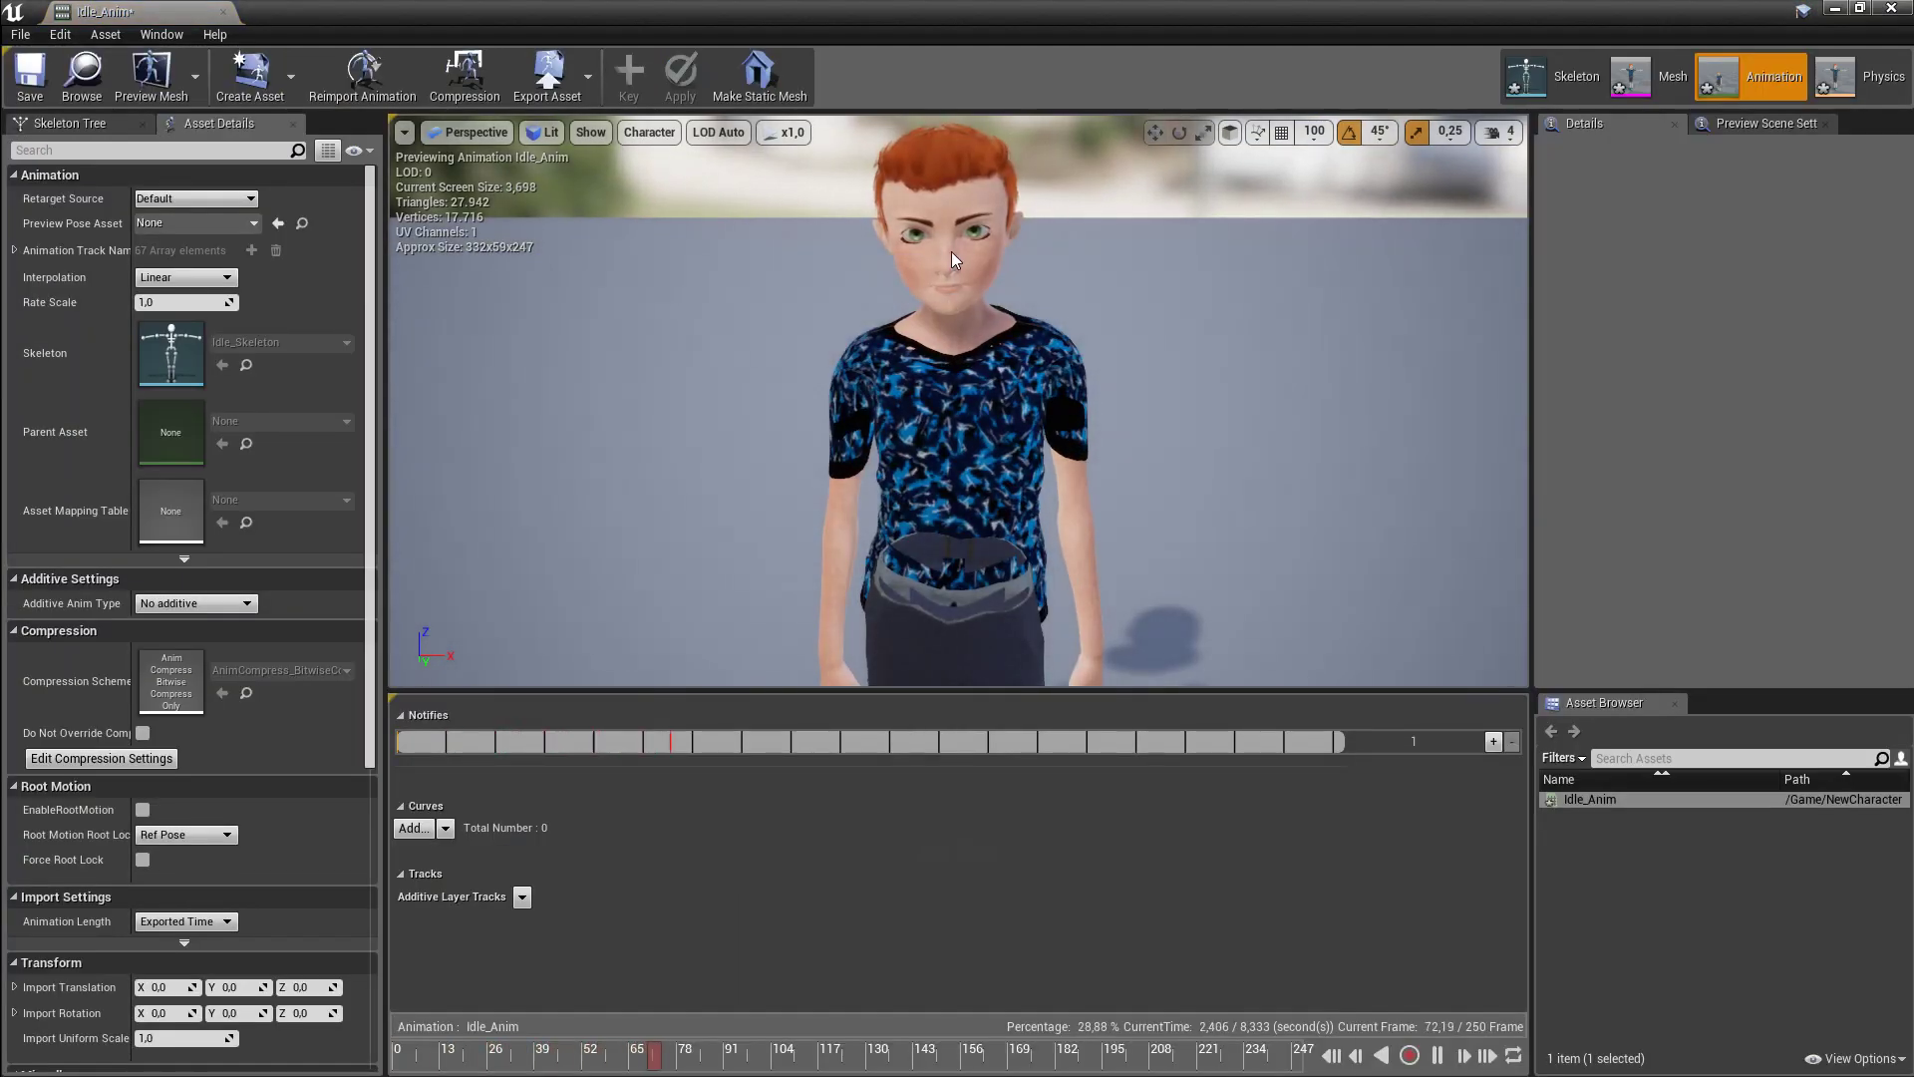
pyautogui.scroll(-5, 959, 259)
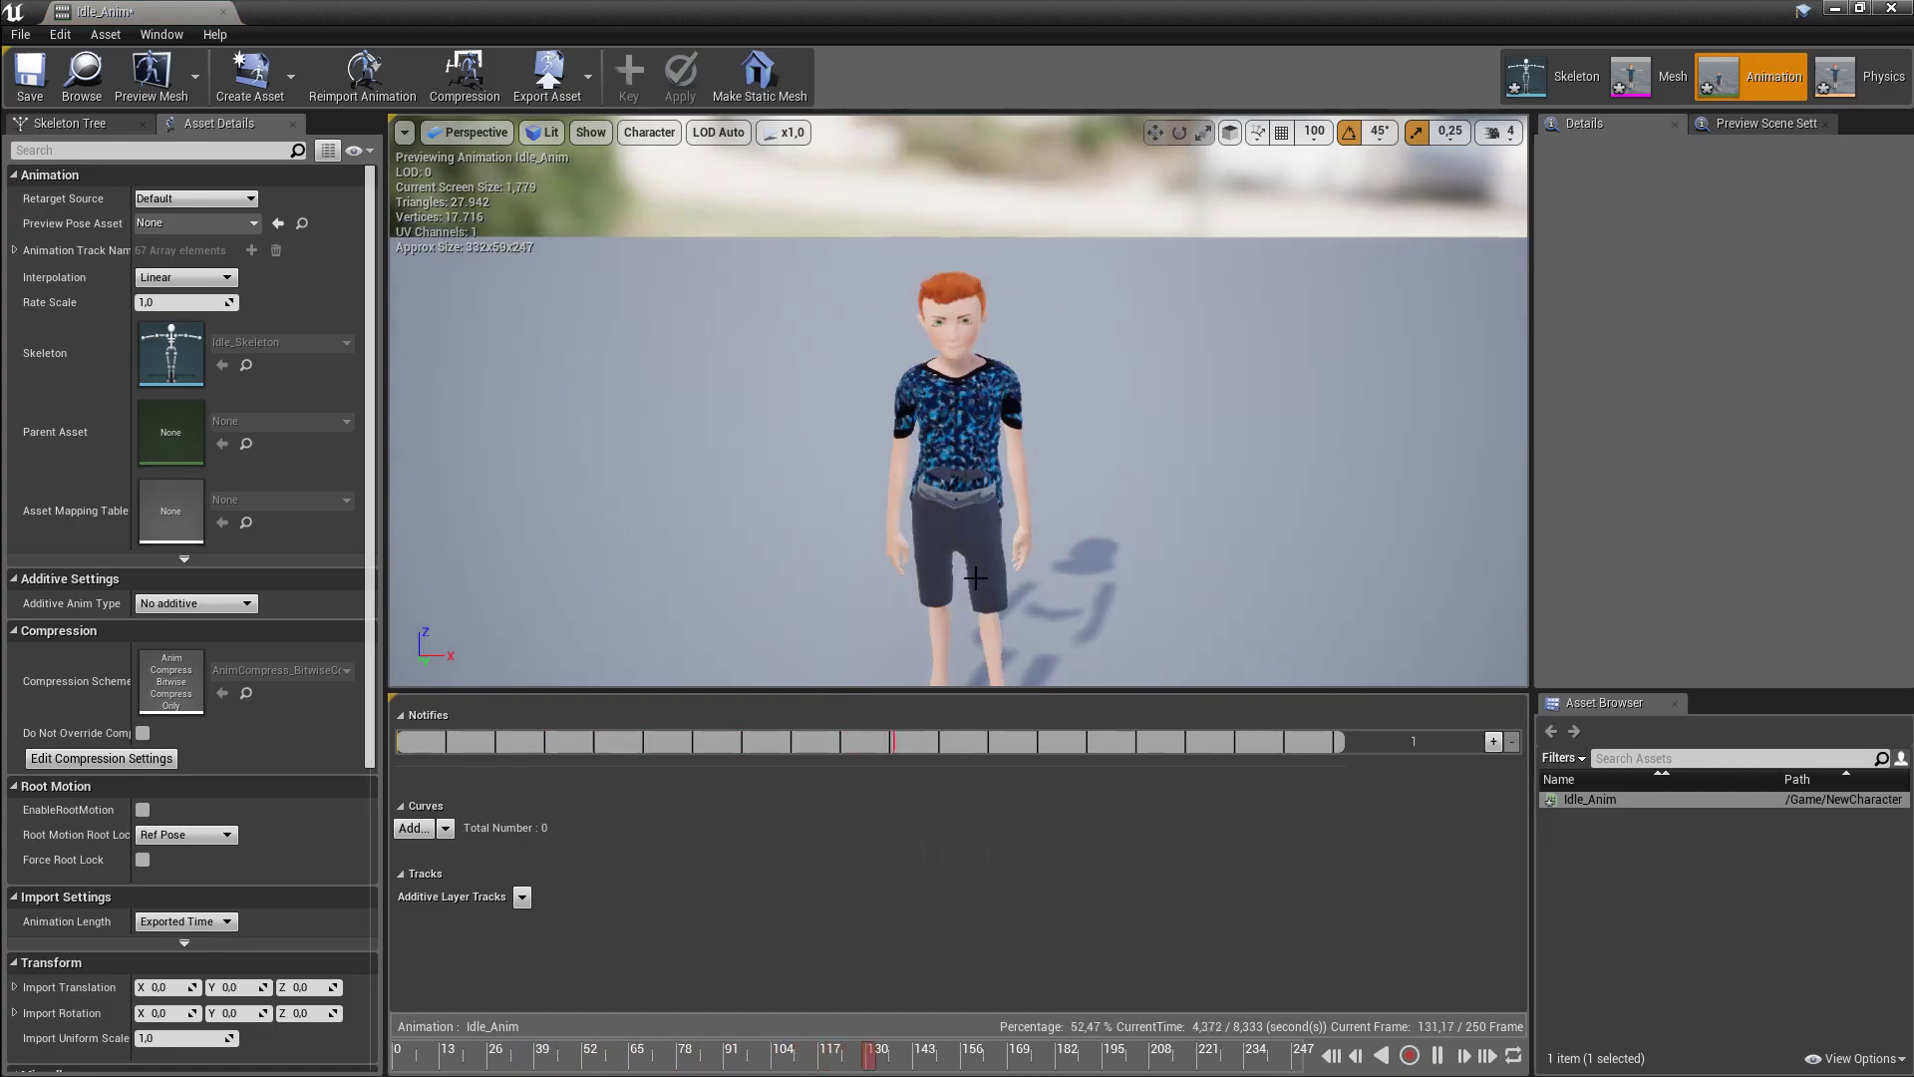
pyautogui.scroll(8, 959, 399)
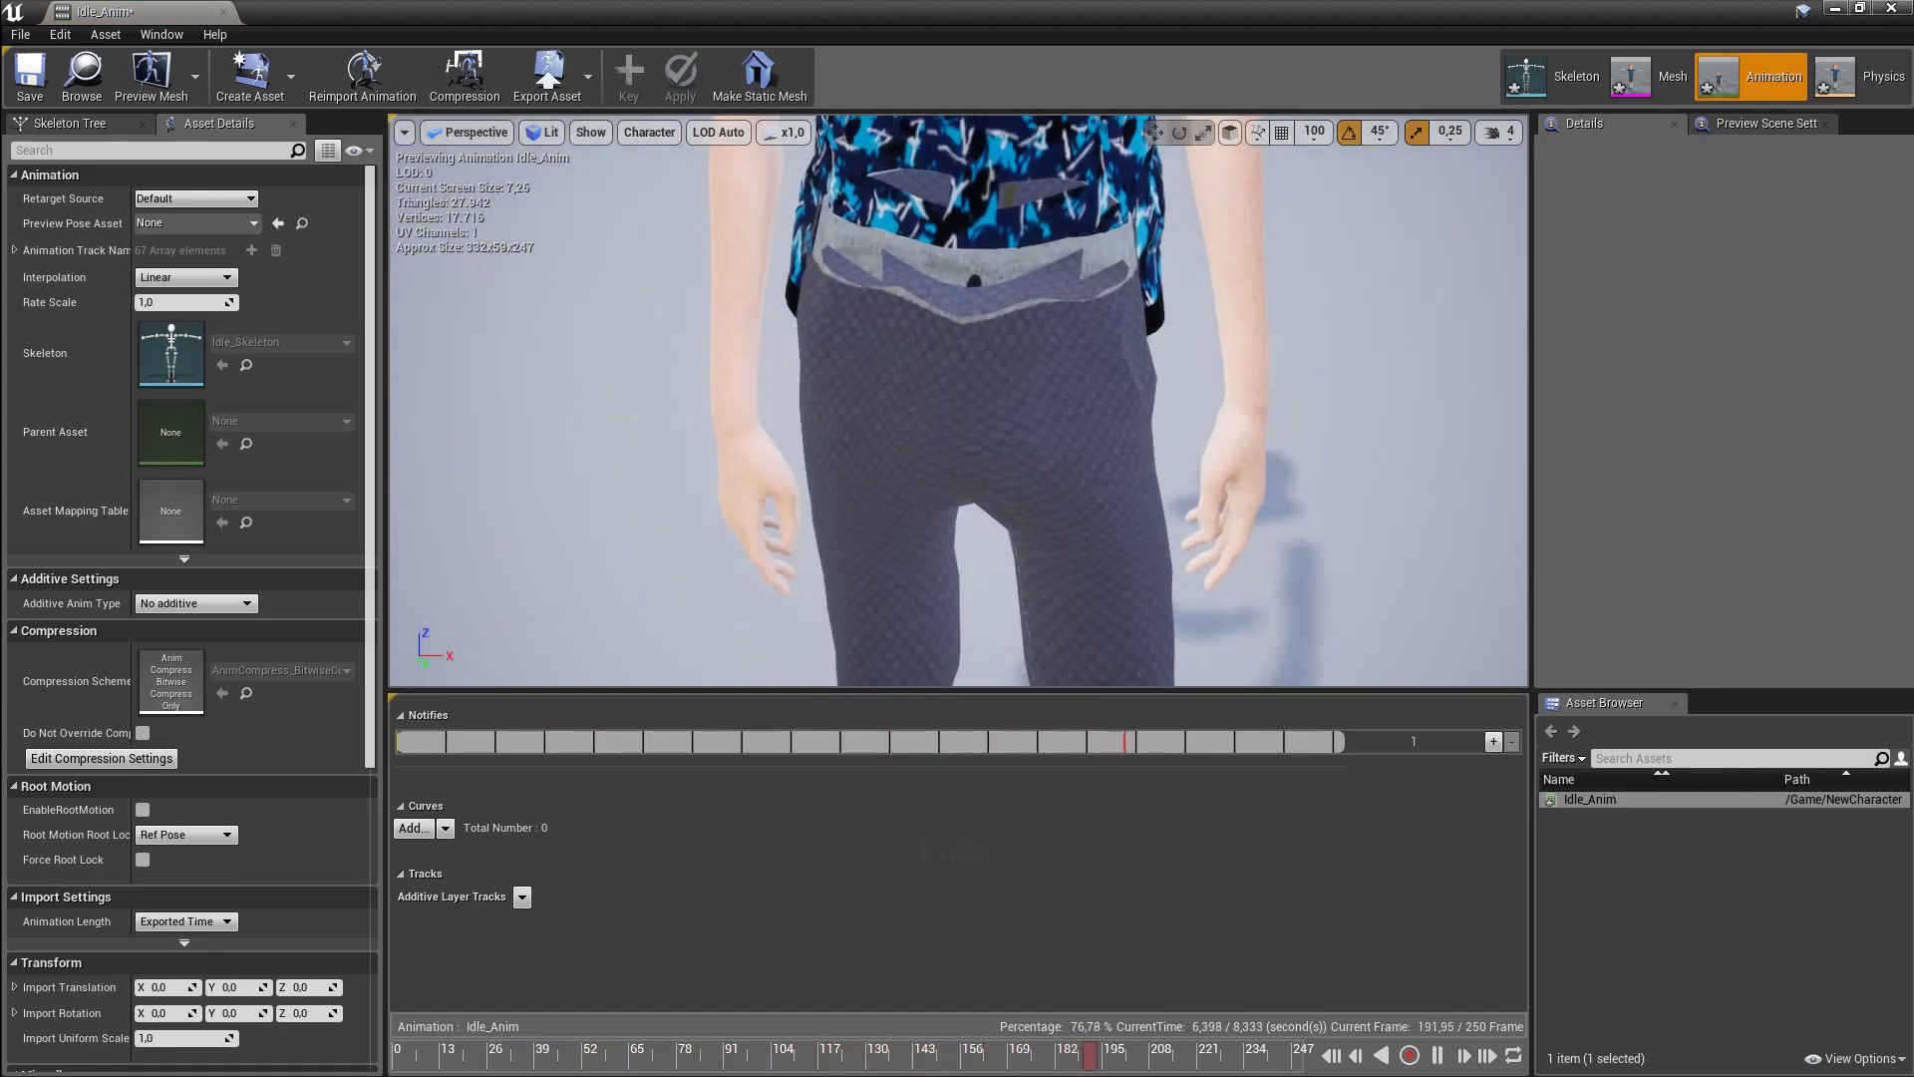
pyautogui.moveTo(959, 399); pyautogui.dragTo(959, 249, button='right')
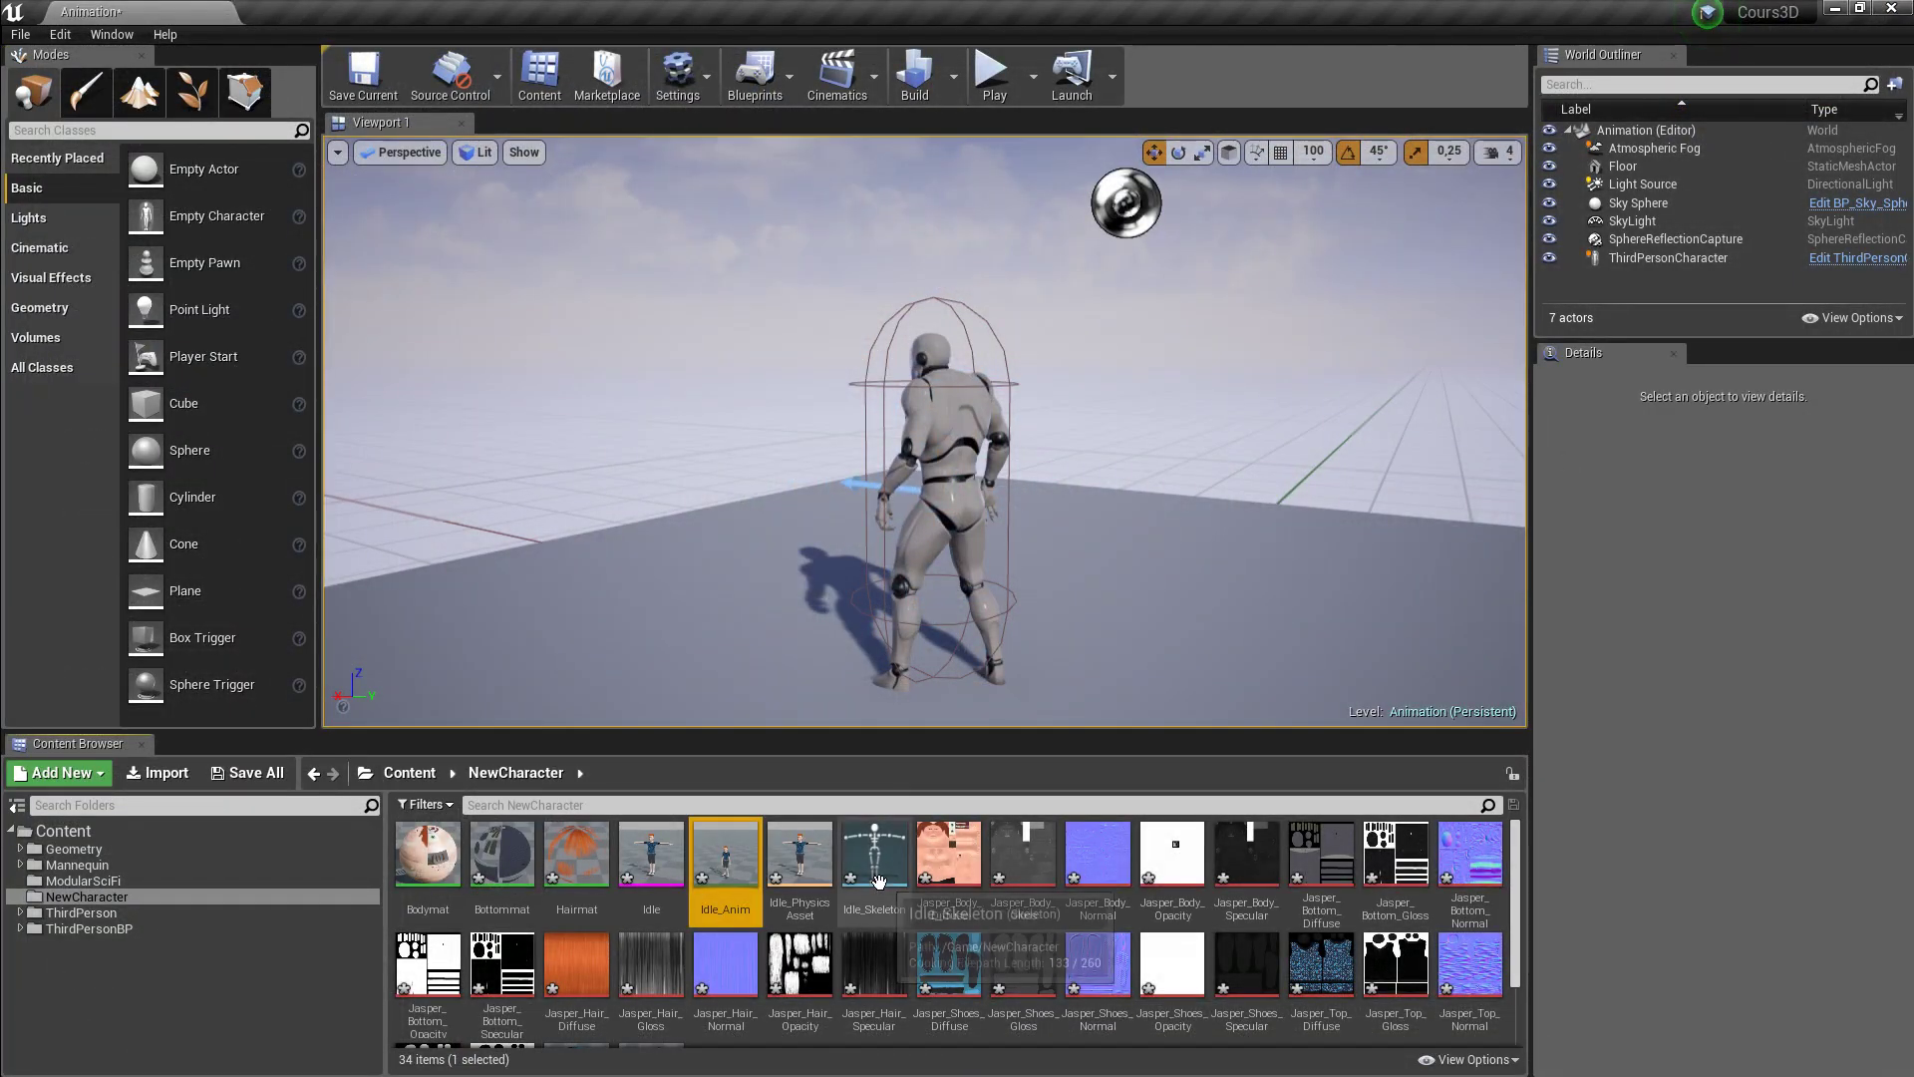
# - Open the Topmat material, spread out its nodes, and connect the Jasper_Top_Opacity texture sample to Opacity Mask
pyautogui.scroll(-2, 898, 898)
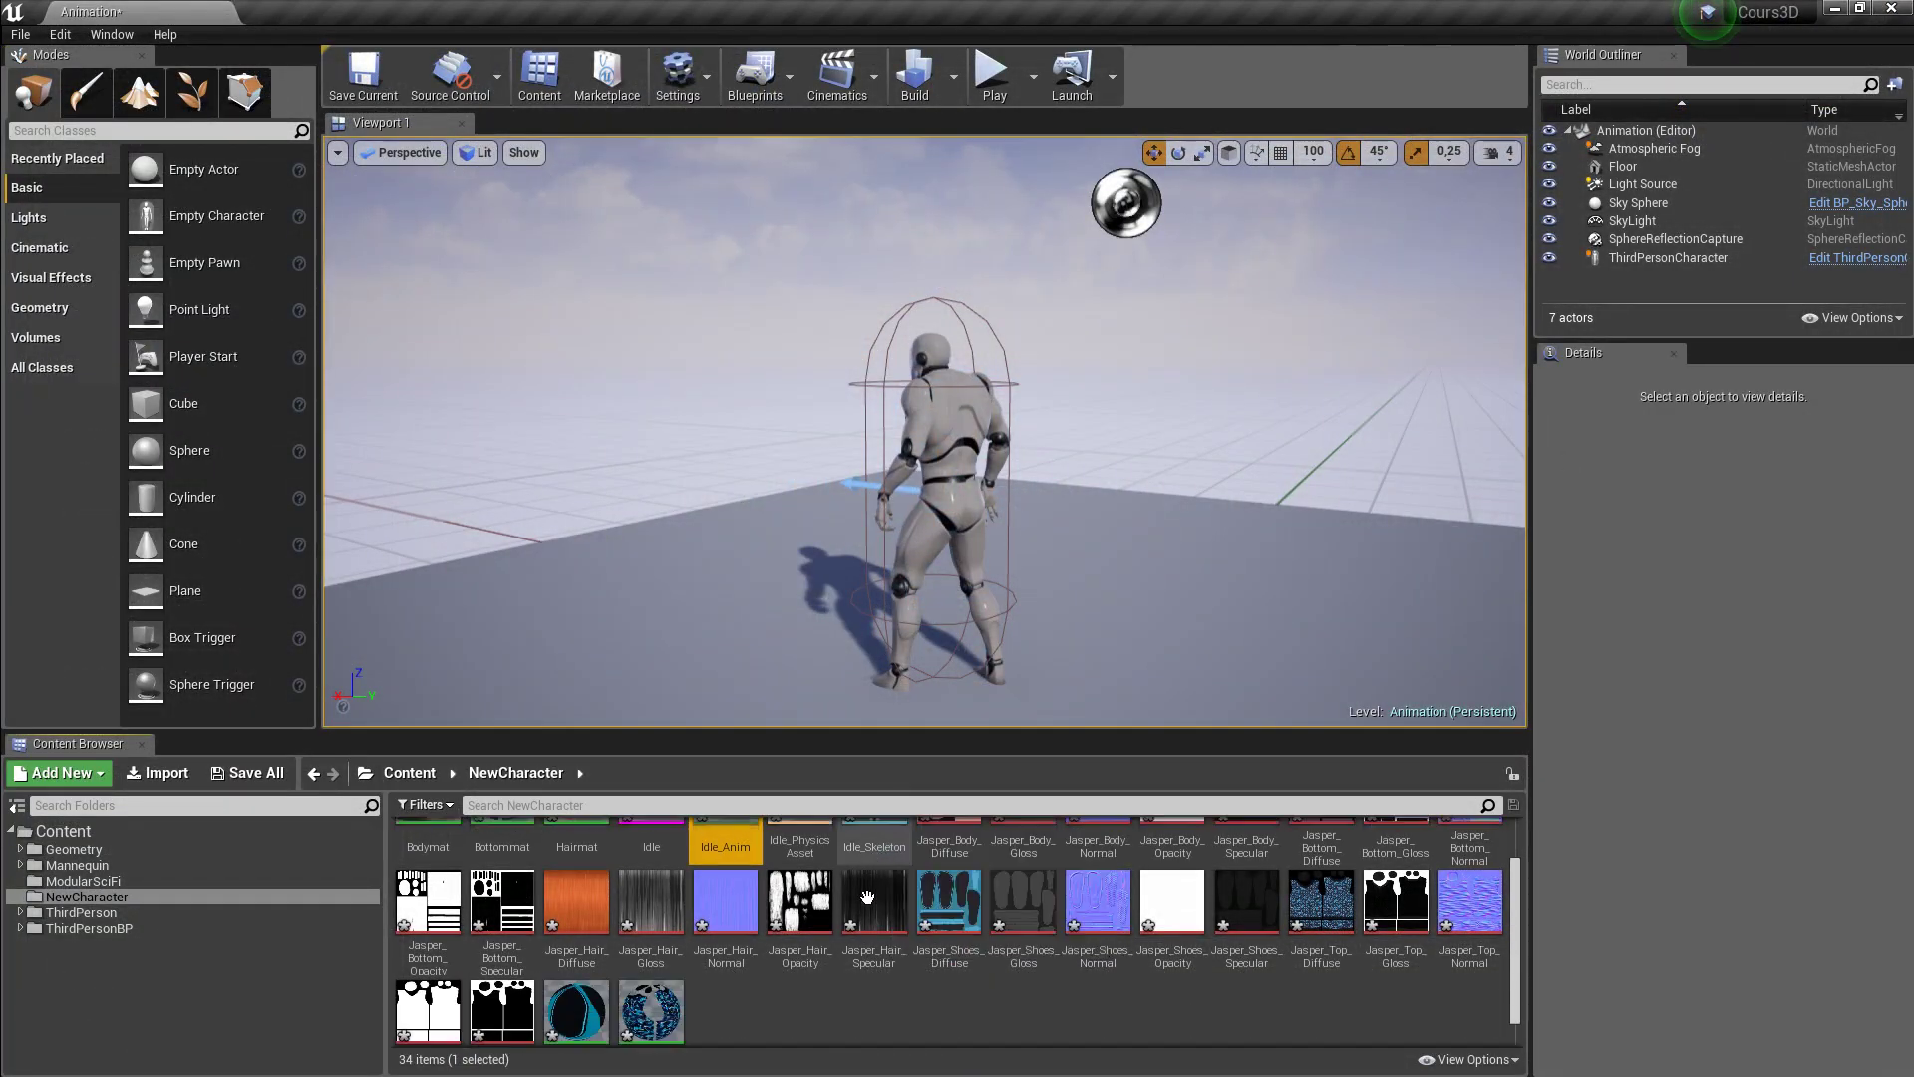
pyautogui.doubleClick(656, 1037)
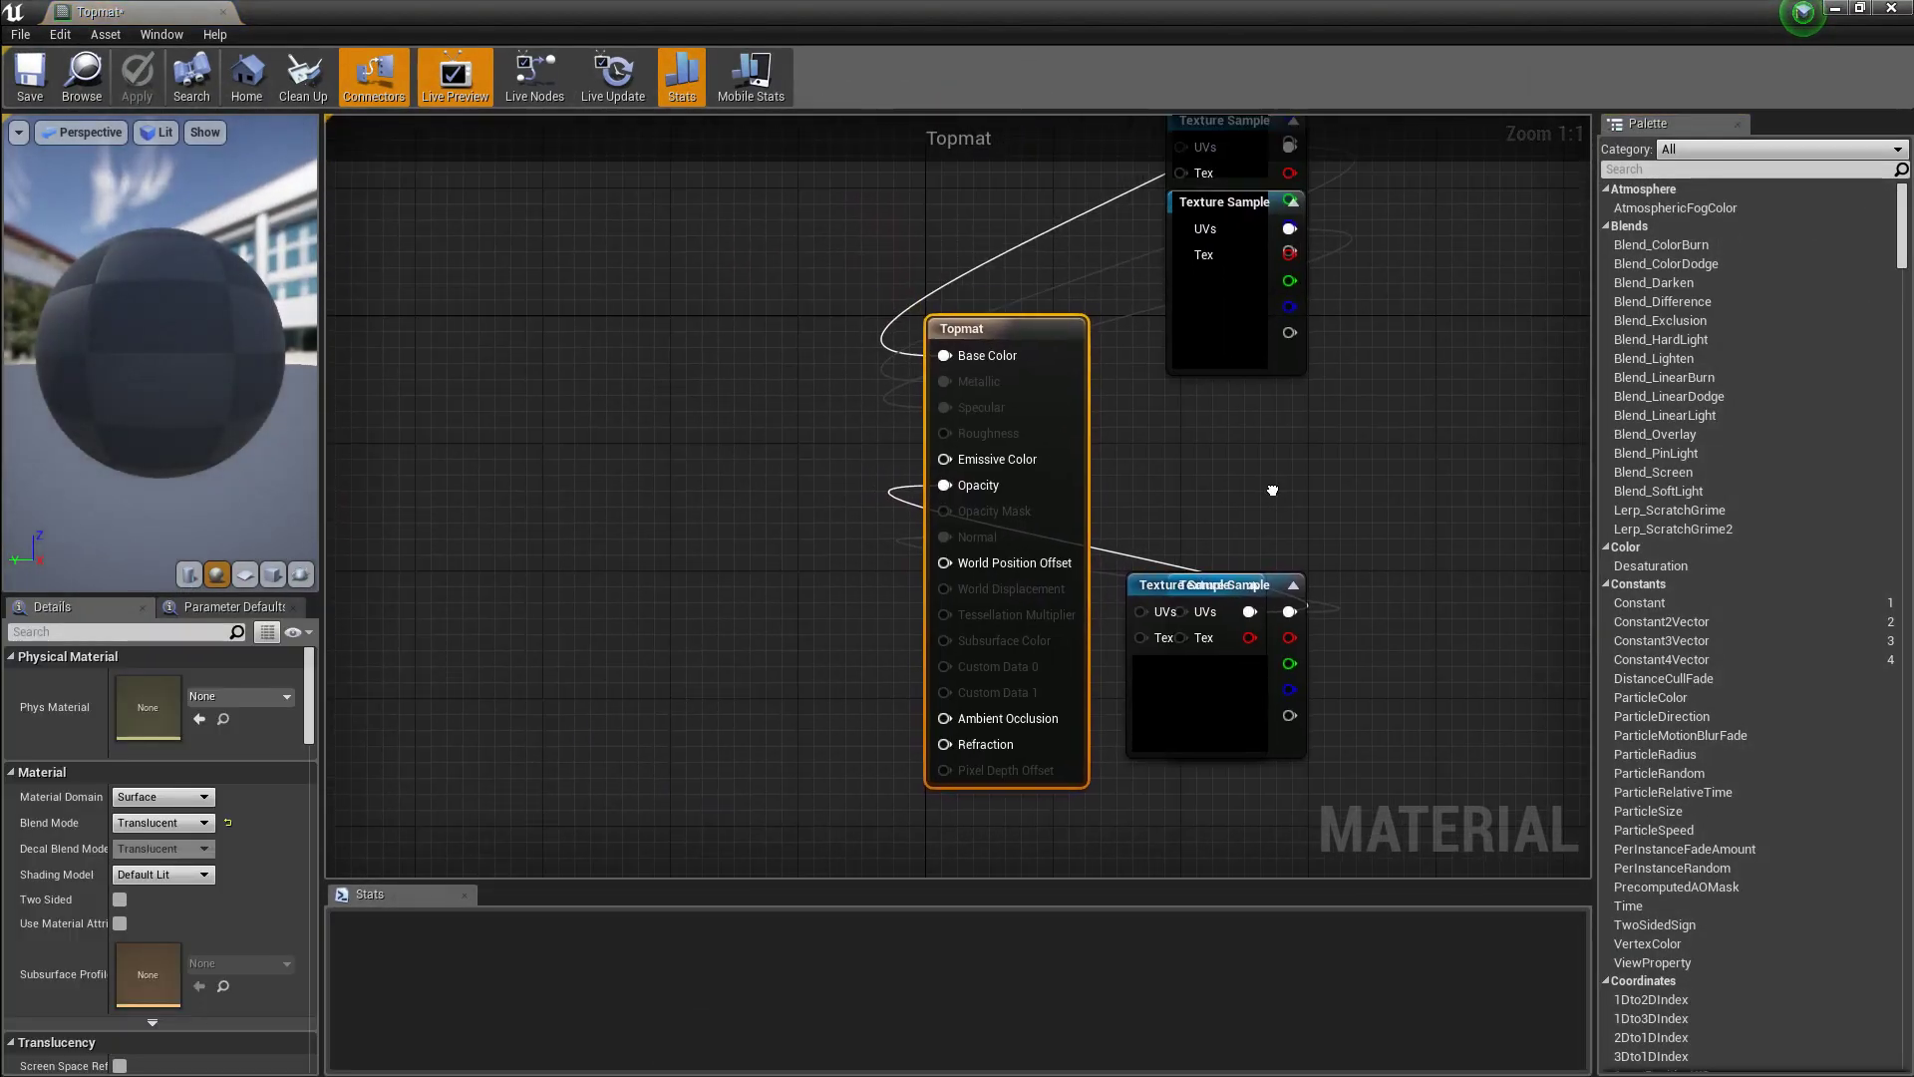
pyautogui.moveTo(1277, 435); pyautogui.dragTo(538, 496)
pyautogui.moveTo(1086, 425); pyautogui.dragTo(1515, 453)
pyautogui.moveTo(1126, 673); pyautogui.dragTo(822, 522)
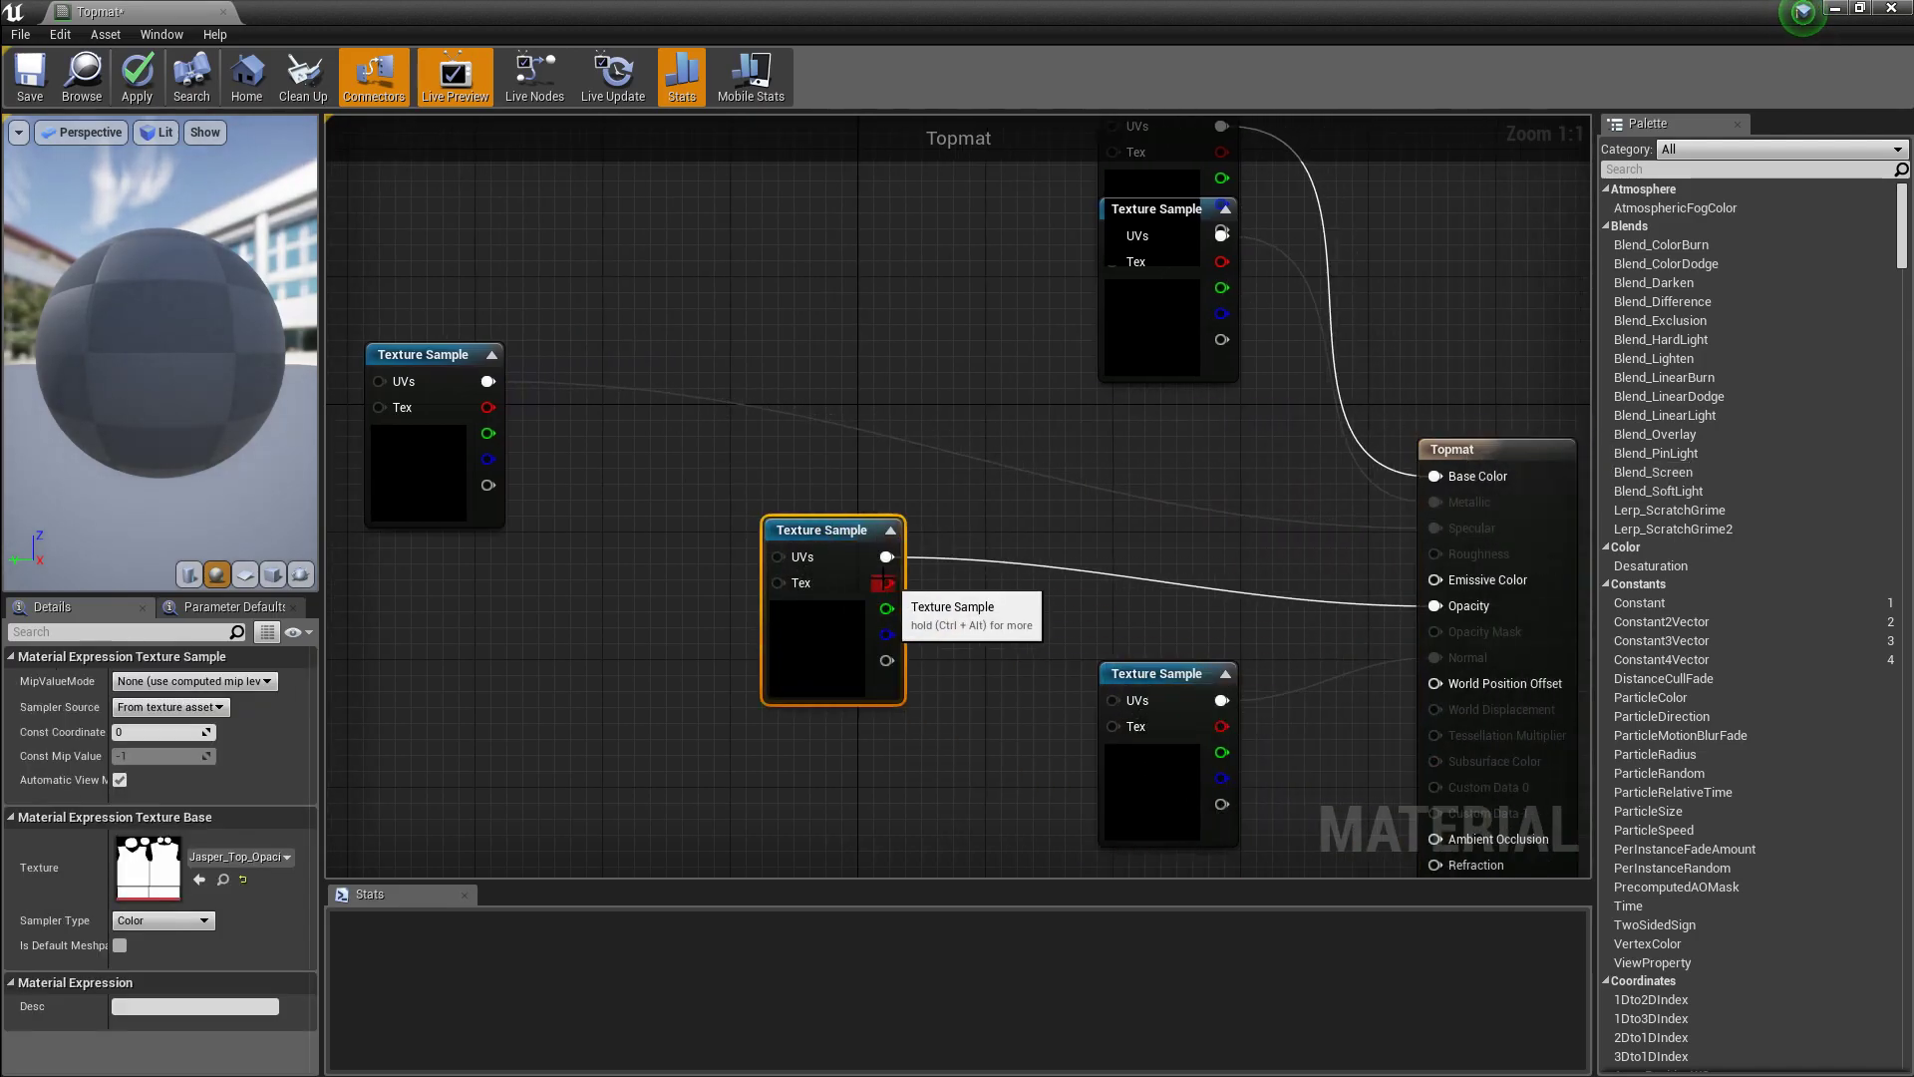
pyautogui.click(1505, 478)
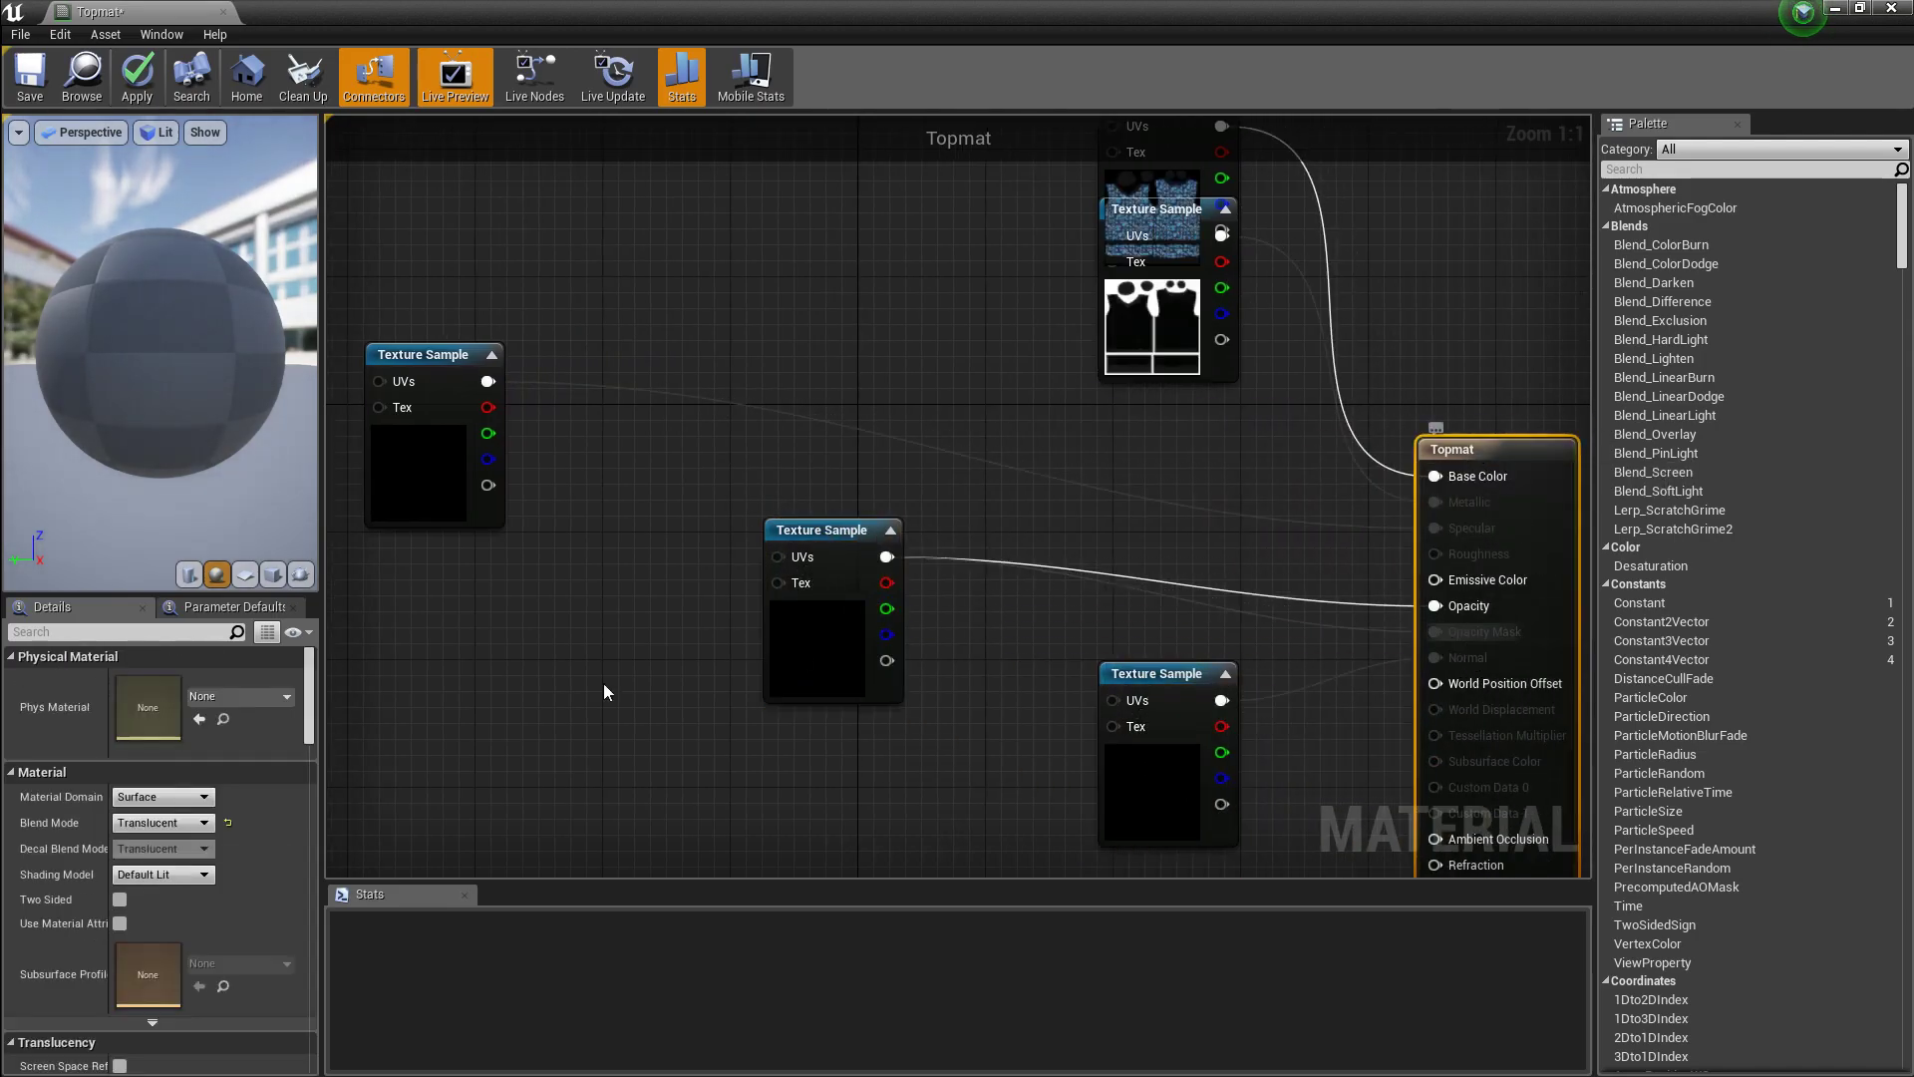
# - Set Topmat's Blend Mode to Masked, apply the change and close the material
pyautogui.click(135, 823)
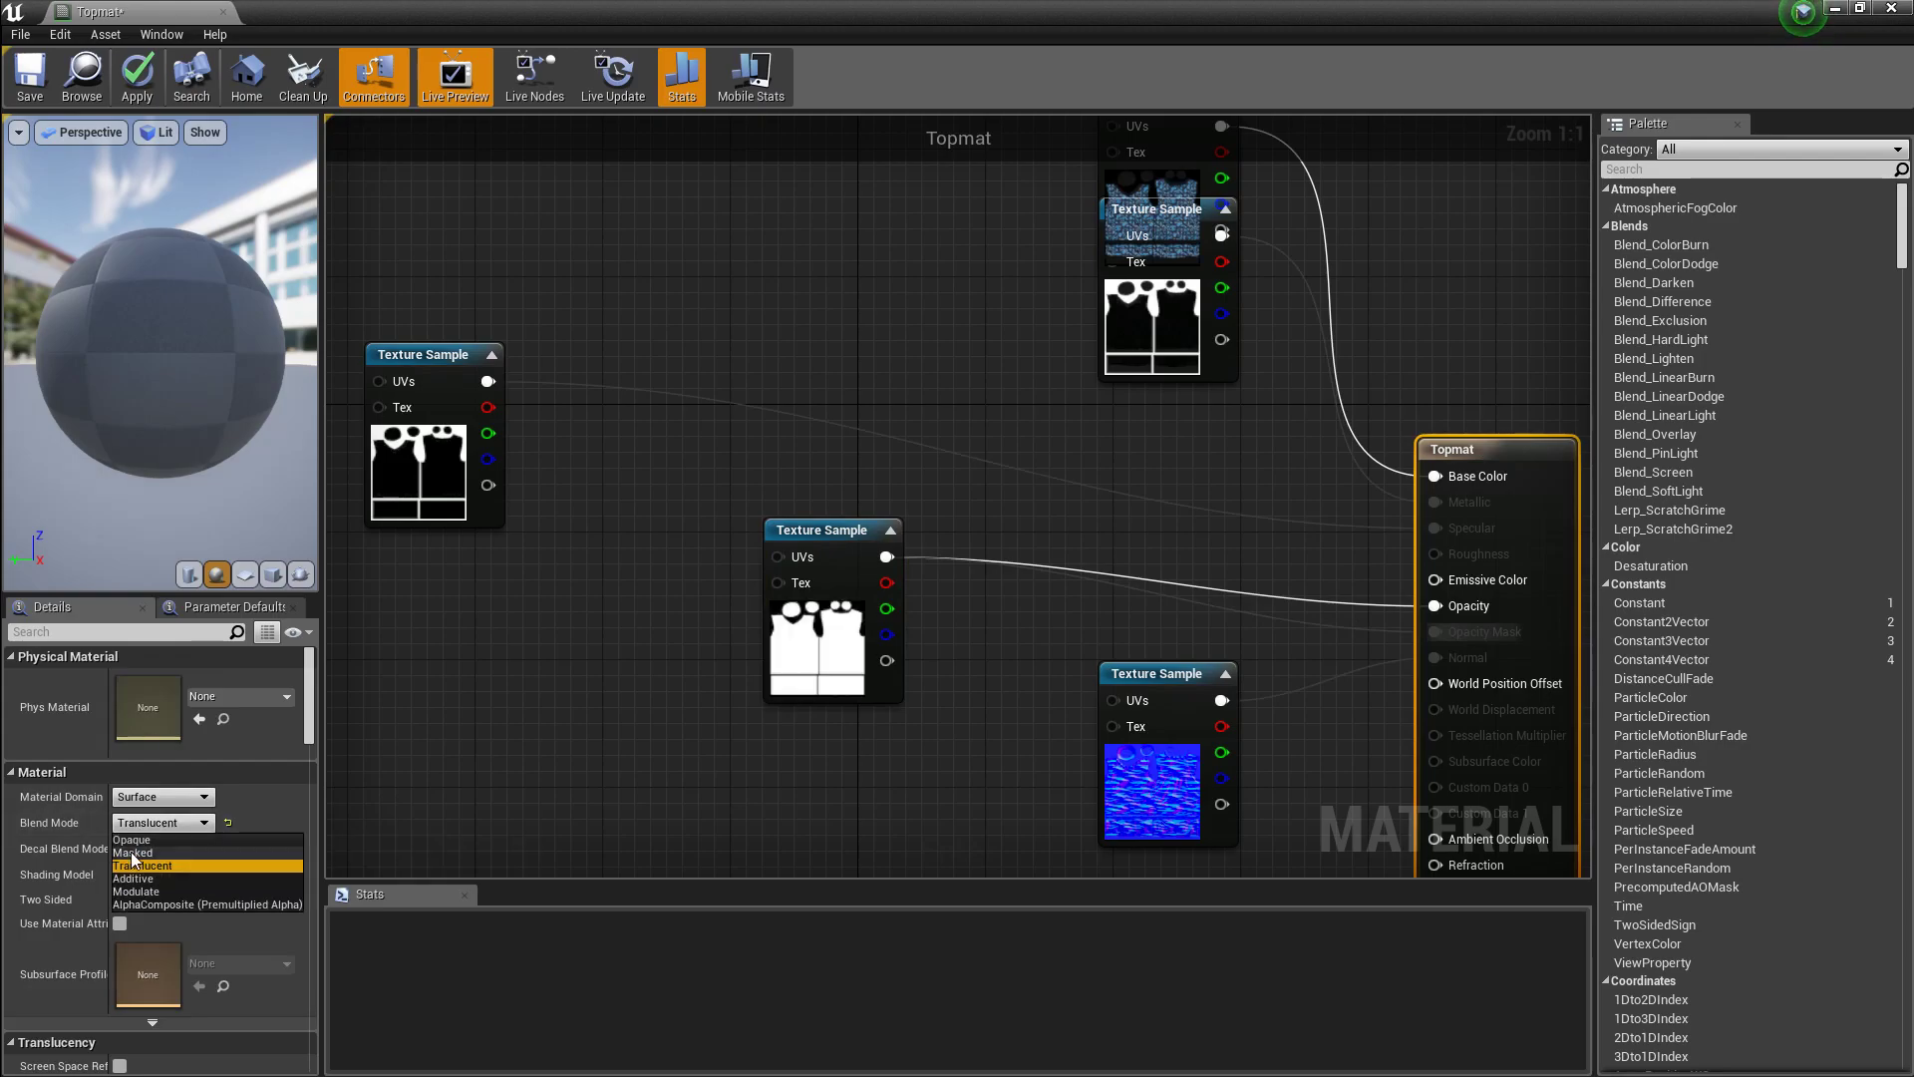
pyautogui.click(134, 854)
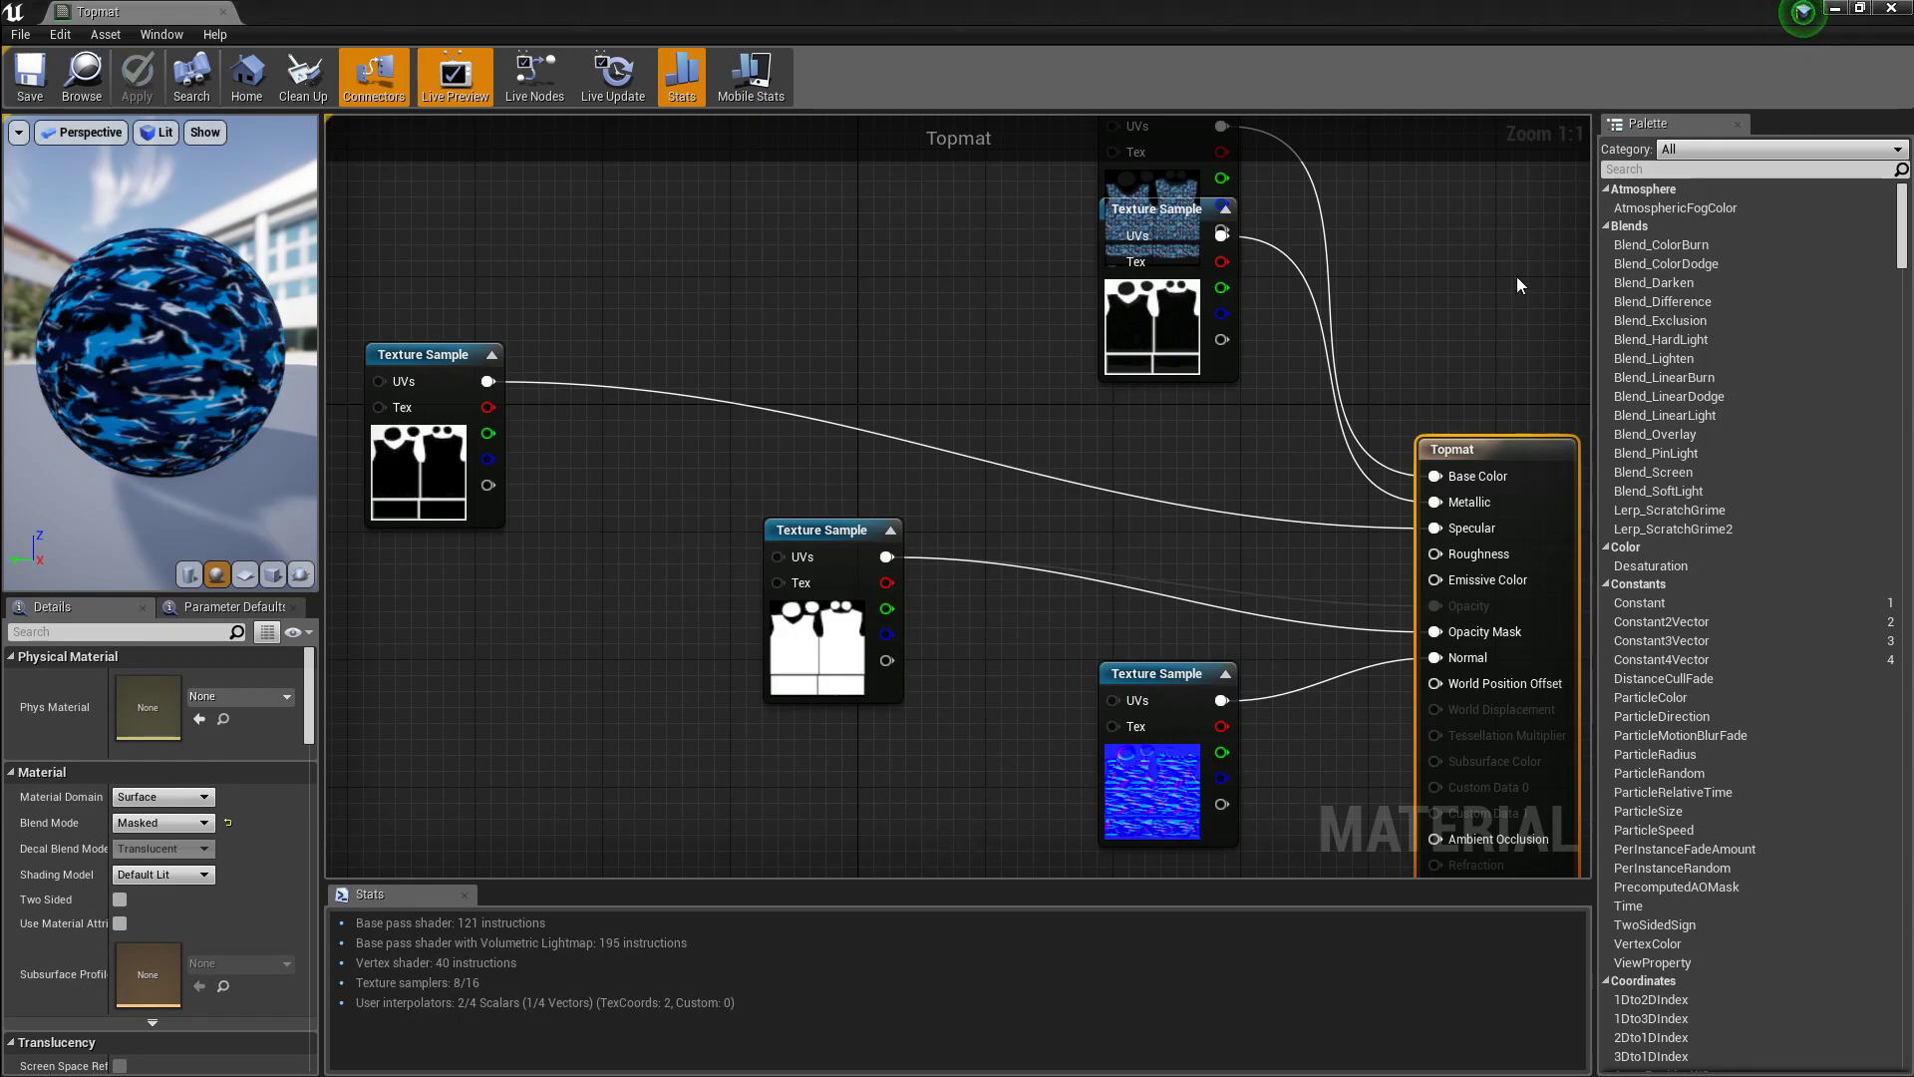
pyautogui.click(1880, 9)
# - Reopen the Idle_Anim asset and examine the character's sandals, shirt and face up close and from several sides
pyautogui.scroll(2, 997, 997)
pyautogui.doubleClick(725, 860)
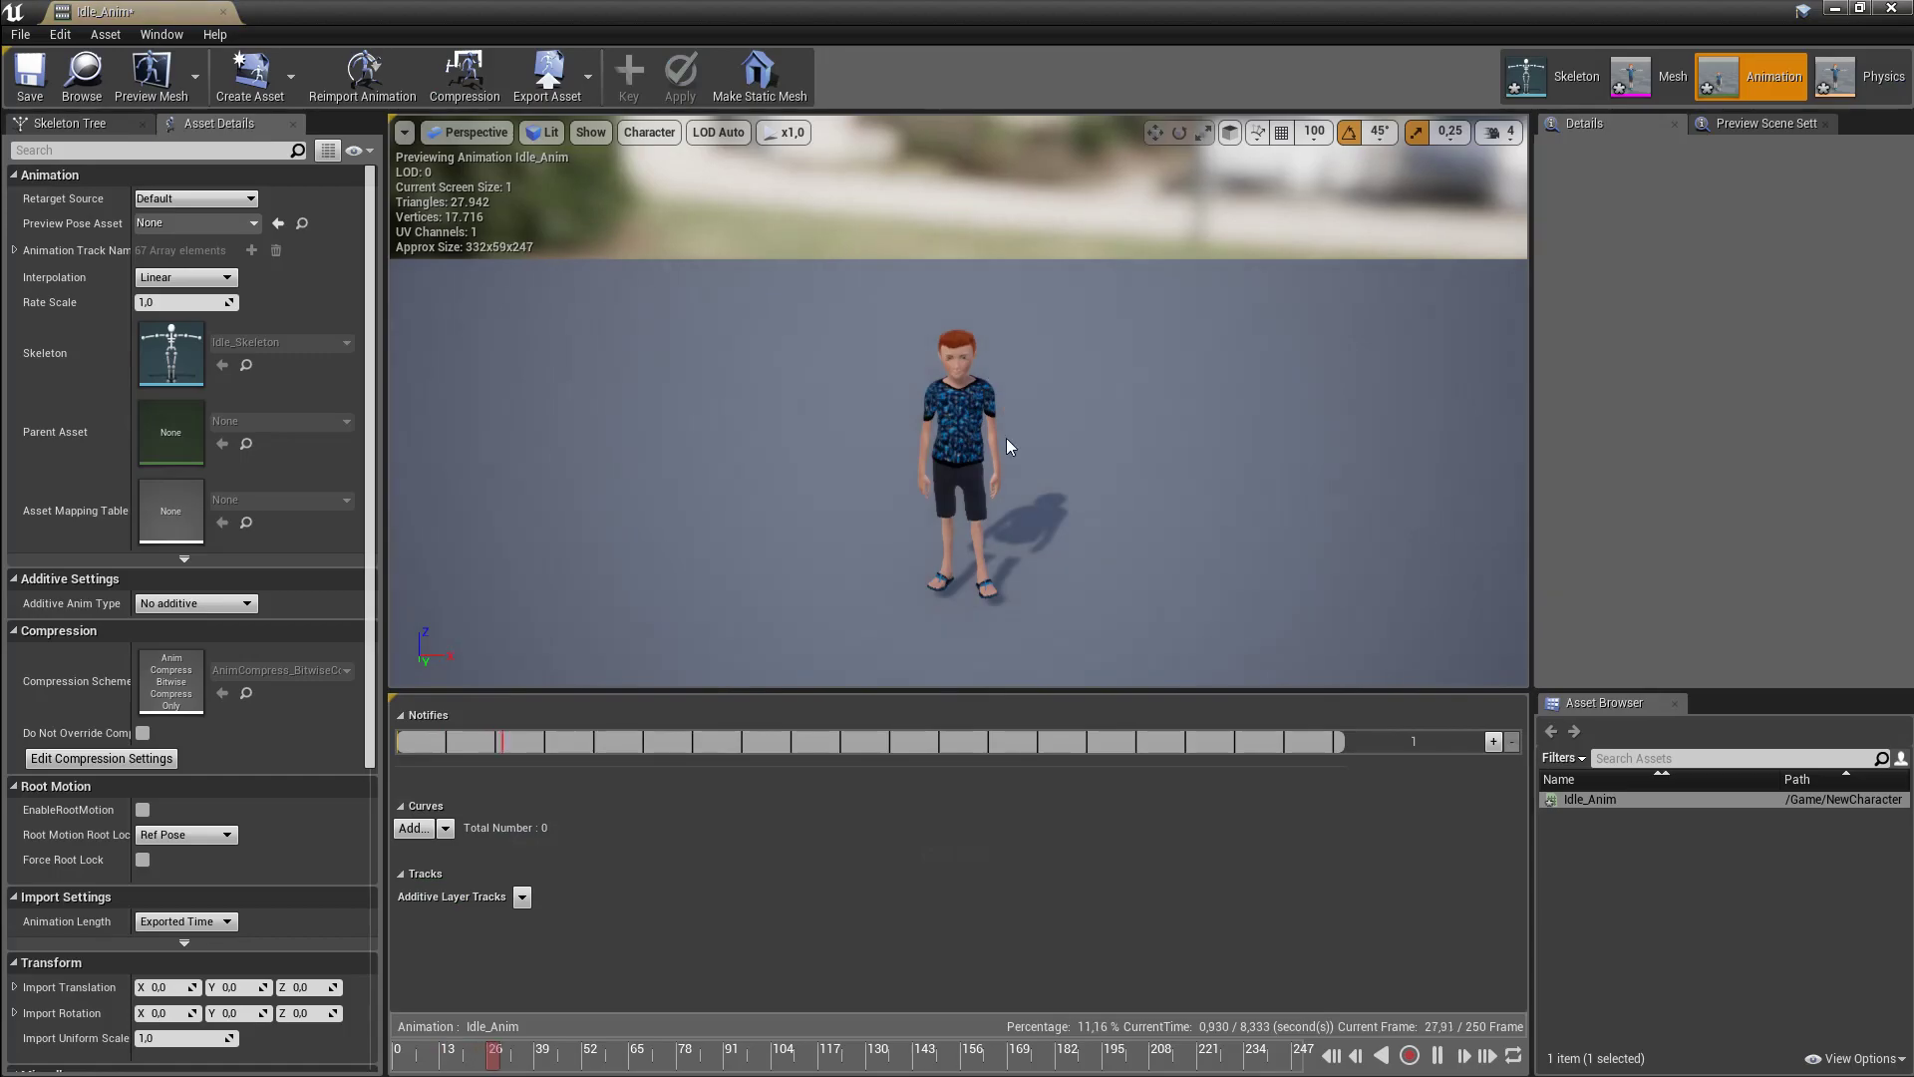
pyautogui.scroll(5, 941, 421)
pyautogui.moveTo(937, 416); pyautogui.dragTo(969, 533, button='right')
pyautogui.scroll(5, 954, 457)
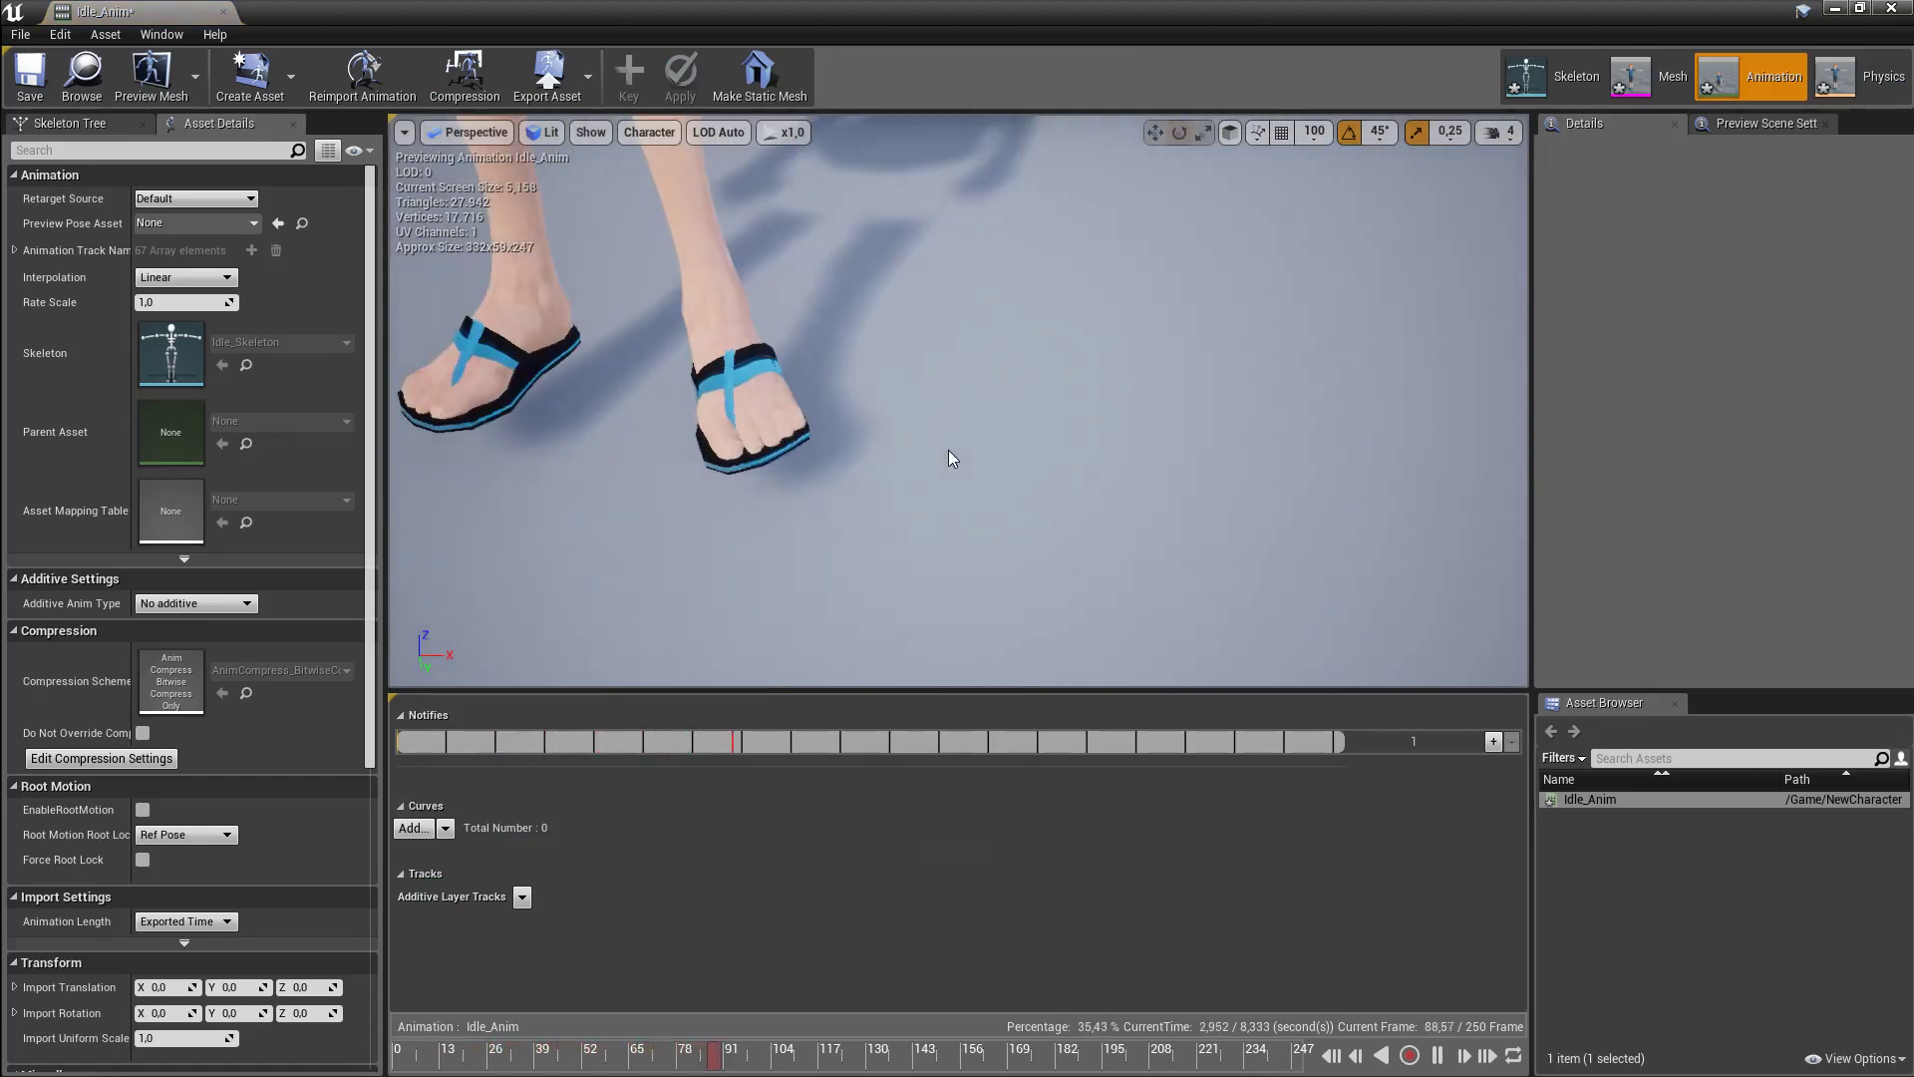
pyautogui.moveTo(825, 419); pyautogui.dragTo(813, 394, button='right')
pyautogui.scroll(-6, 807, 384)
pyautogui.moveTo(773, 316)
pyautogui.mouseDown(button='right')
pyautogui.moveTo(776, 261)
pyautogui.moveTo(776, 333)
pyautogui.moveTo(778, 297)
pyautogui.mouseUp(button='right')
pyautogui.scroll(3, 776, 299)
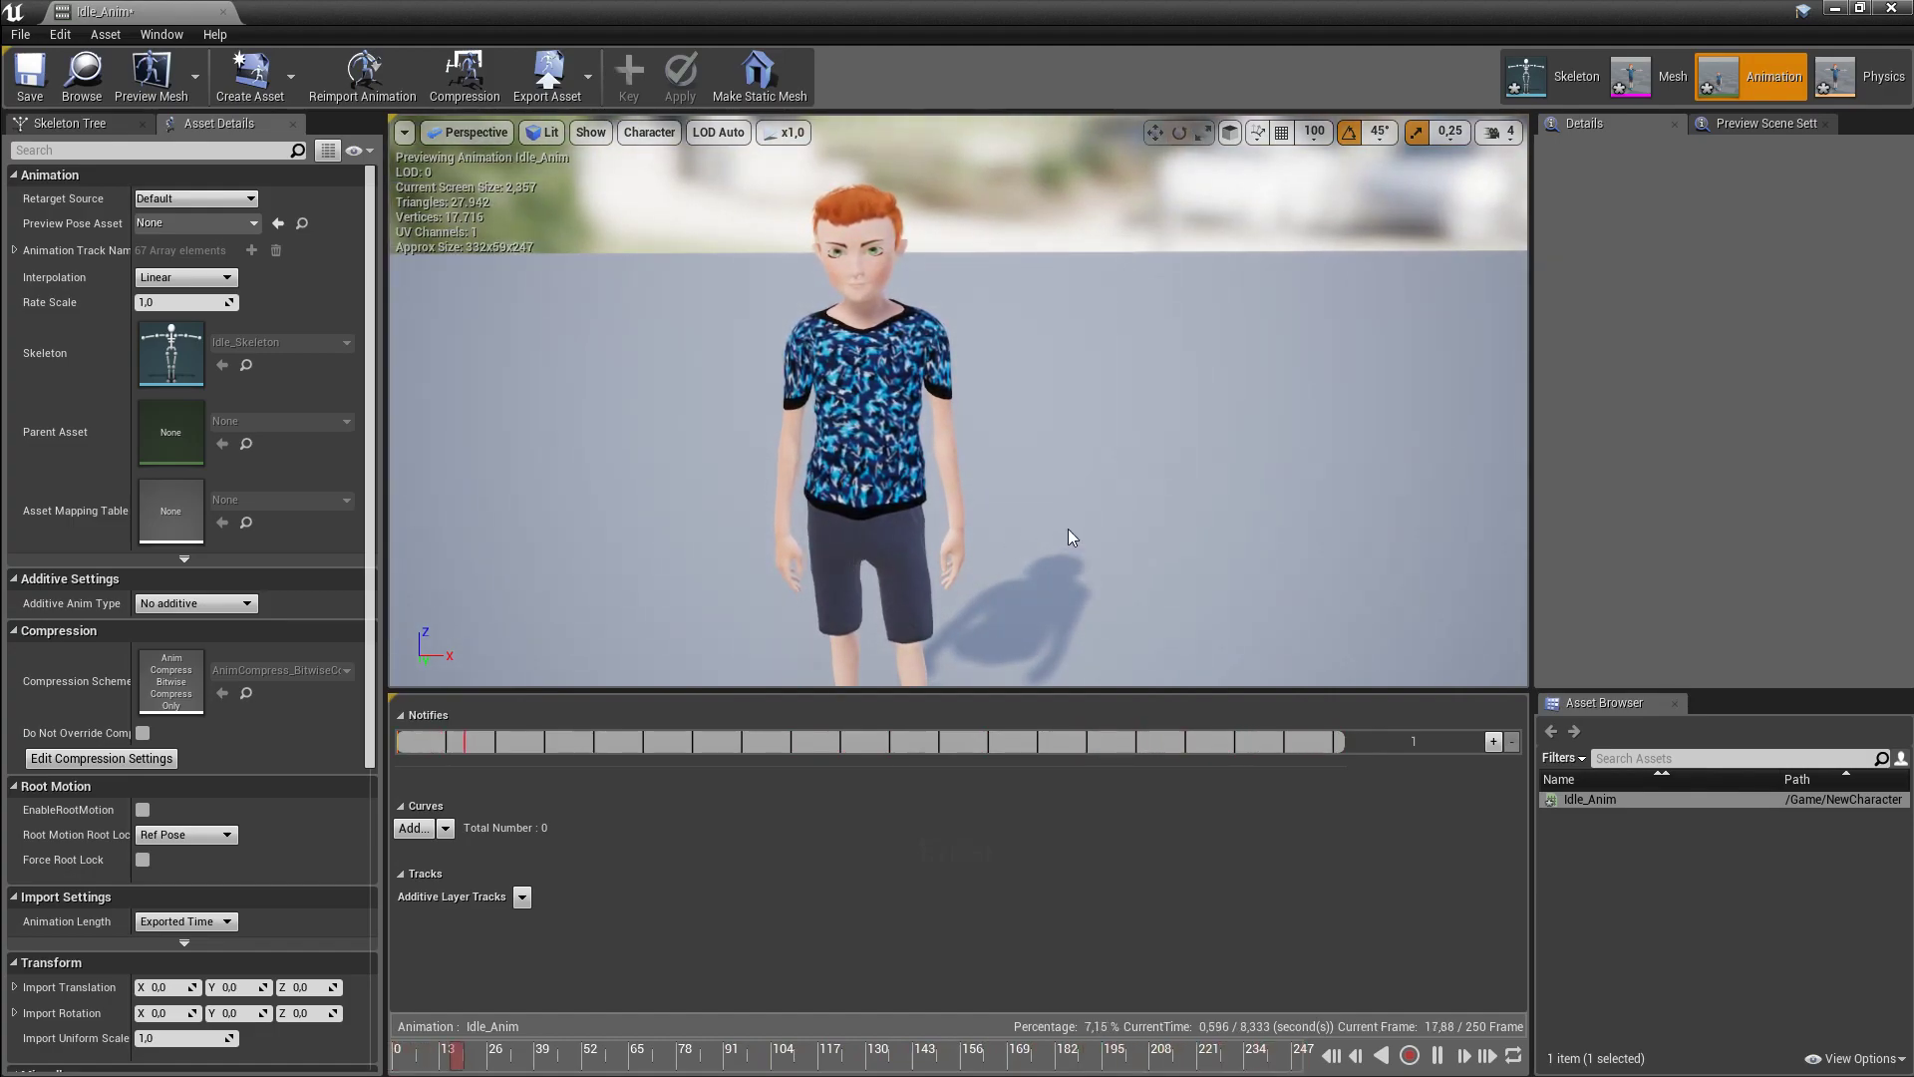
pyautogui.moveTo(858, 398); pyautogui.dragTo(1186, 424, button='right')
pyautogui.scroll(-2, 862, 437)
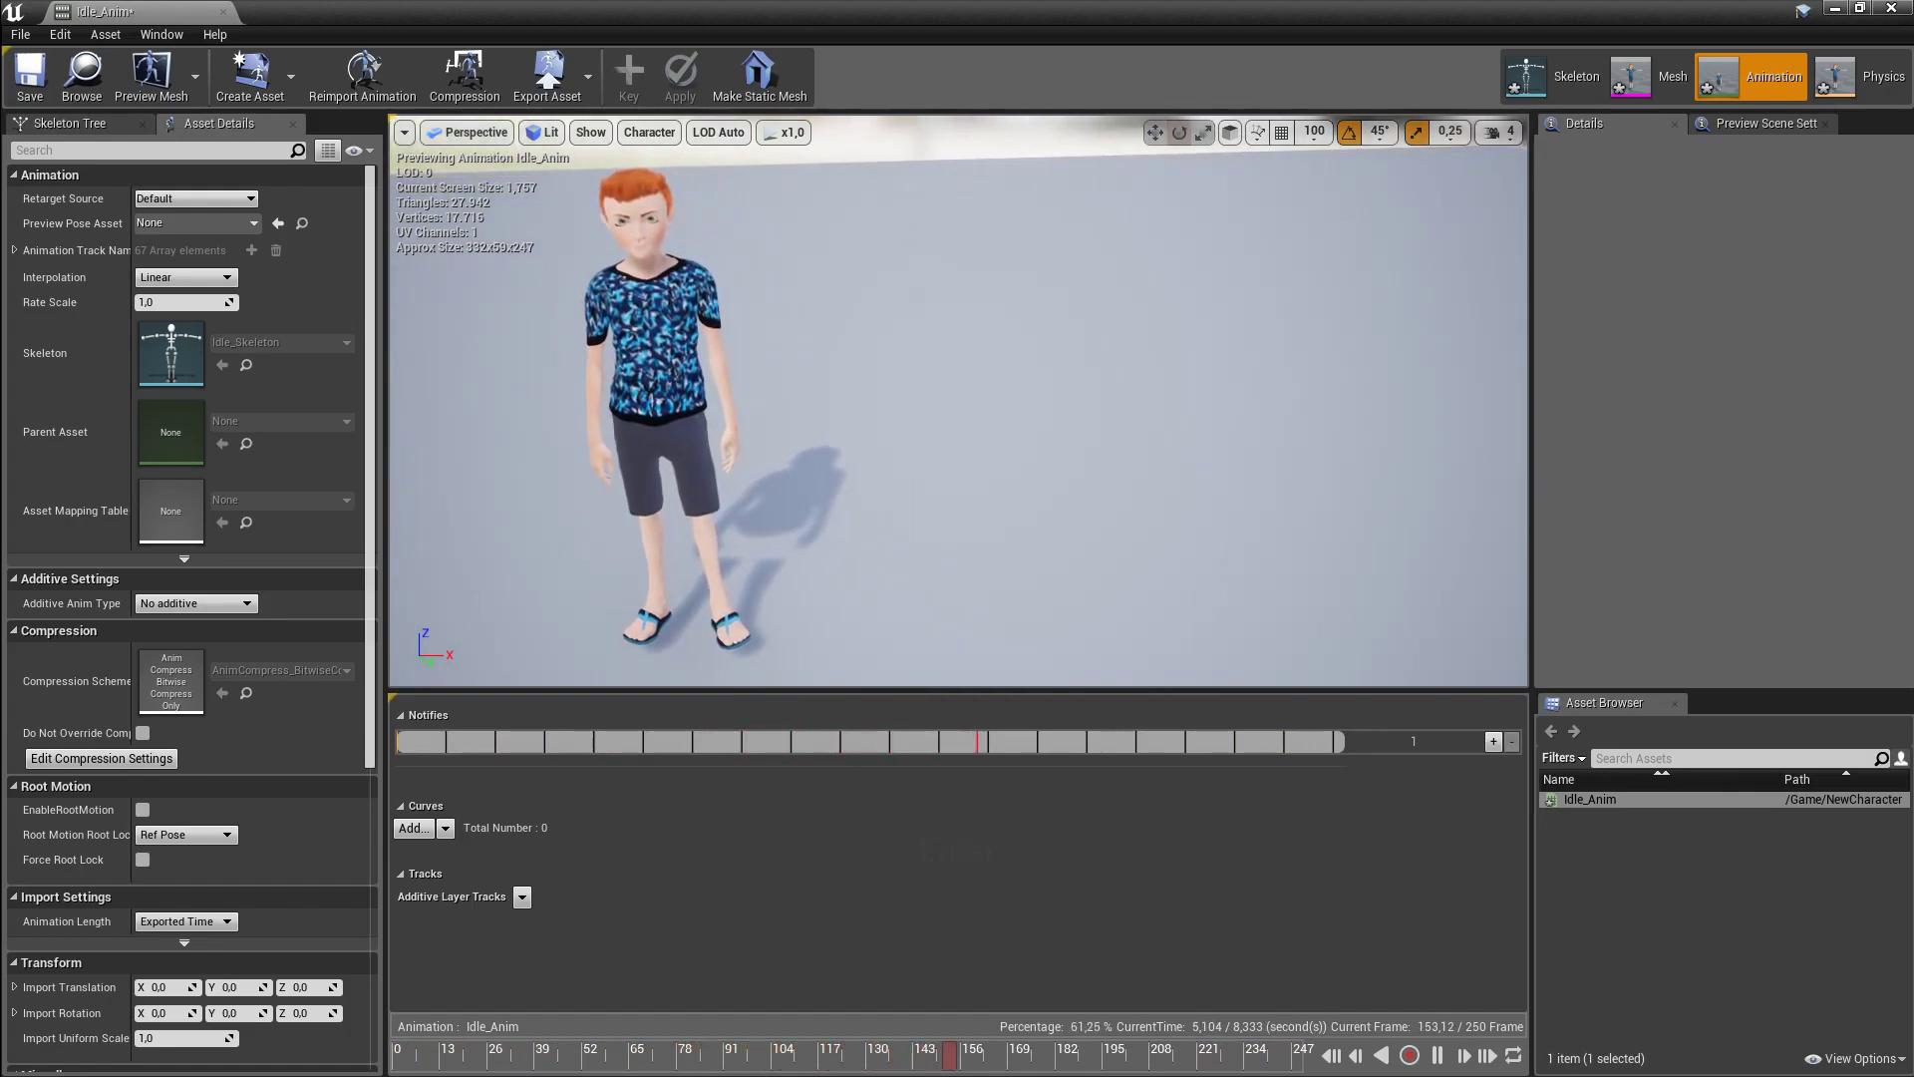
pyautogui.press('Left')
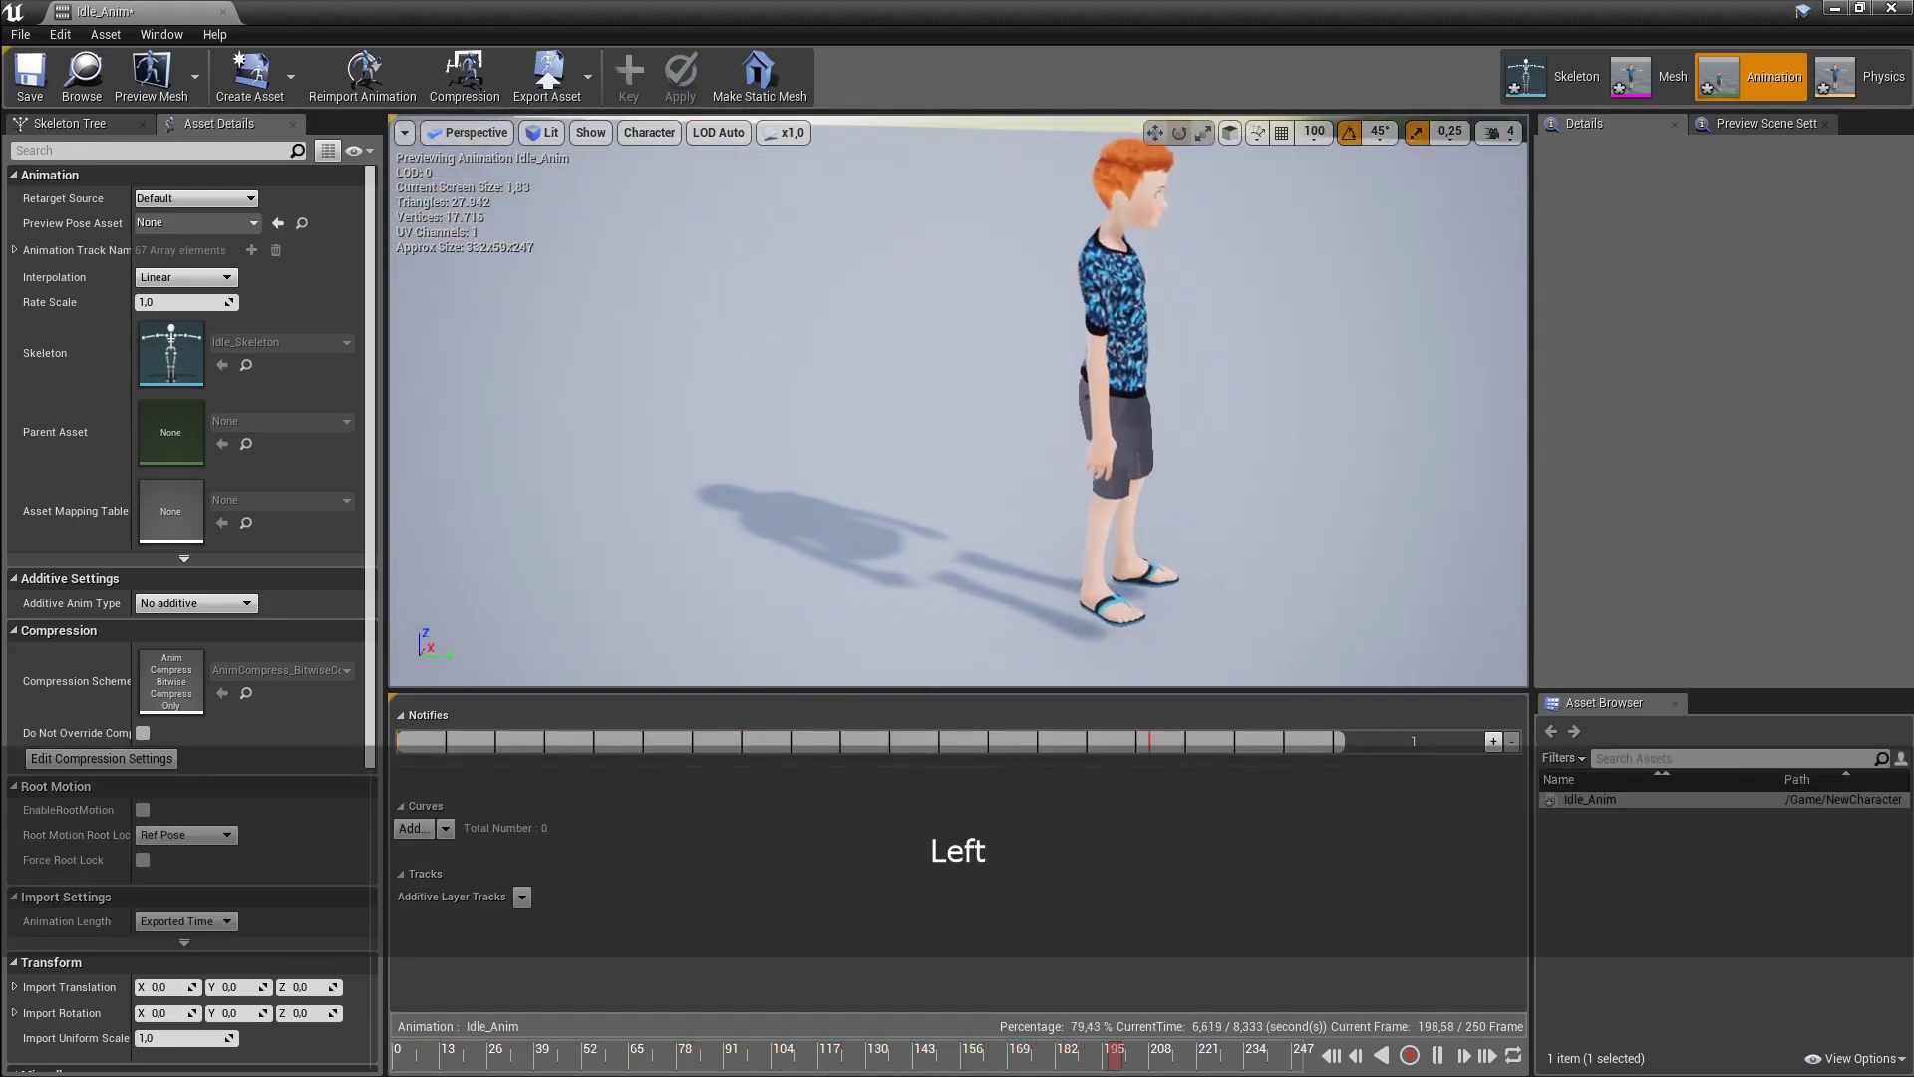
pyautogui.press('Up')
pyautogui.press('Right')
pyautogui.press('Down')
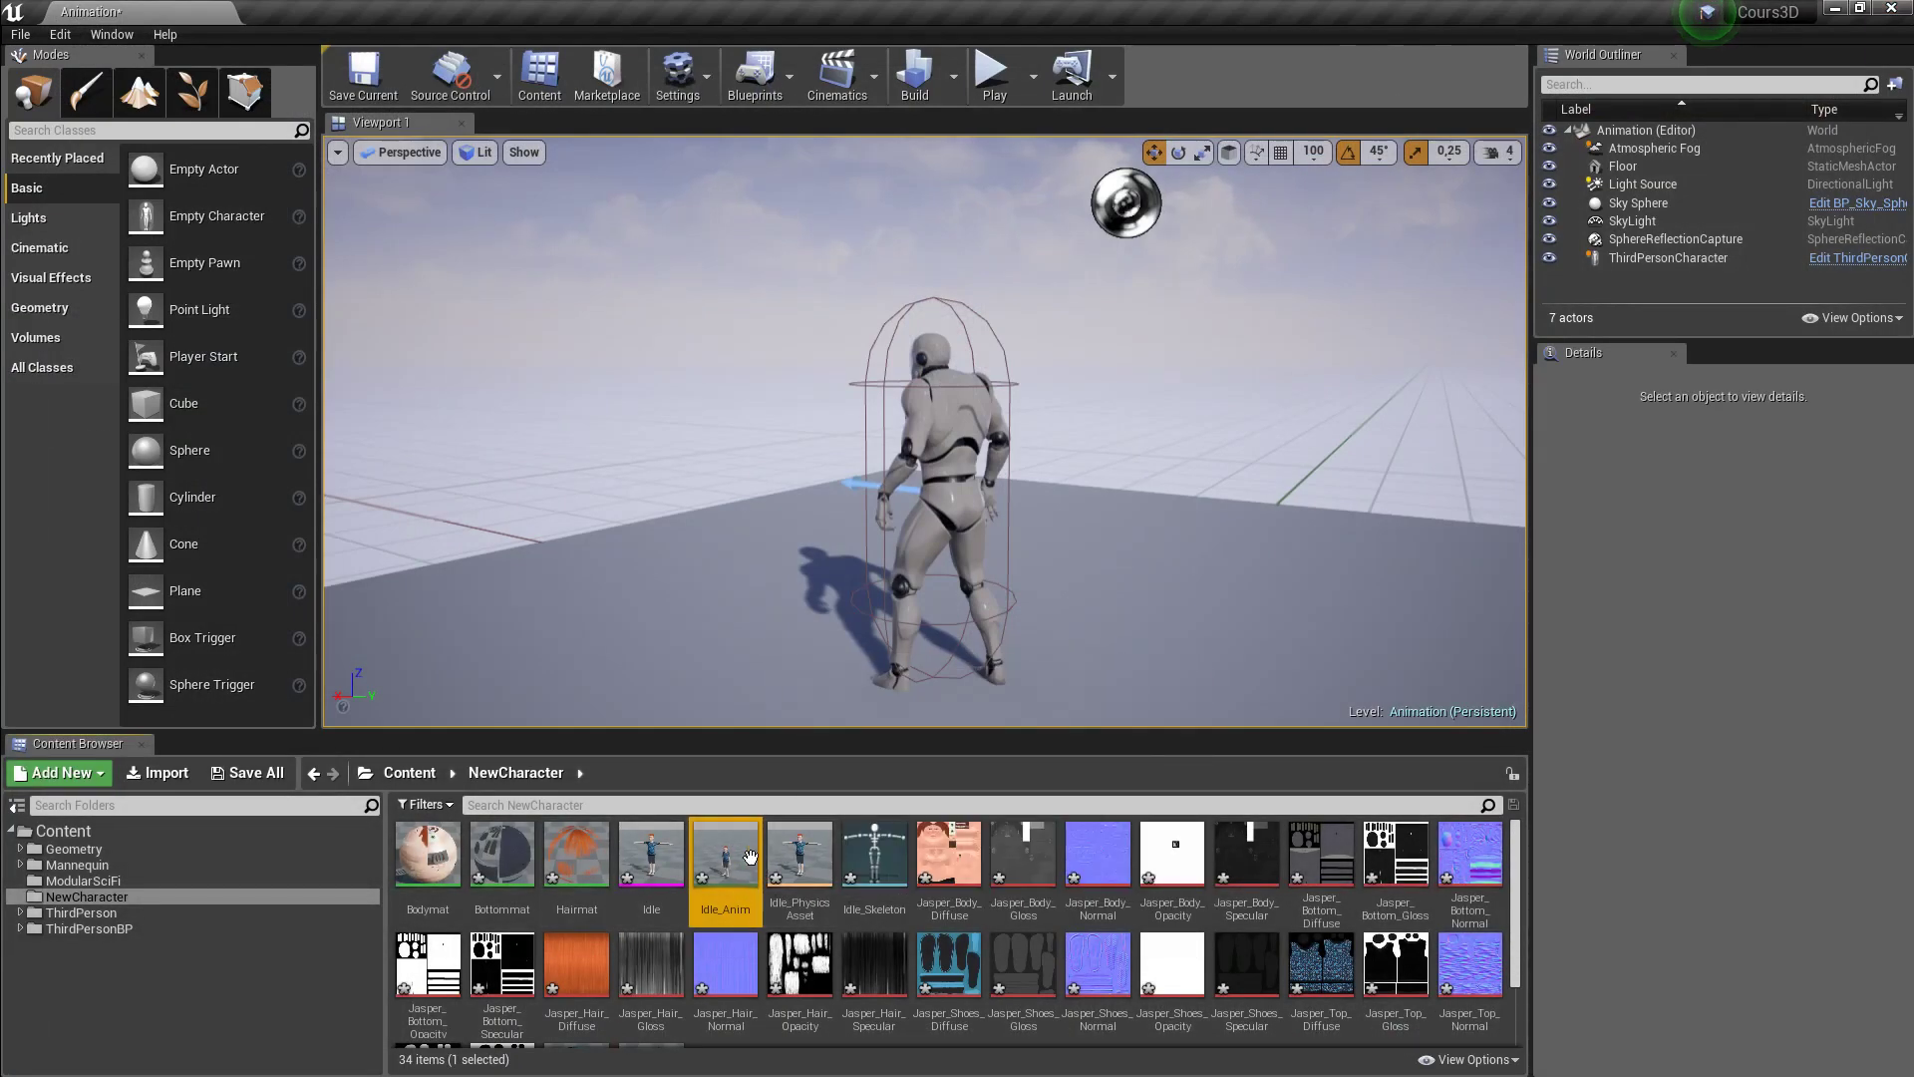
# - Review the imported Idle_PhysicsAsset and Idle skeletal mesh, ending with Idle_Anim open for preview
pyautogui.moveTo(741, 871)
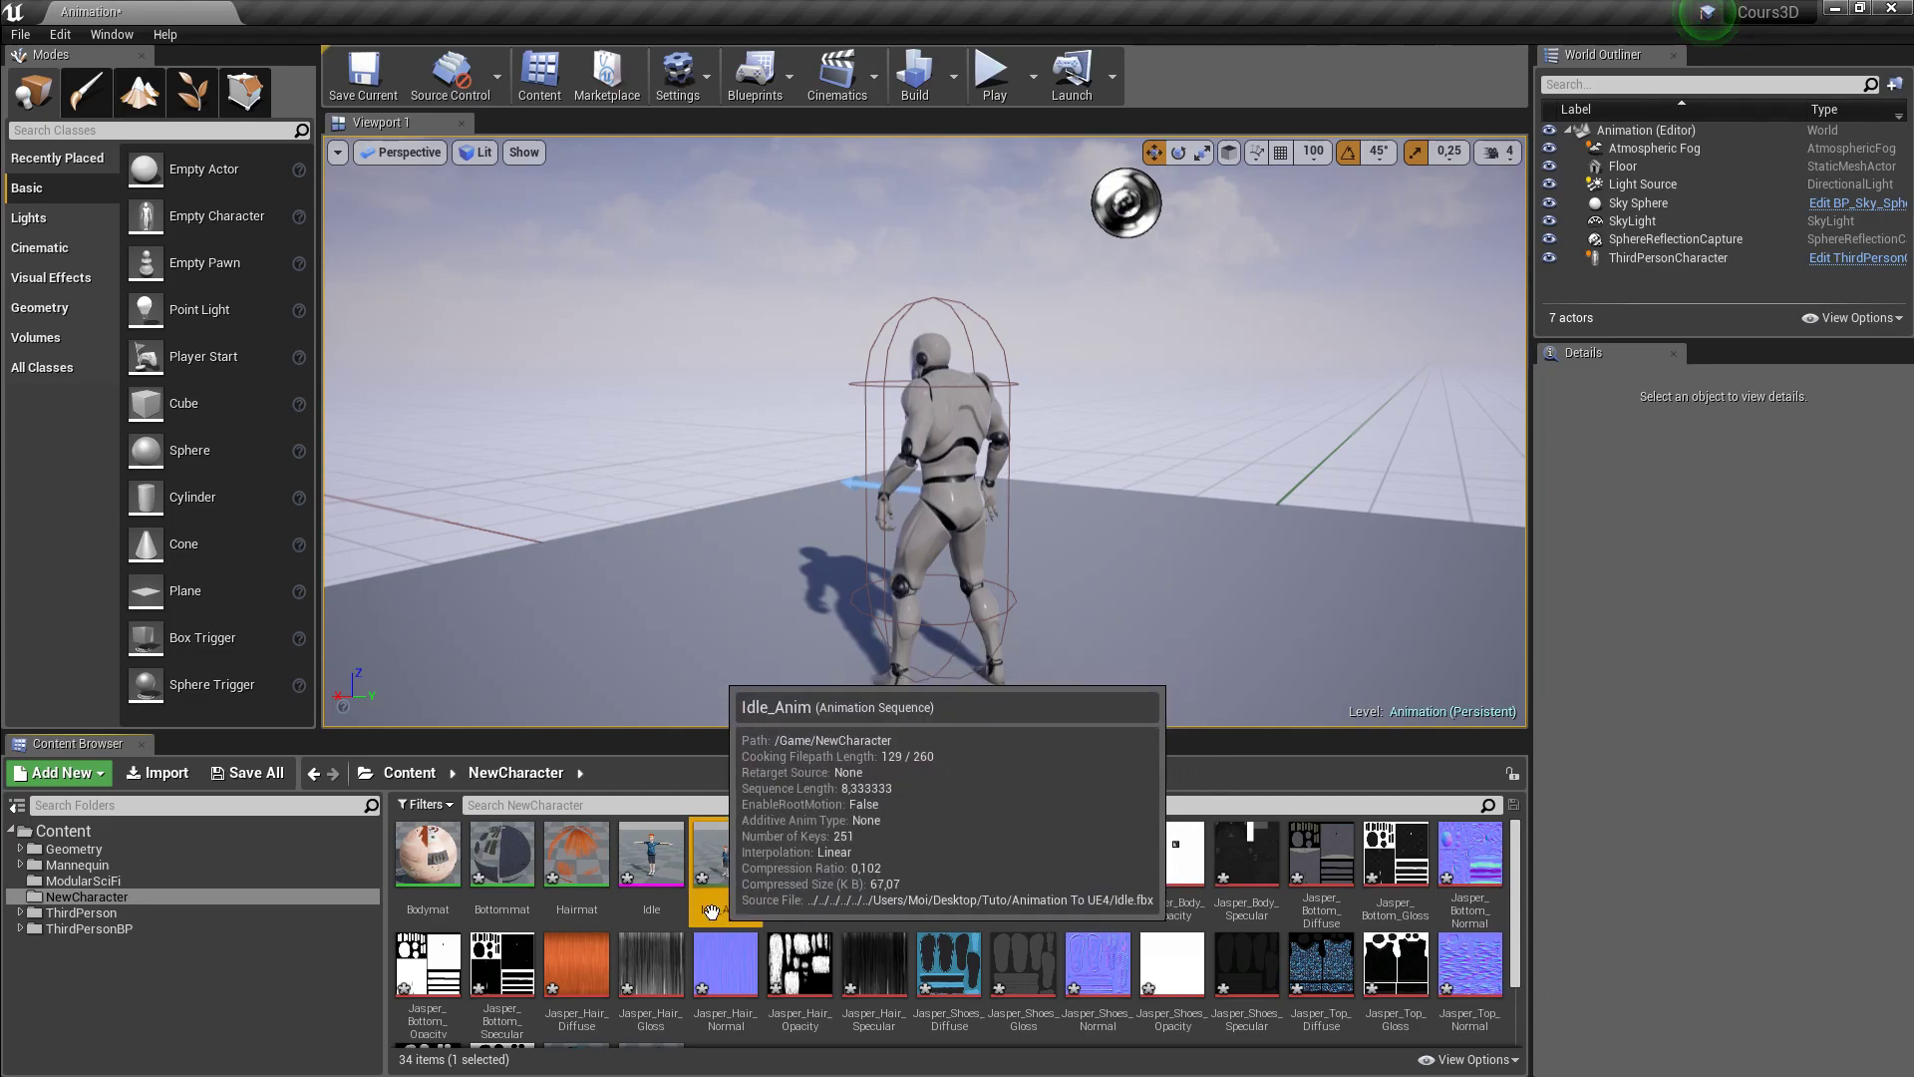
pyautogui.doubleClick(826, 913)
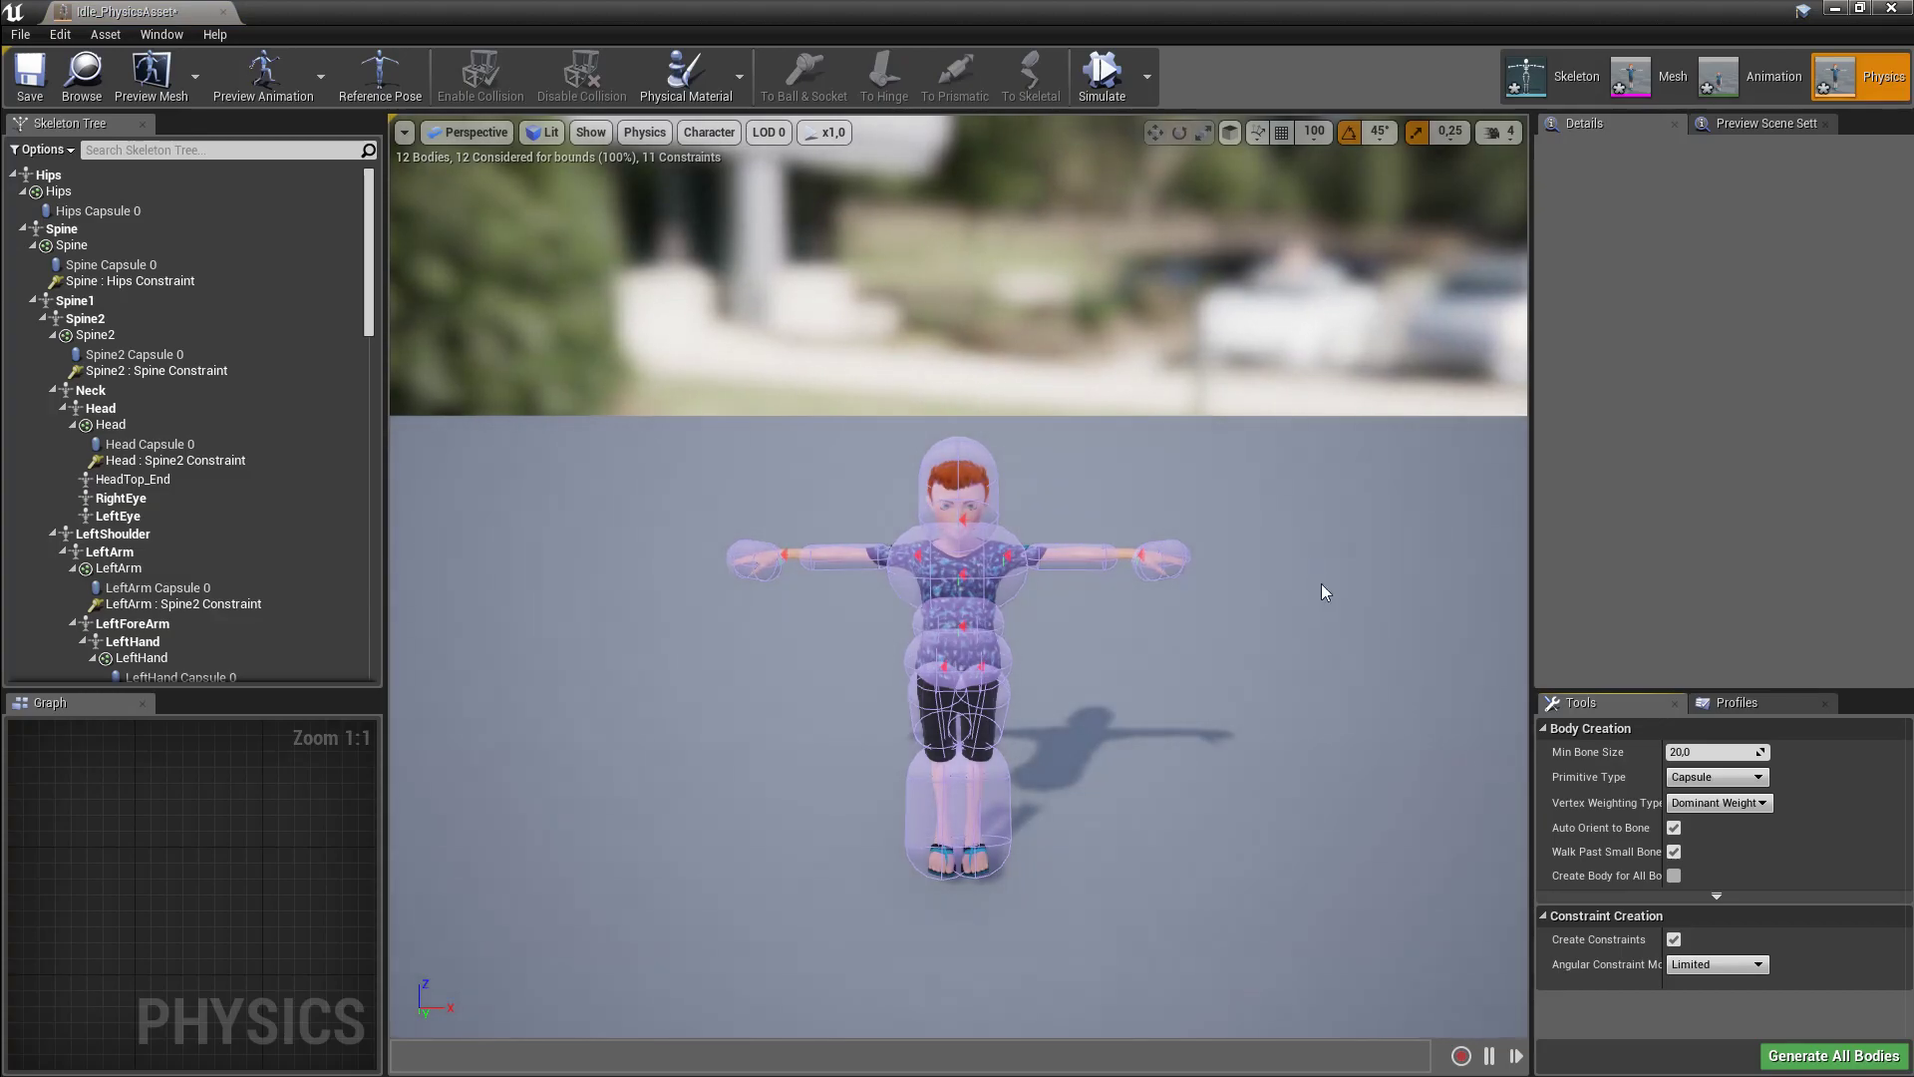
pyautogui.click(1906, 12)
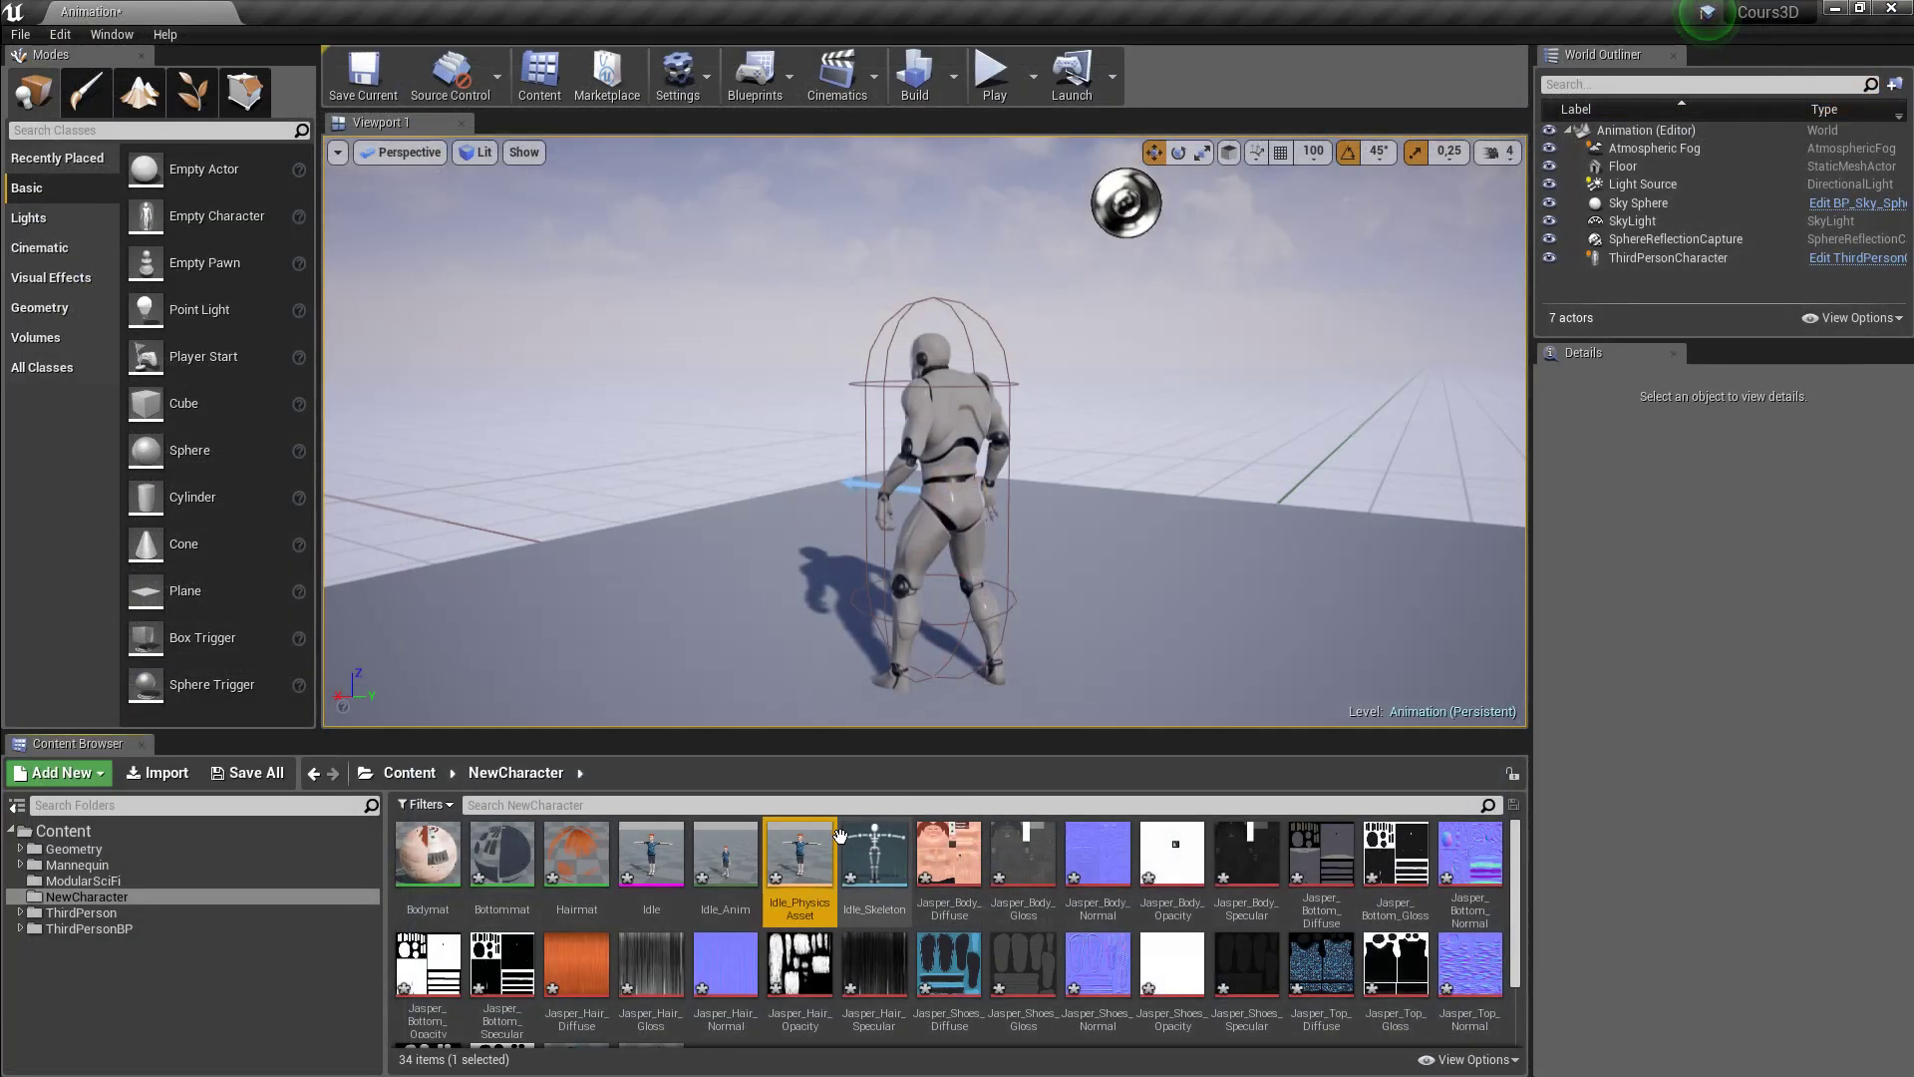
pyautogui.doubleClick(636, 859)
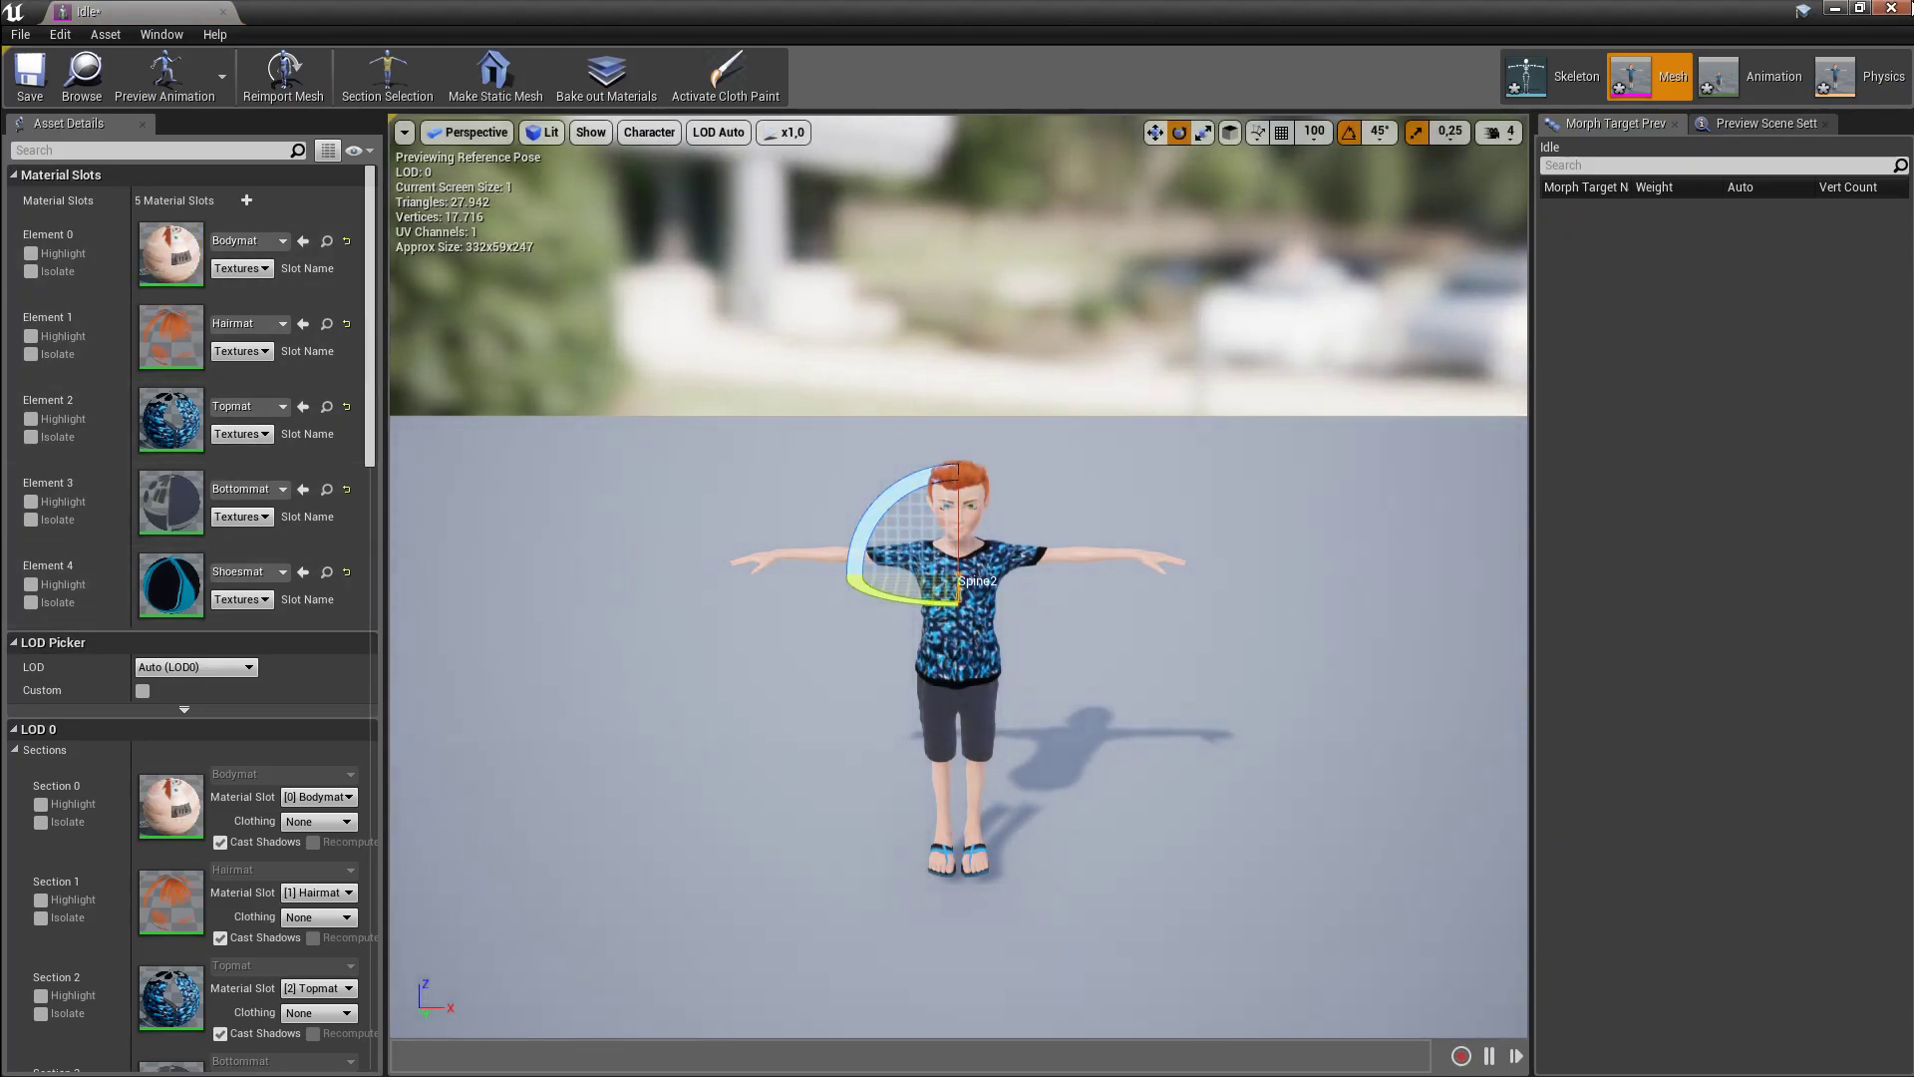
pyautogui.click(1892, 8)
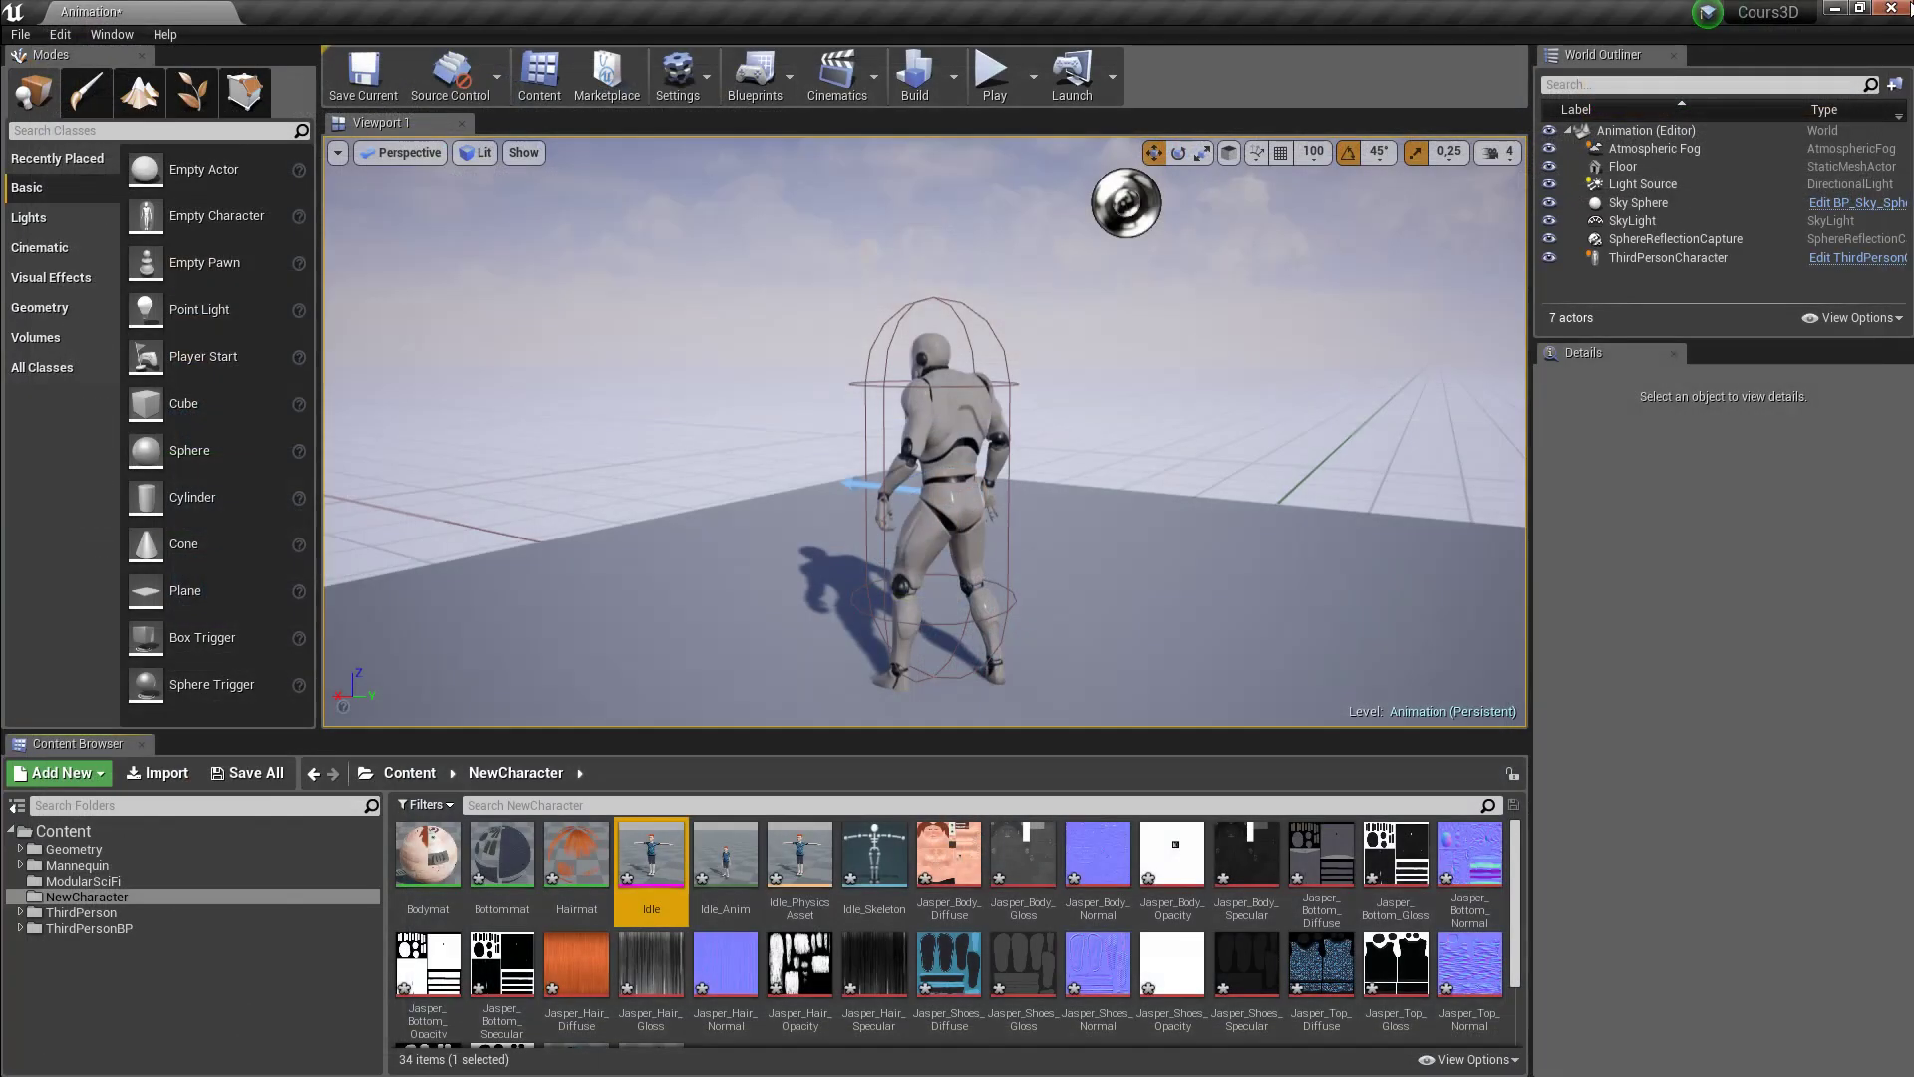
pyautogui.click(722, 870)
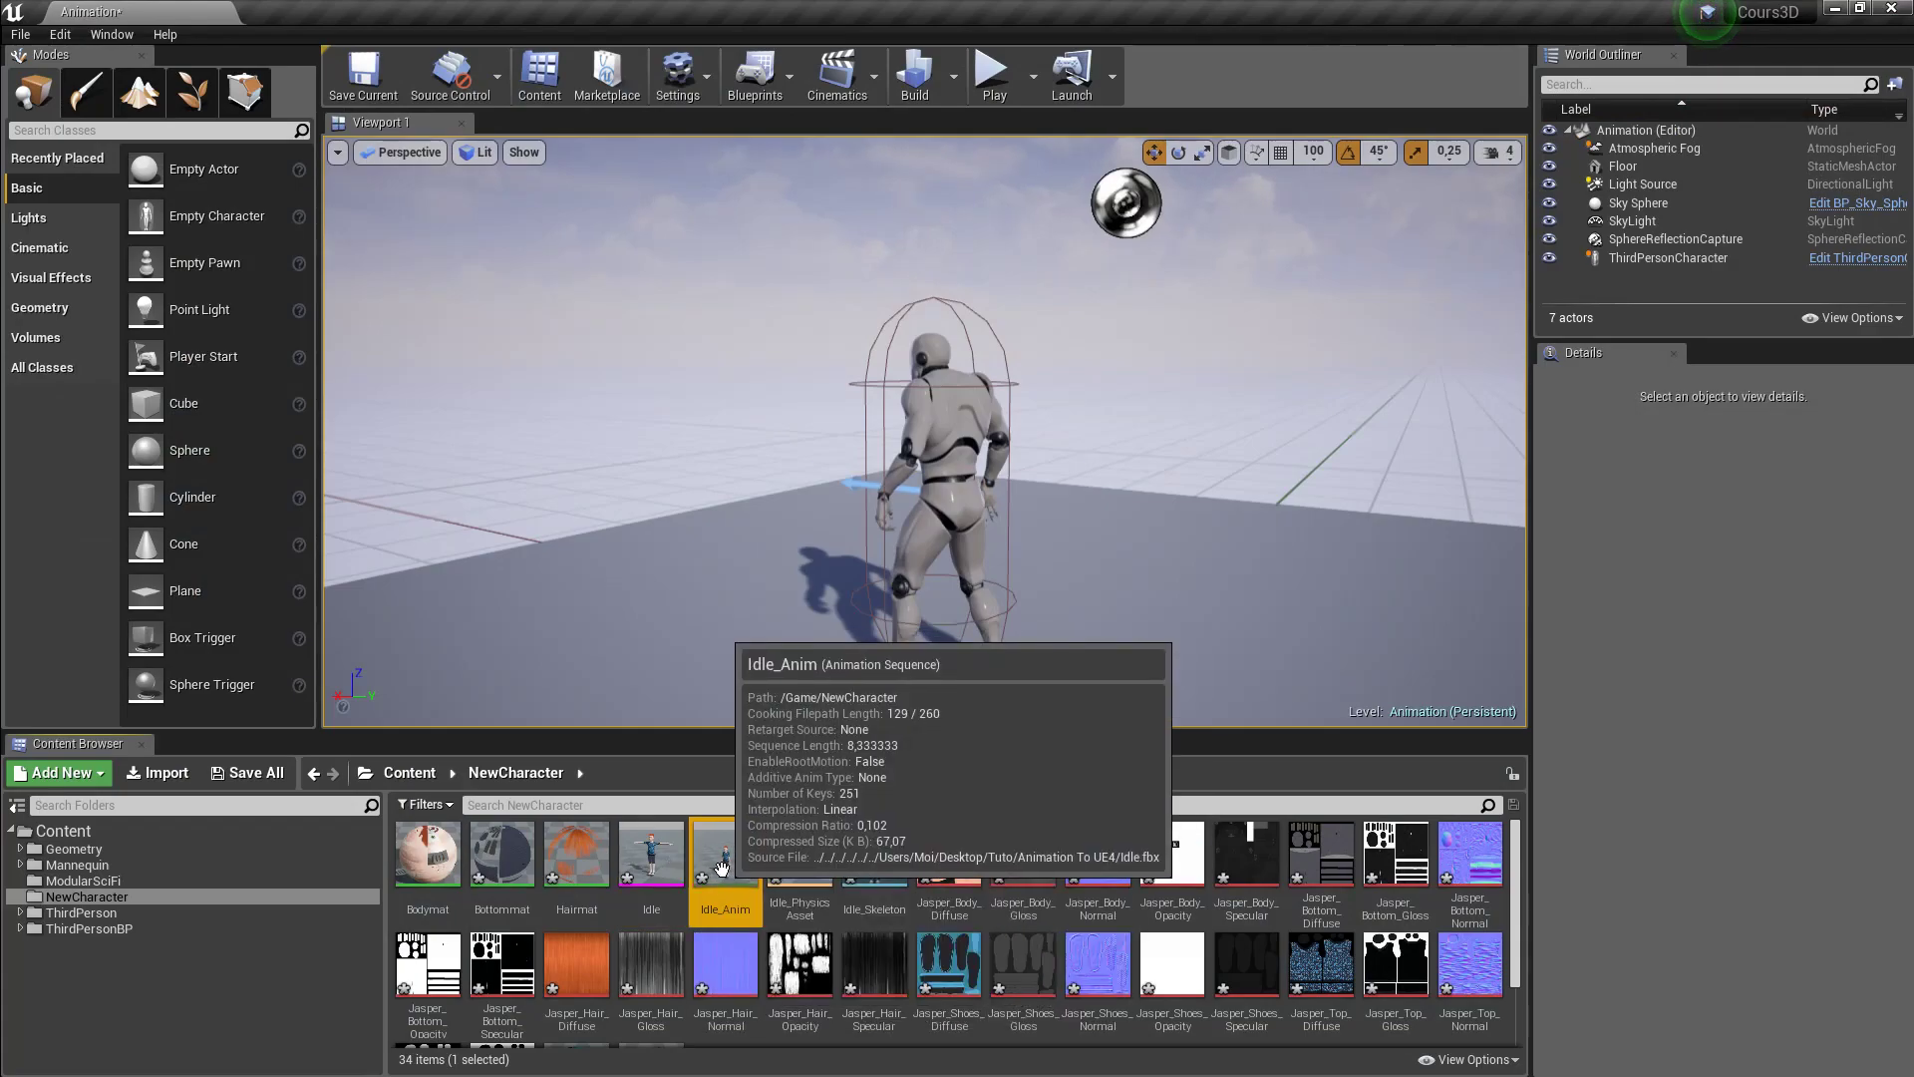
pyautogui.doubleClick(721, 870)
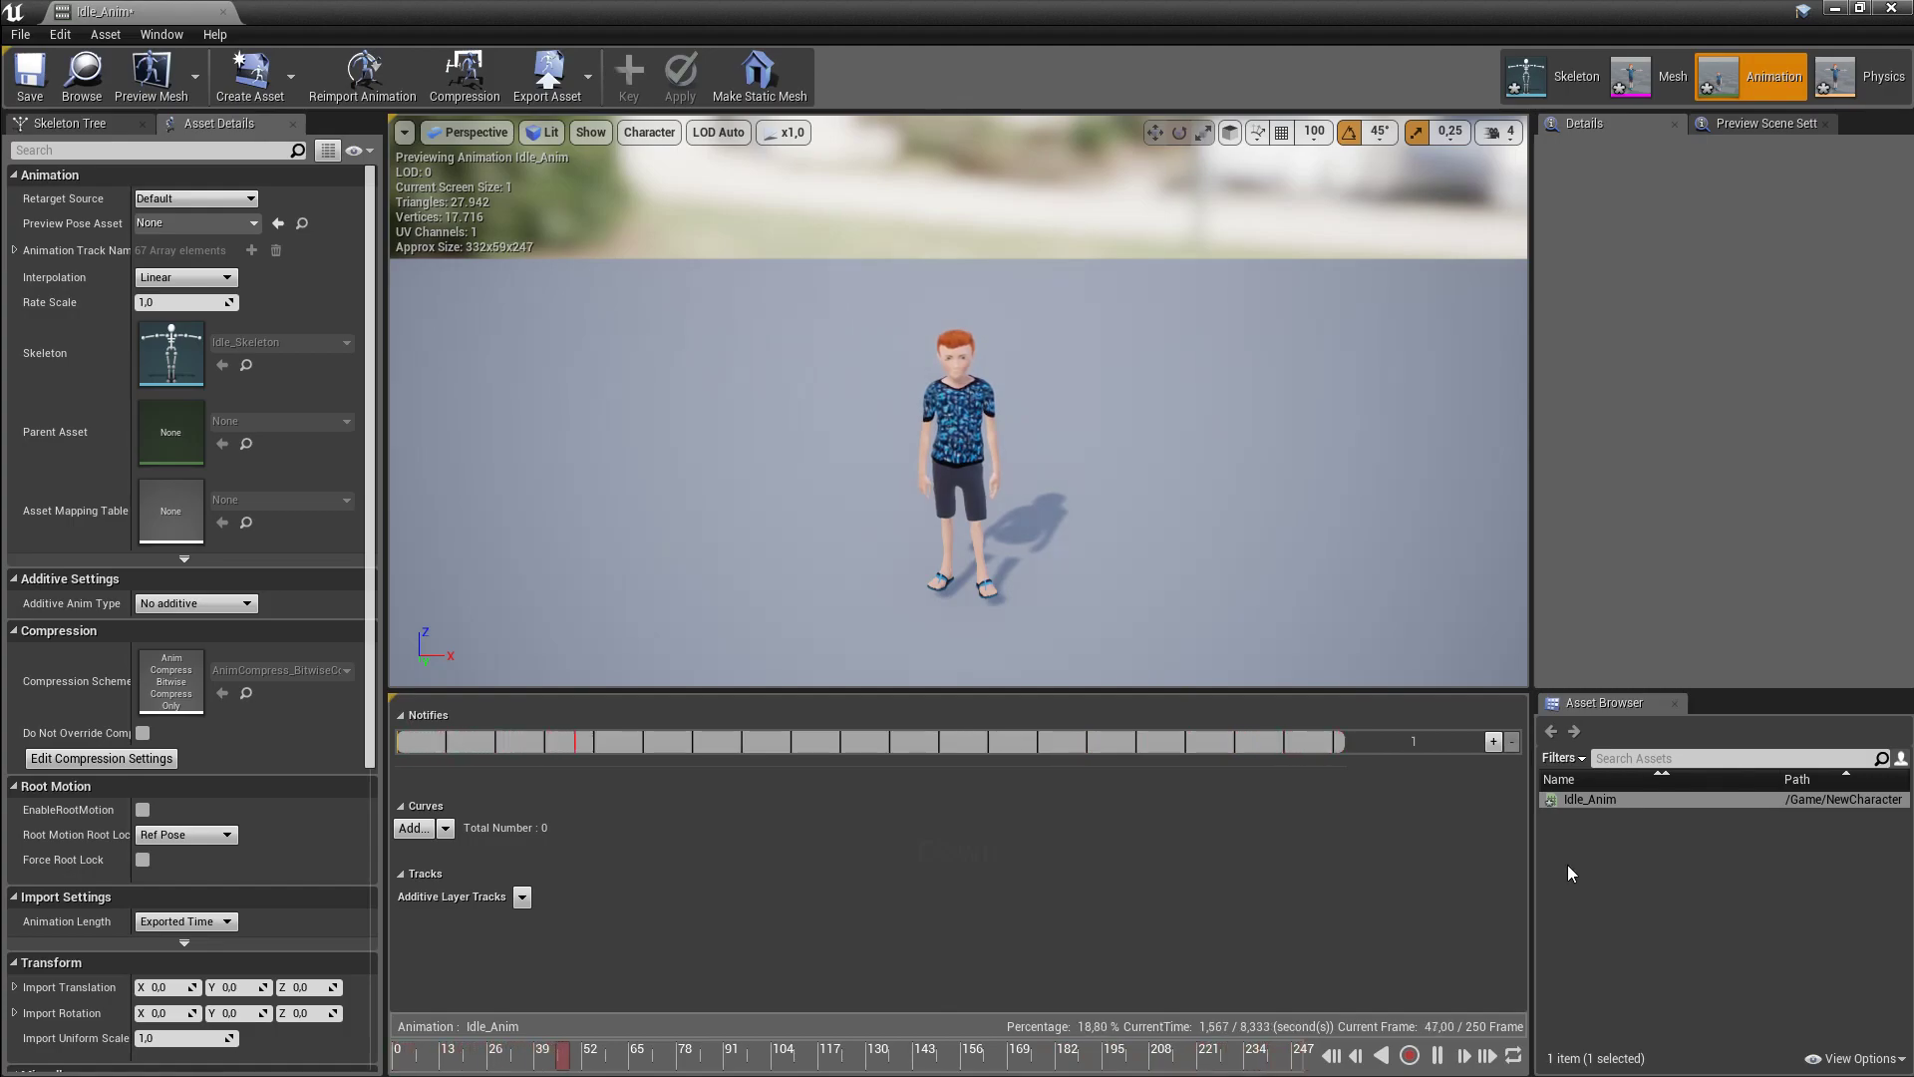
pyautogui.click(1834, 10)
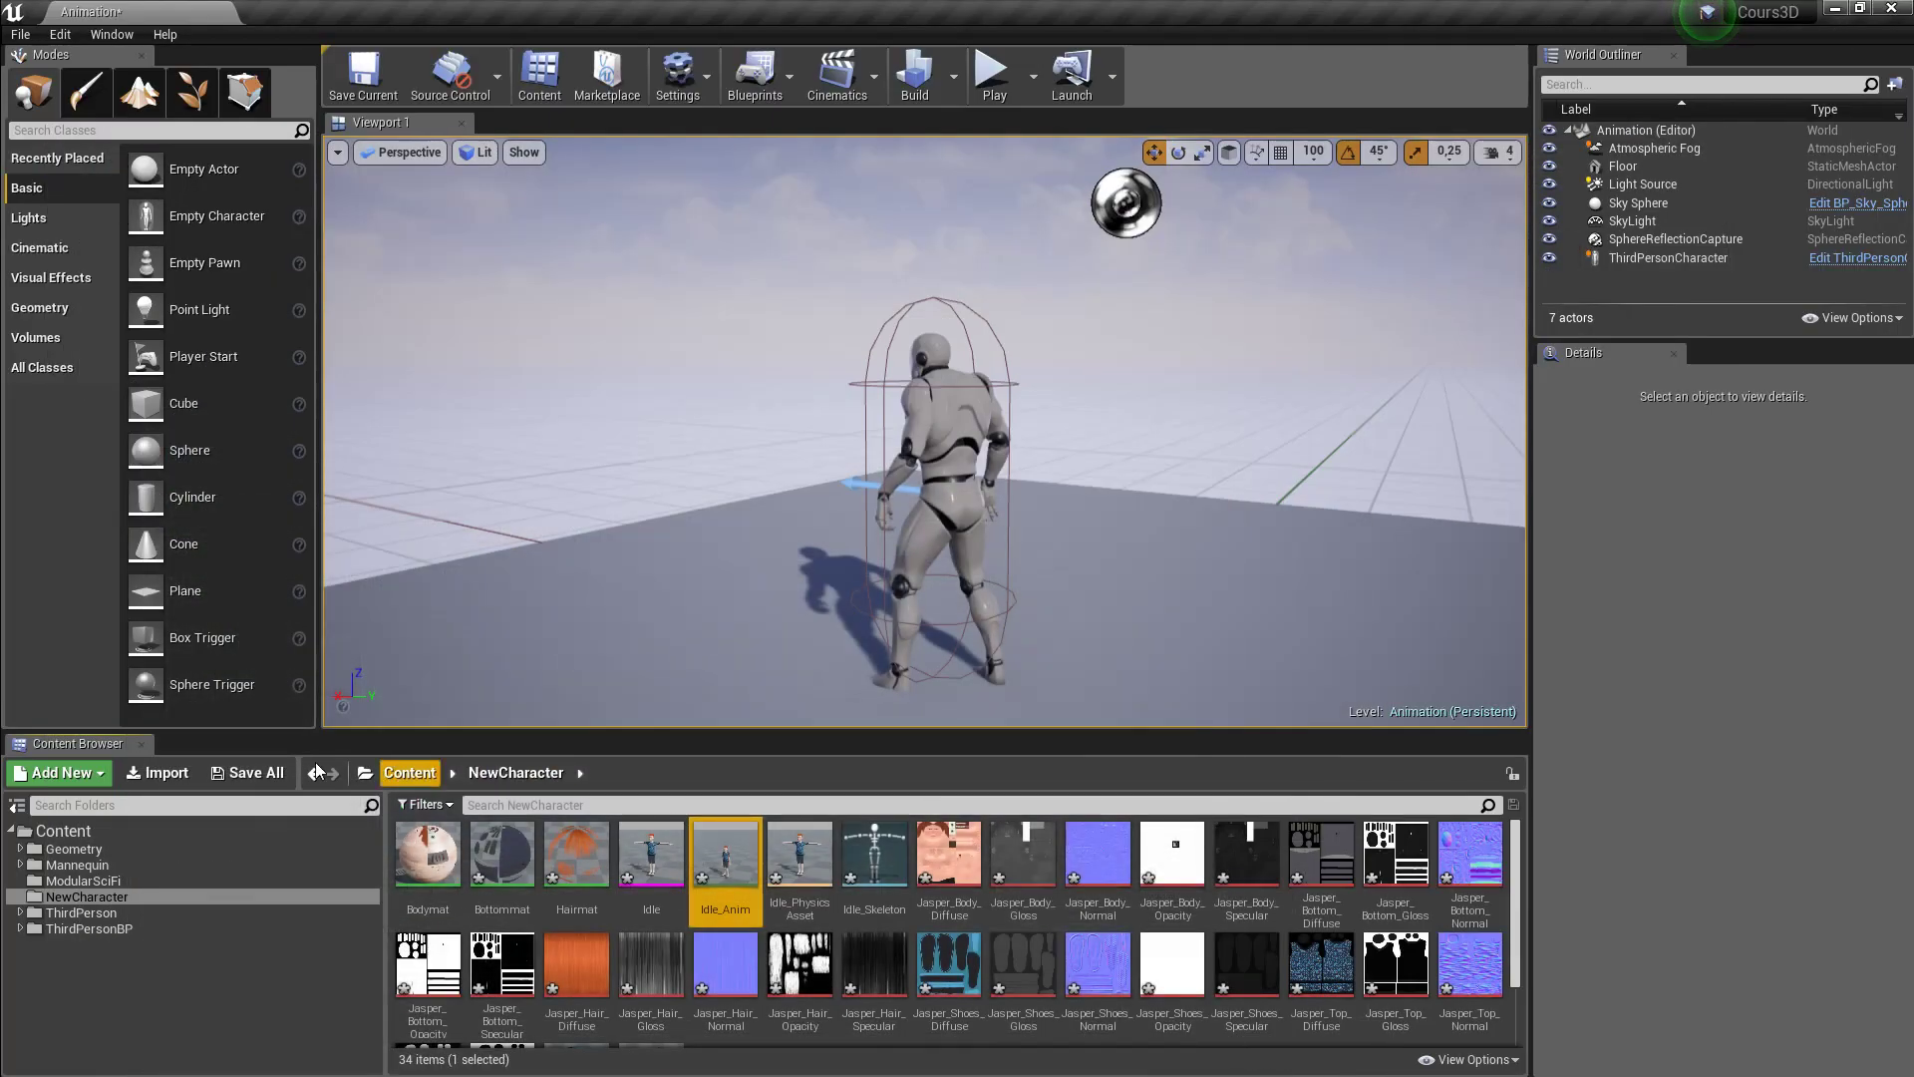
pyautogui.click(178, 776)
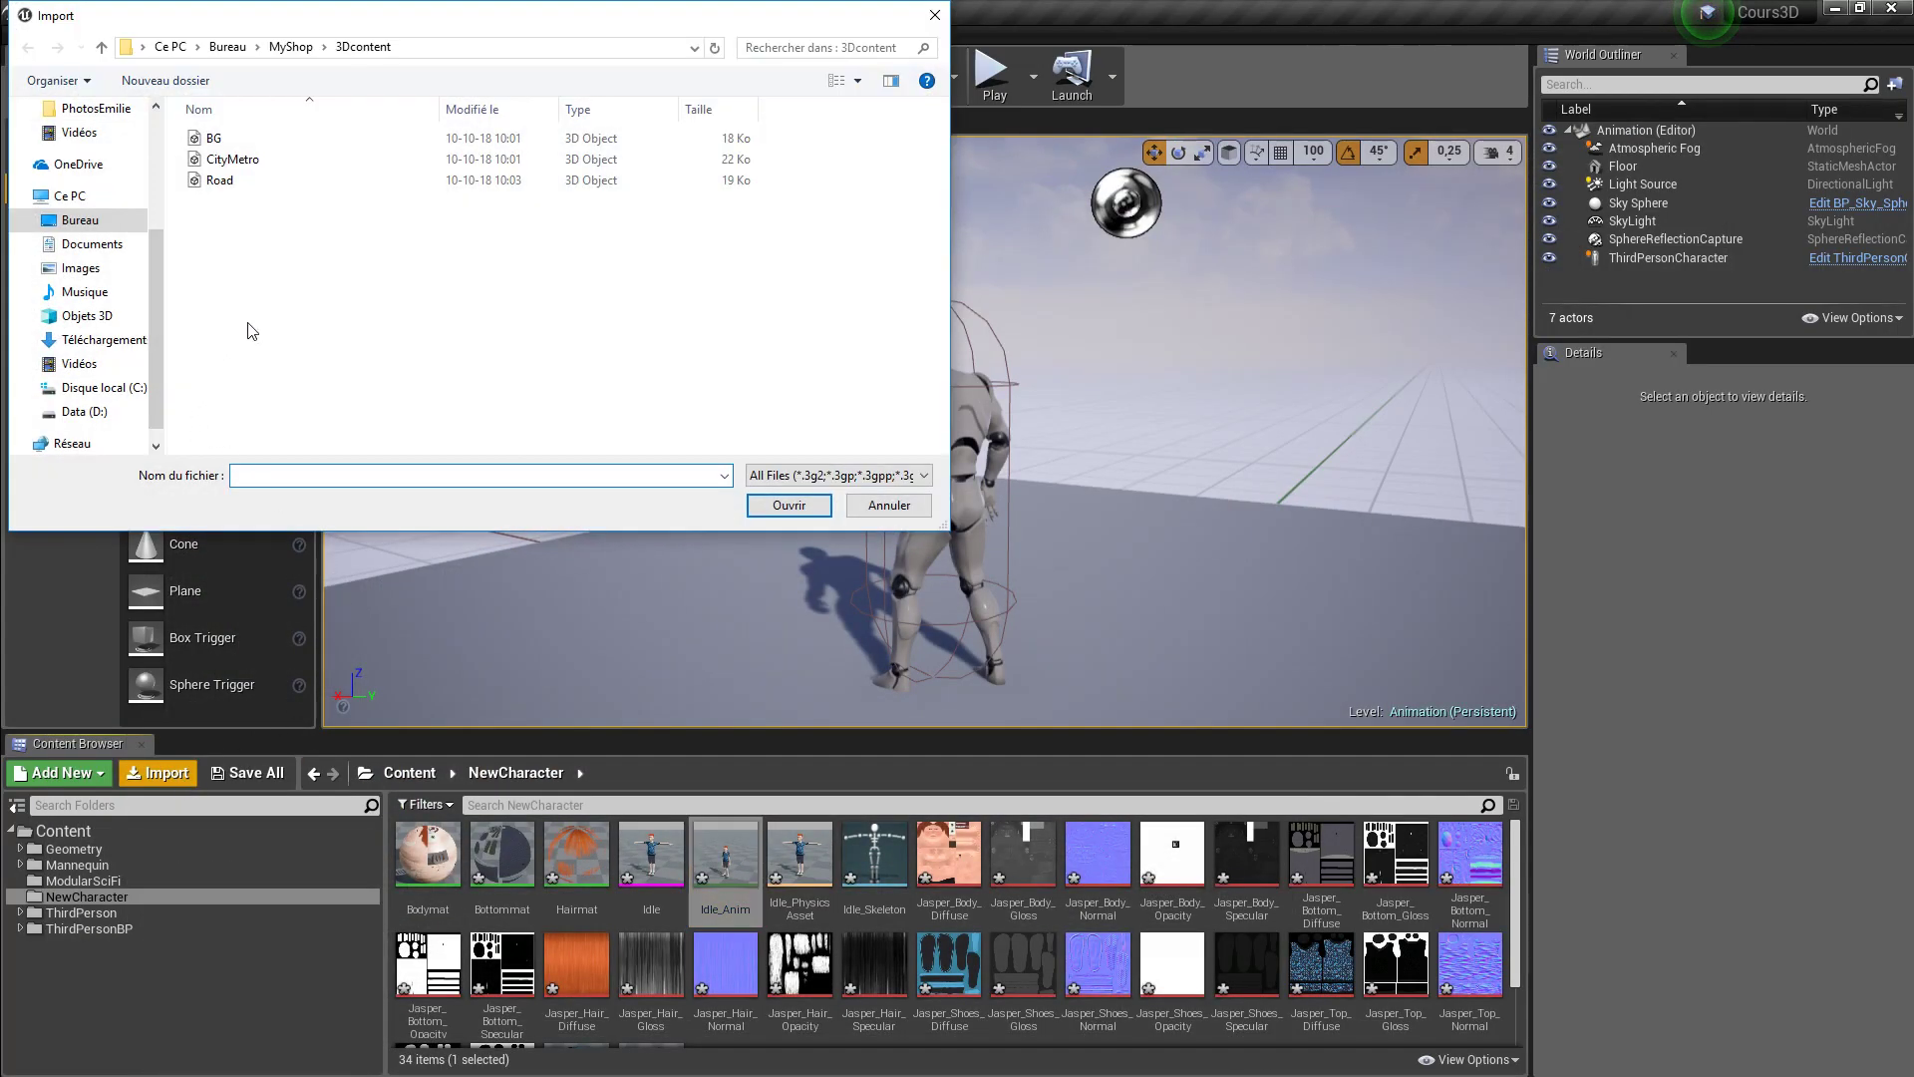
pyautogui.scroll(3, 84, 205)
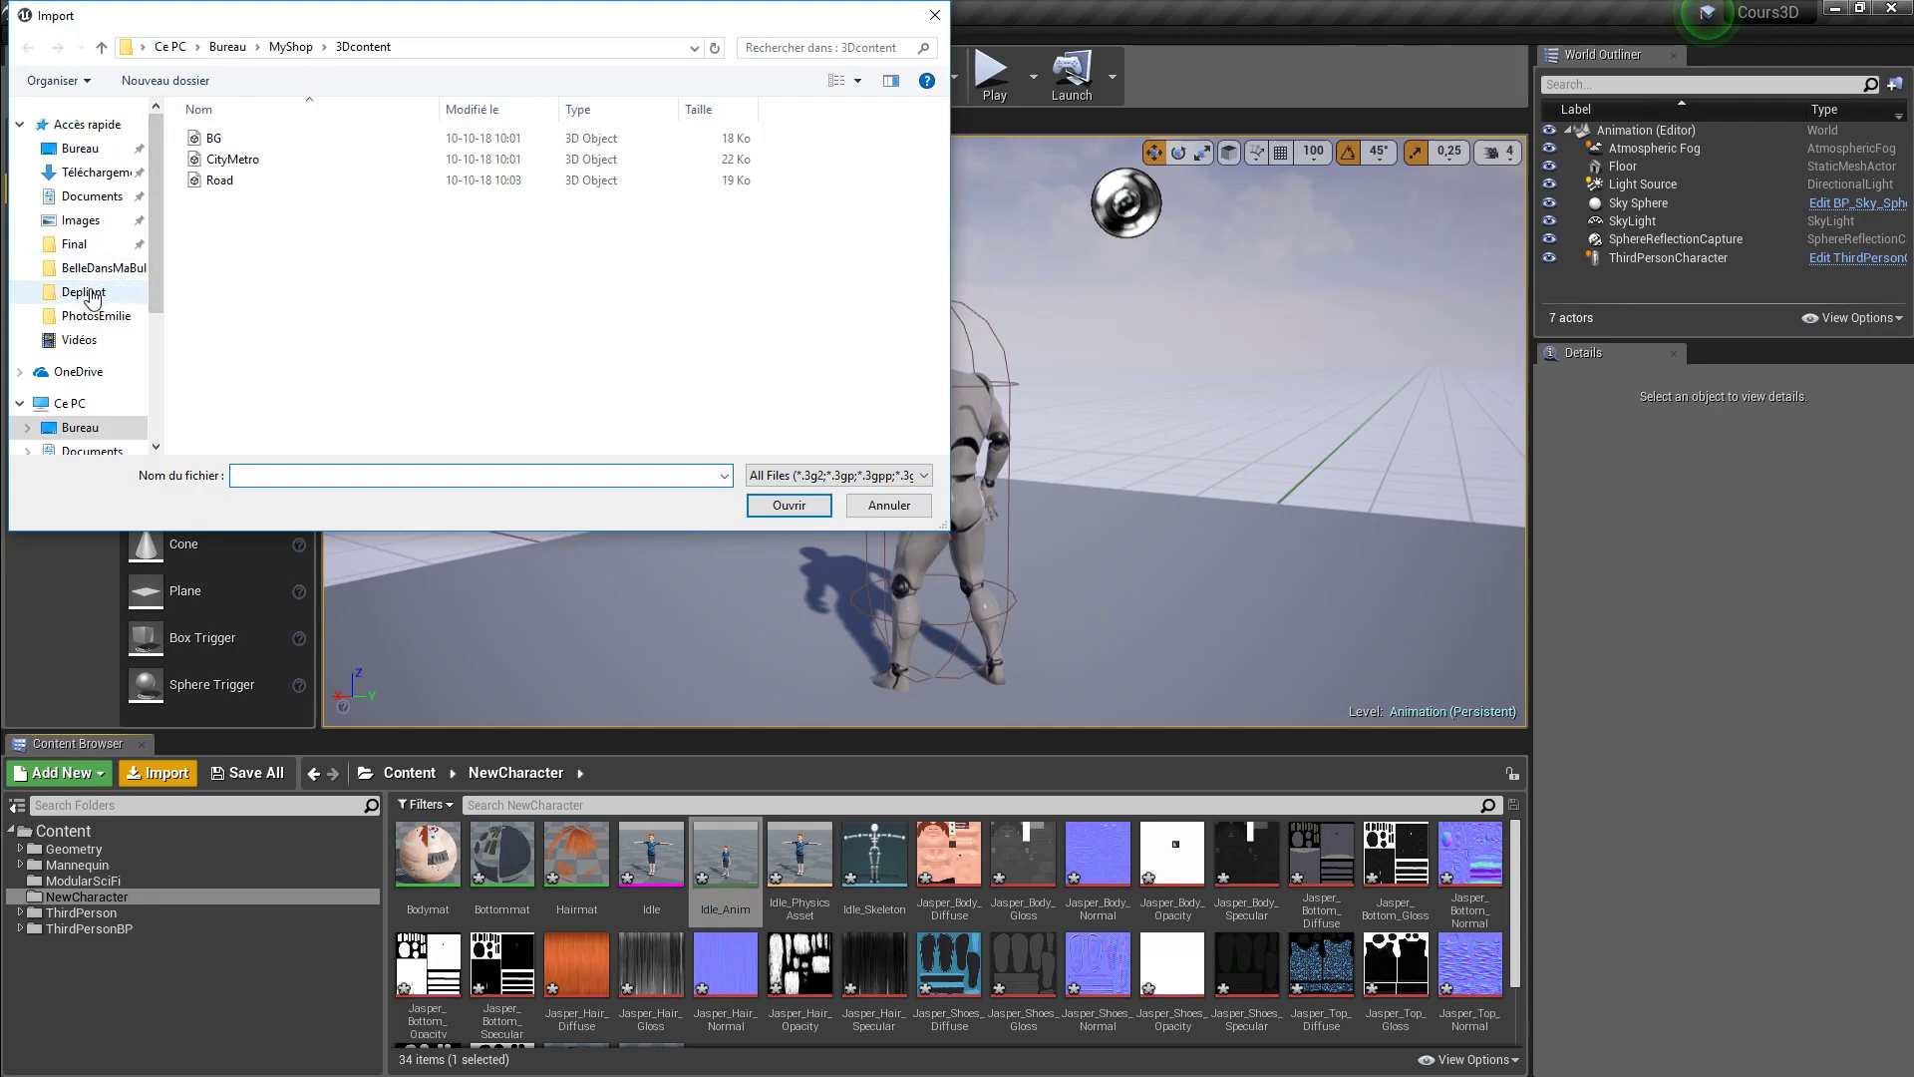
pyautogui.click(875, 511)
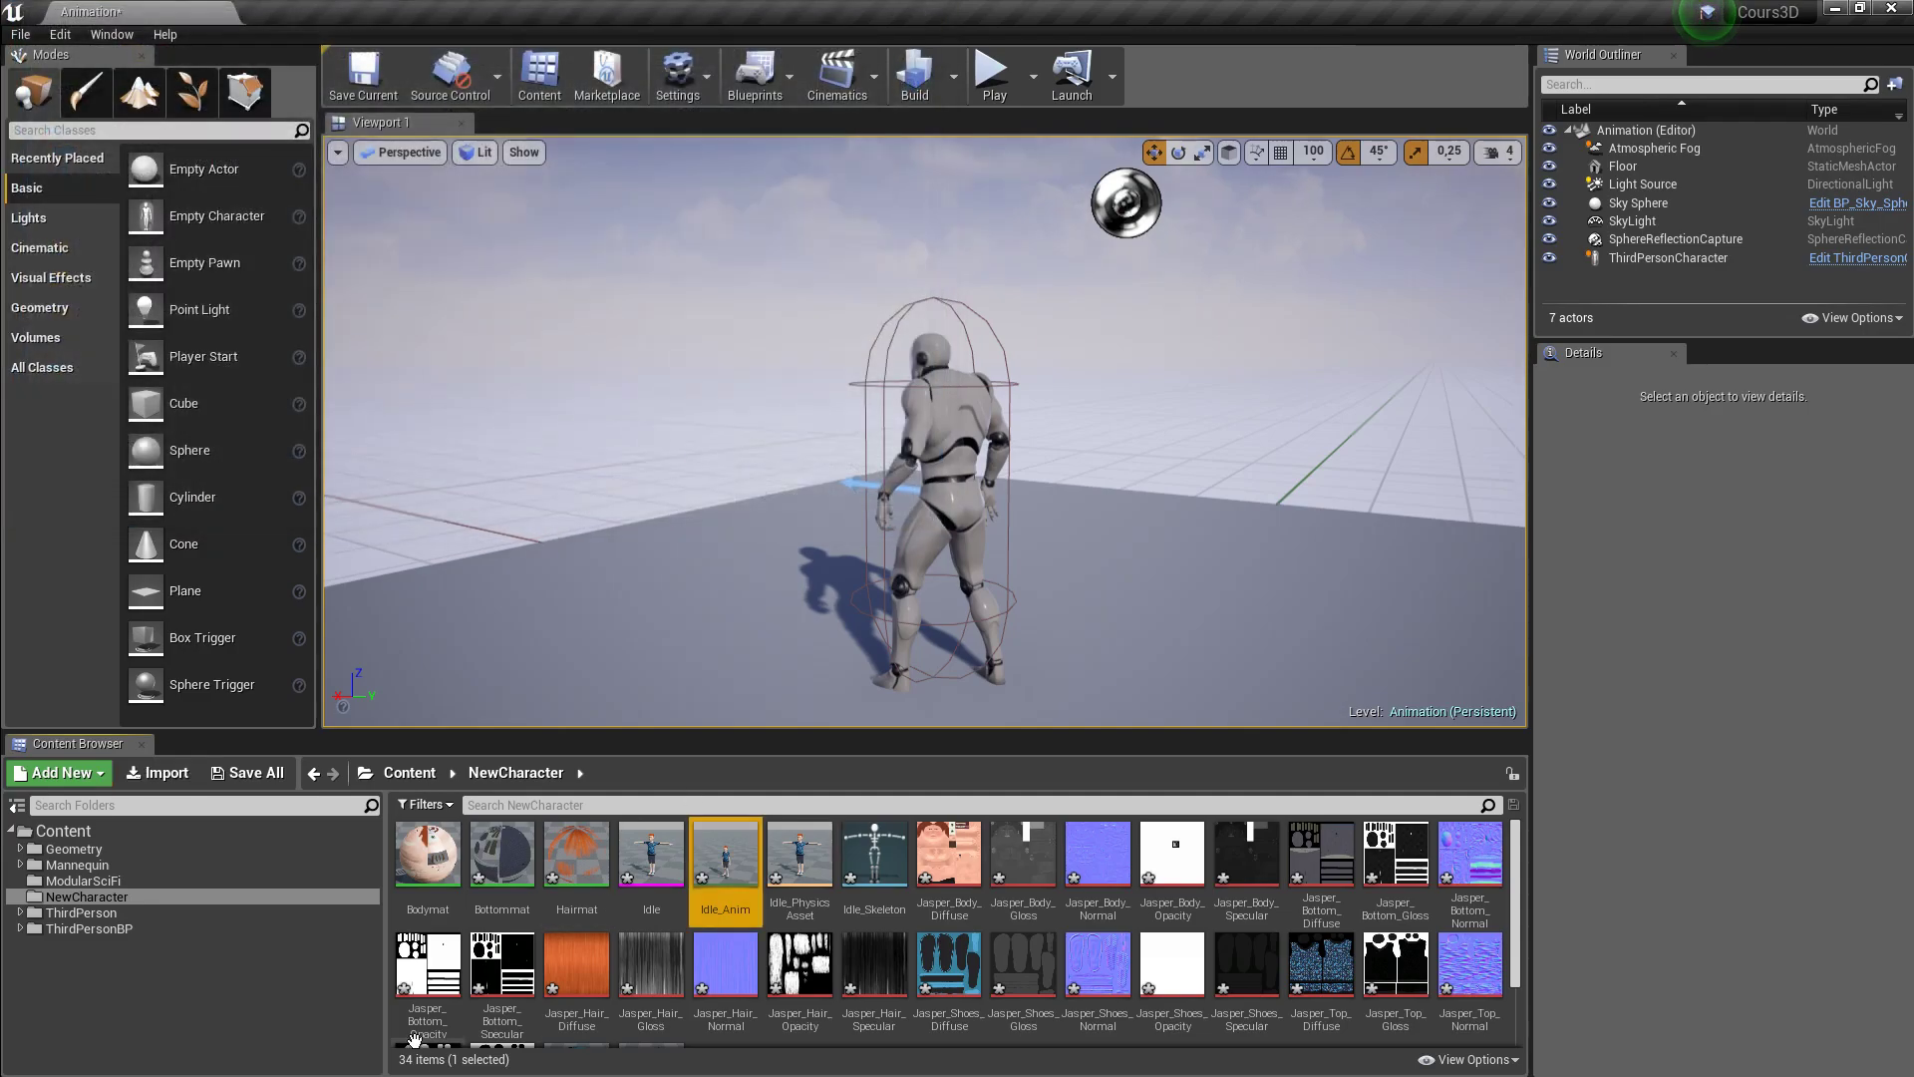
# - Import the Jump file from the Animation To UE4 folder into NewCharacter as animation only, using Idle_Skeleton with Import Mesh off
pyautogui.hotkey('alt', 'Tab')
pyautogui.hotkey('alt', 'Tab')
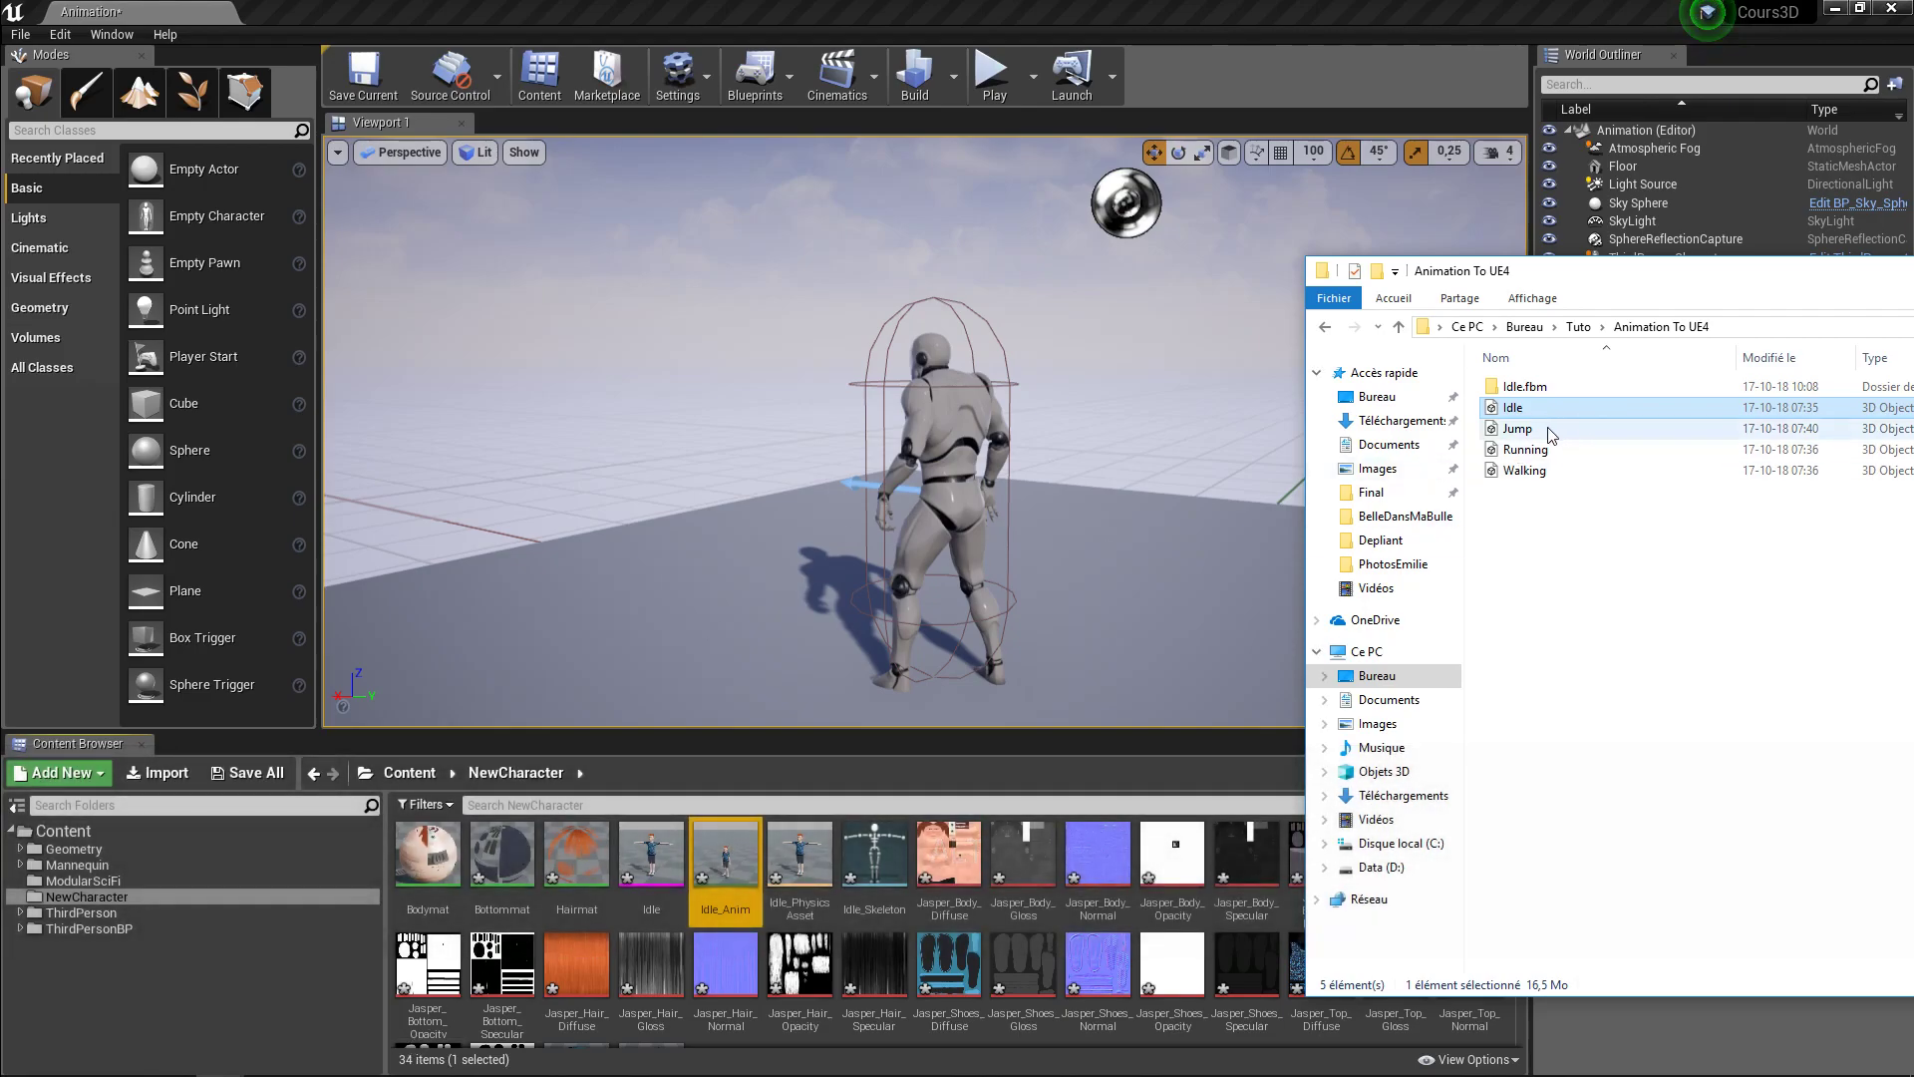
pyautogui.click(1522, 429)
pyautogui.moveTo(1524, 435); pyautogui.dragTo(836, 926)
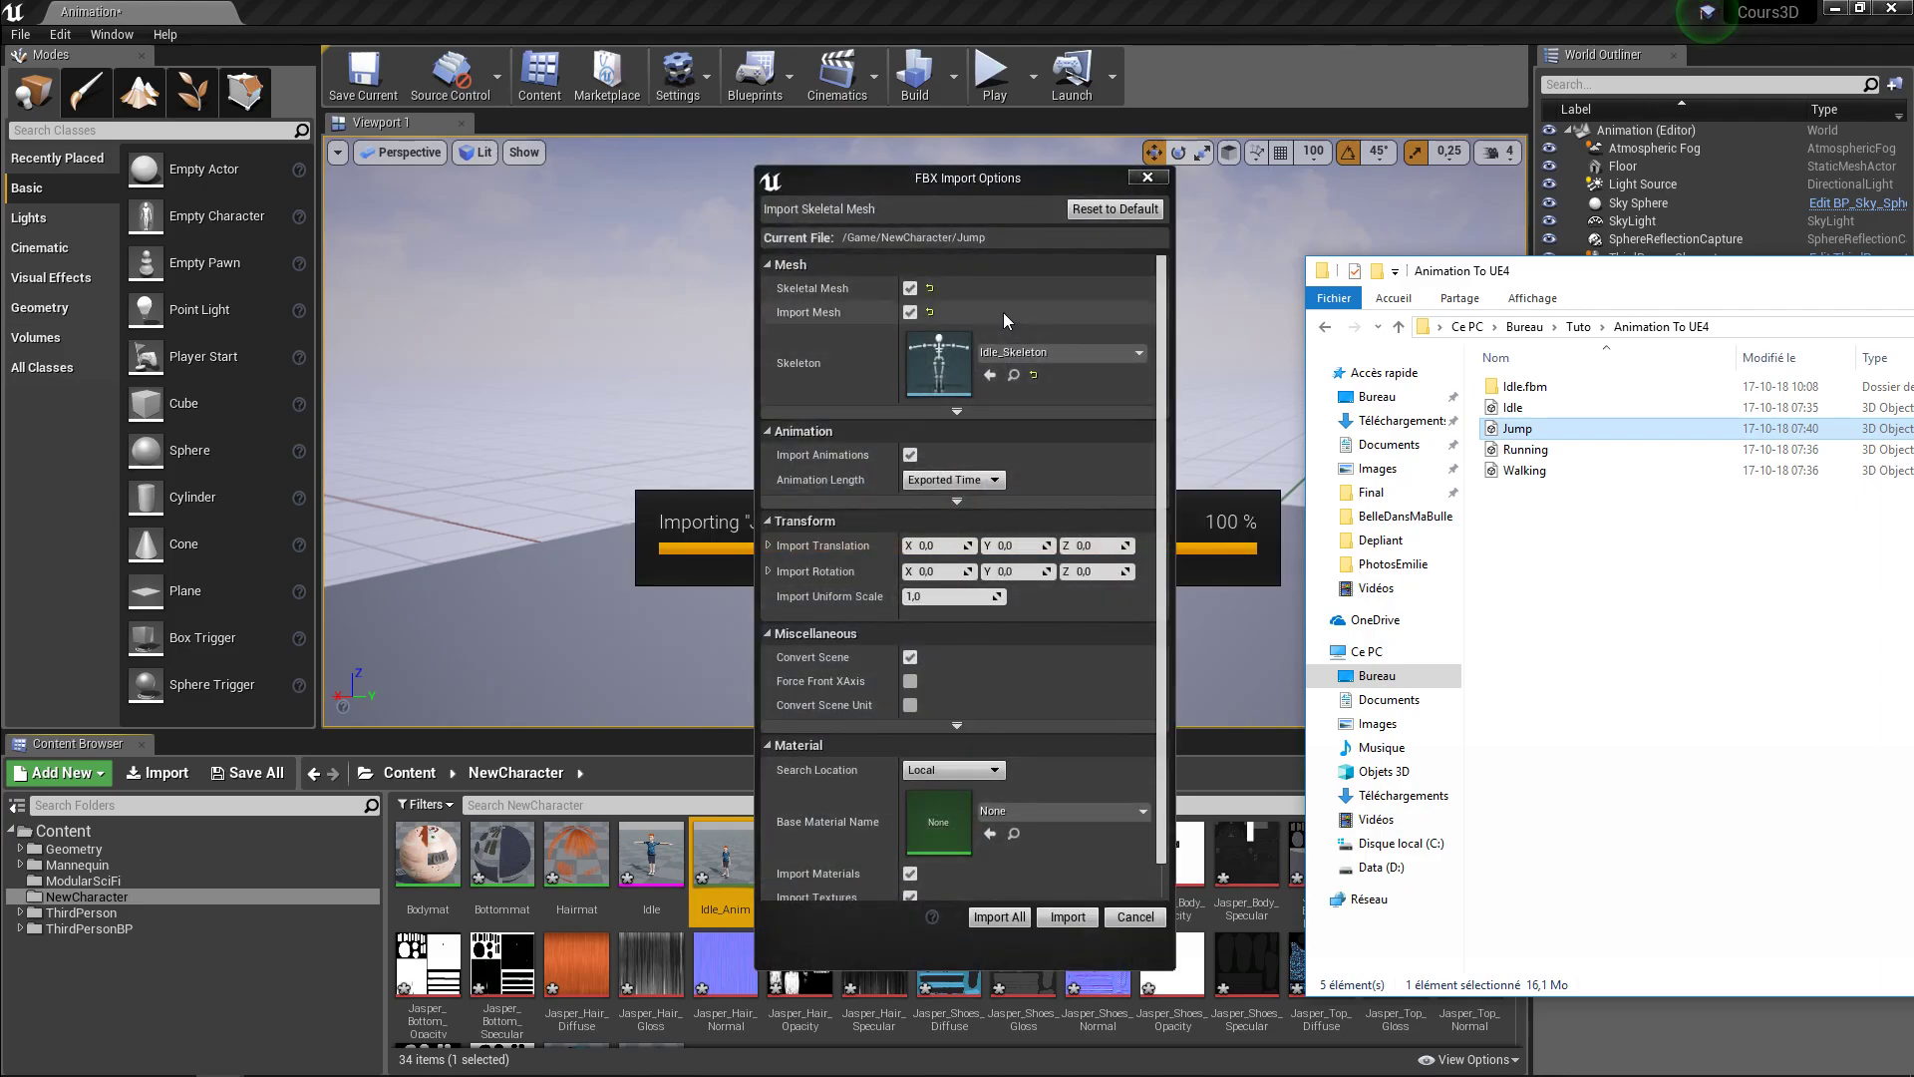
pyautogui.click(910, 314)
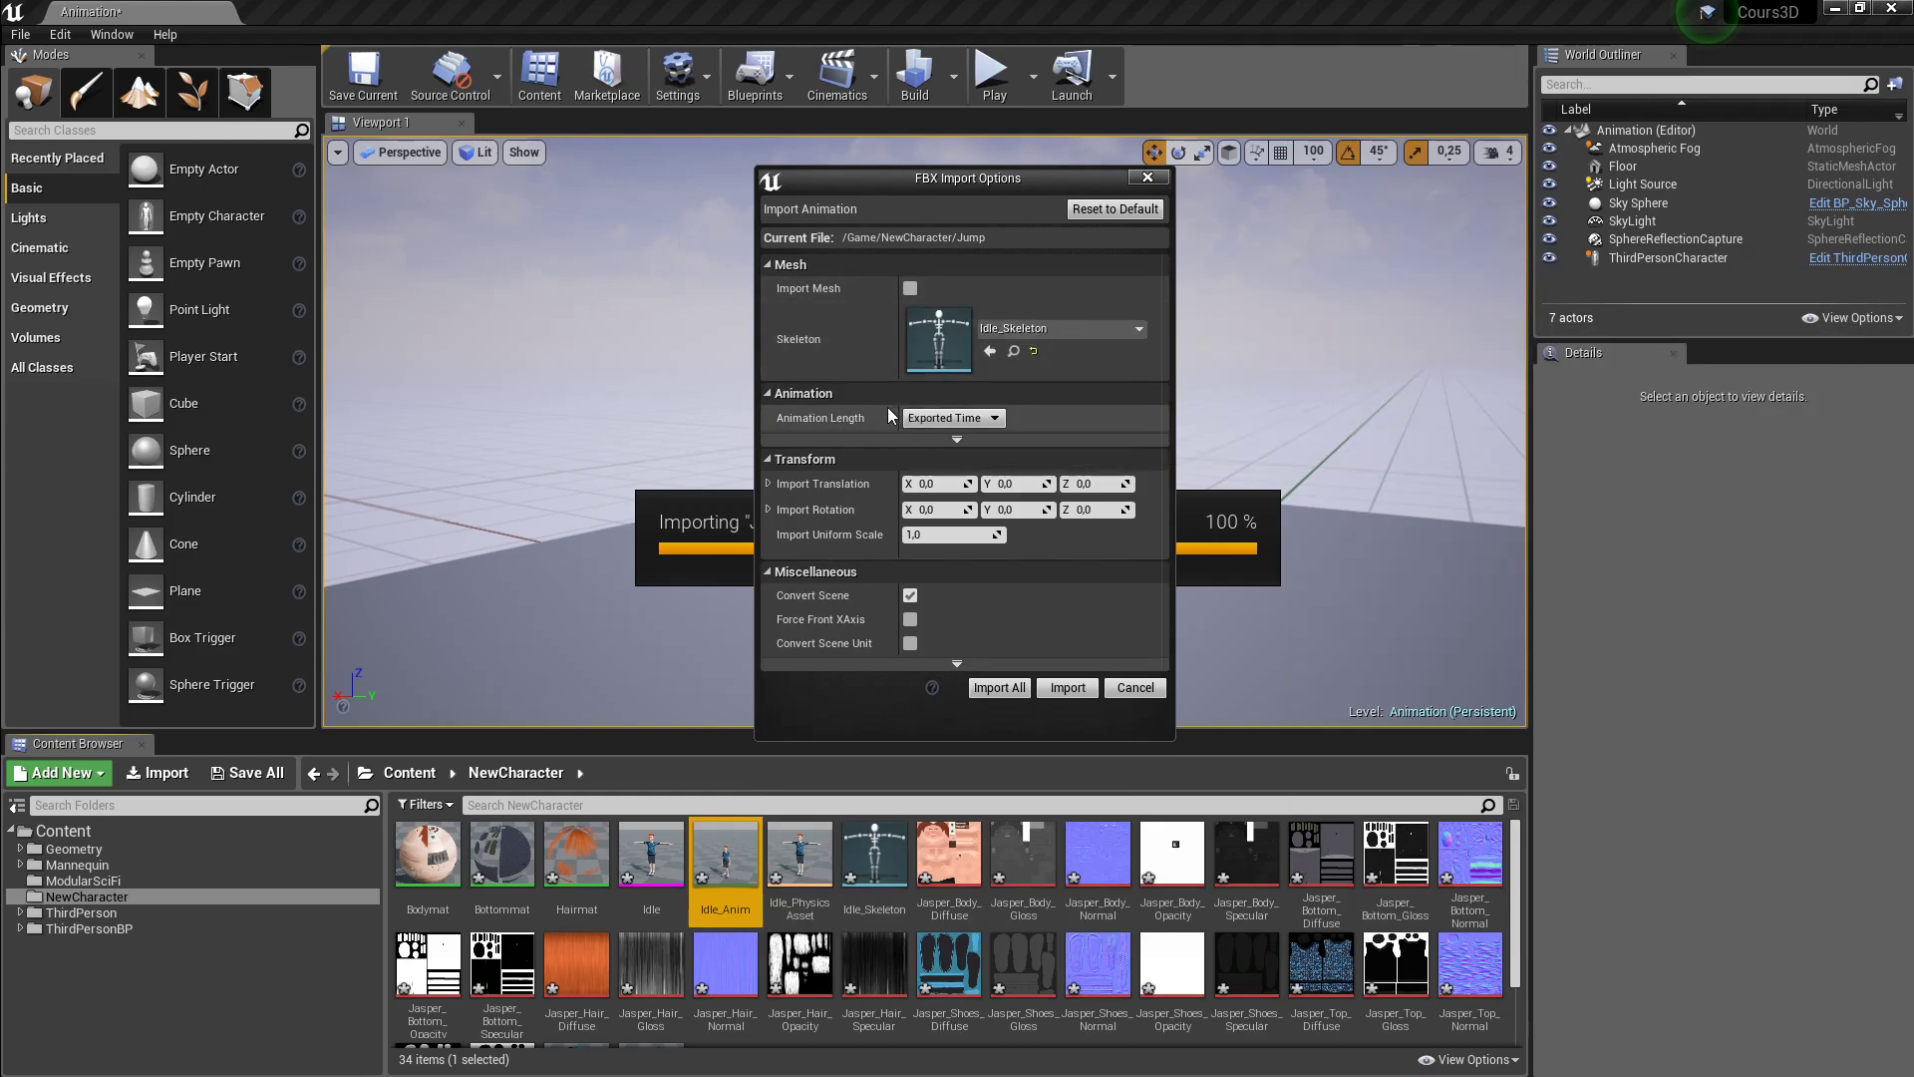
pyautogui.click(915, 289)
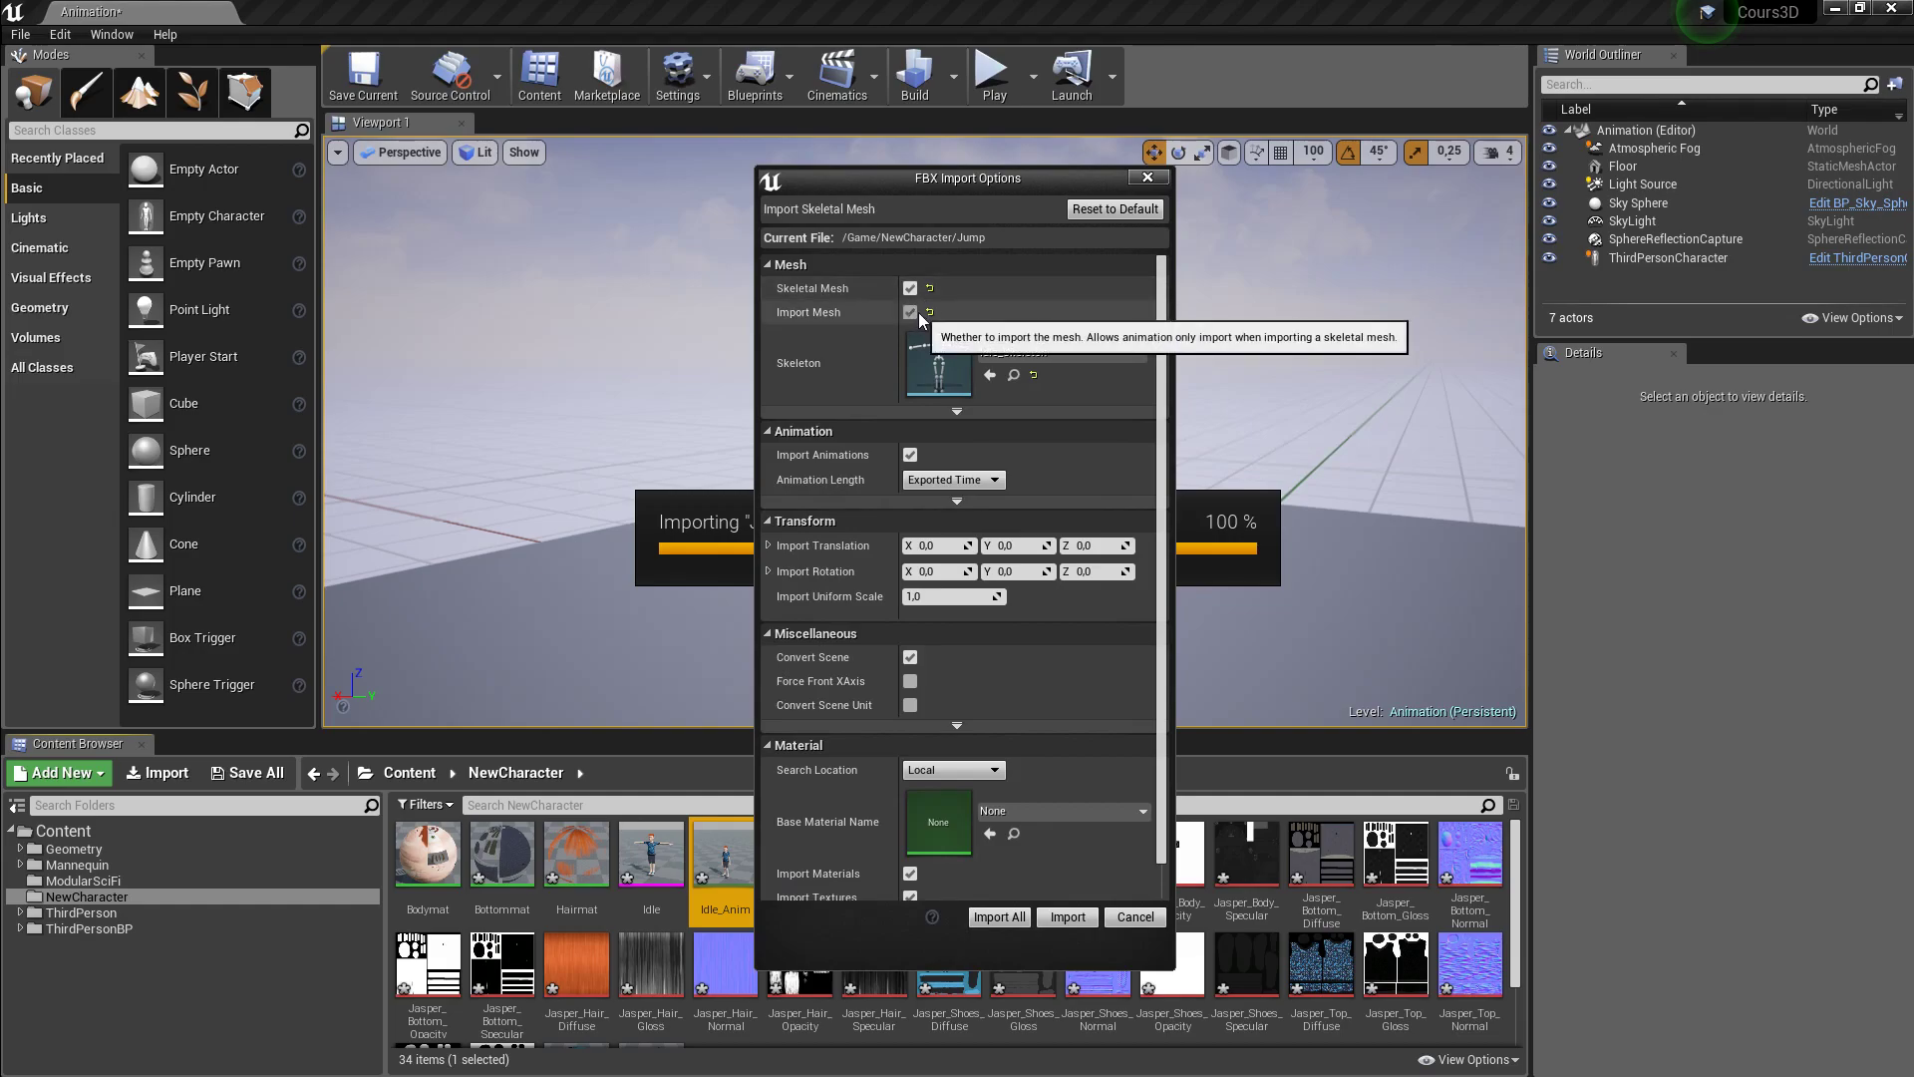
pyautogui.click(915, 312)
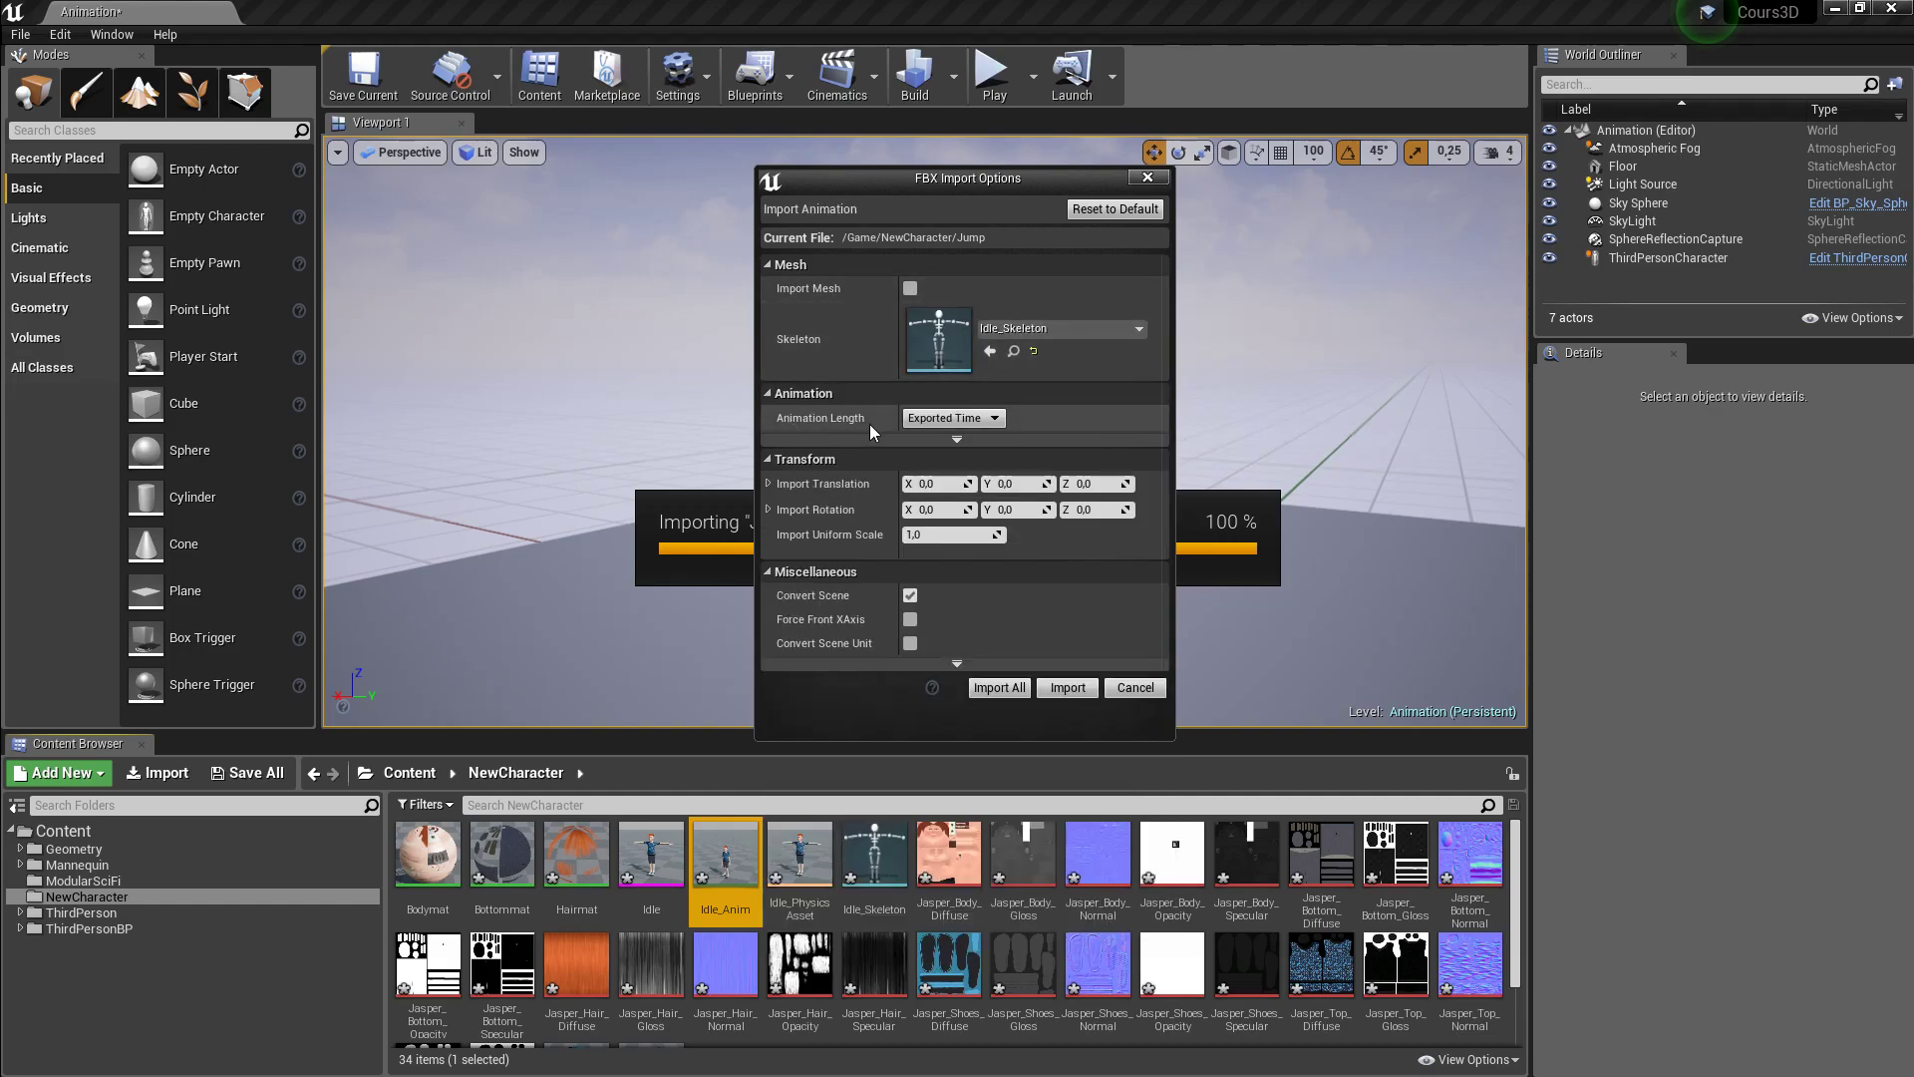
pyautogui.click(1088, 697)
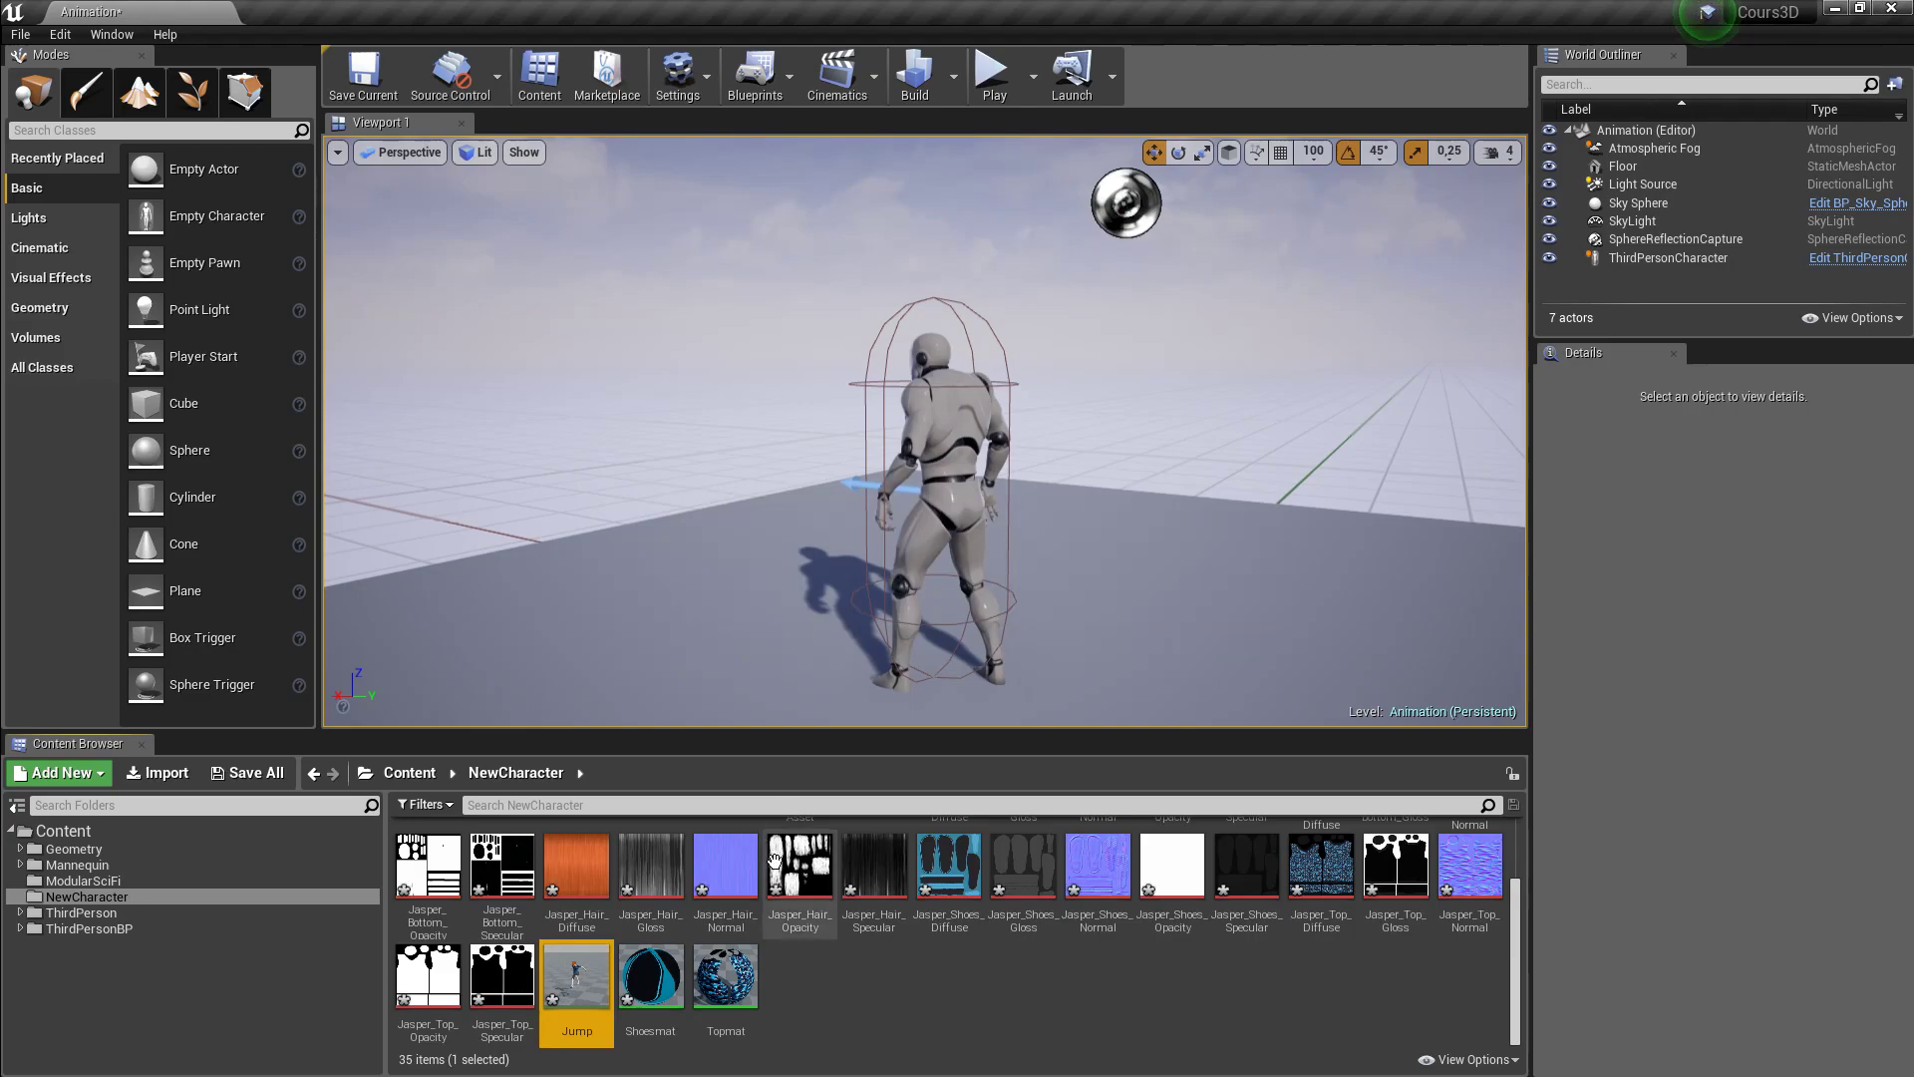
# - Preview the imported Jump animation, compare it with Idle_Anim, and close the animation editor
pyautogui.doubleClick(583, 982)
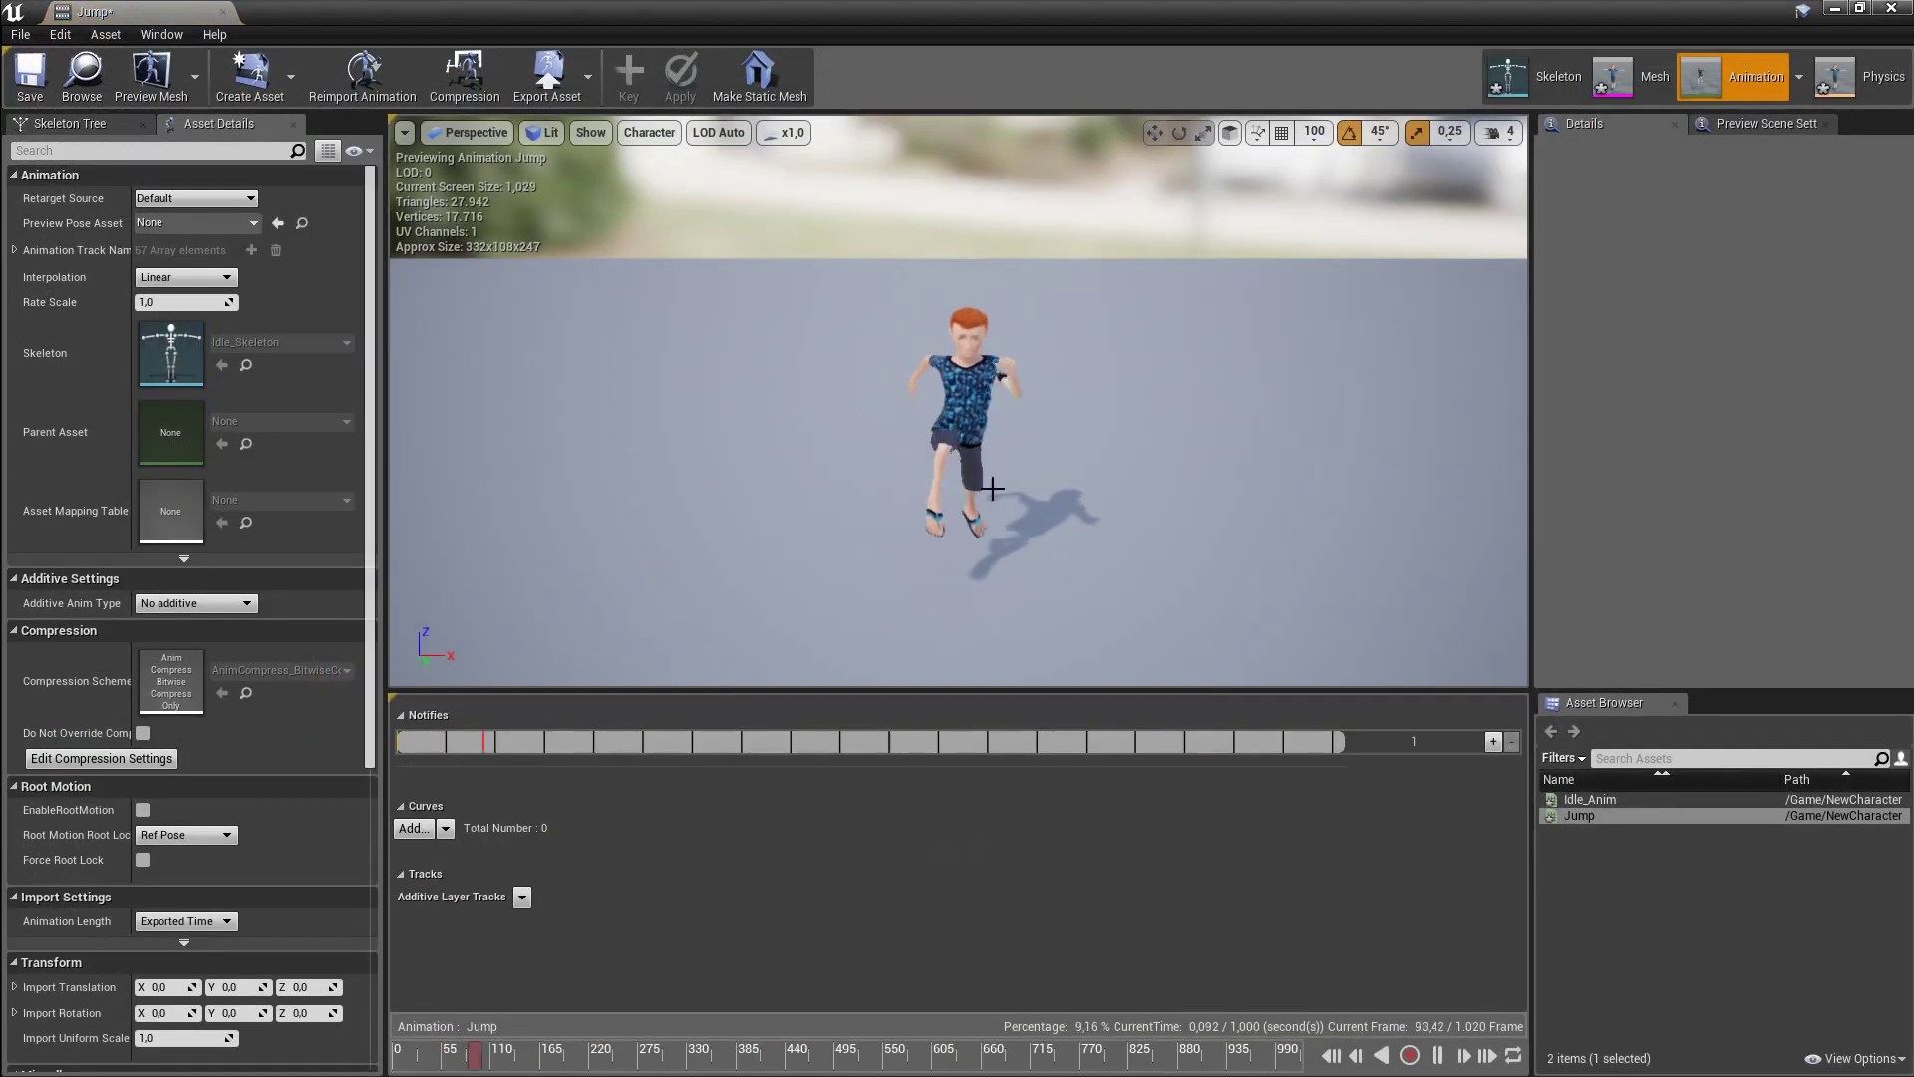
pyautogui.click(1593, 800)
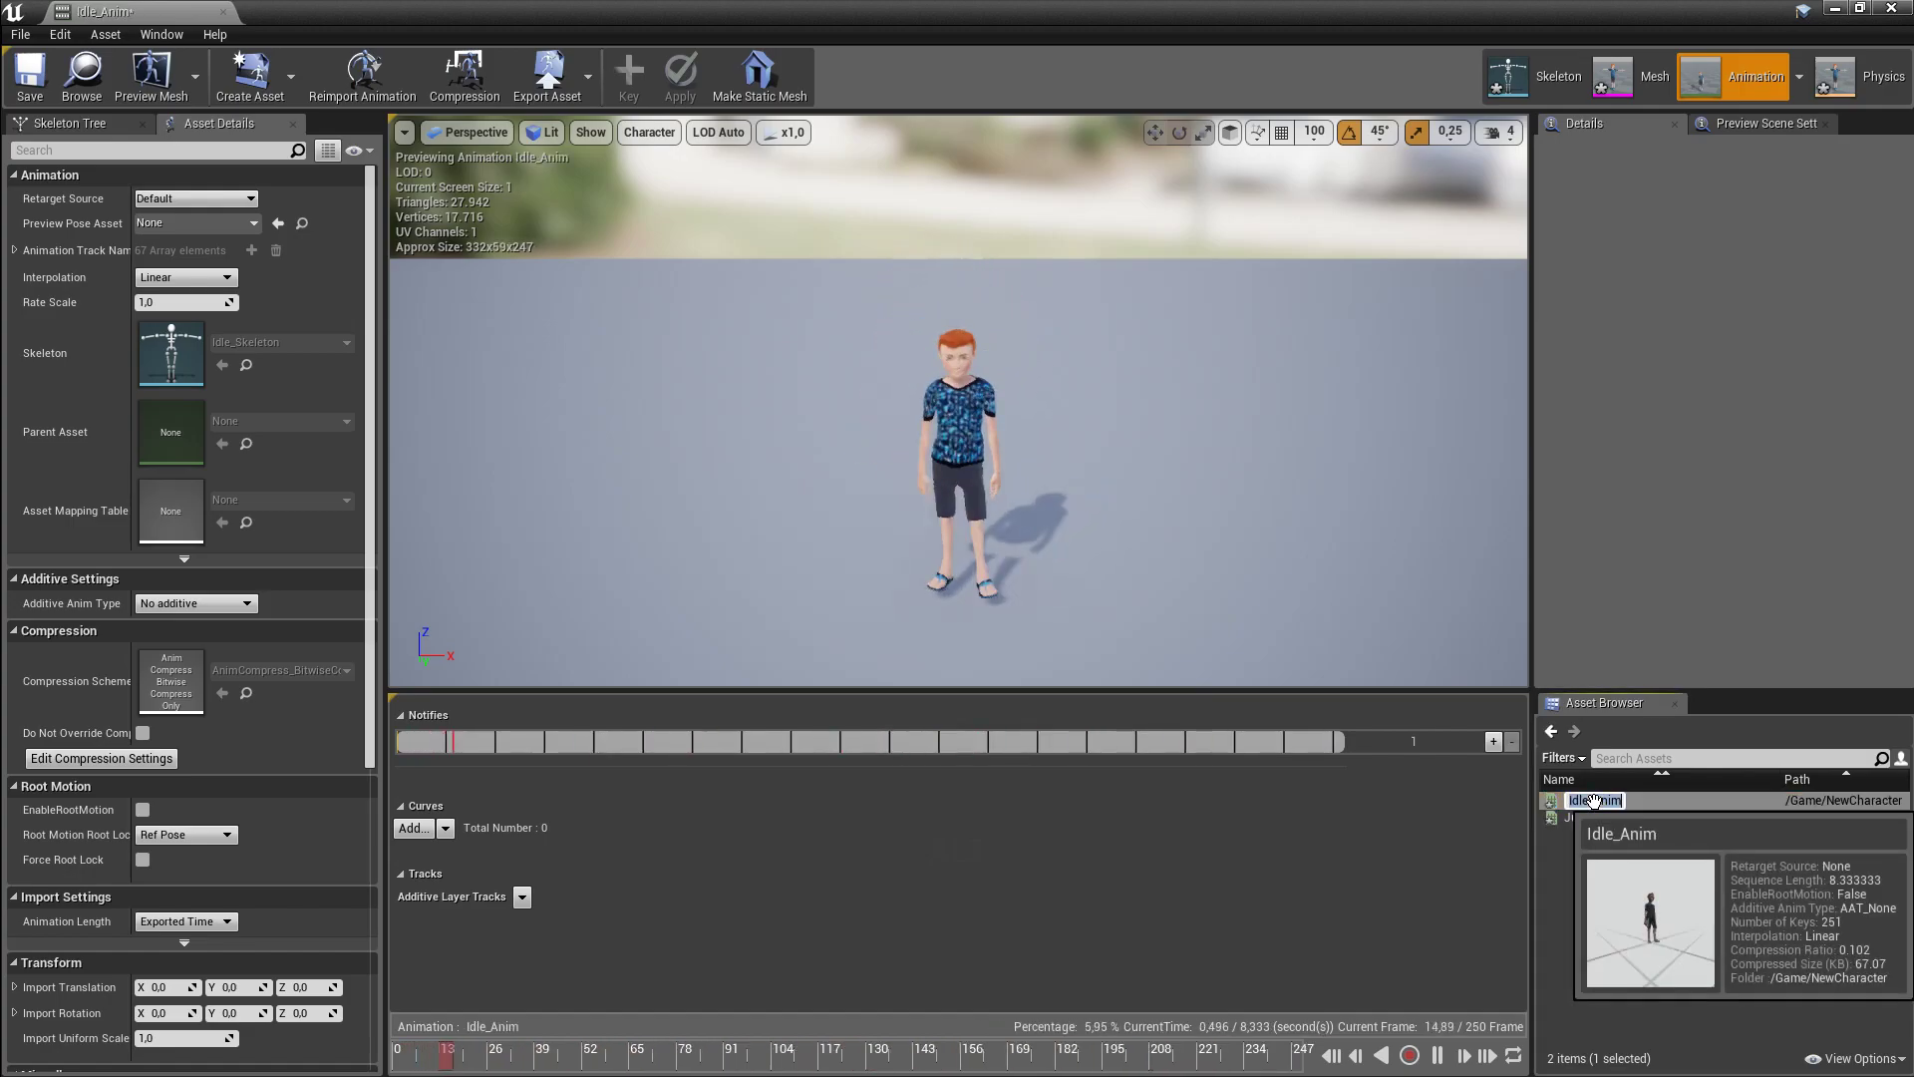
pyautogui.click(1585, 815)
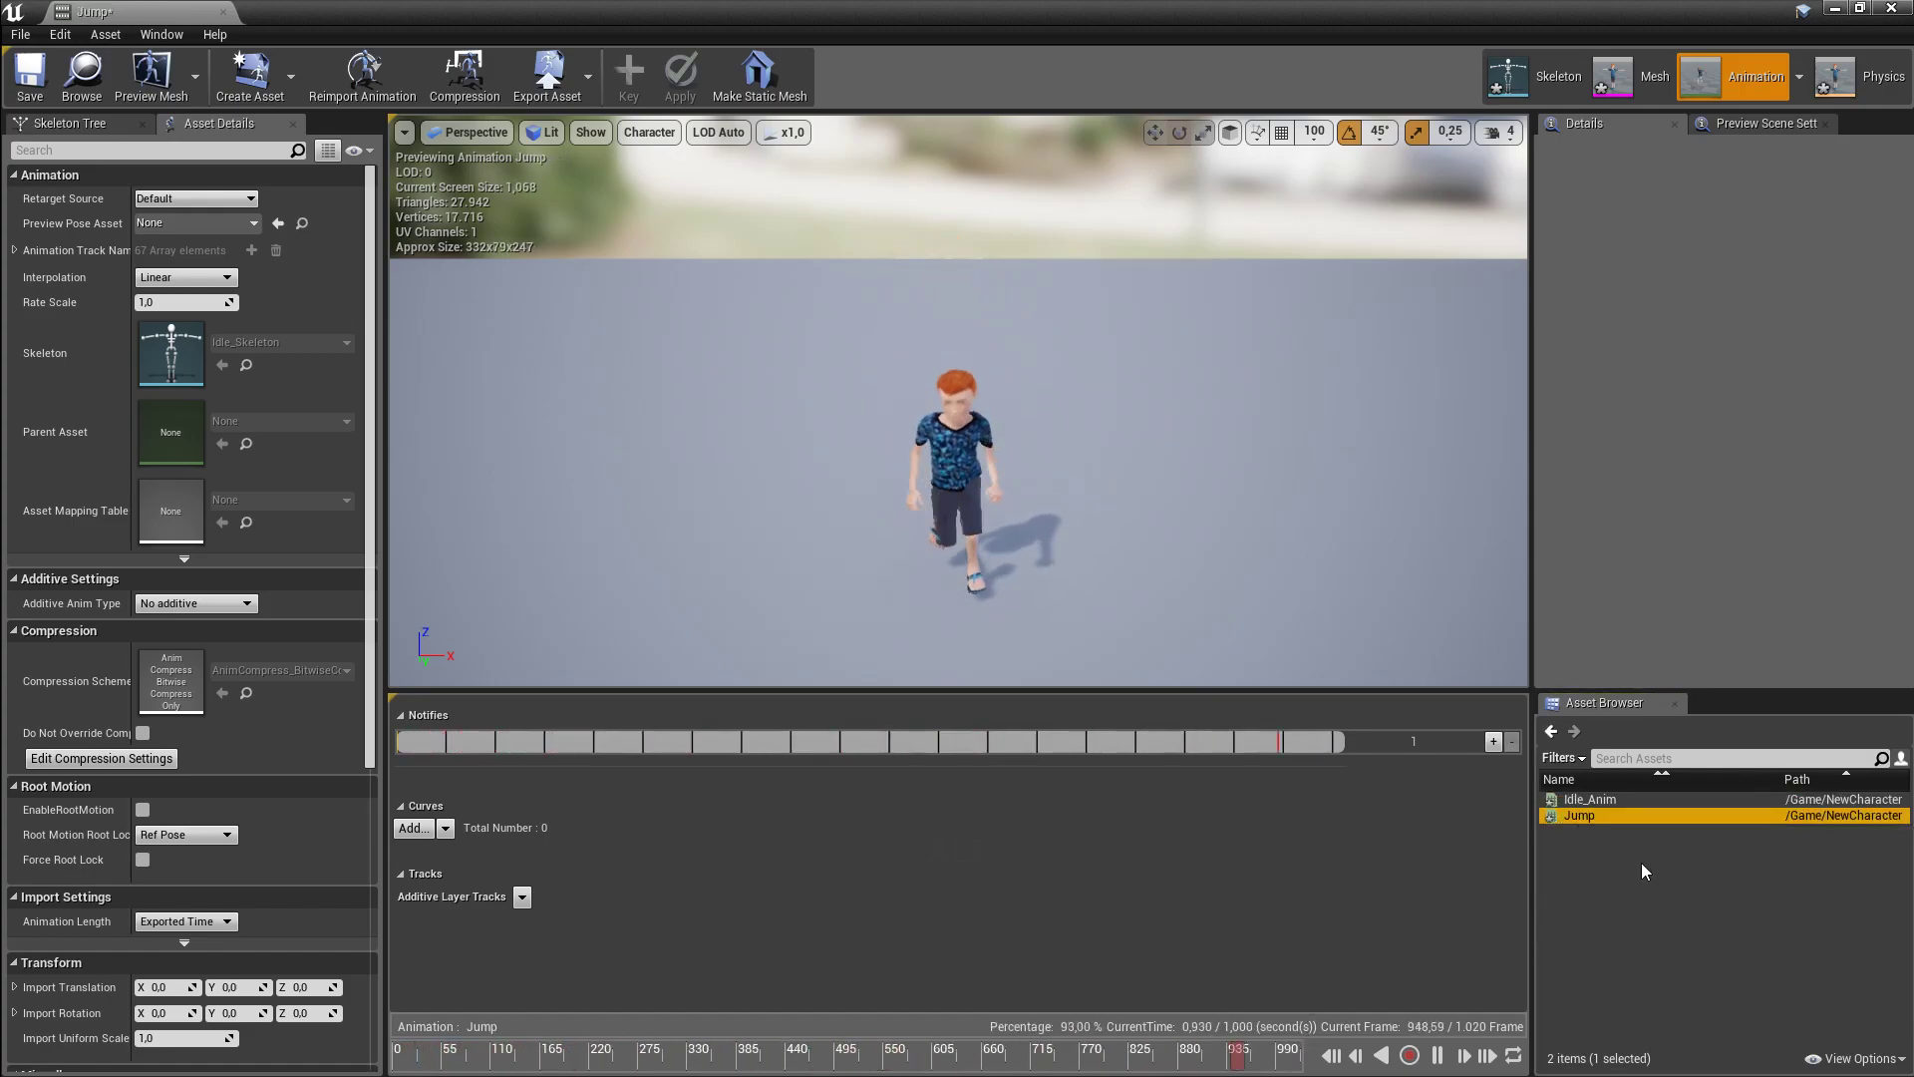
pyautogui.click(222, 13)
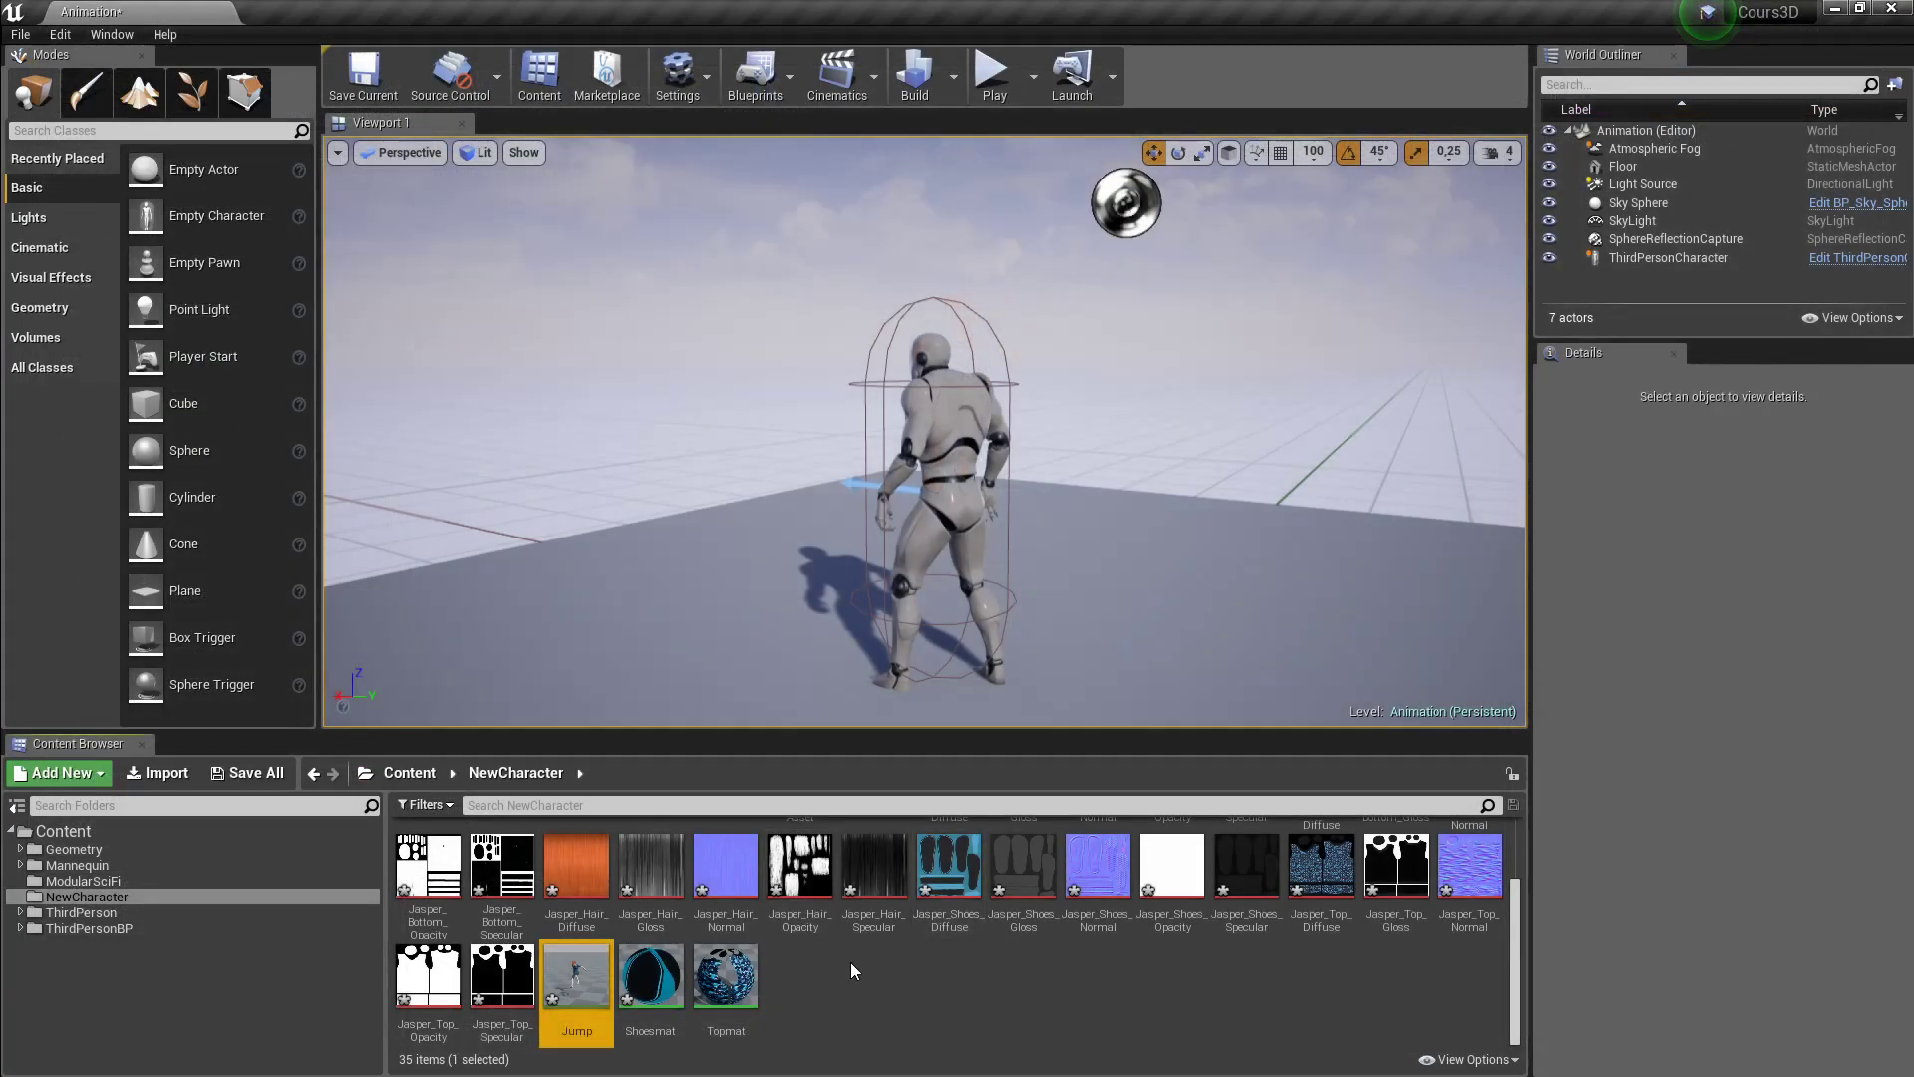
# - Import the Running file into NewCharacter as animation only, with Import Mesh off and Idle_Skeleton as the skeleton
pyautogui.hotkey('alt', 'Tab')
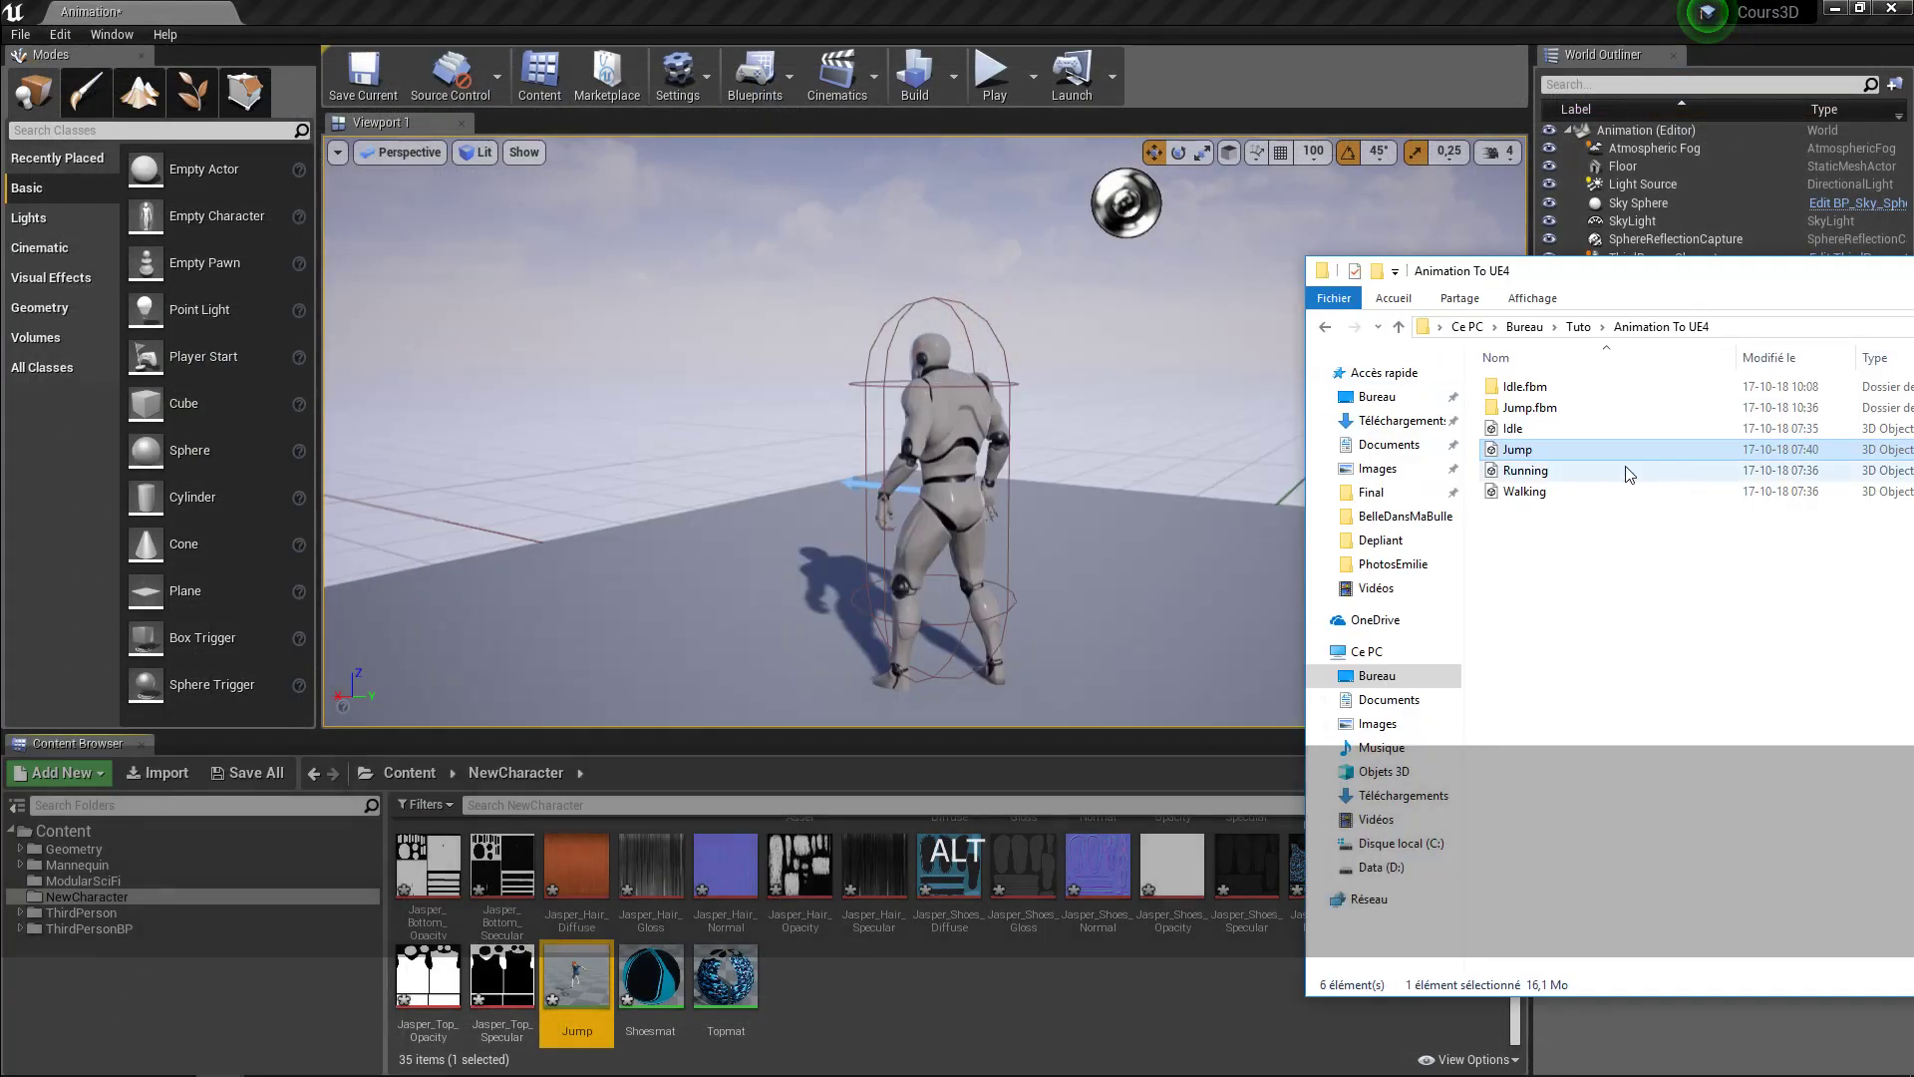
pyautogui.moveTo(1546, 471); pyautogui.dragTo(1011, 893)
pyautogui.moveTo(881, 977); pyautogui.dragTo(872, 979)
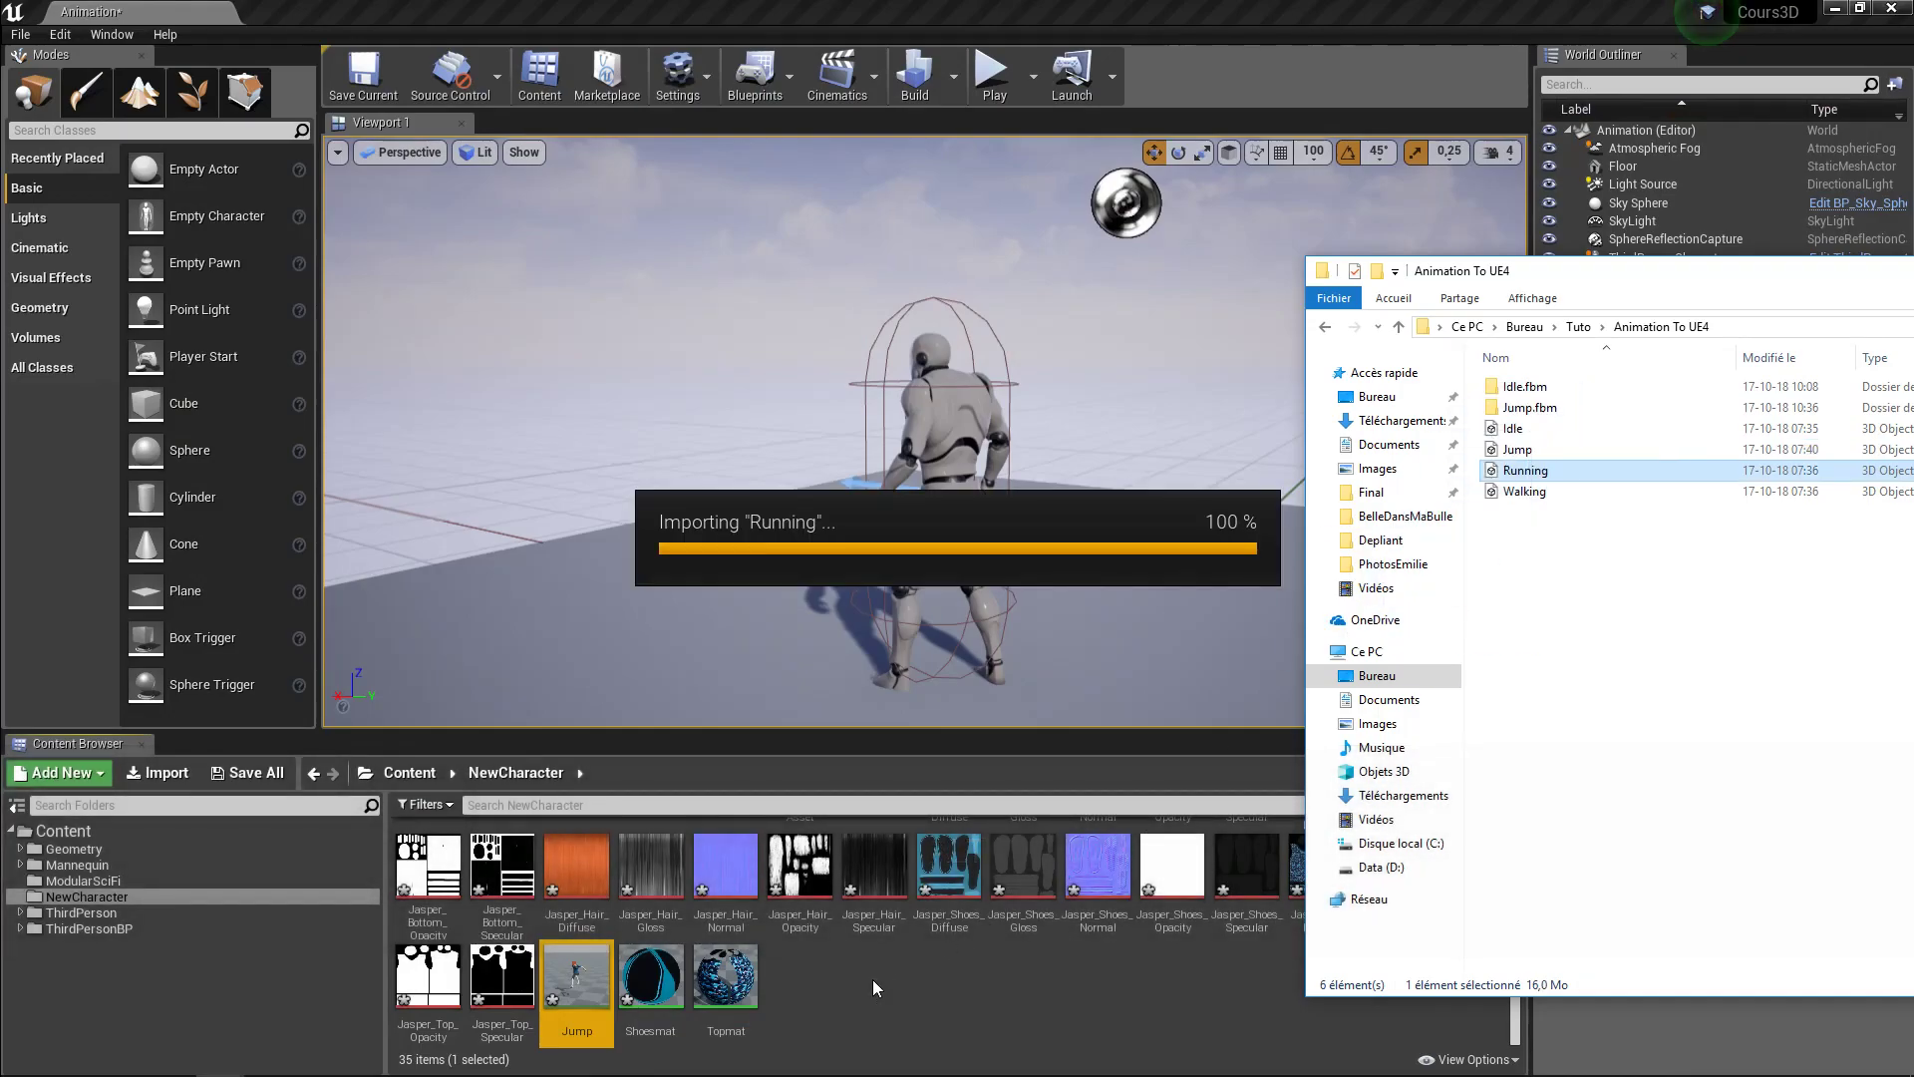
pyautogui.click(911, 312)
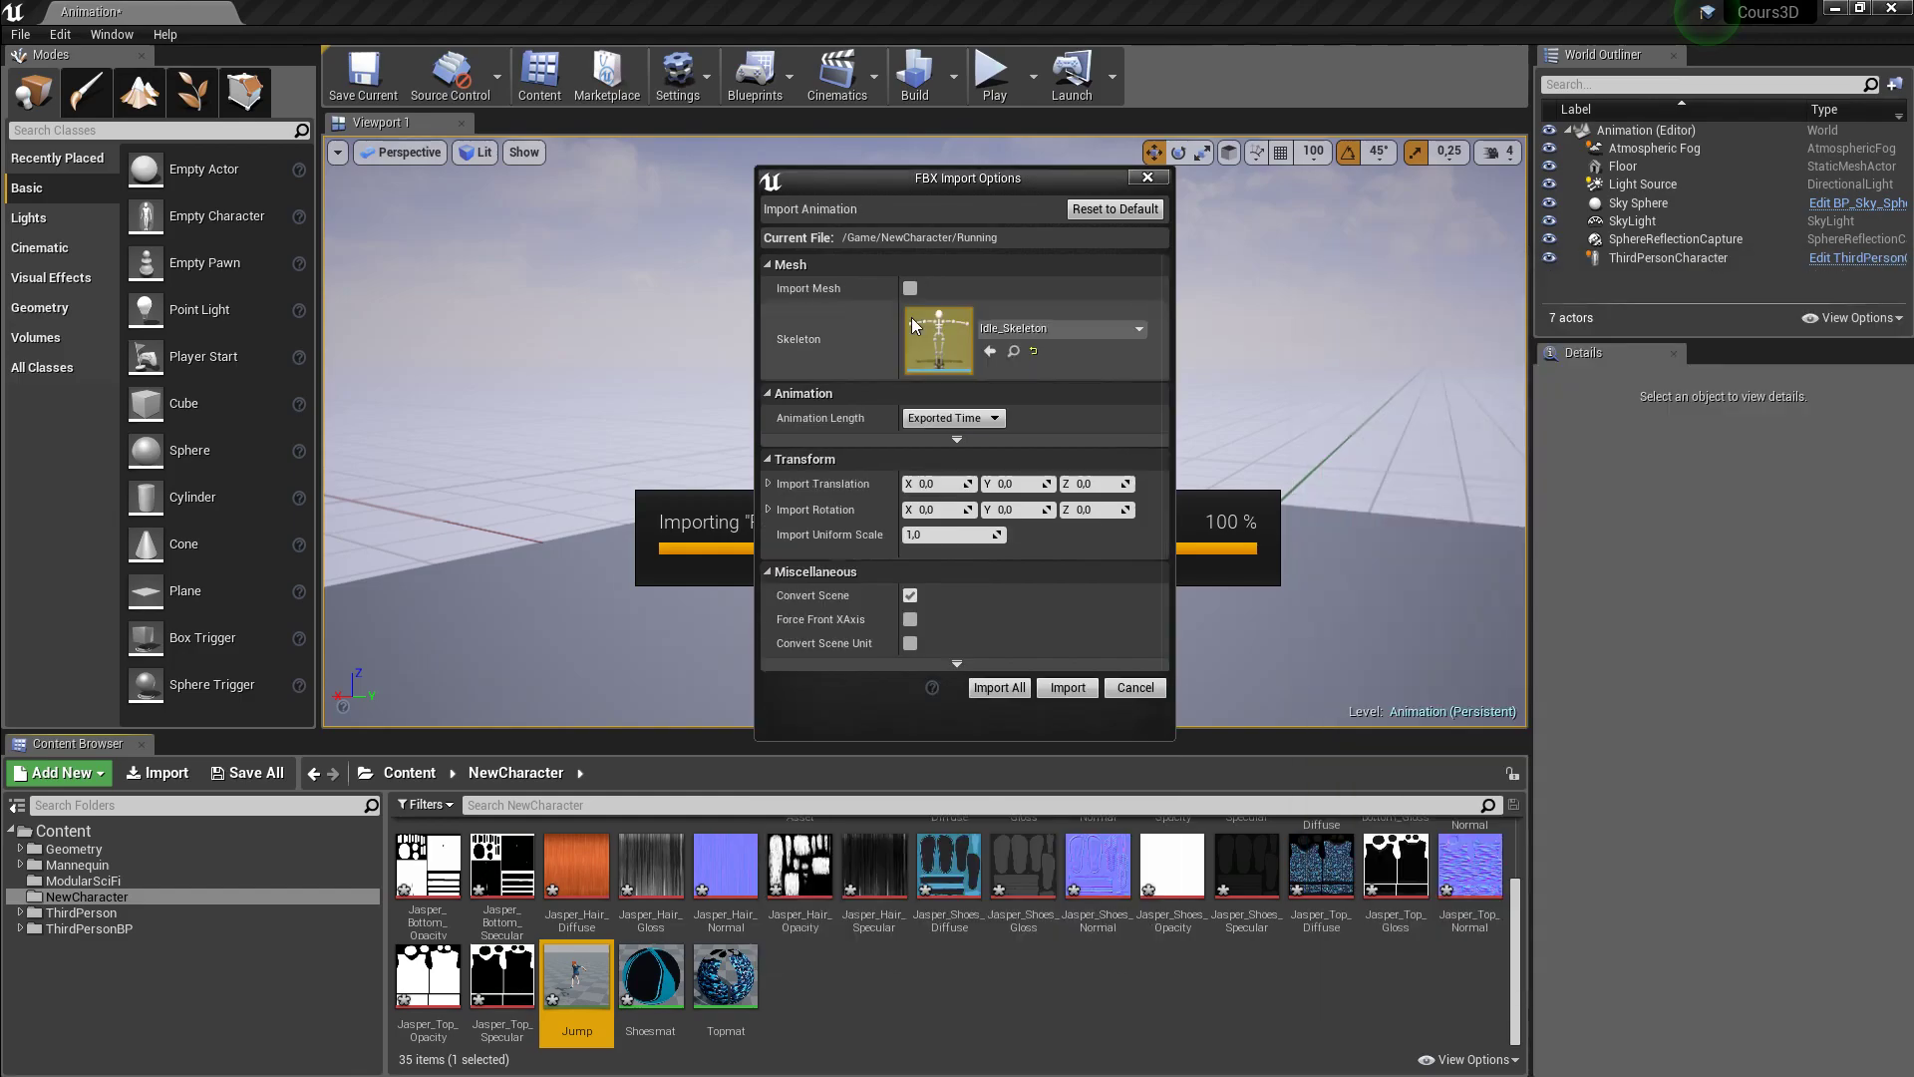
pyautogui.click(1064, 686)
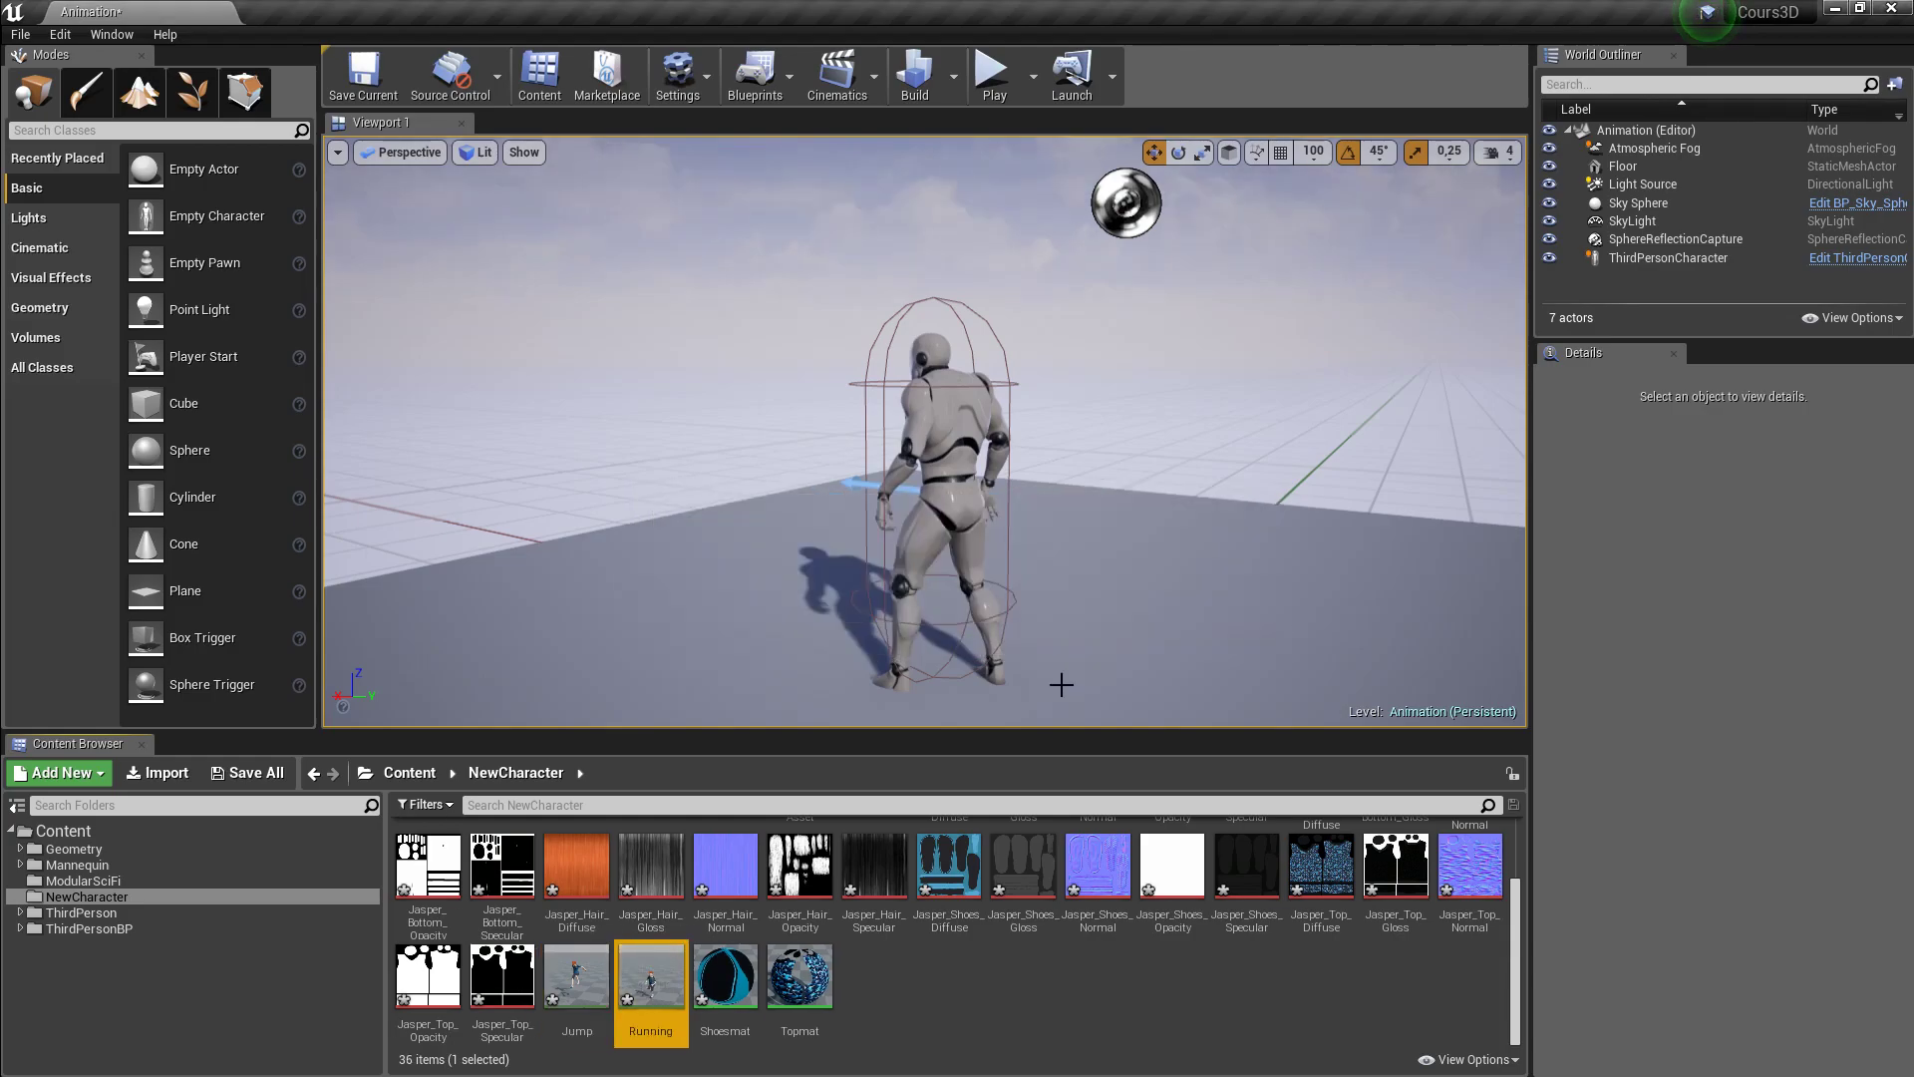
# - Import the Walking file into NewCharacter on Idle_Skeleton, with Import Mesh off
pyautogui.hotkey('alt', 'Tab')
pyautogui.moveTo(1525, 511); pyautogui.dragTo(929, 1013)
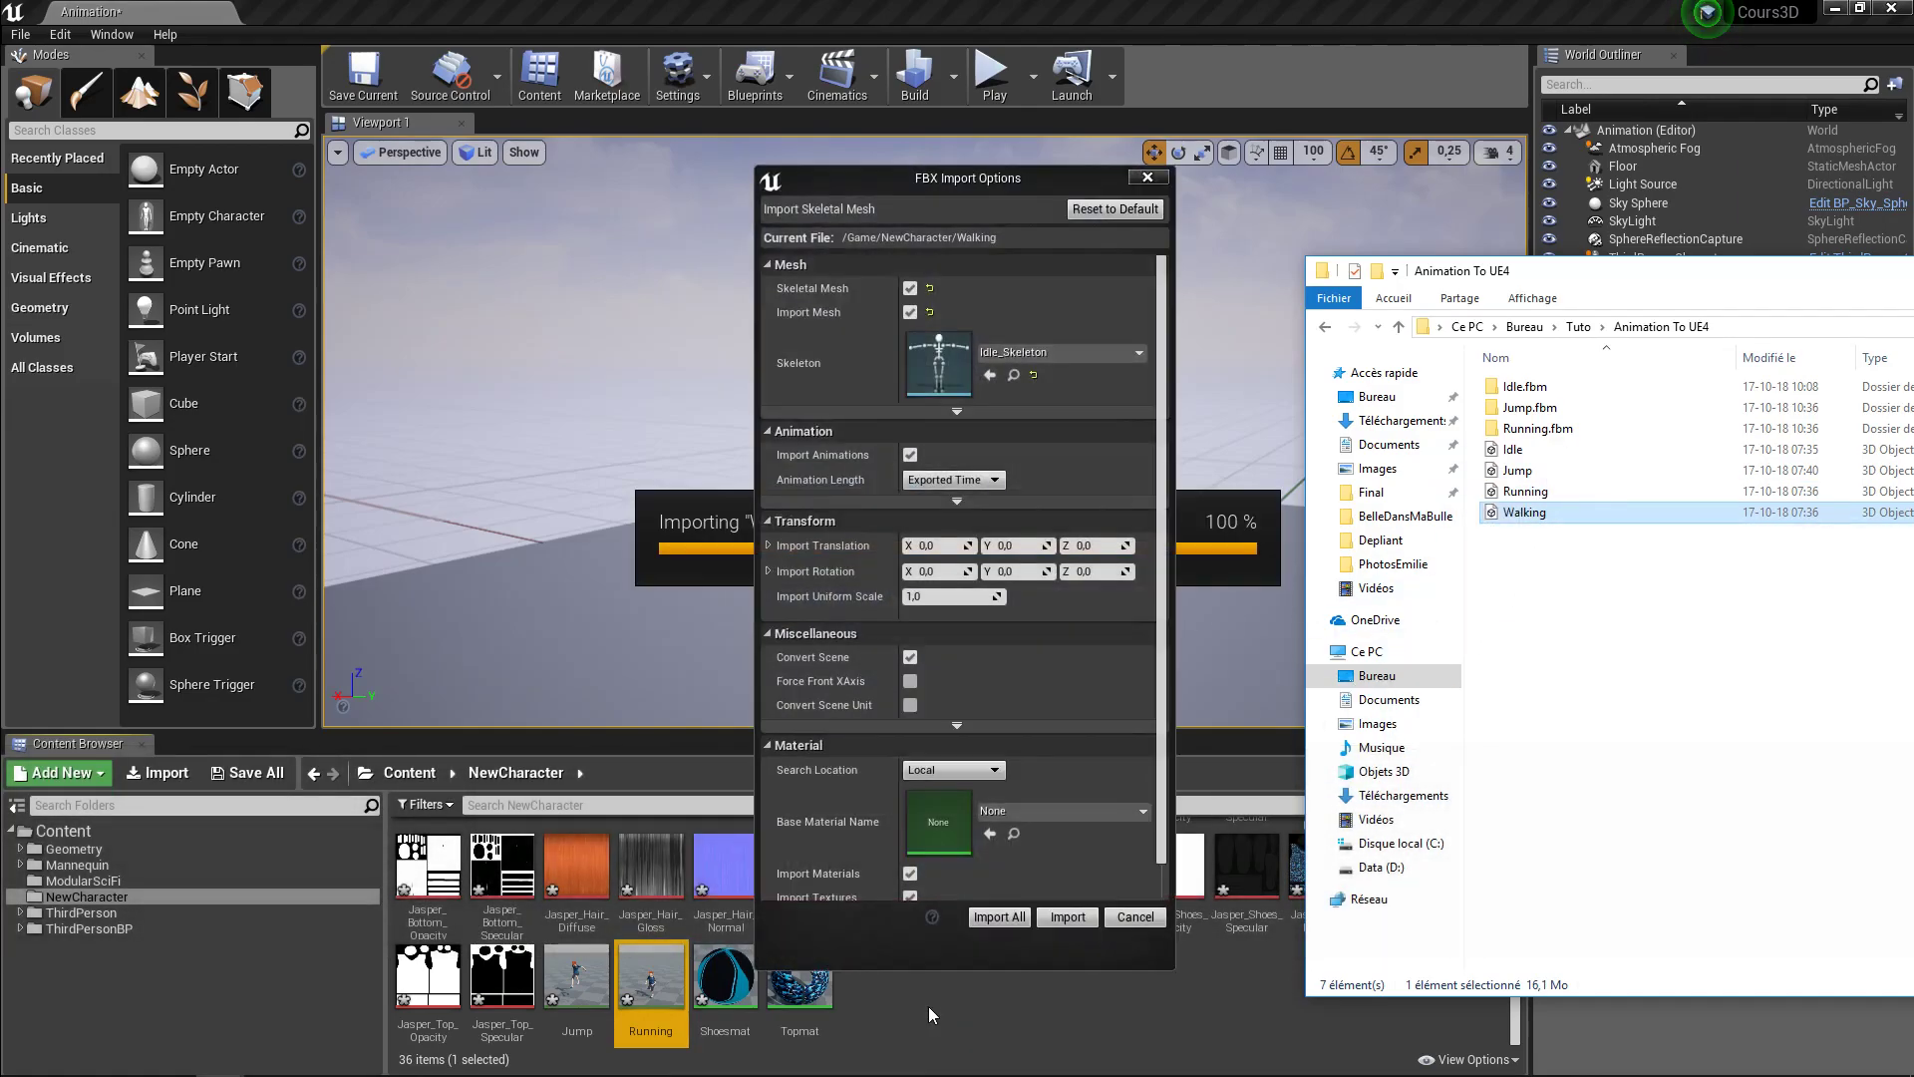
pyautogui.click(911, 315)
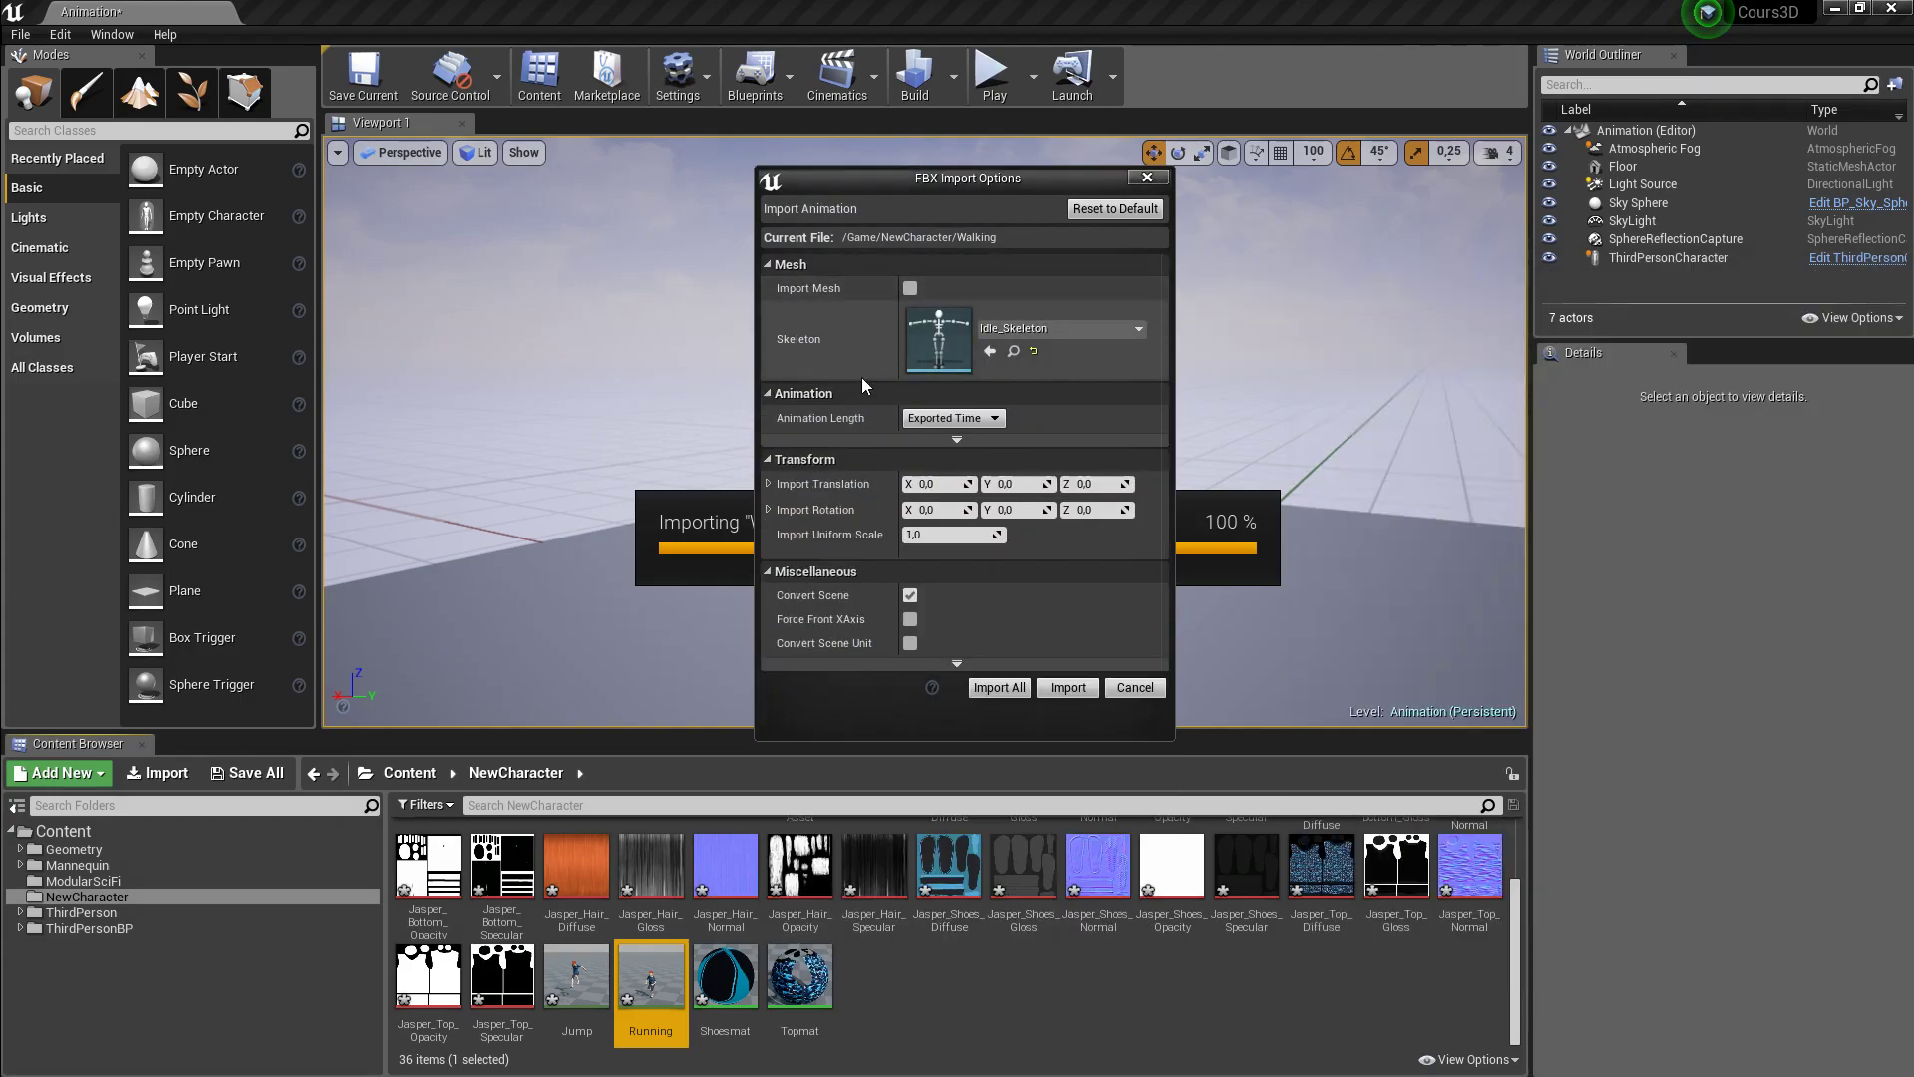
pyautogui.click(1058, 687)
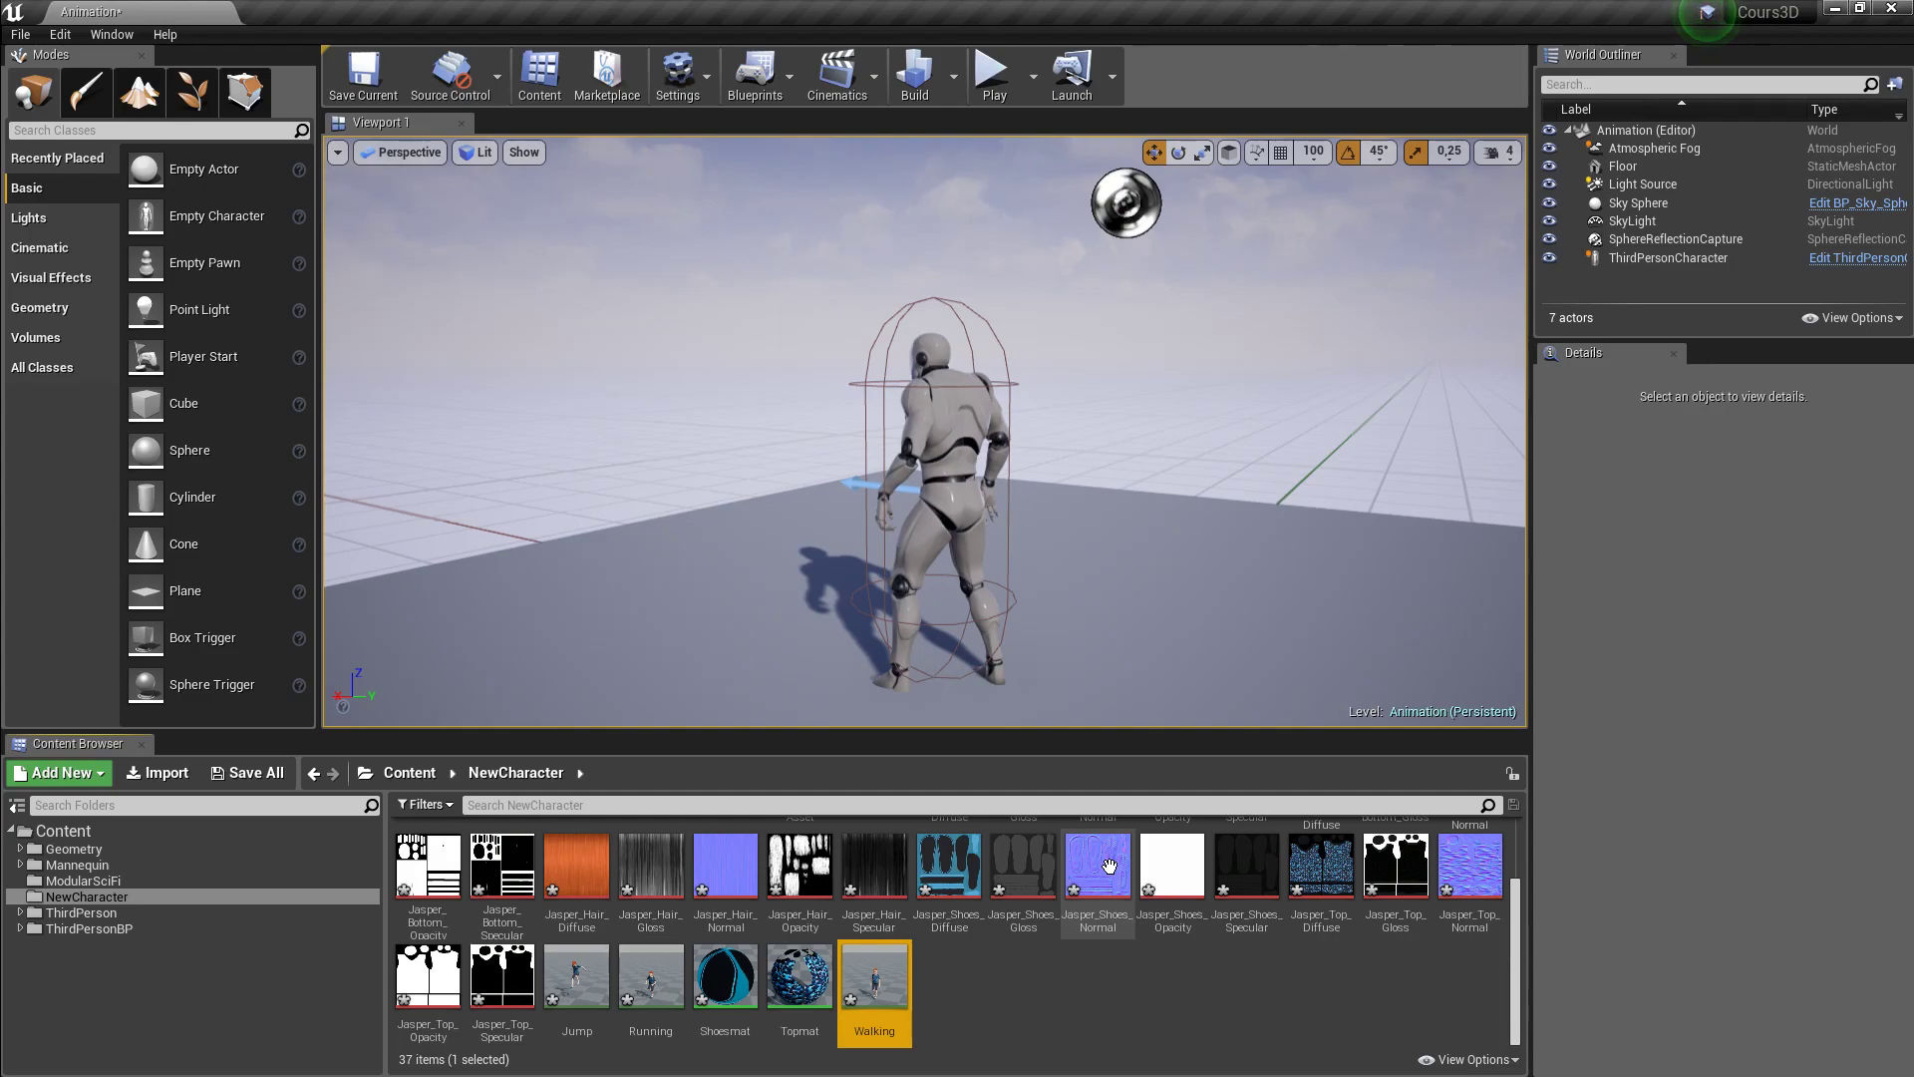
# - Open the Walking animation and review it along with Running, Jump and Idle_Anim on the character from closer up
pyautogui.doubleClick(876, 995)
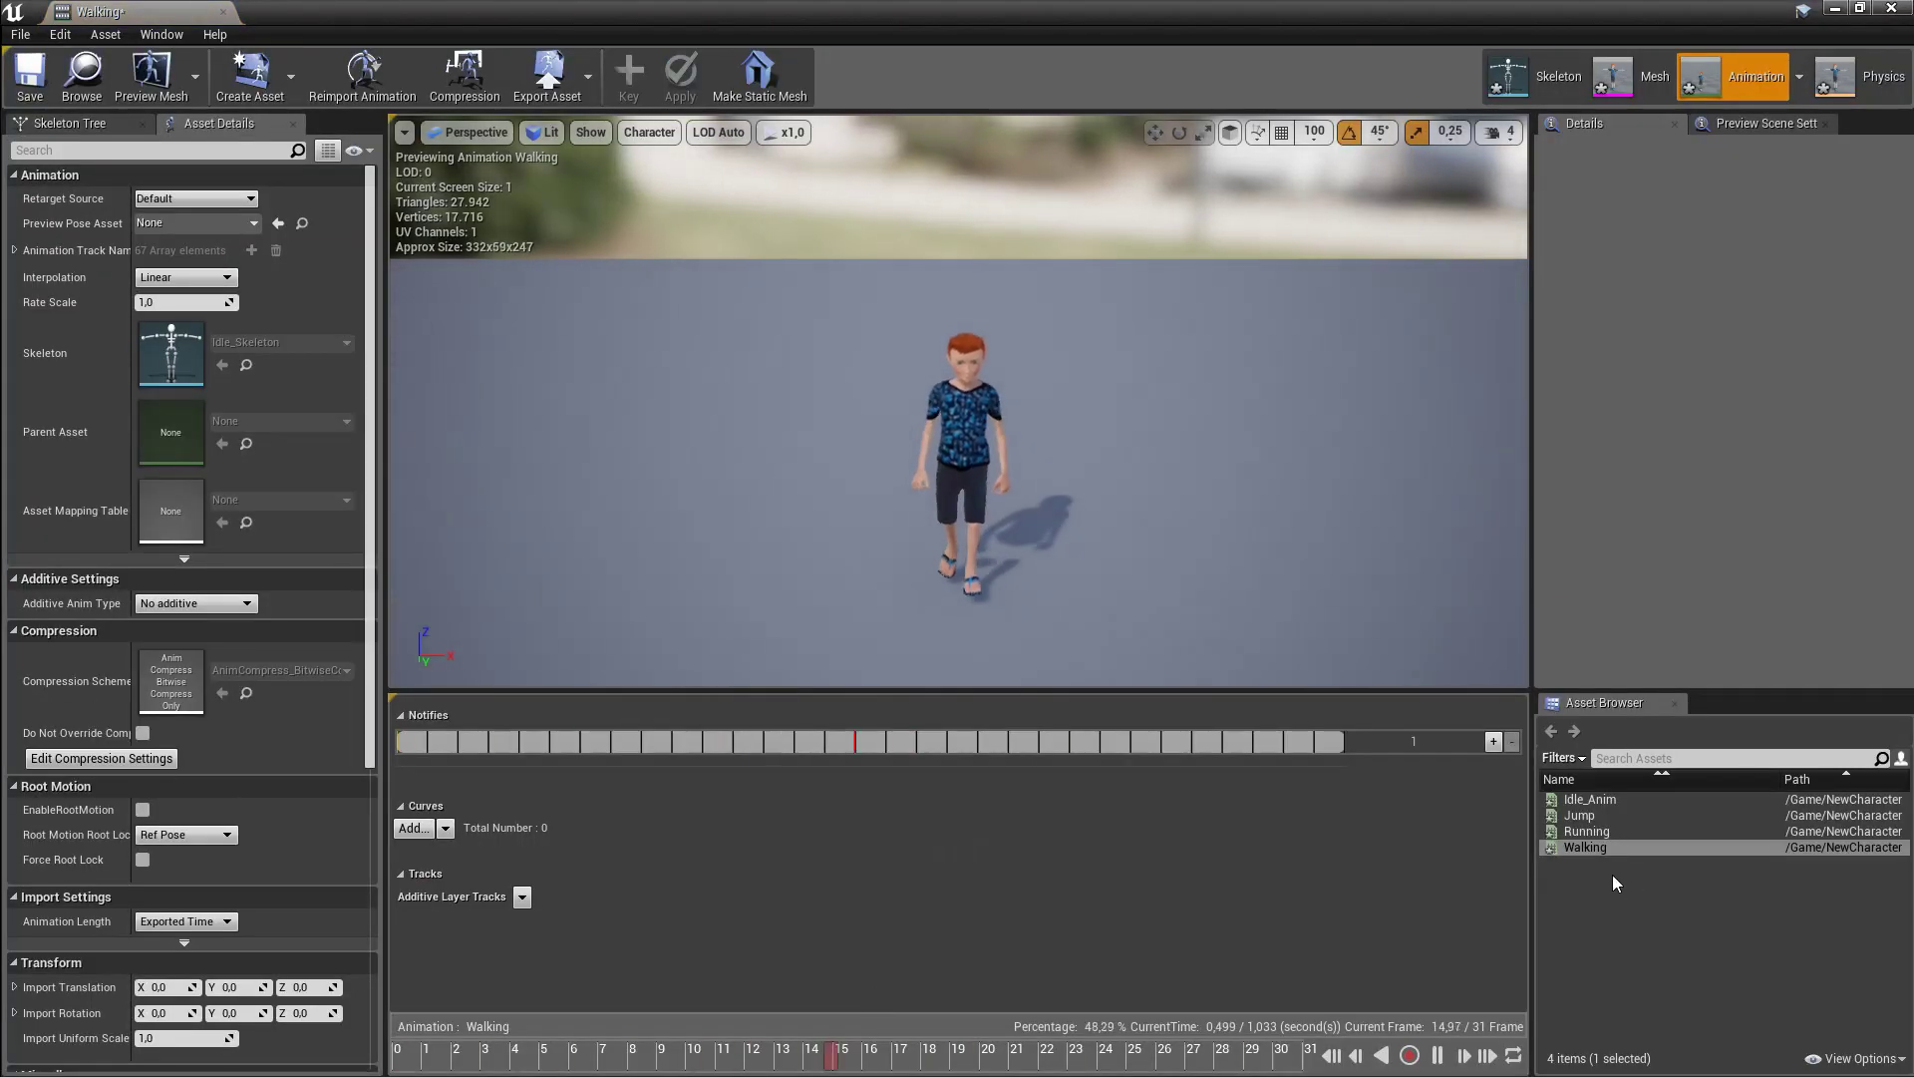
pyautogui.scroll(2, 969, 505)
pyautogui.moveTo(969, 505); pyautogui.dragTo(1037, 538, button='right')
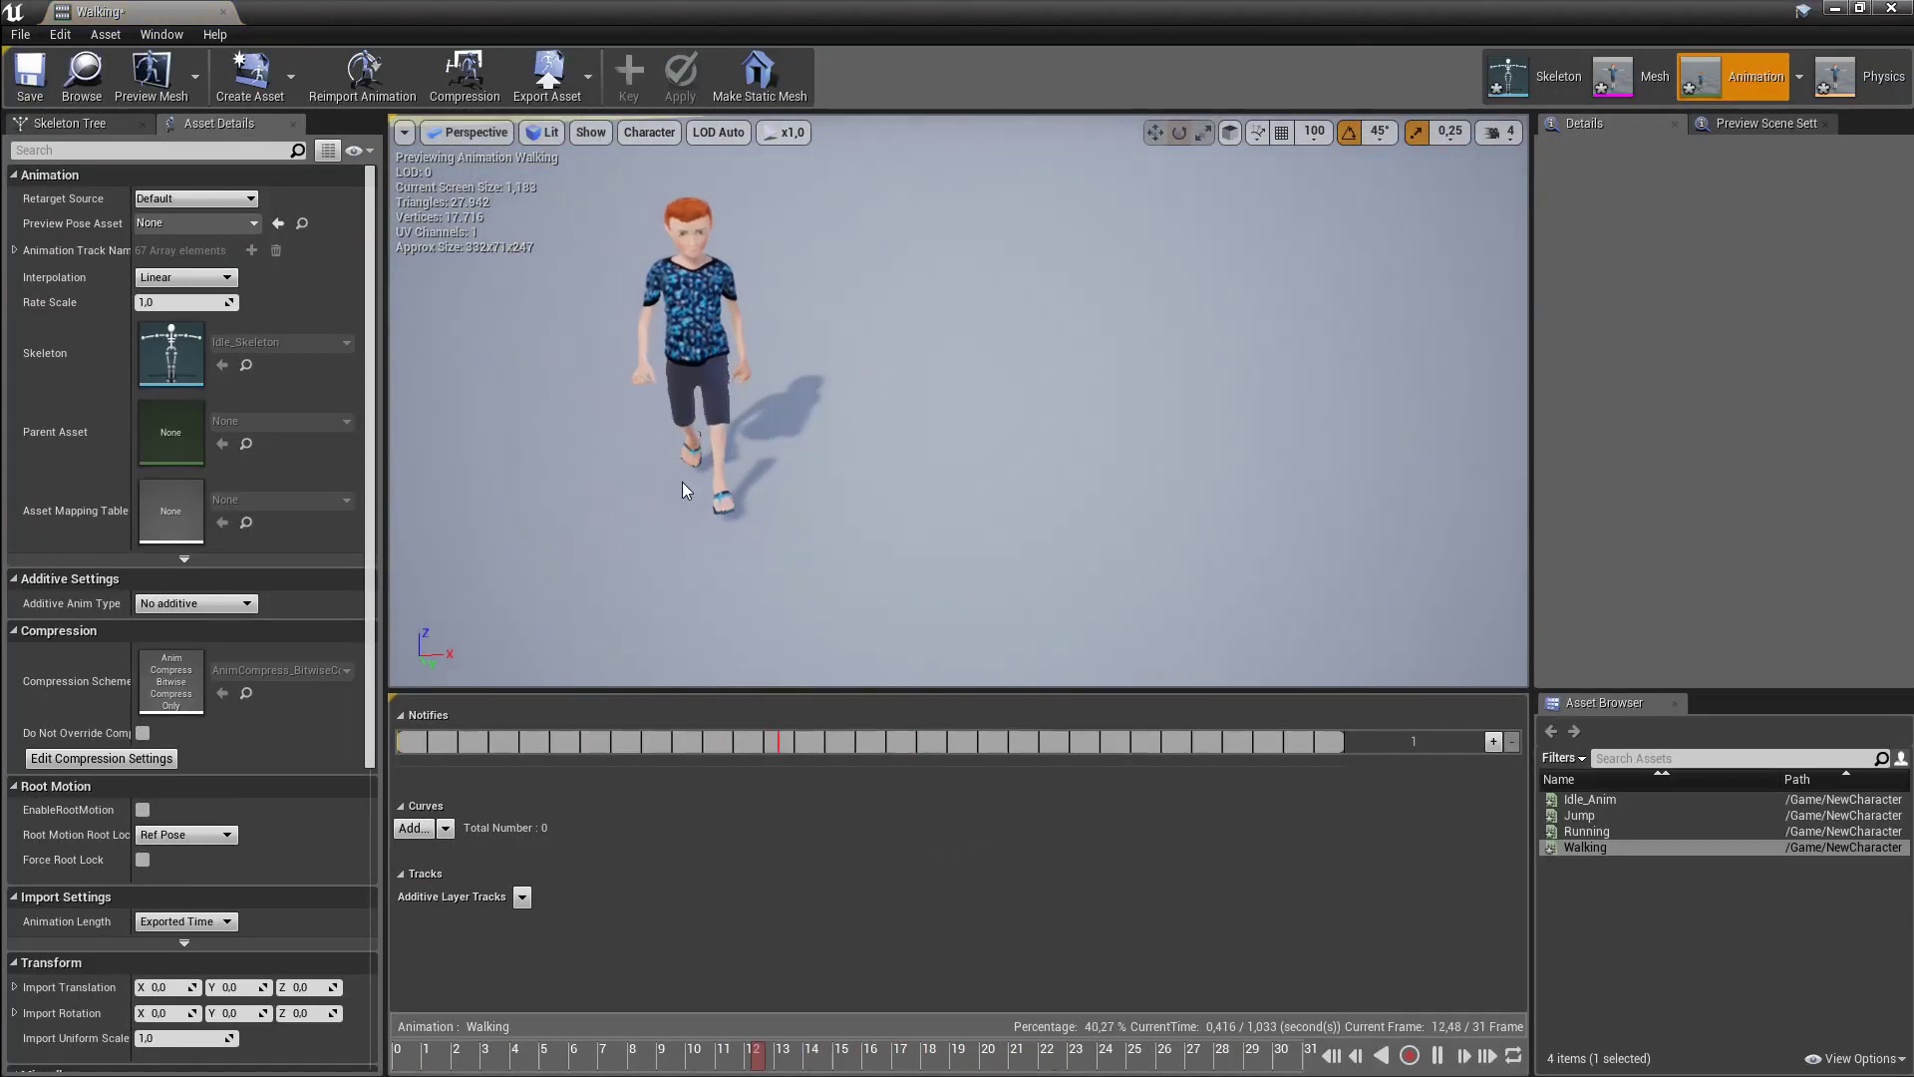
pyautogui.click(1587, 830)
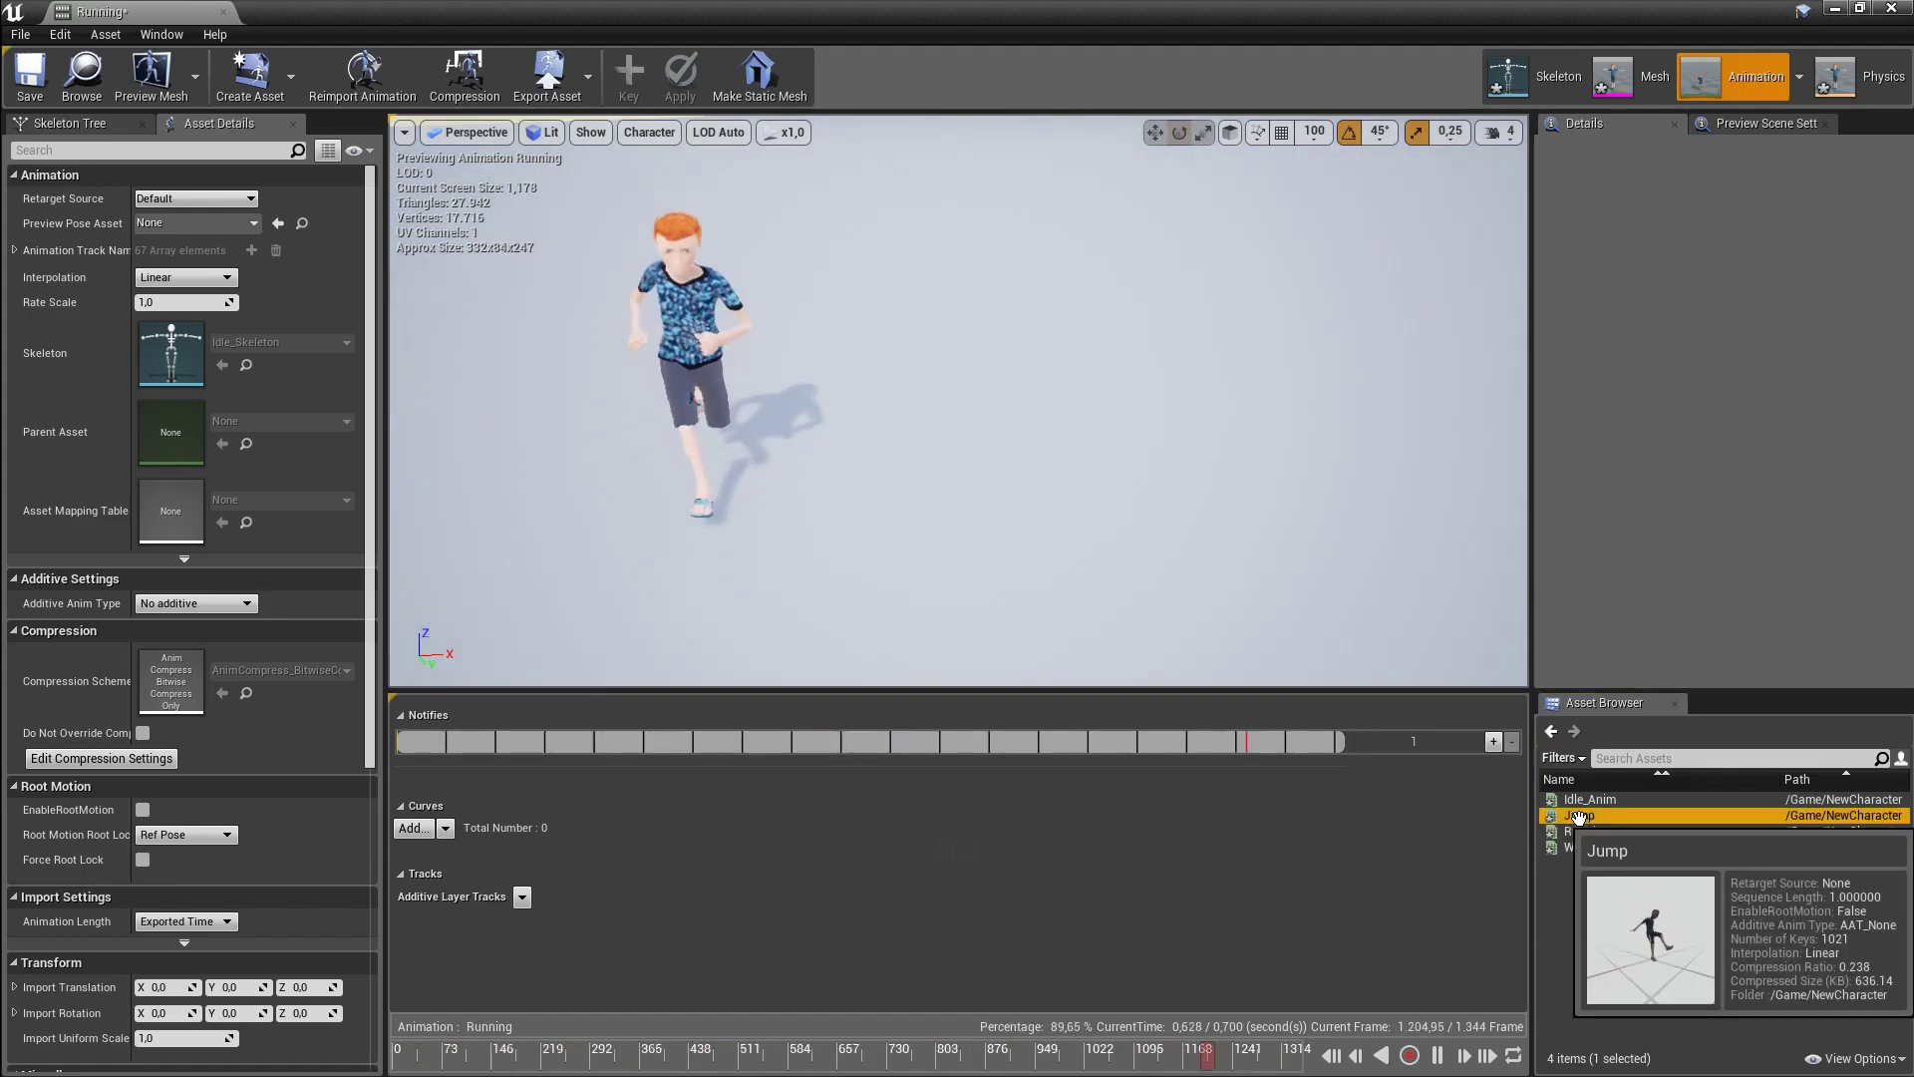
pyautogui.click(1578, 815)
pyautogui.press('Left')
pyautogui.press('Up')
pyautogui.press('Down')
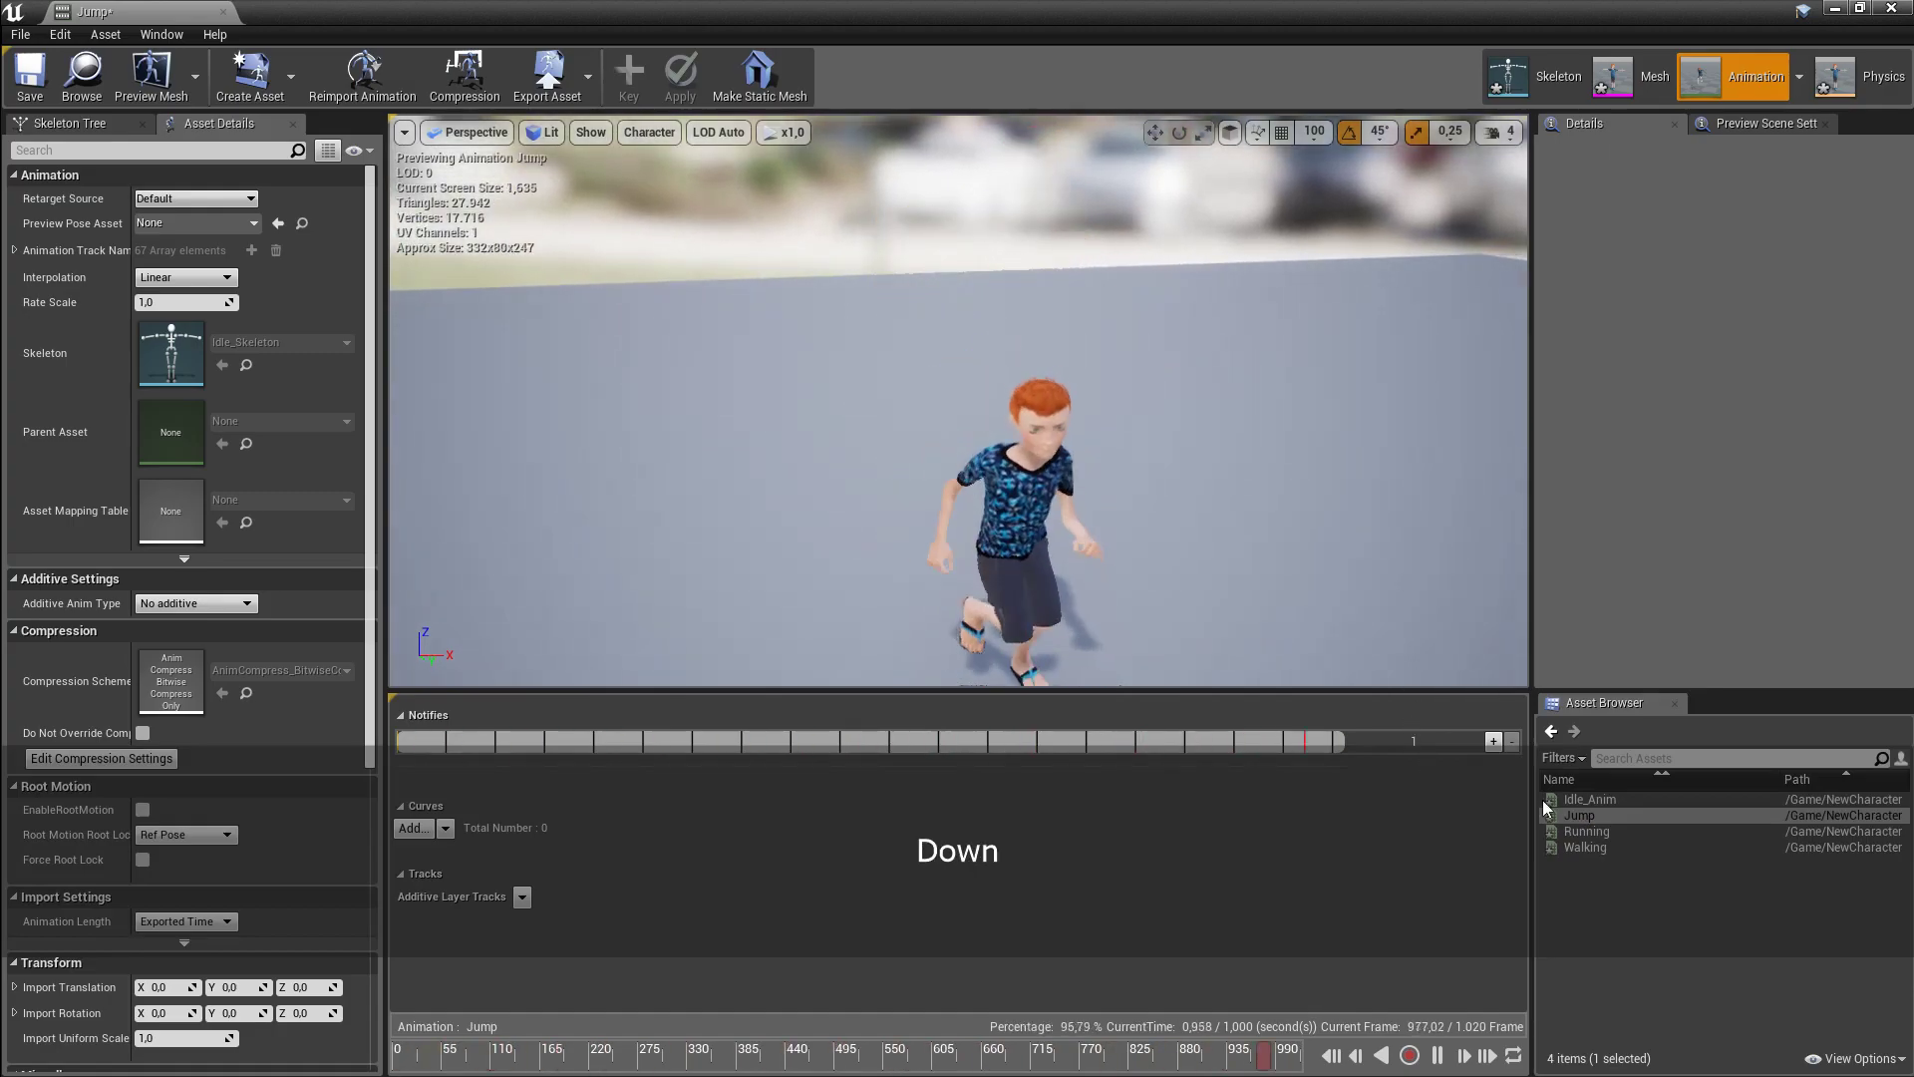
pyautogui.click(1590, 797)
pyautogui.moveTo(1177, 479); pyautogui.dragTo(1170, 508, button='right')
pyautogui.click(1571, 846)
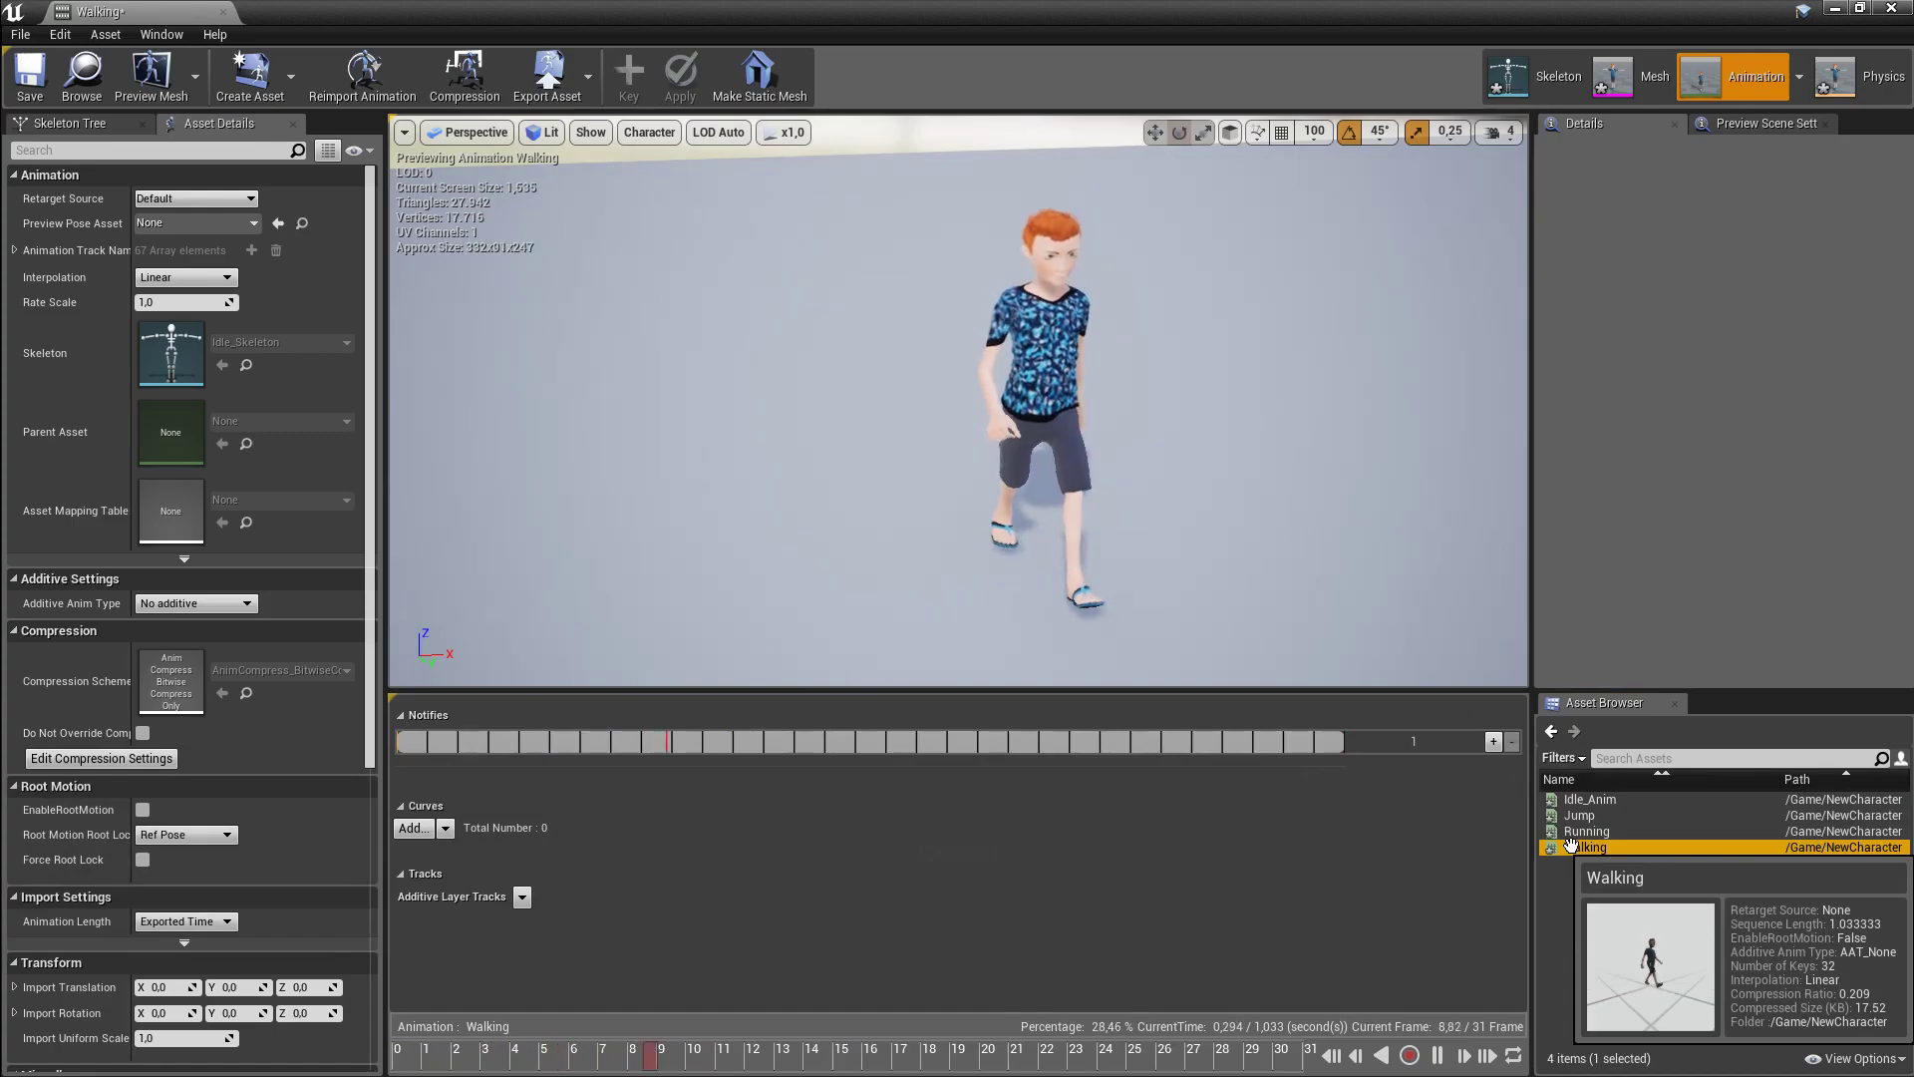
pyautogui.click(1580, 831)
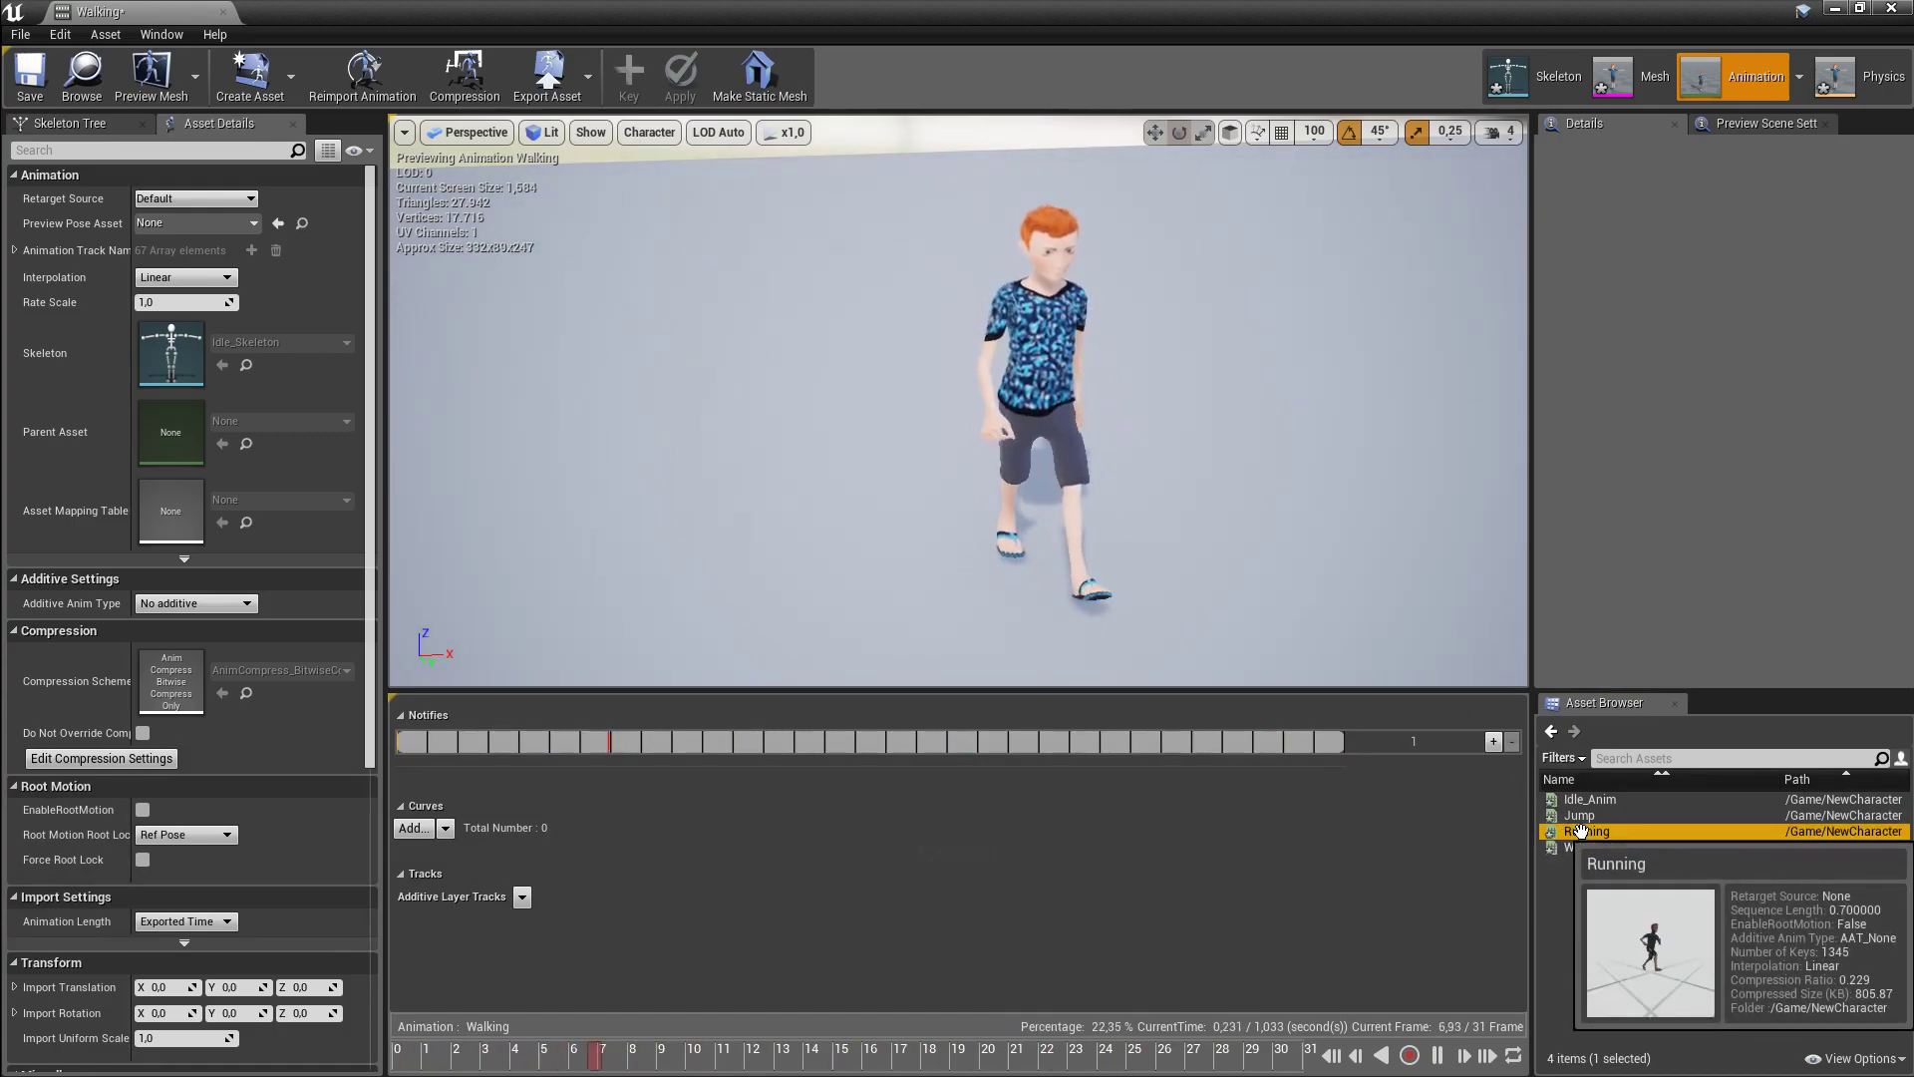
# - Switch to the Jump animation, save it and close the animation editor
pyautogui.click(1580, 815)
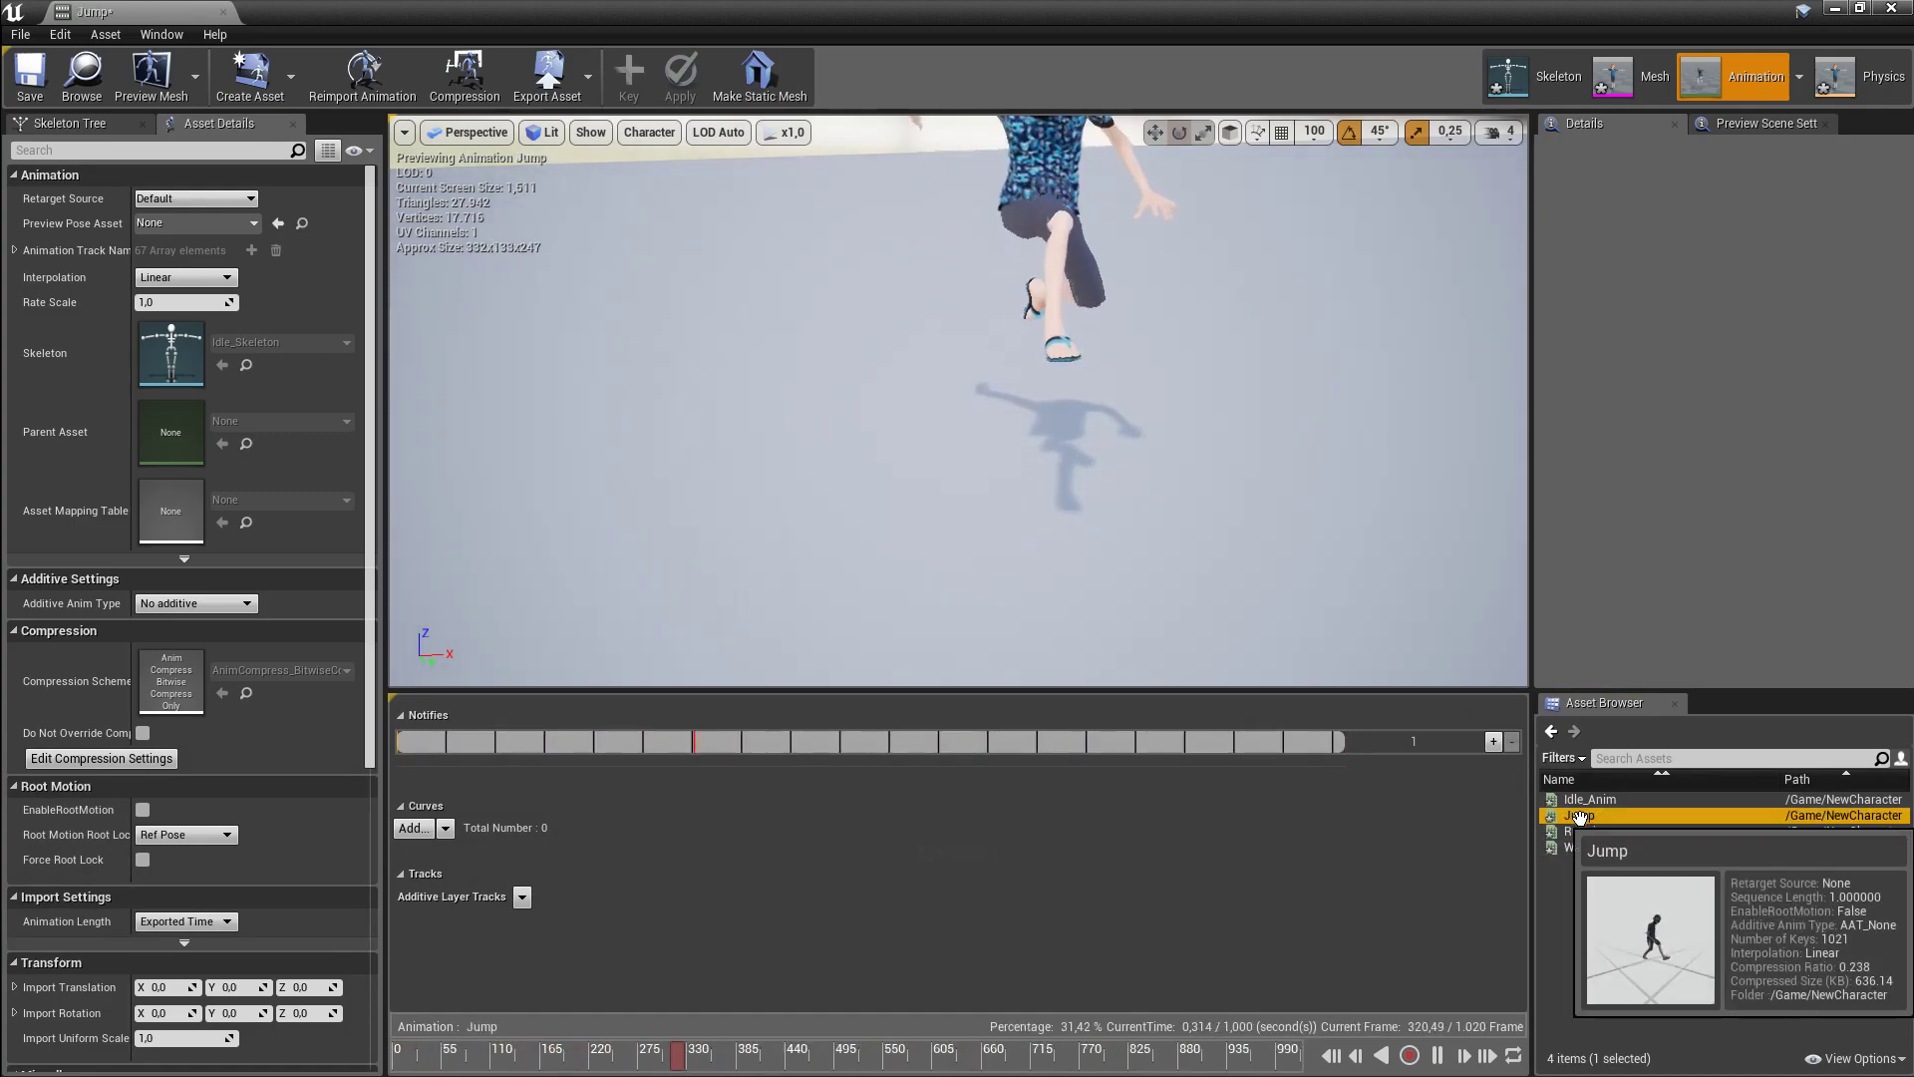
pyautogui.click(42, 100)
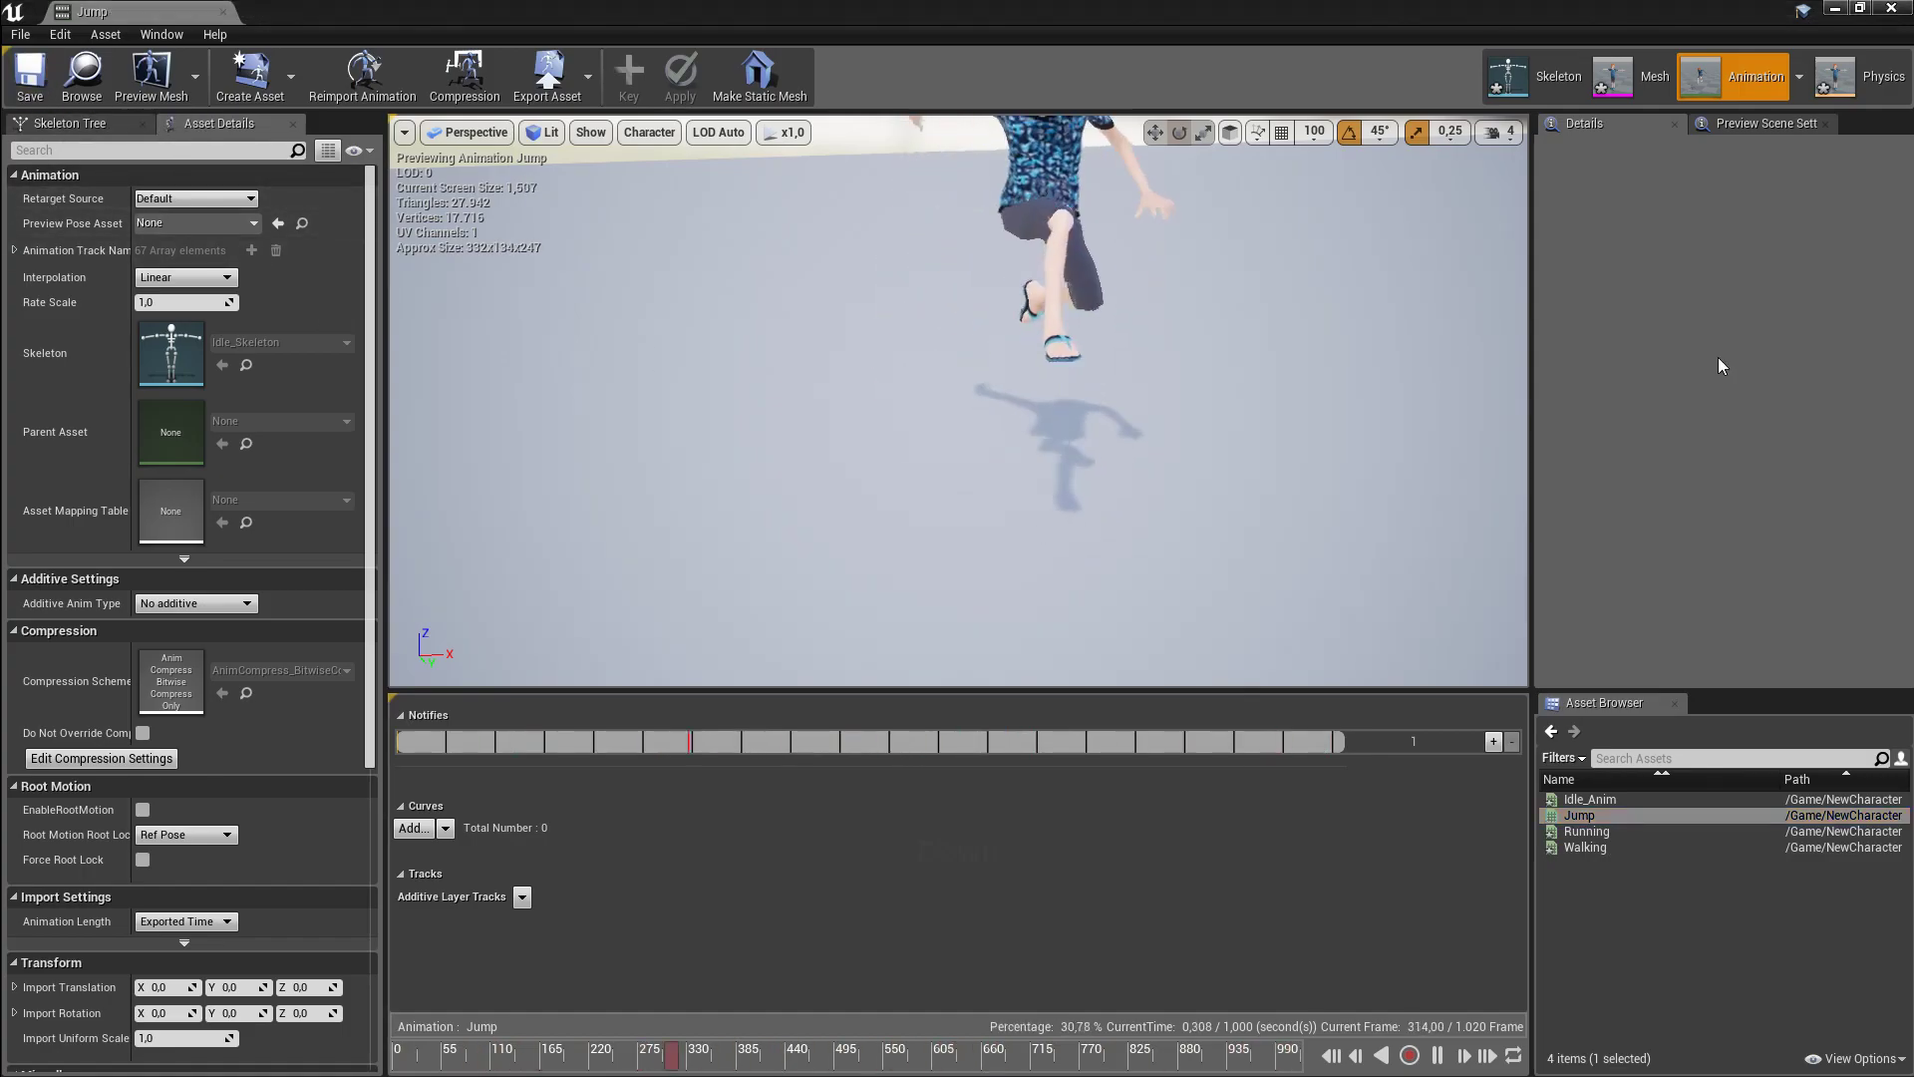
pyautogui.click(1891, 8)
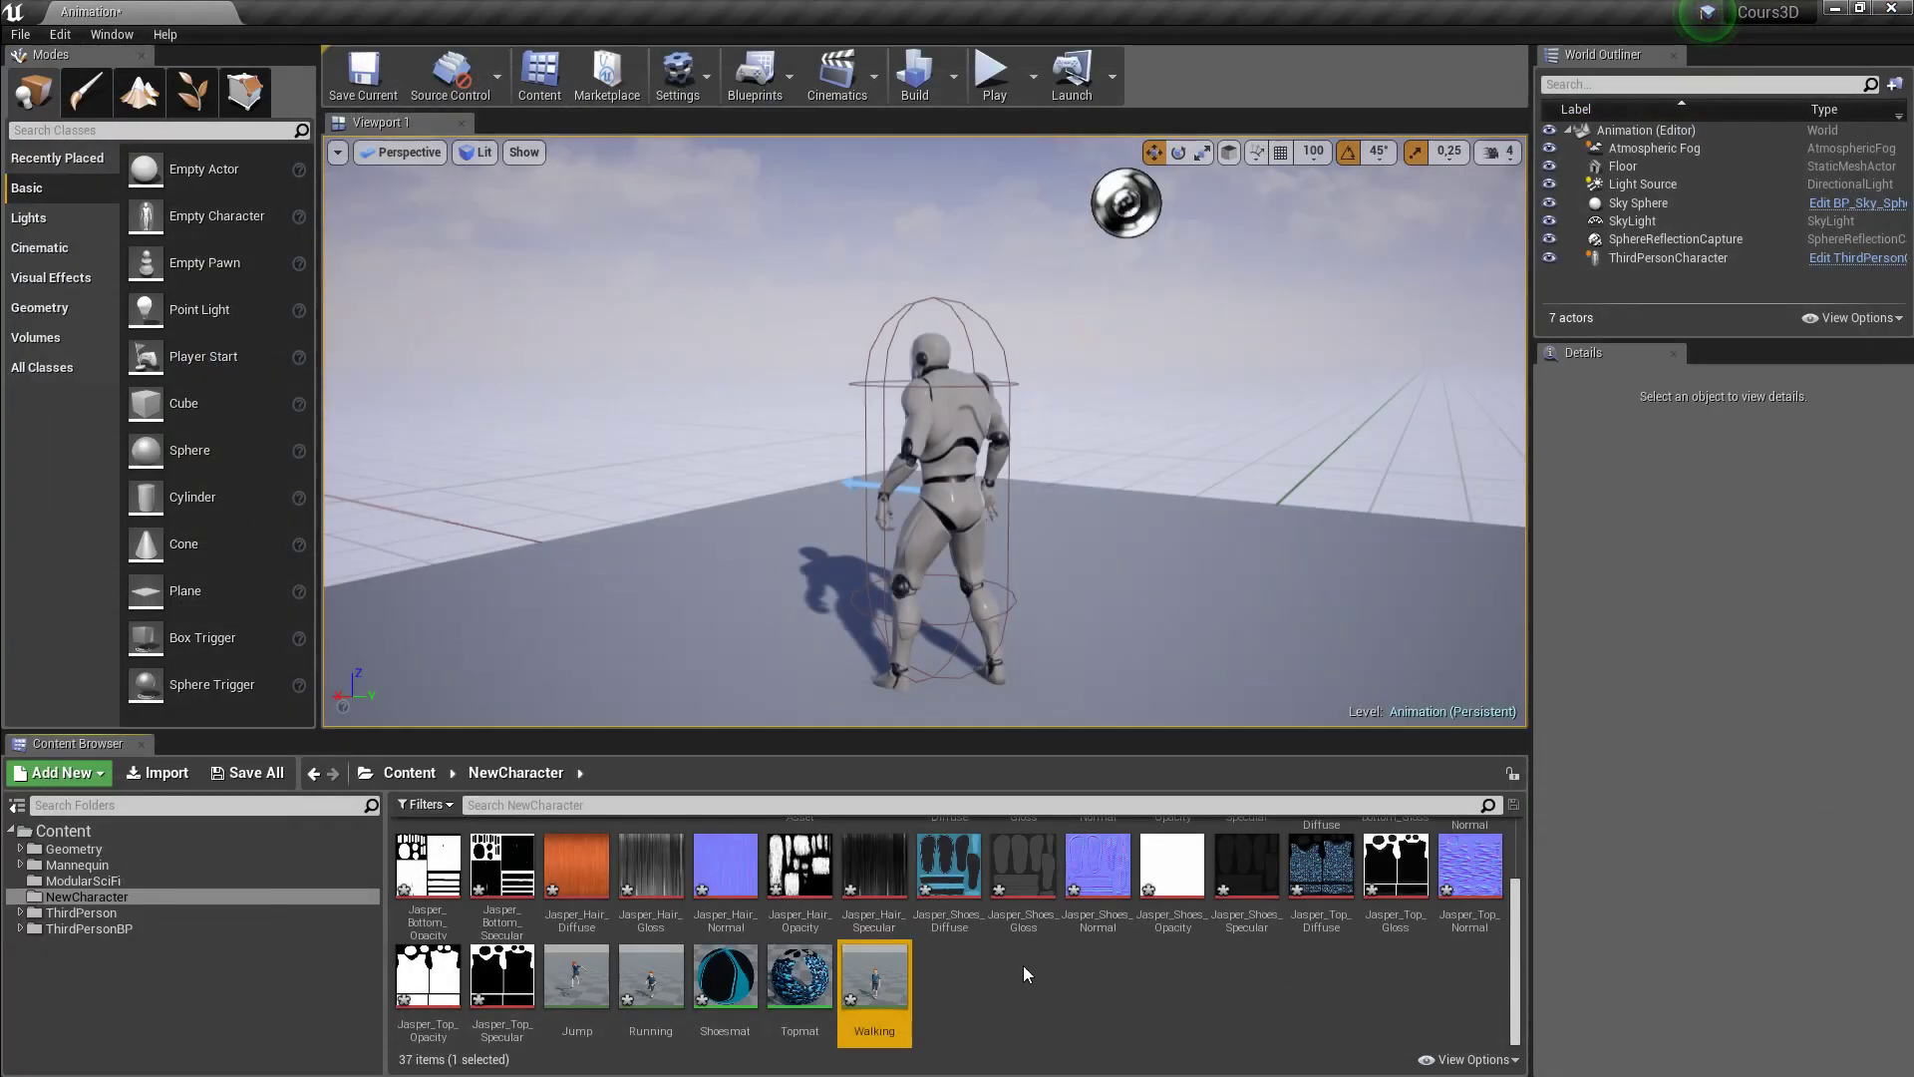
# - Create a folder named Material inside the NewCharacter folder
pyautogui.scroll(1, 1037, 972)
pyautogui.scroll(-1, 1039, 977)
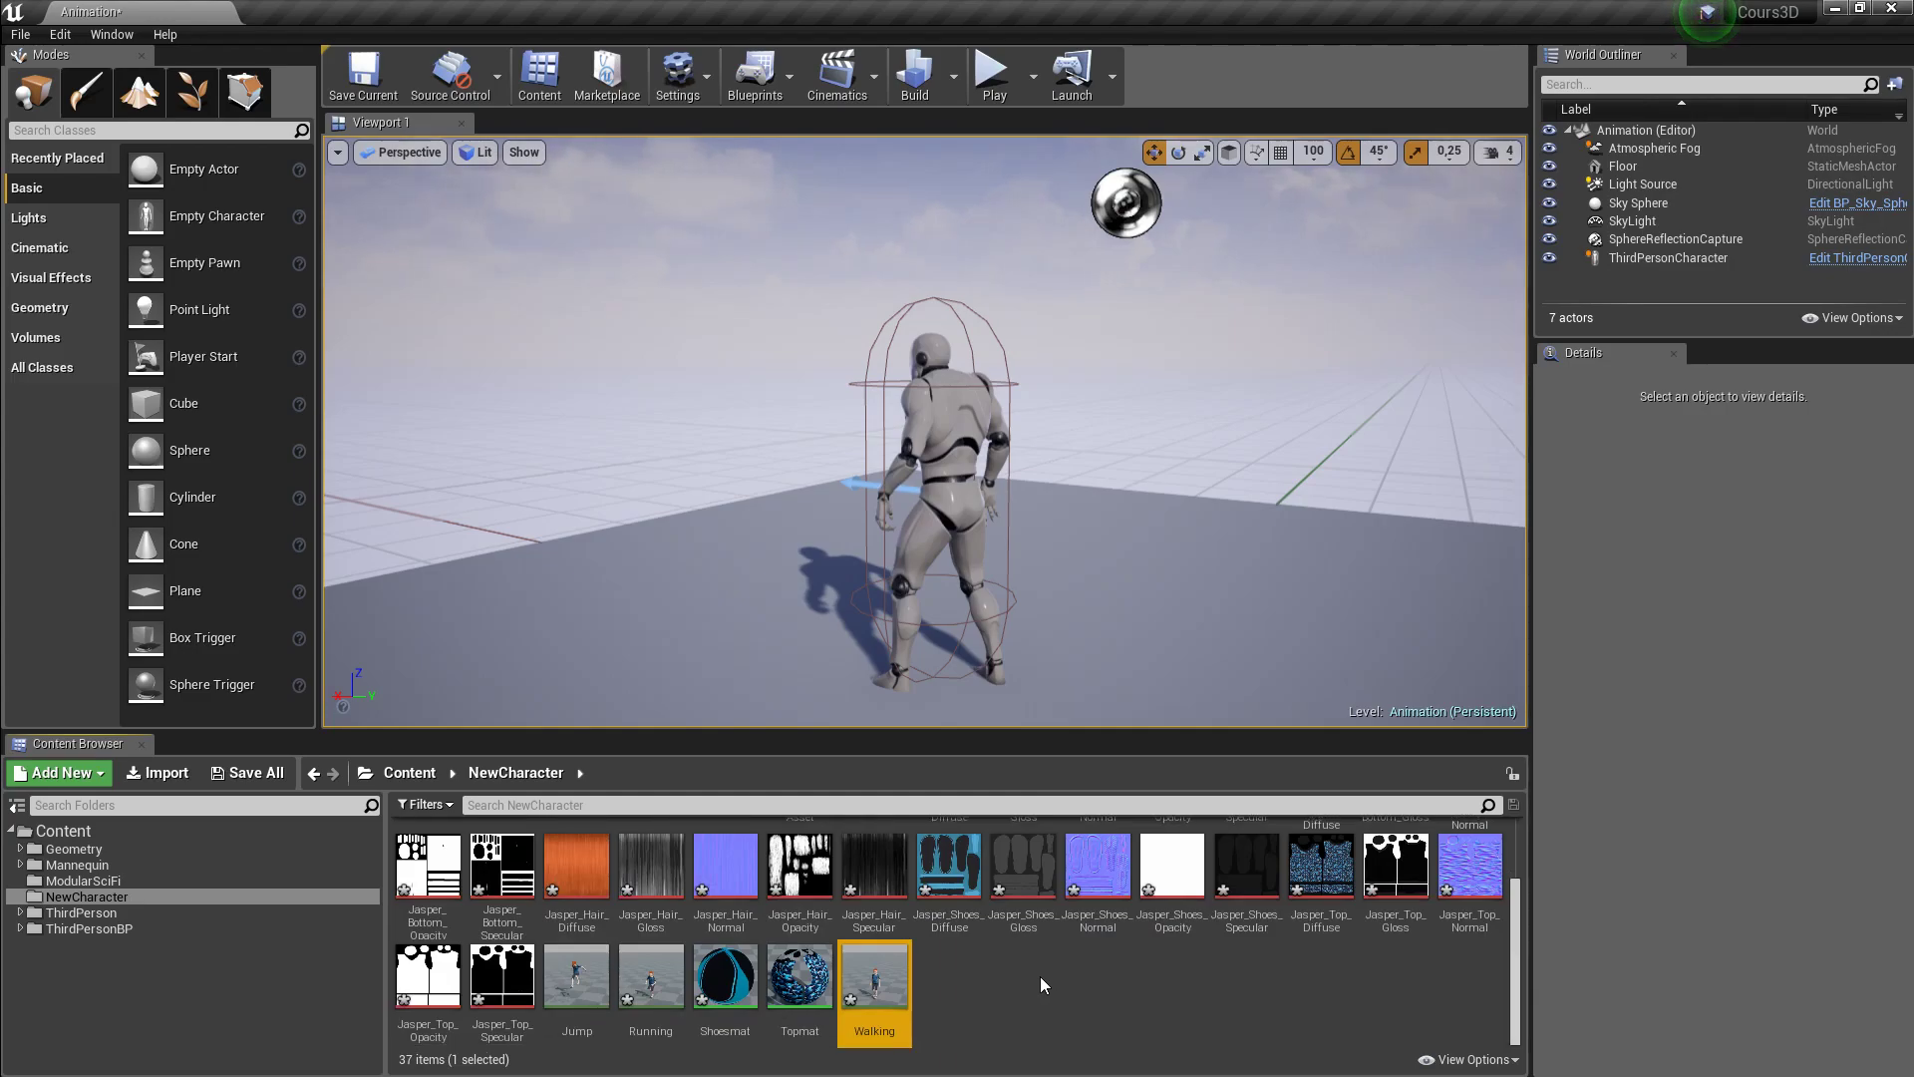
pyautogui.click(1039, 977)
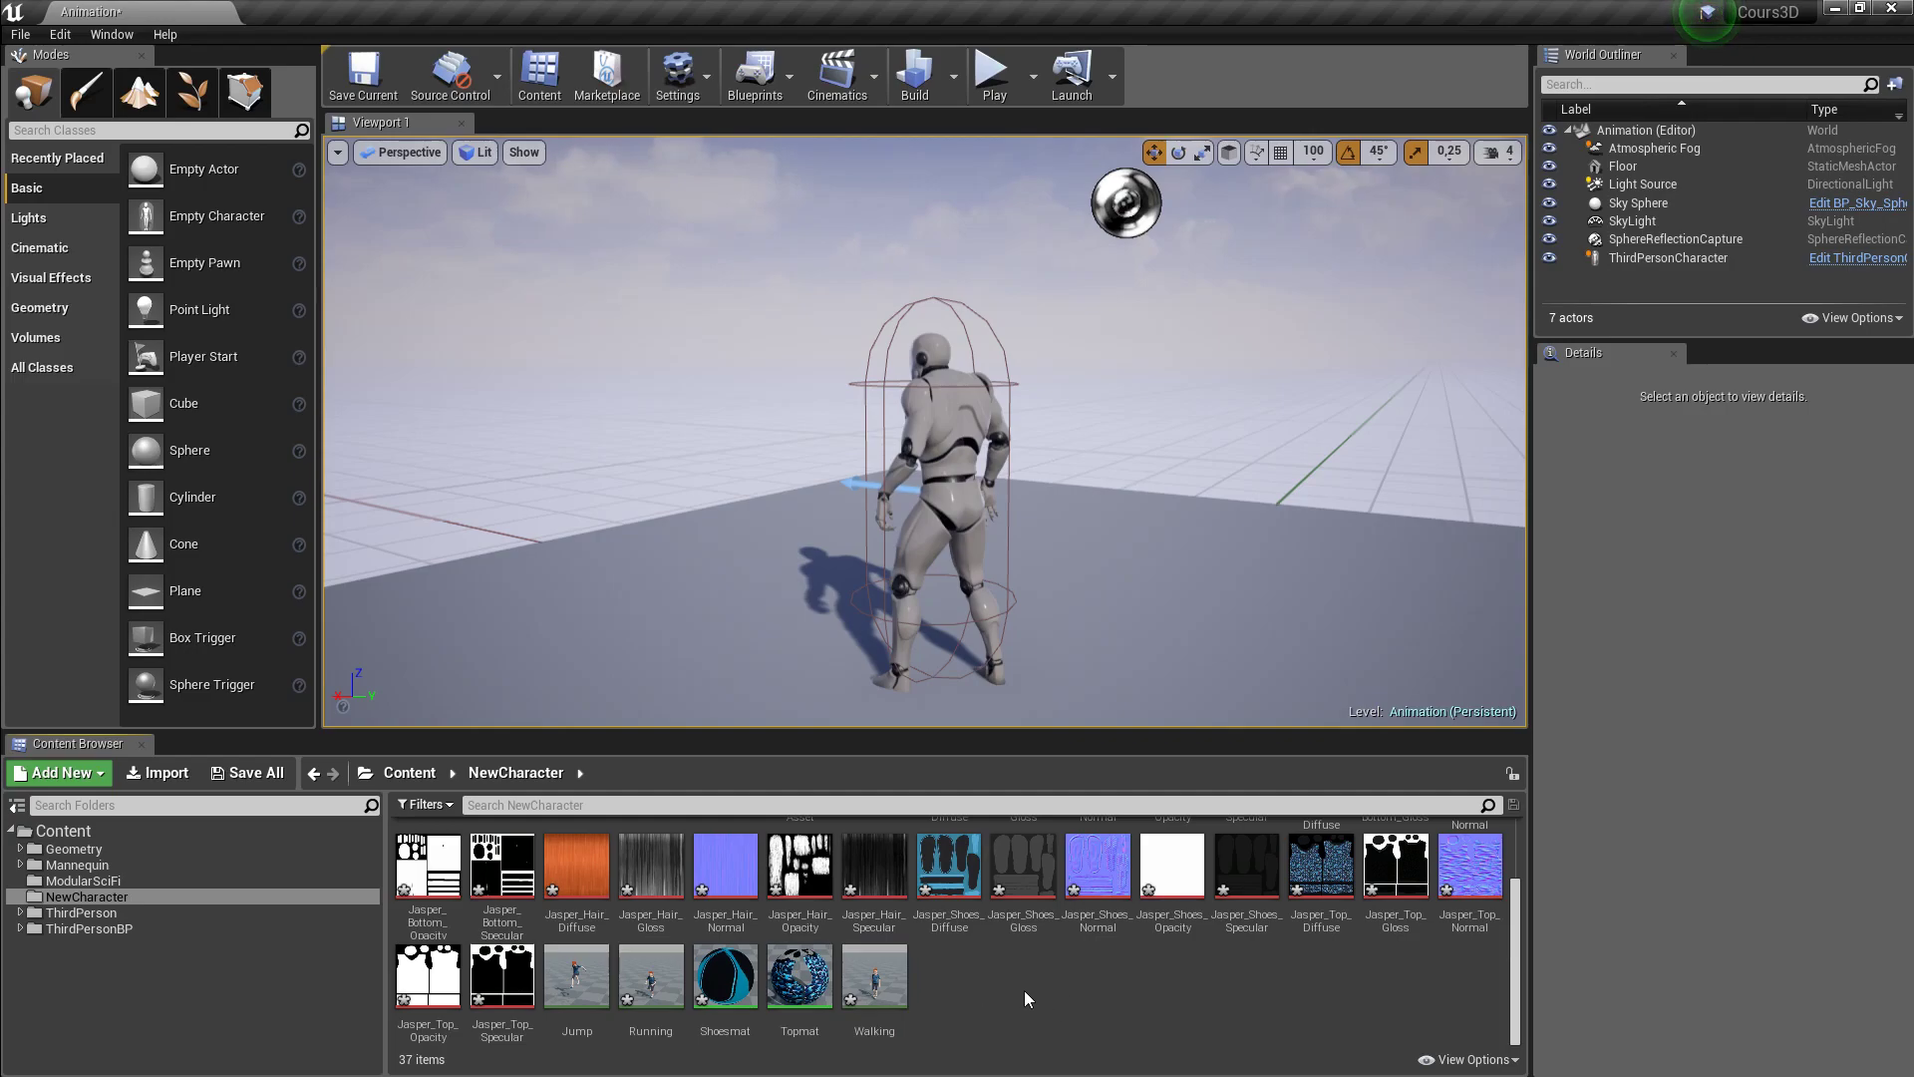
pyautogui.scroll(1, 1023, 989)
pyautogui.scroll(-1, 1147, 987)
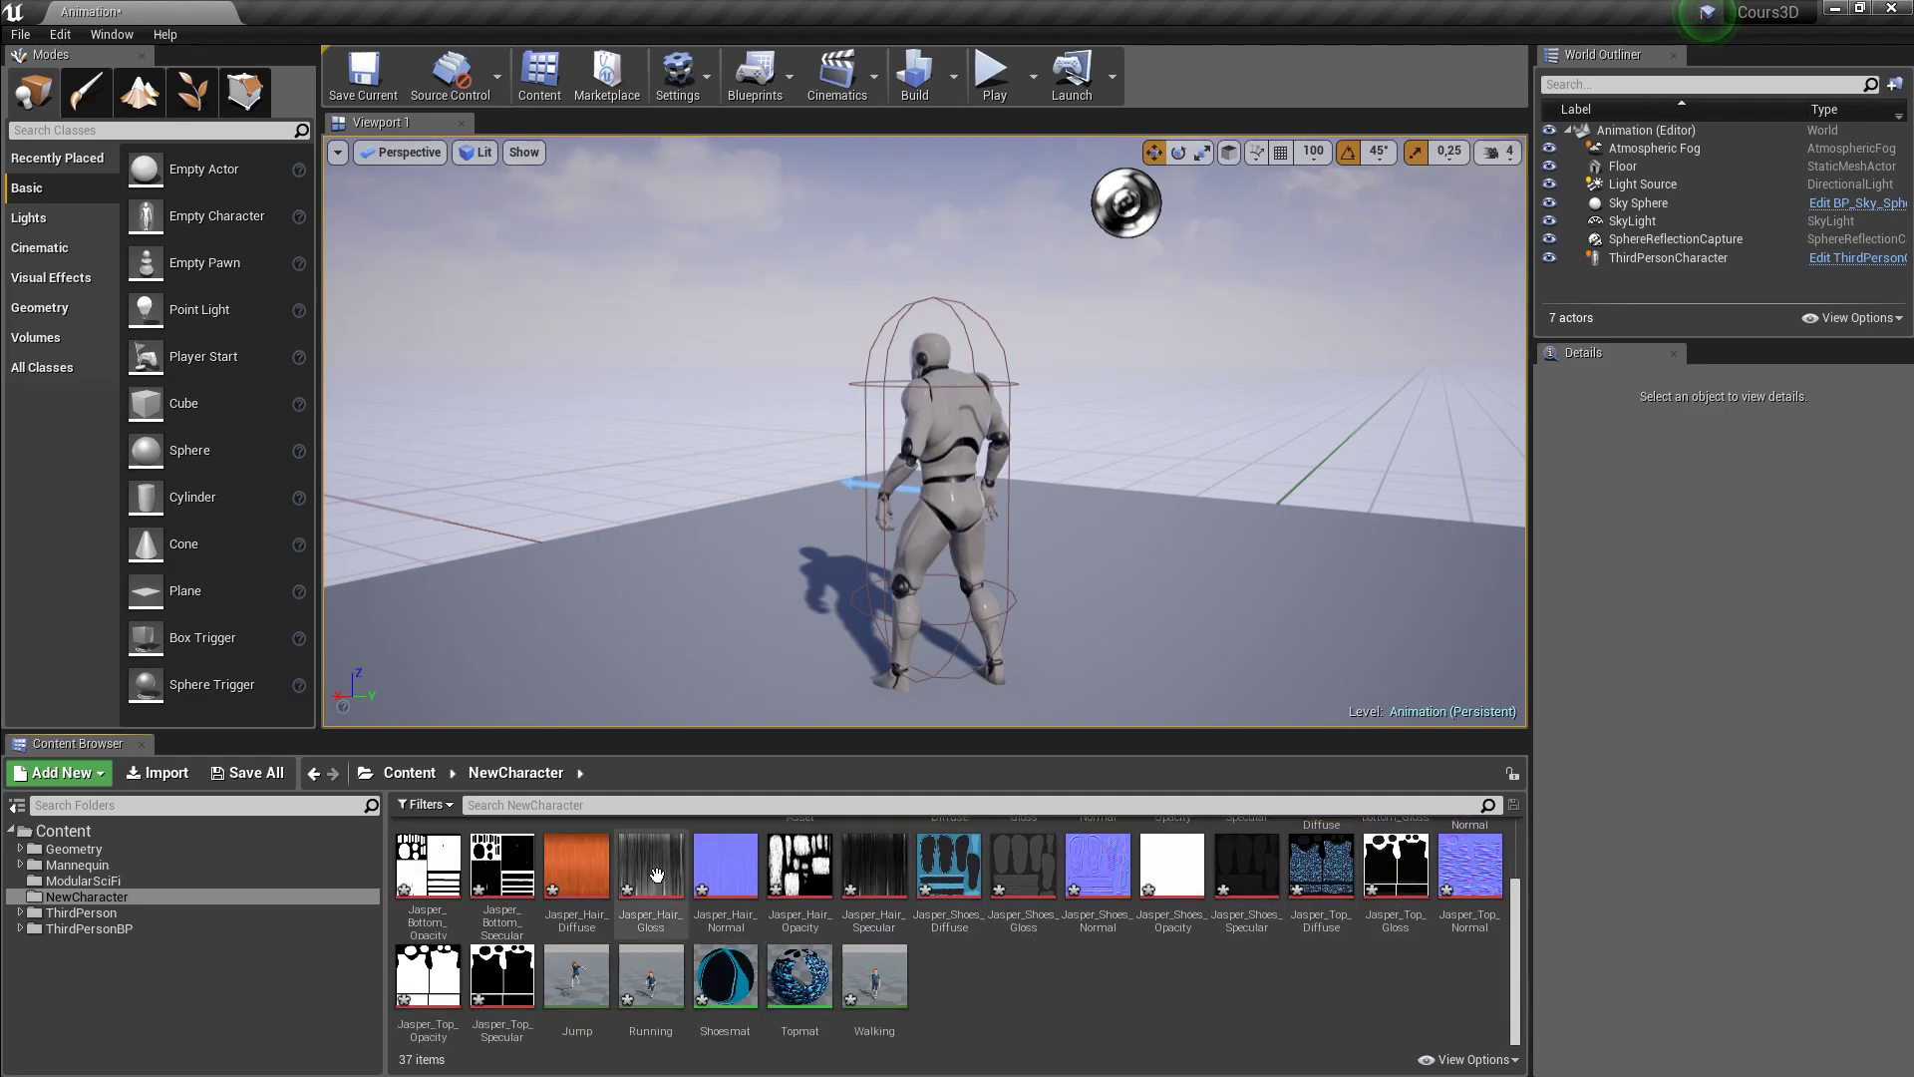
pyautogui.scroll(1, 1037, 993)
pyautogui.scroll(-1, 1026, 955)
pyautogui.rightClick(996, 1000)
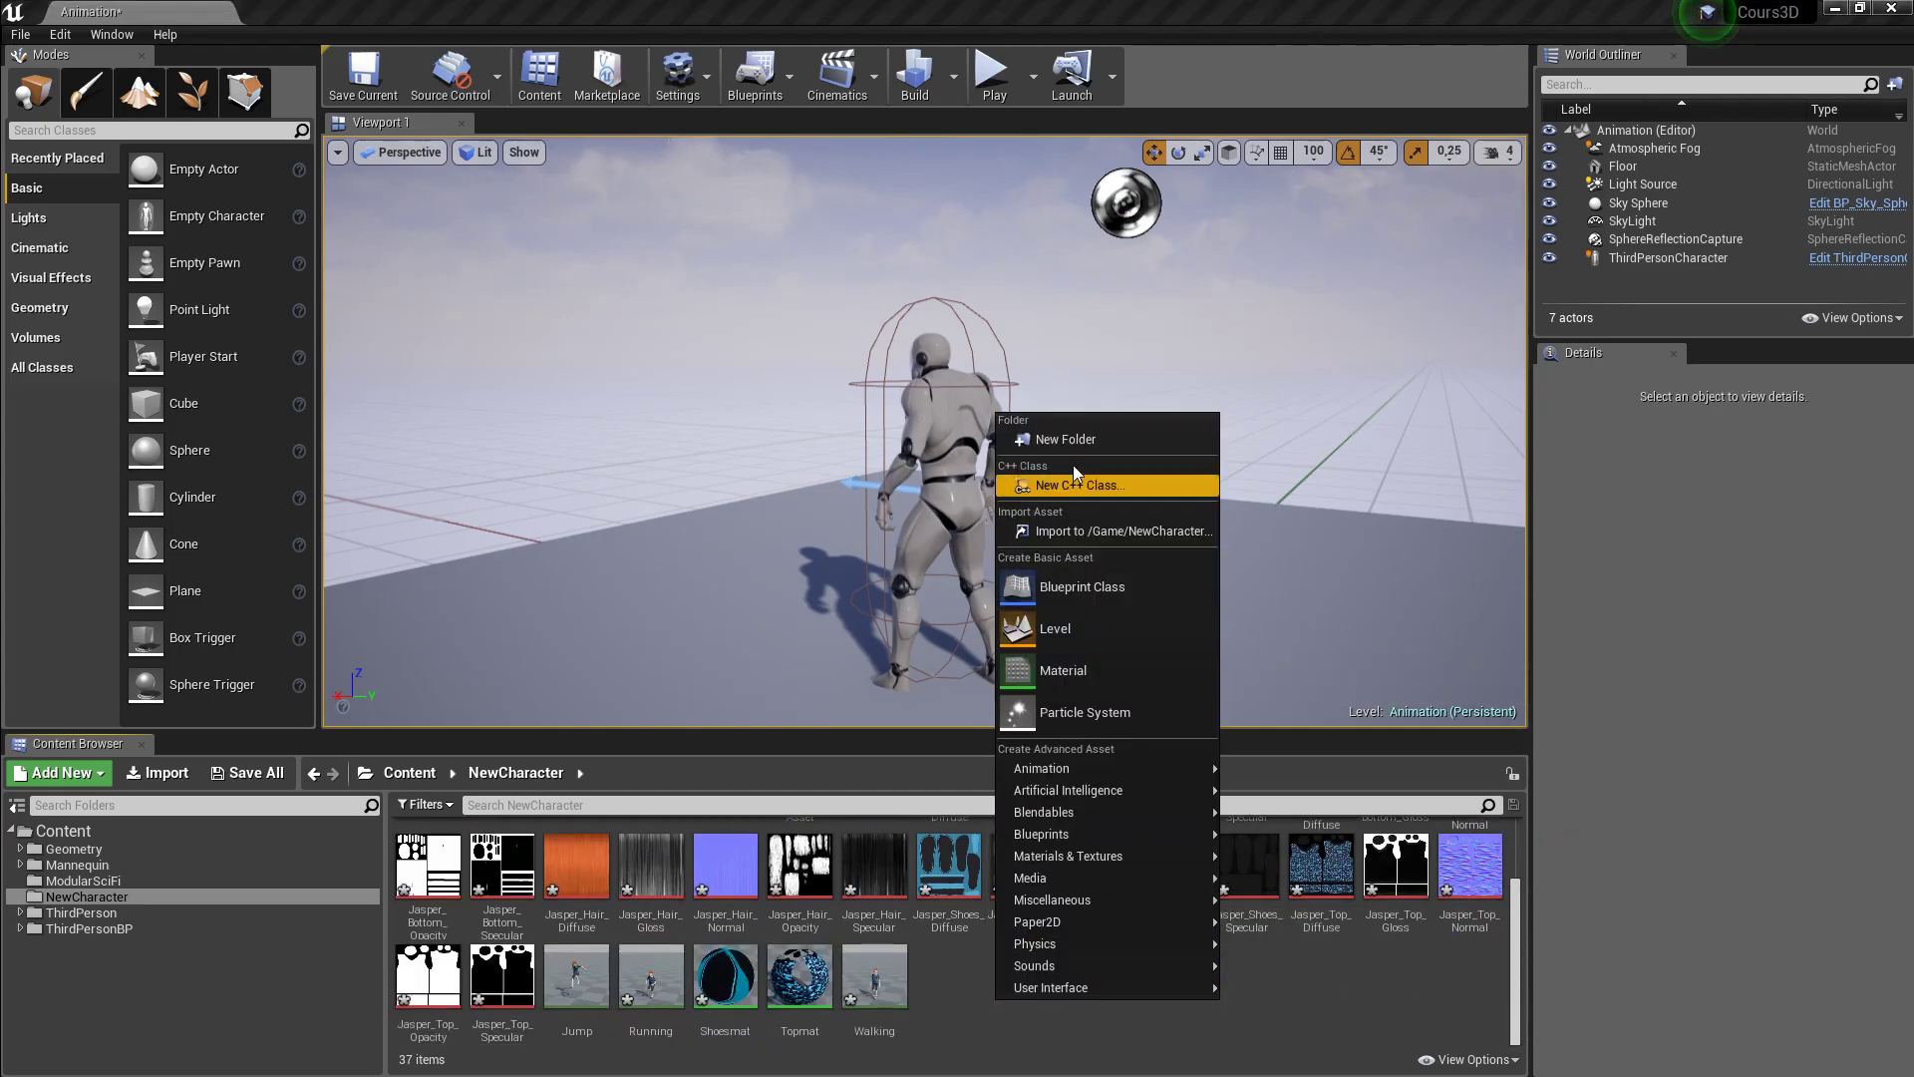
pyautogui.click(1077, 435)
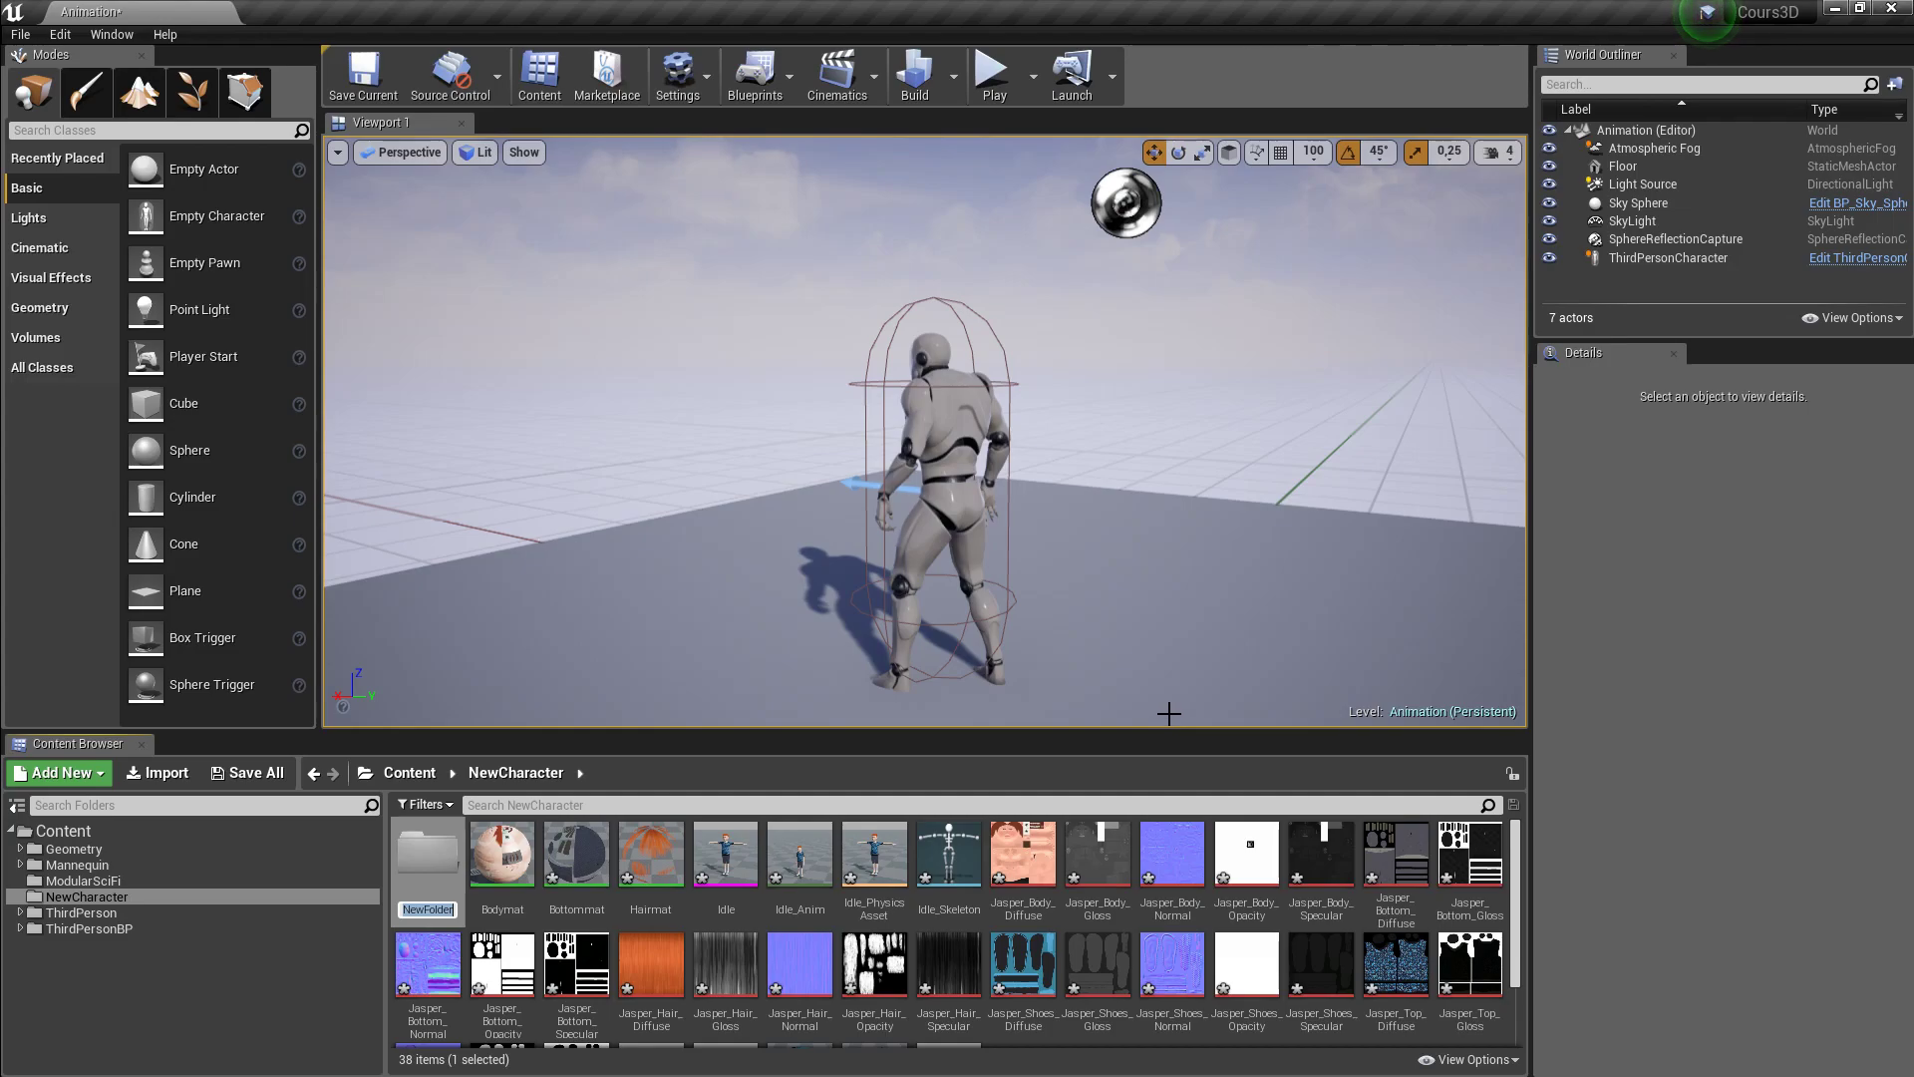
pyautogui.write('Material')
pyautogui.press('Return')
# - Move Bodymat, Bottommat, Hairmat and the Jasper_Body Diffuse, Gloss, Normal and Opacity textures into the Material folder
pyautogui.click(502, 855)
pyautogui.keyDown('ctrl'); pyautogui.click(576, 855); pyautogui.keyUp('ctrl')
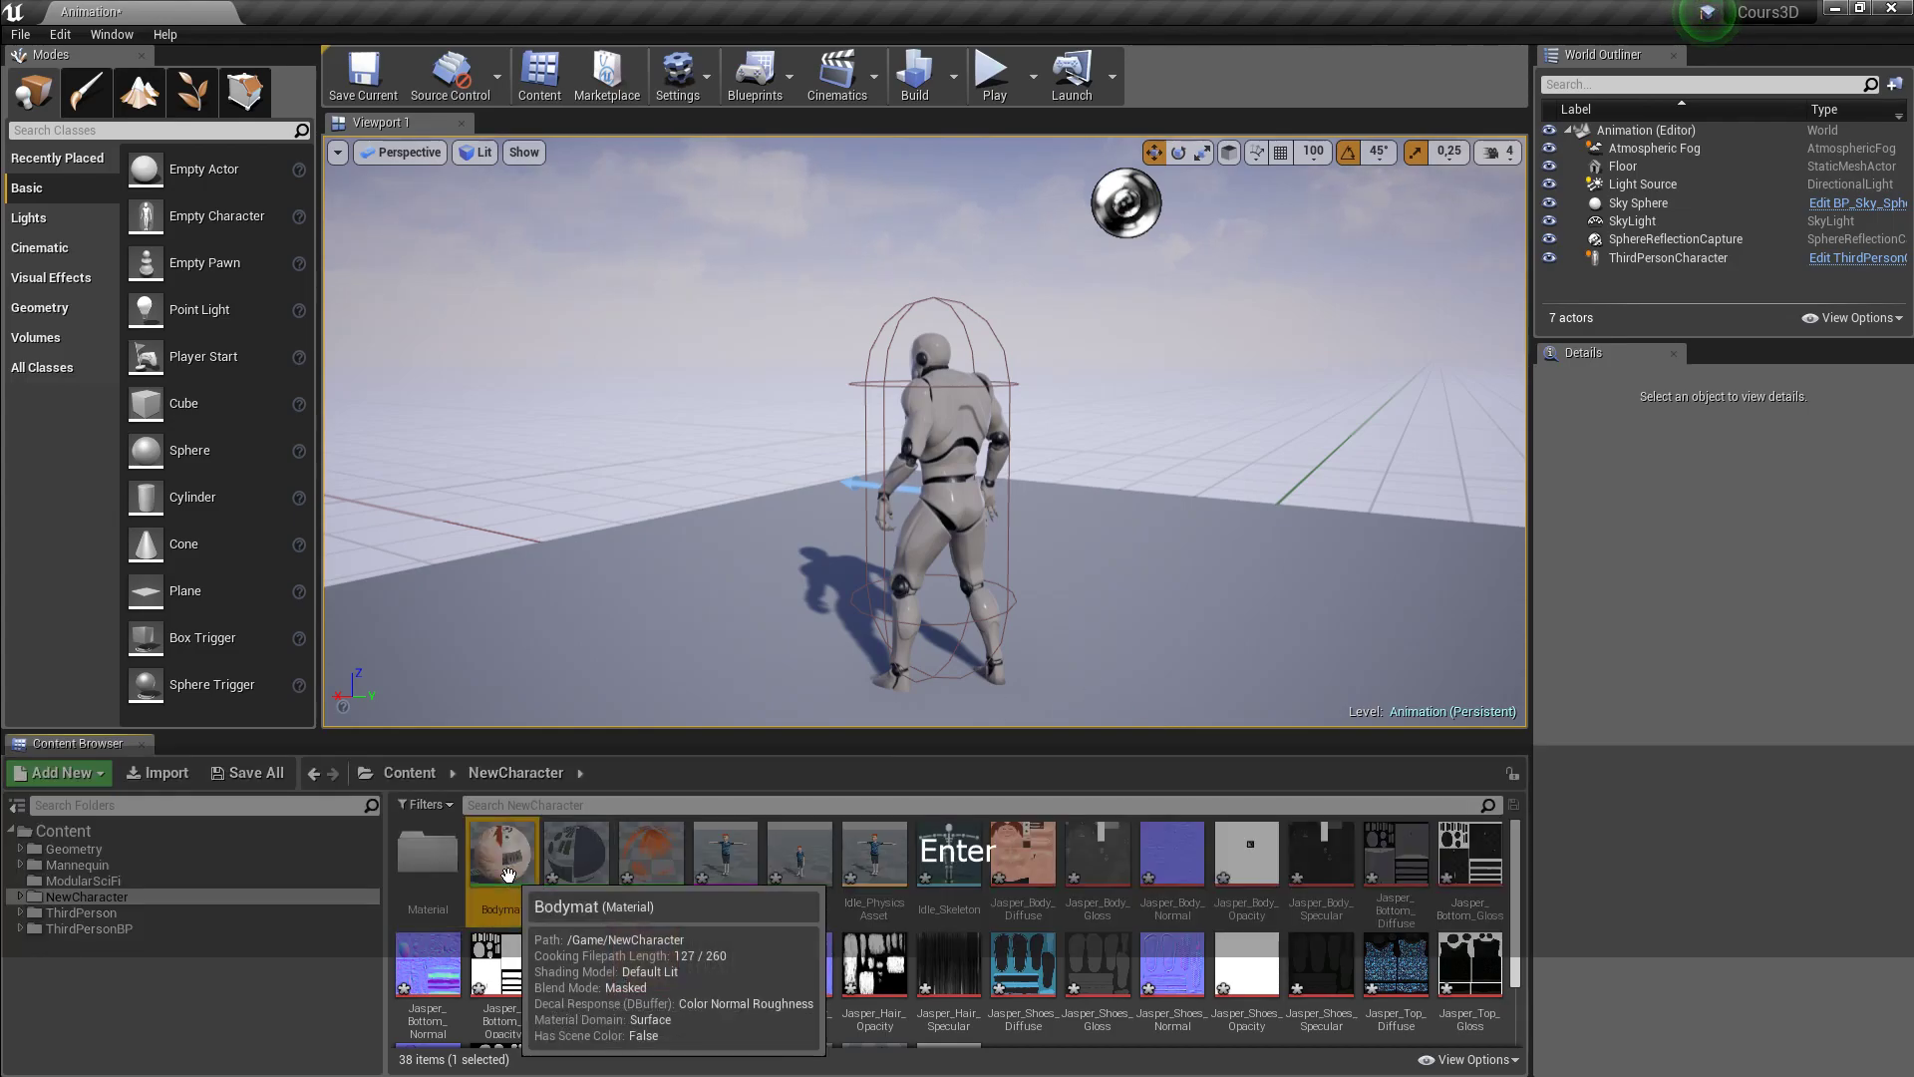
pyautogui.keyDown('ctrl'); pyautogui.click(651, 855); pyautogui.keyUp('ctrl')
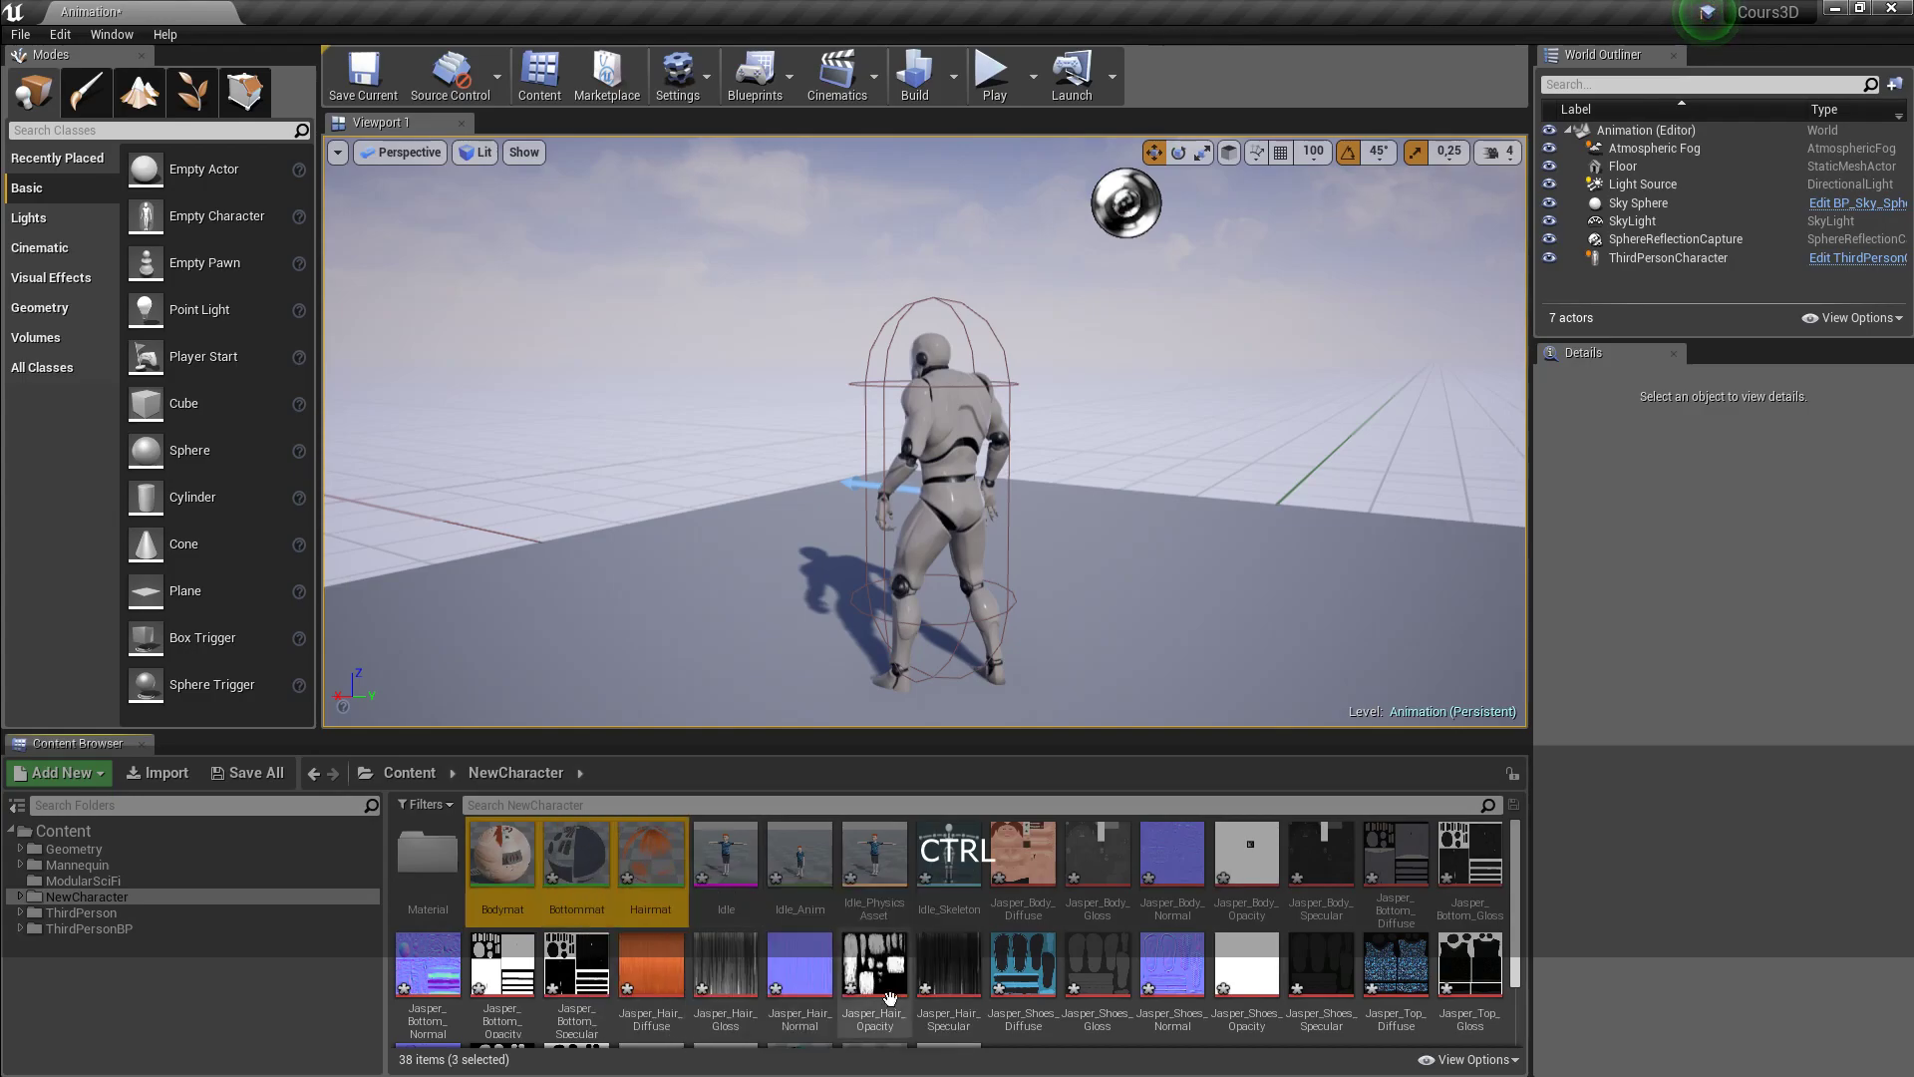
pyautogui.keyDown('ctrl'); pyautogui.click(1049, 861); pyautogui.keyUp('ctrl')
pyautogui.keyDown('ctrl'); pyautogui.click(1084, 861); pyautogui.keyUp('ctrl')
pyautogui.keyDown('ctrl'); pyautogui.click(1183, 861); pyautogui.keyUp('ctrl')
pyautogui.keyDown('ctrl'); pyautogui.click(1244, 866); pyautogui.keyUp('ctrl')
pyautogui.moveTo(1246, 857); pyautogui.dragTo(439, 864)
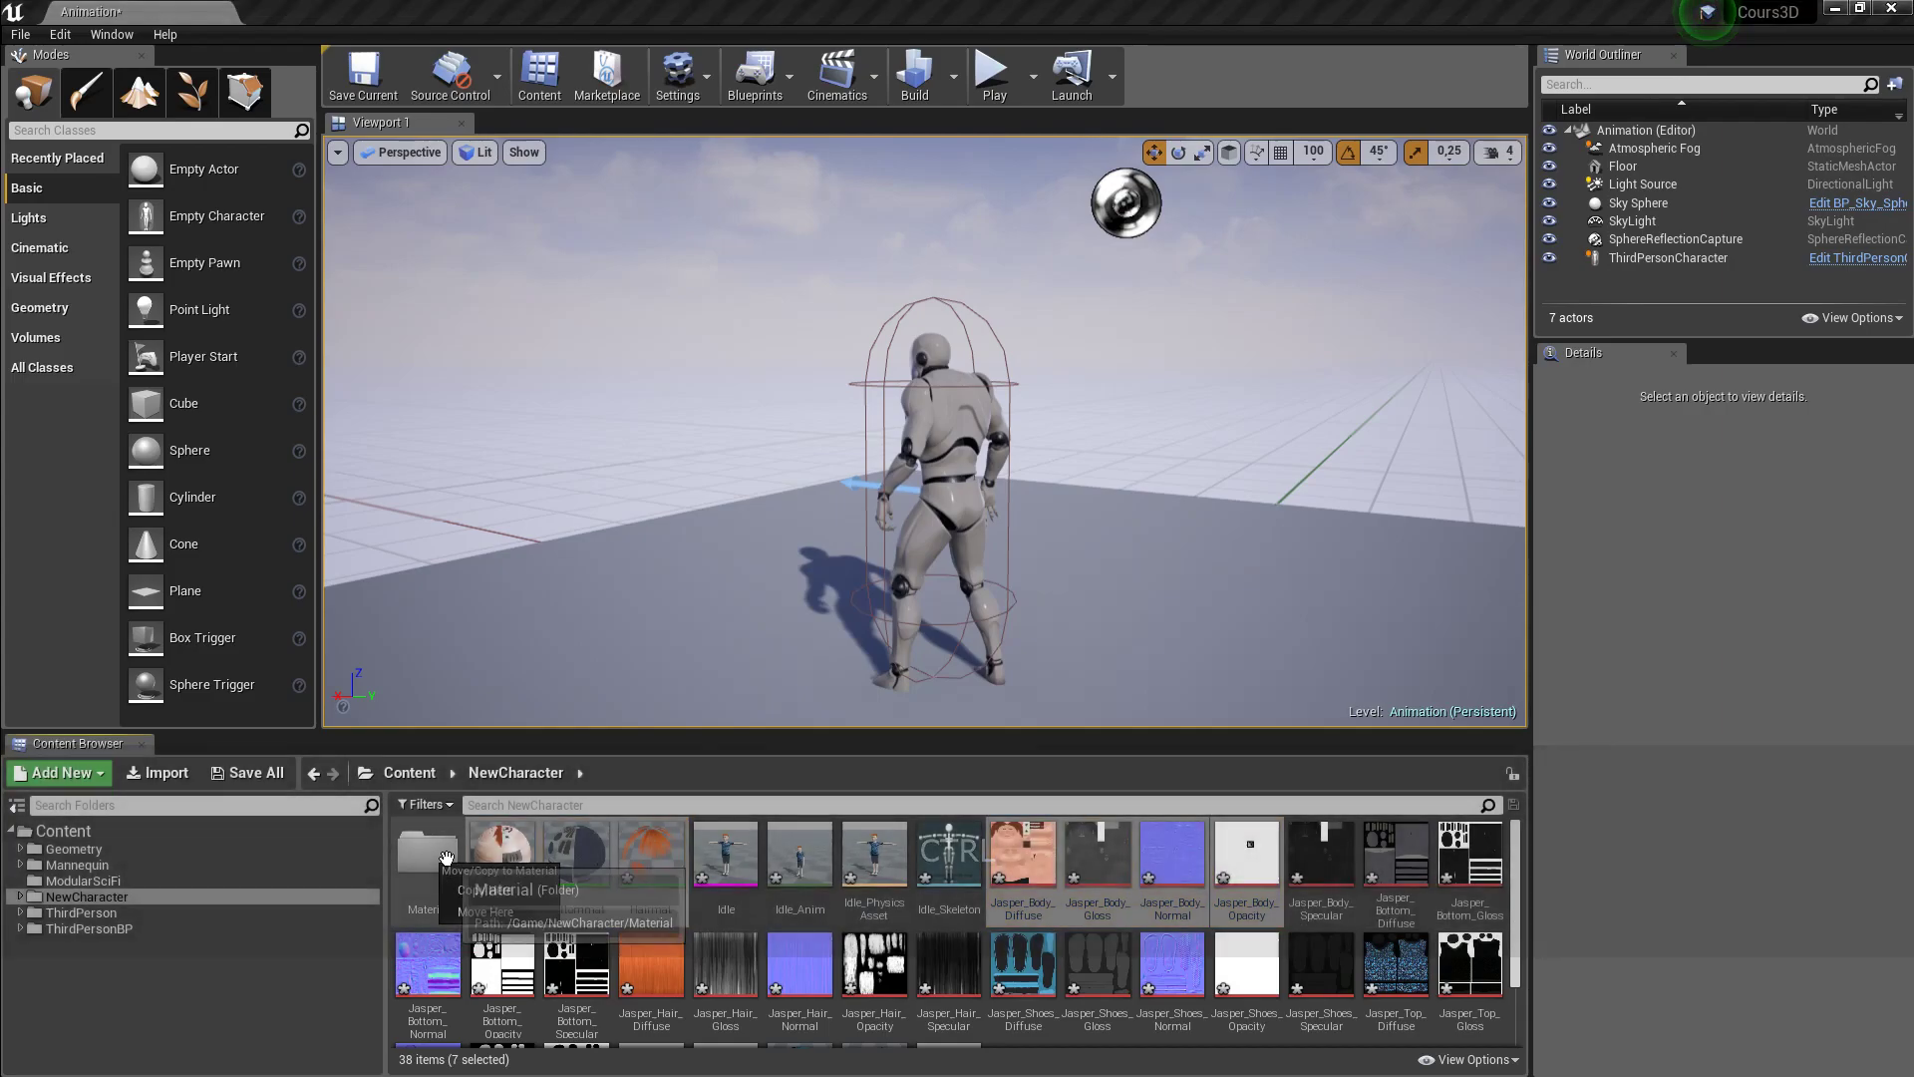
pyautogui.click(481, 910)
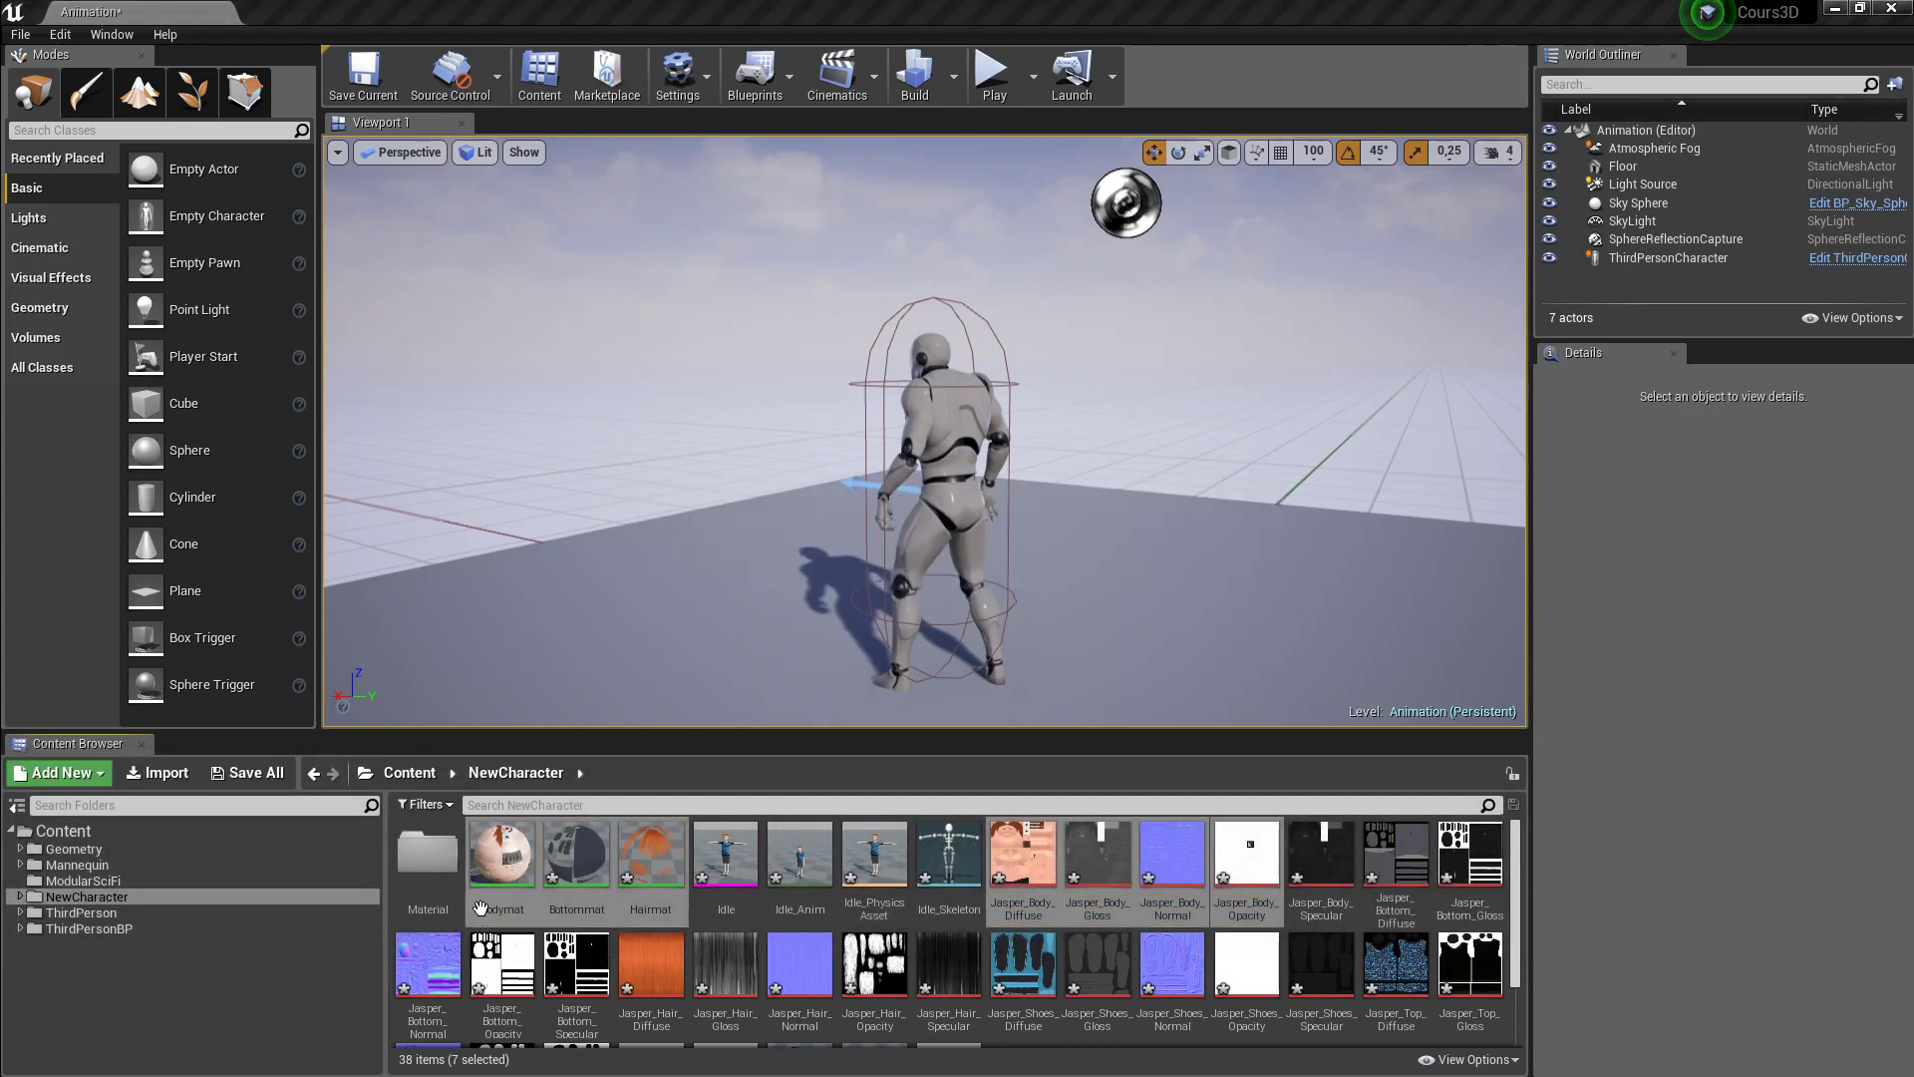
# - Move all remaining Jasper textures together with the Shoesmat and Topmat materials into the Material folder
pyautogui.click(825, 873)
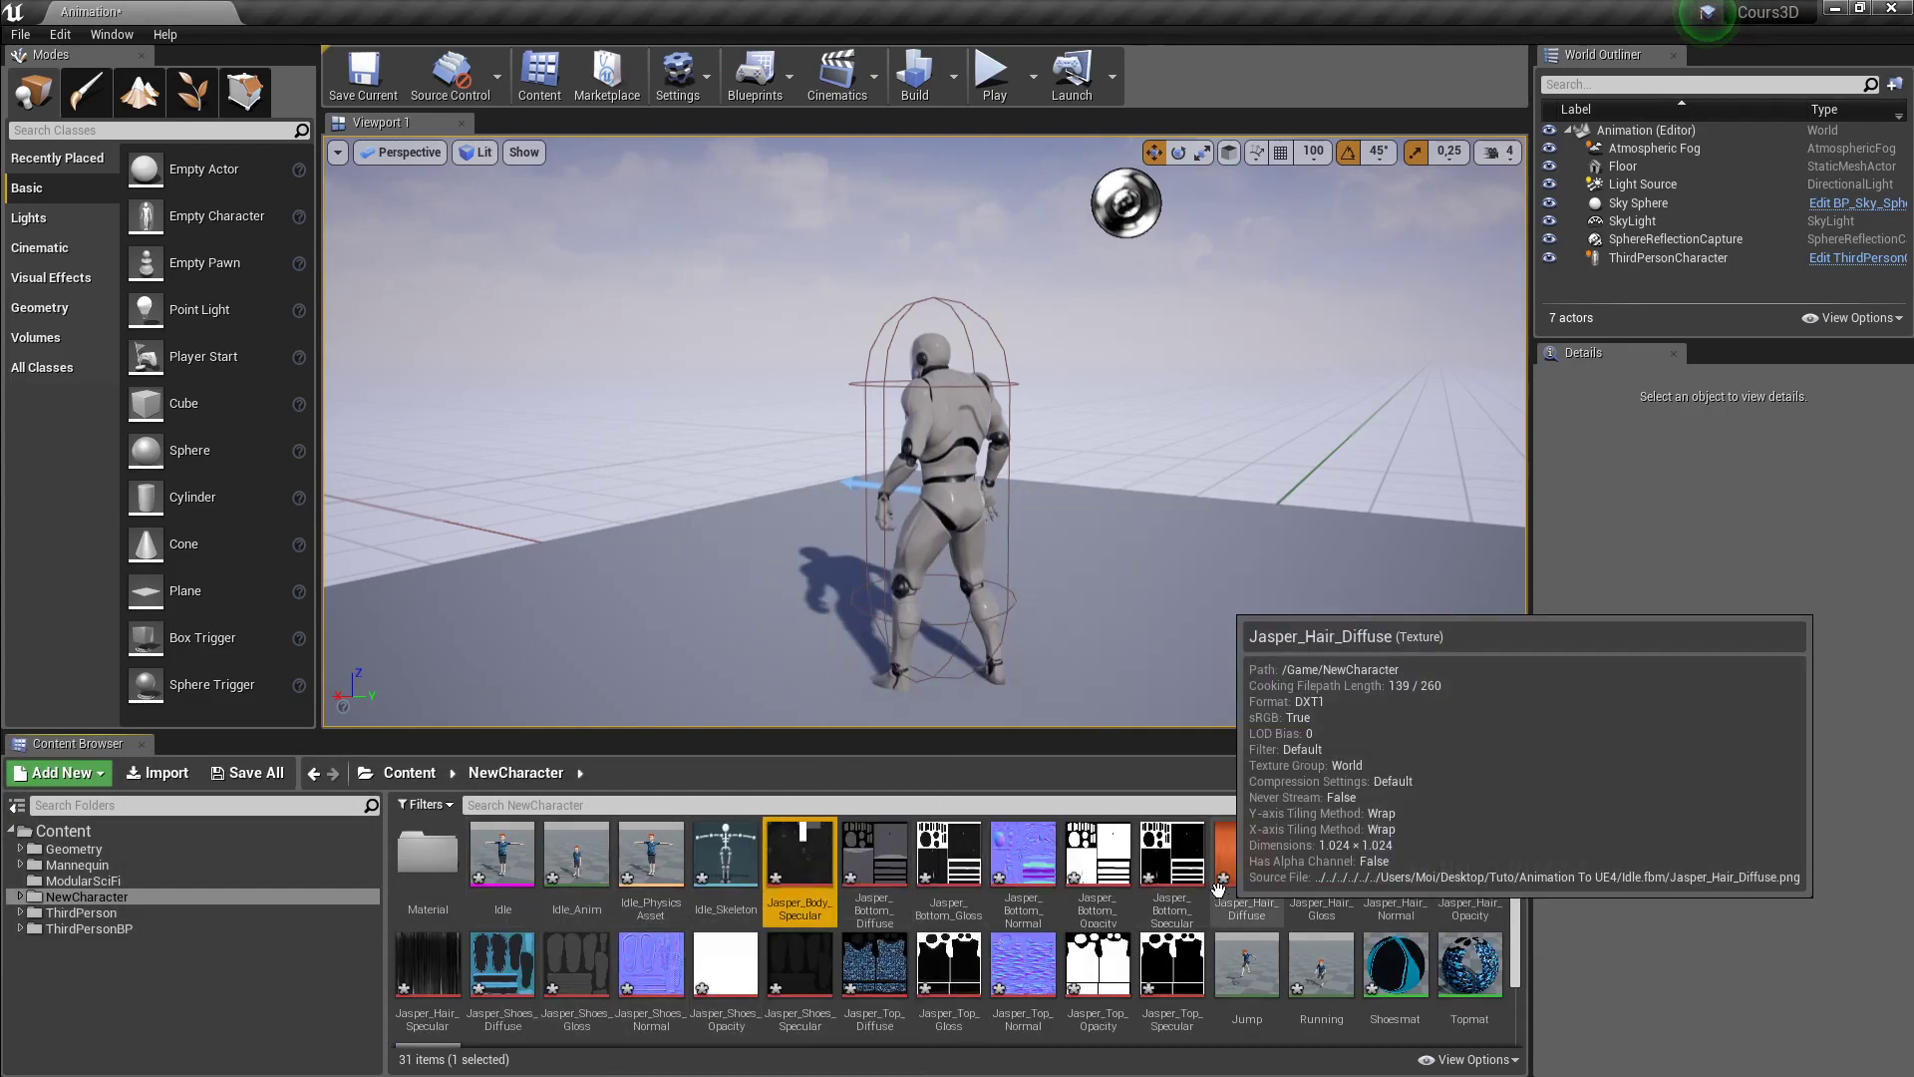
pyautogui.scroll(-1, 1096, 887)
pyautogui.keyDown('shift'); pyautogui.click(1172, 900); pyautogui.keyUp('shift')
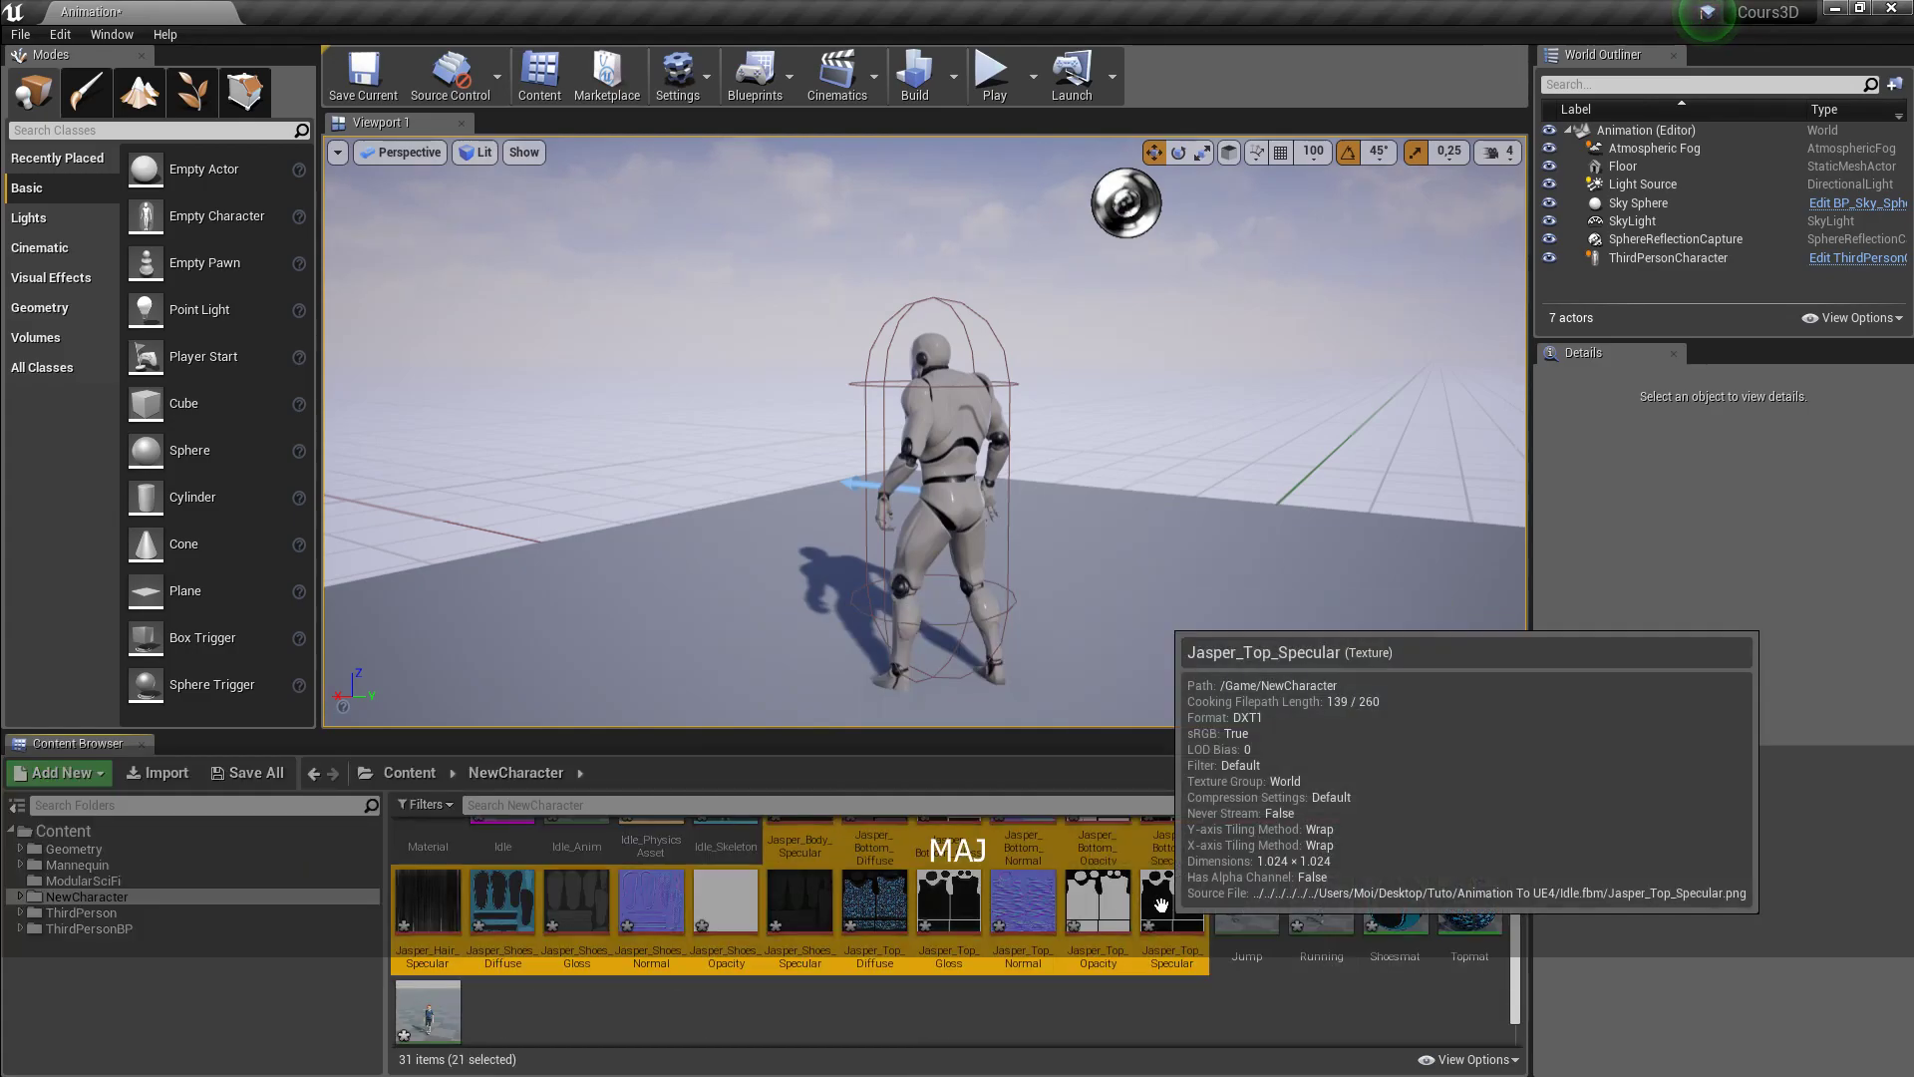
pyautogui.keyDown('ctrl'); pyautogui.click(1470, 902); pyautogui.keyUp('ctrl')
pyautogui.keyDown('ctrl'); pyautogui.click(1394, 902); pyautogui.keyUp('ctrl')
pyautogui.scroll(1, 1063, 942)
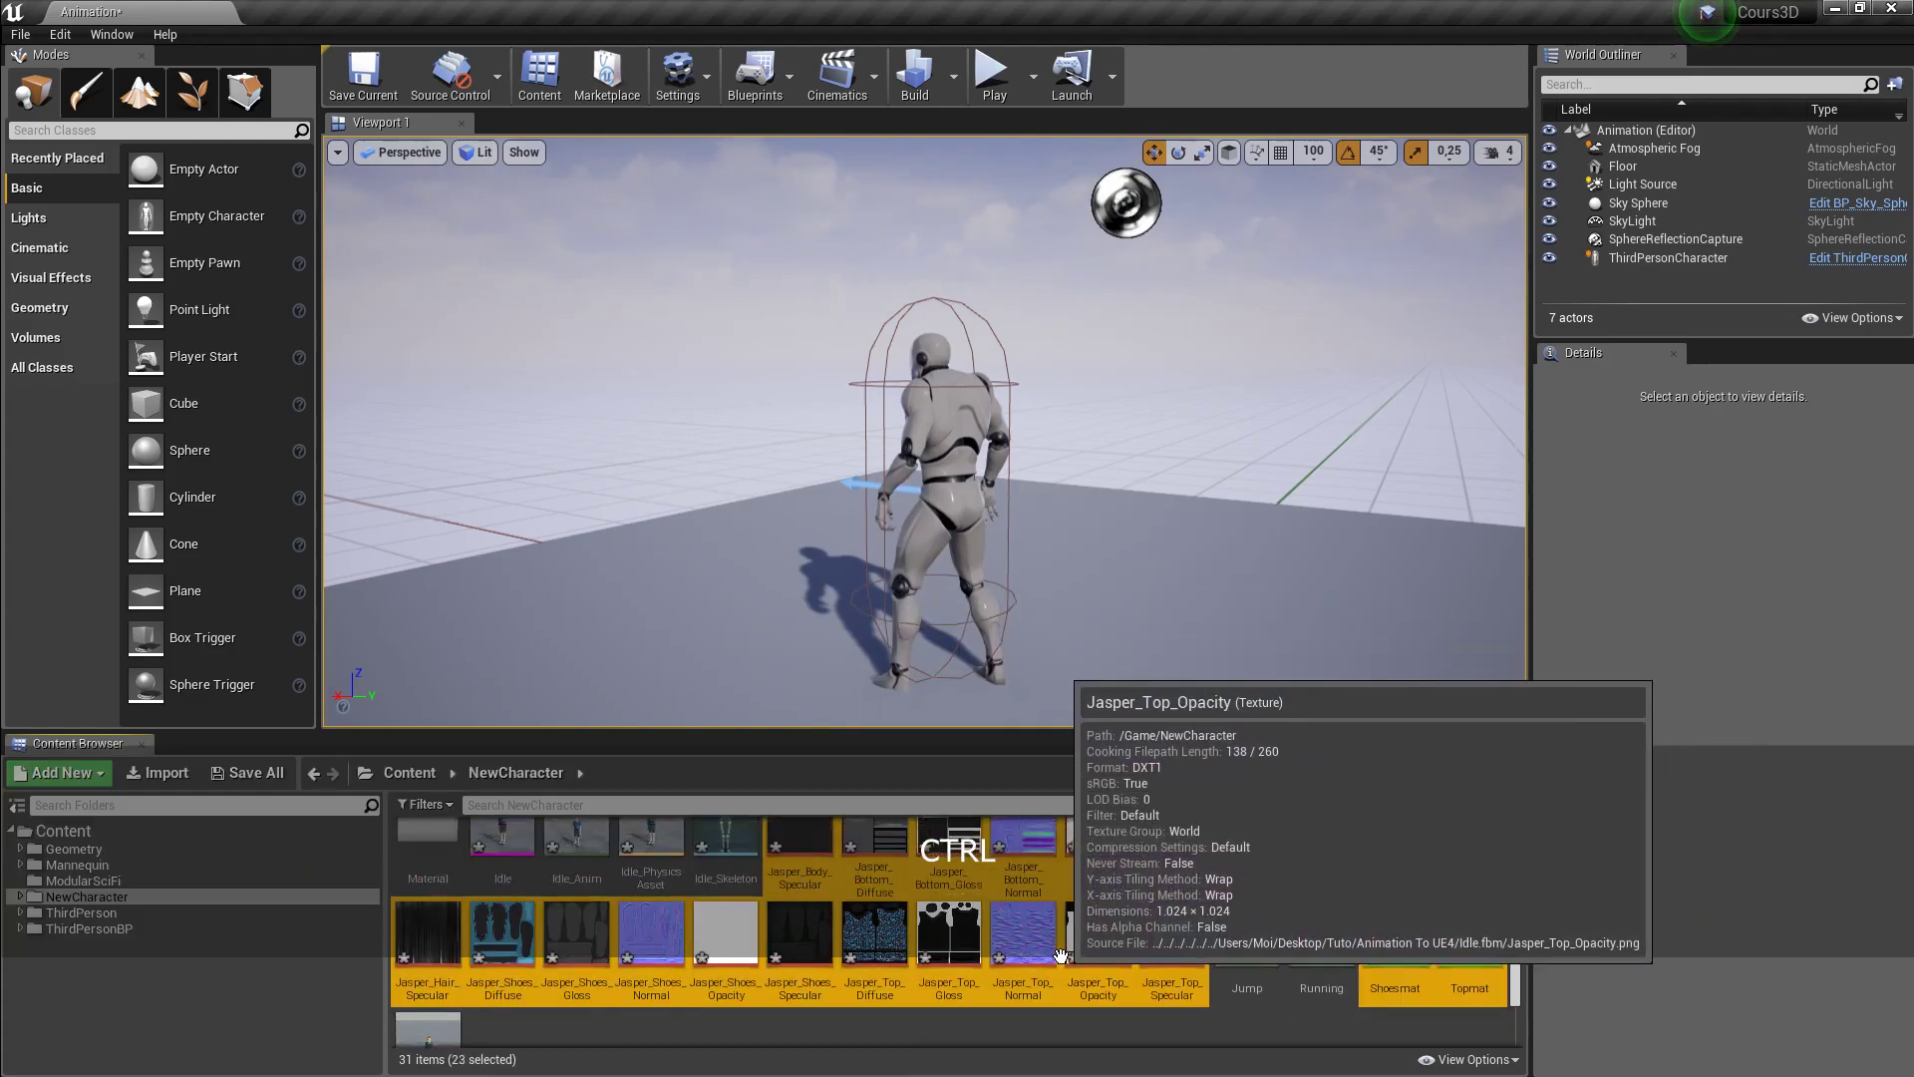
pyautogui.moveTo(874, 881); pyautogui.dragTo(432, 857)
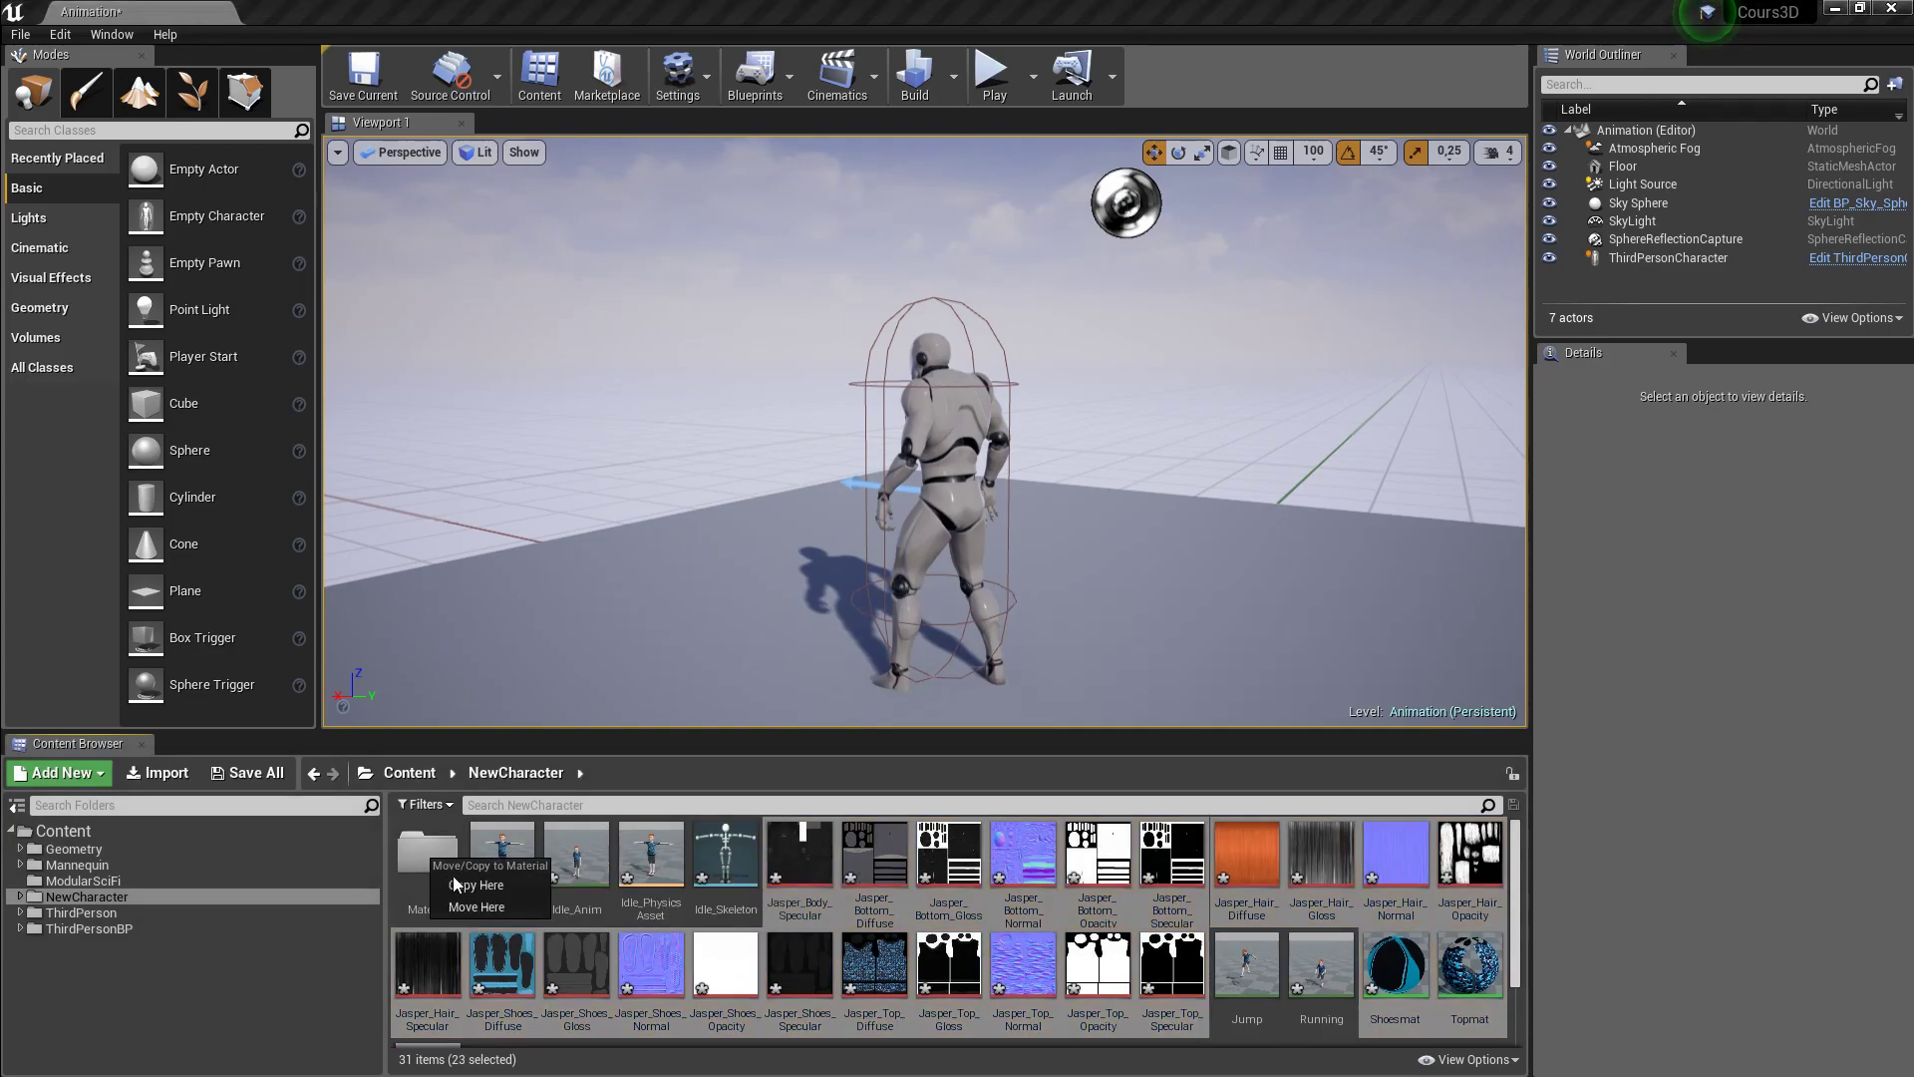
pyautogui.click(465, 901)
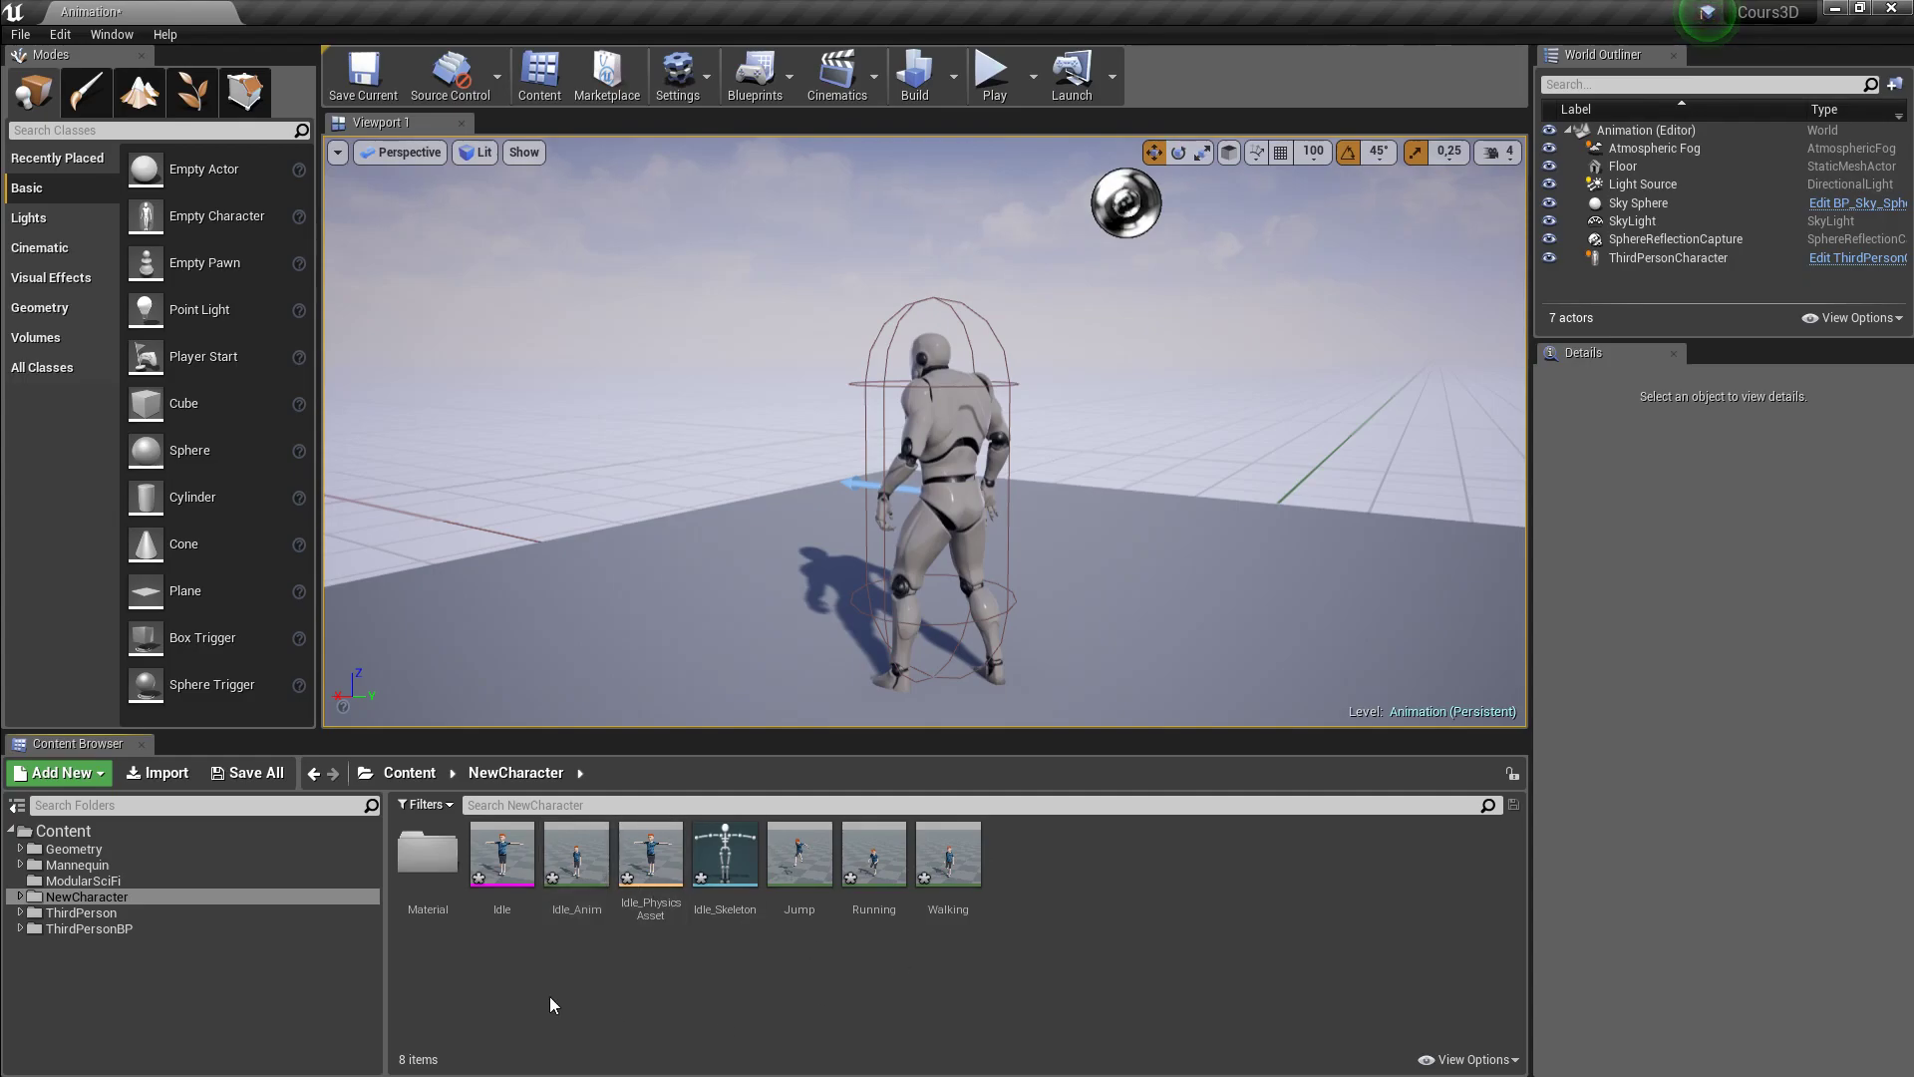
# - Open Idle_Anim to check how the animation plays on the character, and close its editor
pyautogui.click(581, 919)
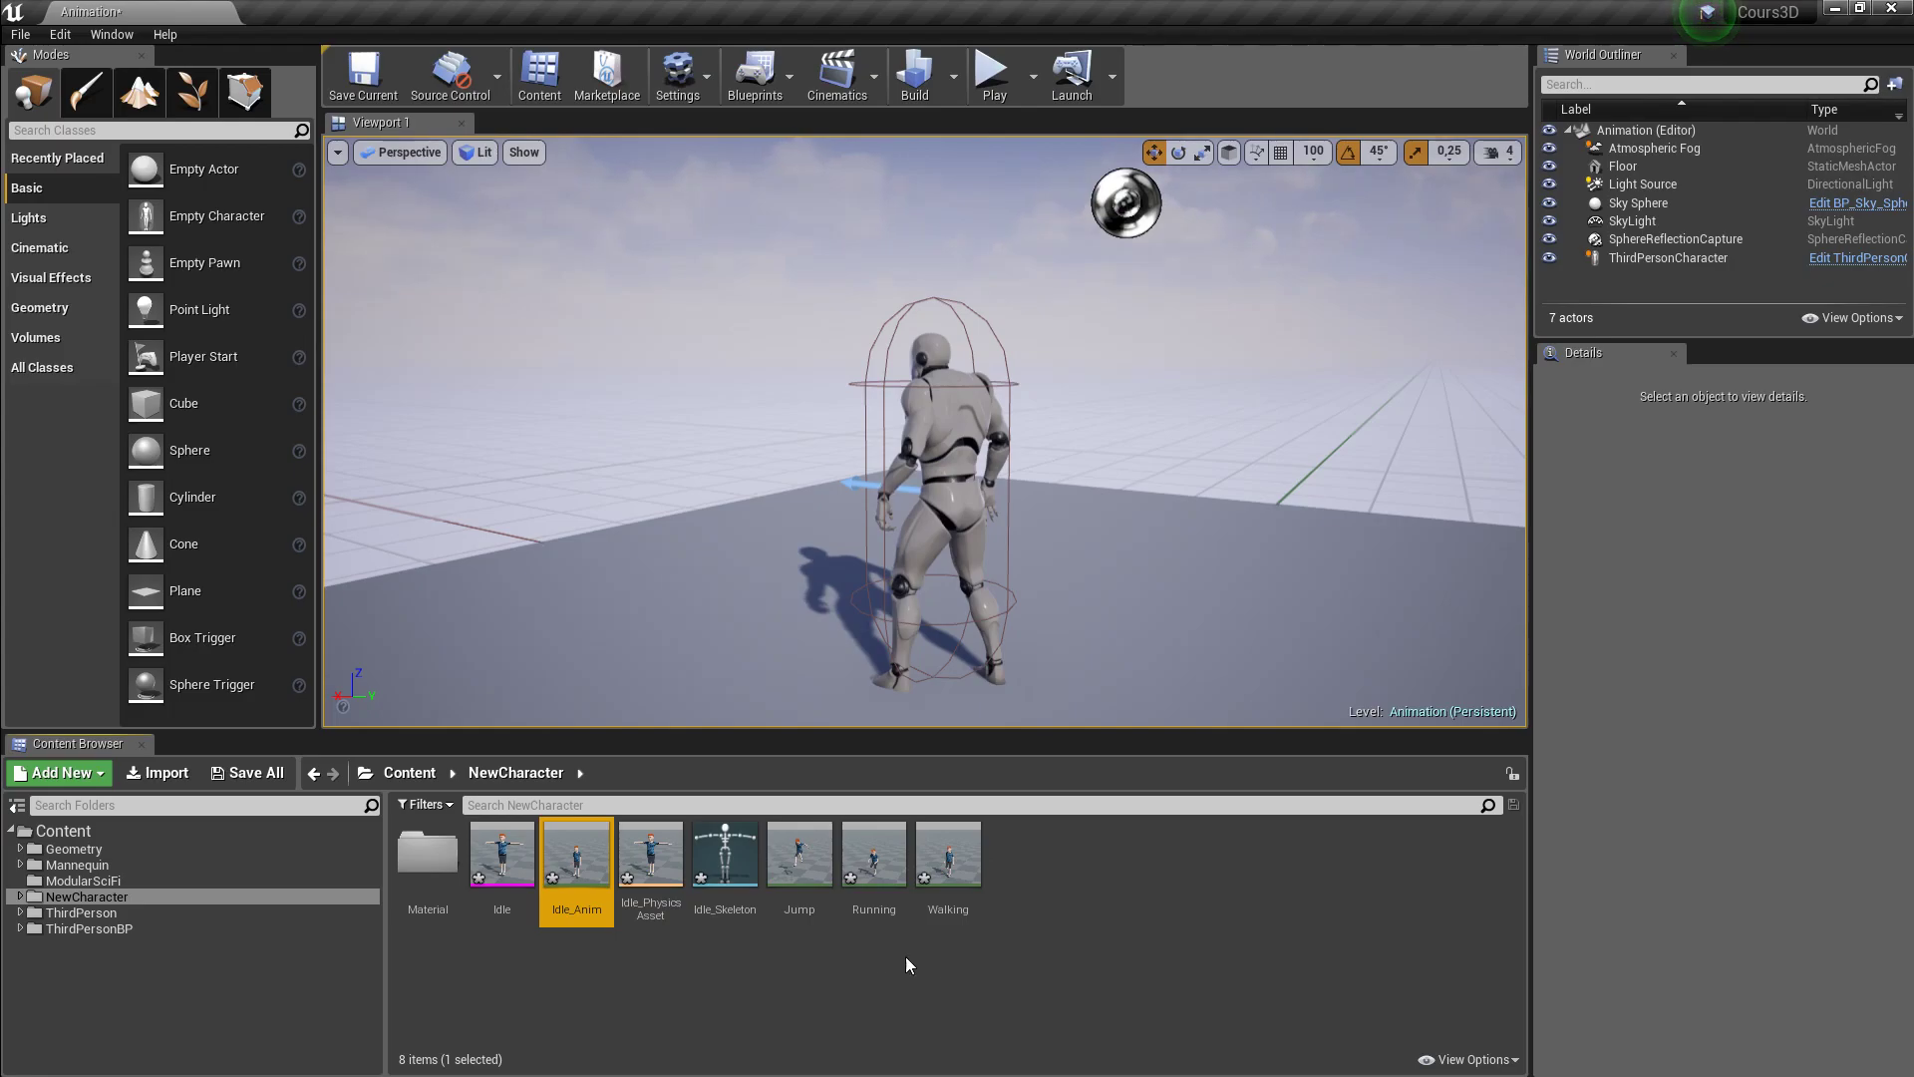
pyautogui.click(1013, 952)
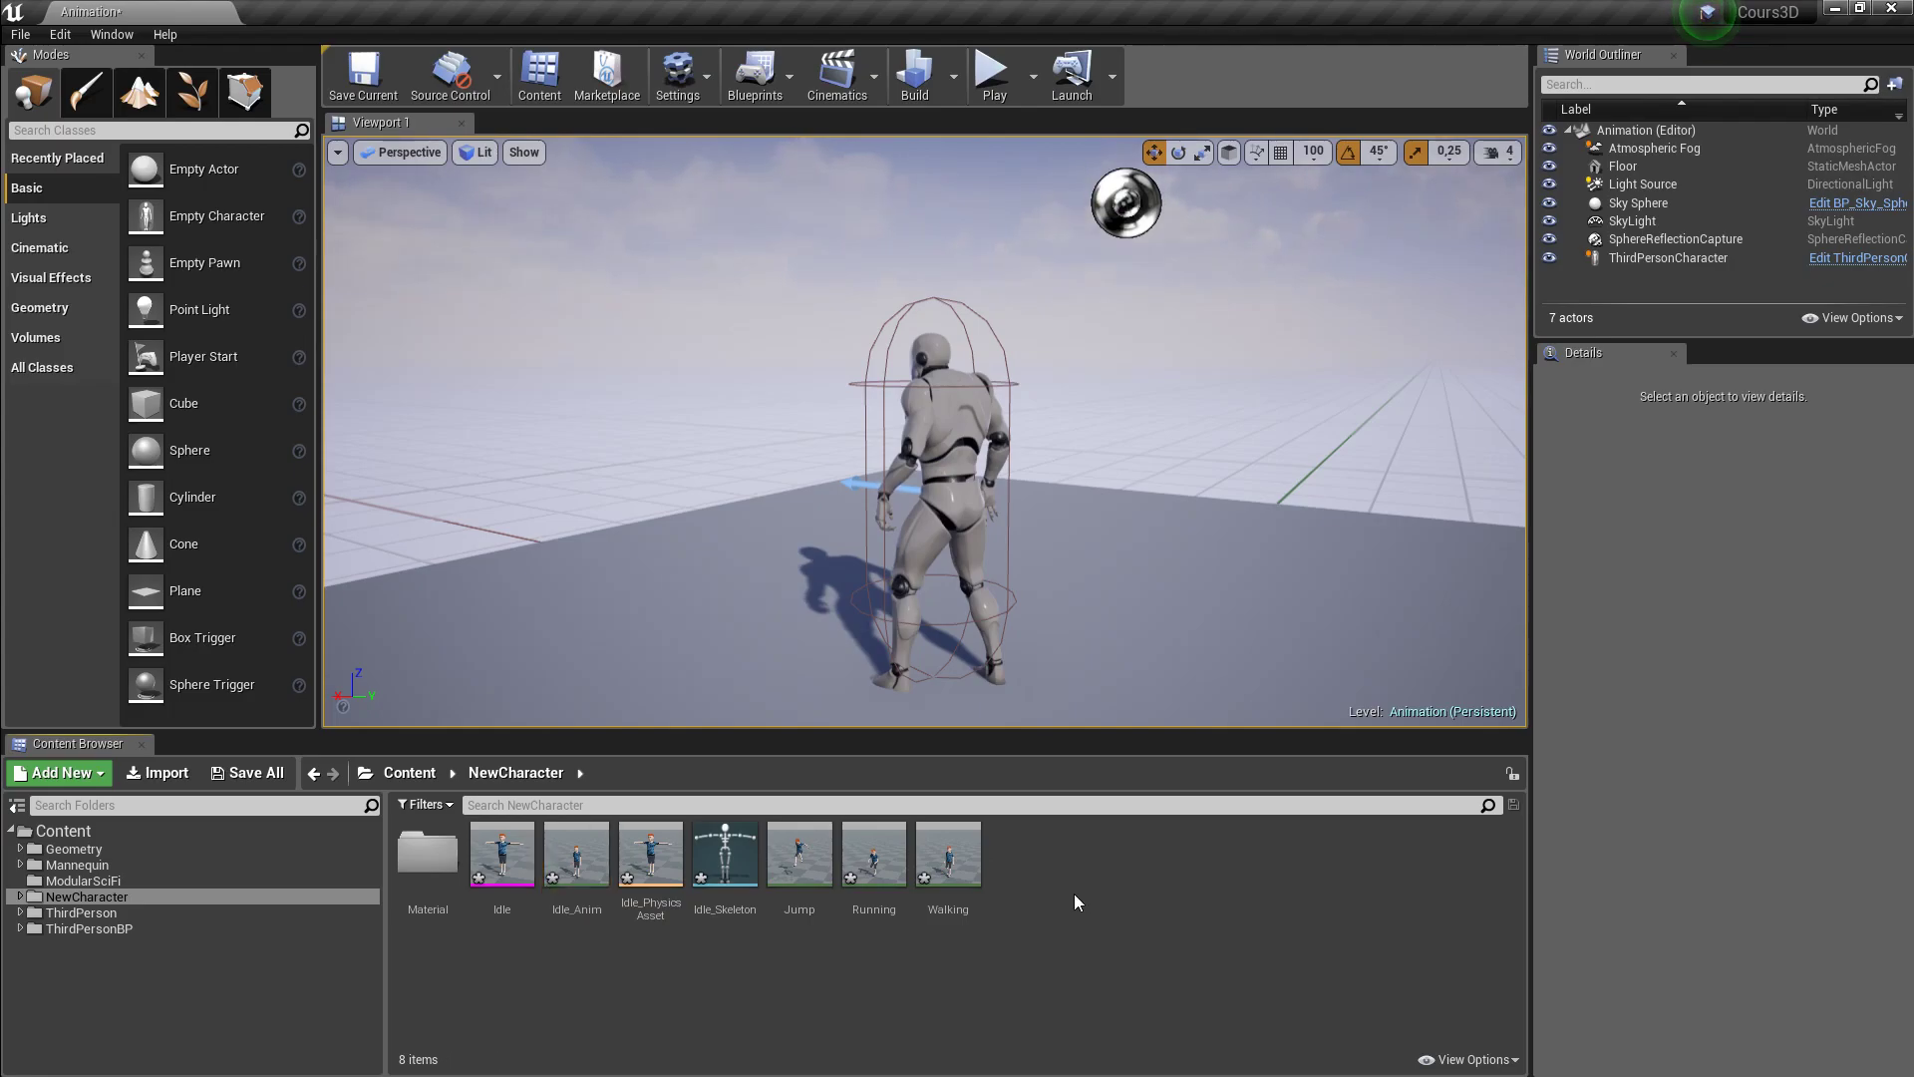
pyautogui.doubleClick(576, 854)
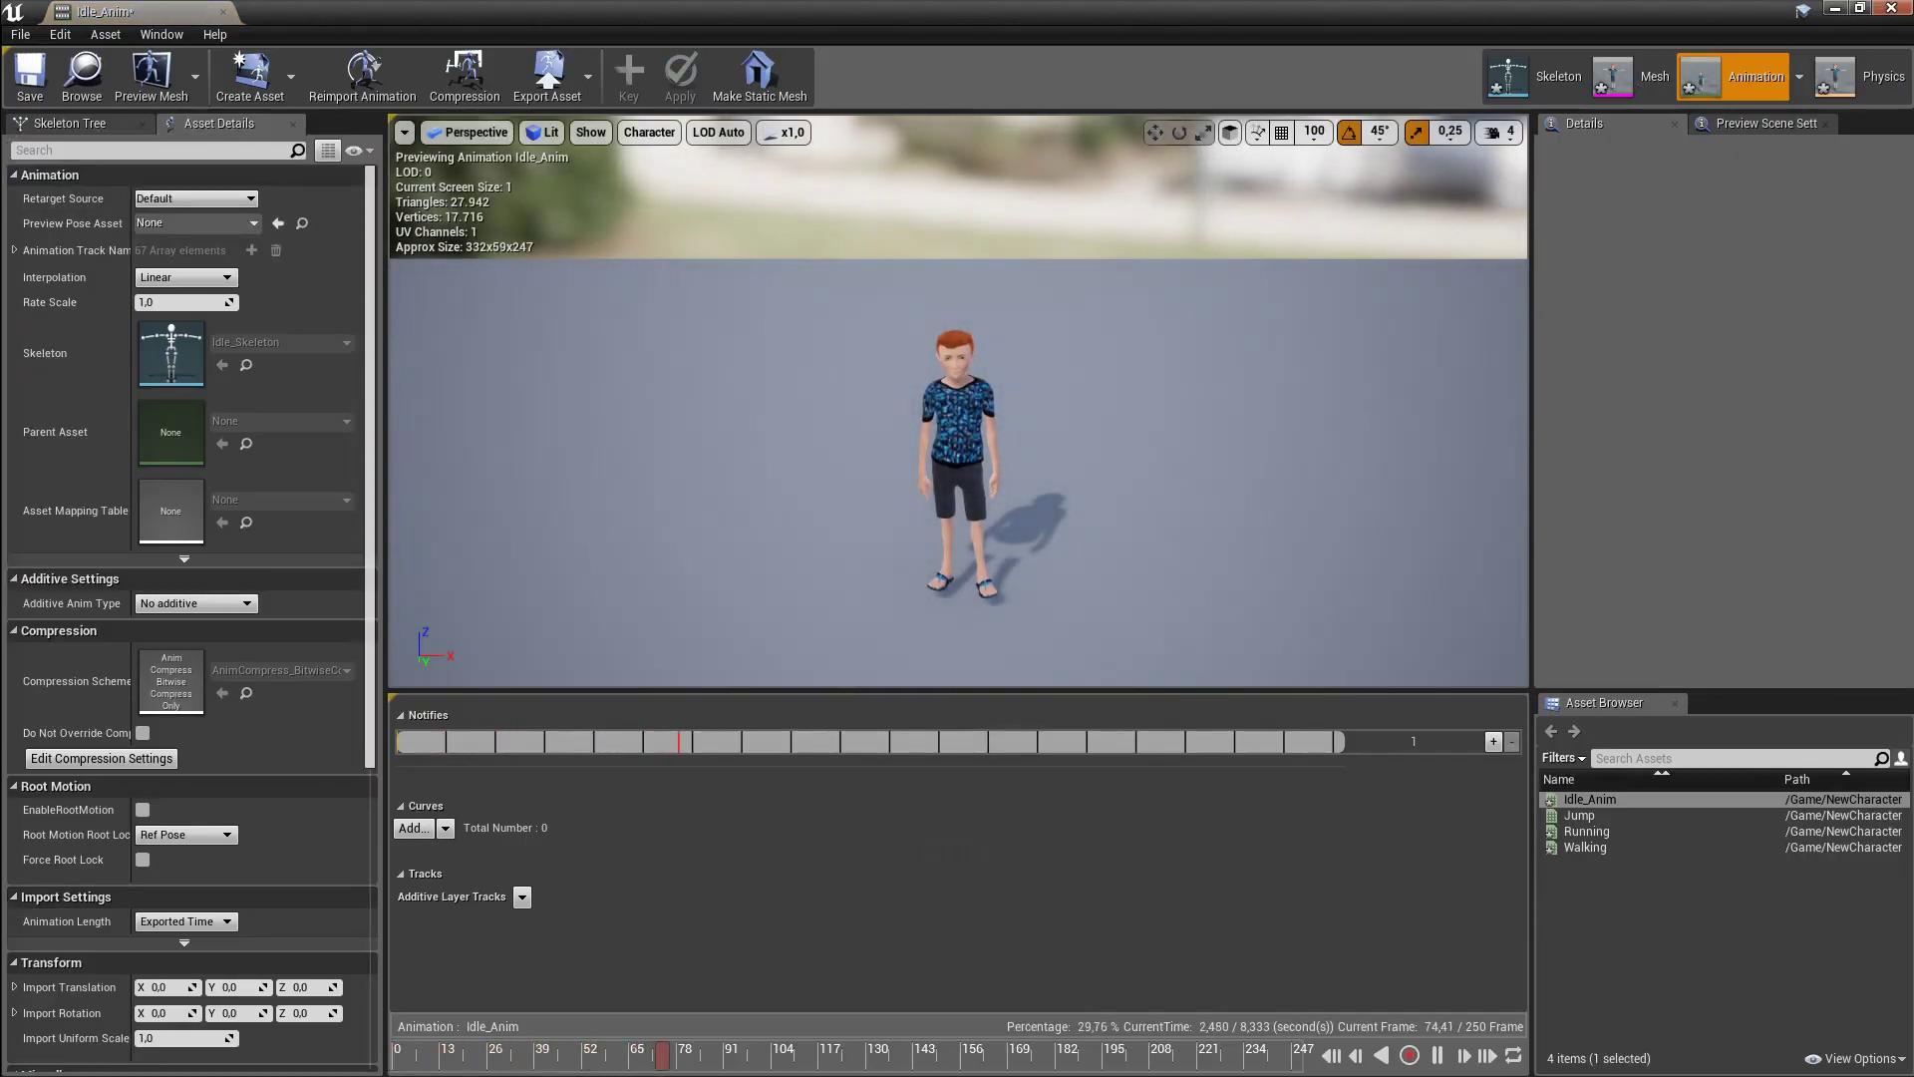
pyautogui.click(1892, 9)
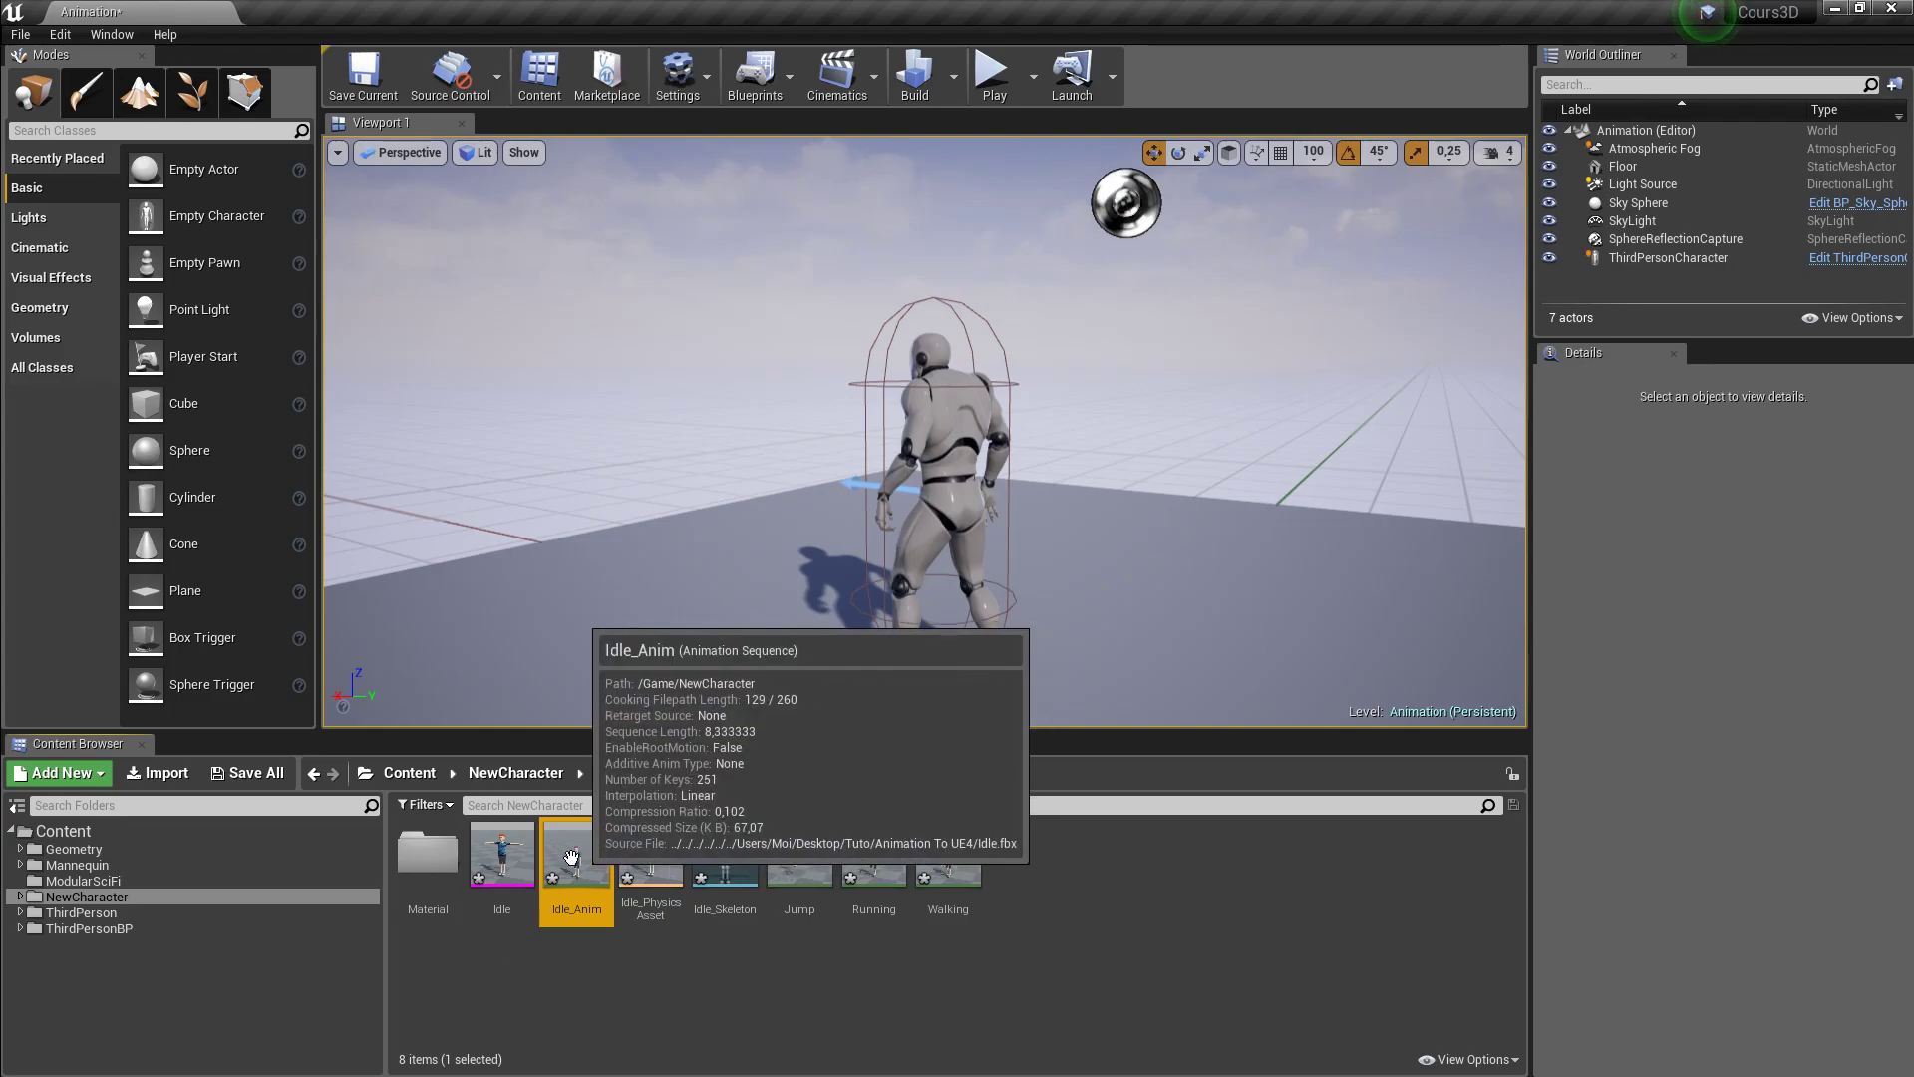
# - Create a Blend Space 1D in NewCharacter based on Idle_Skeleton
pyautogui.rightClick(1067, 899)
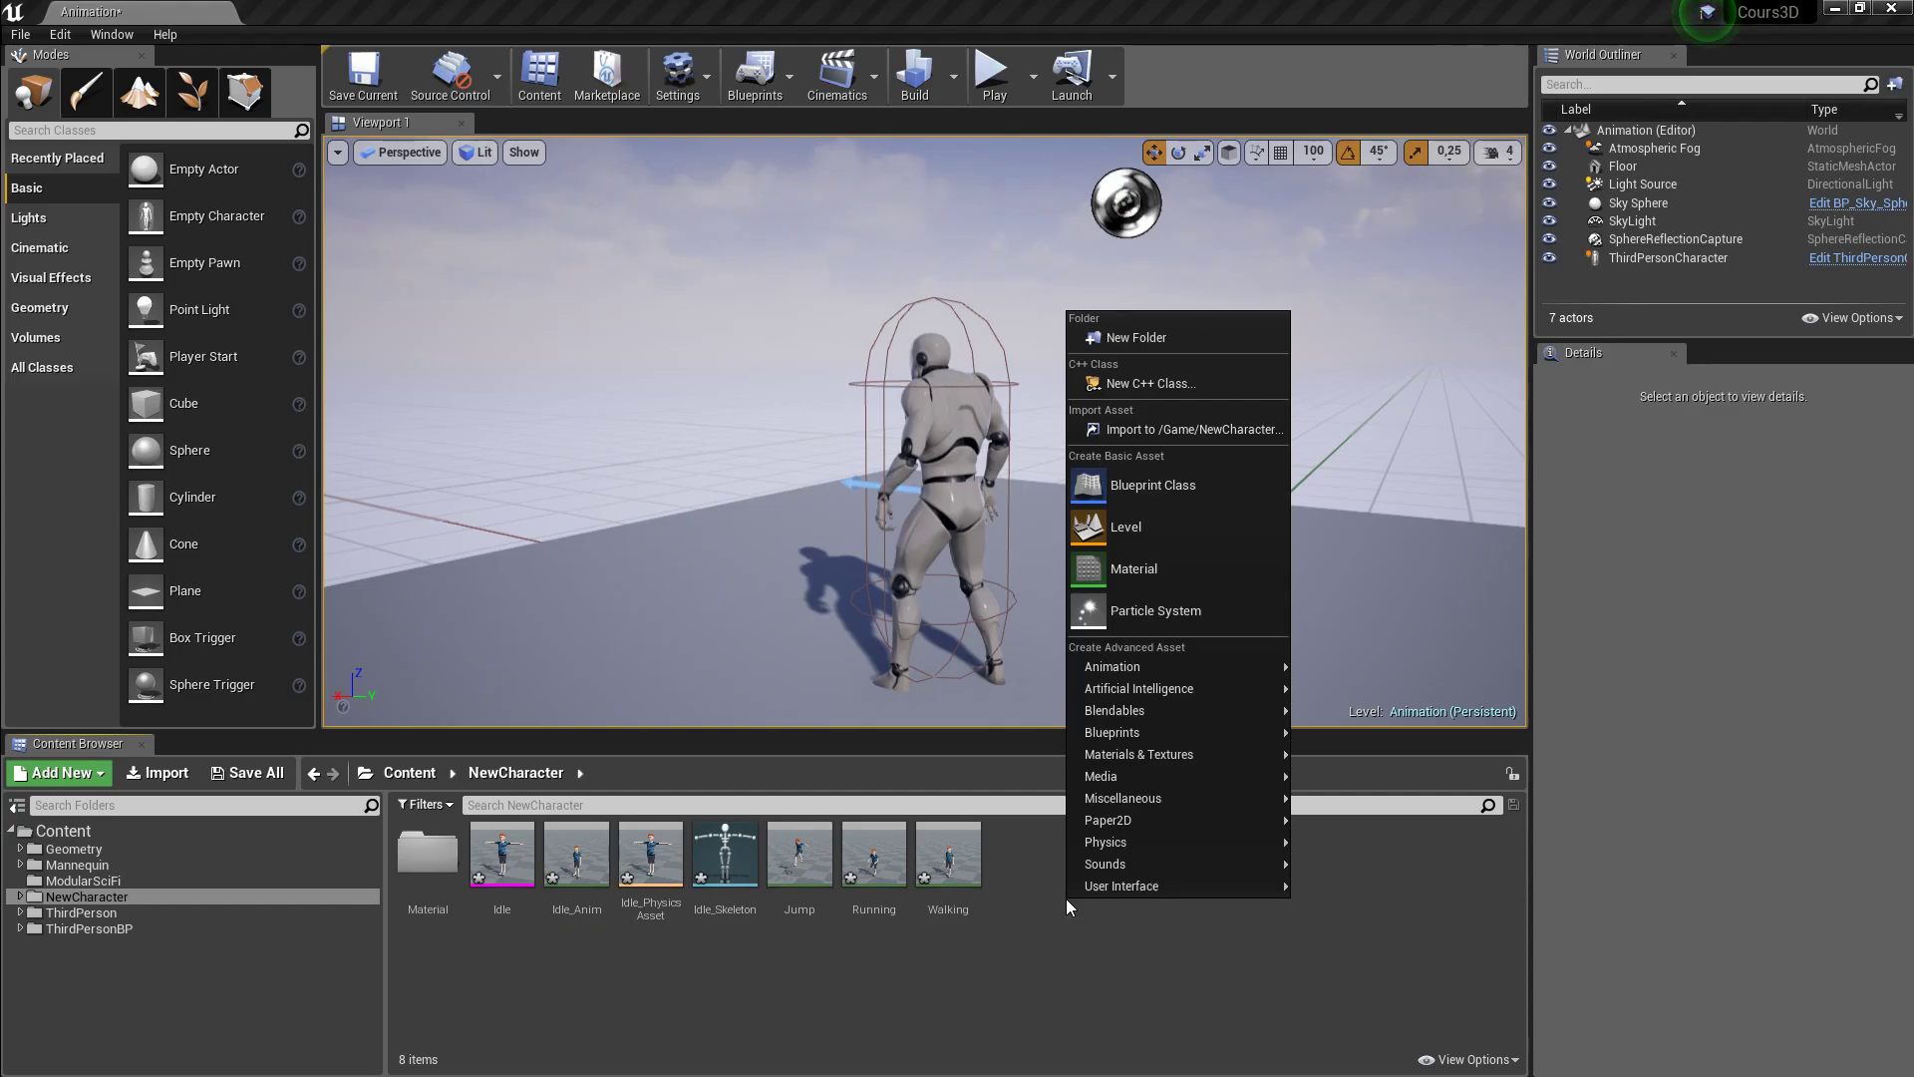
pyautogui.moveTo(1113, 670)
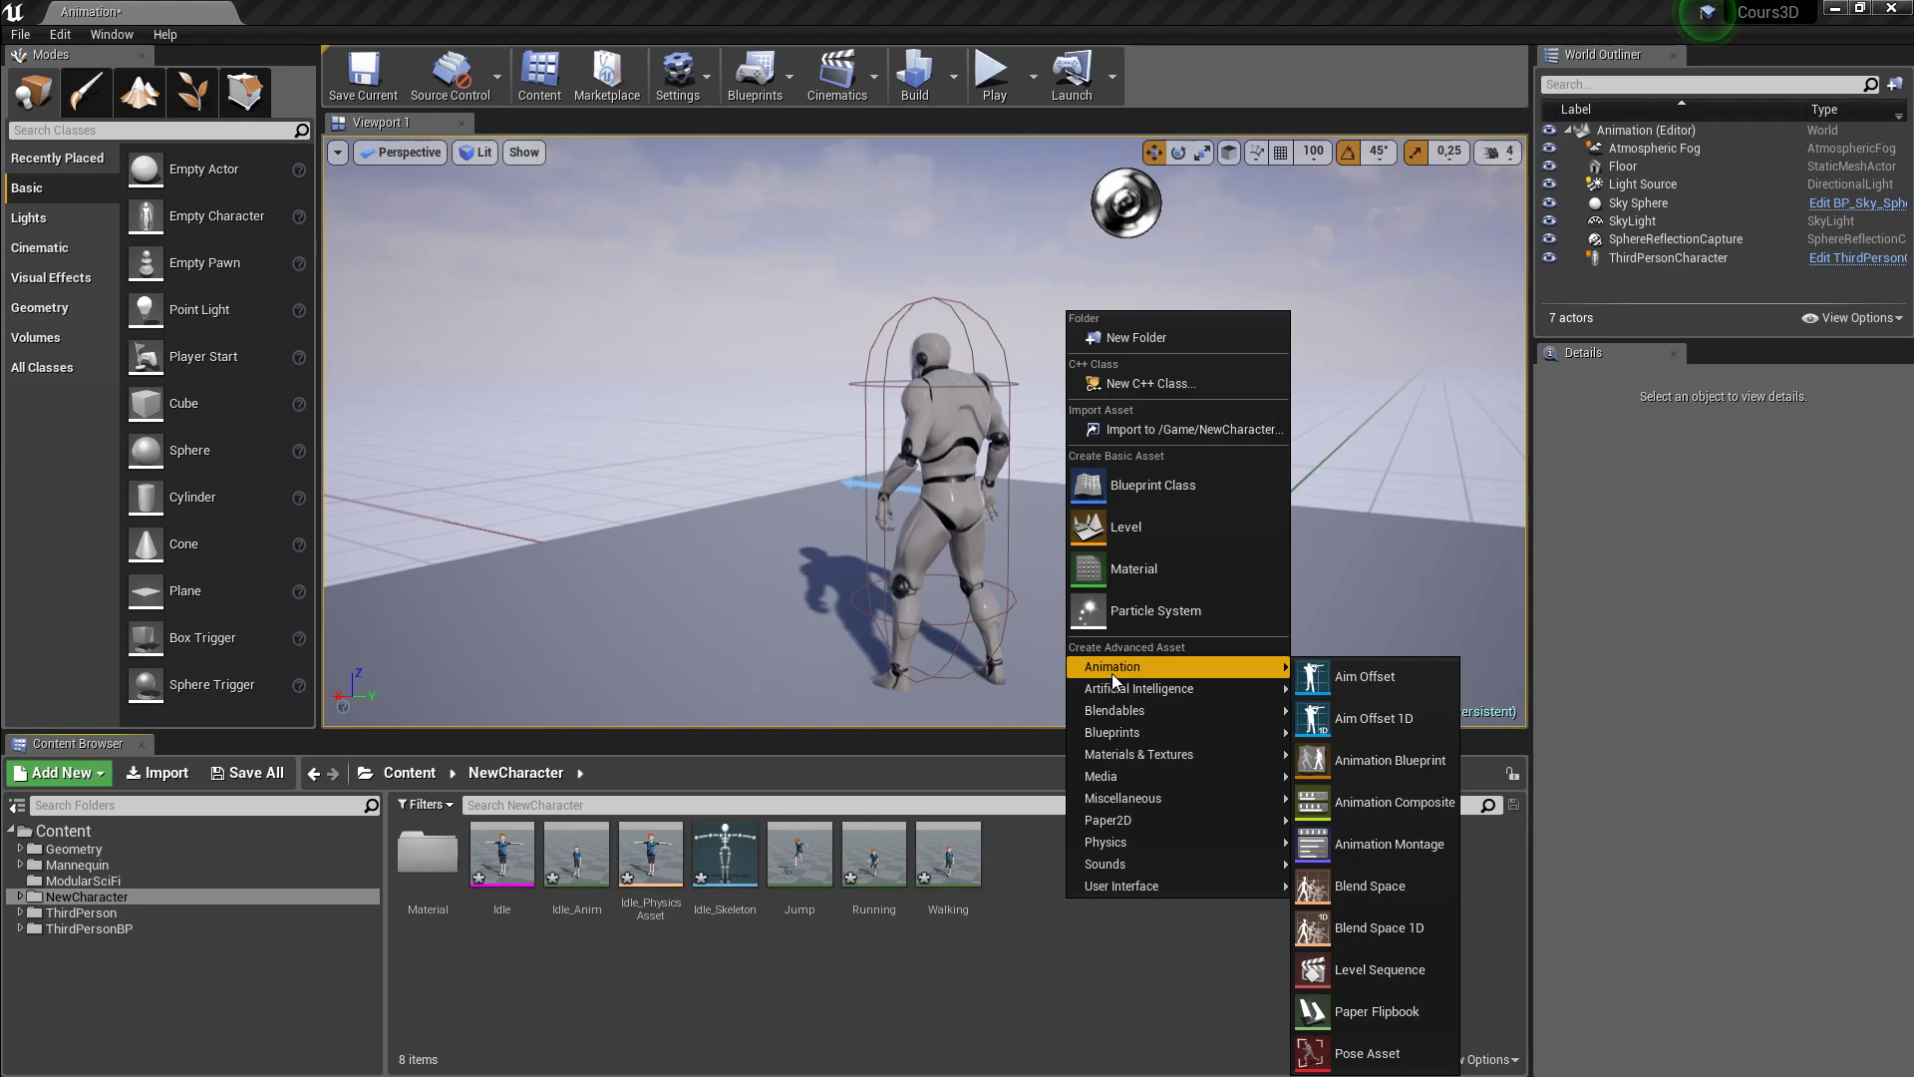
pyautogui.click(1392, 930)
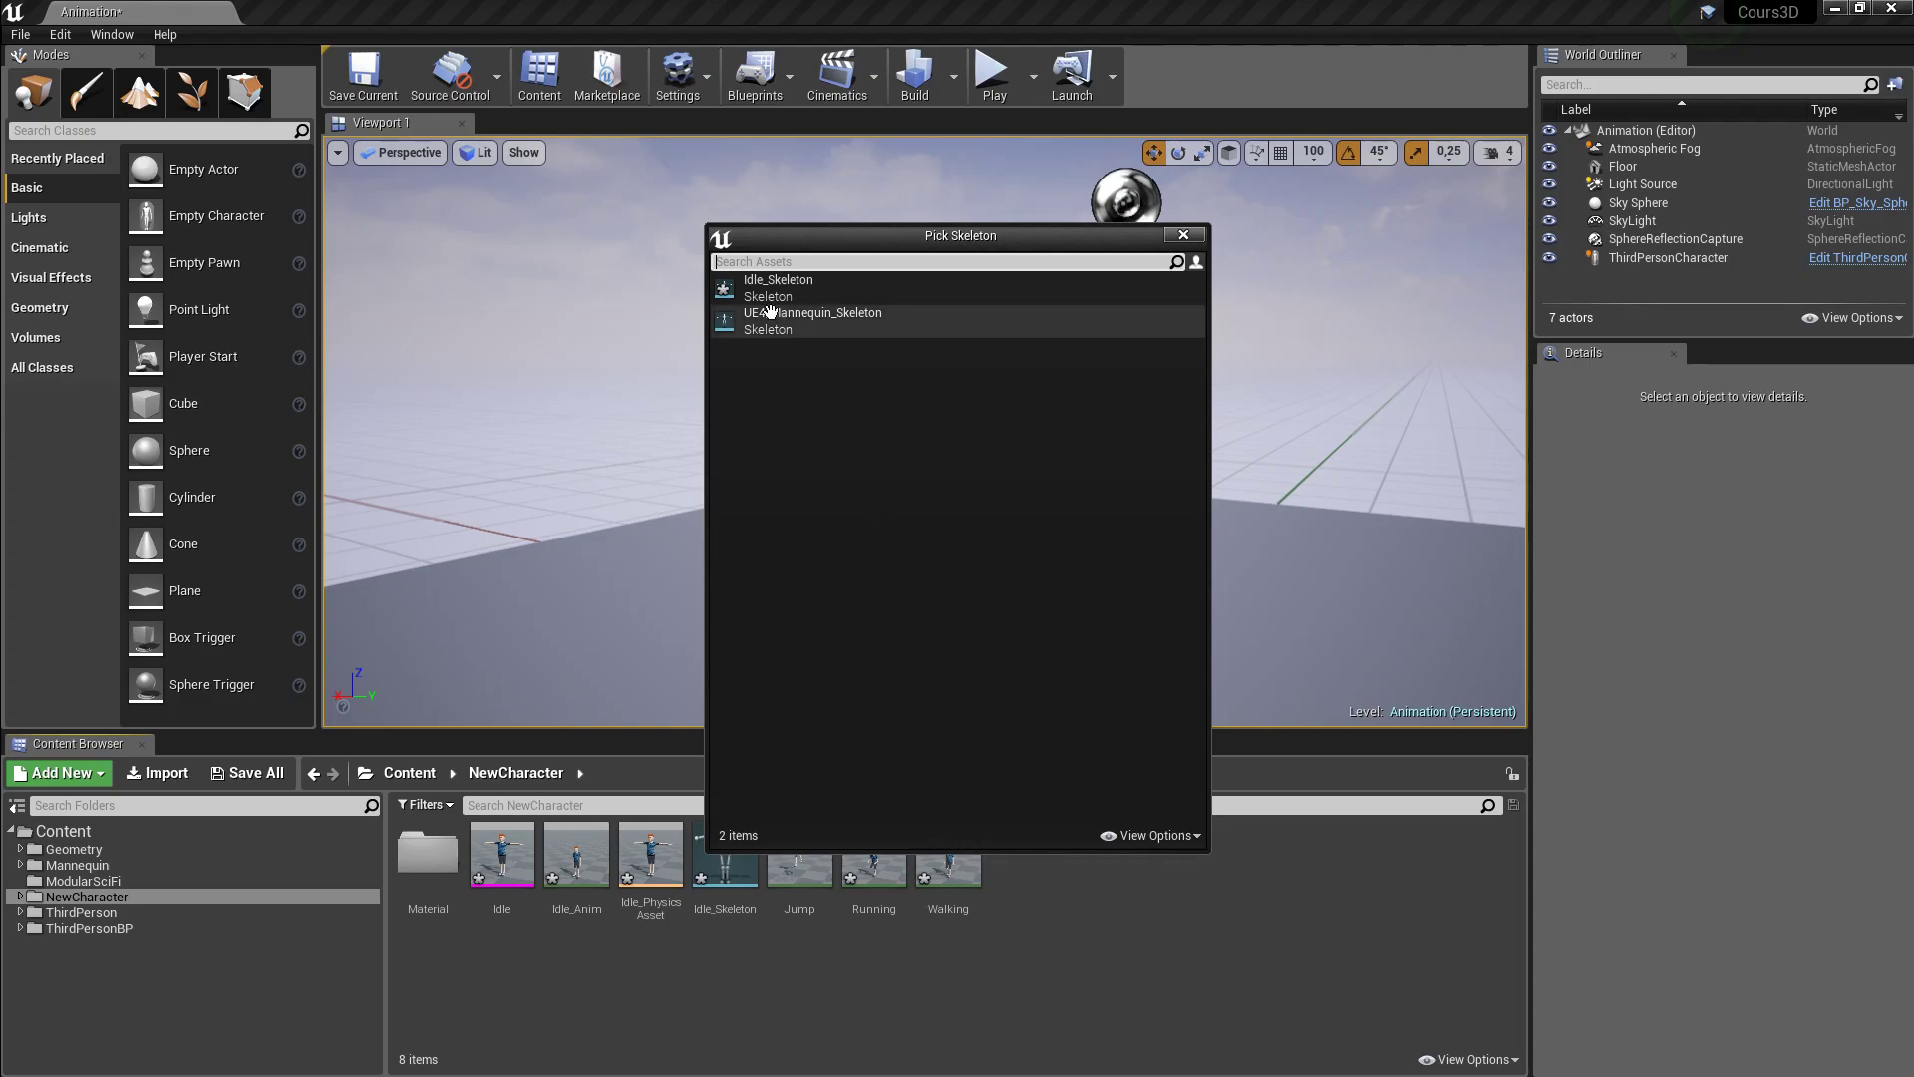
pyautogui.click(813, 320)
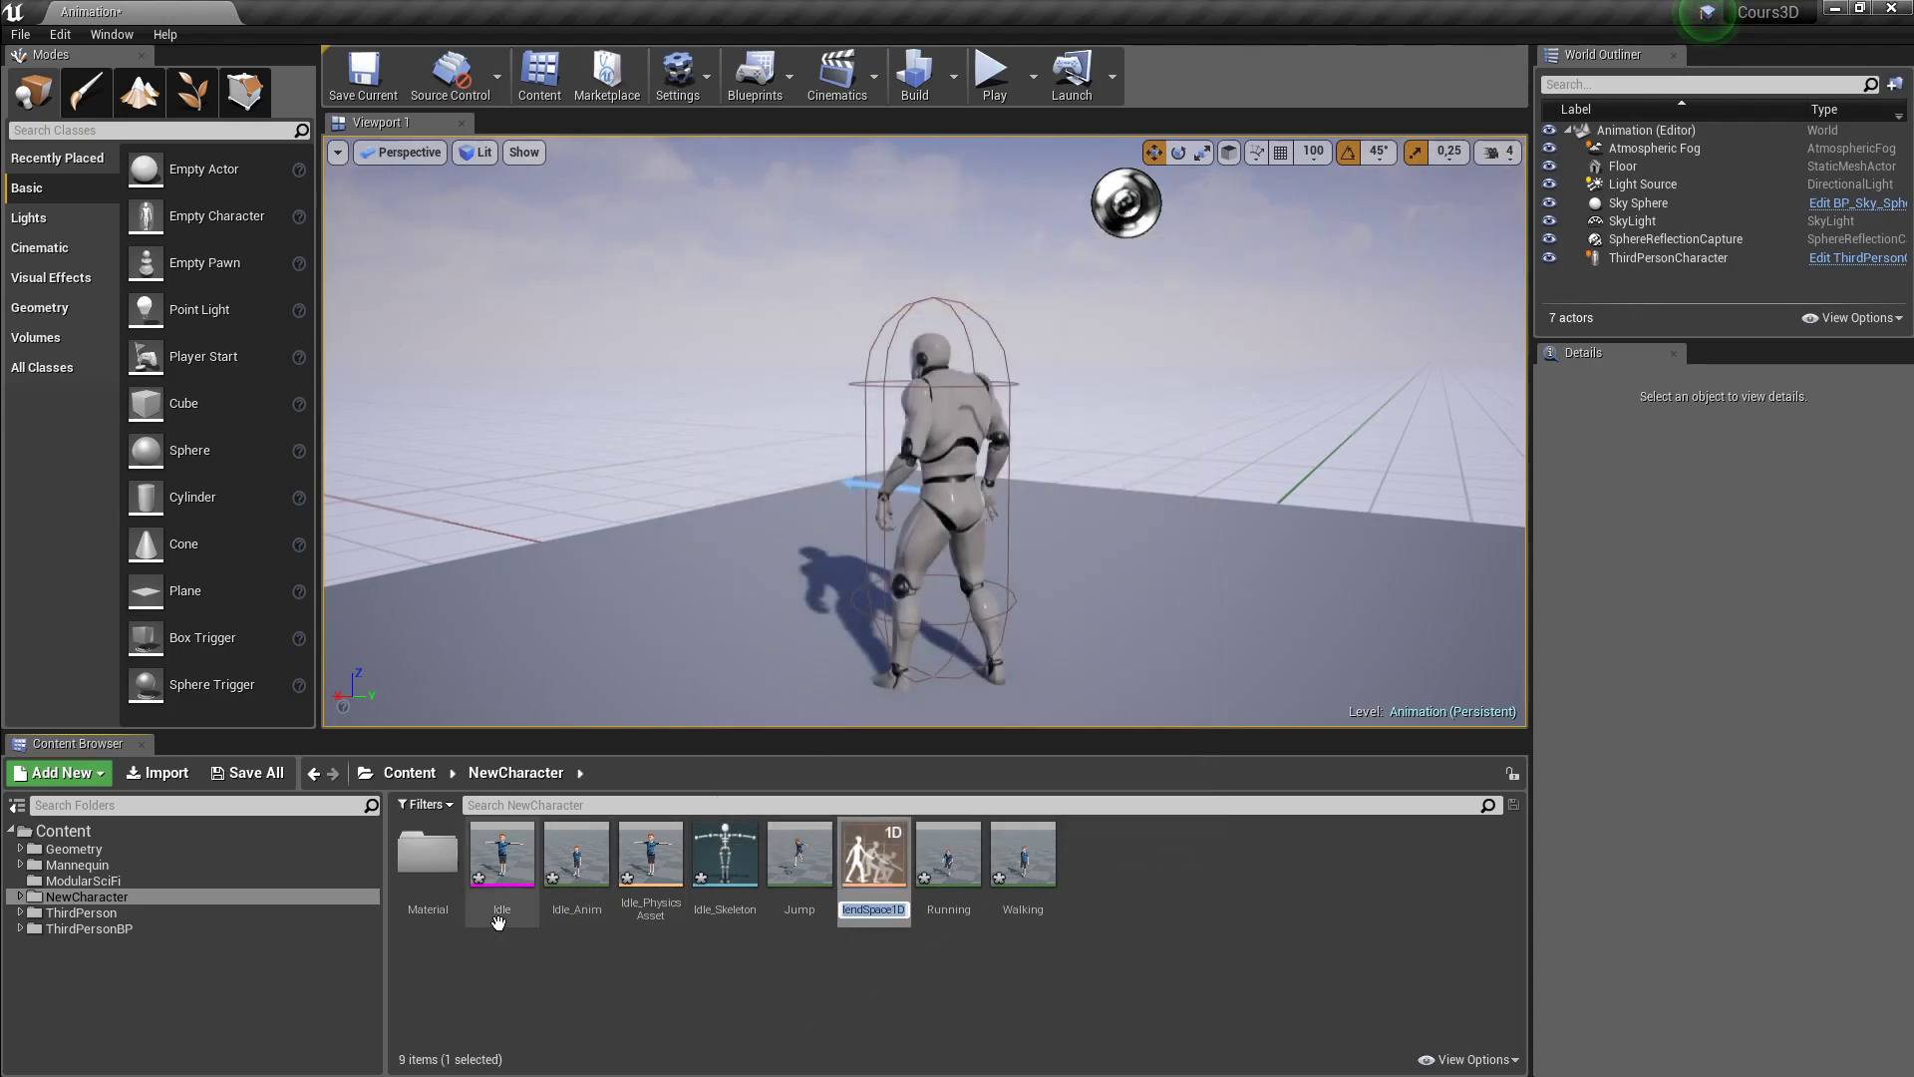
# - Name the new blend space NewCharacterBlendSpace1D
pyautogui.moveTo(865, 910)
pyautogui.mouseDown()
pyautogui.moveTo(826, 910)
pyautogui.moveTo(914, 909)
pyautogui.moveTo(839, 911)
pyautogui.mouseUp()
pyautogui.click(869, 910)
pyautogui.click(892, 908)
pyautogui.click(864, 913)
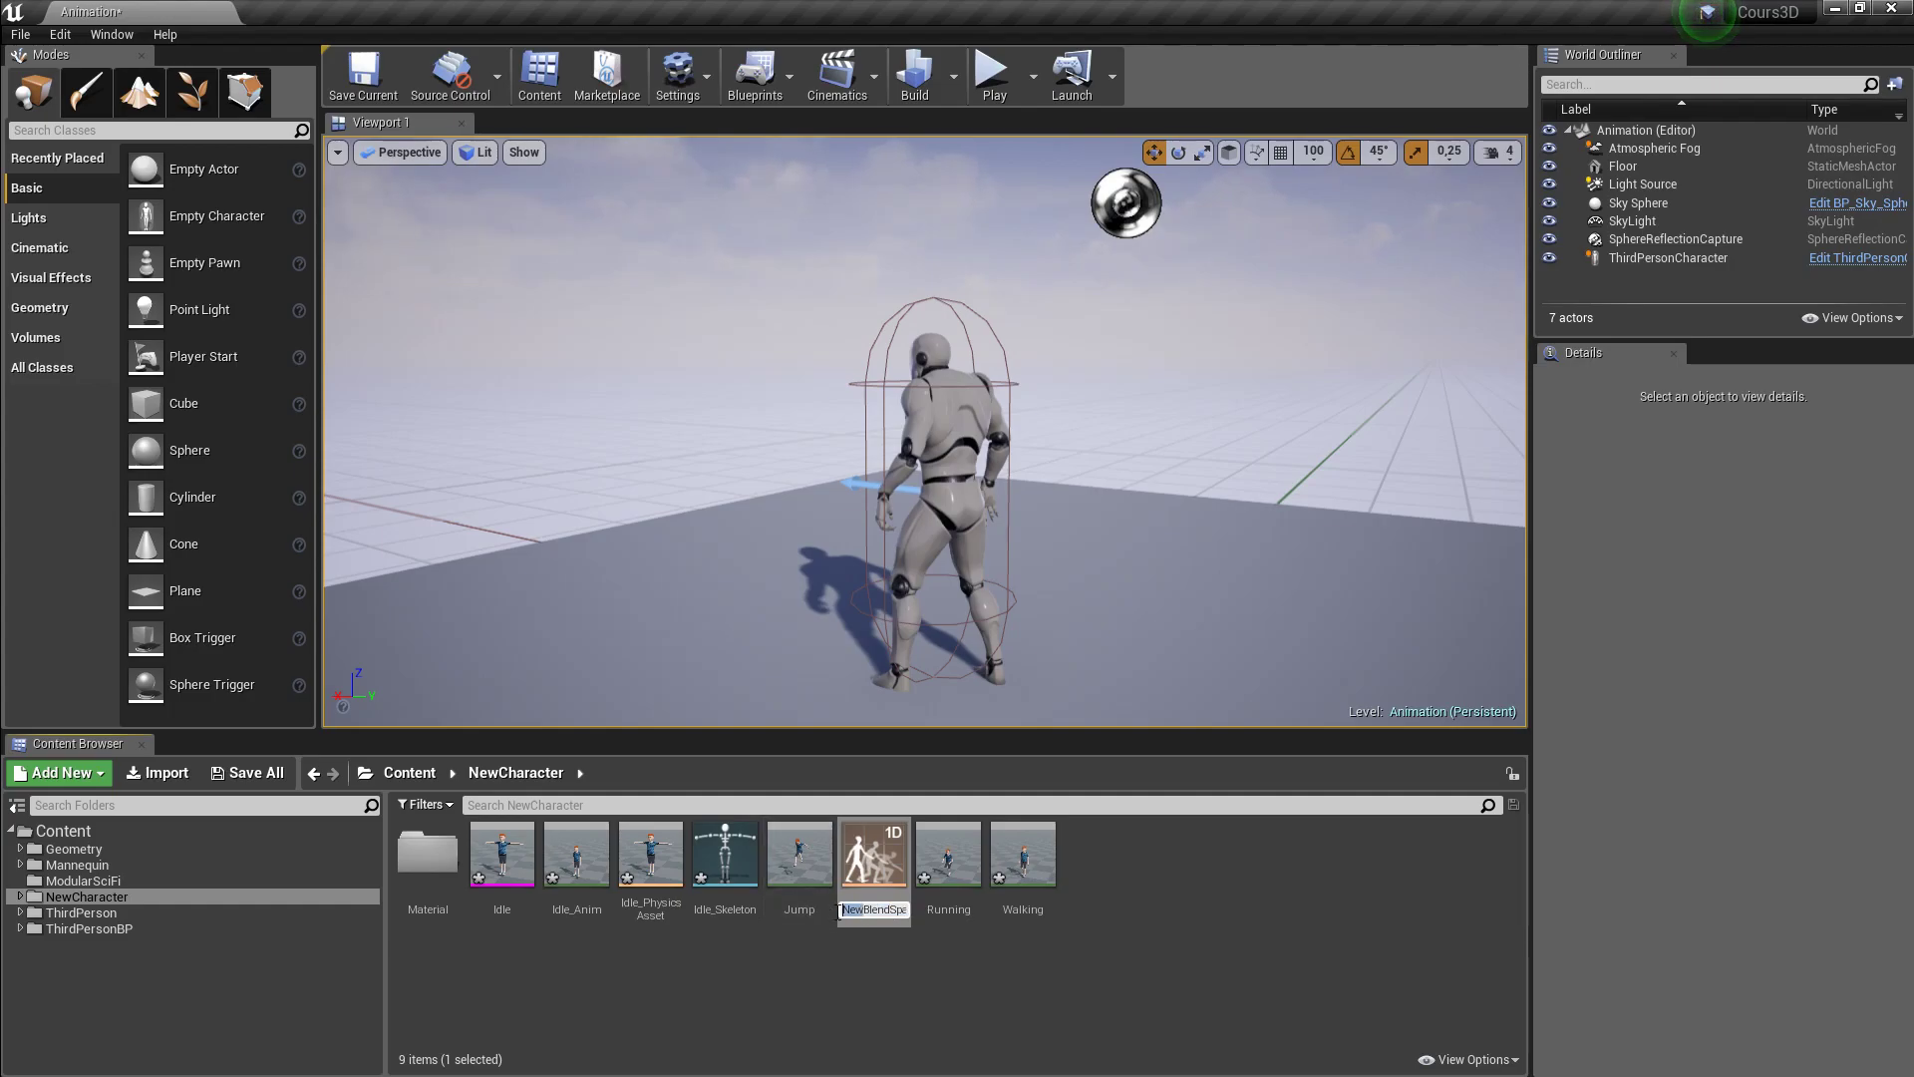
pyautogui.press('BackSpace')
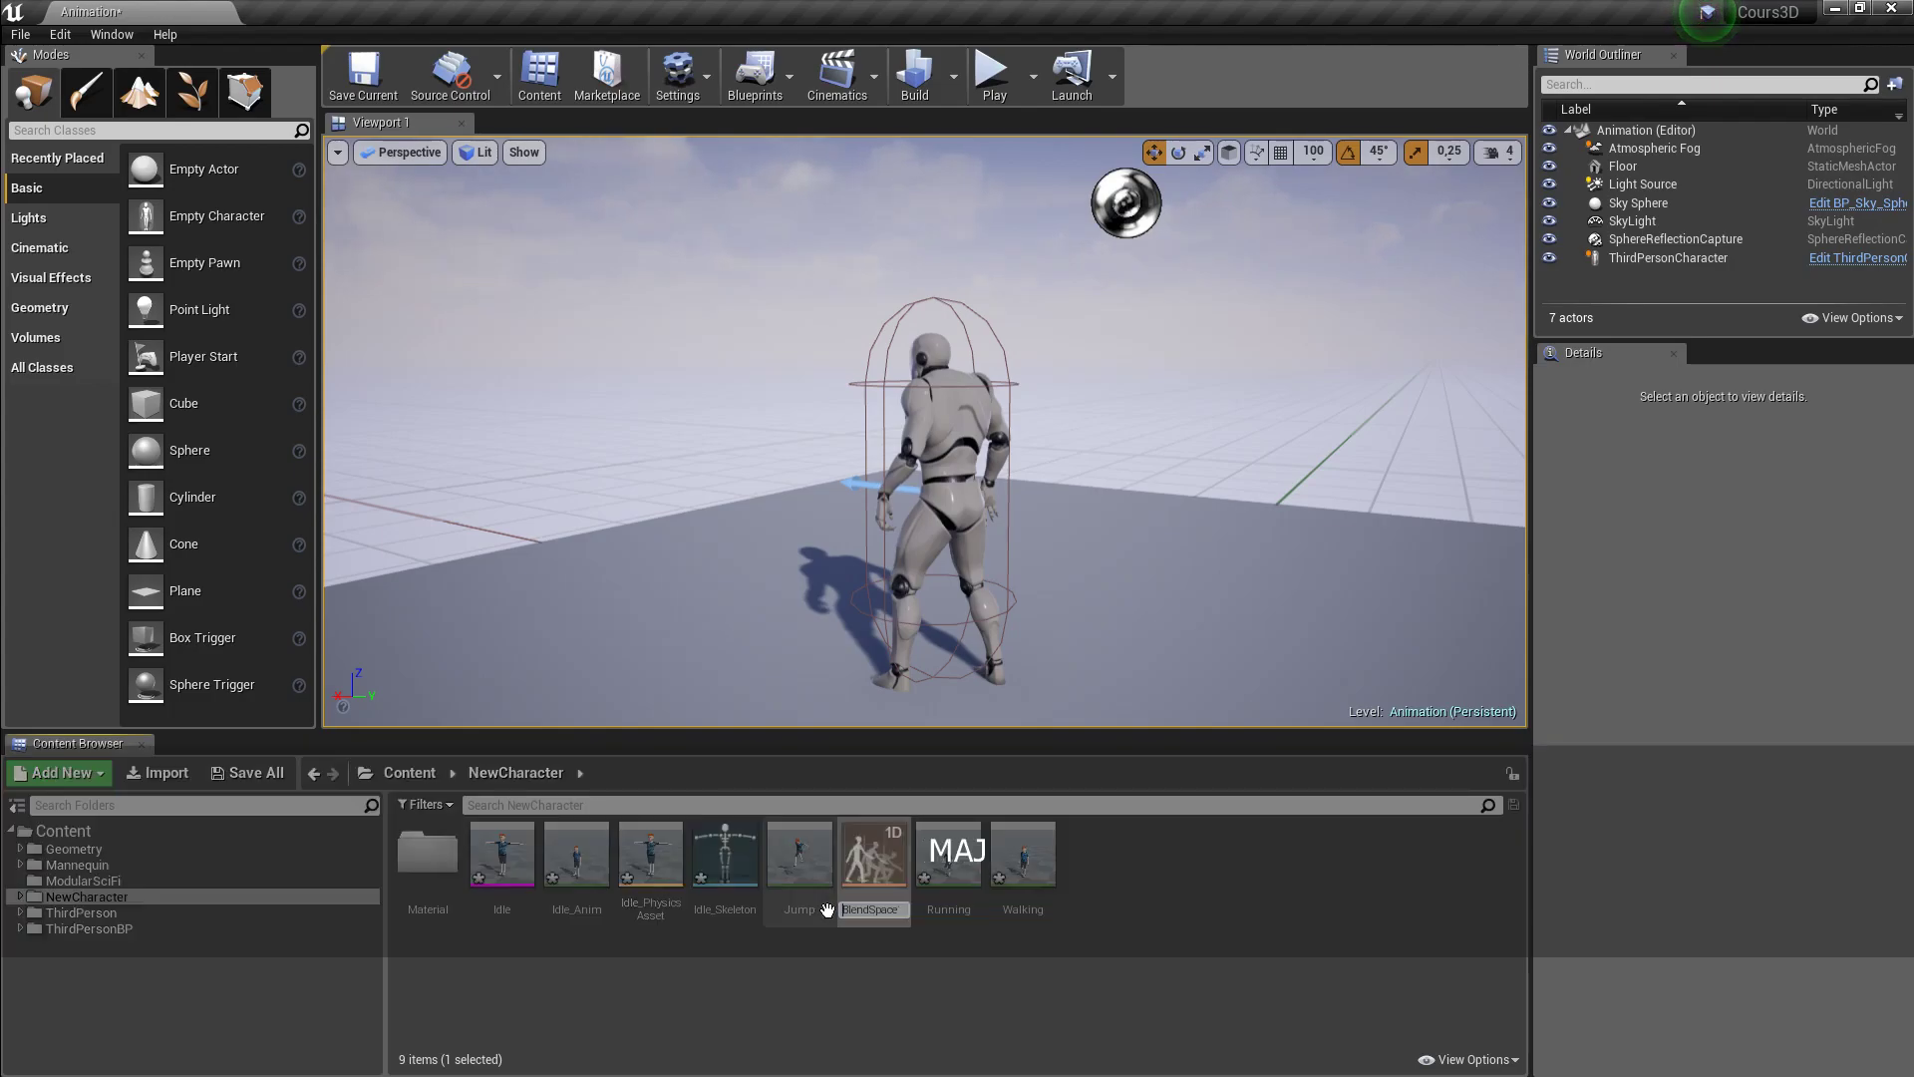
pyautogui.write('Character')
pyautogui.press('Left')
pyautogui.press('Left')
pyautogui.press('Left')
pyautogui.press('Left')
pyautogui.press('Left')
pyautogui.press('Left')
pyautogui.press('Left')
pyautogui.press('Left')
pyautogui.press('Left')
pyautogui.write('New')
pyautogui.press('Return')
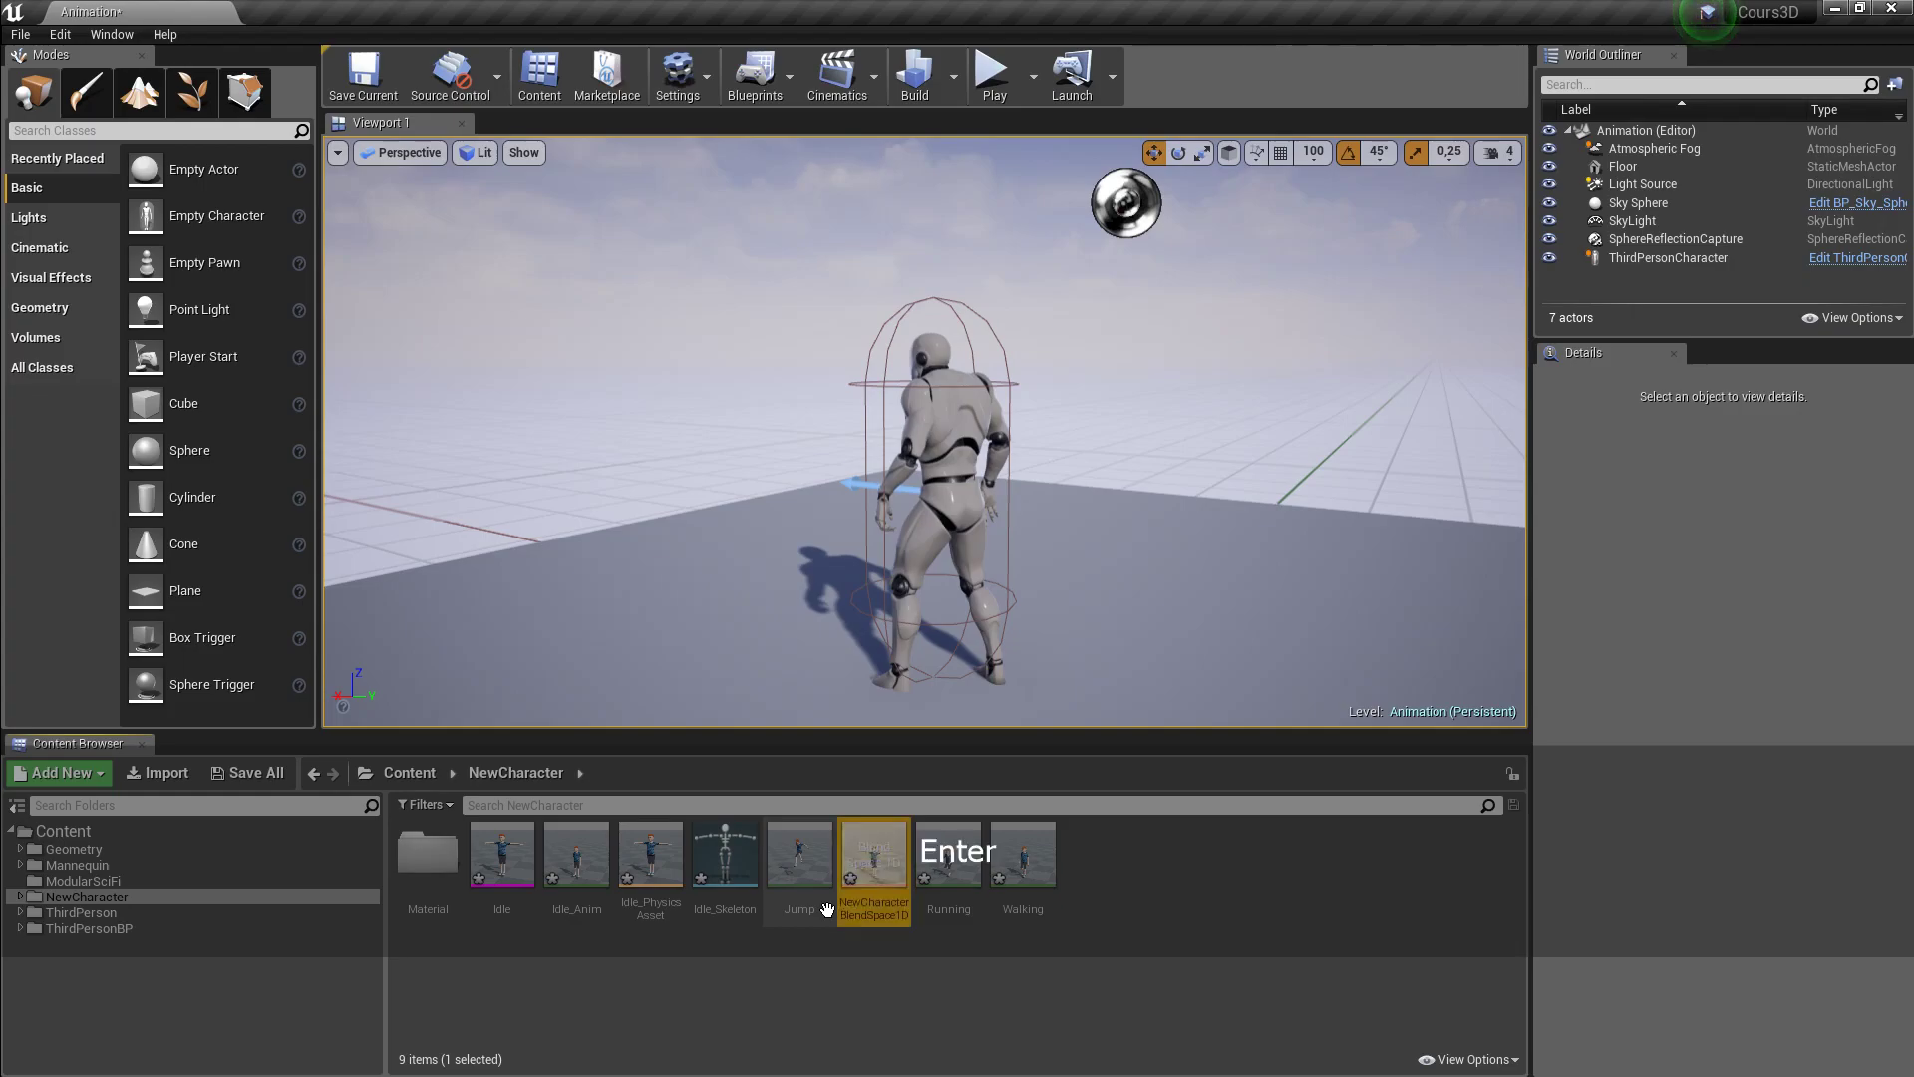
pyautogui.click(952, 1013)
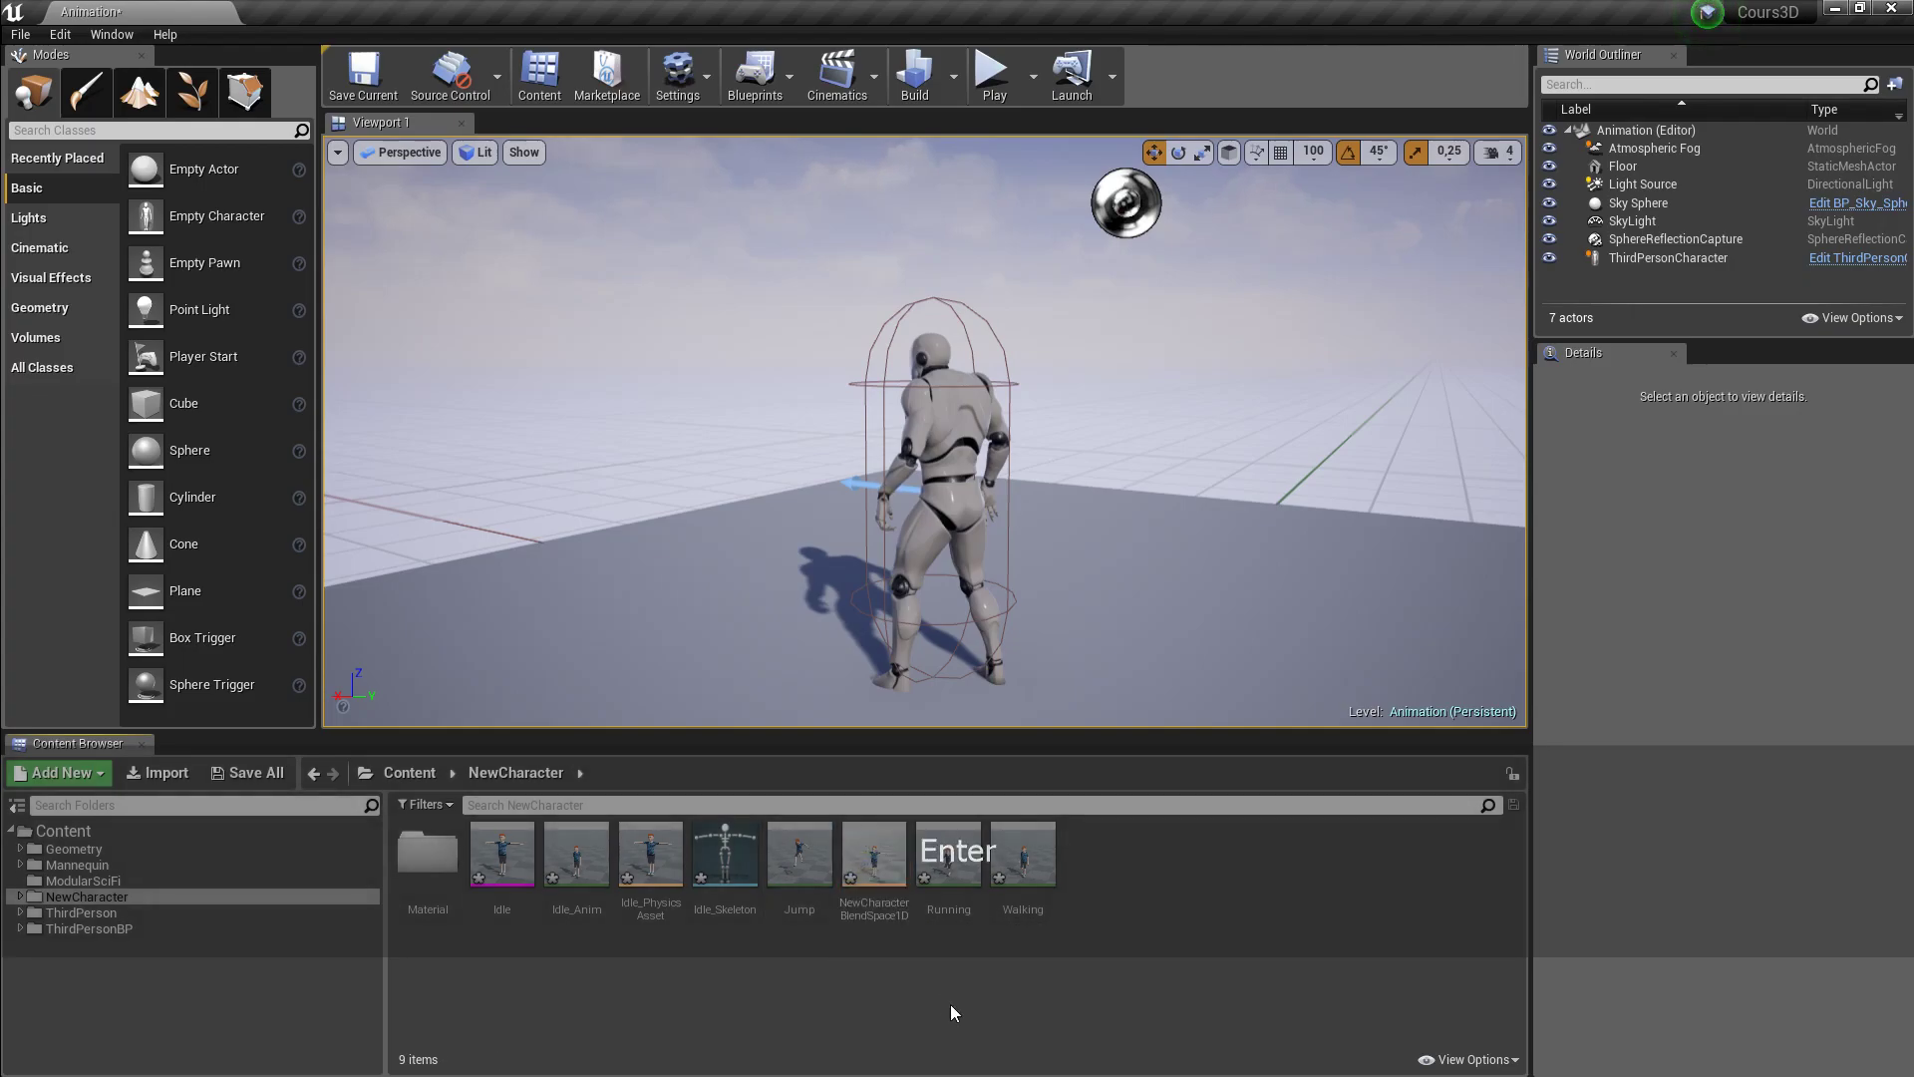
# - Open NewCharacterBlendSpace1D, add Idle_Anim as a sample at 0 and try the preview point along the axis
pyautogui.doubleClick(885, 867)
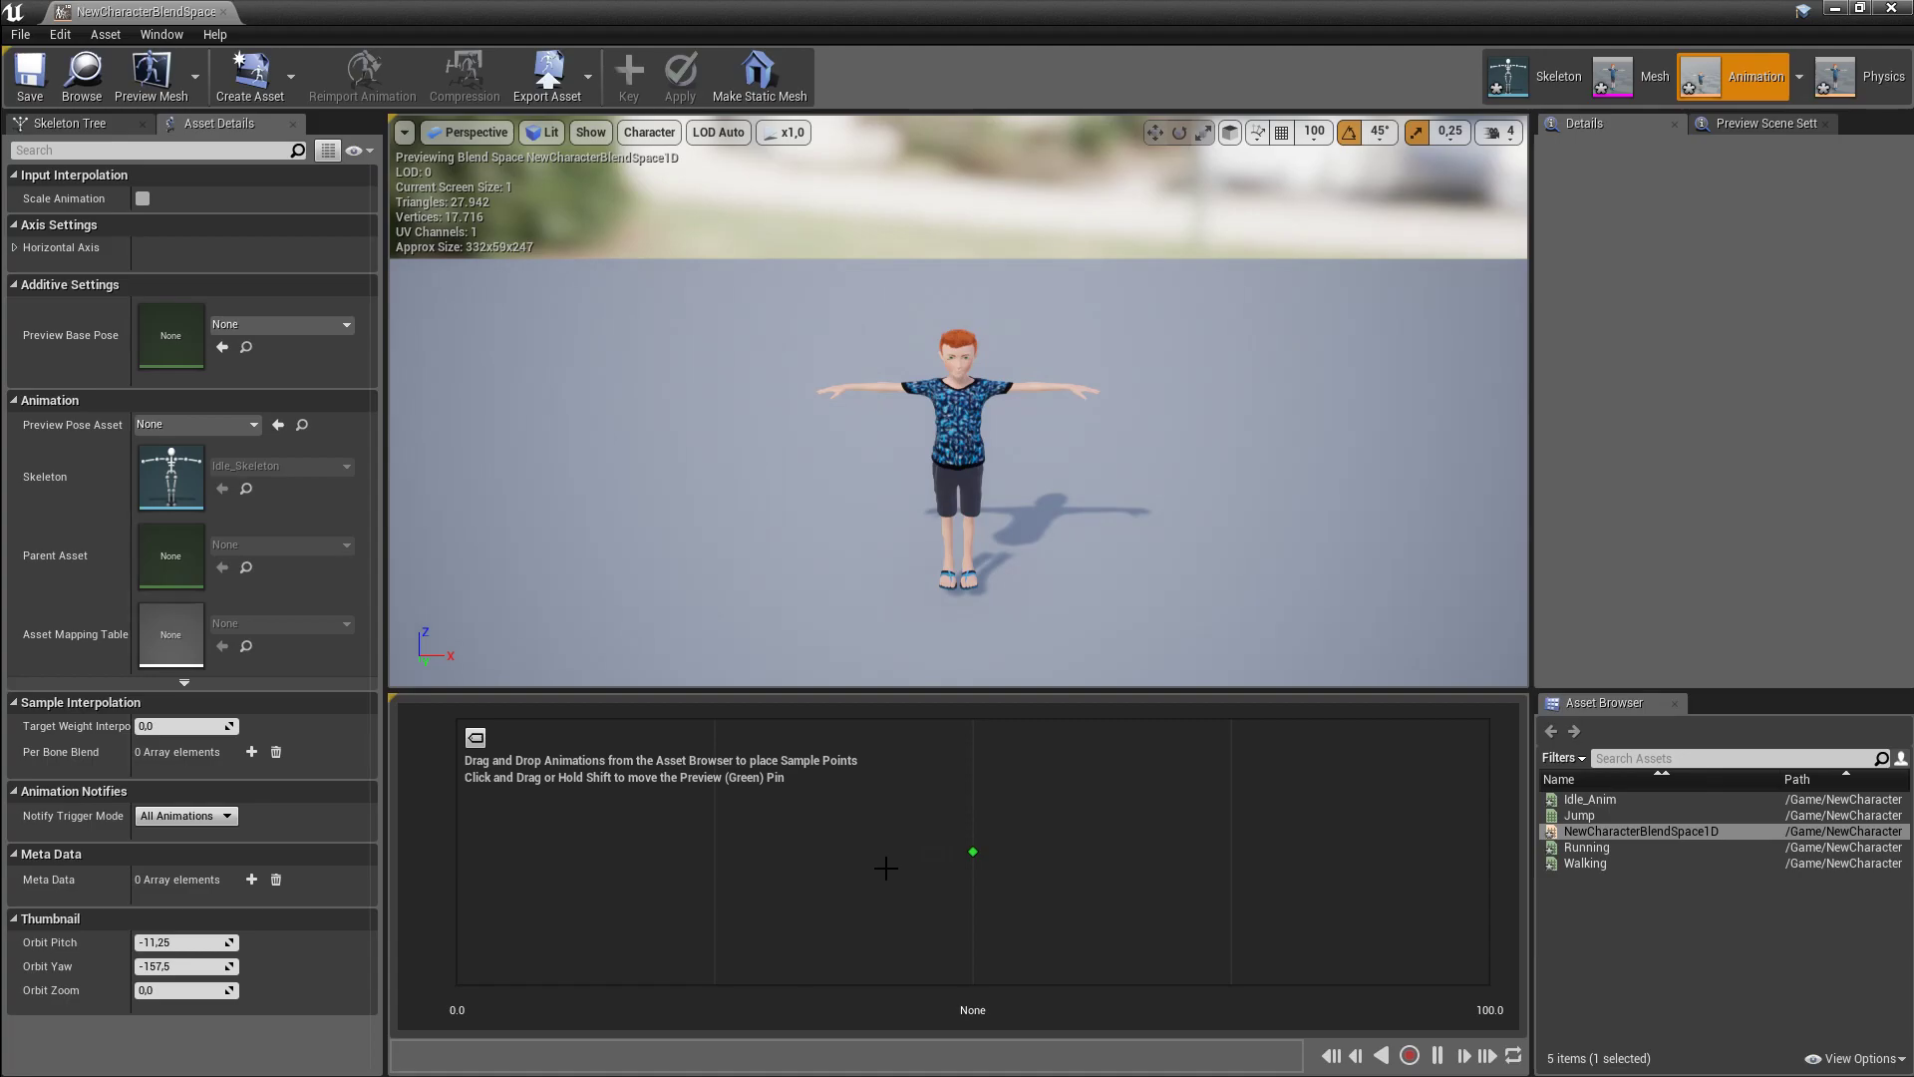
pyautogui.click(1585, 799)
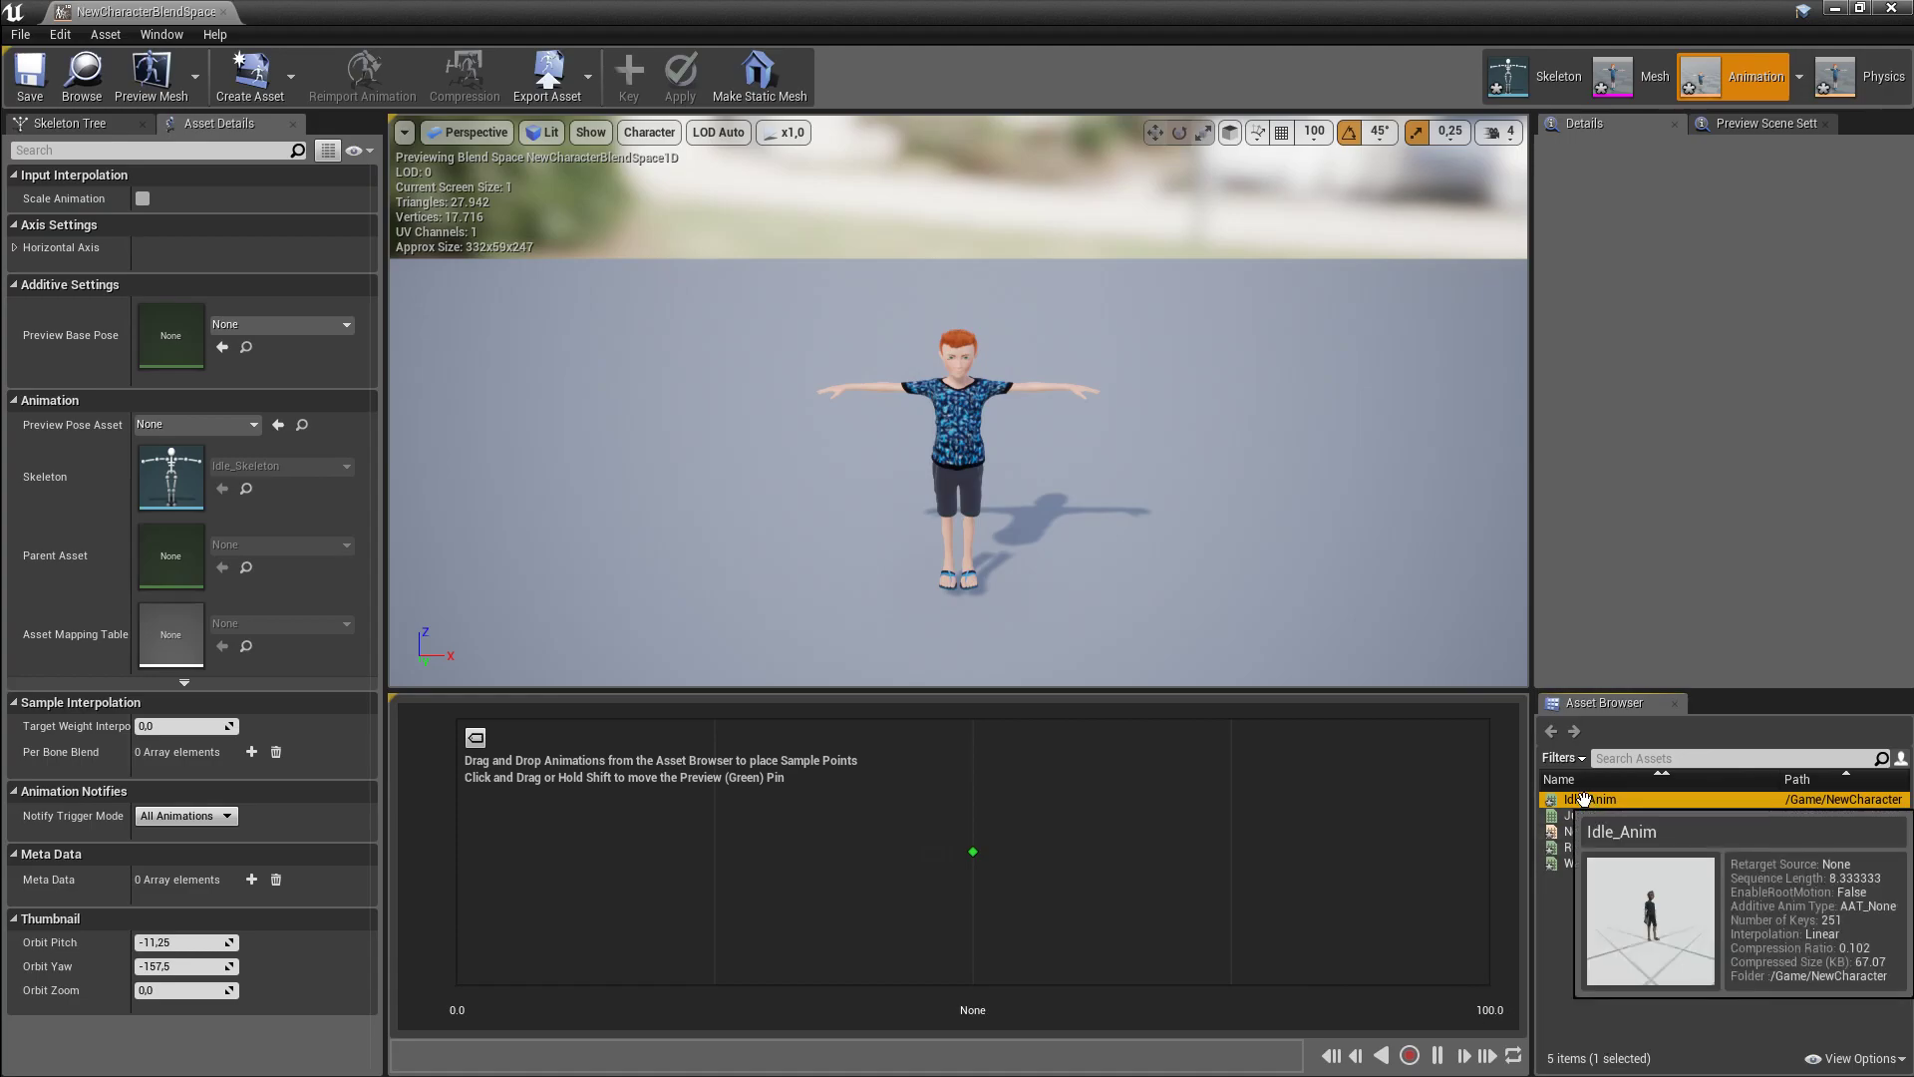
pyautogui.moveTo(1584, 799); pyautogui.dragTo(472, 856)
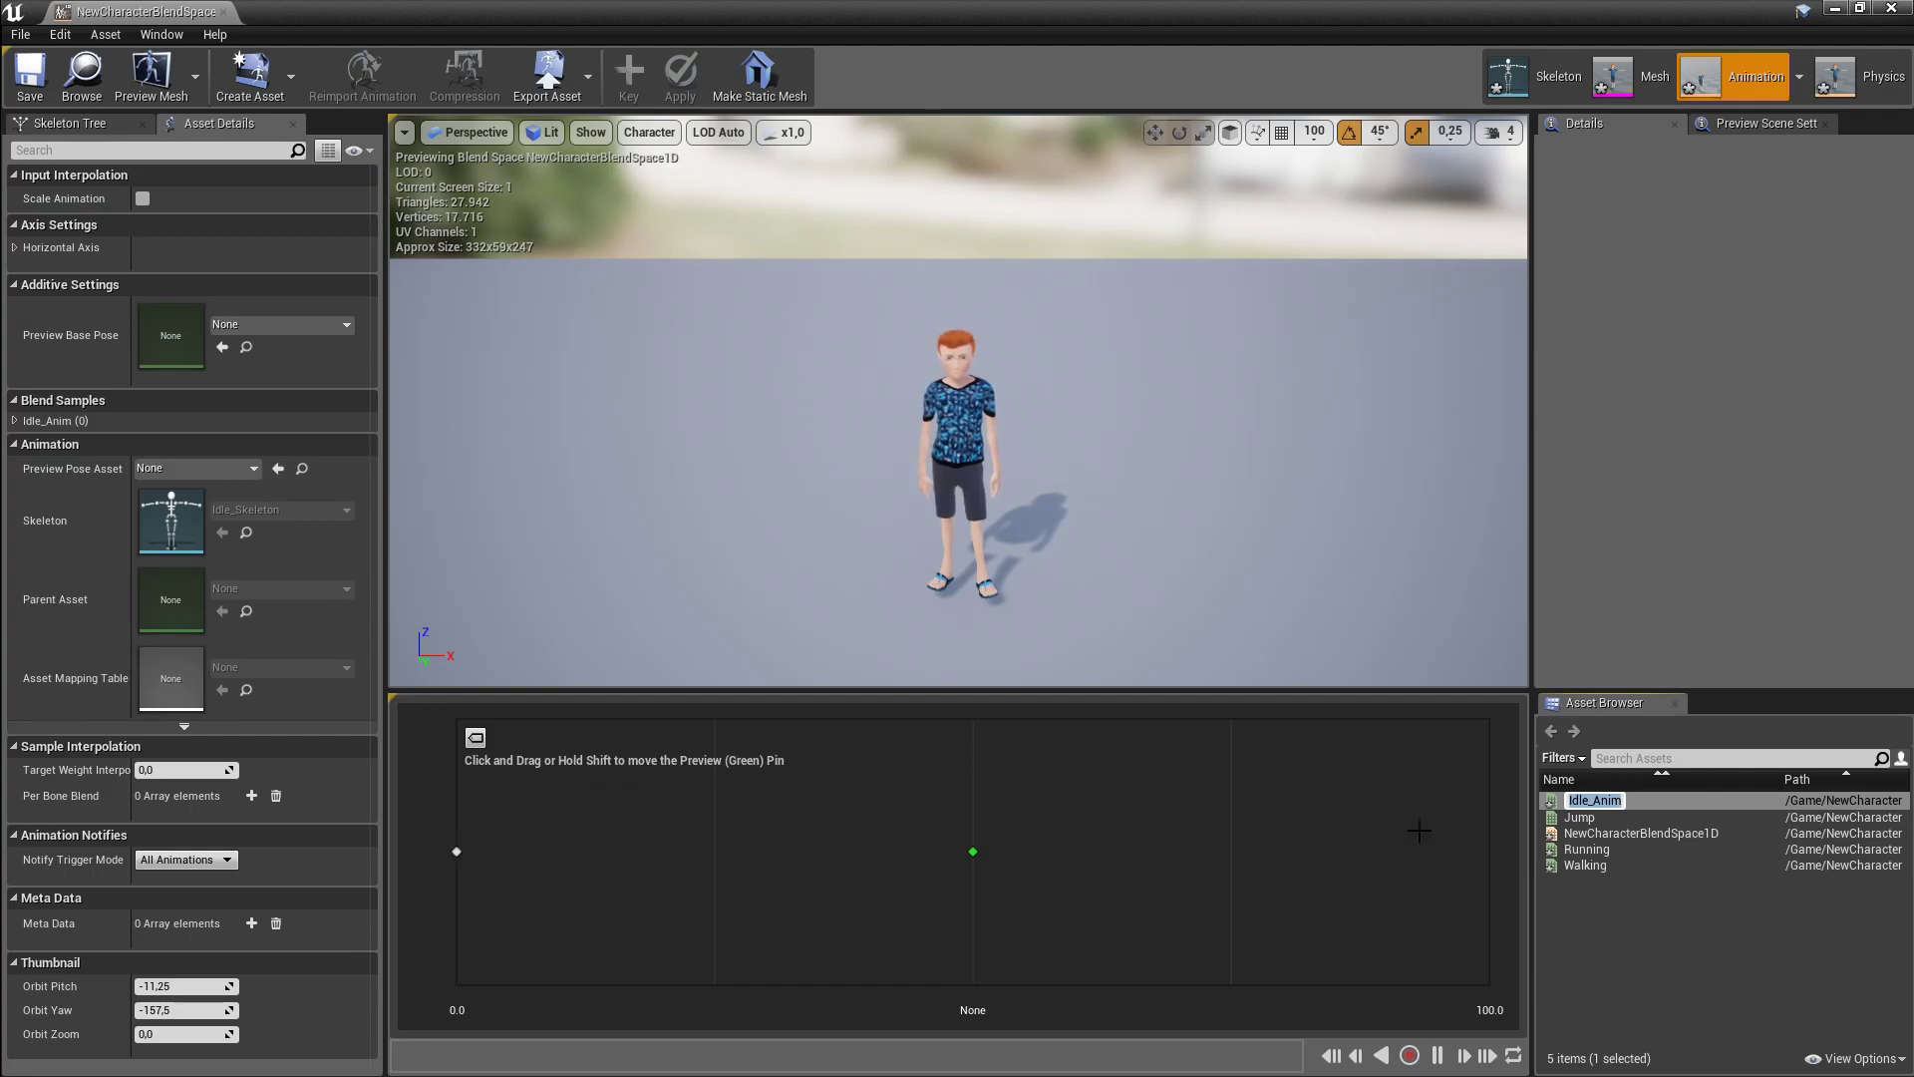
pyautogui.moveTo(464, 854)
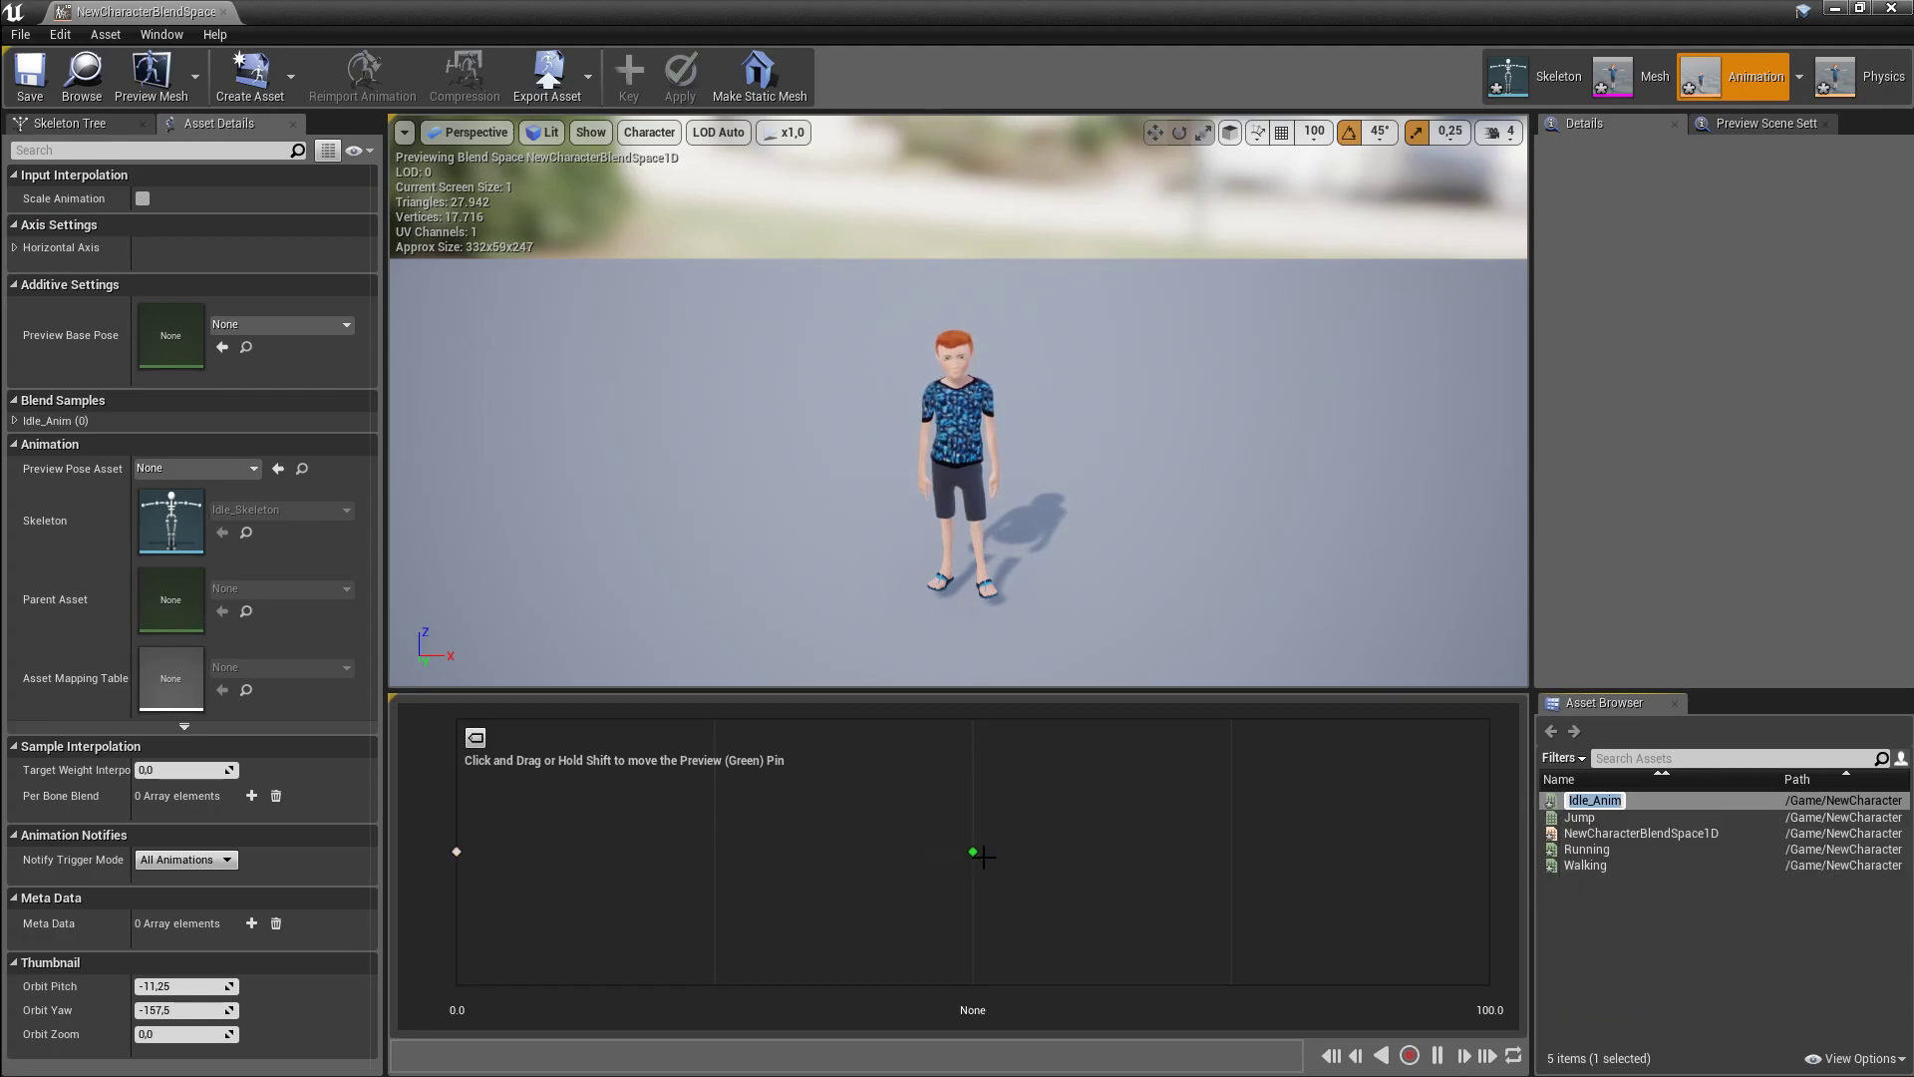
pyautogui.press('Escape')
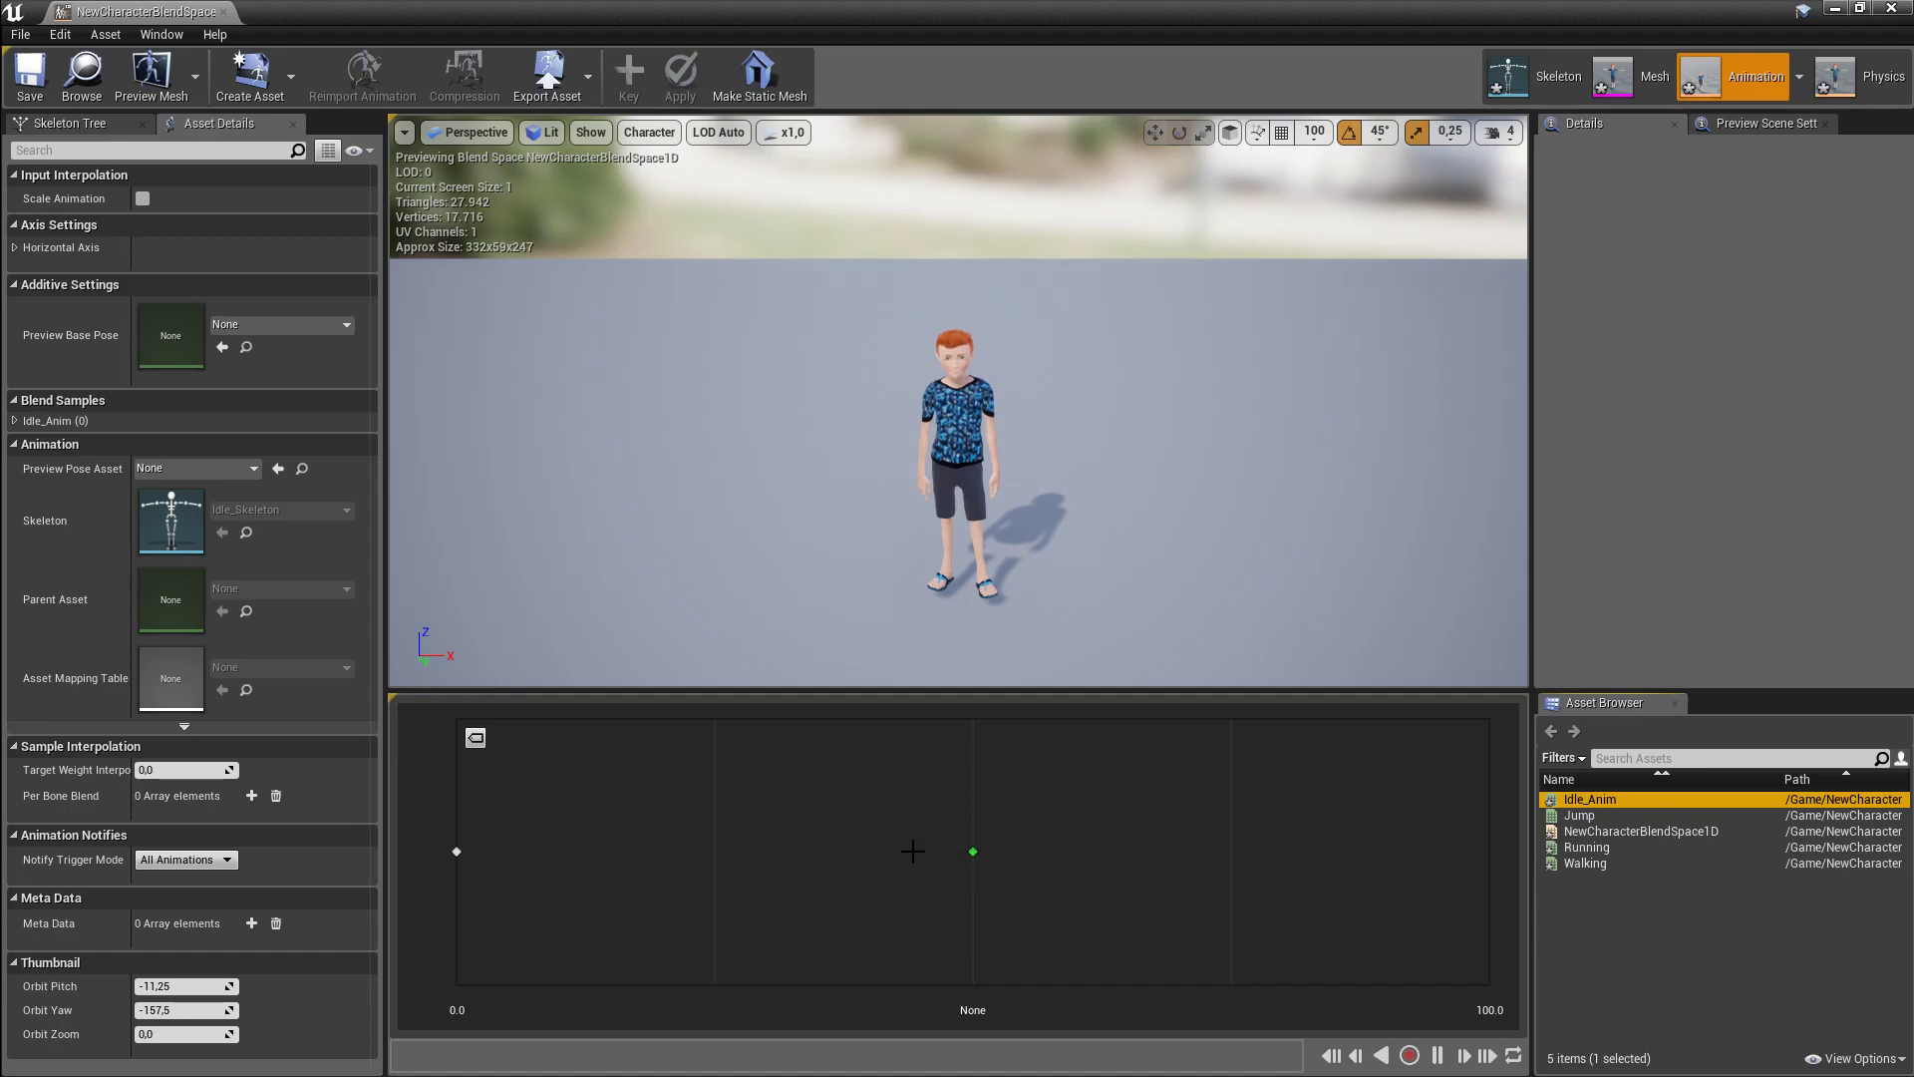
pyautogui.click(936, 850)
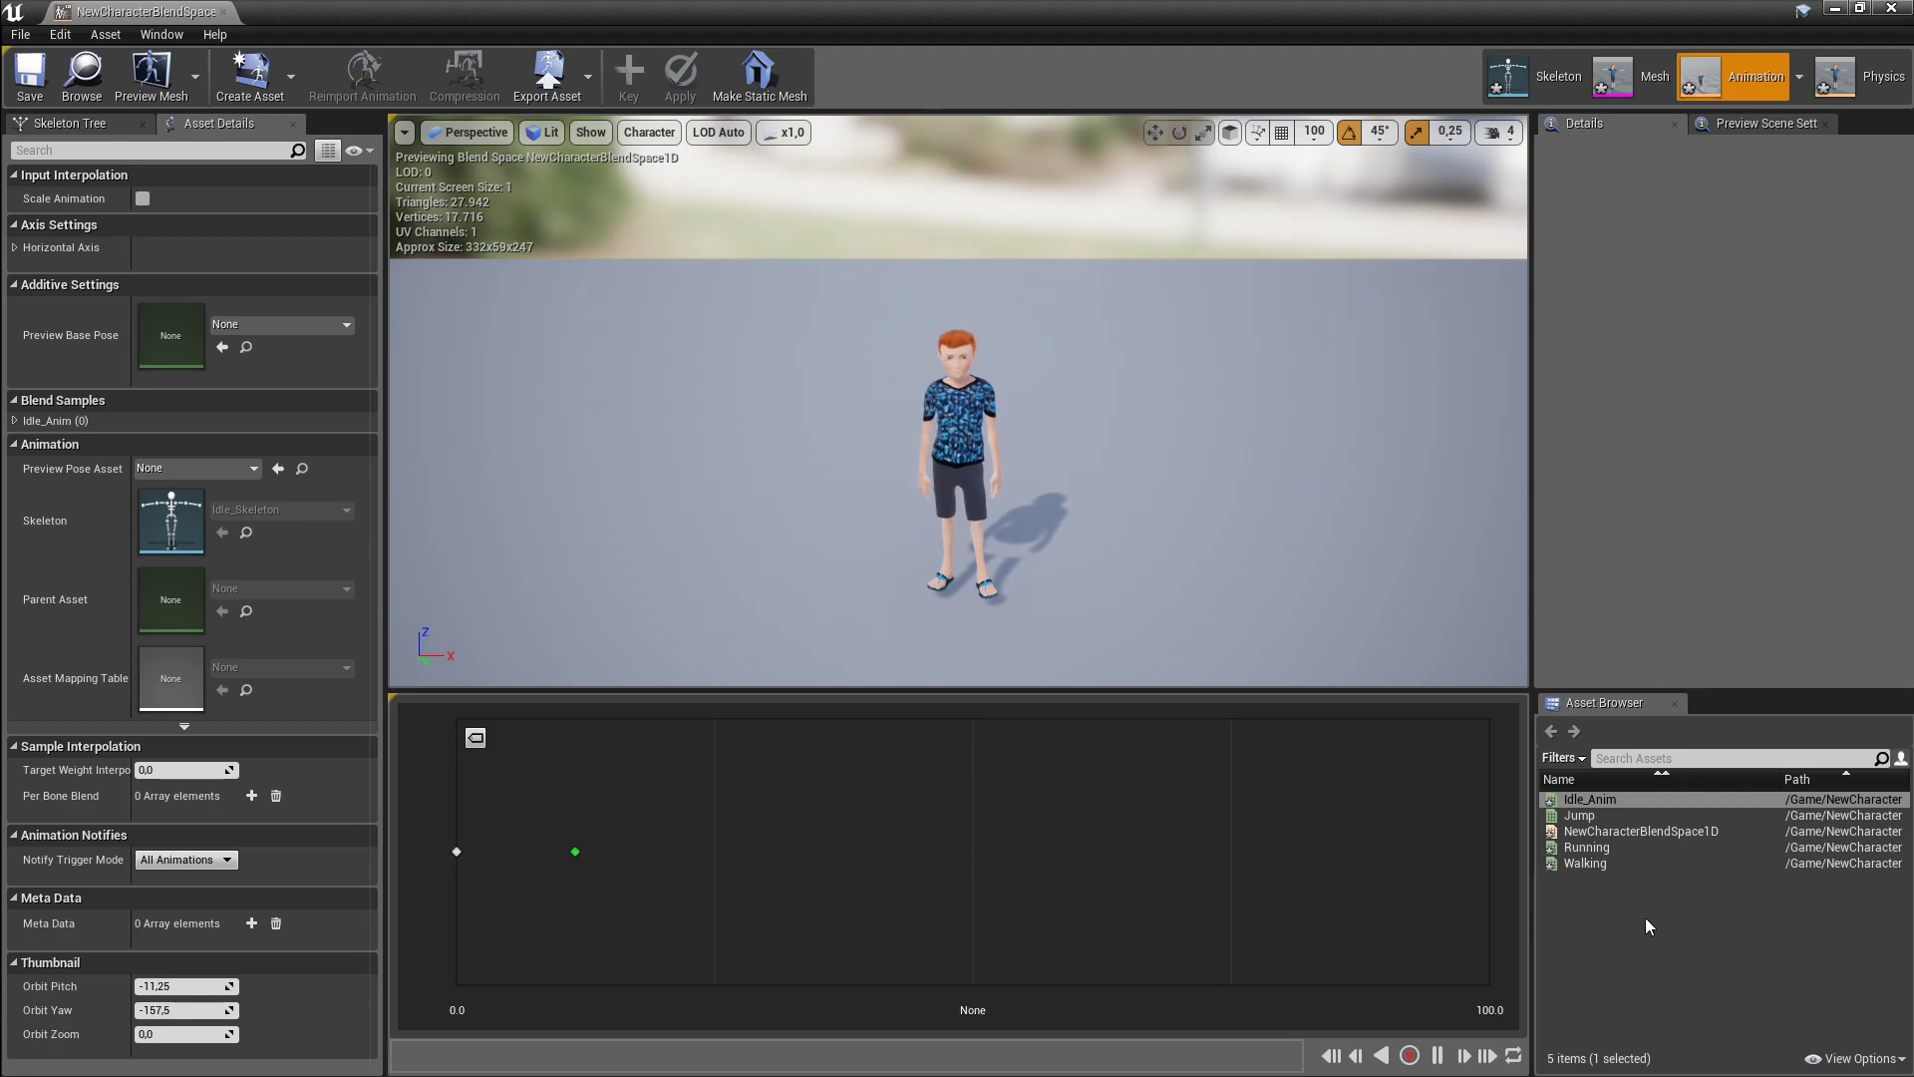
# - Add Walking to the blend space as a sample at 50 and Running as a sample at 100
pyautogui.moveTo(1587, 864); pyautogui.dragTo(1229, 848)
pyautogui.moveTo(575, 852); pyautogui.dragTo(692, 854)
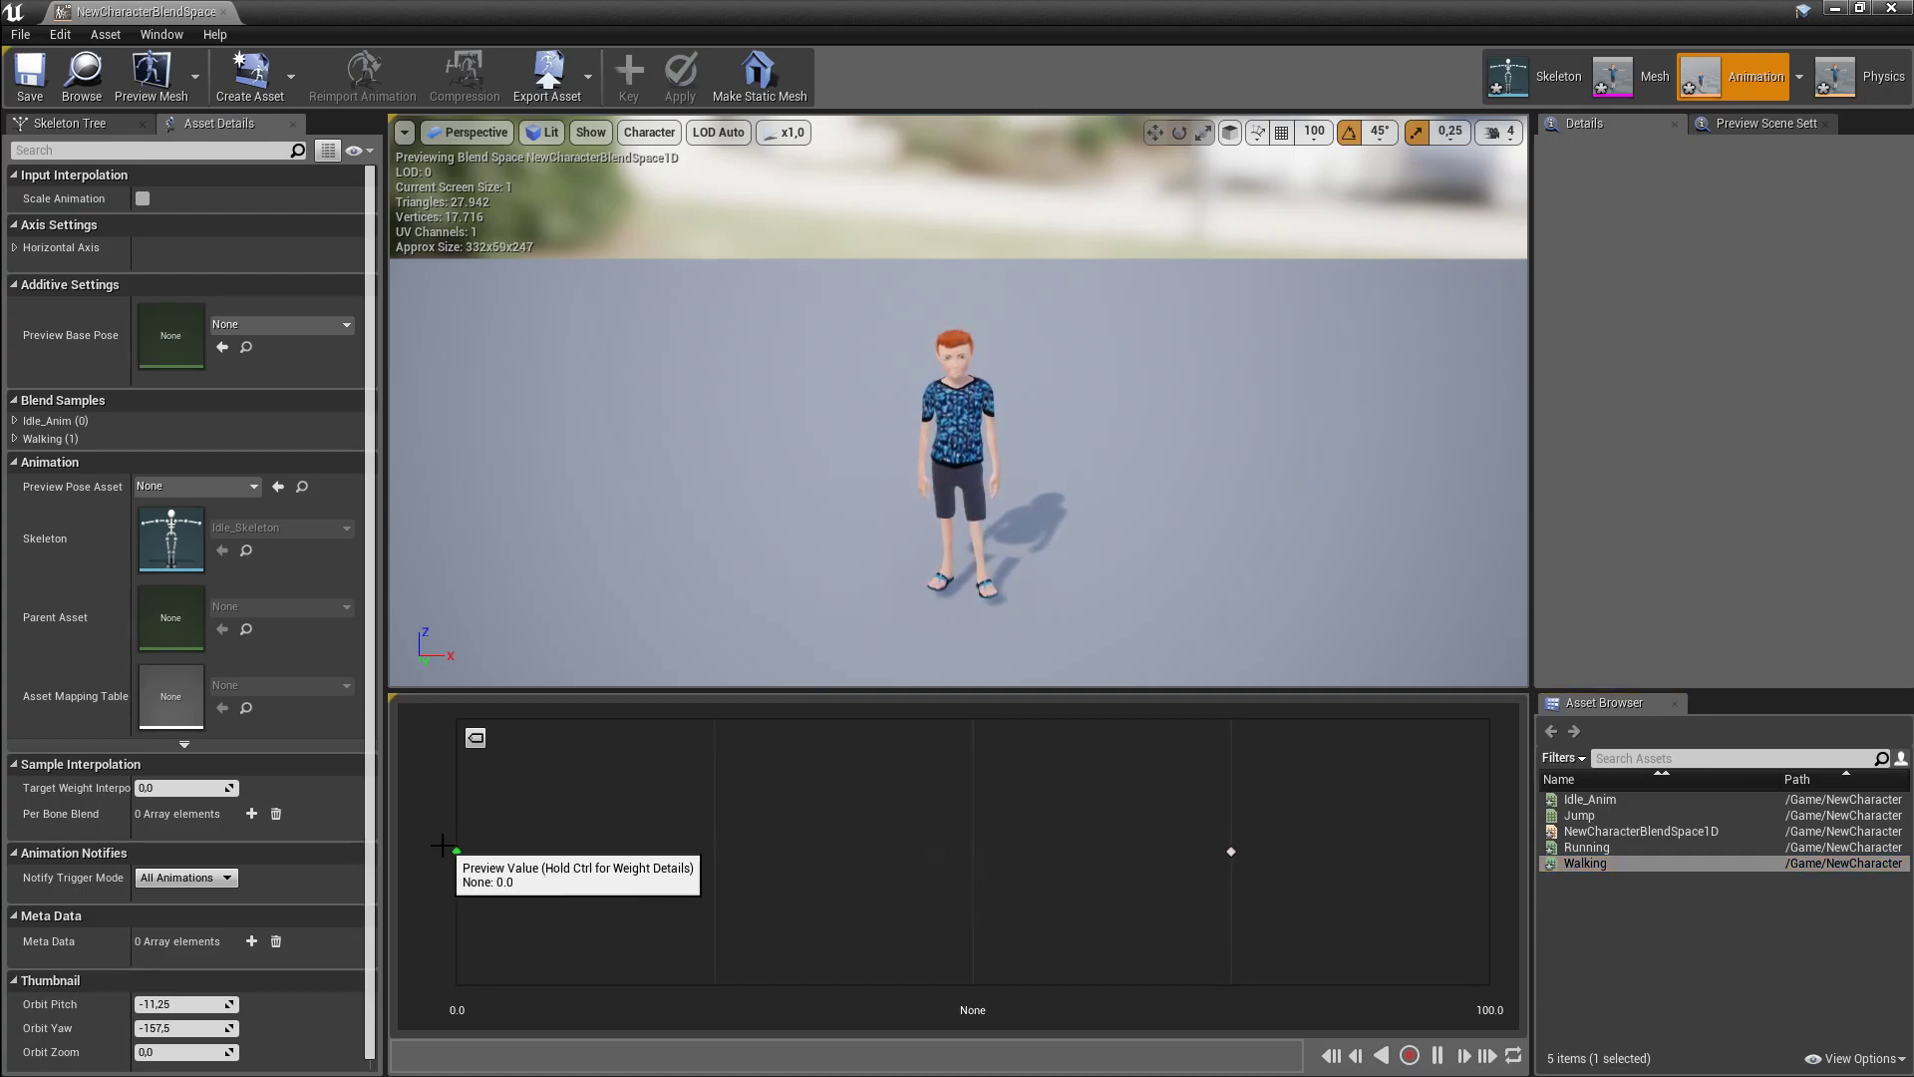
pyautogui.moveTo(1231, 850); pyautogui.dragTo(973, 850)
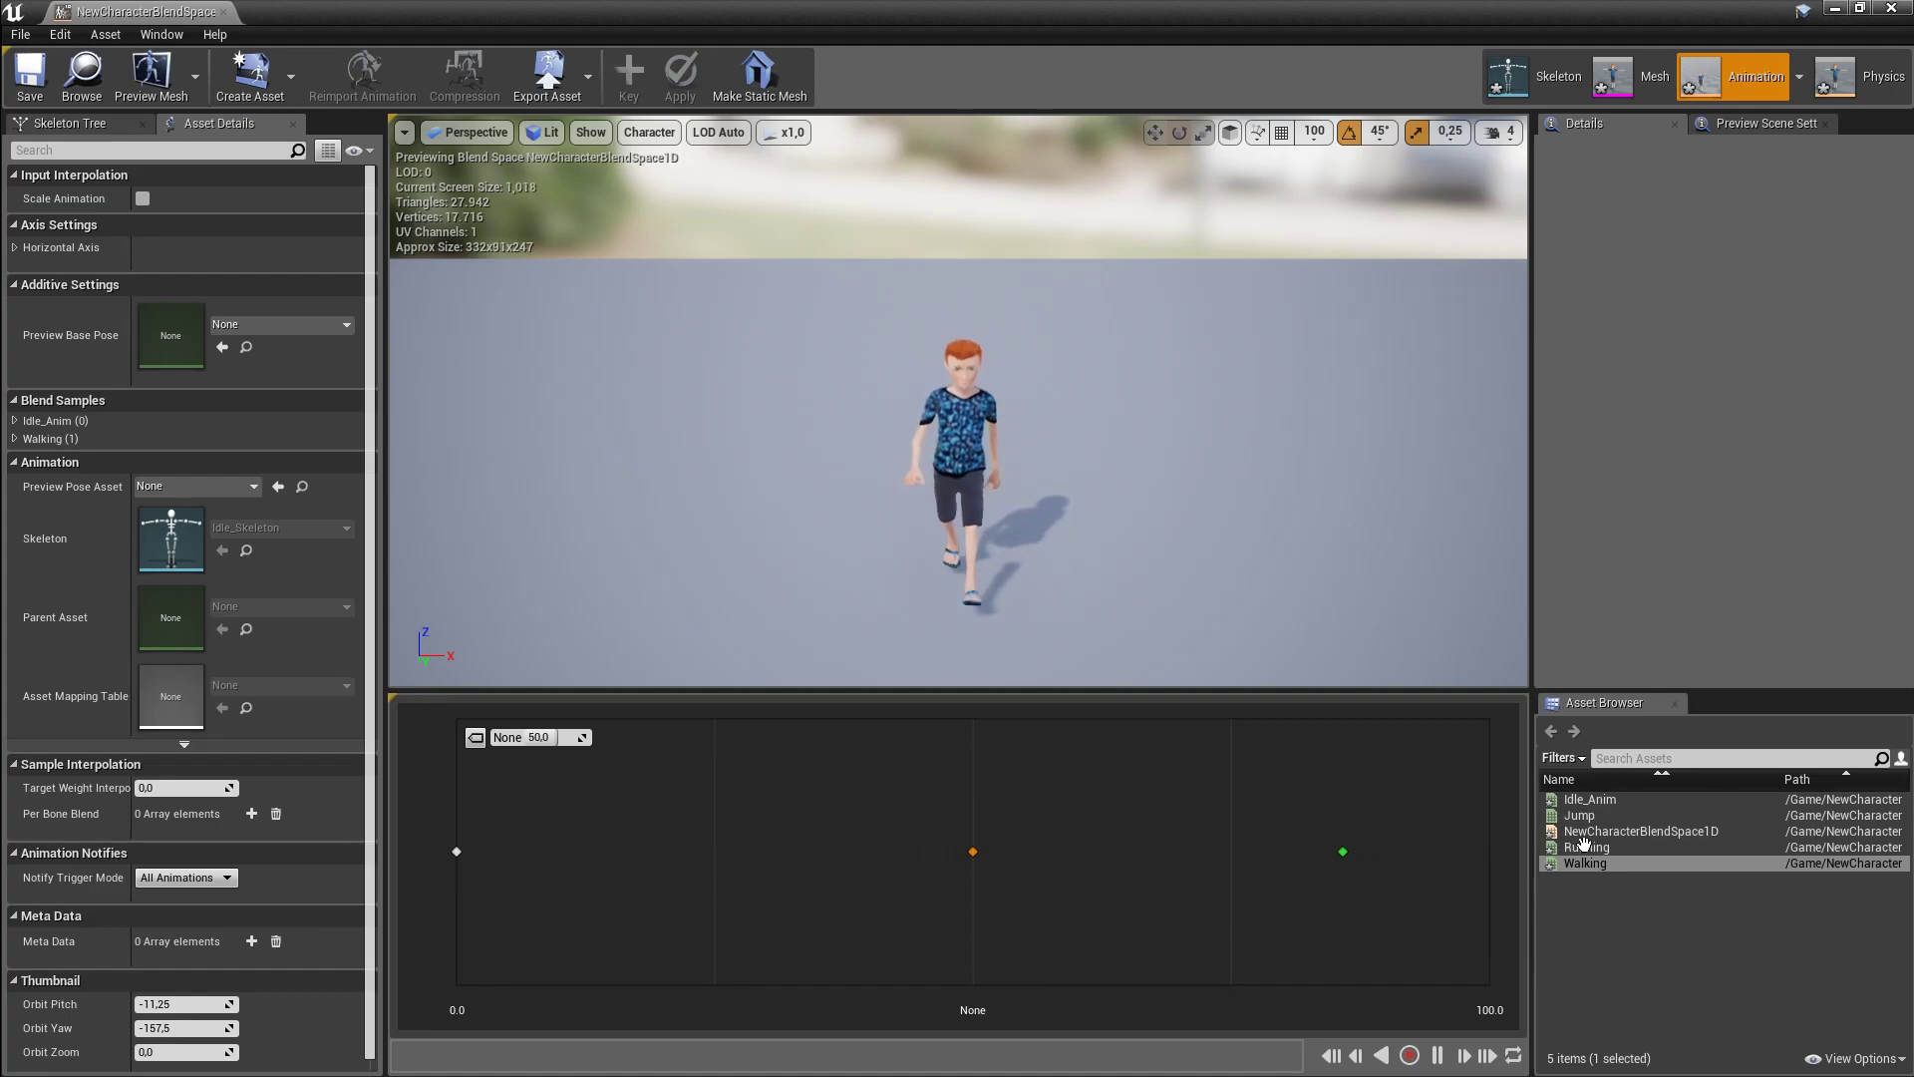
pyautogui.moveTo(1587, 848); pyautogui.dragTo(1490, 851)
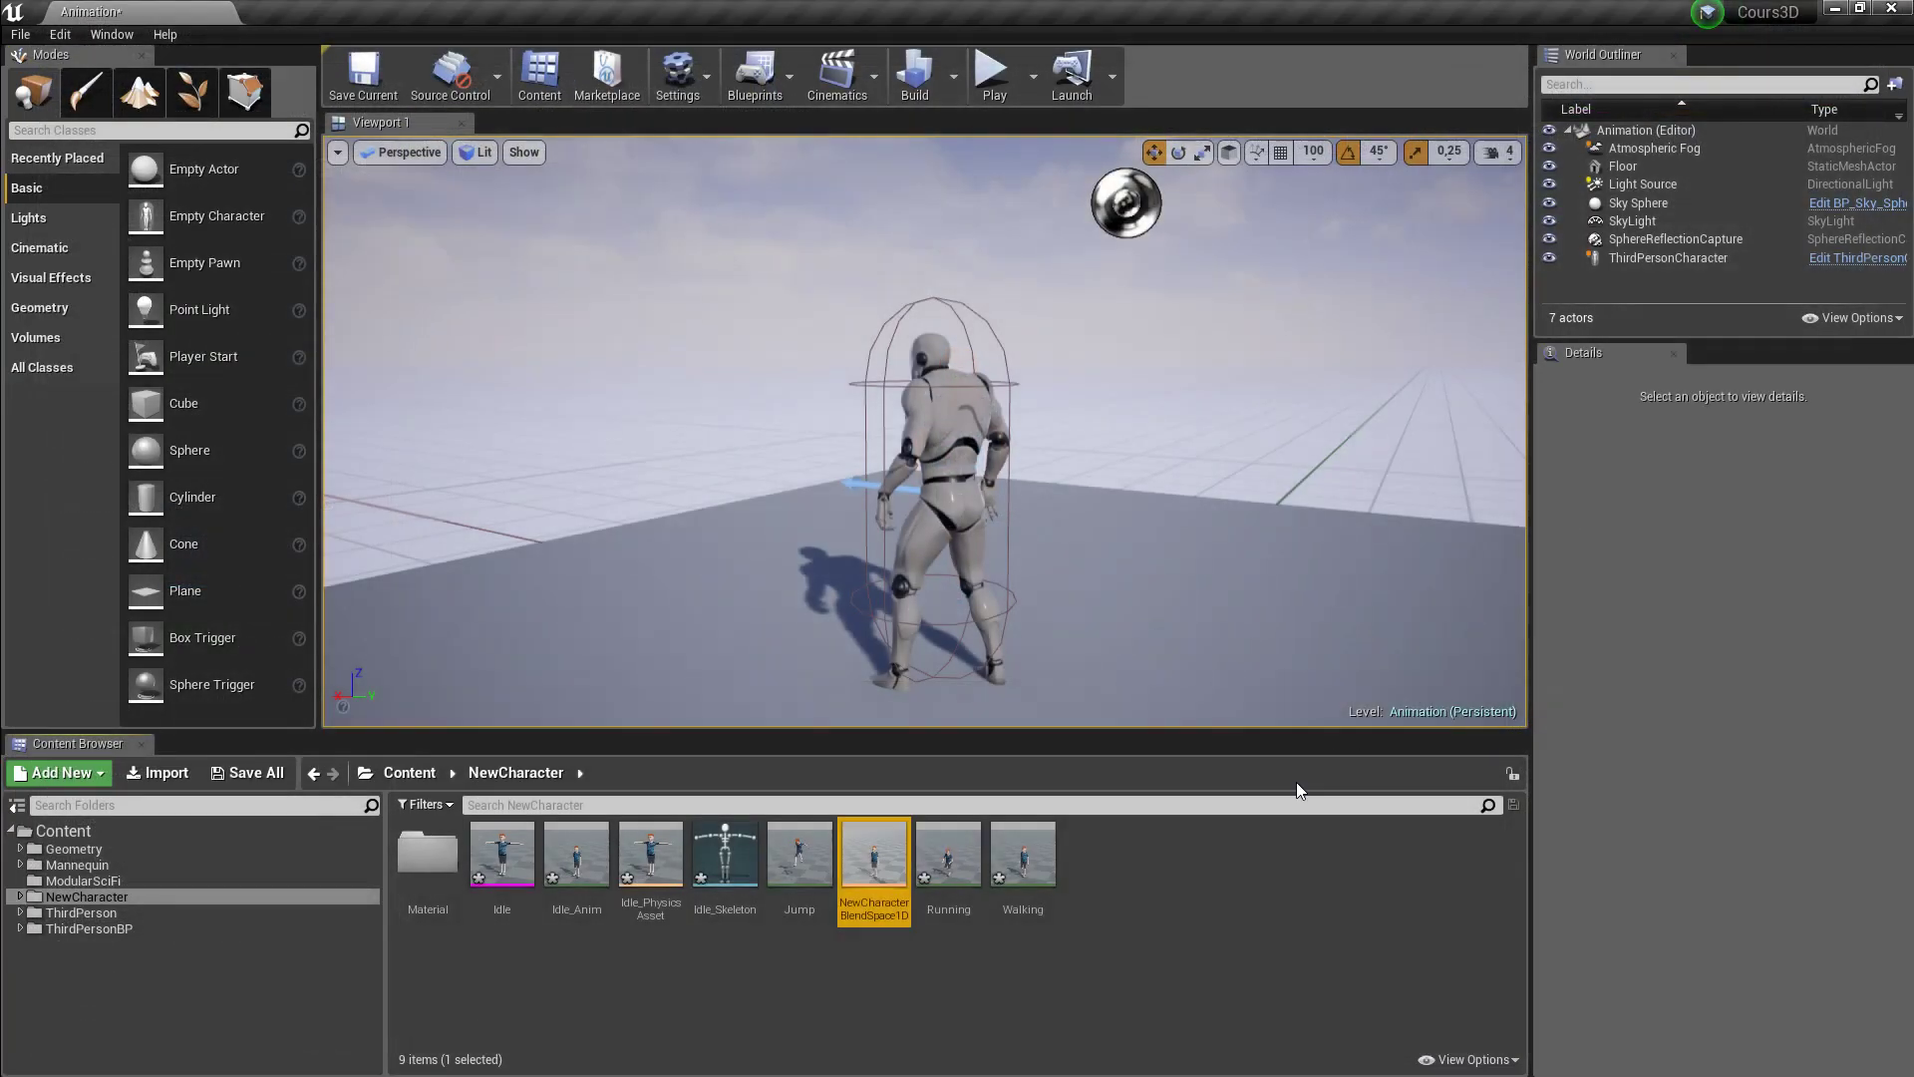
# - Select the ThirdPersonCharacter actor in the level to show its details
pyautogui.click(1158, 947)
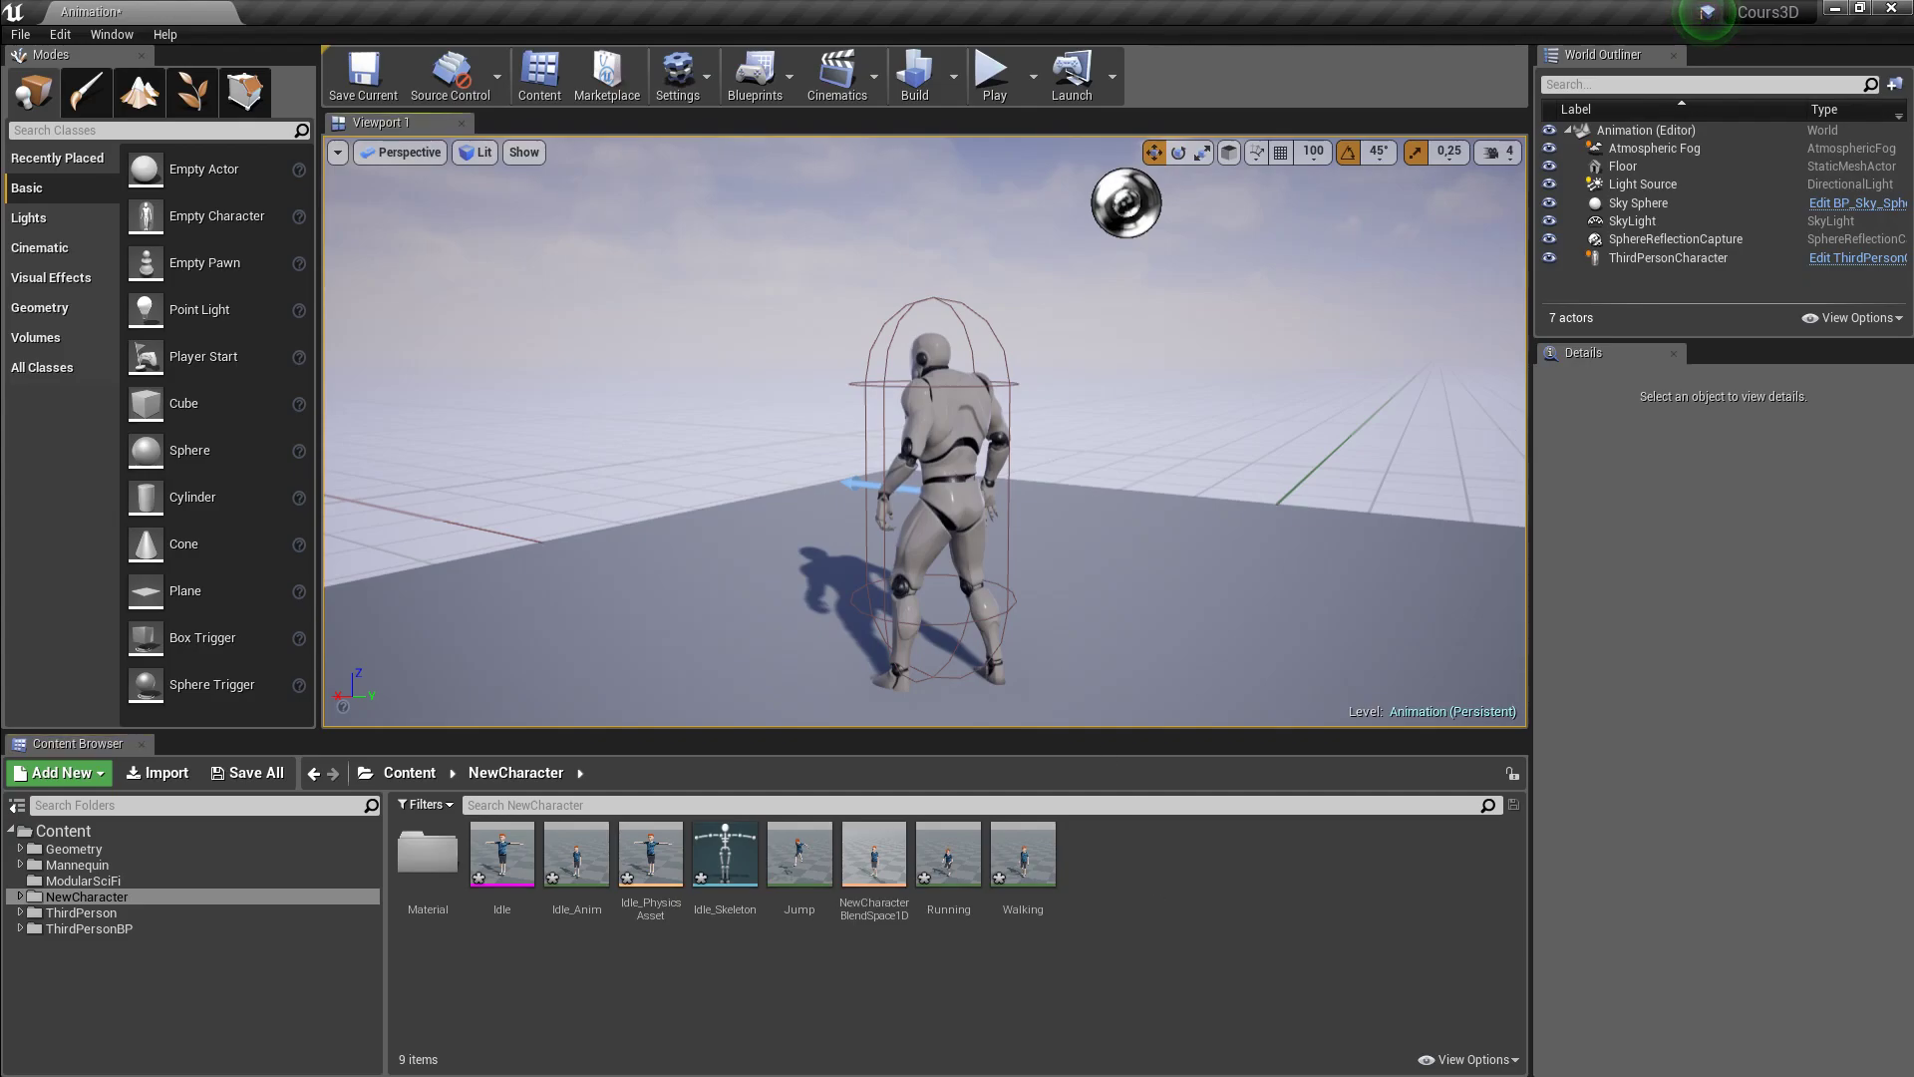
pyautogui.click(964, 456)
pyautogui.scroll(15, 1854, 728)
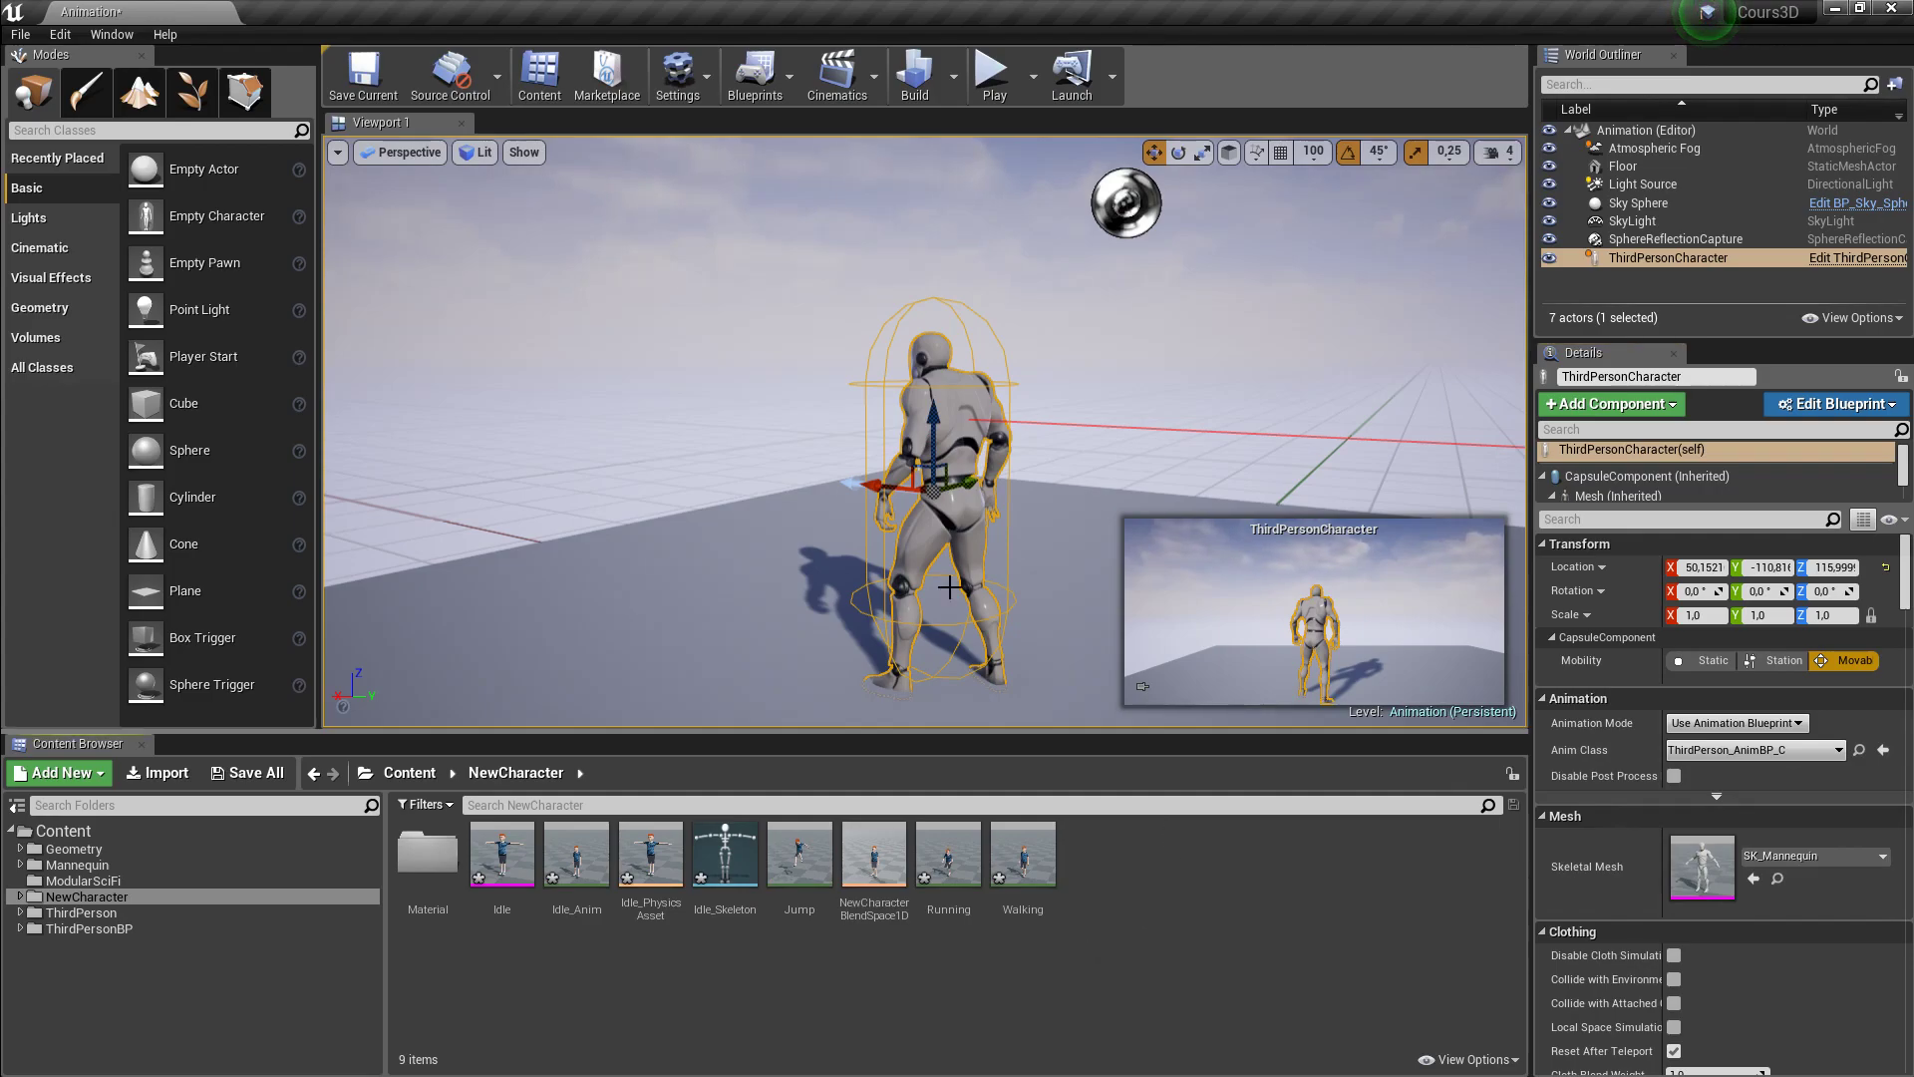
# - Create an Animation Blueprint in the NewCharacter folder with Idle_Skeleton as its target skeleton
pyautogui.rightClick(1134, 917)
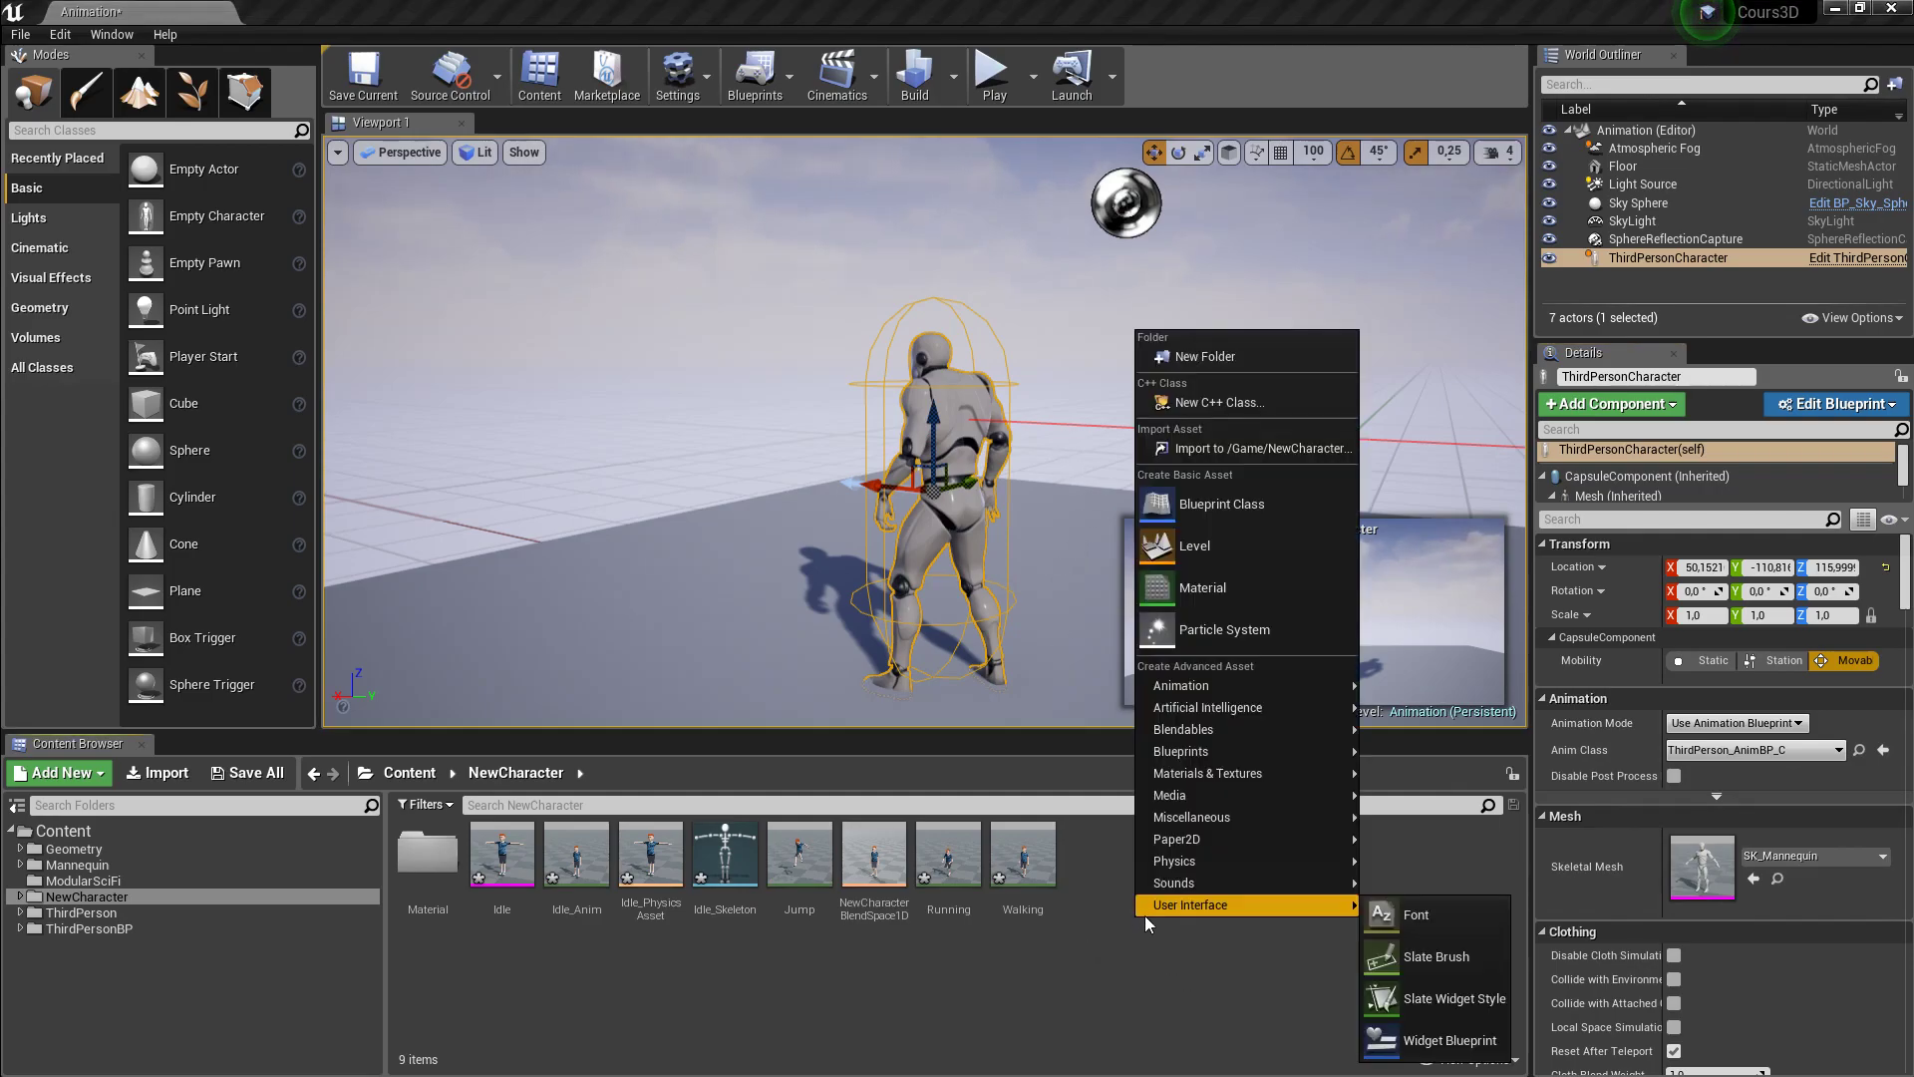
pyautogui.moveTo(1173, 695)
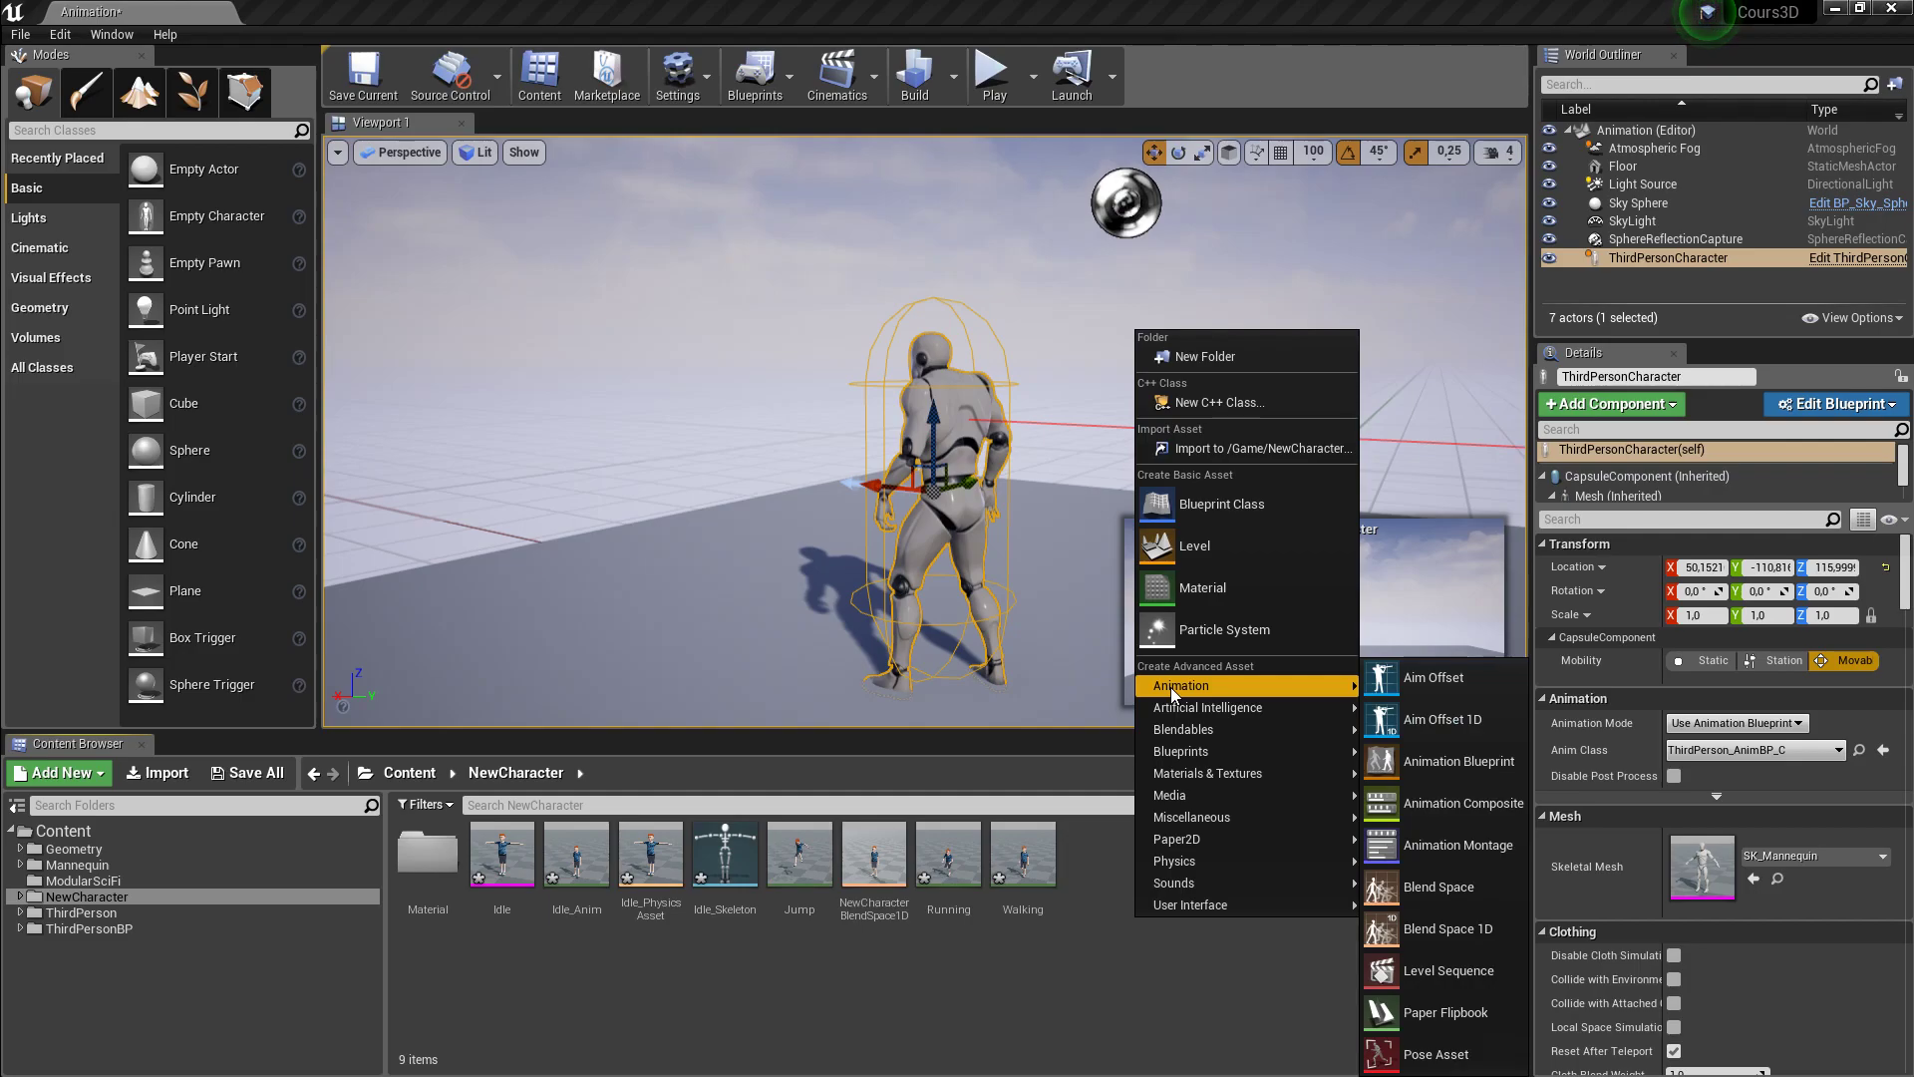
pyautogui.click(1414, 762)
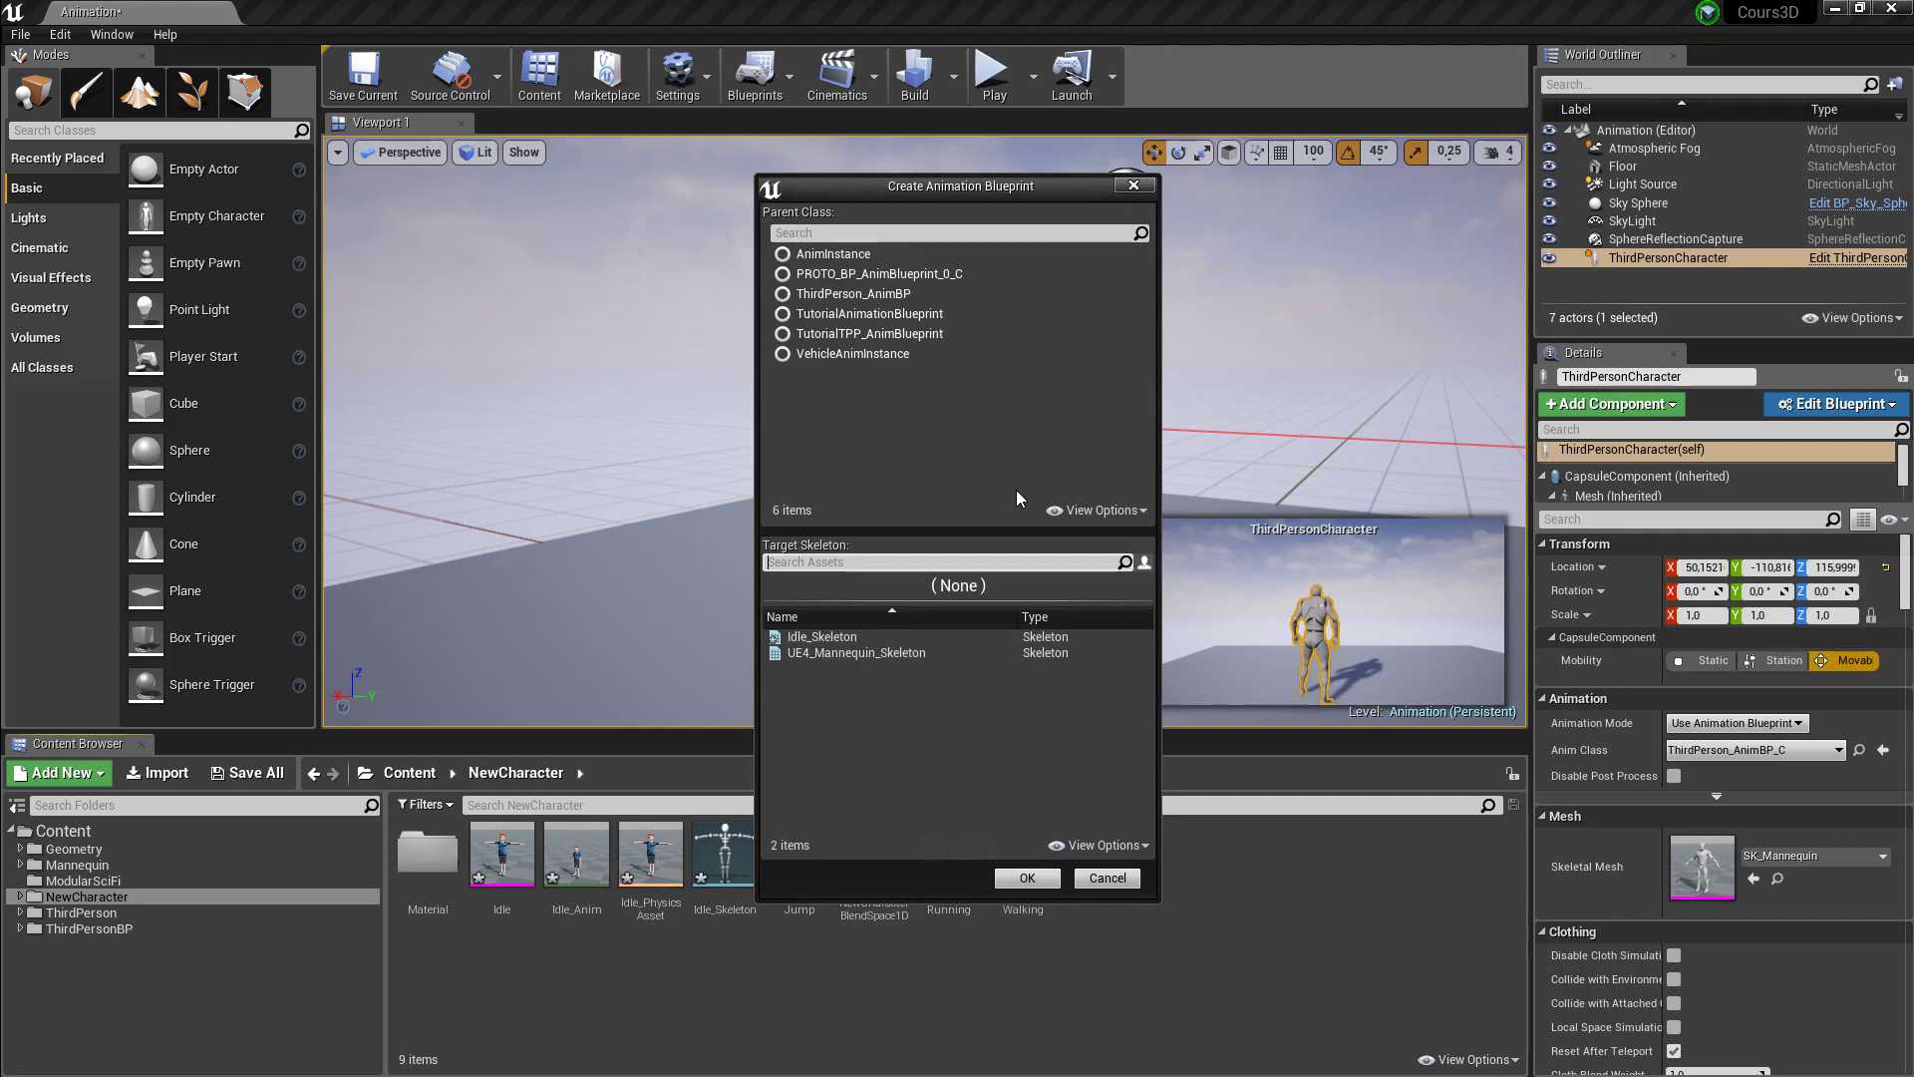
pyautogui.click(783, 638)
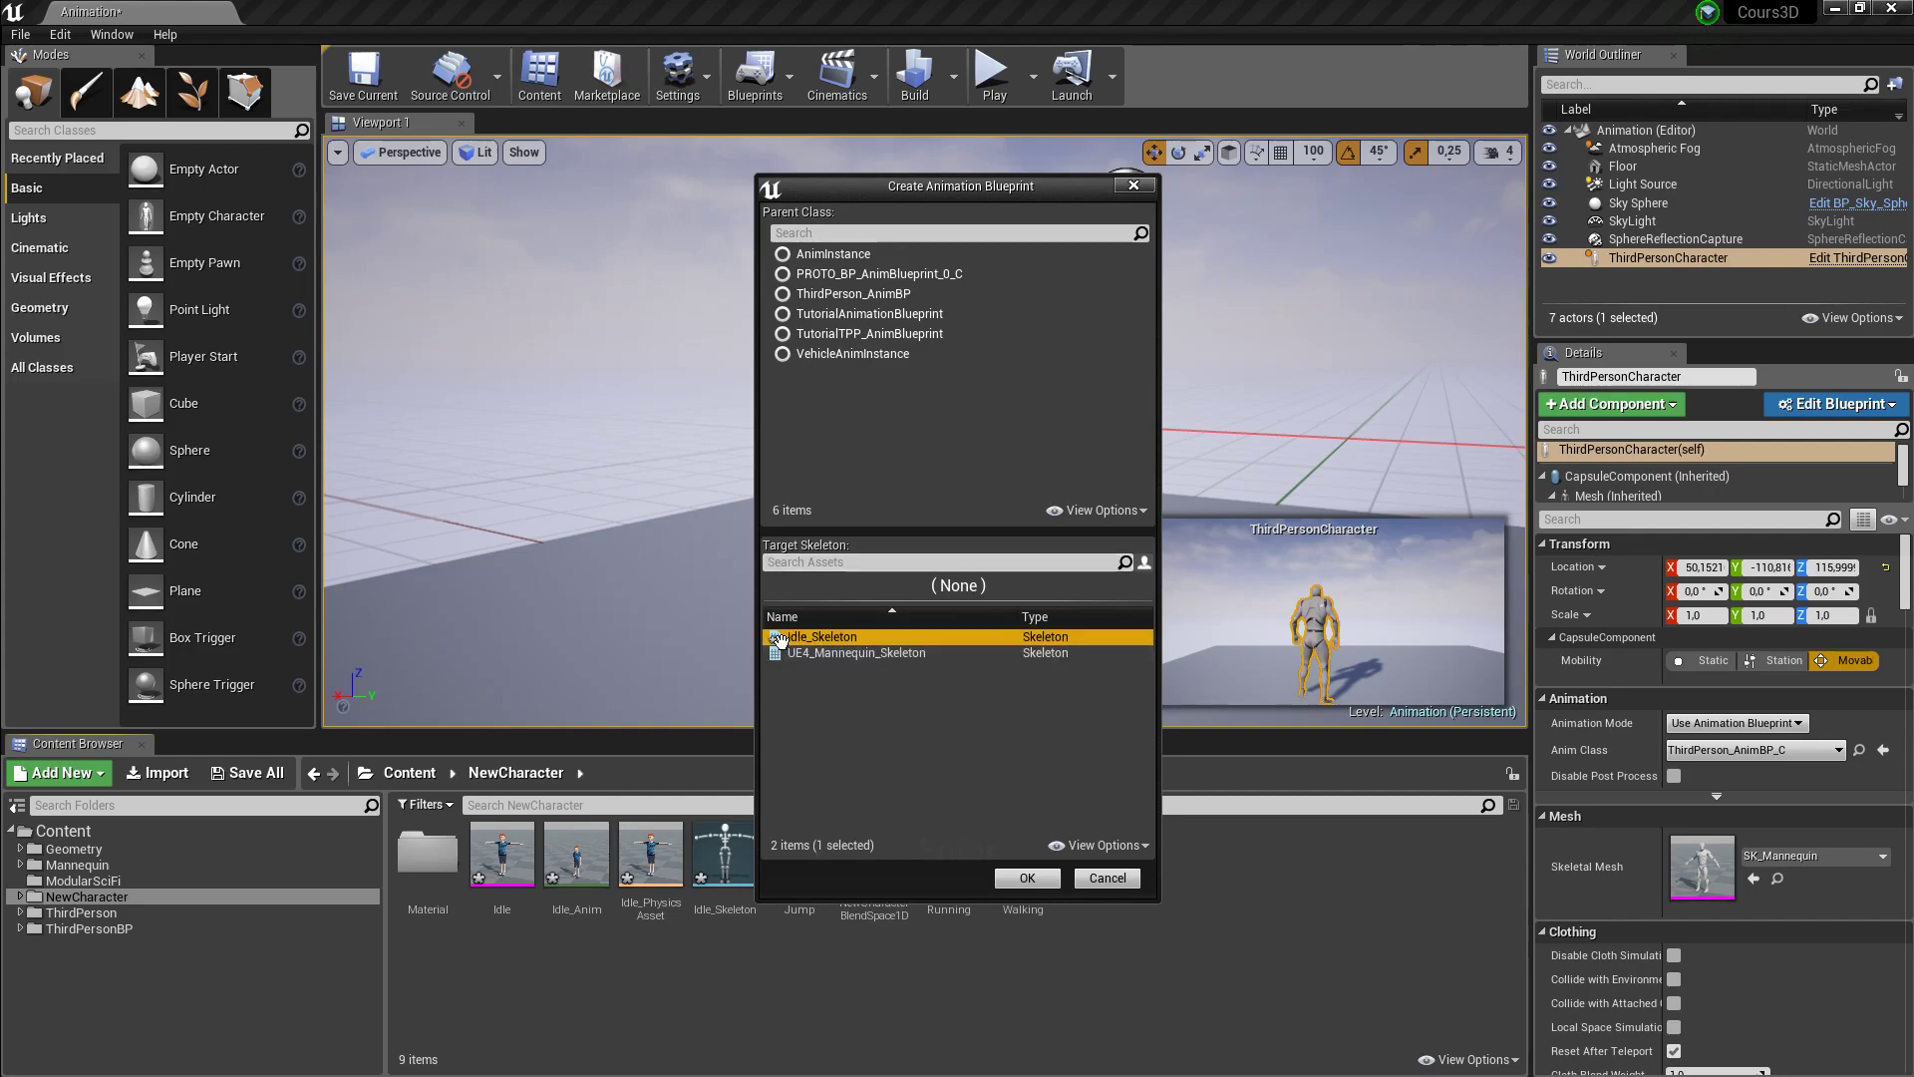
pyautogui.click(1049, 882)
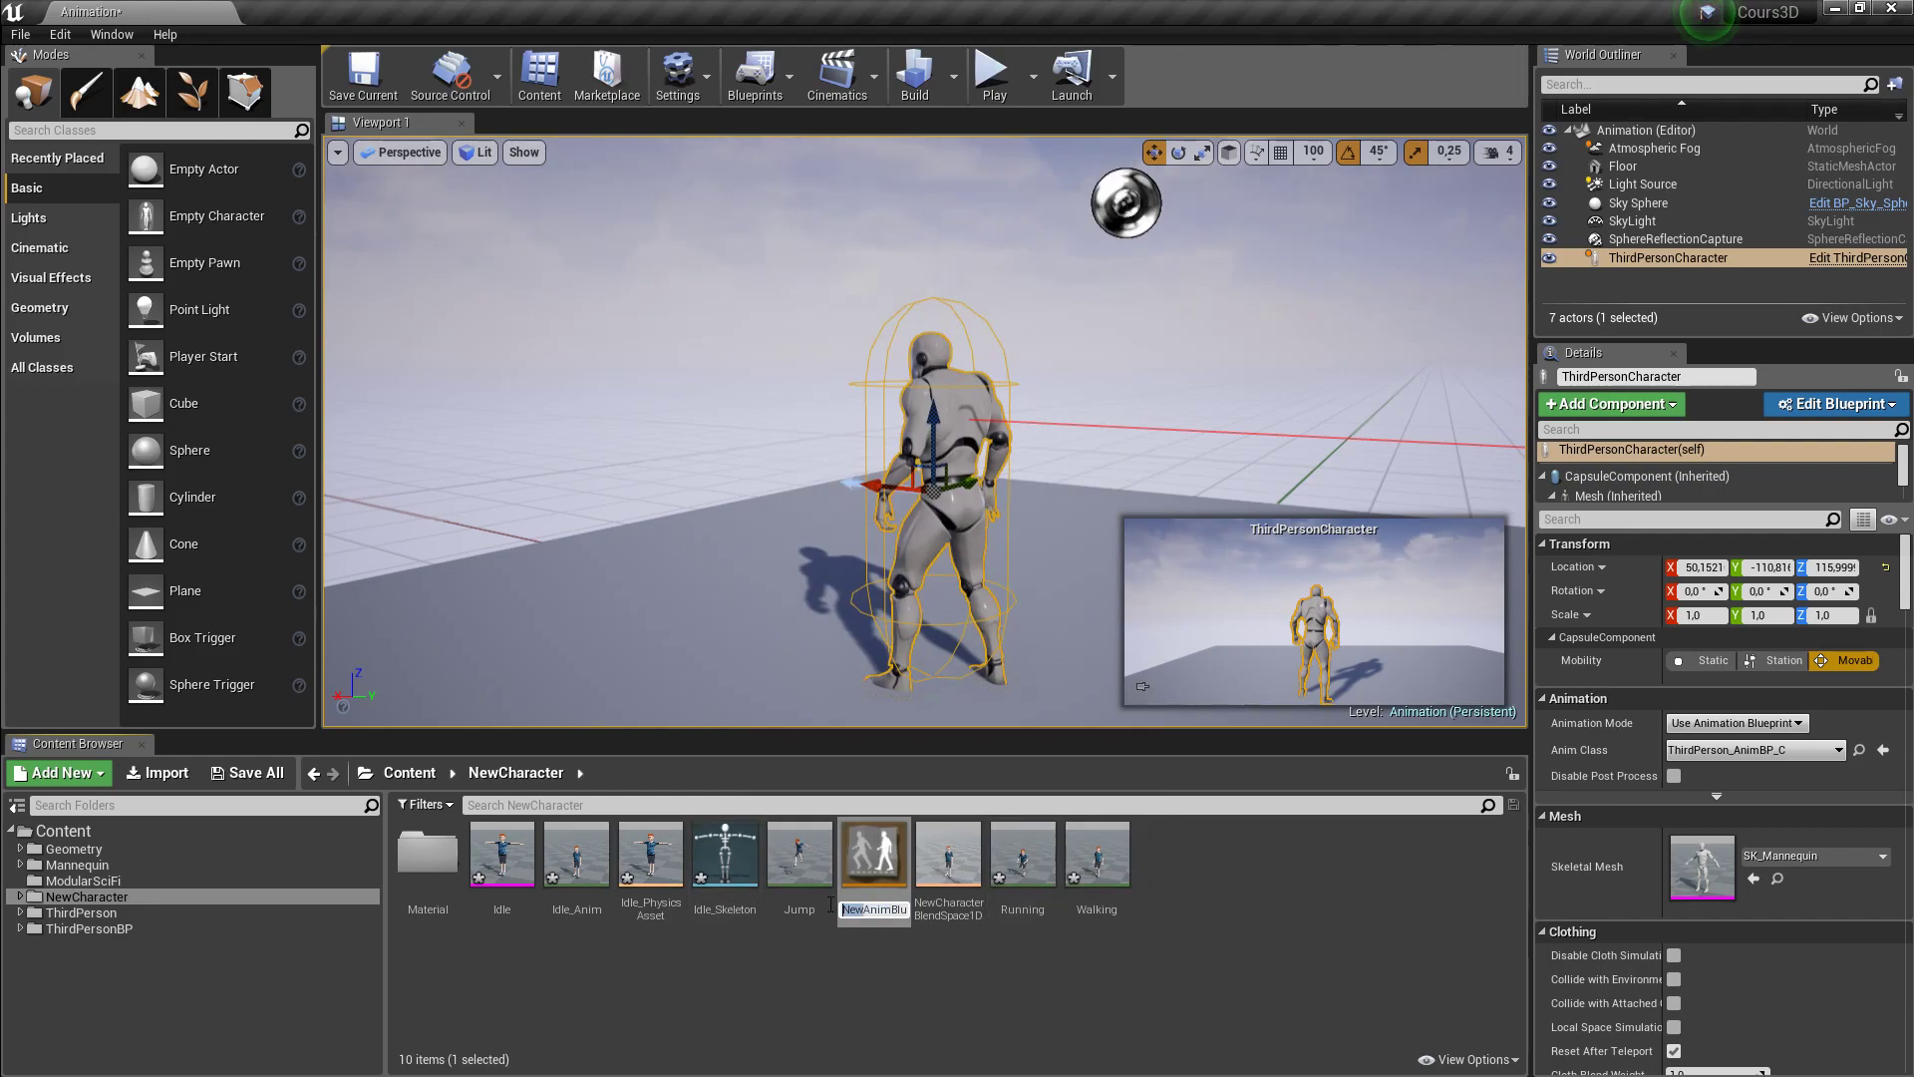
# - Name the new animation blueprint NewCharacterAnimBlueprint
pyautogui.press('Return')
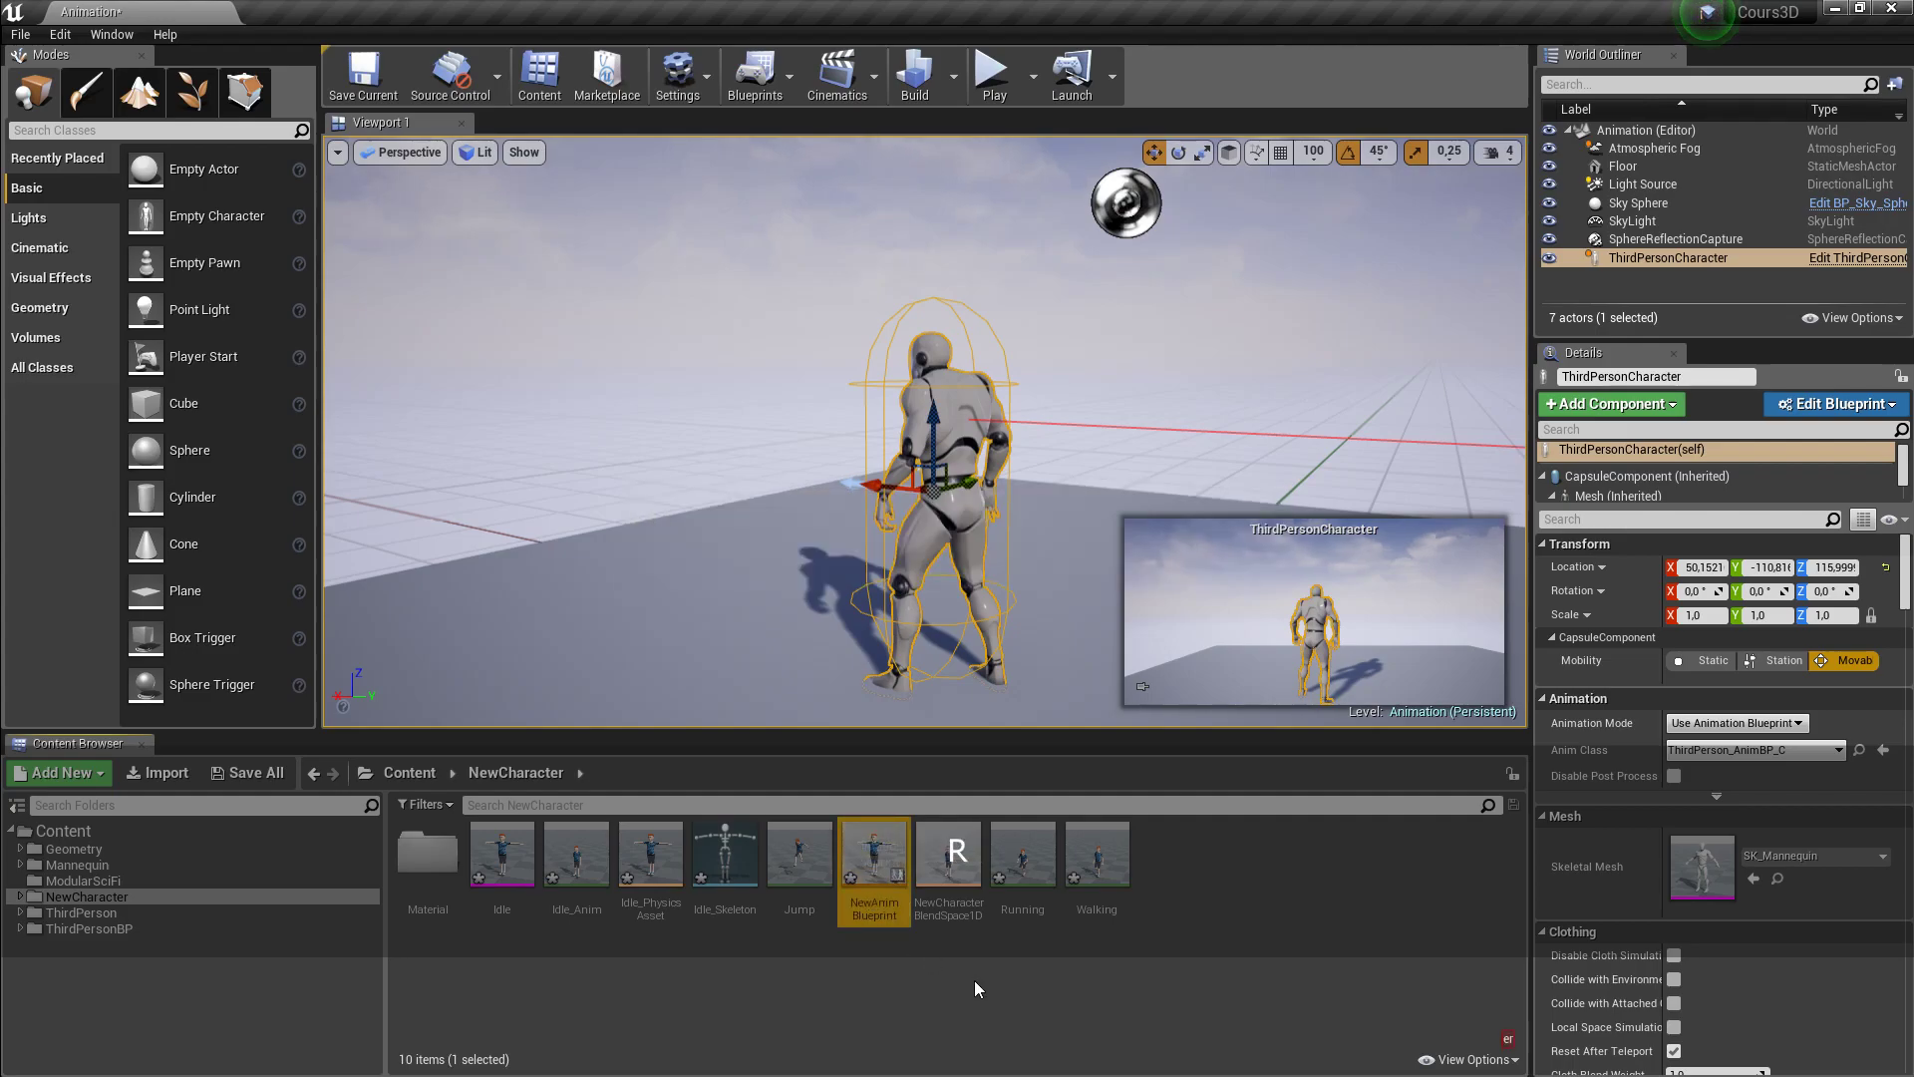
pyautogui.click(874, 907)
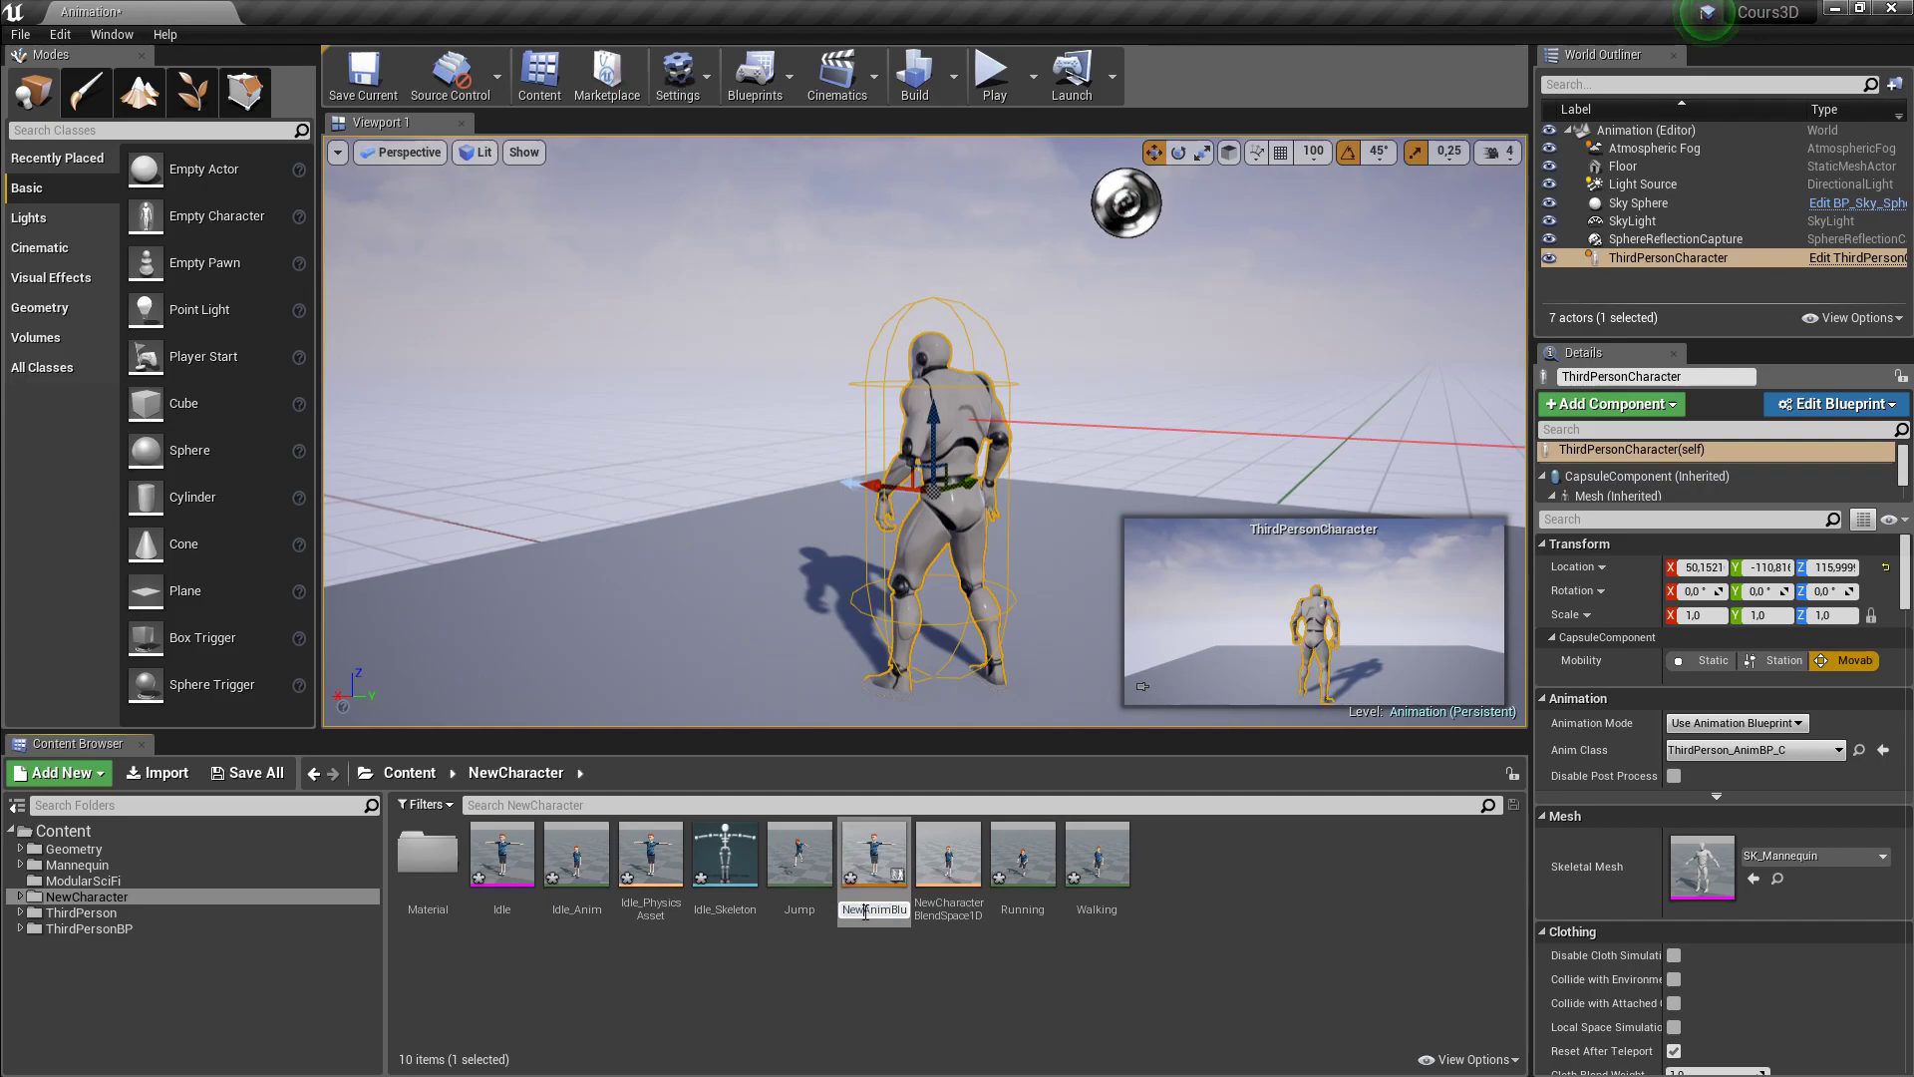
pyautogui.write('NewChrAni')
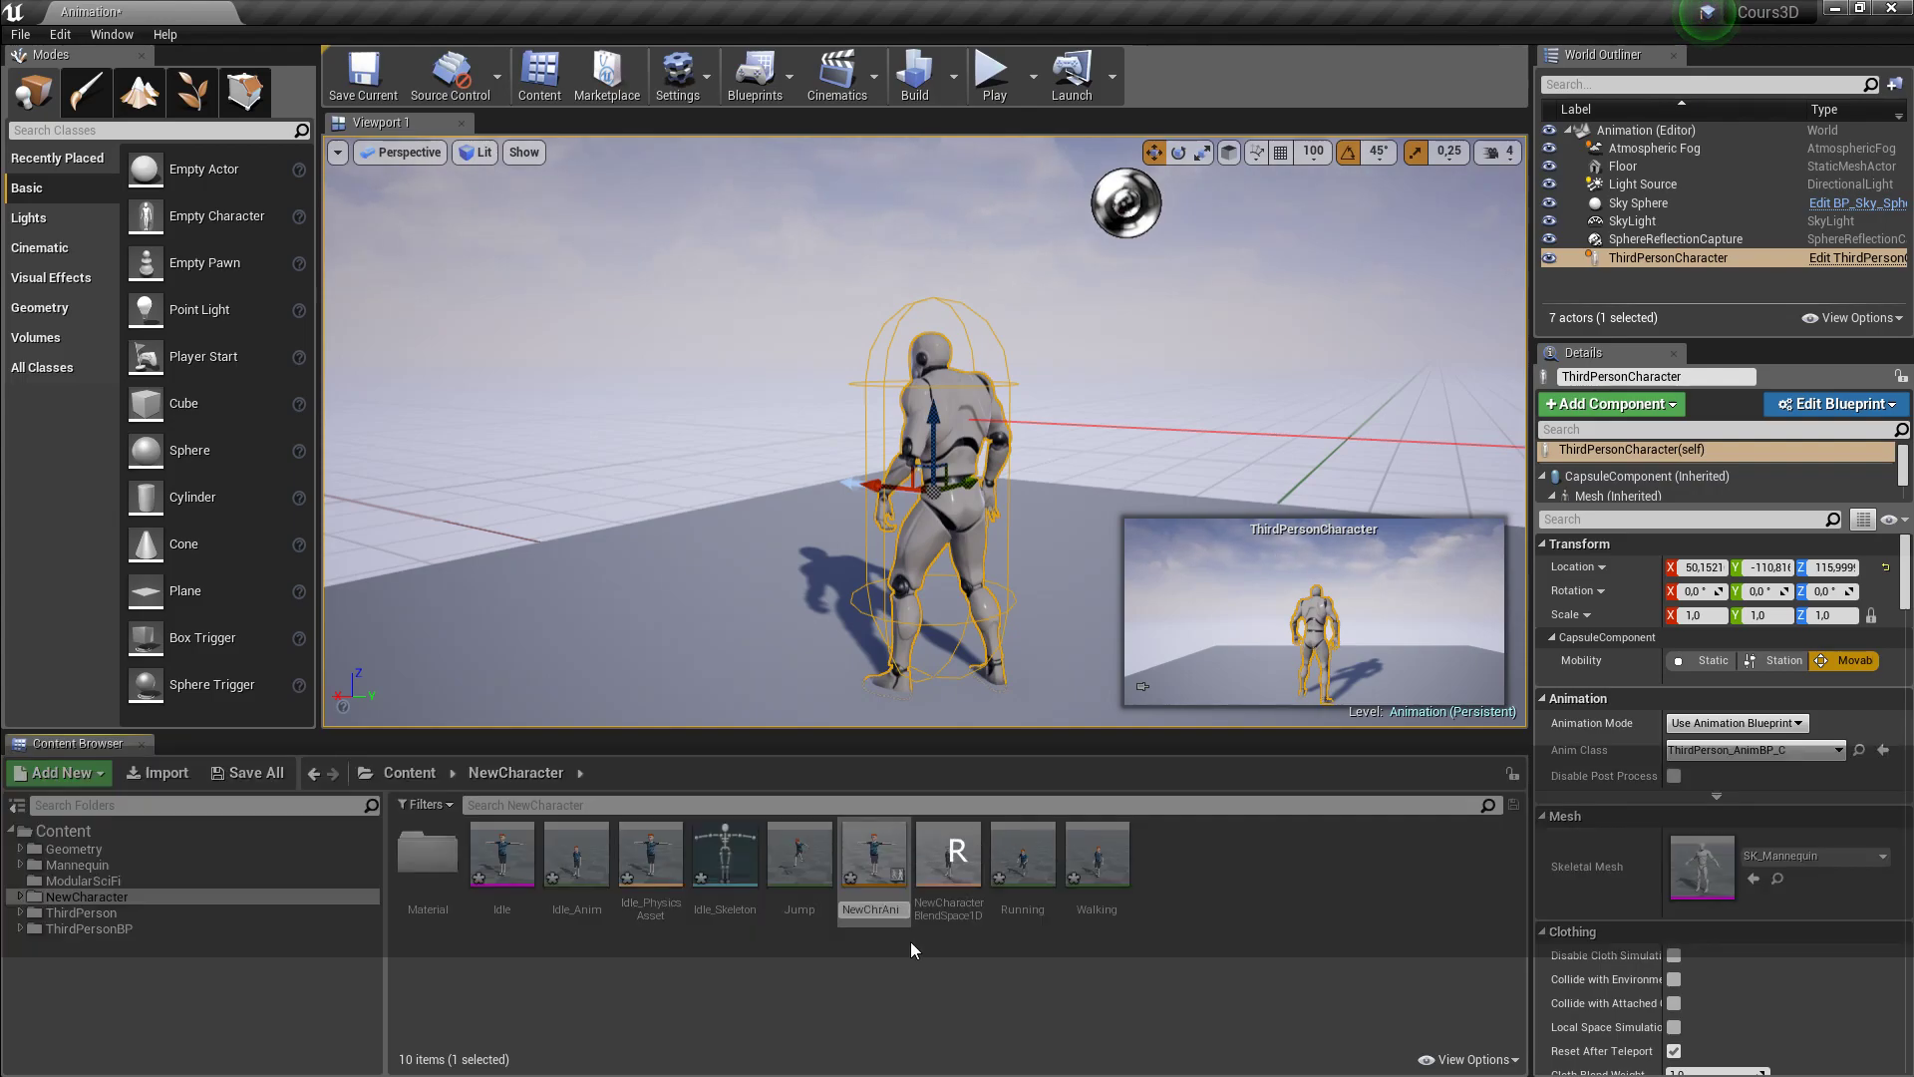
pyautogui.press('BackSpace')
pyautogui.write('aracte')
pyautogui.write('rint')
pyautogui.press('Return')
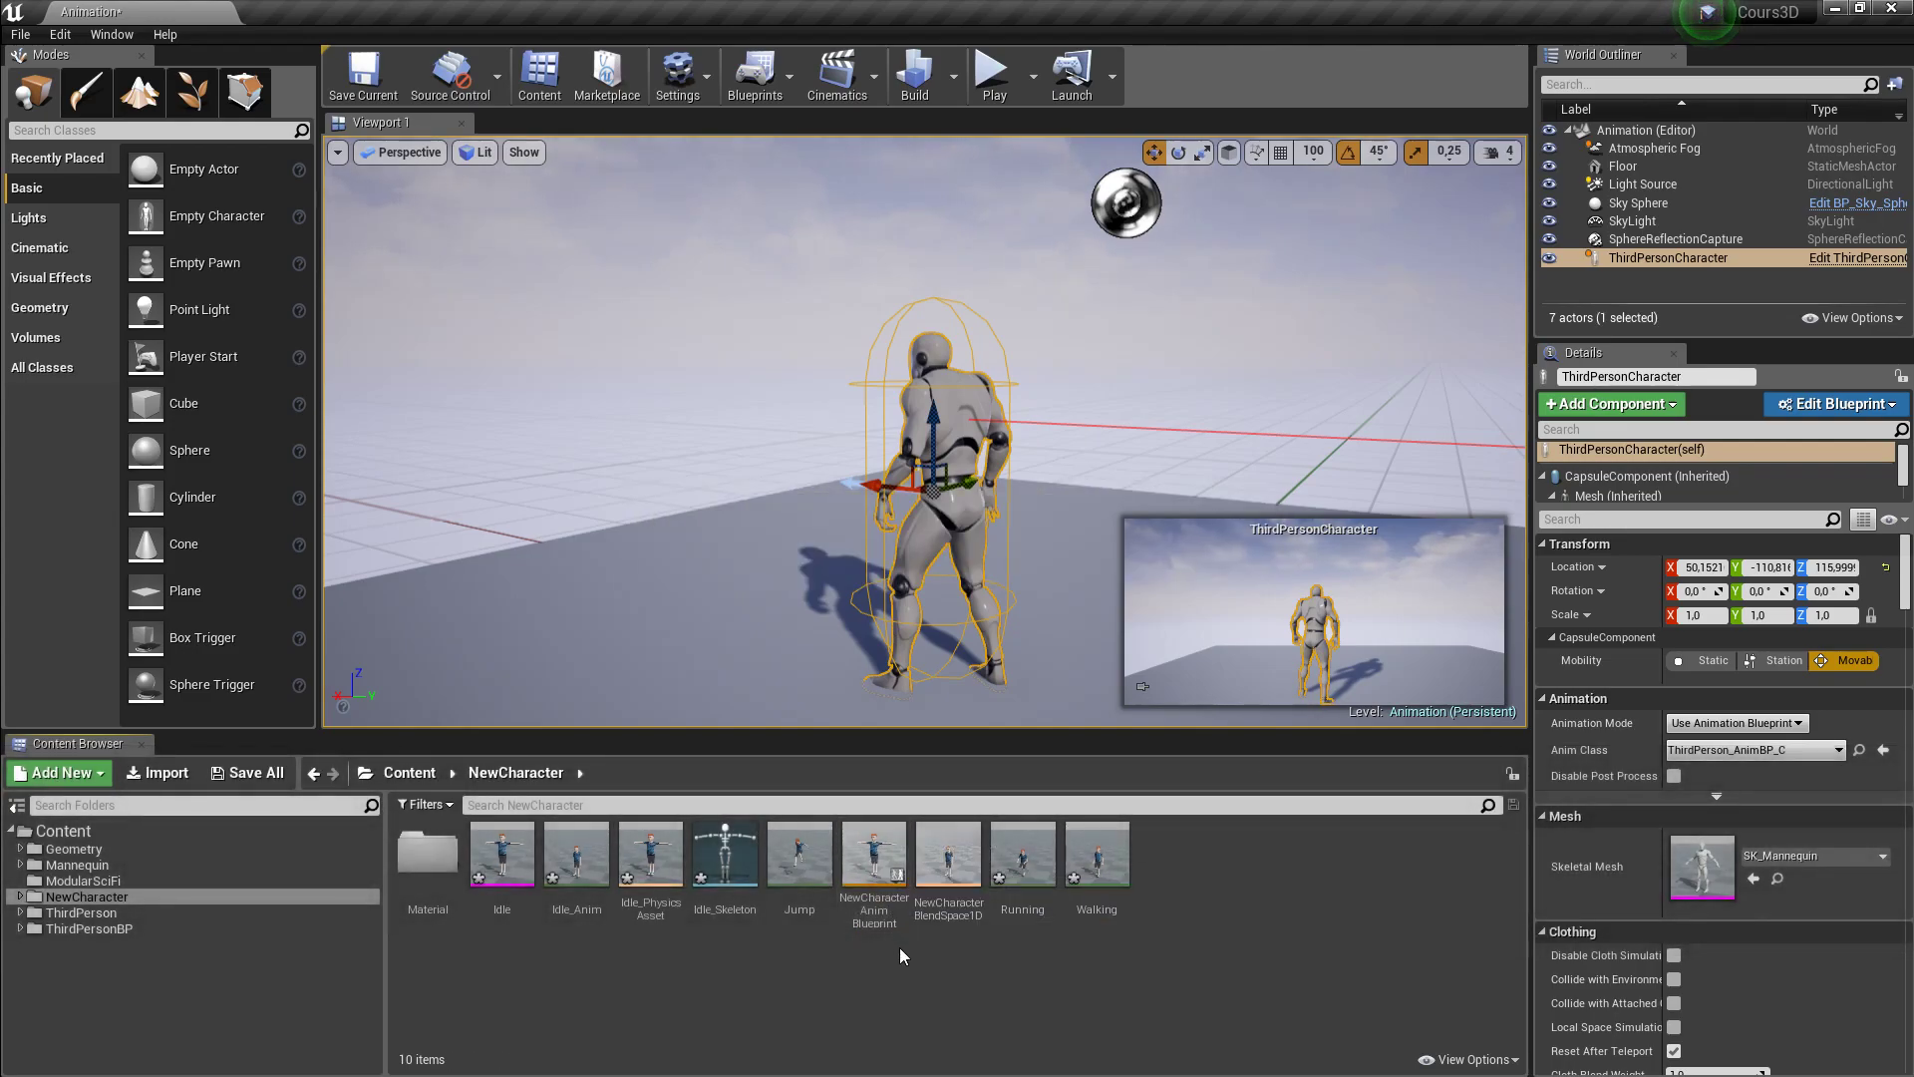
# - Open NewCharacterAnimBlueprint and reduce its editor to a floating window clear of the actor's details and the assets
pyautogui.doubleClick(875, 856)
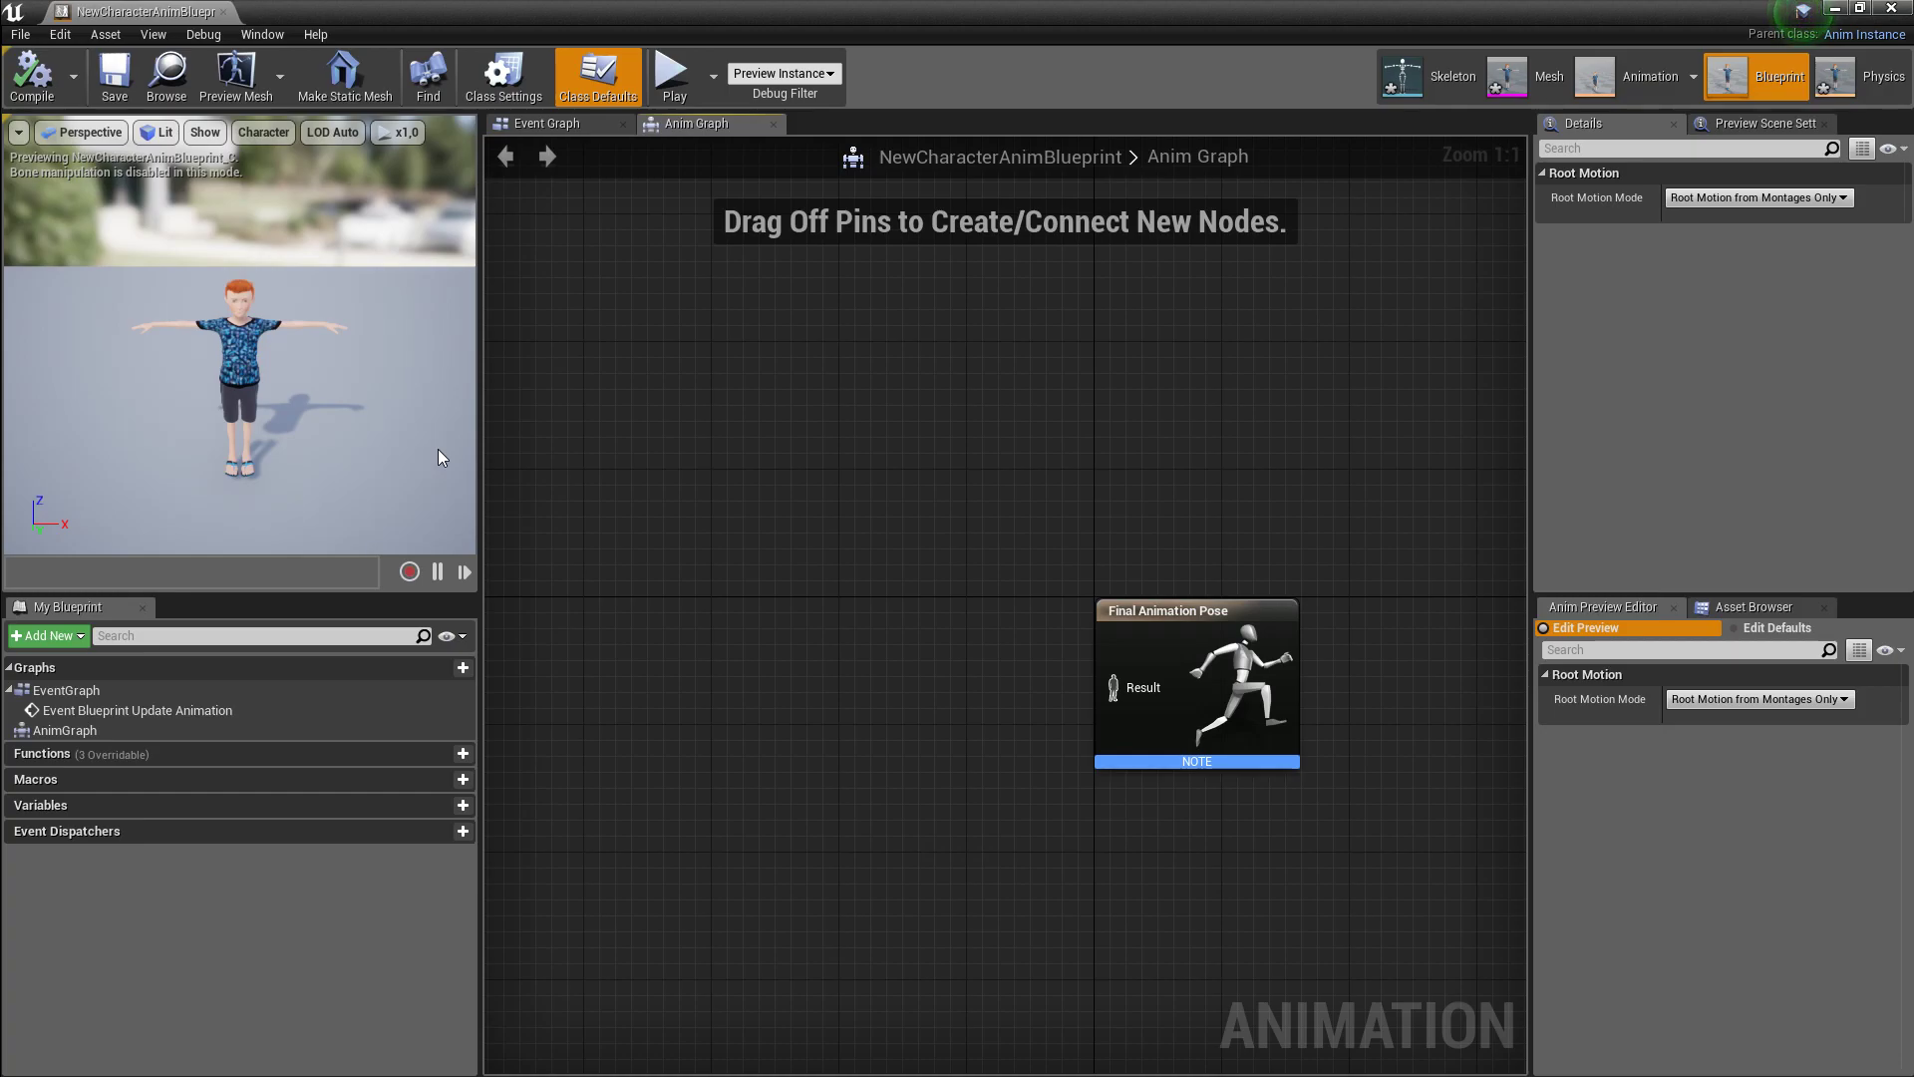
pyautogui.moveTo(342, 5); pyautogui.dragTo(859, 287)
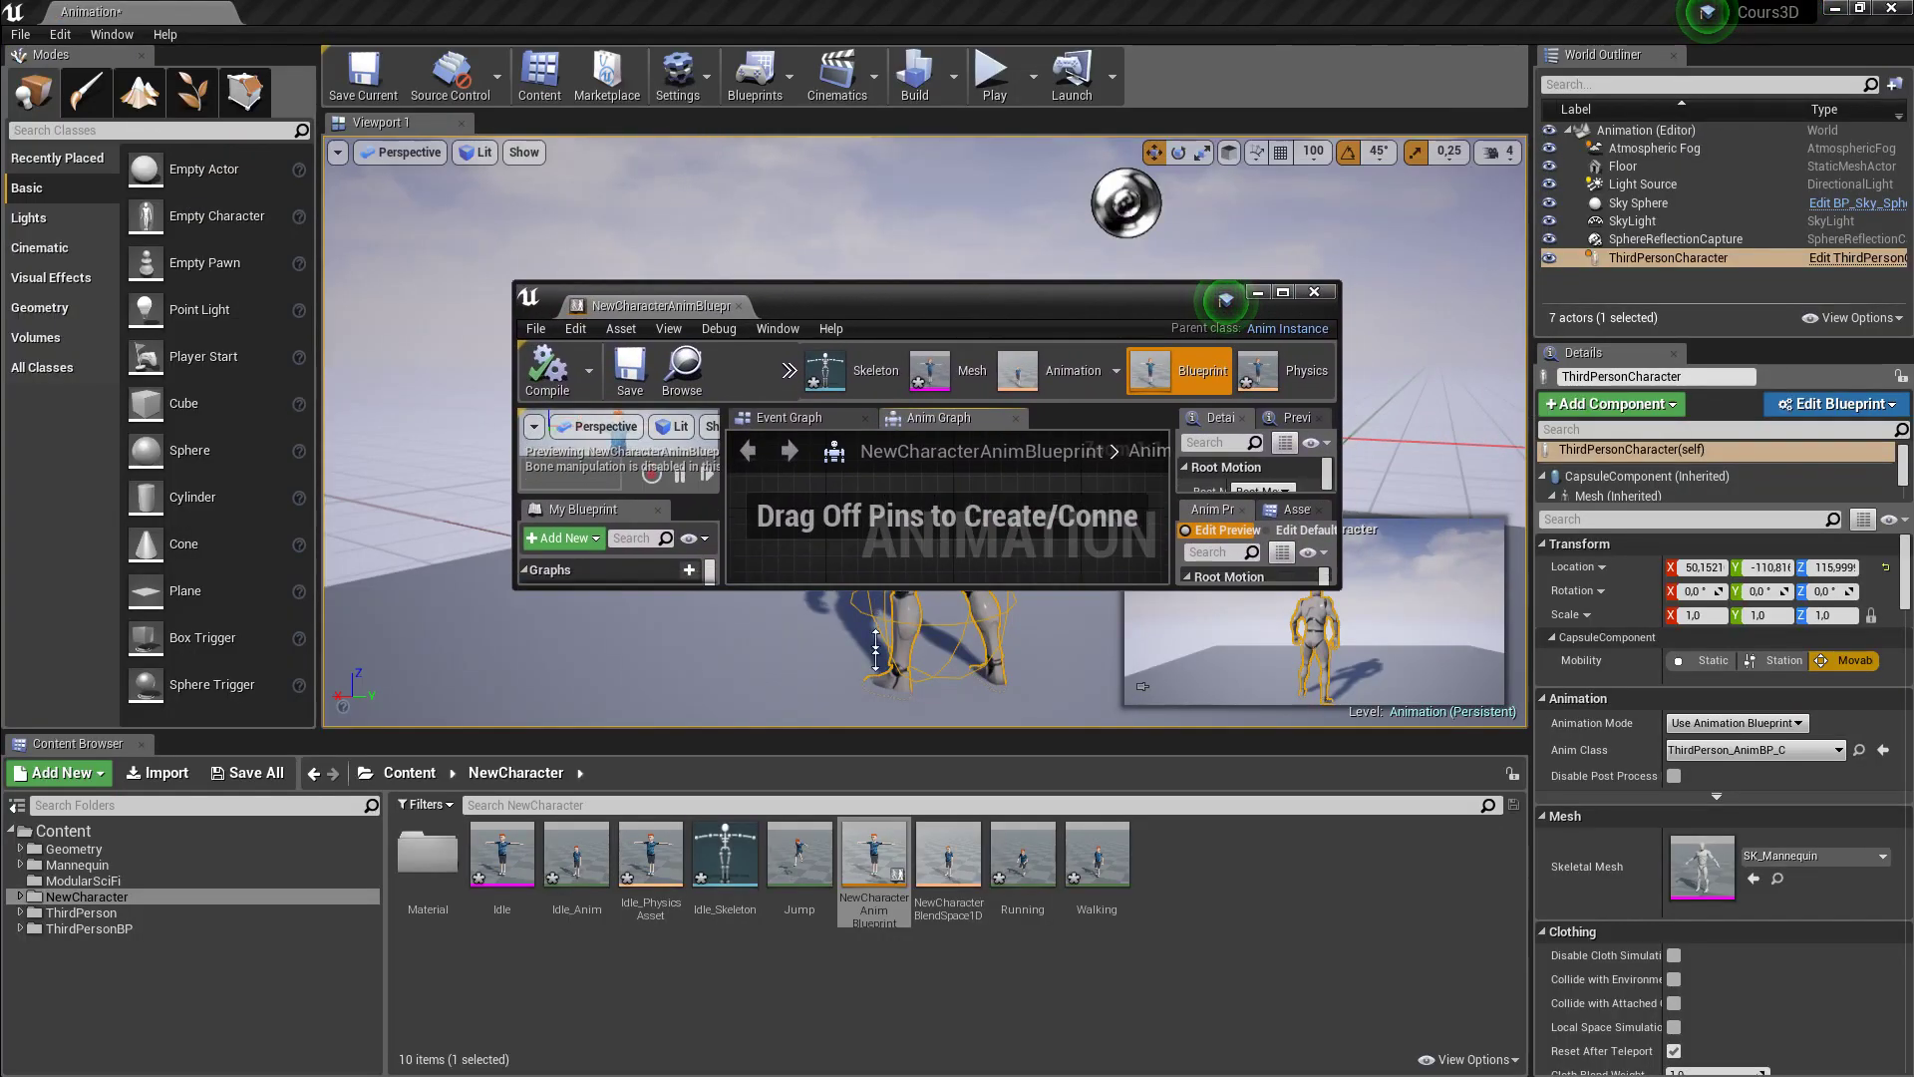
pyautogui.moveTo(918, 312); pyautogui.dragTo(787, 246)
# - Locate the ThirdPersonCharacter's anim class asset, open ThirdPerson_AnimBP beside the new blueprint and maximize the editor window
pyautogui.click(1860, 749)
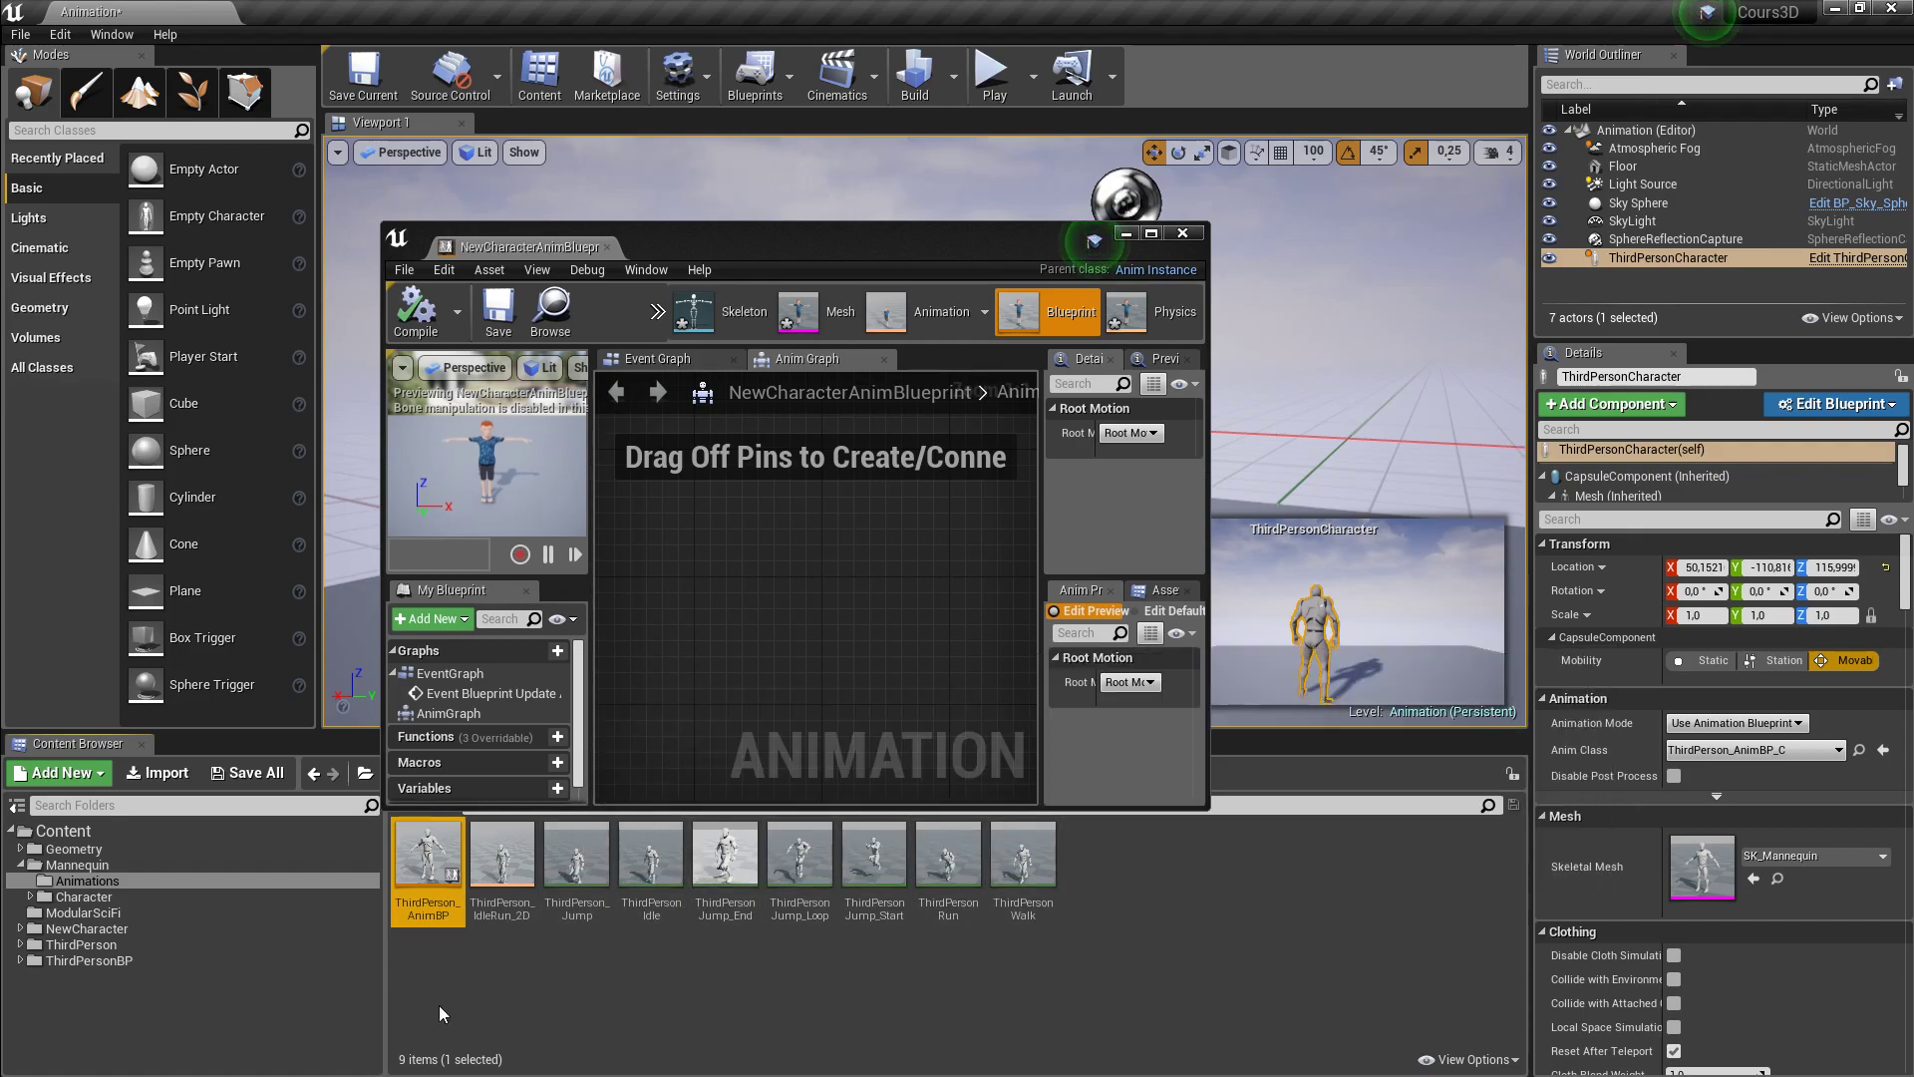
pyautogui.doubleClick(420, 854)
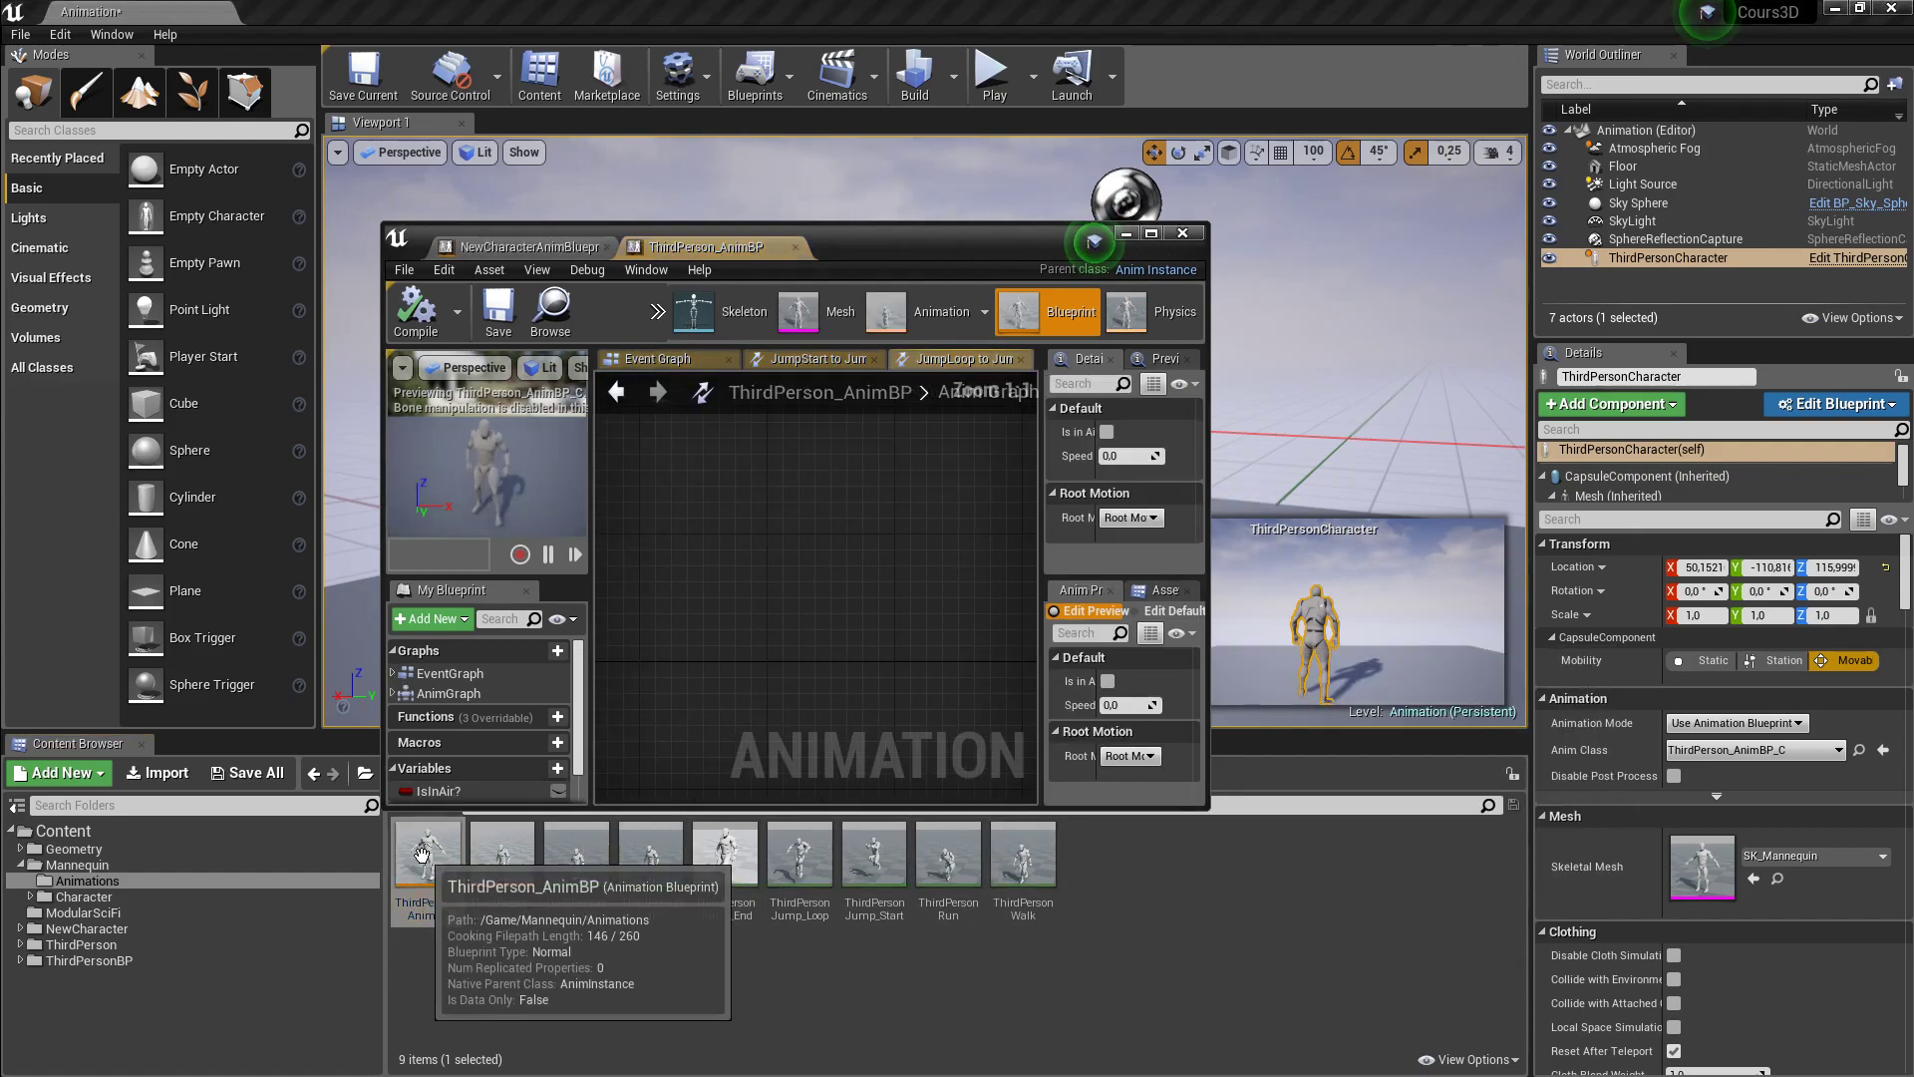
pyautogui.click(1149, 233)
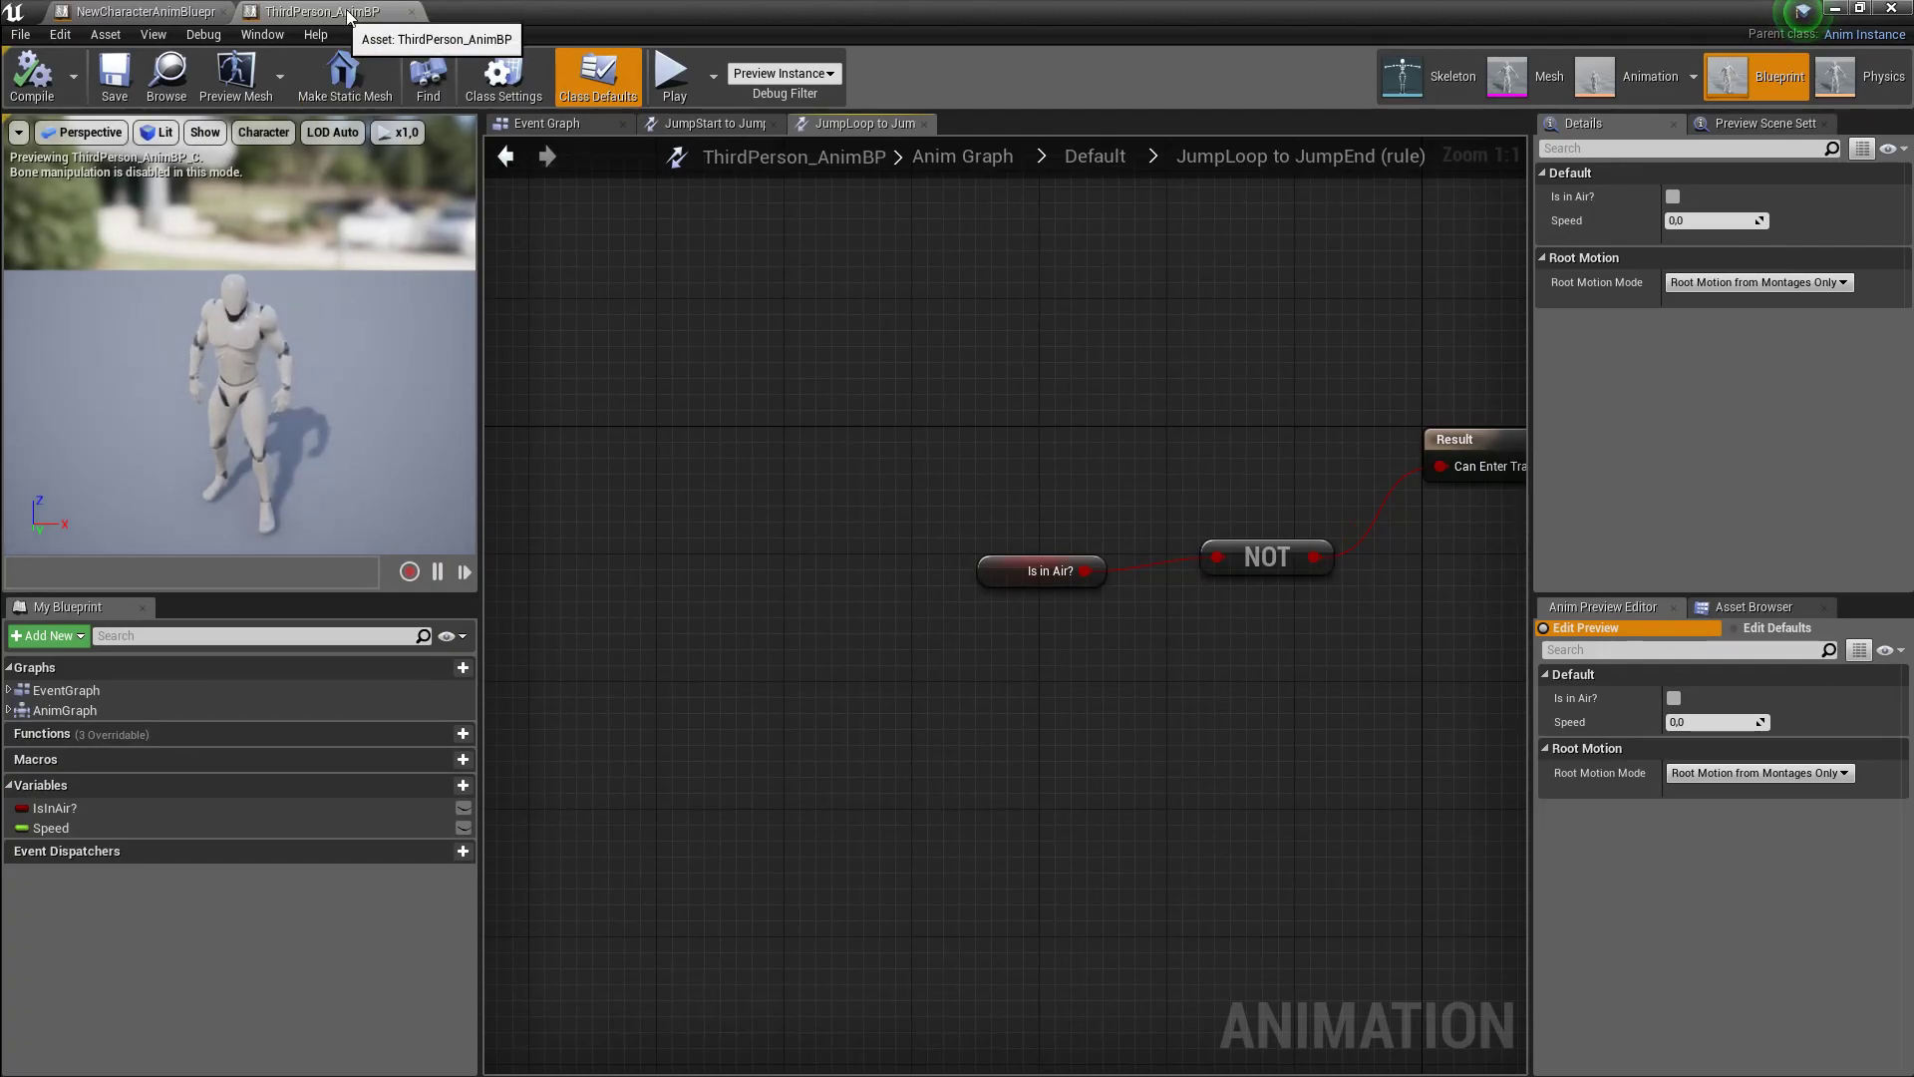
# - Copy all the nodes and comment boxes in the Event Graph of ThirdPerson_AnimBP
pyautogui.moveTo(1123, 369); pyautogui.dragTo(881, 430, button='right')
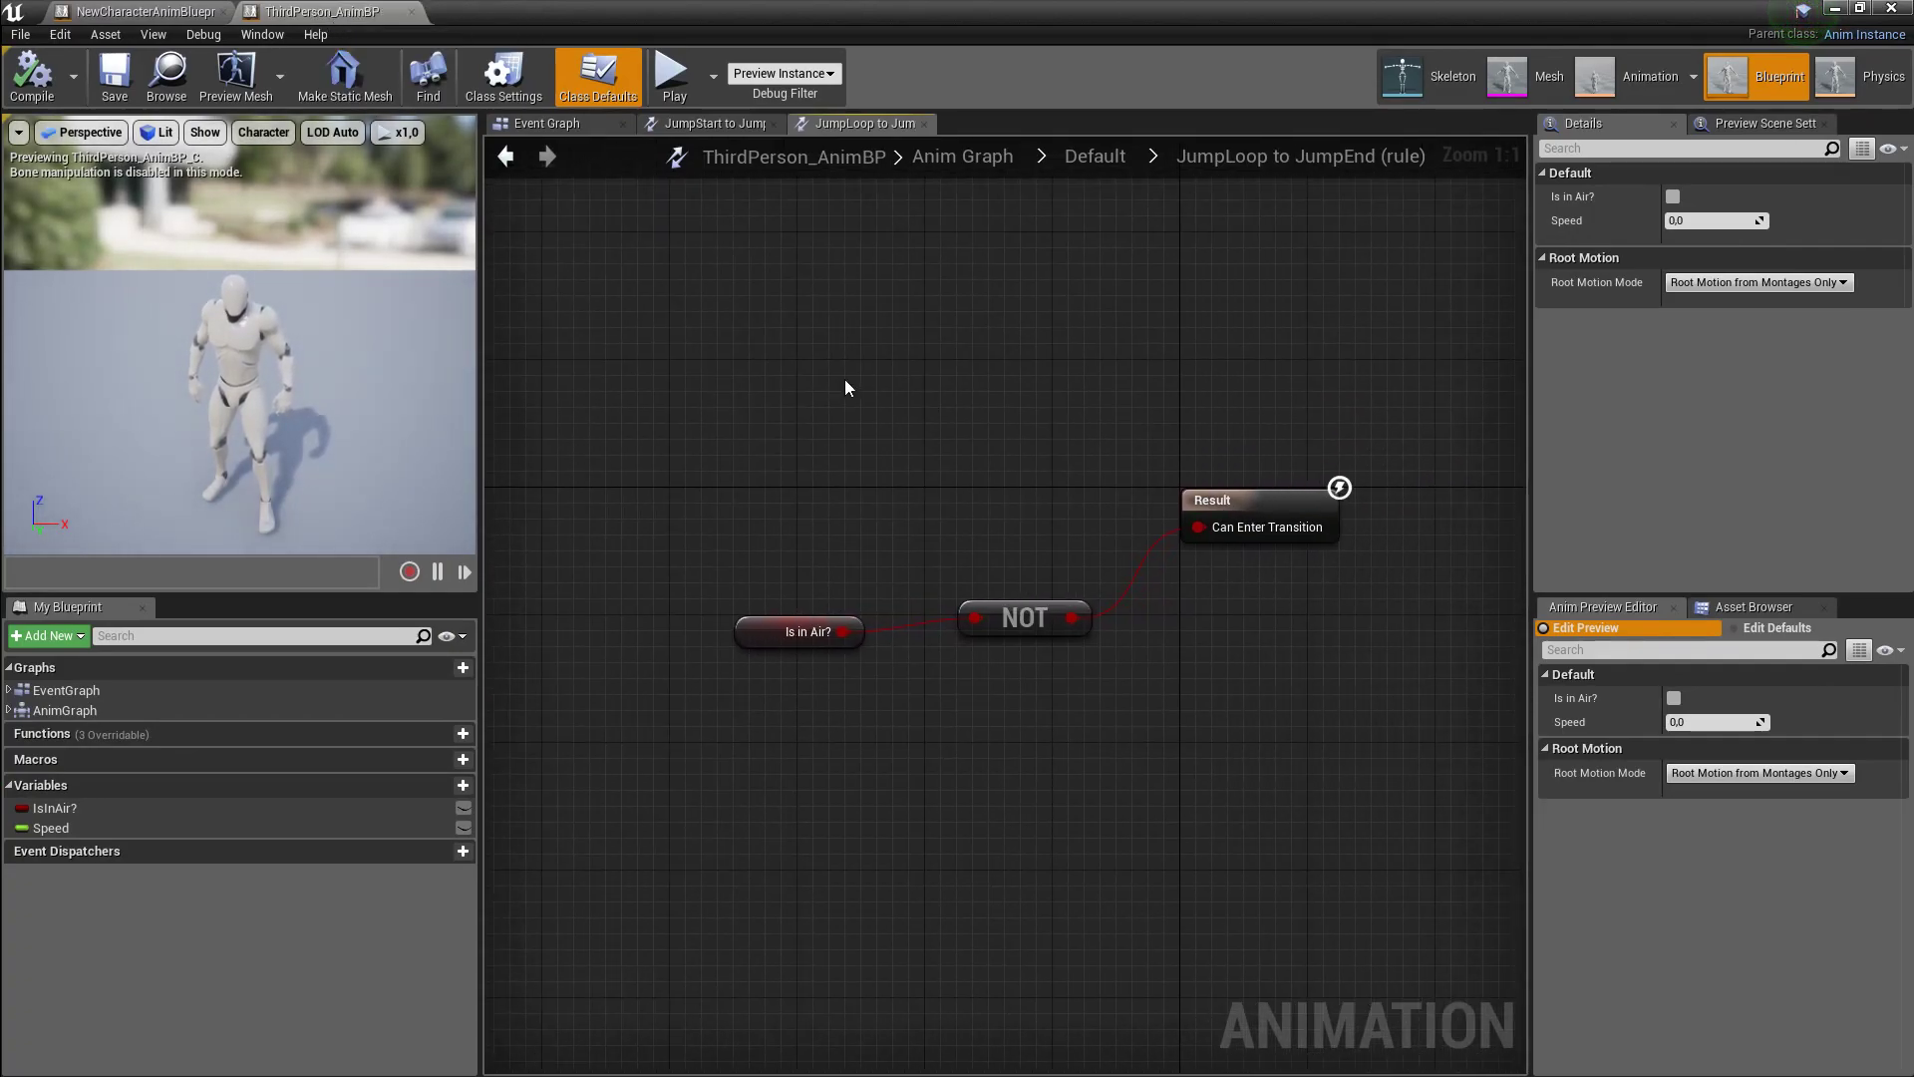
pyautogui.click(550, 125)
pyautogui.scroll(-2, 756, 509)
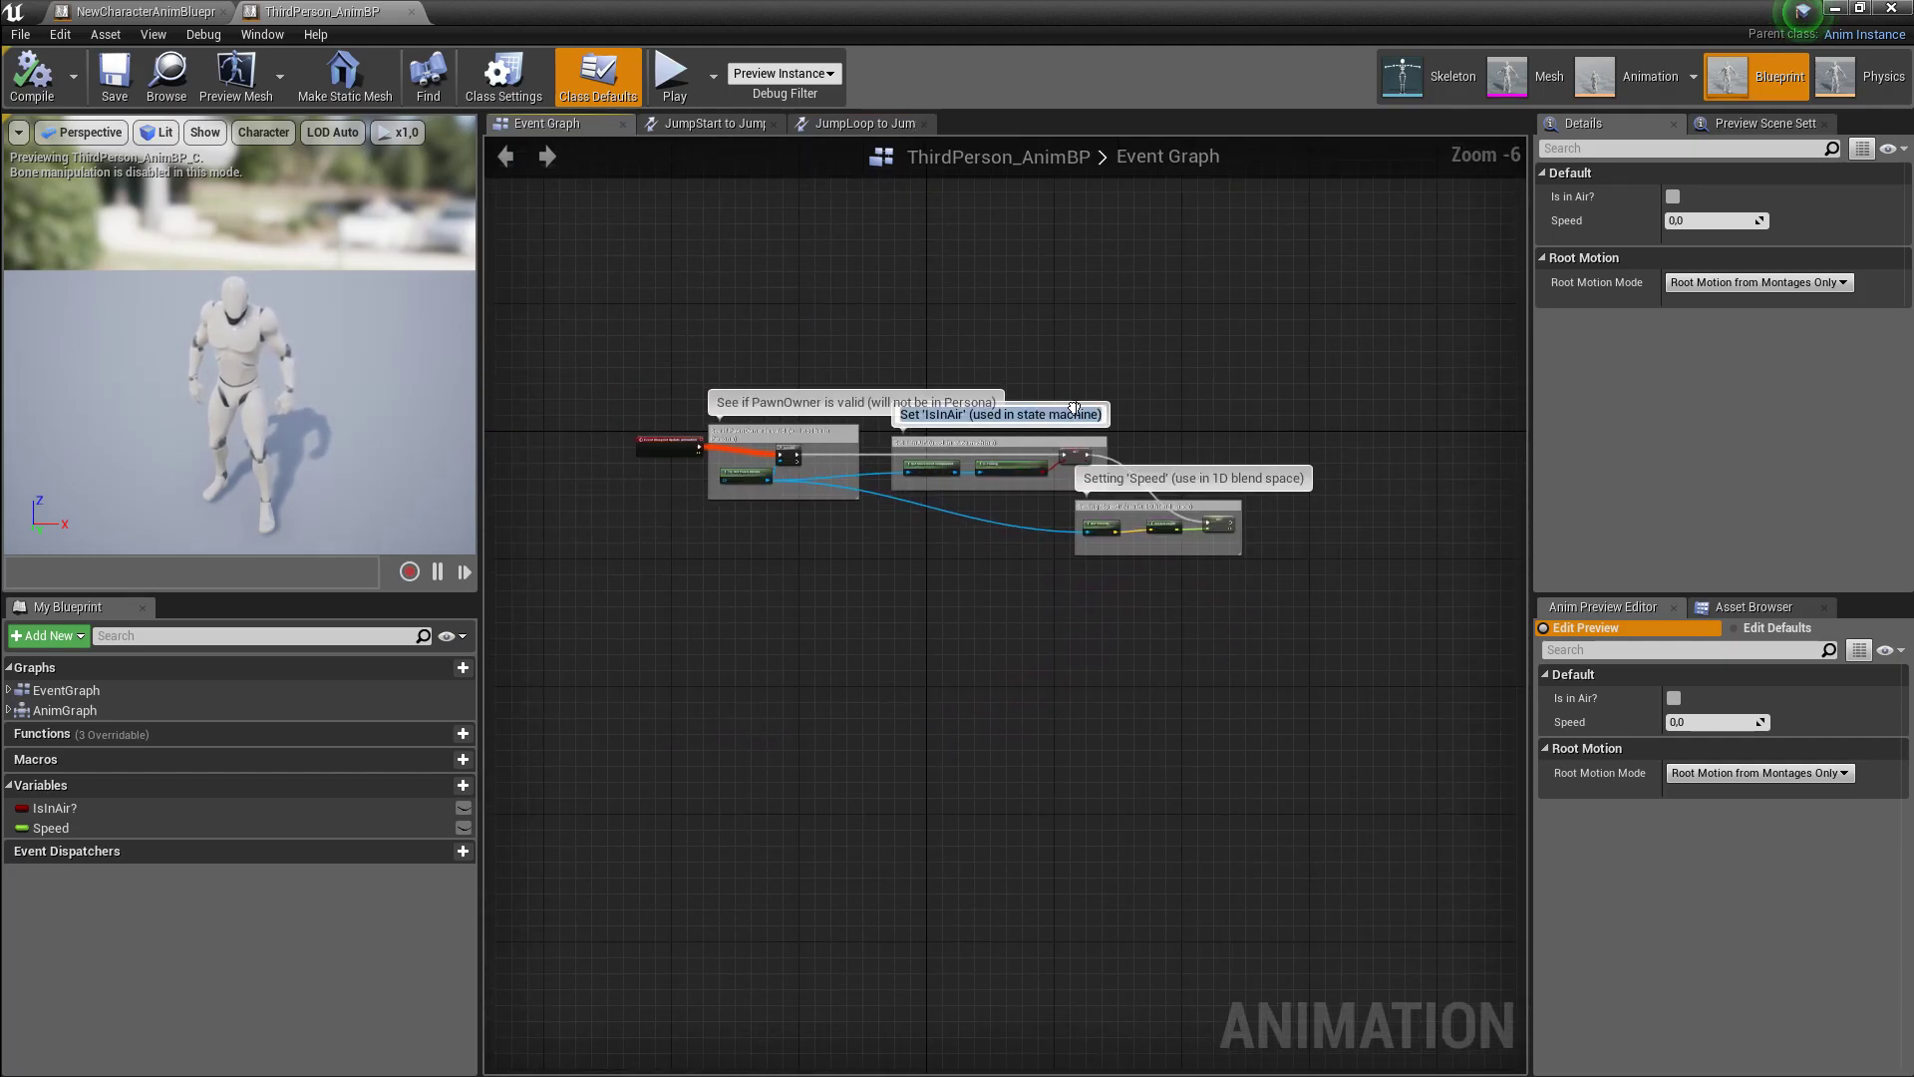
pyautogui.moveTo(577, 340); pyautogui.dragTo(1393, 680)
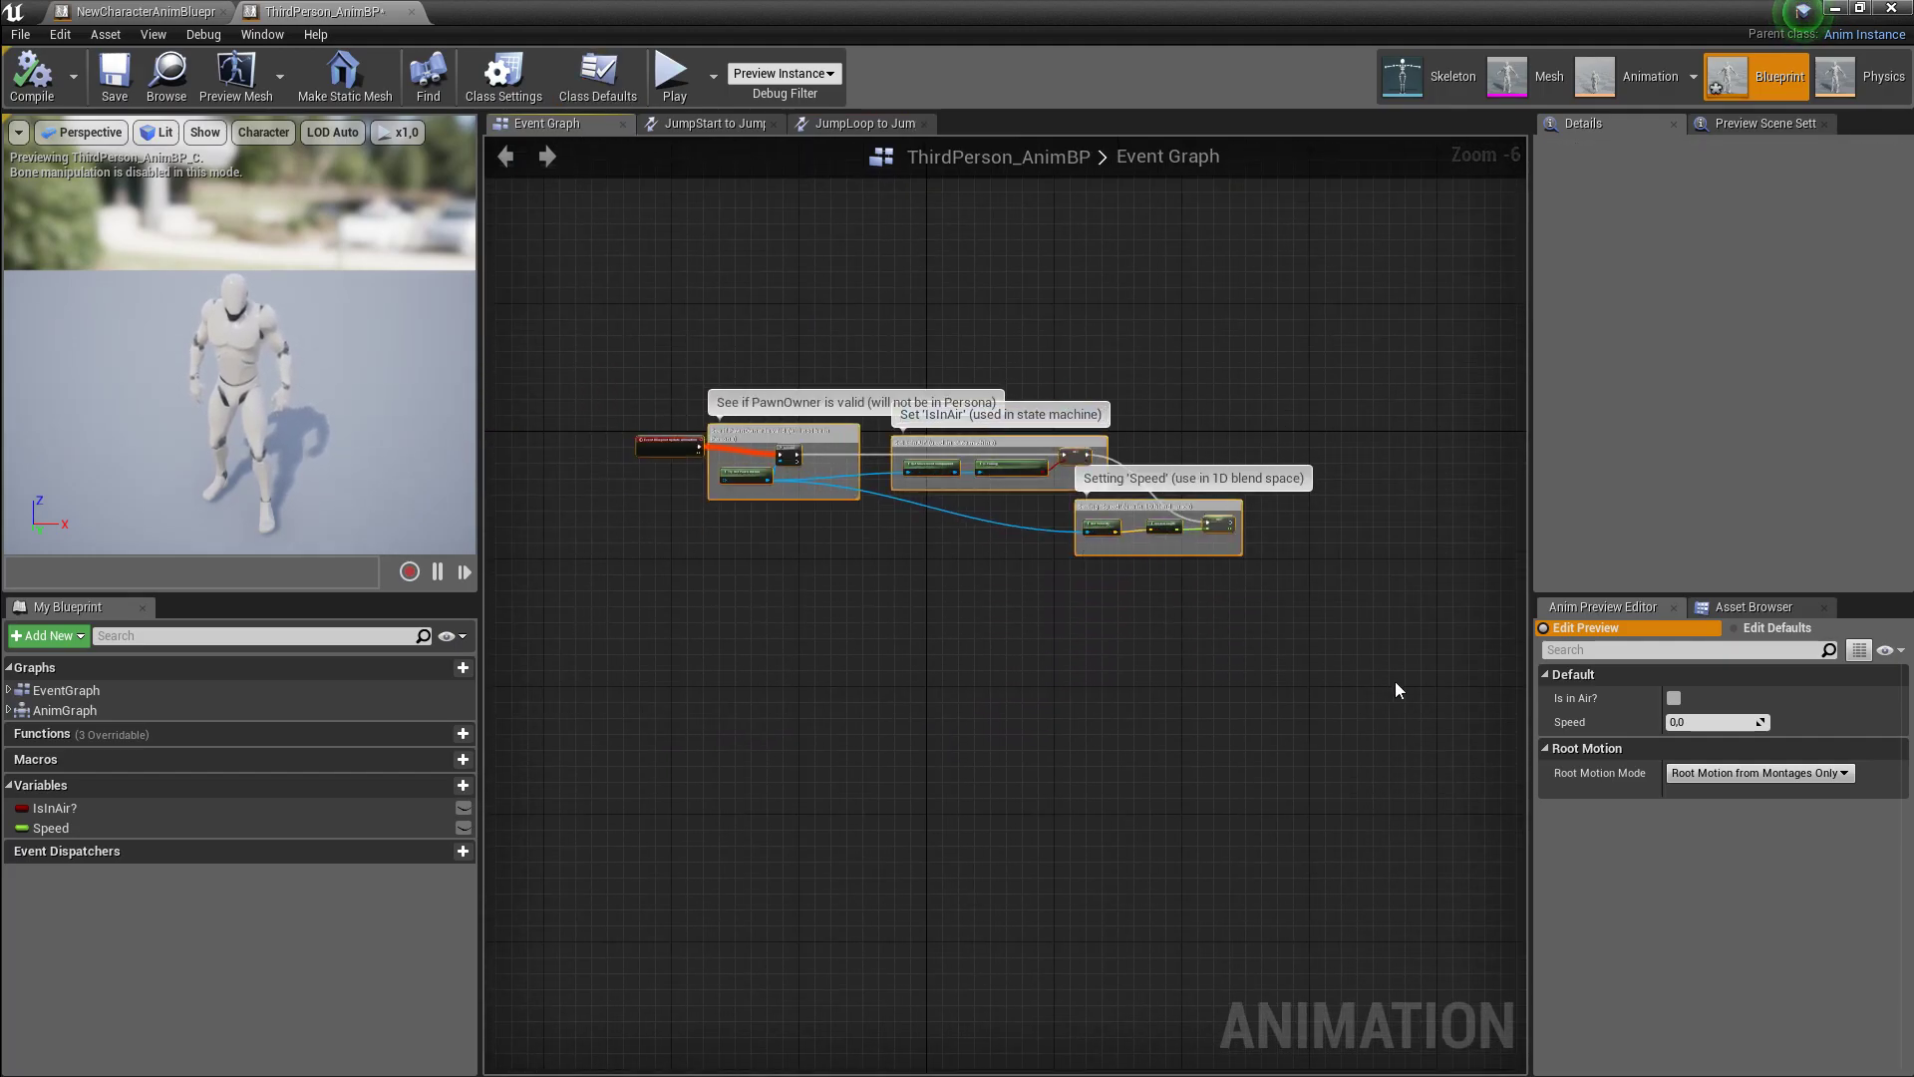
pyautogui.hotkey('ctrl', 'c')
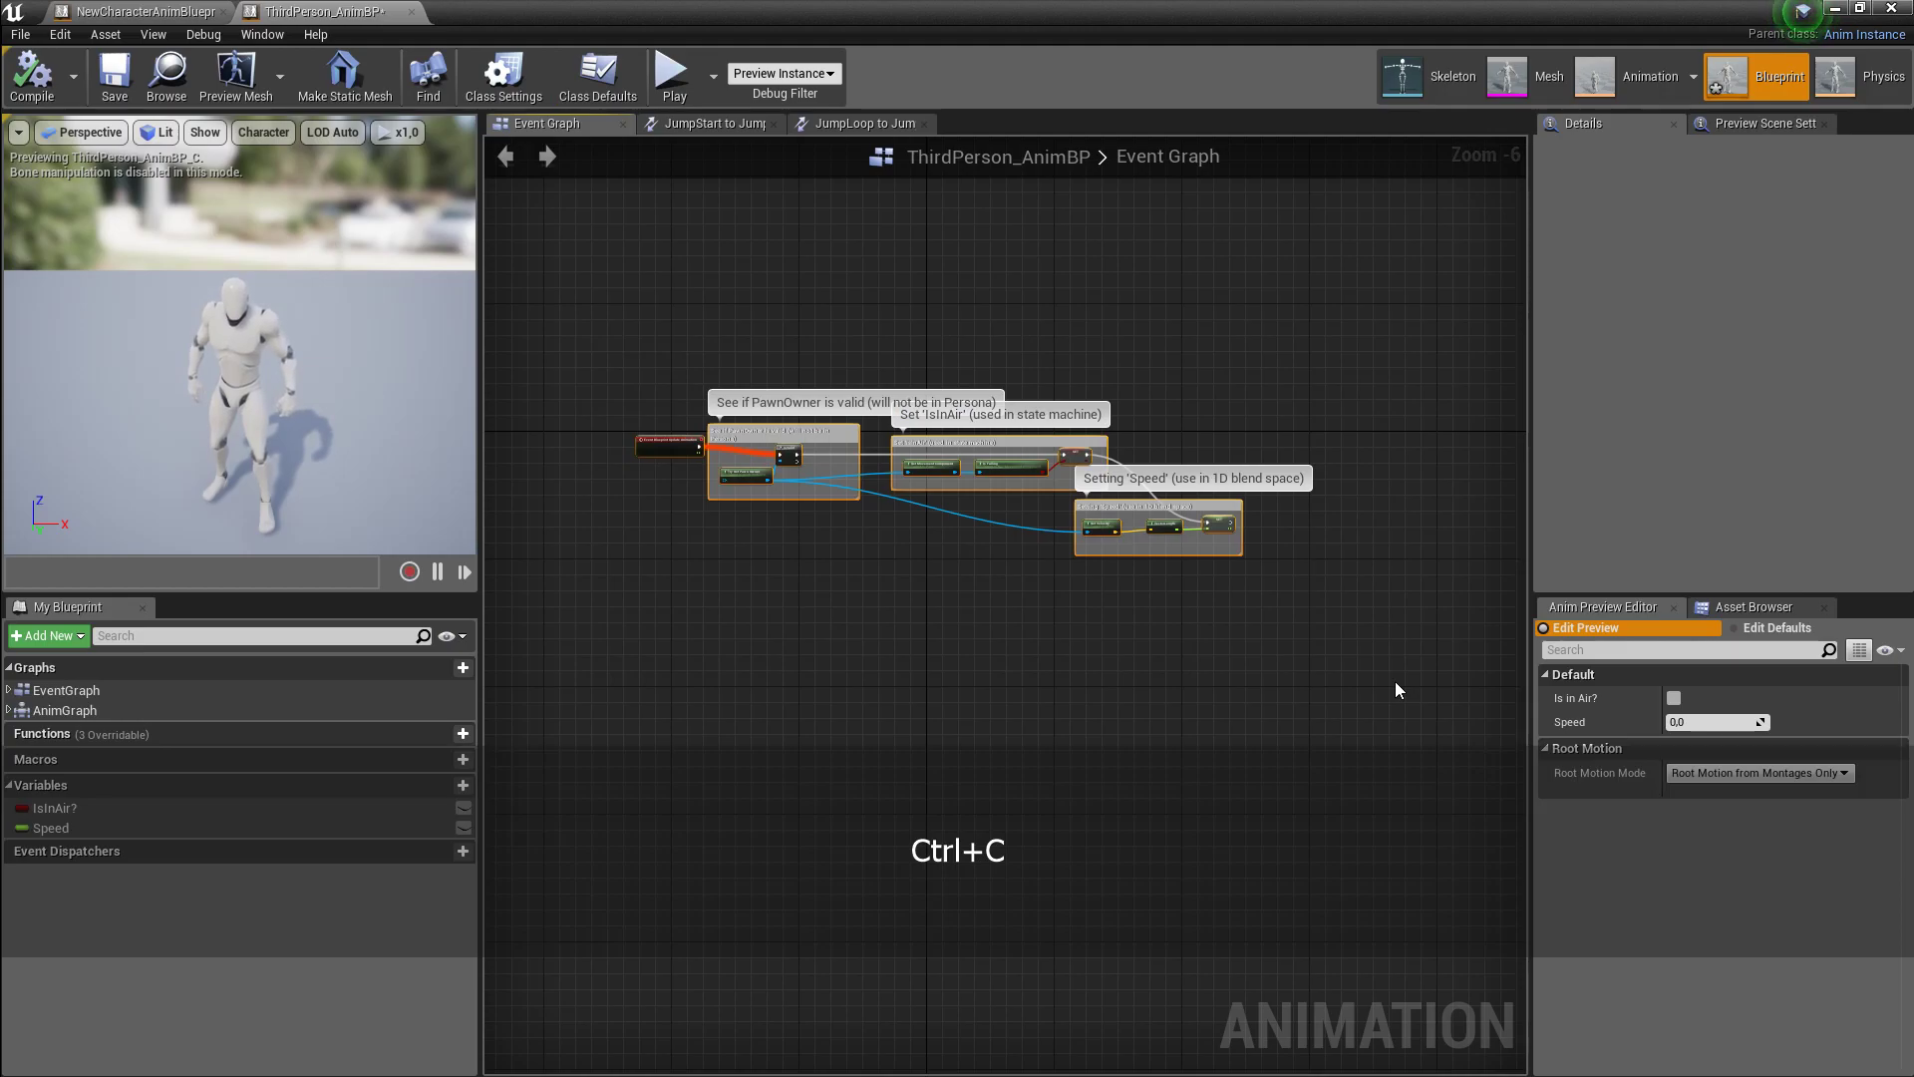
# - Paste the copied nodes into the Event Graph of NewCharacterAnimBlueprint and compile the blueprint
pyautogui.click(103, 16)
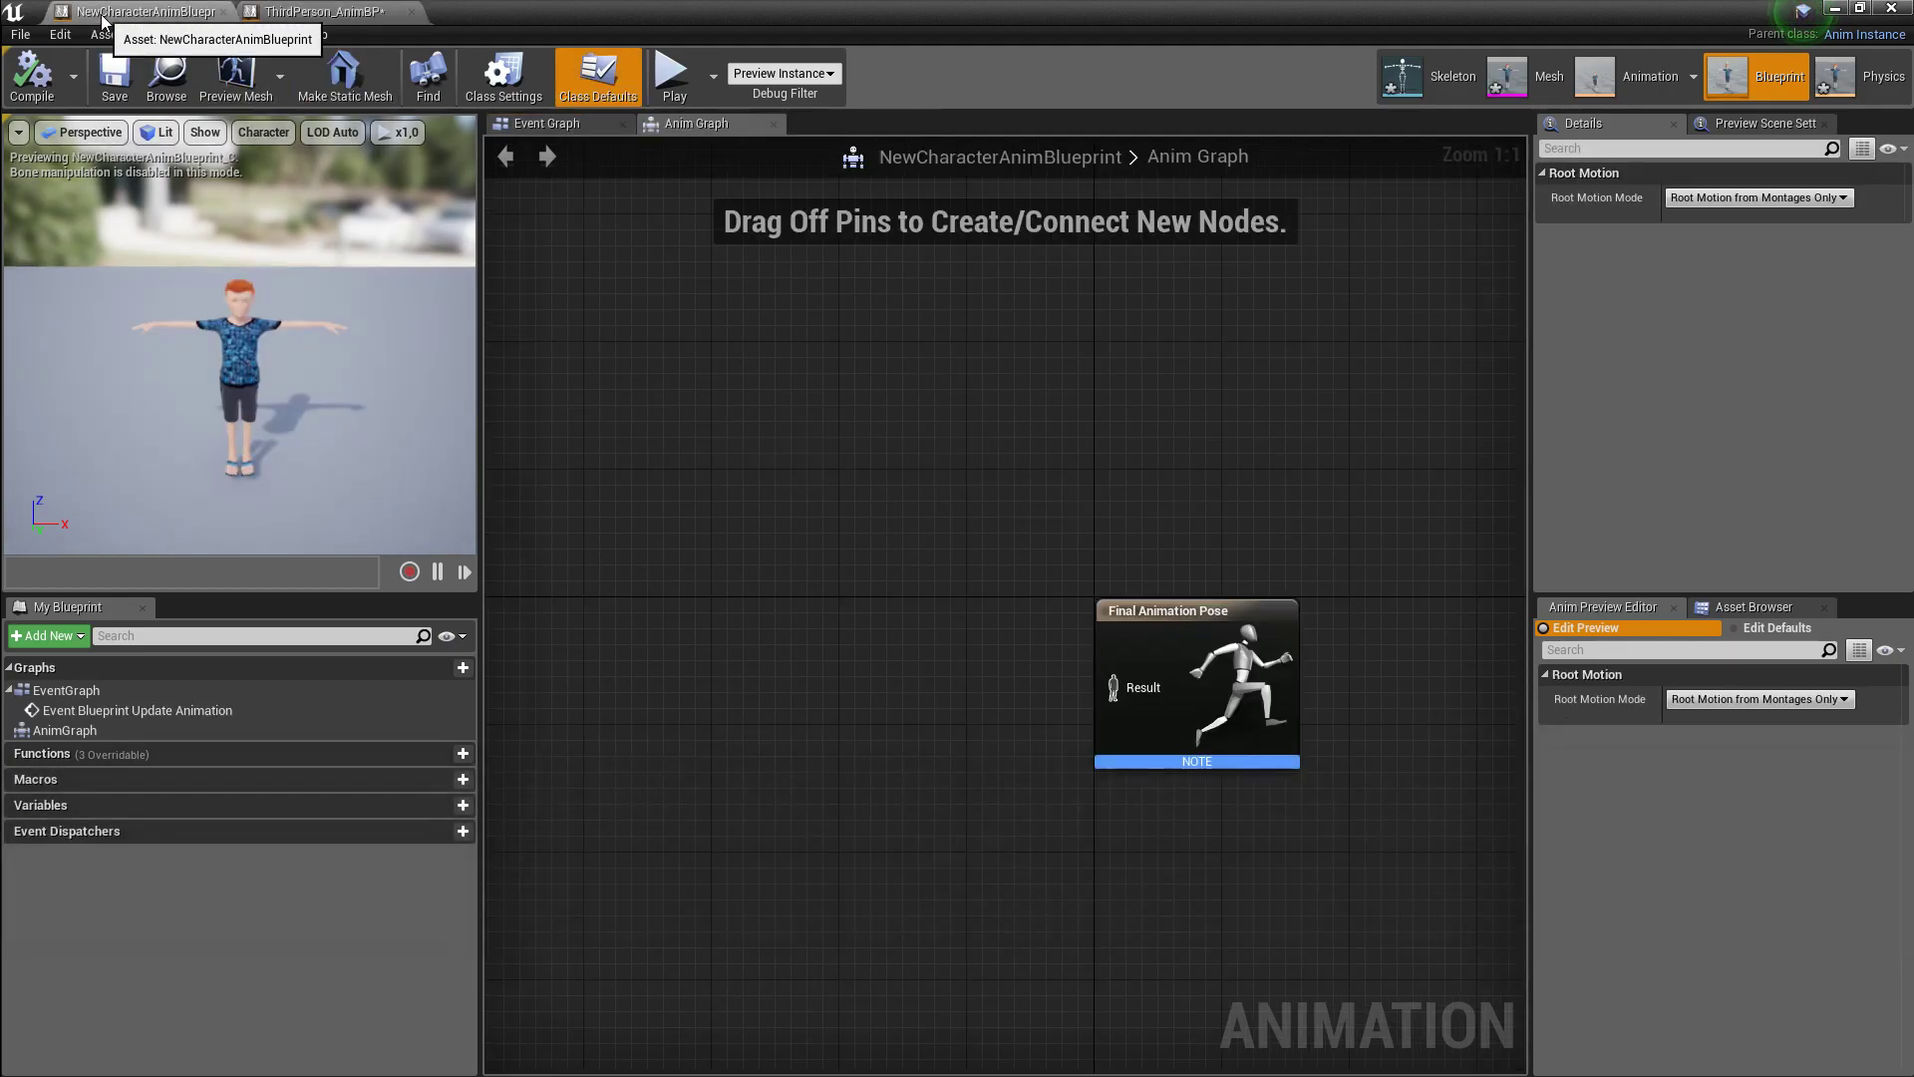
pyautogui.click(525, 122)
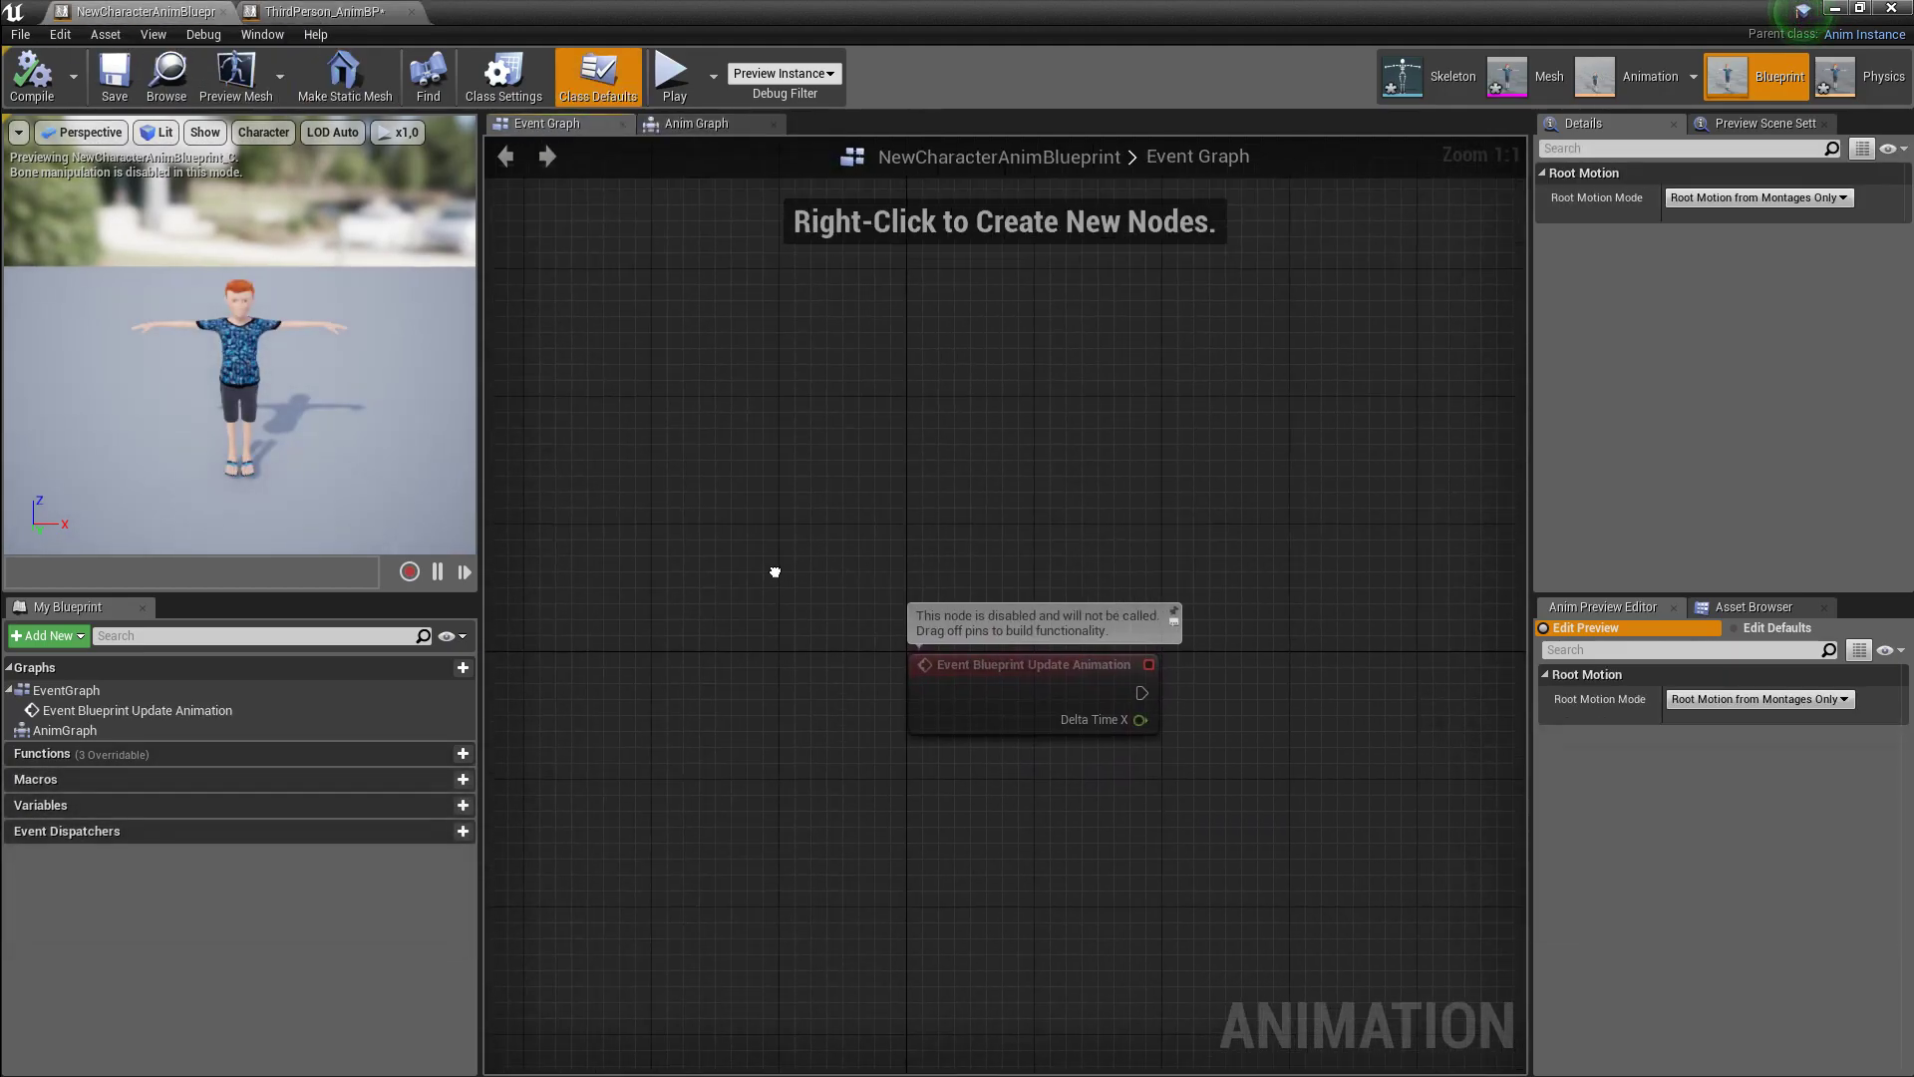
pyautogui.hotkey('ctrl', 'v')
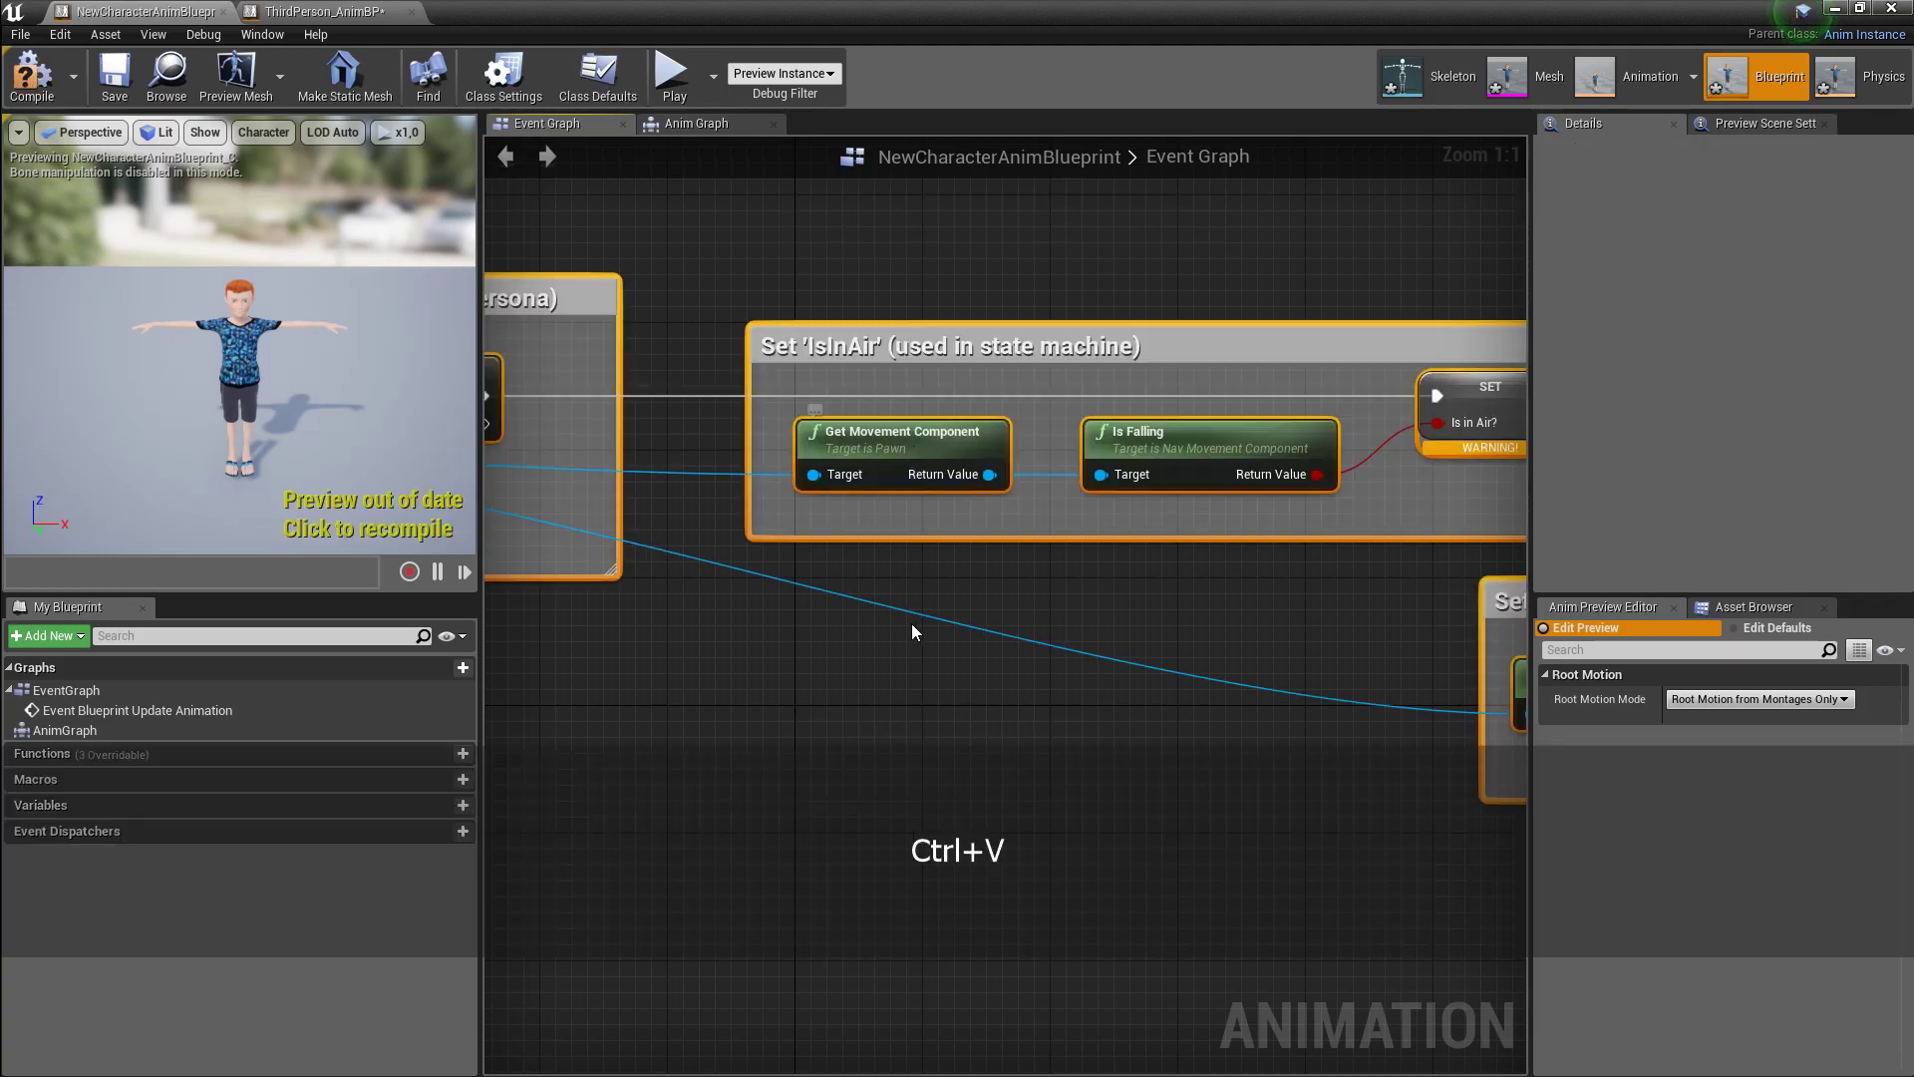
pyautogui.scroll(-5, 914, 620)
pyautogui.moveTo(912, 658); pyautogui.dragTo(992, 682, button='right')
pyautogui.click(33, 80)
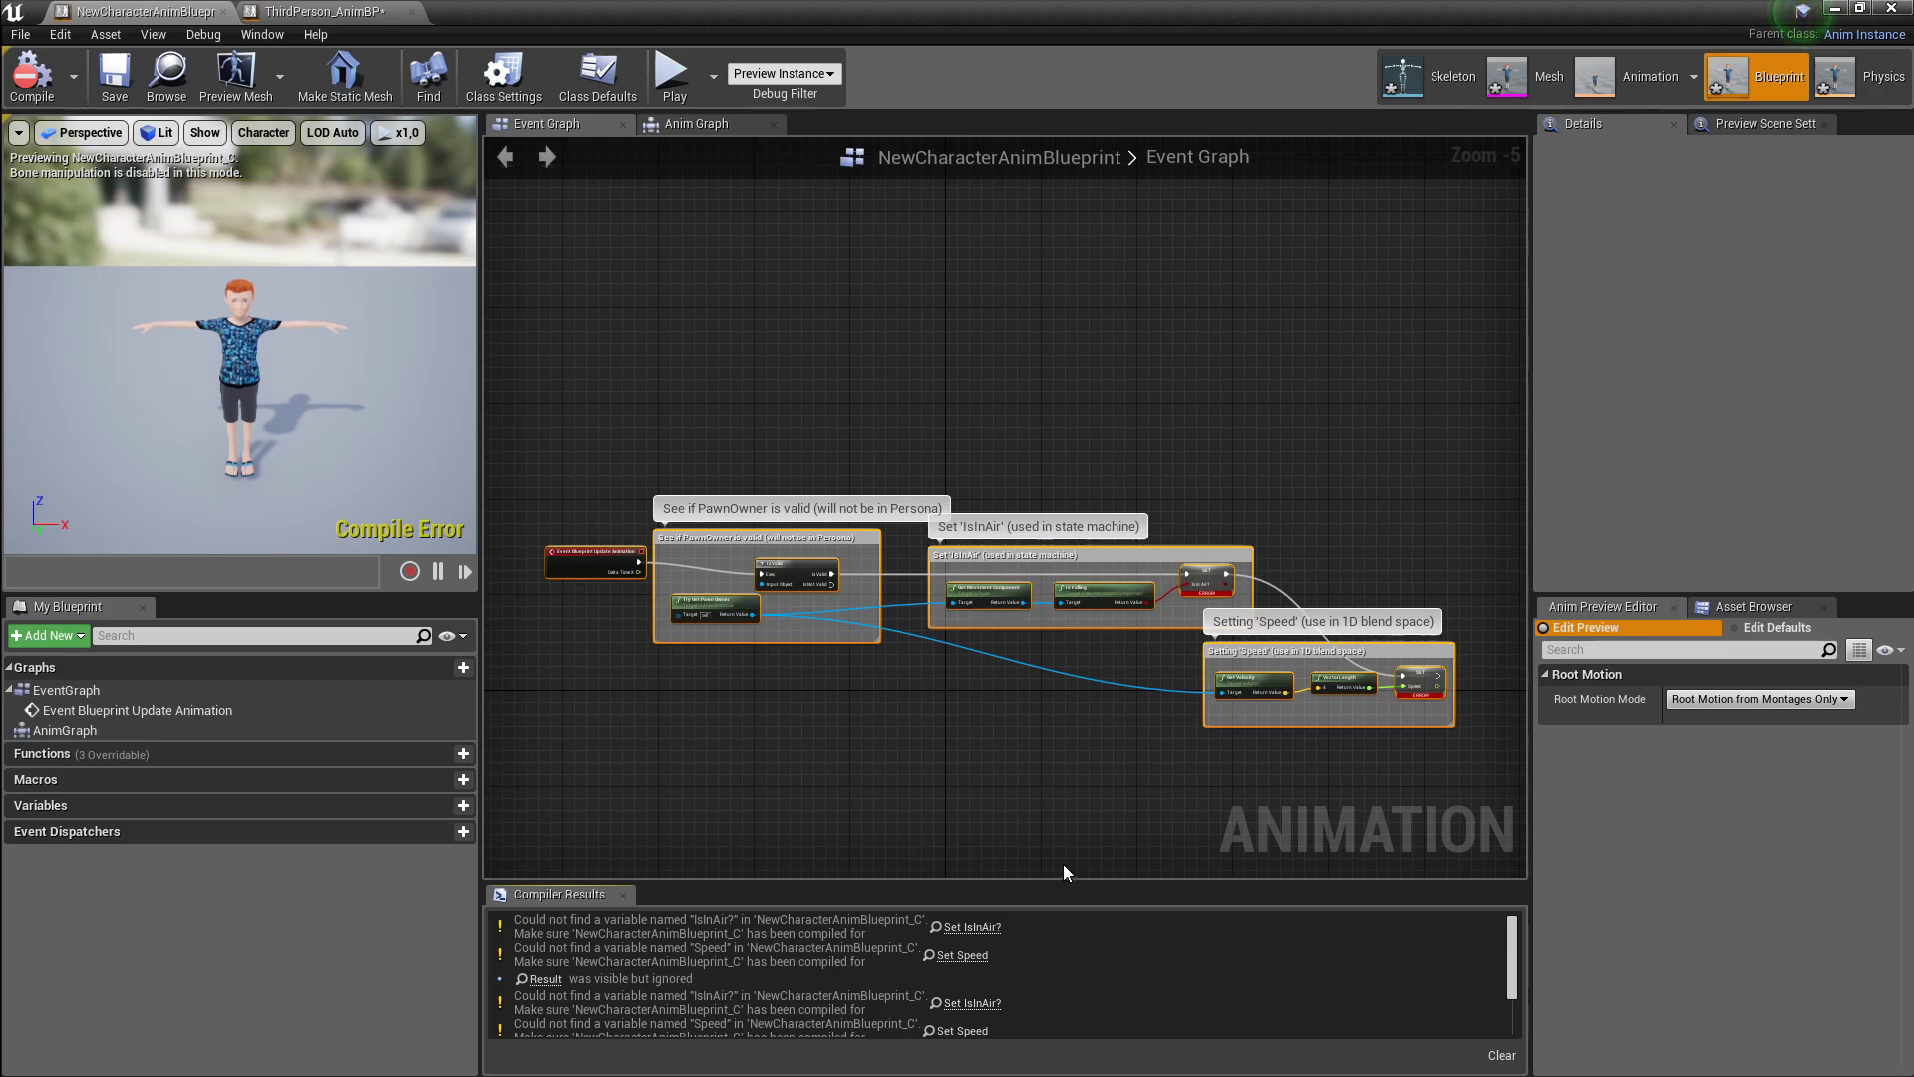
# - Enlarge the compiler results and examine the SET nodes for Is in Air? and Speed that the errors refer to
pyautogui.moveTo(1057, 882); pyautogui.dragTo(1040, 783)
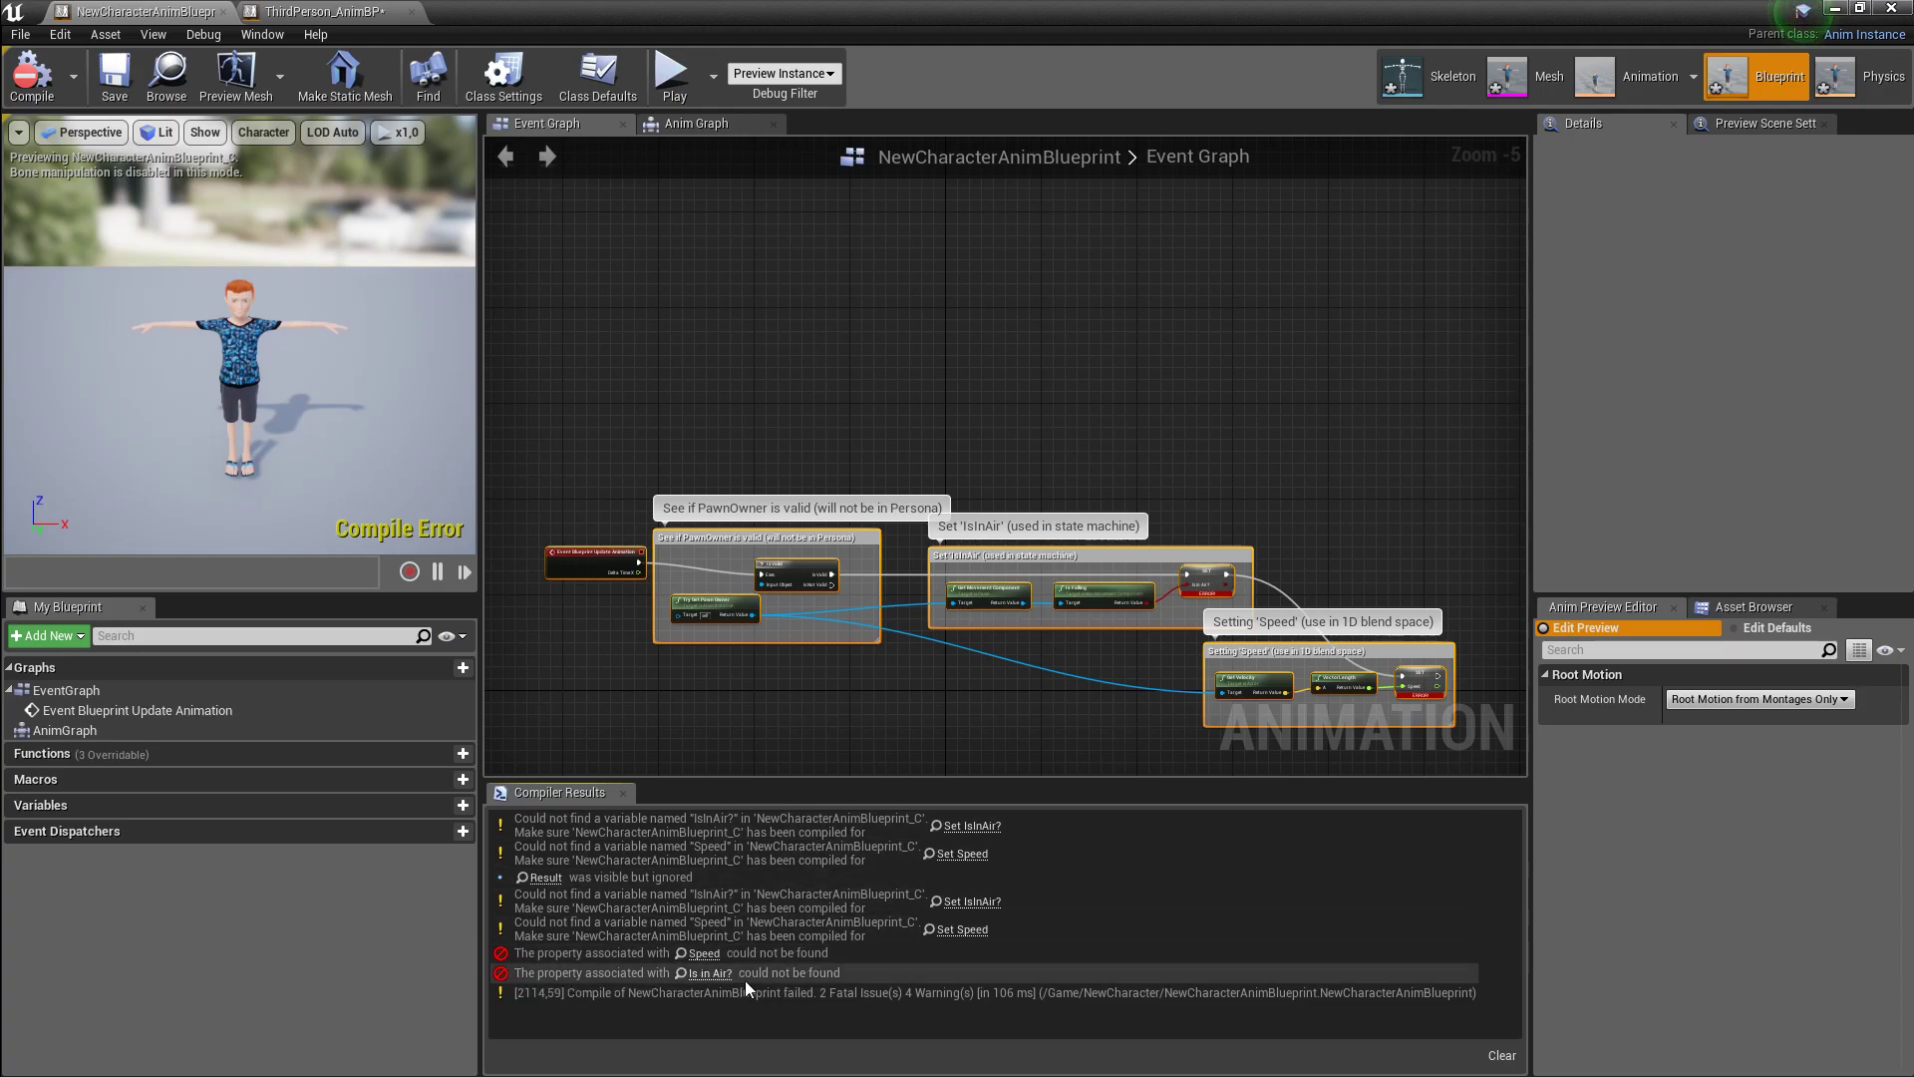
pyautogui.click(713, 974)
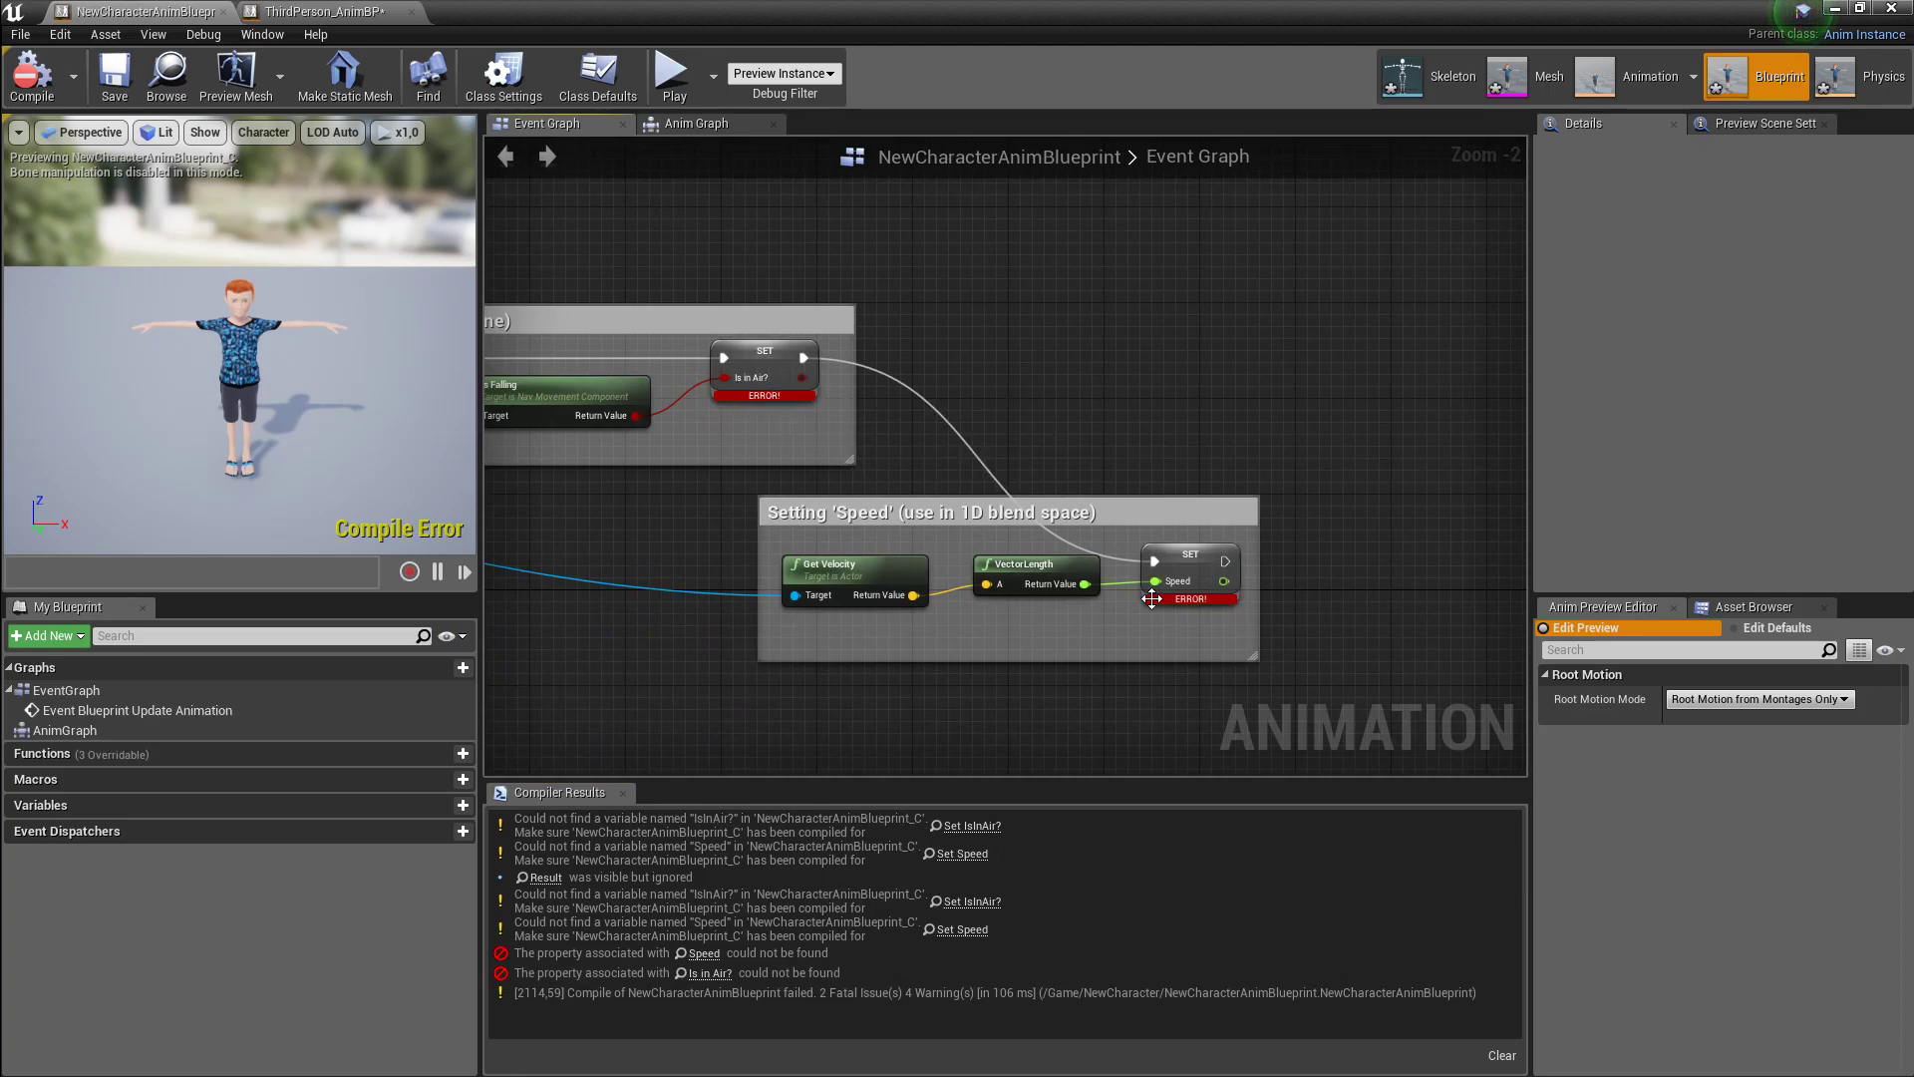
pyautogui.scroll(3, 955, 545)
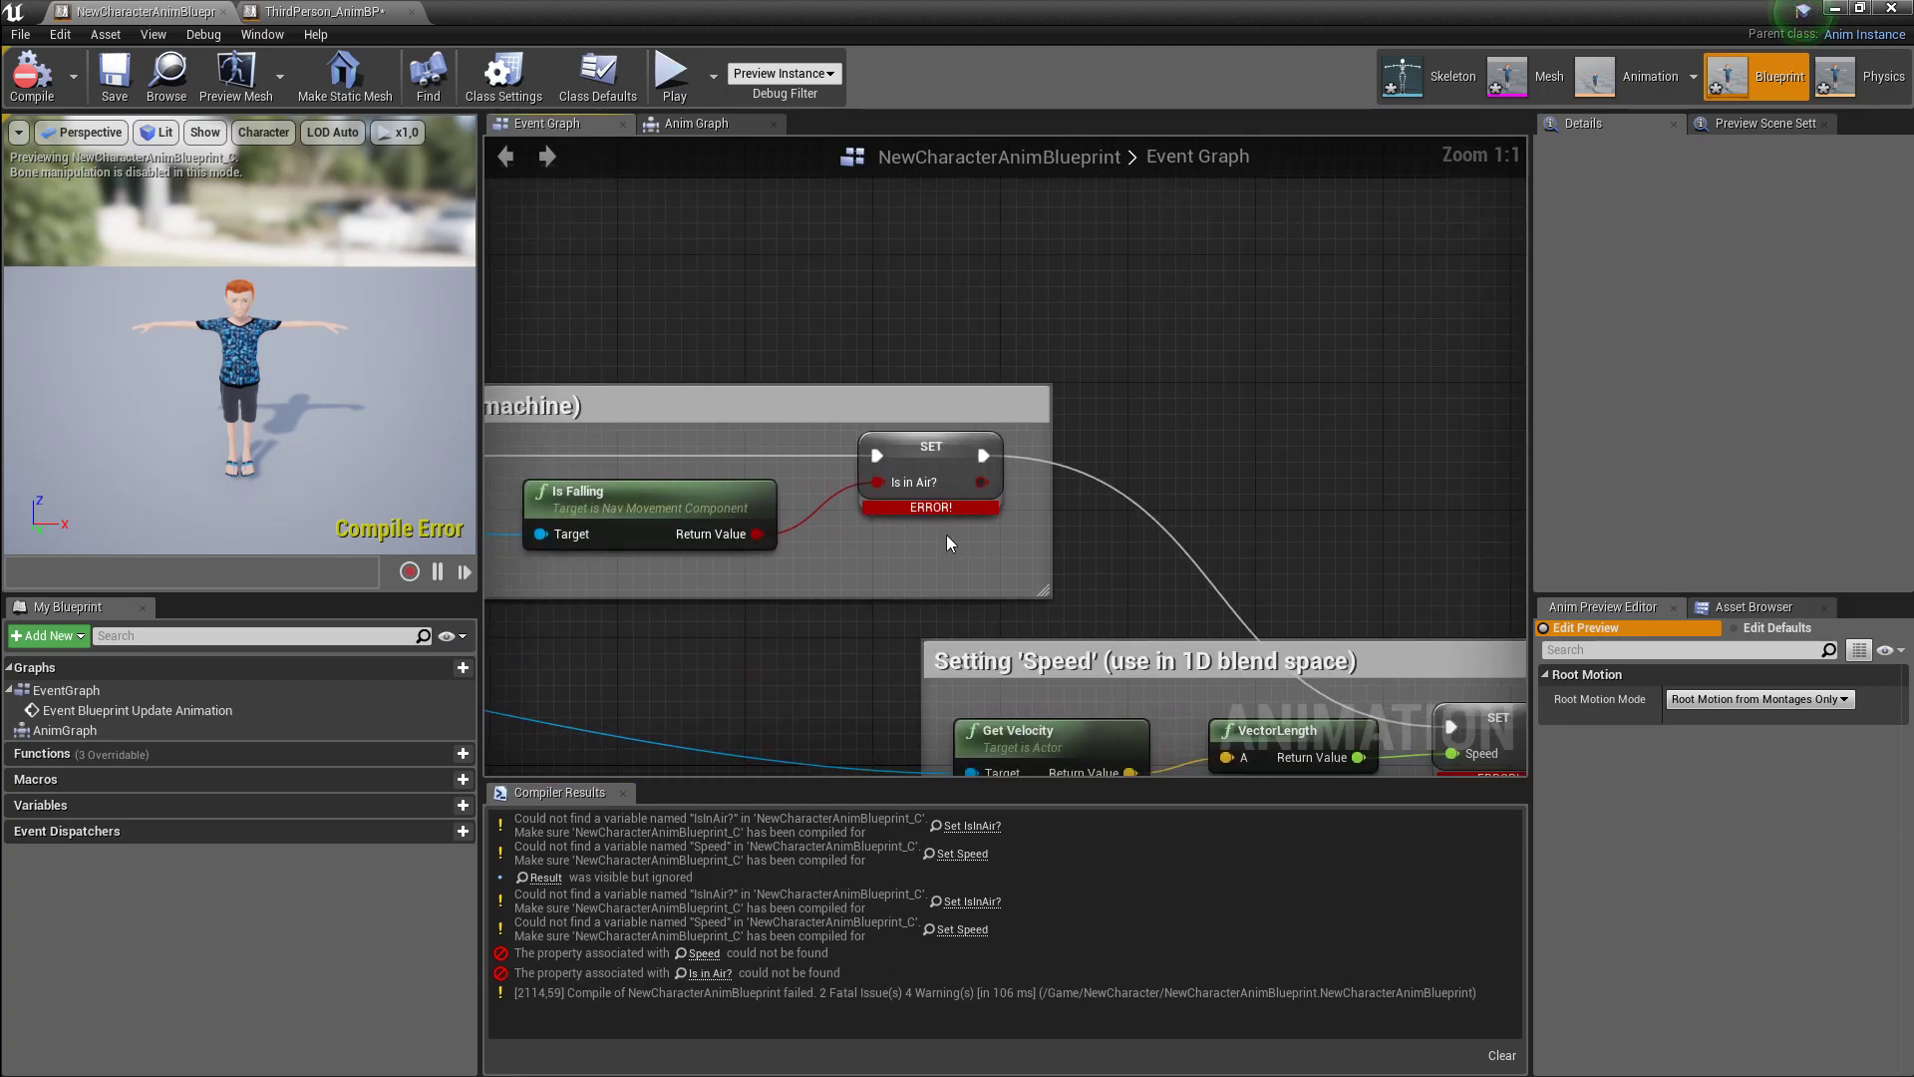
pyautogui.moveTo(737, 647); pyautogui.dragTo(866, 662, button='right')
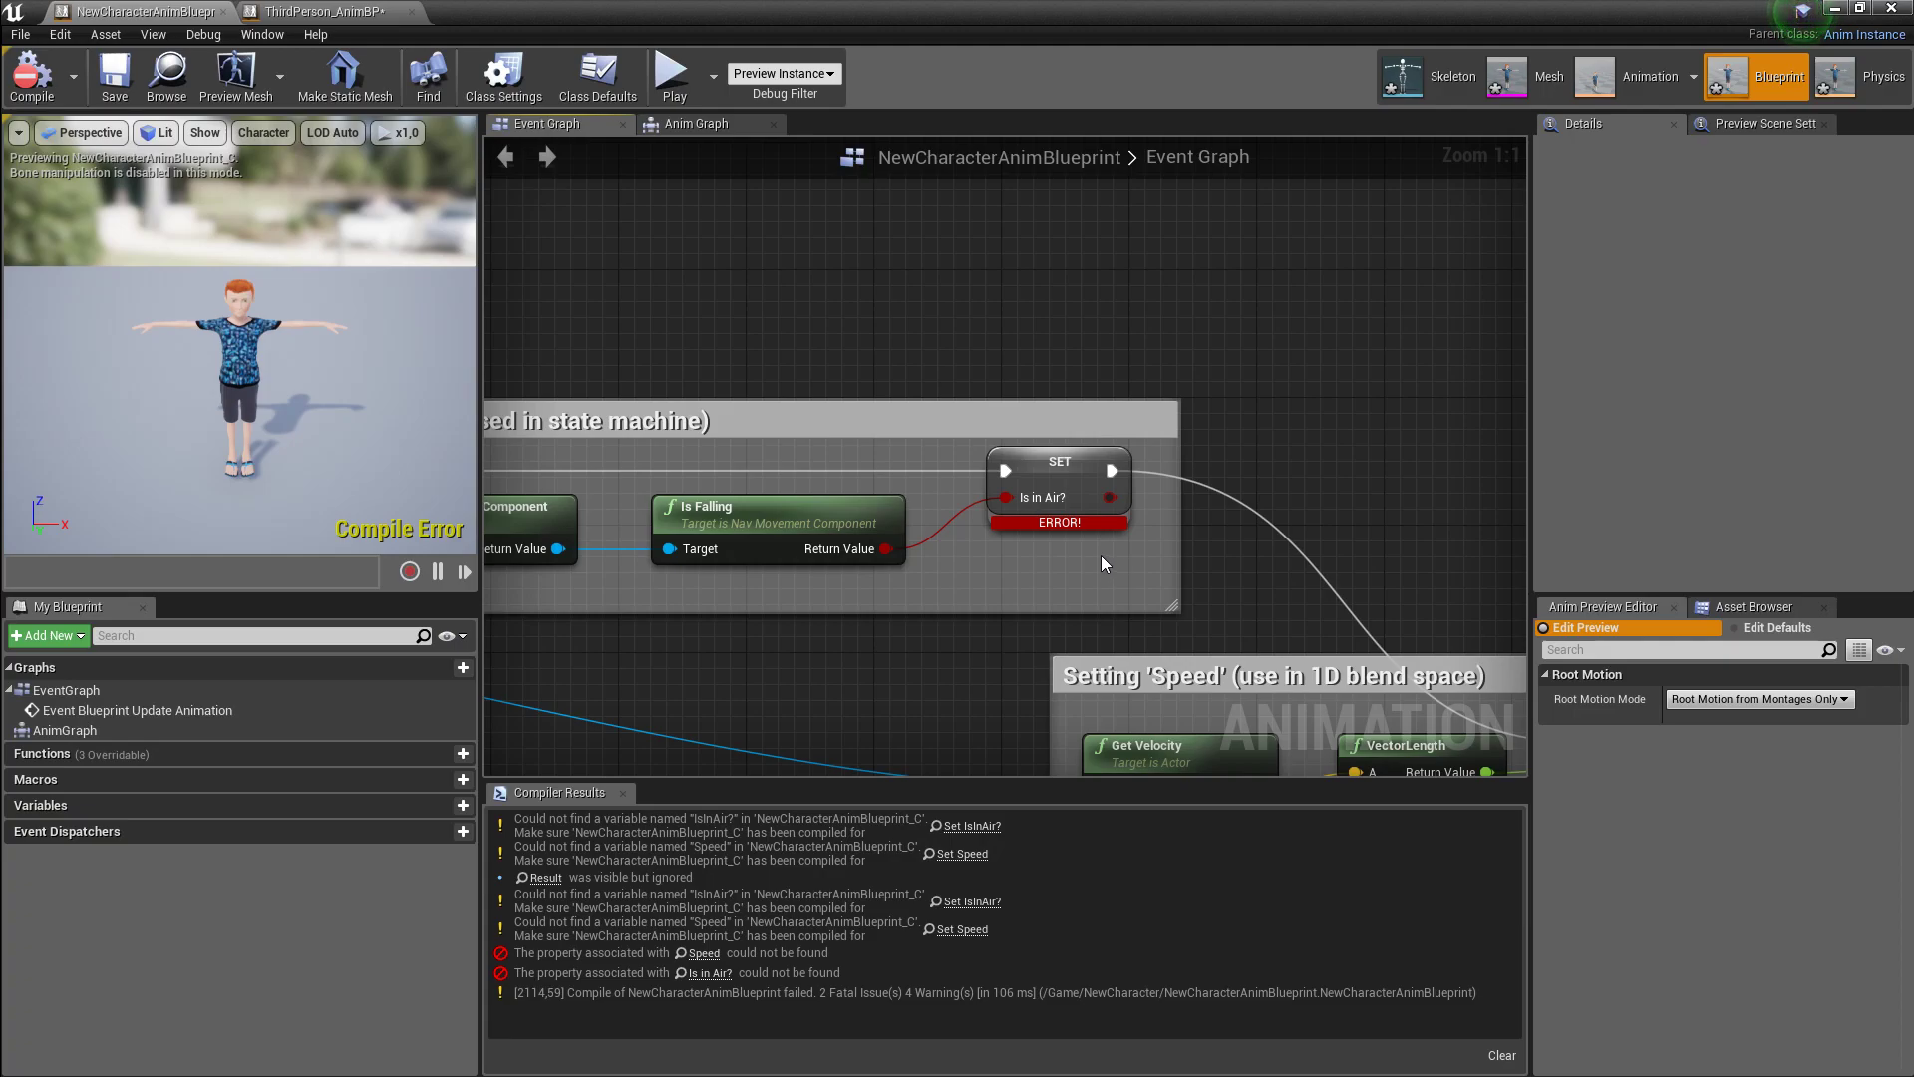
pyautogui.moveTo(1307, 493); pyautogui.dragTo(1169, 457, button='right')
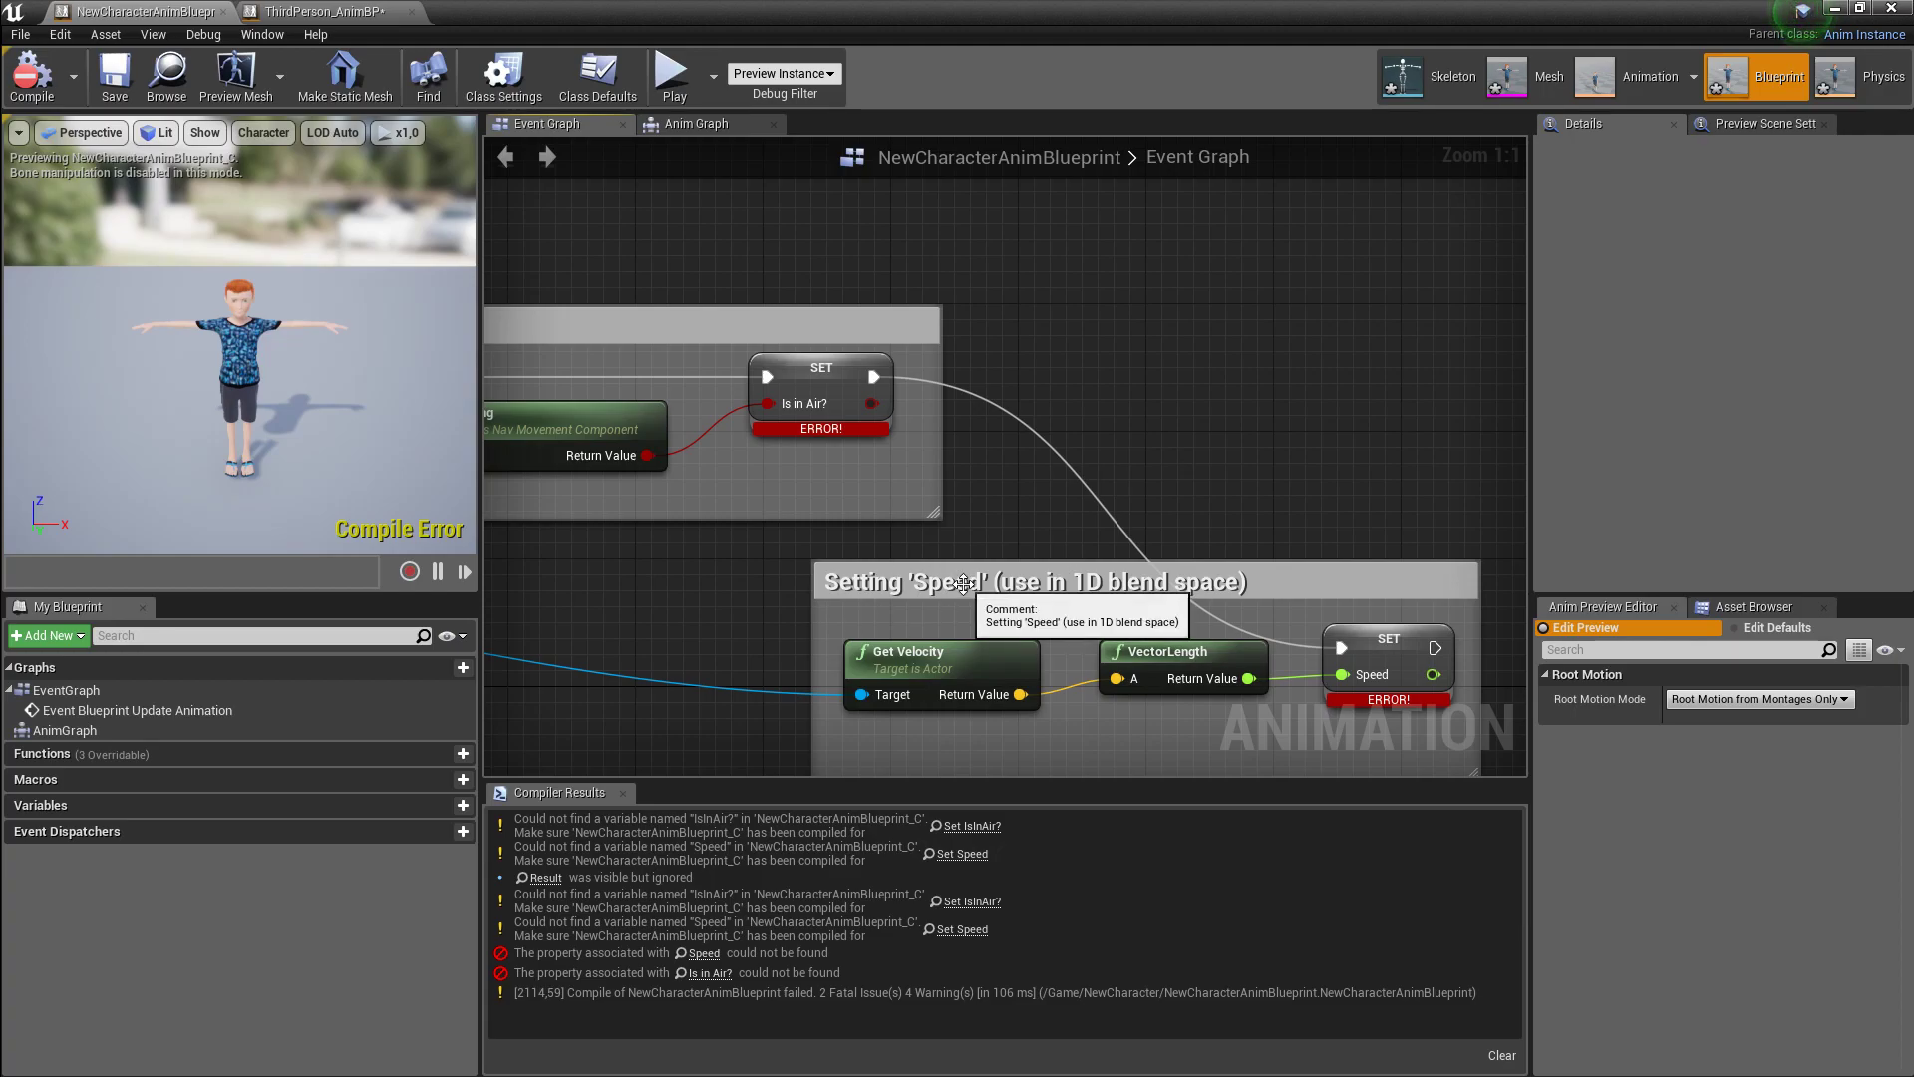
pyautogui.moveTo(1193, 488); pyautogui.dragTo(1029, 400, button='right')
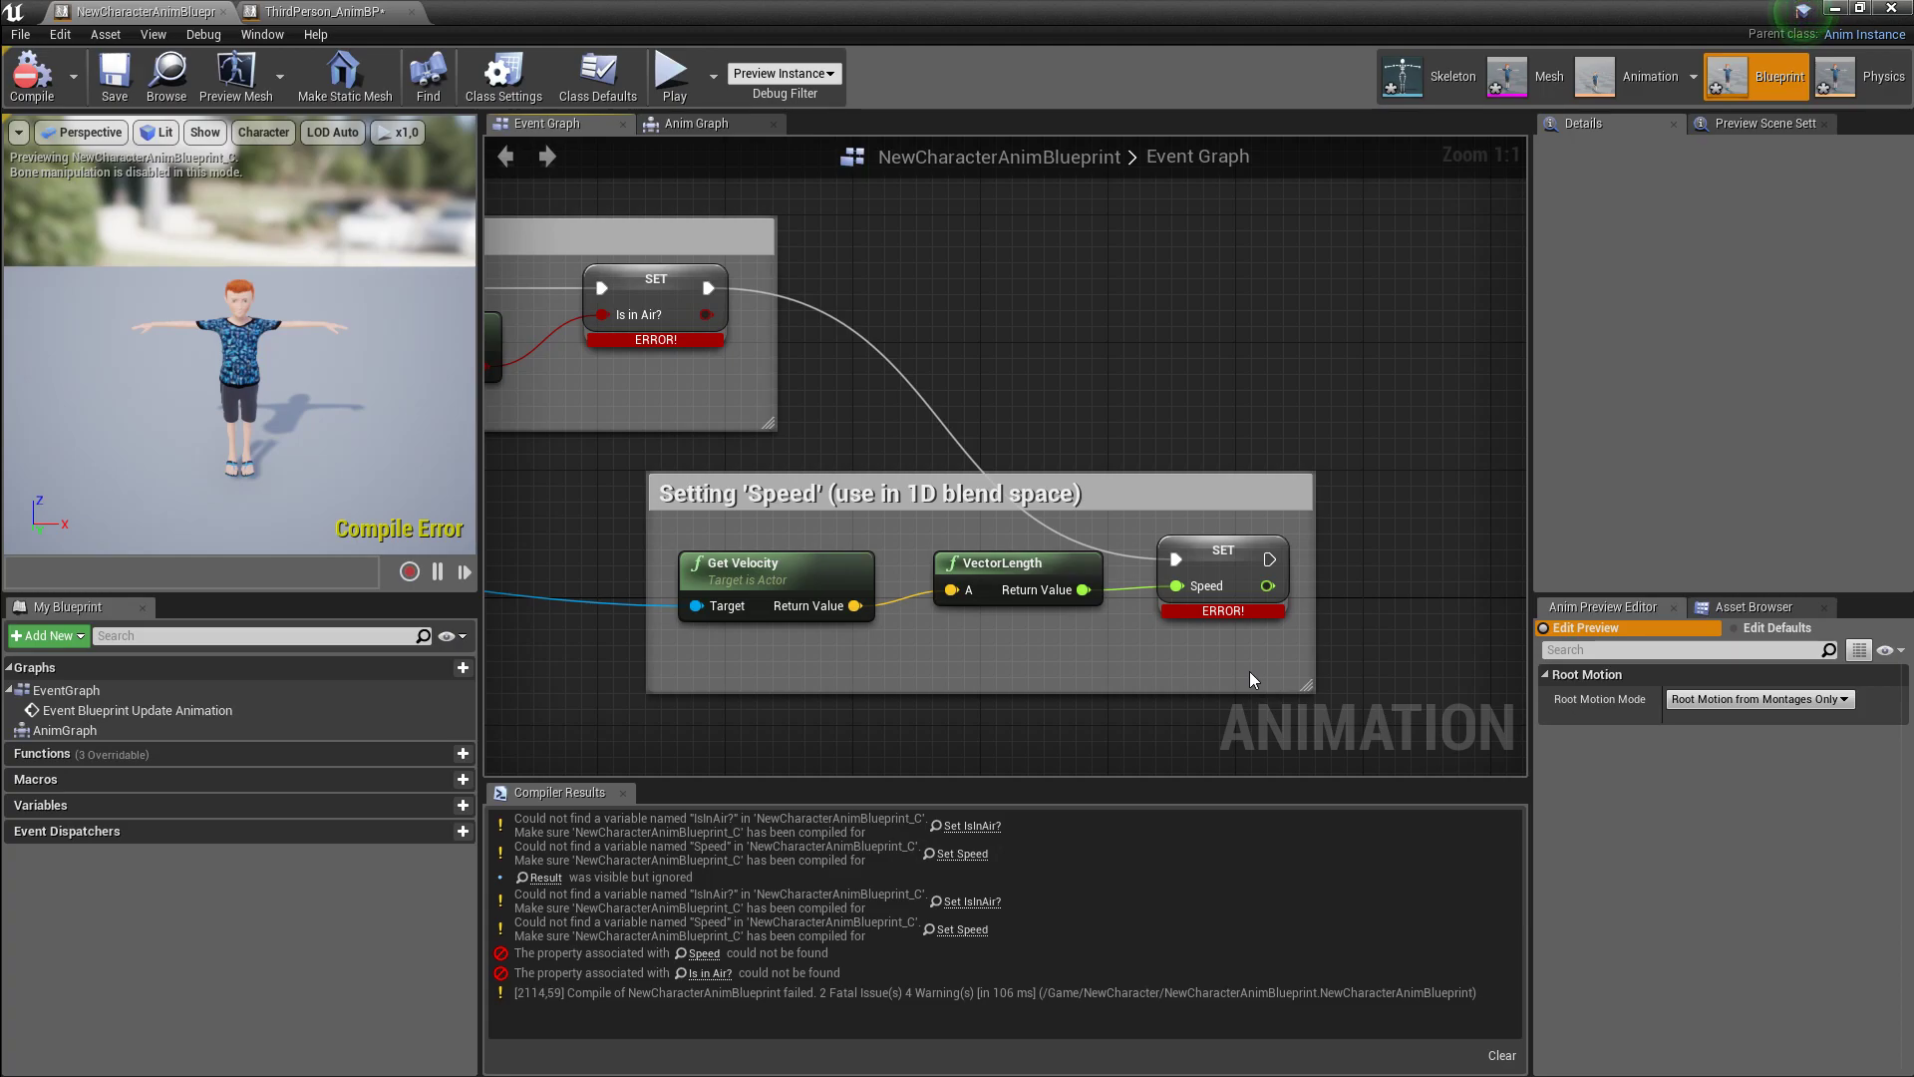
pyautogui.moveTo(711, 423); pyautogui.dragTo(933, 501, button='right')
# - Check the IsInAir? and Speed variables defined in ThirdPerson_AnimBP
pyautogui.click(321, 11)
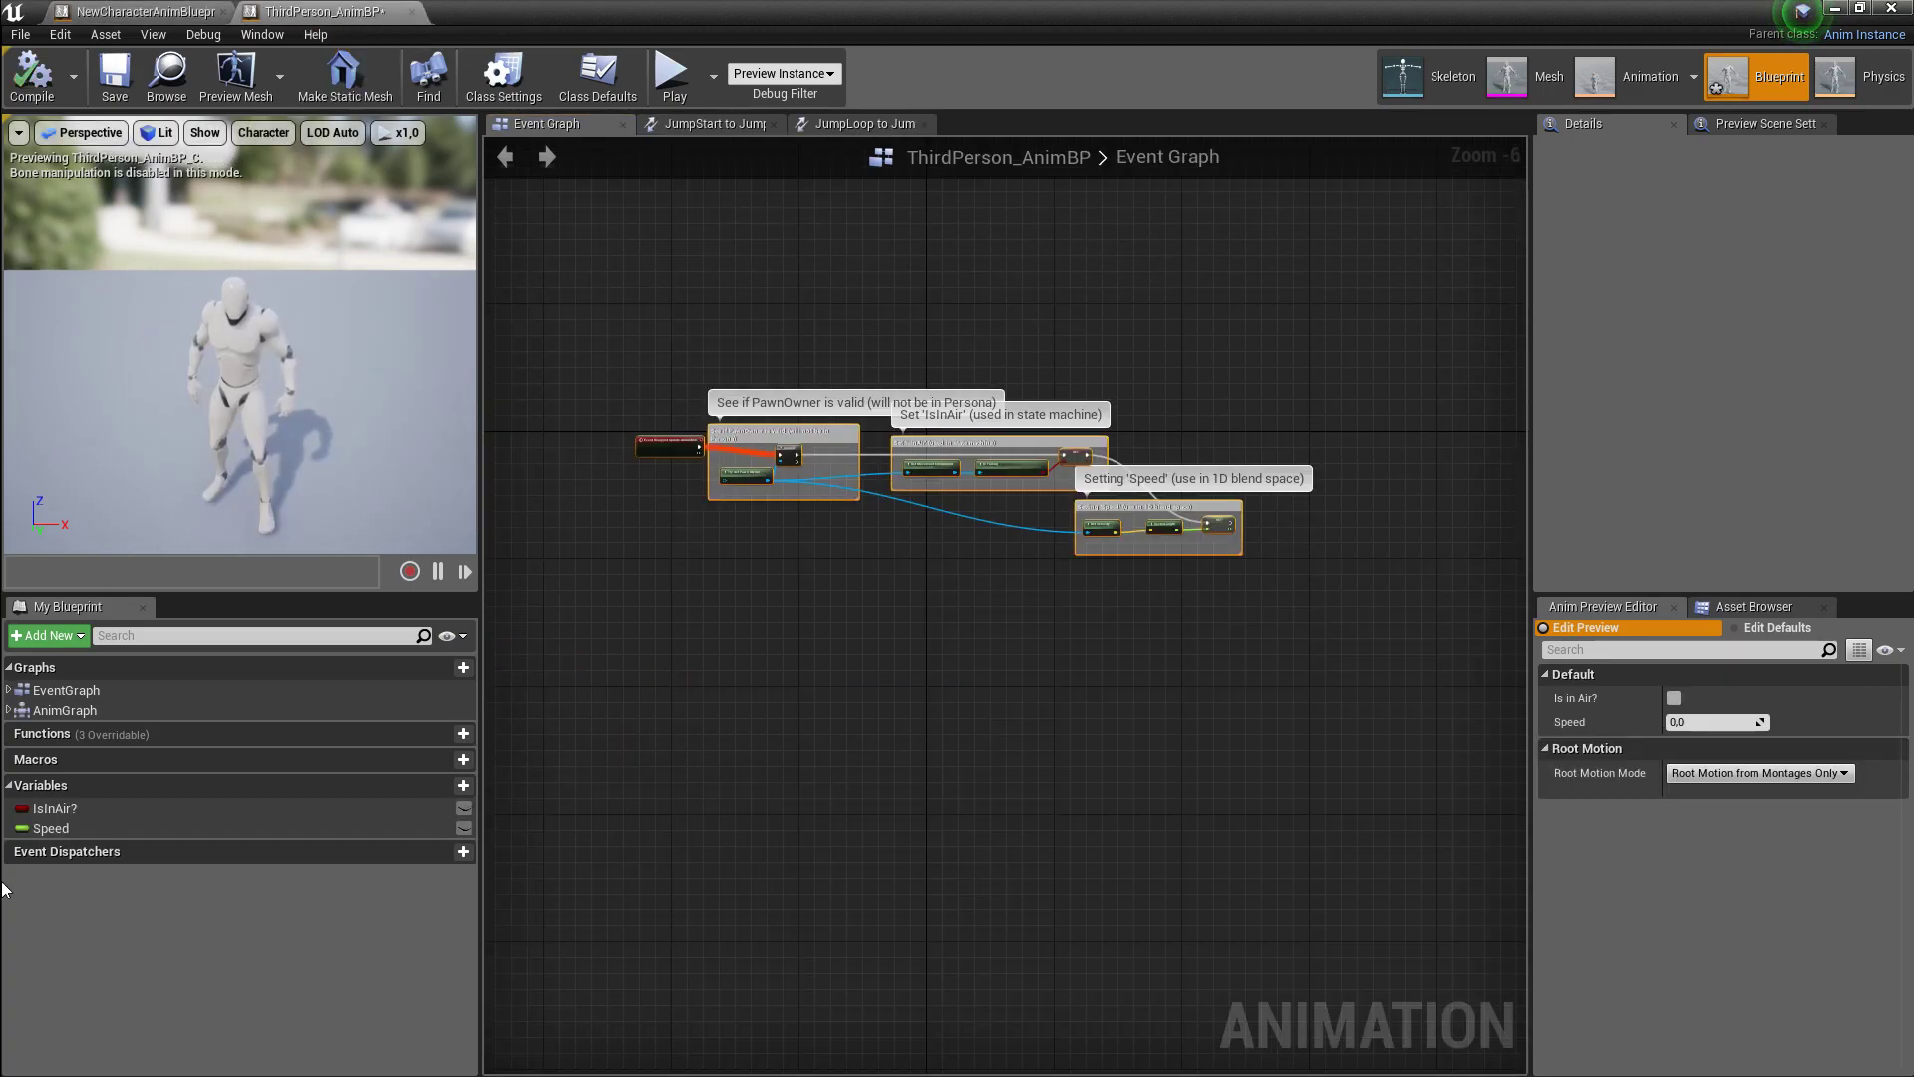
pyautogui.rightClick(54, 829)
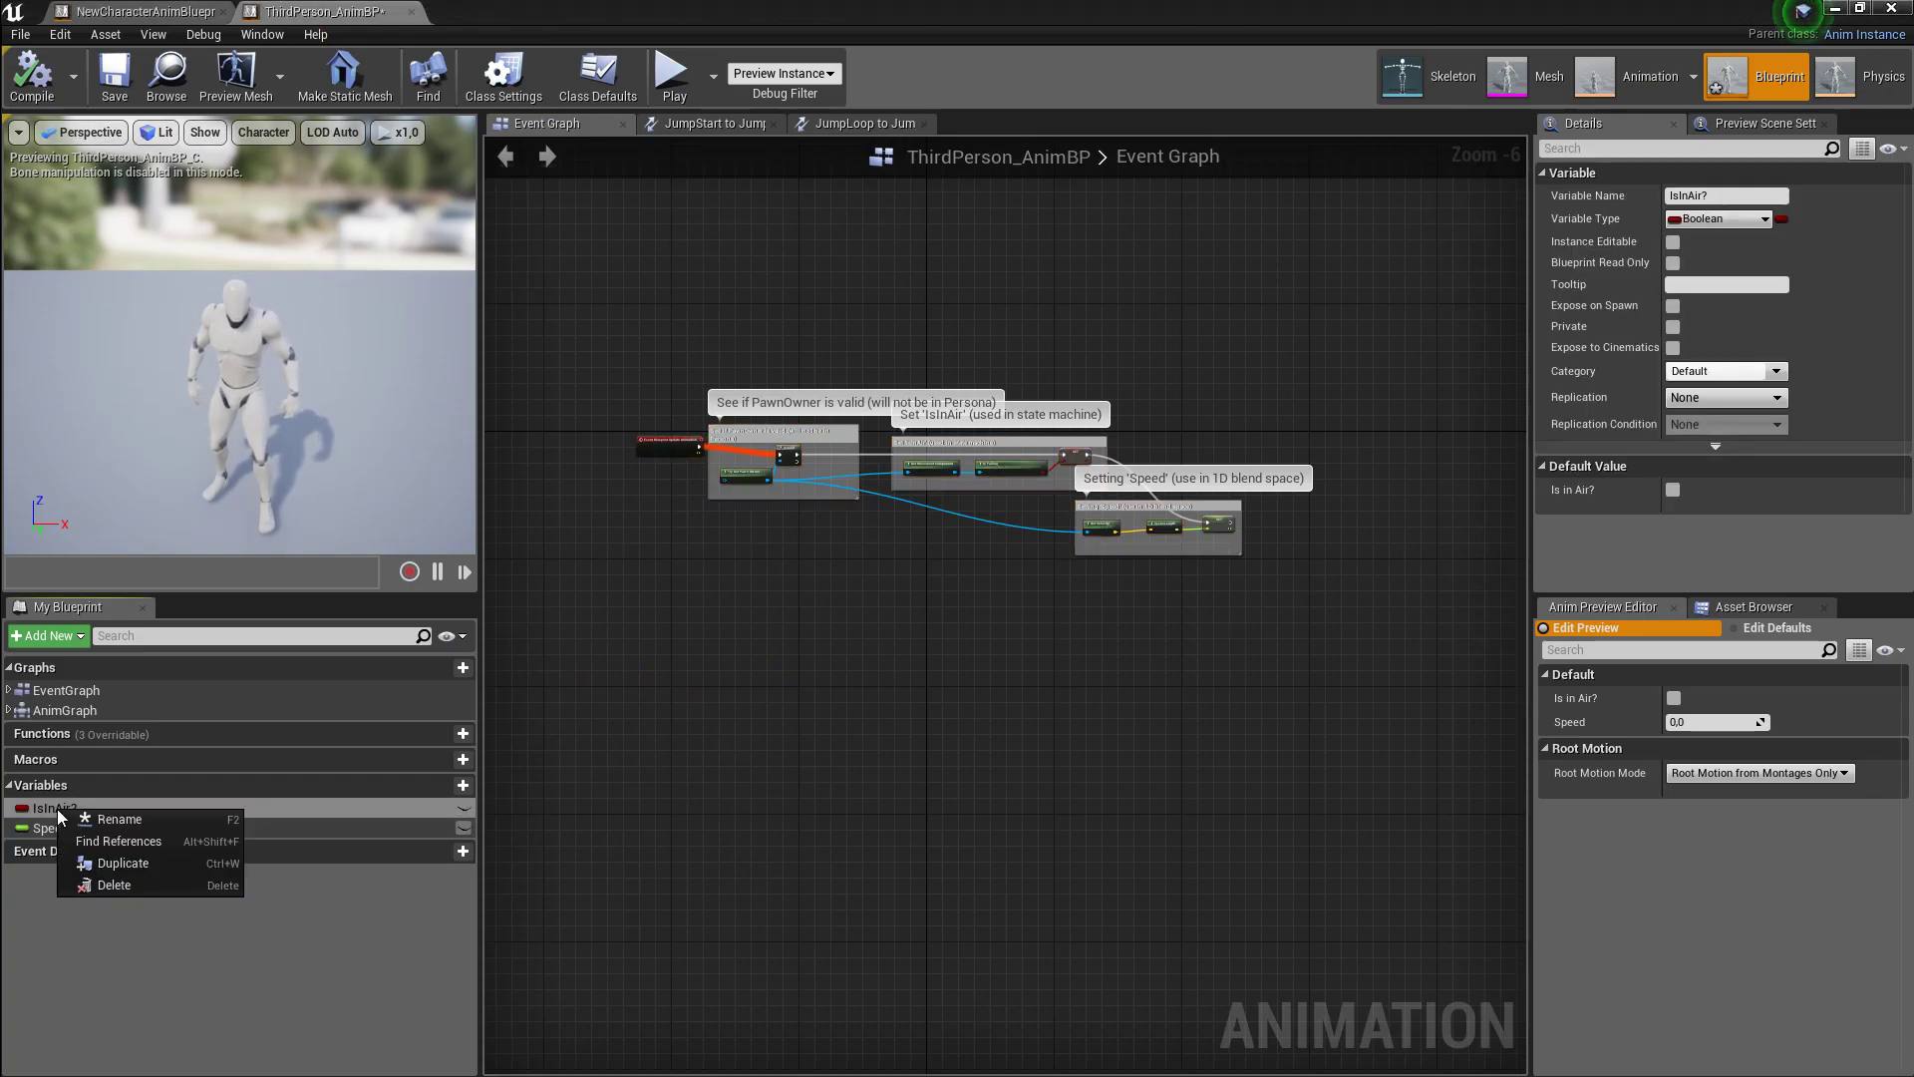
pyautogui.click(48, 933)
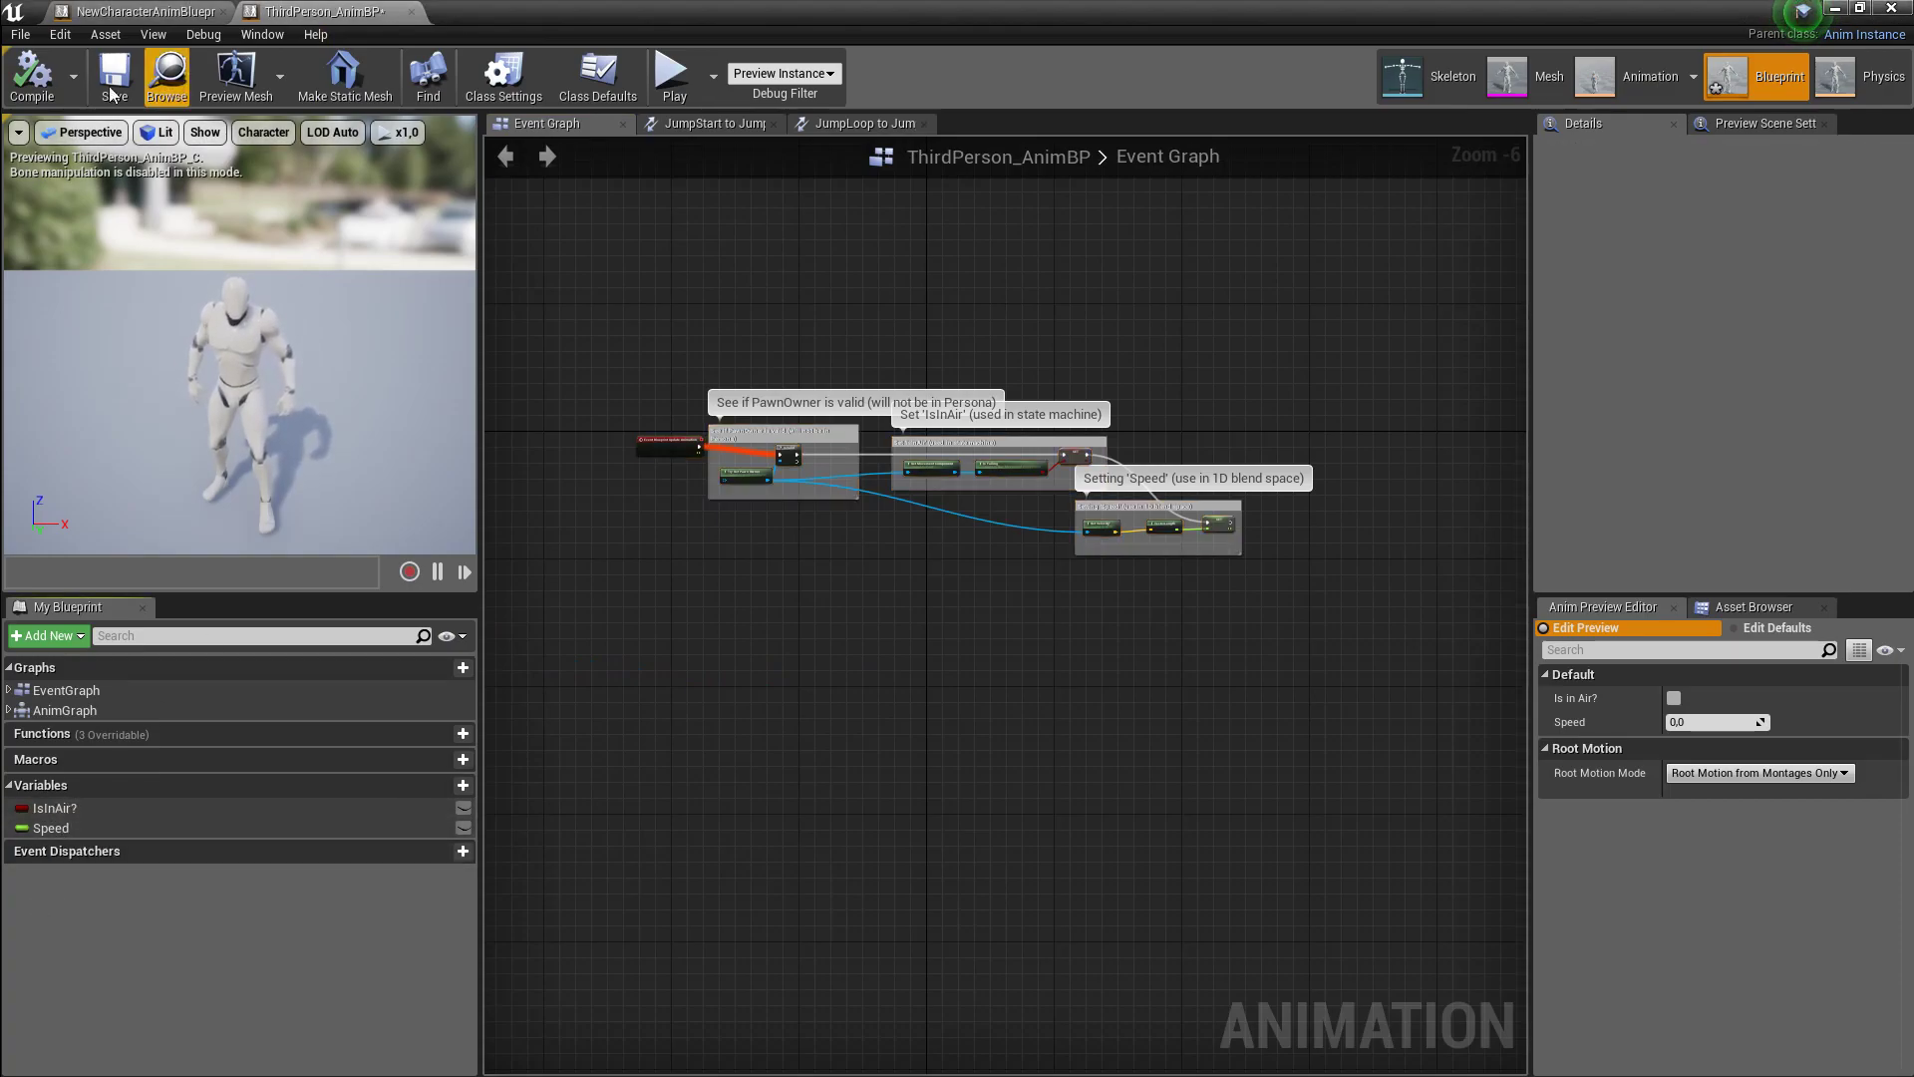
# - Add a Boolean variable named "Is in air ?" to NewCharacterAnimBlueprint
pyautogui.click(132, 12)
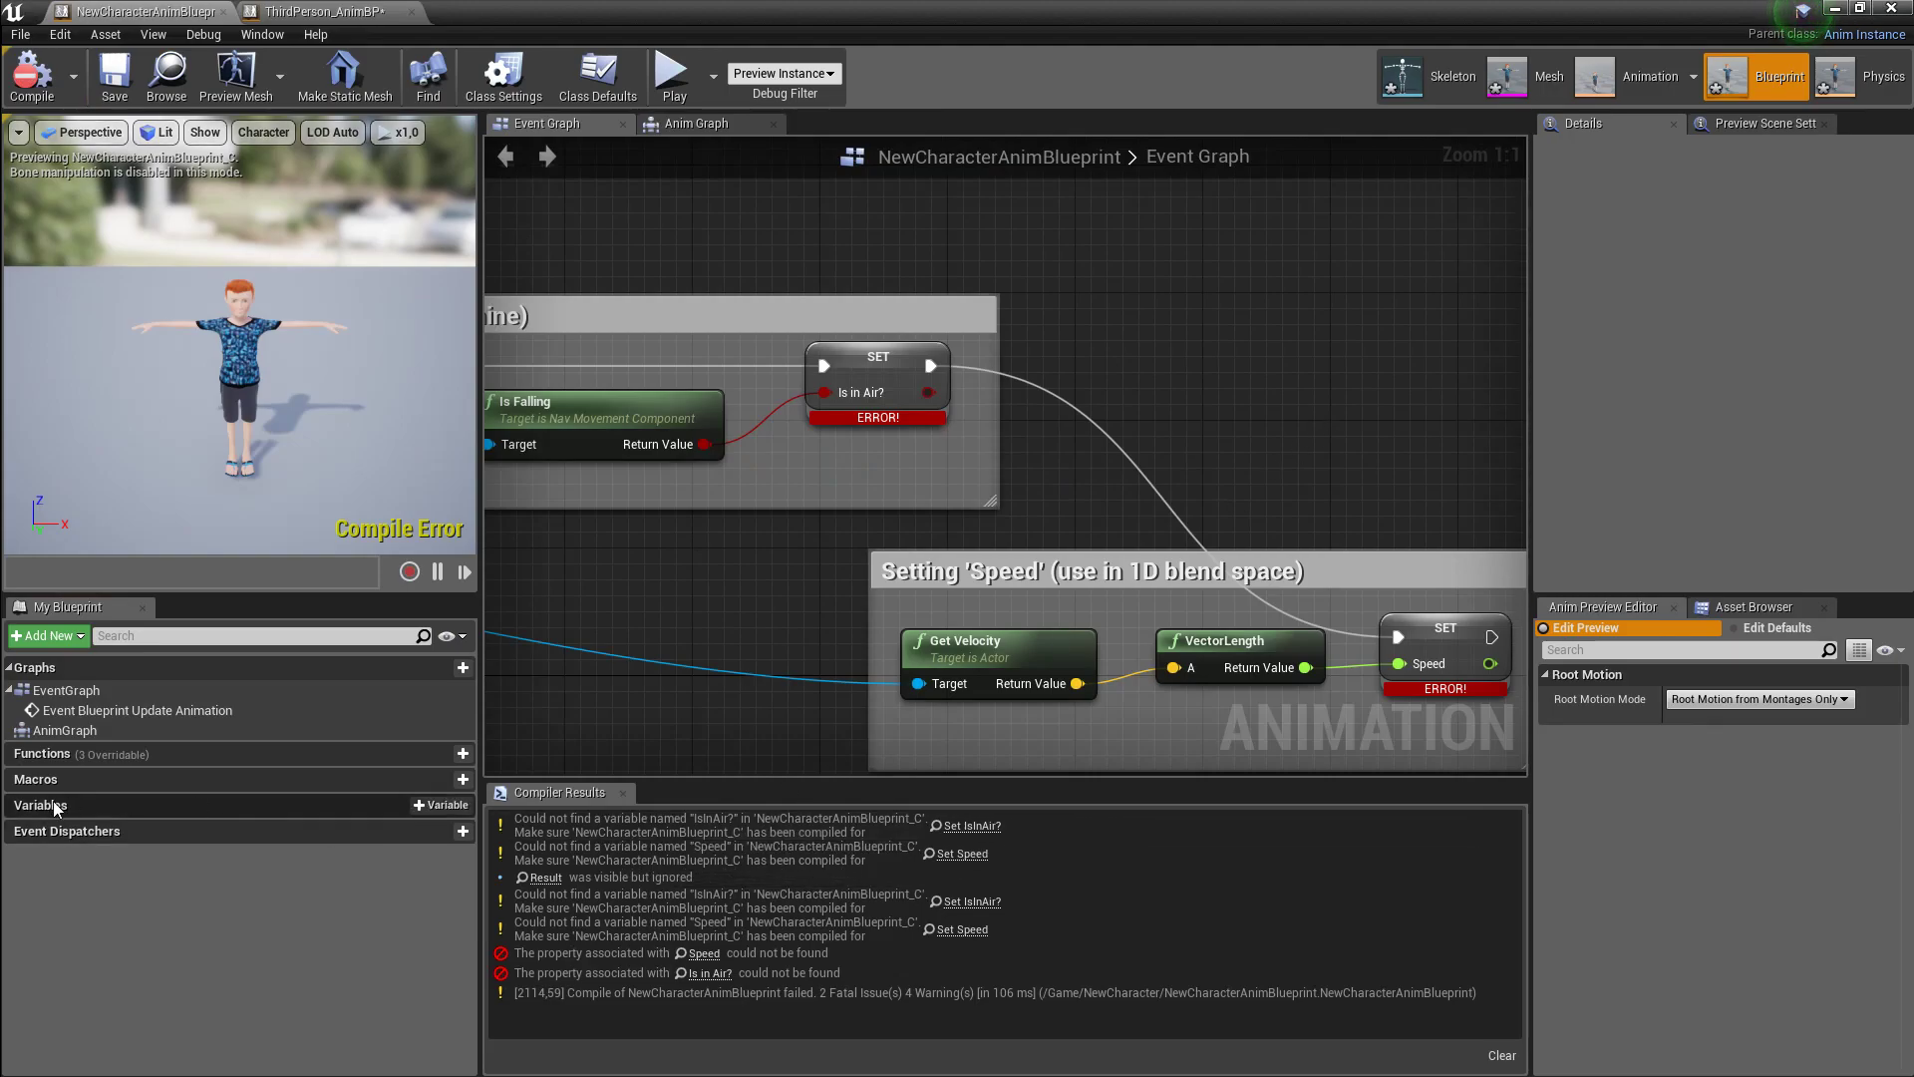
pyautogui.click(424, 808)
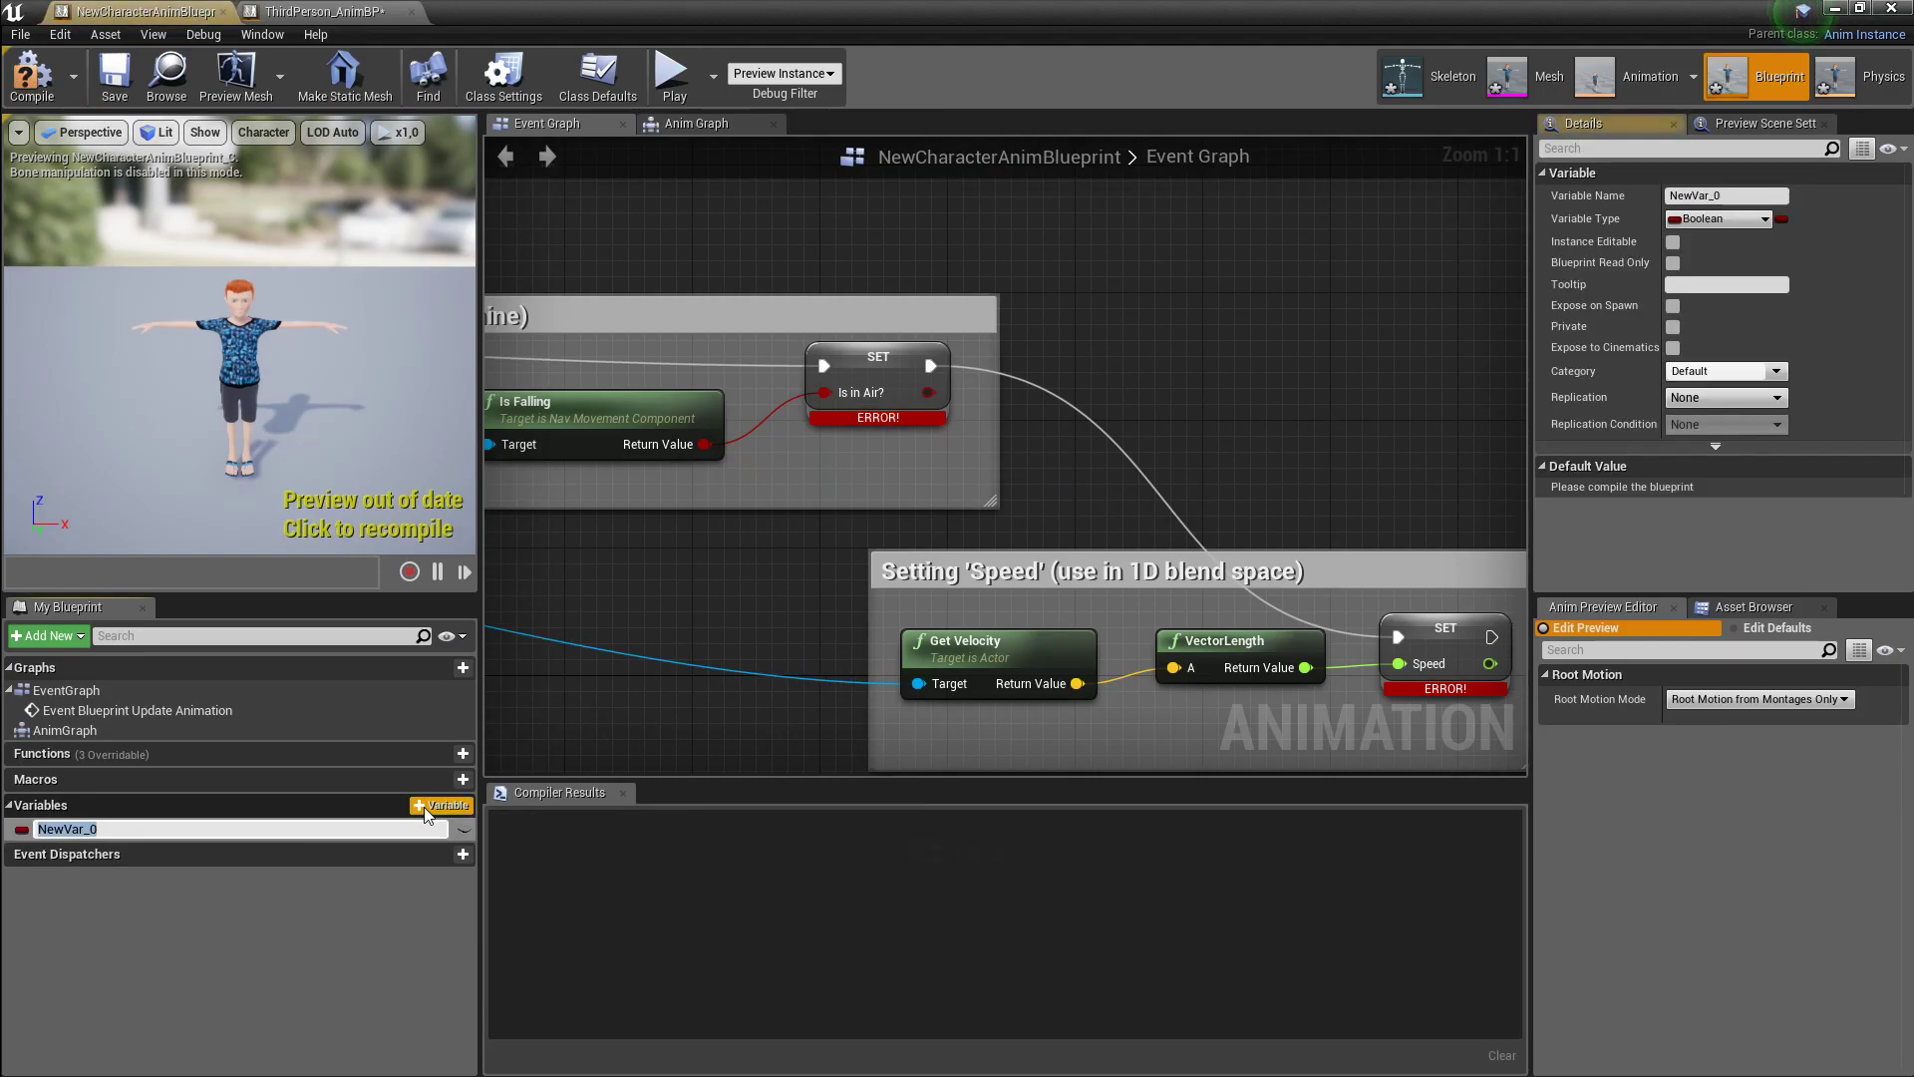
pyautogui.write('Is in')
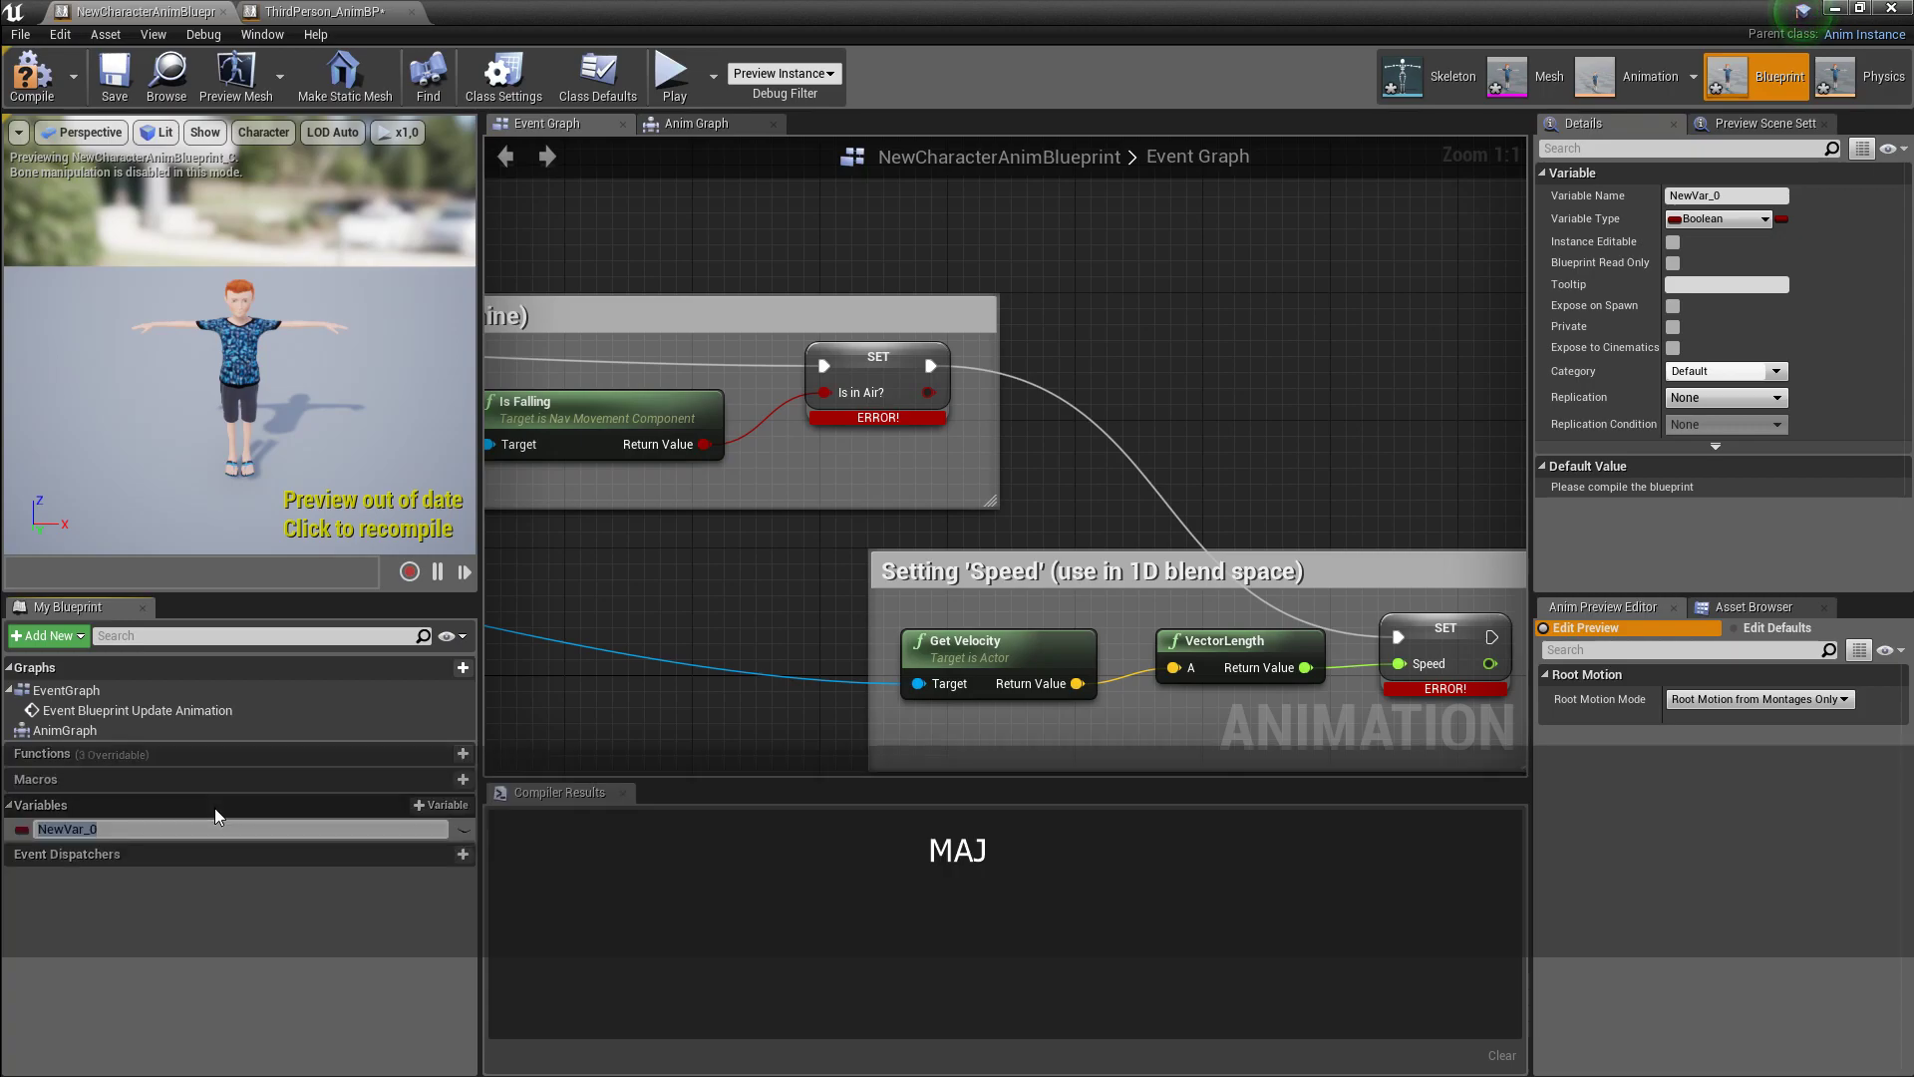
pyautogui.write(' air ?')
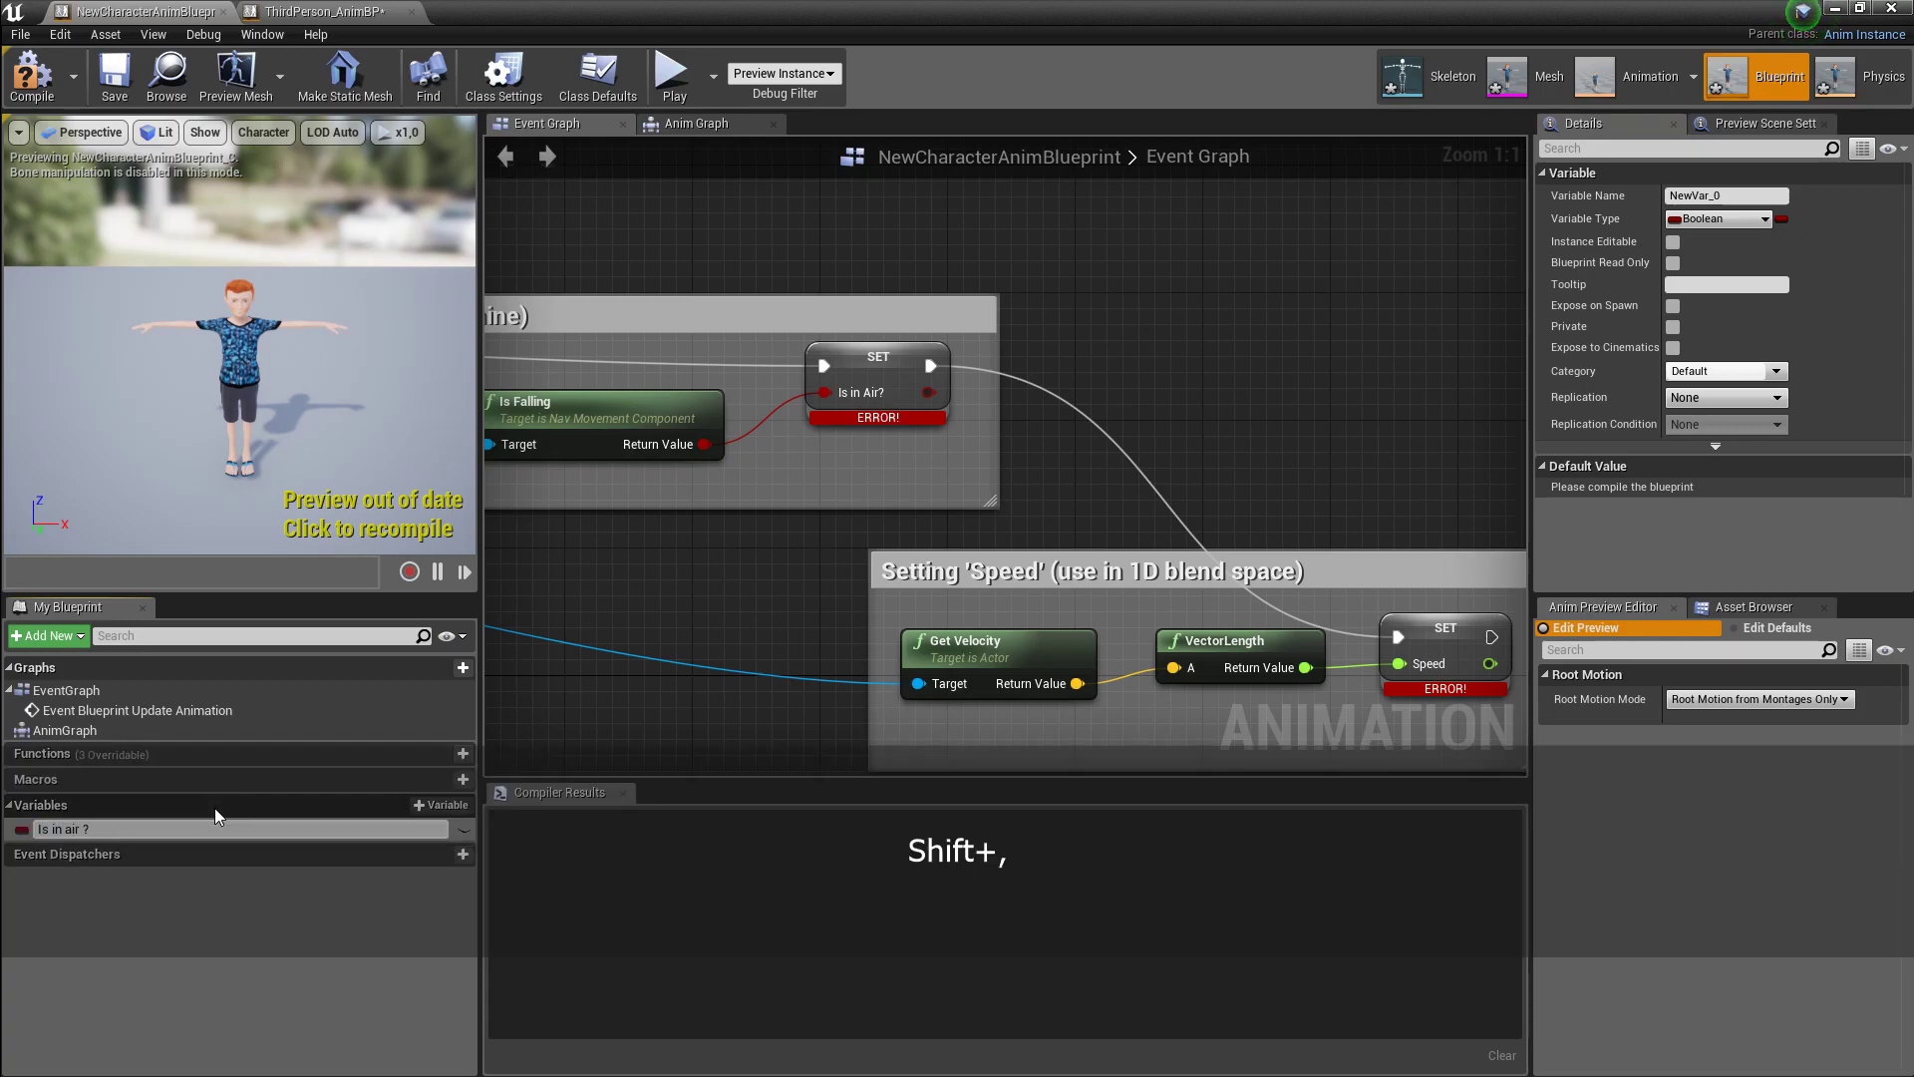
pyautogui.press('Return')
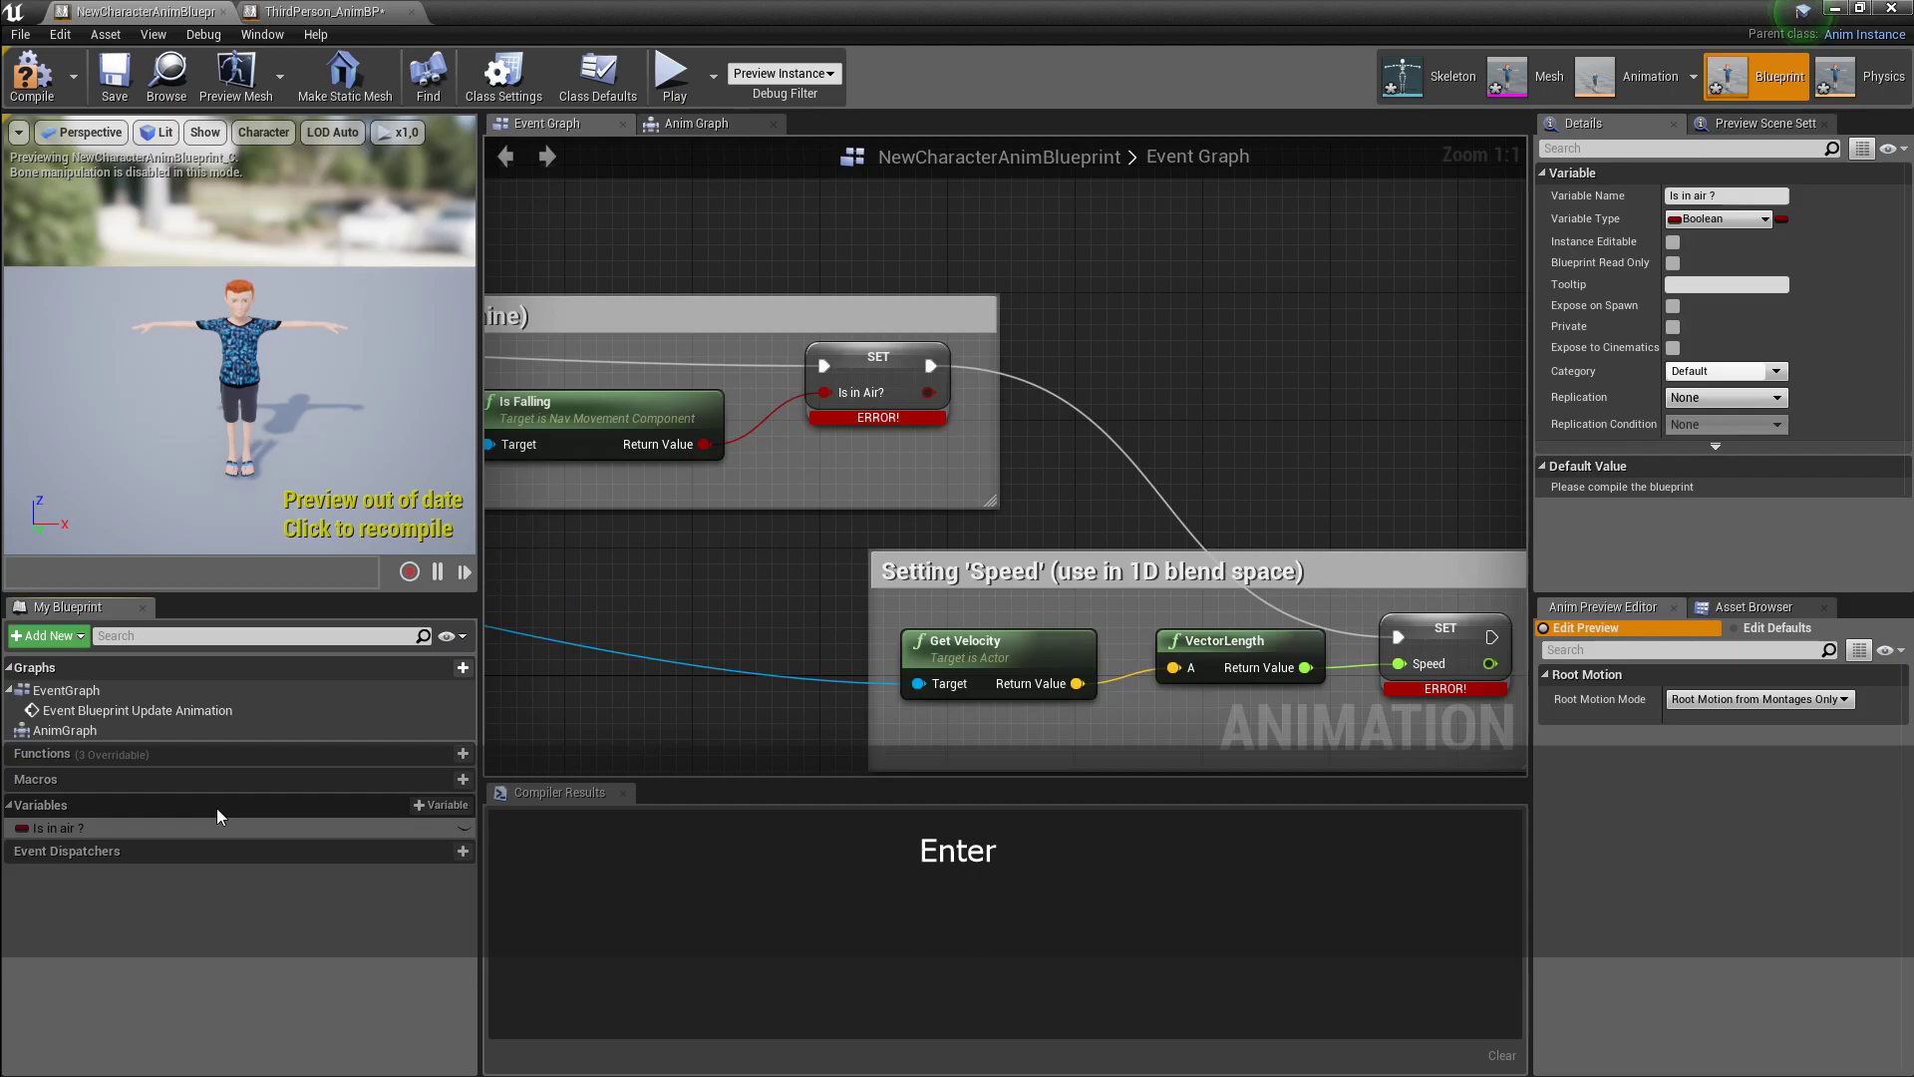
# - Place a Set Is in air ? node in the Event Graph and wire it to the incoming execution, the Is Falling result and the Speed SET node
pyautogui.moveTo(62, 828); pyautogui.dragTo(856, 252)
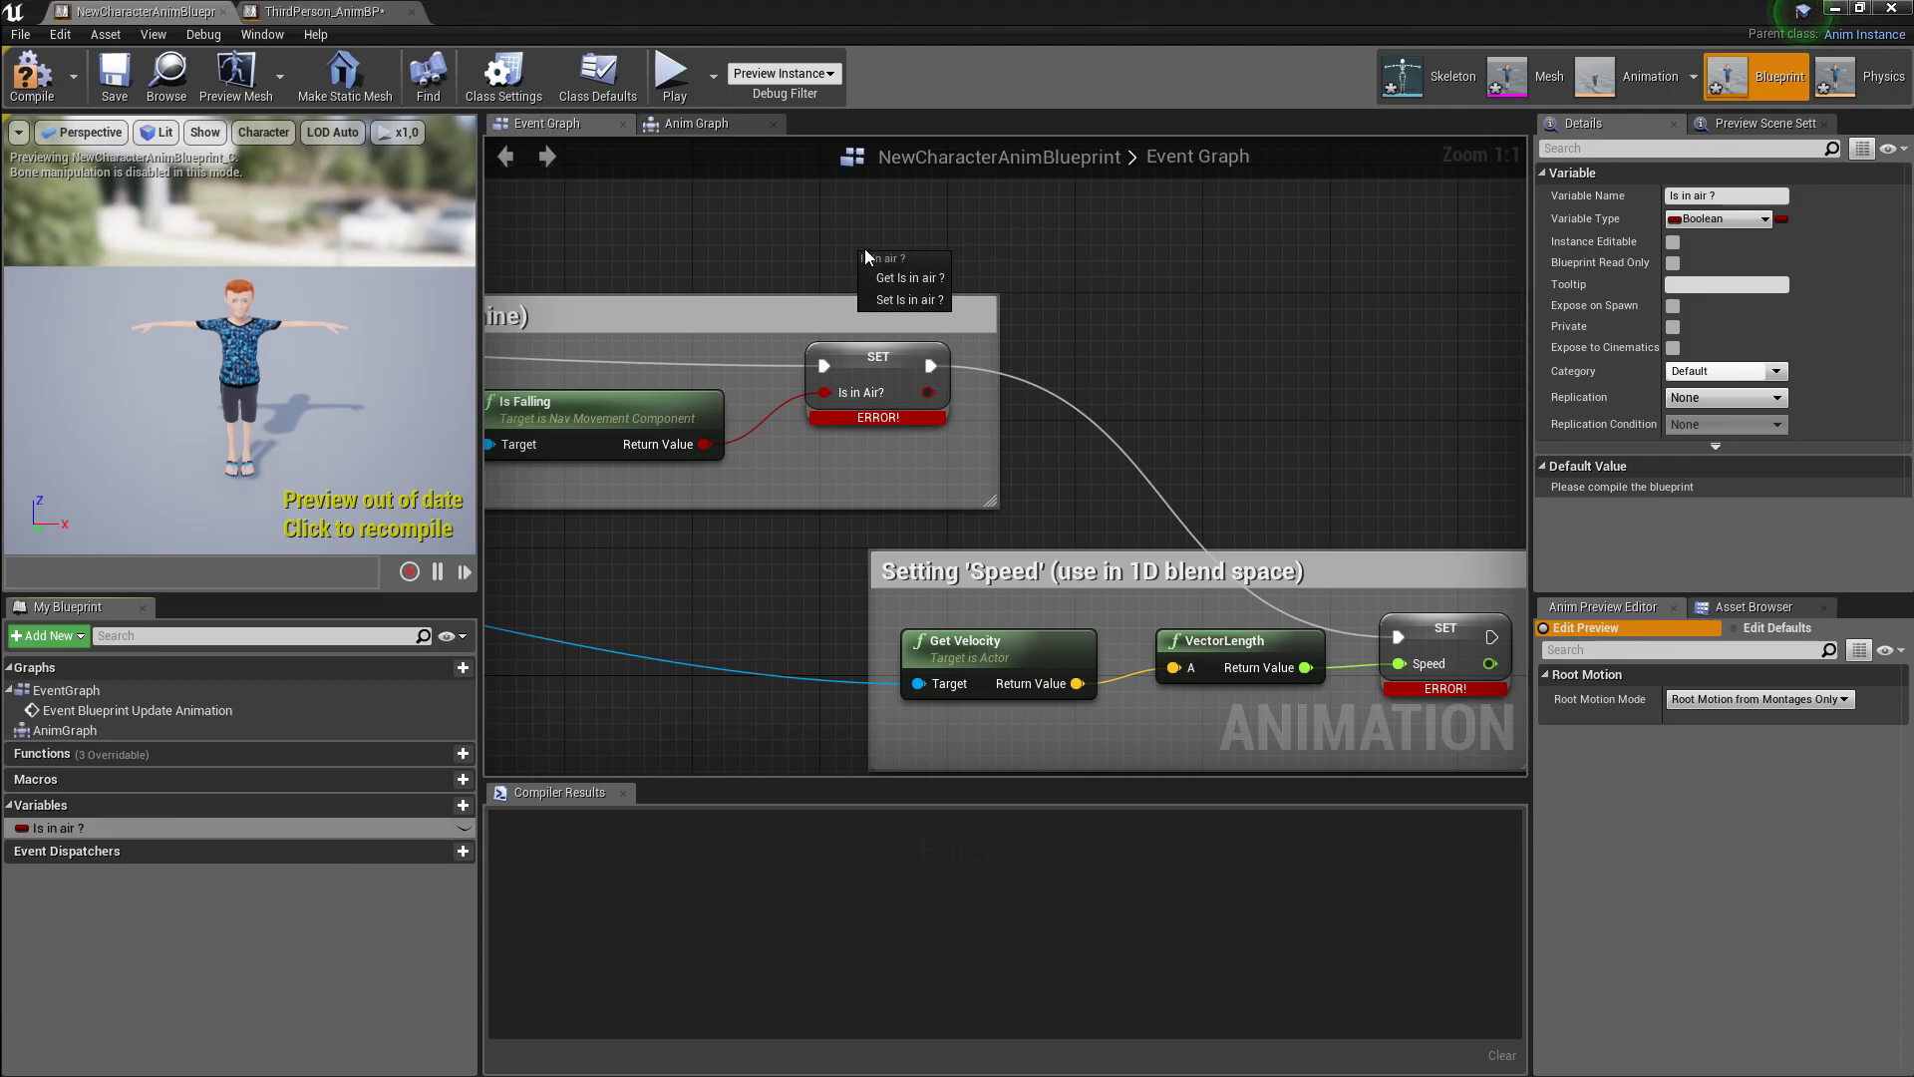
pyautogui.click(893, 300)
pyautogui.moveTo(762, 241); pyautogui.dragTo(1511, 349, button='right')
pyautogui.moveTo(619, 468); pyautogui.dragTo(1392, 347)
pyautogui.moveTo(1274, 551); pyautogui.dragTo(1391, 375)
pyautogui.moveTo(1282, 259); pyautogui.dragTo(674, 259, button='right')
pyautogui.moveTo(891, 335); pyautogui.dragTo(1357, 603)
# - Delete the old erroring Is in Air? SET node, put the new one in its place inside the comment box and compile the blueprint
pyautogui.moveTo(1154, 259); pyautogui.dragTo(1314, 411, button='right')
pyautogui.click(1010, 483)
pyautogui.moveTo(1011, 483); pyautogui.dragTo(994, 499)
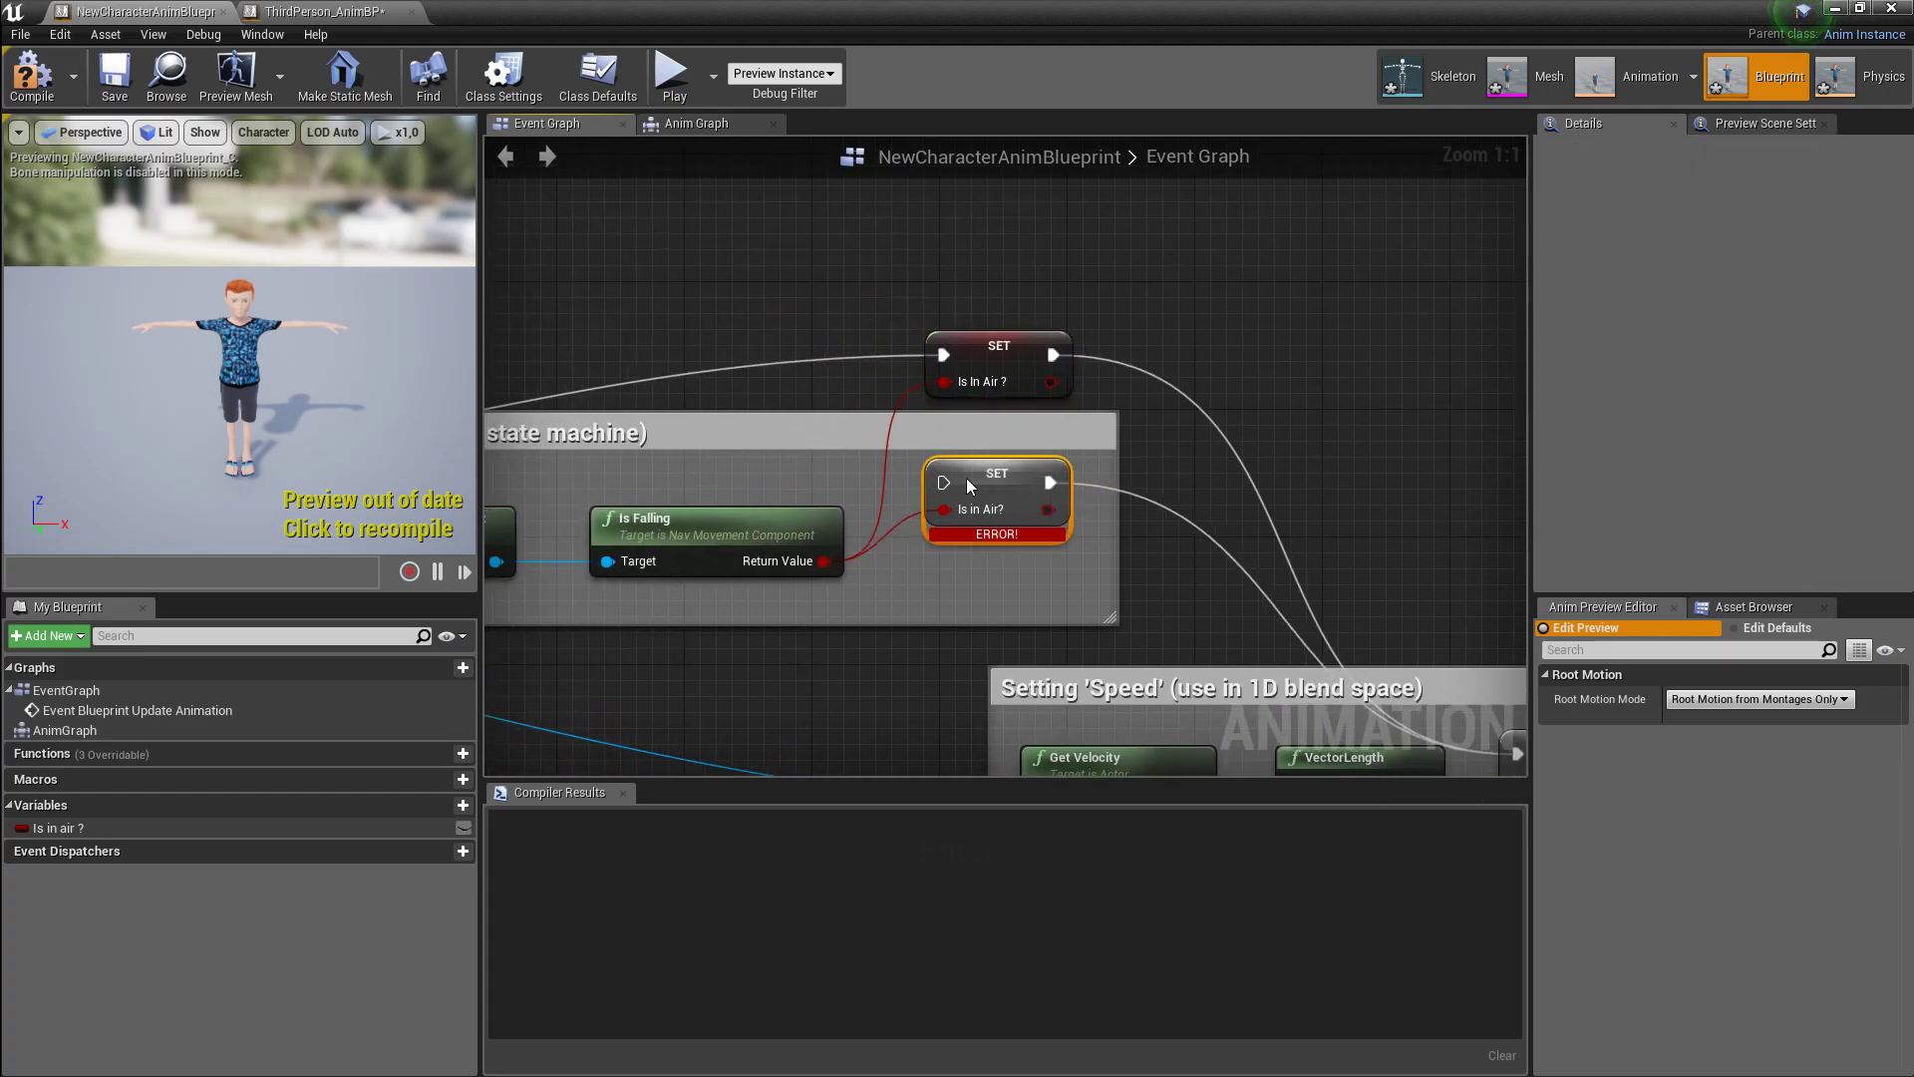
pyautogui.click(997, 382)
pyautogui.moveTo(997, 382); pyautogui.dragTo(1002, 476)
pyautogui.click(982, 491)
pyautogui.press('Delete')
pyautogui.click(14, 78)
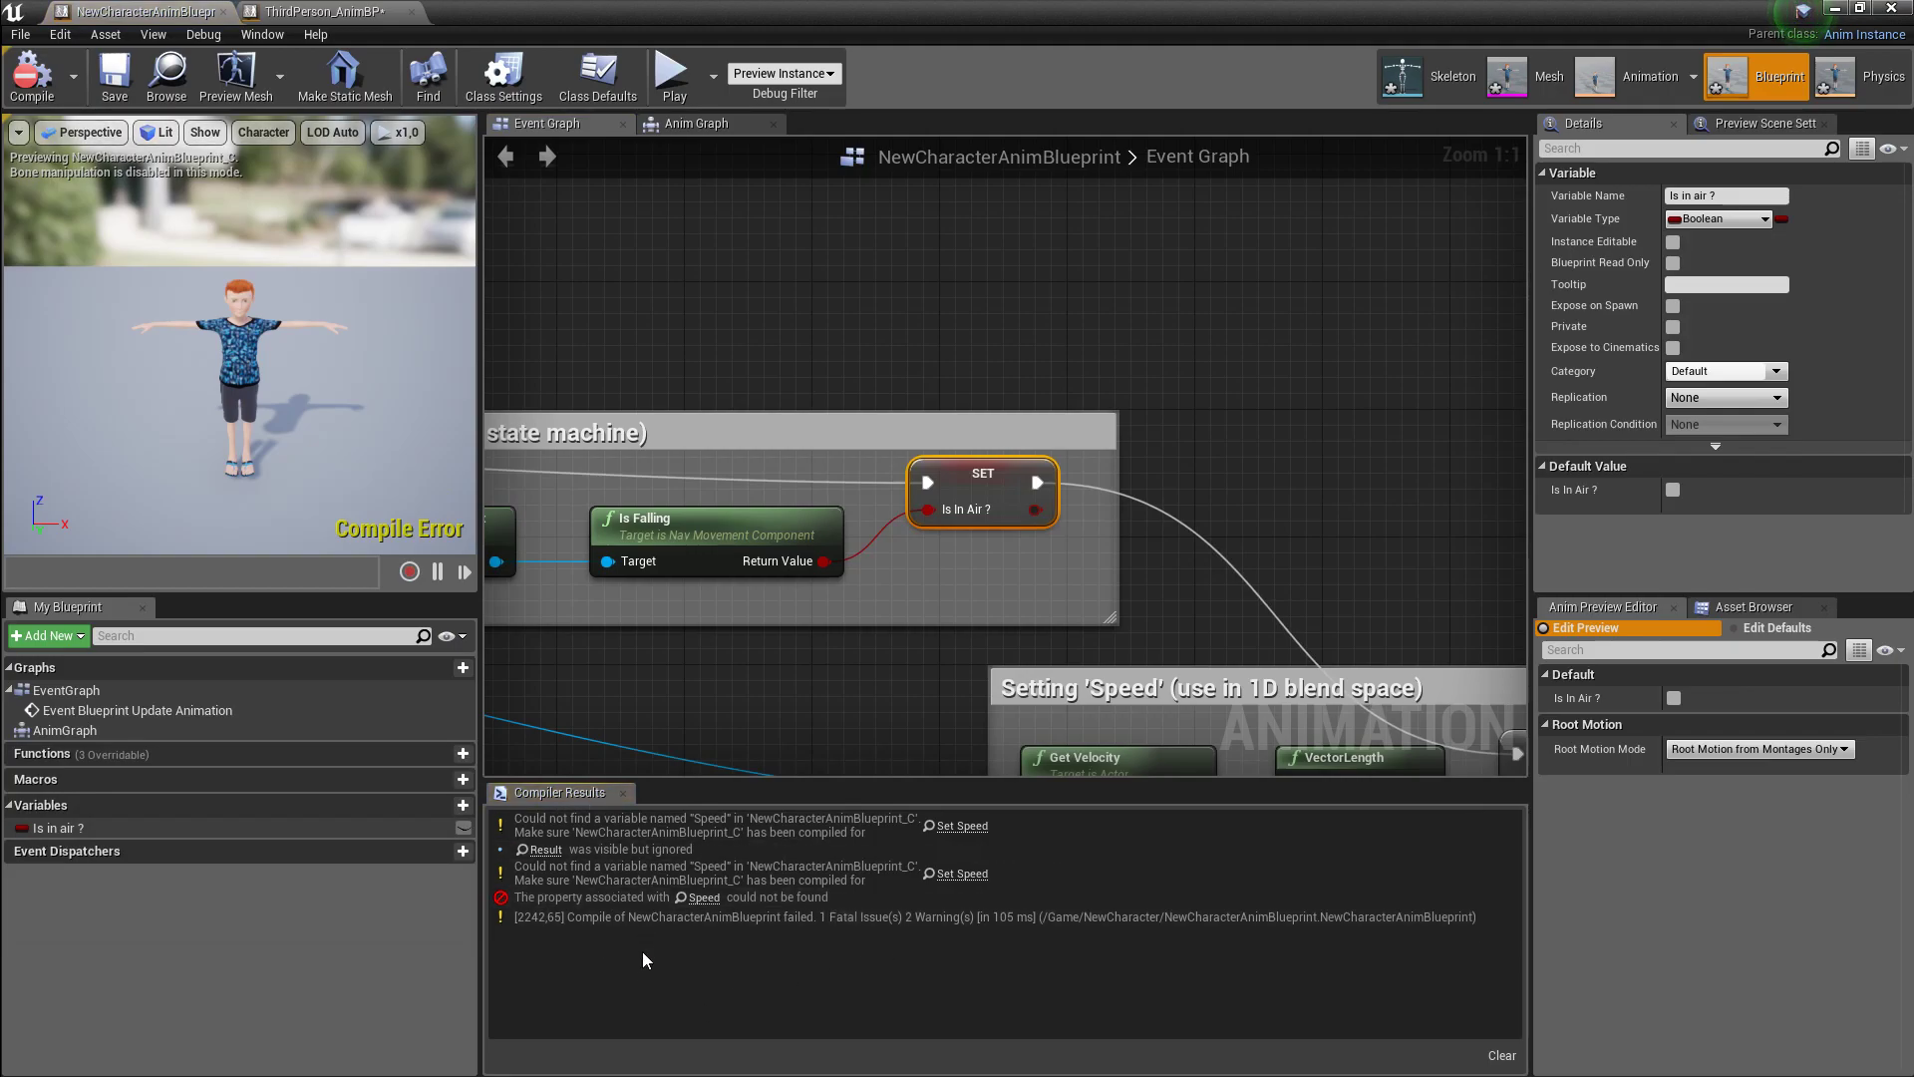
# - Locate the SET node behind the Speed error and add a Float variable named "Speed" to the blueprint
pyautogui.click(704, 897)
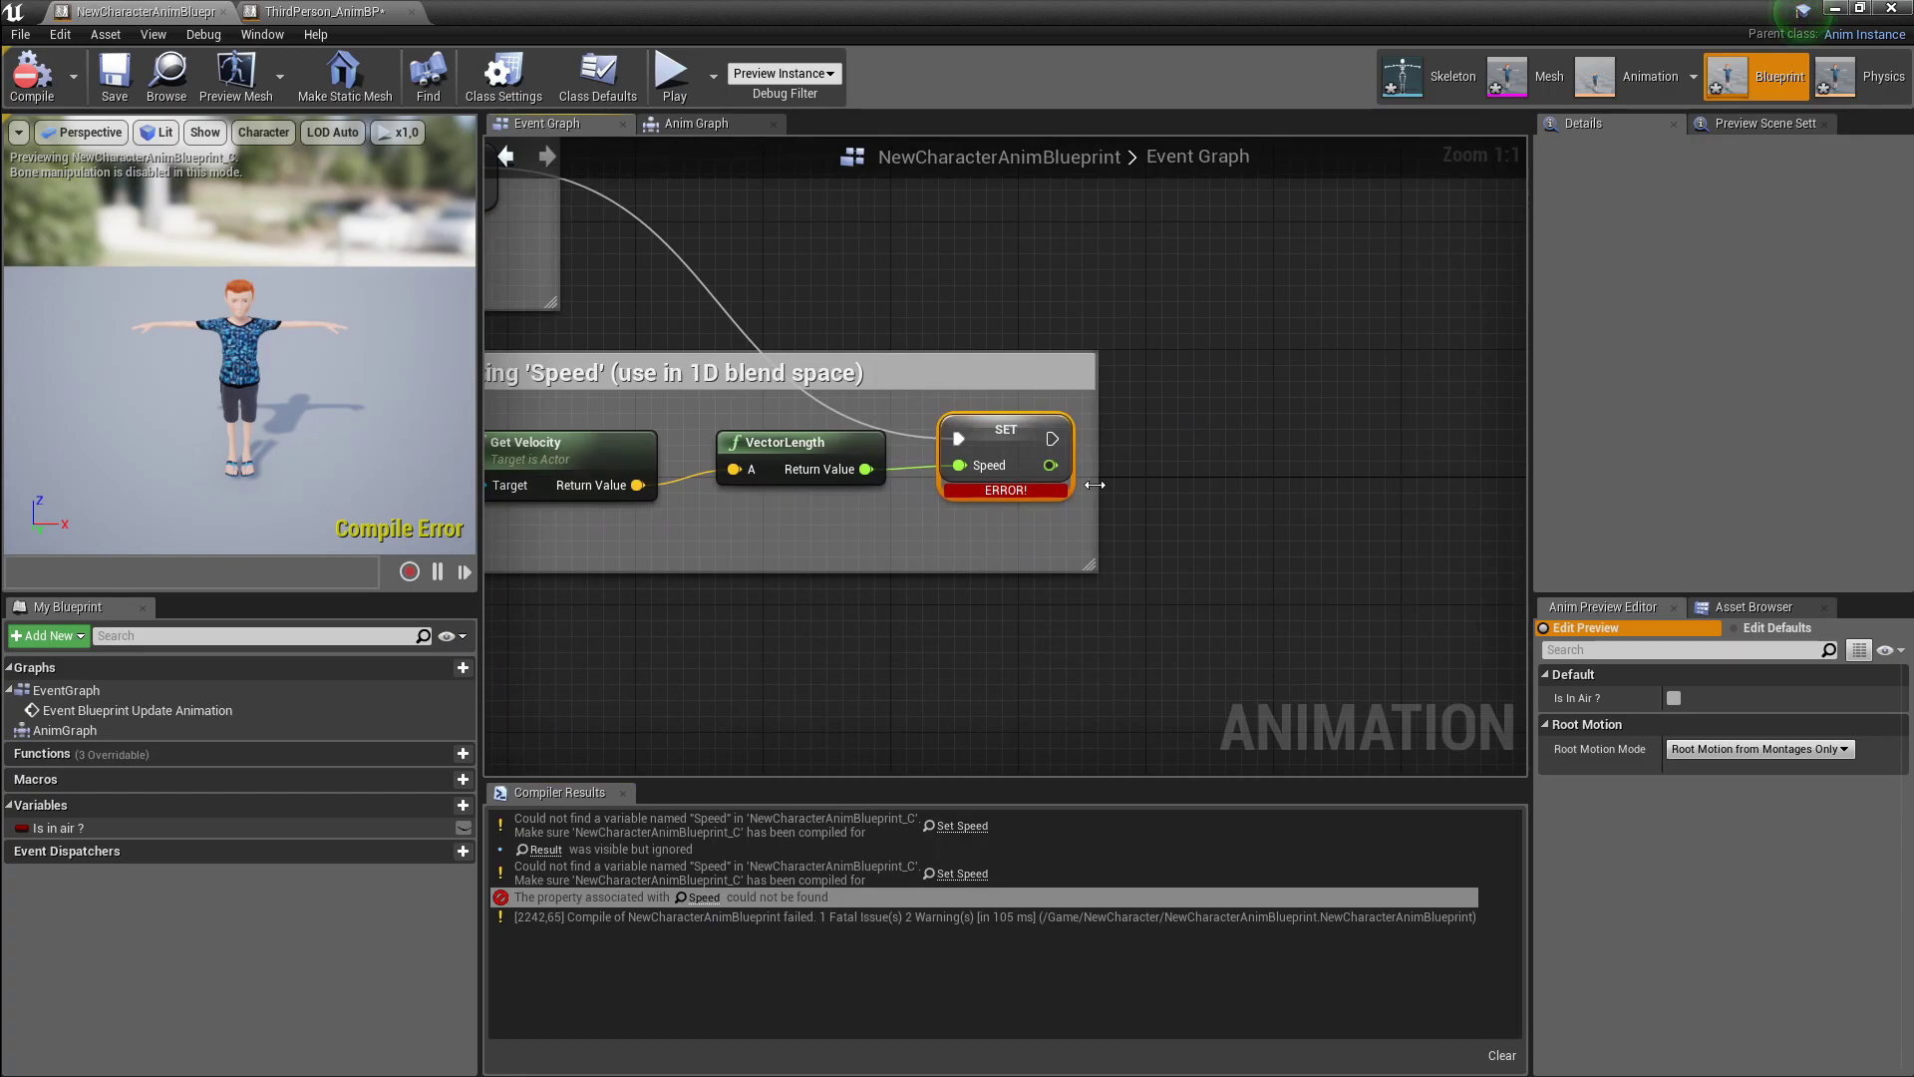
pyautogui.click(435, 805)
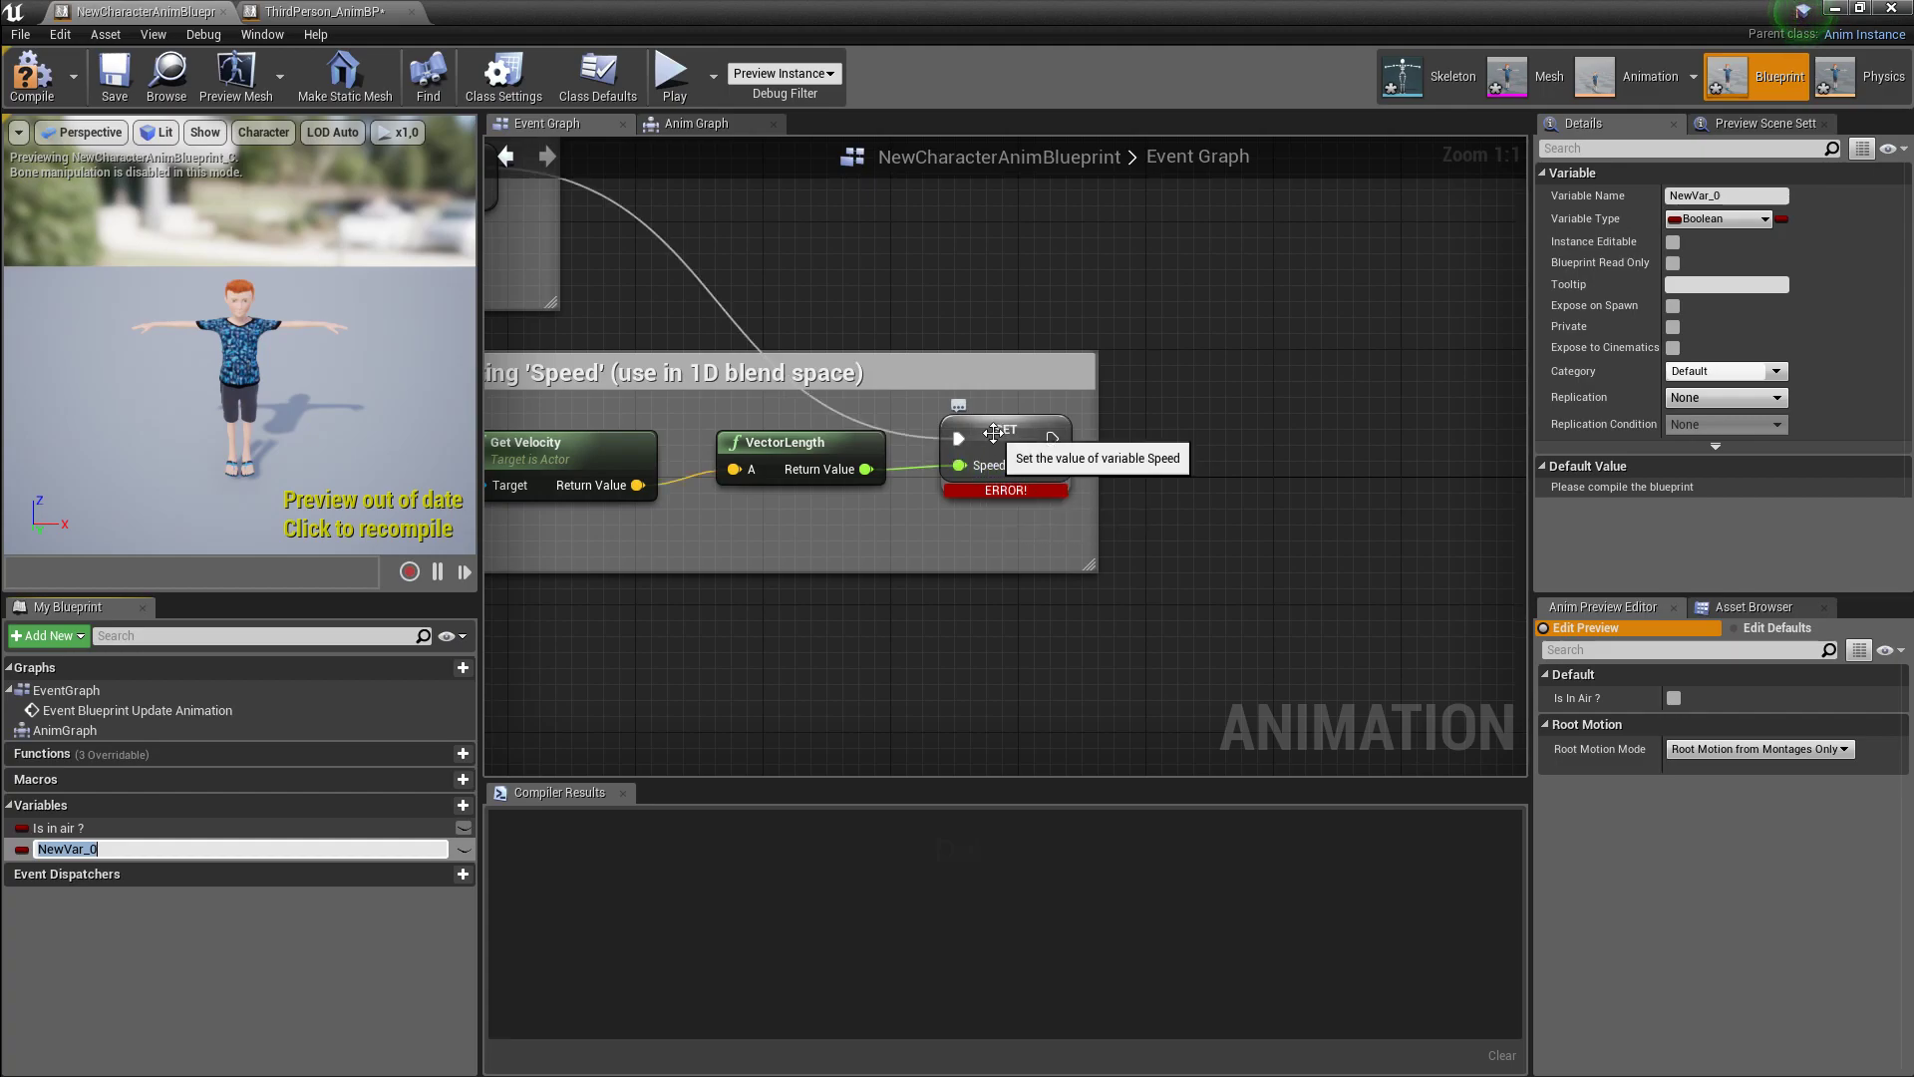
pyautogui.click(1728, 220)
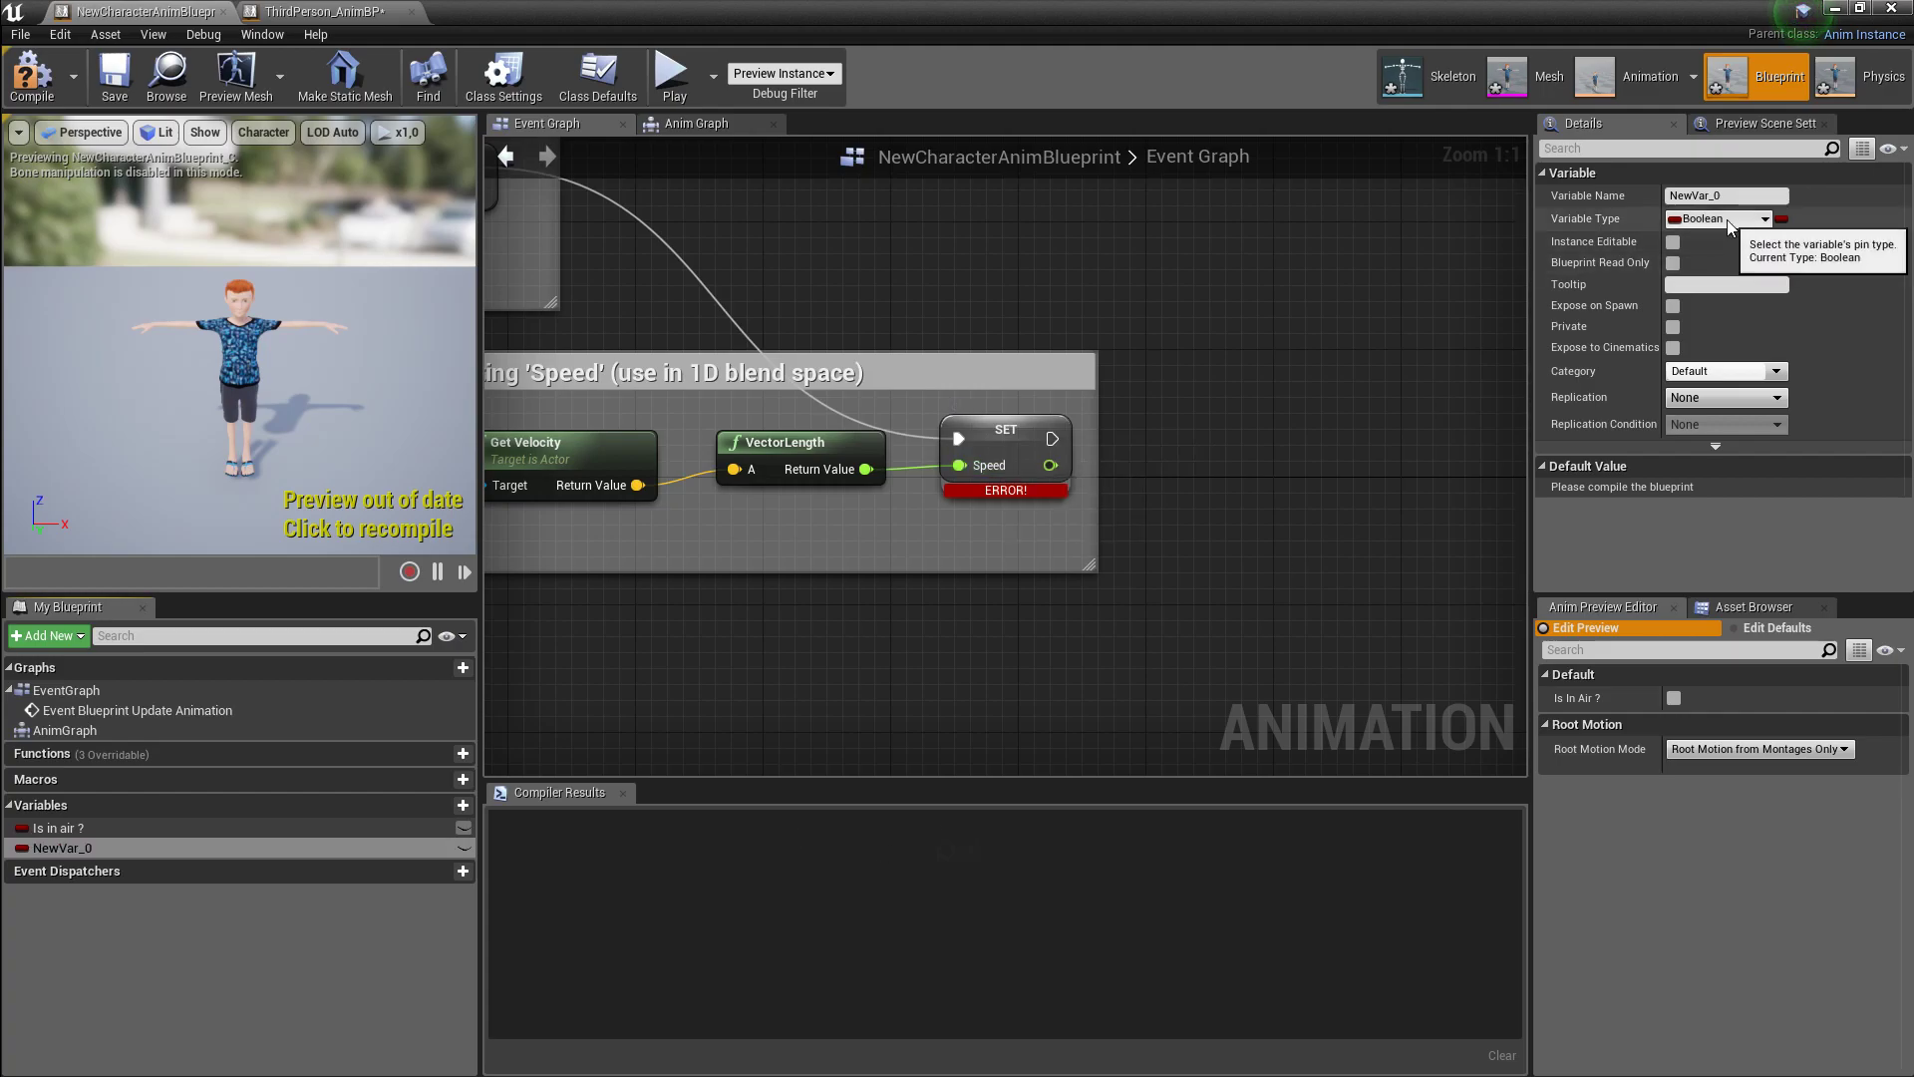
pyautogui.click(1727, 219)
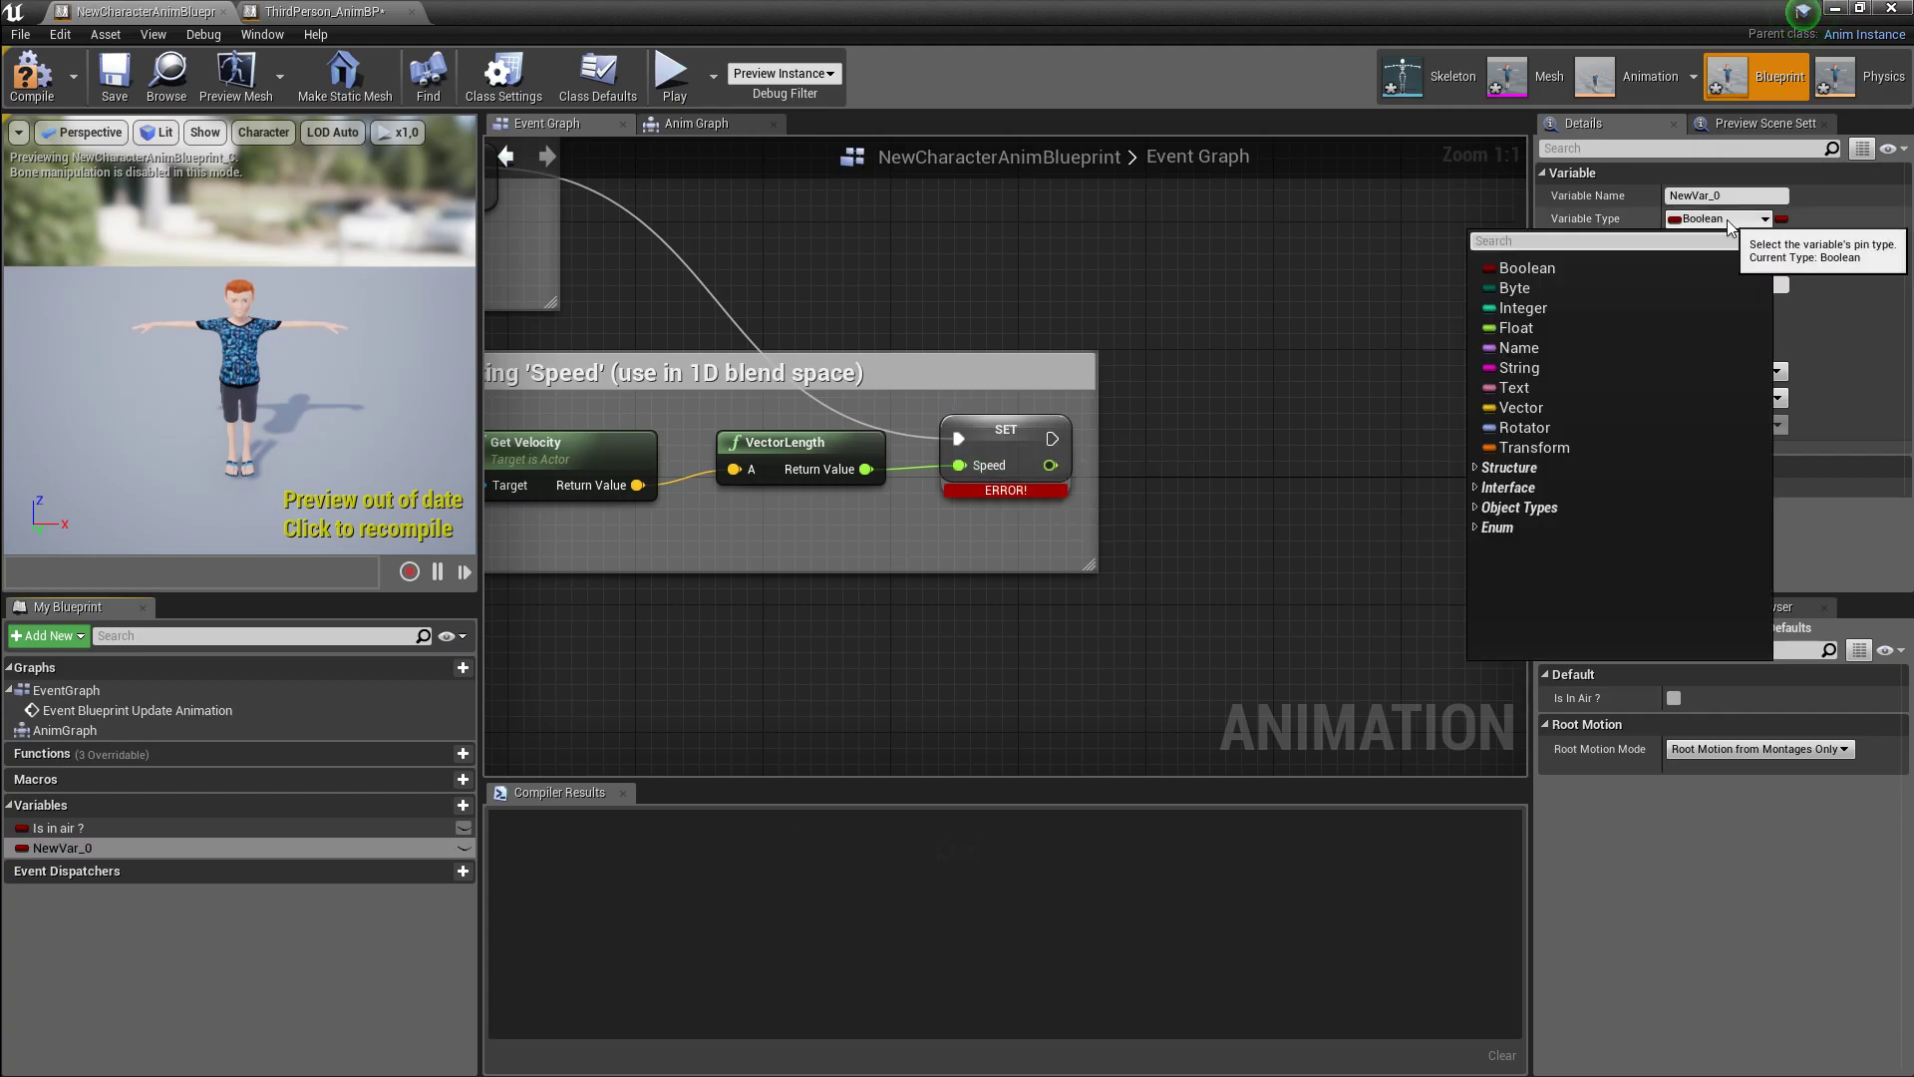
pyautogui.click(1522, 326)
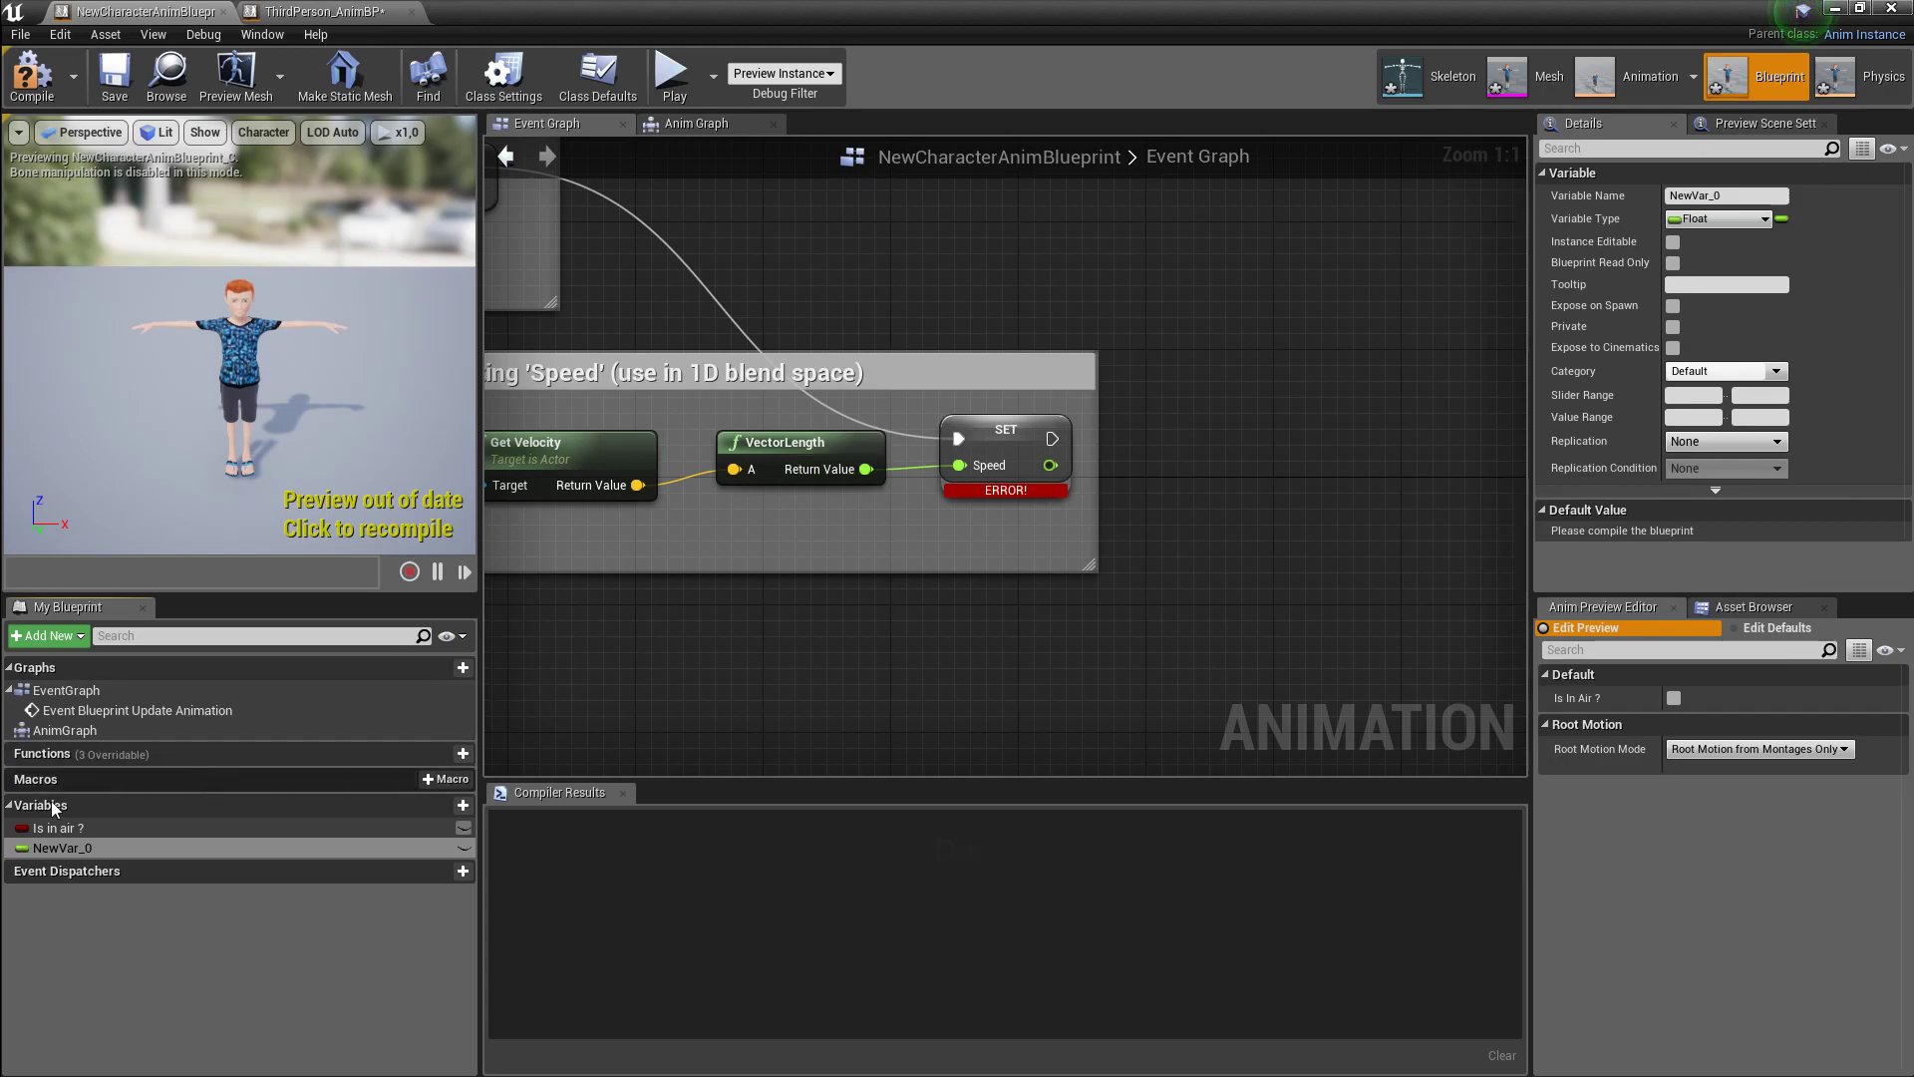
pyautogui.doubleClick(64, 844)
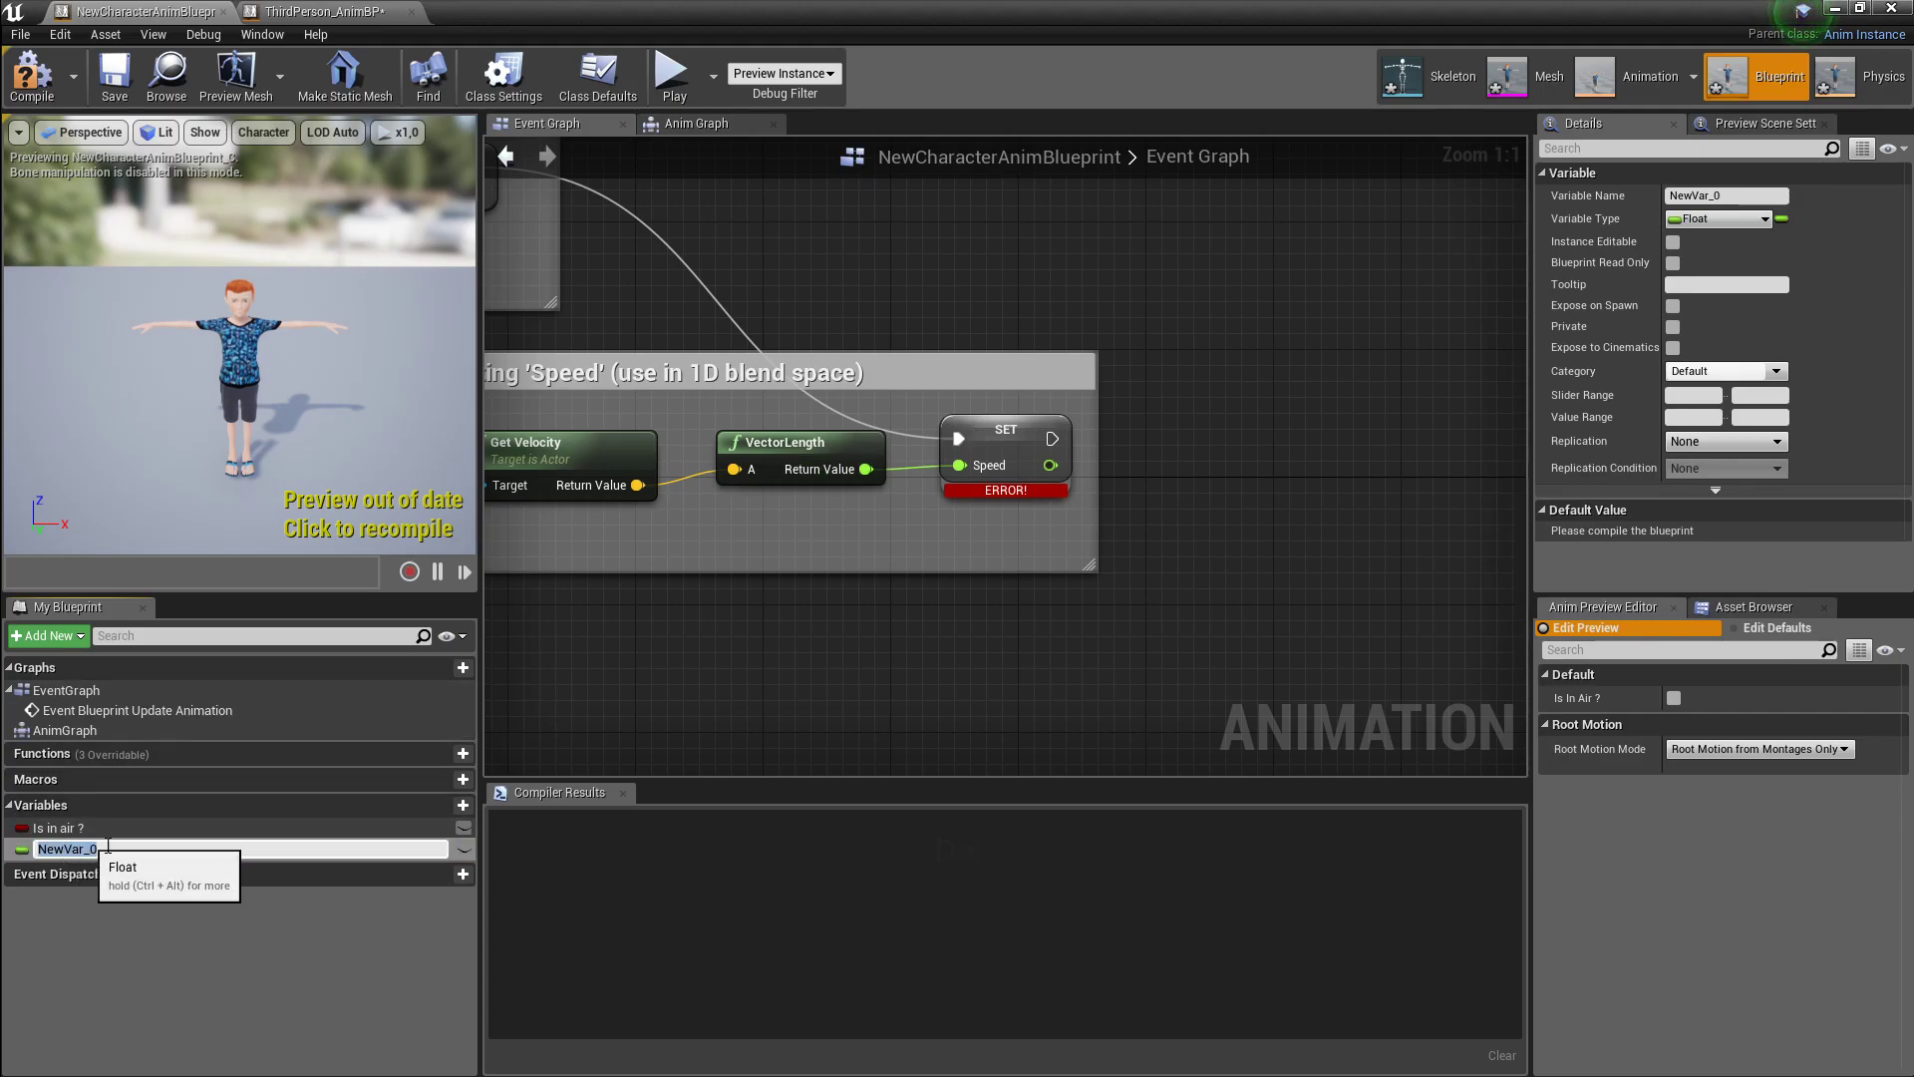
pyautogui.write('Spp')
pyautogui.press('BackSpace')
pyautogui.write('eed')
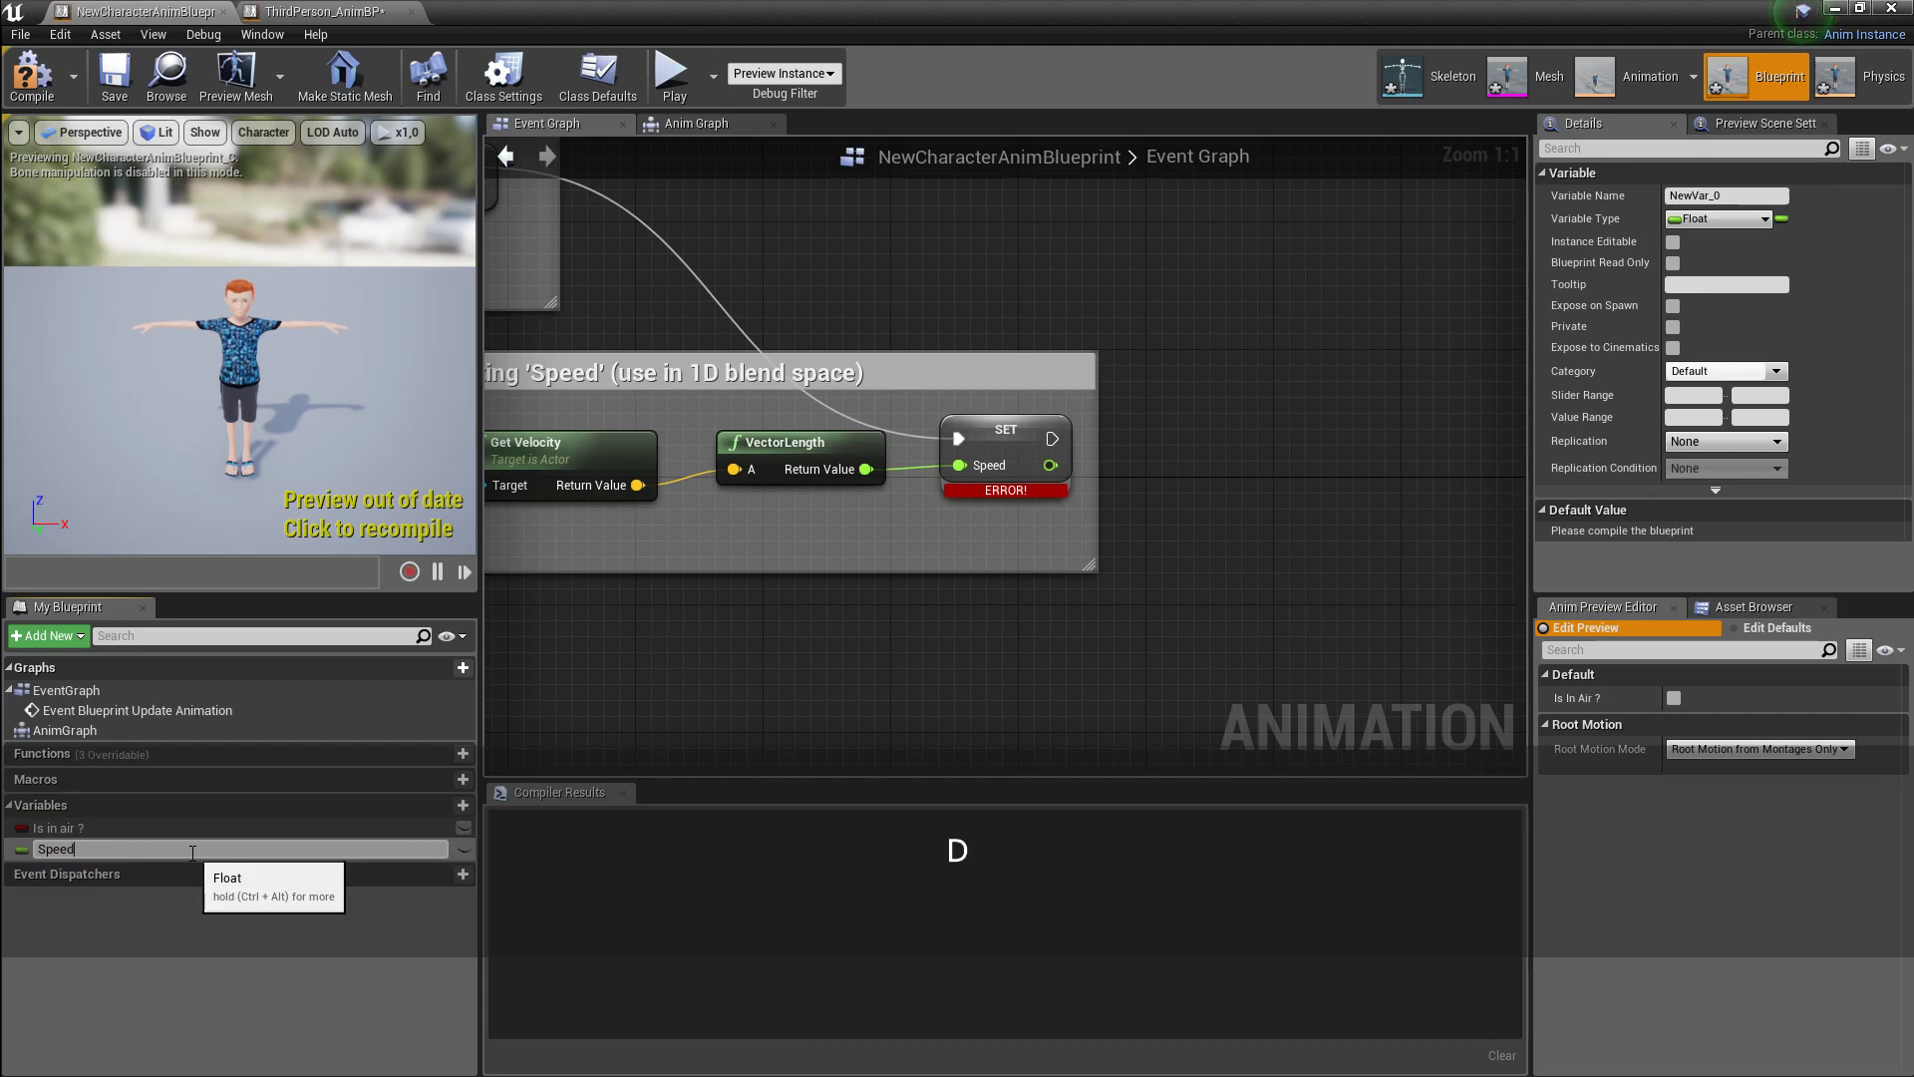
pyautogui.press('Return')
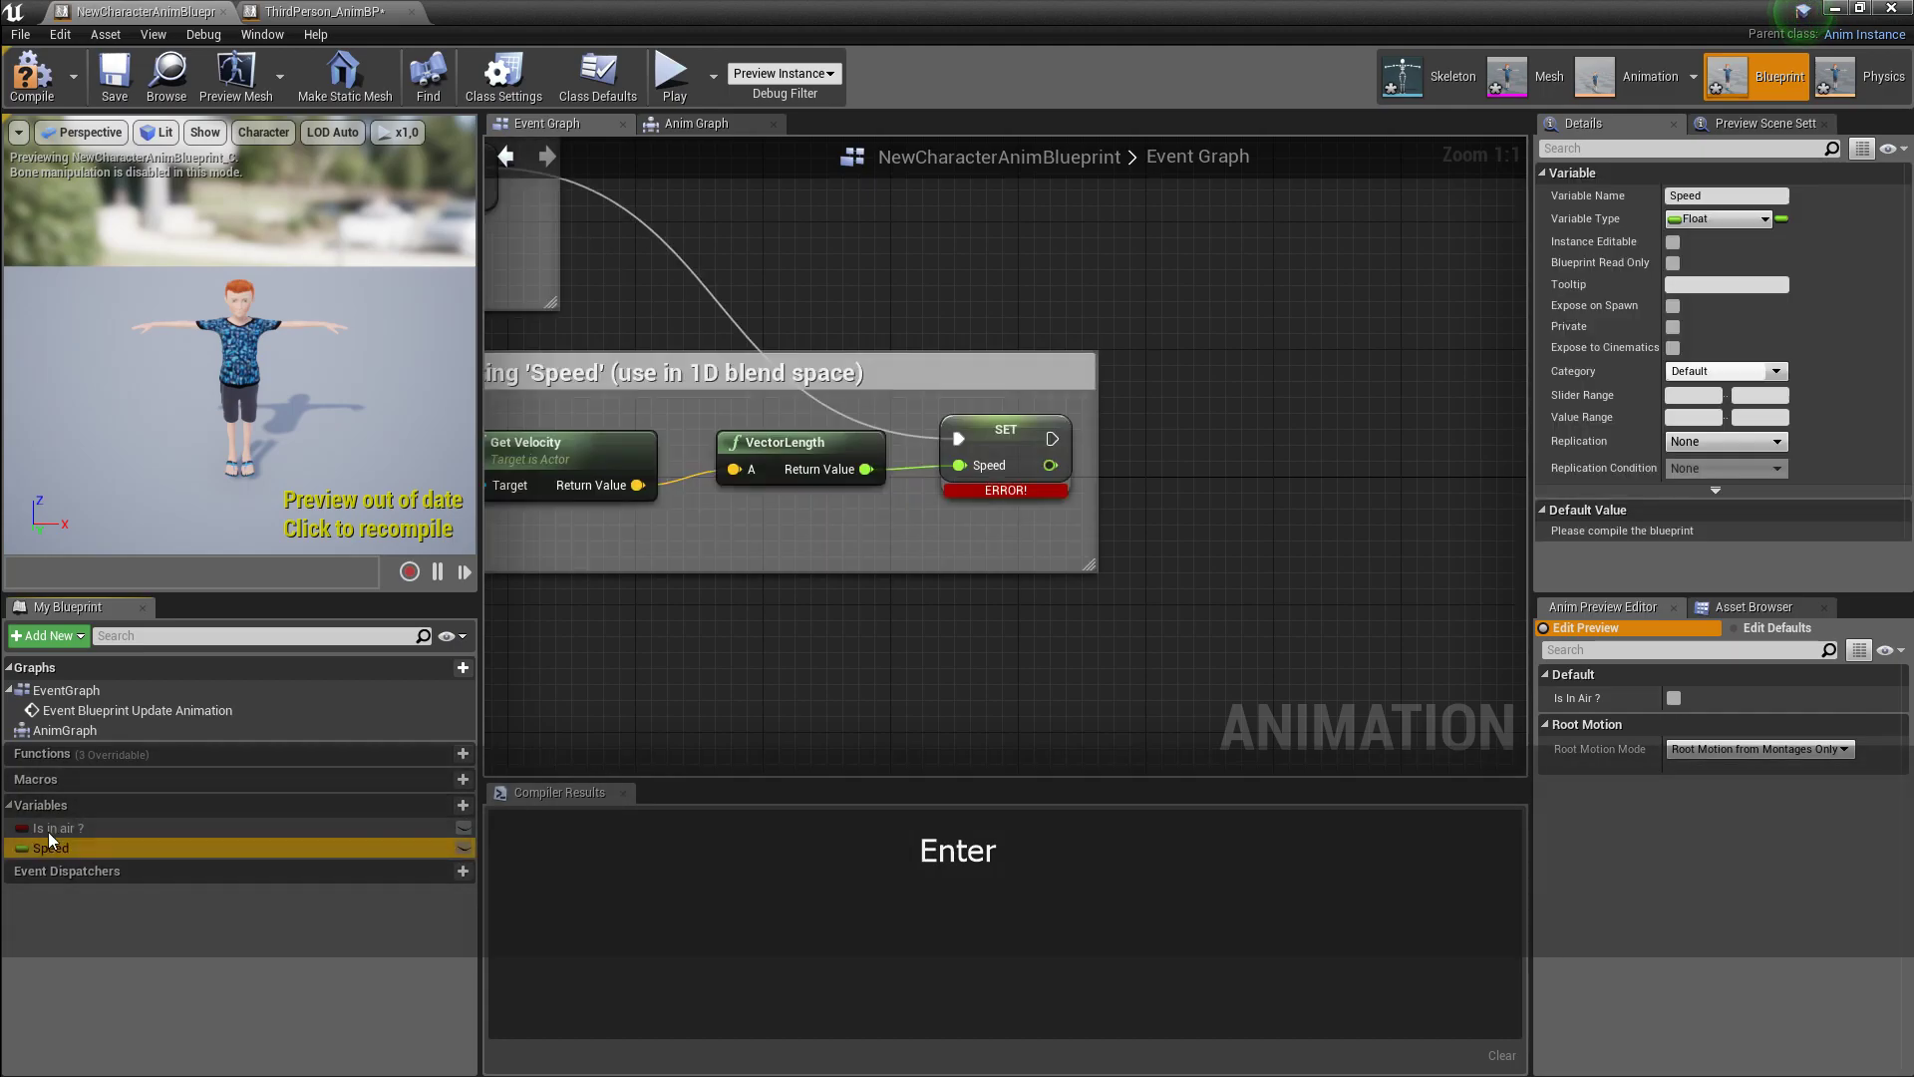
# - Place a Set Speed node and connect it to the Is In Air ? SET node's execution output and the VectorLength return value
pyautogui.moveTo(56, 847); pyautogui.dragTo(983, 272)
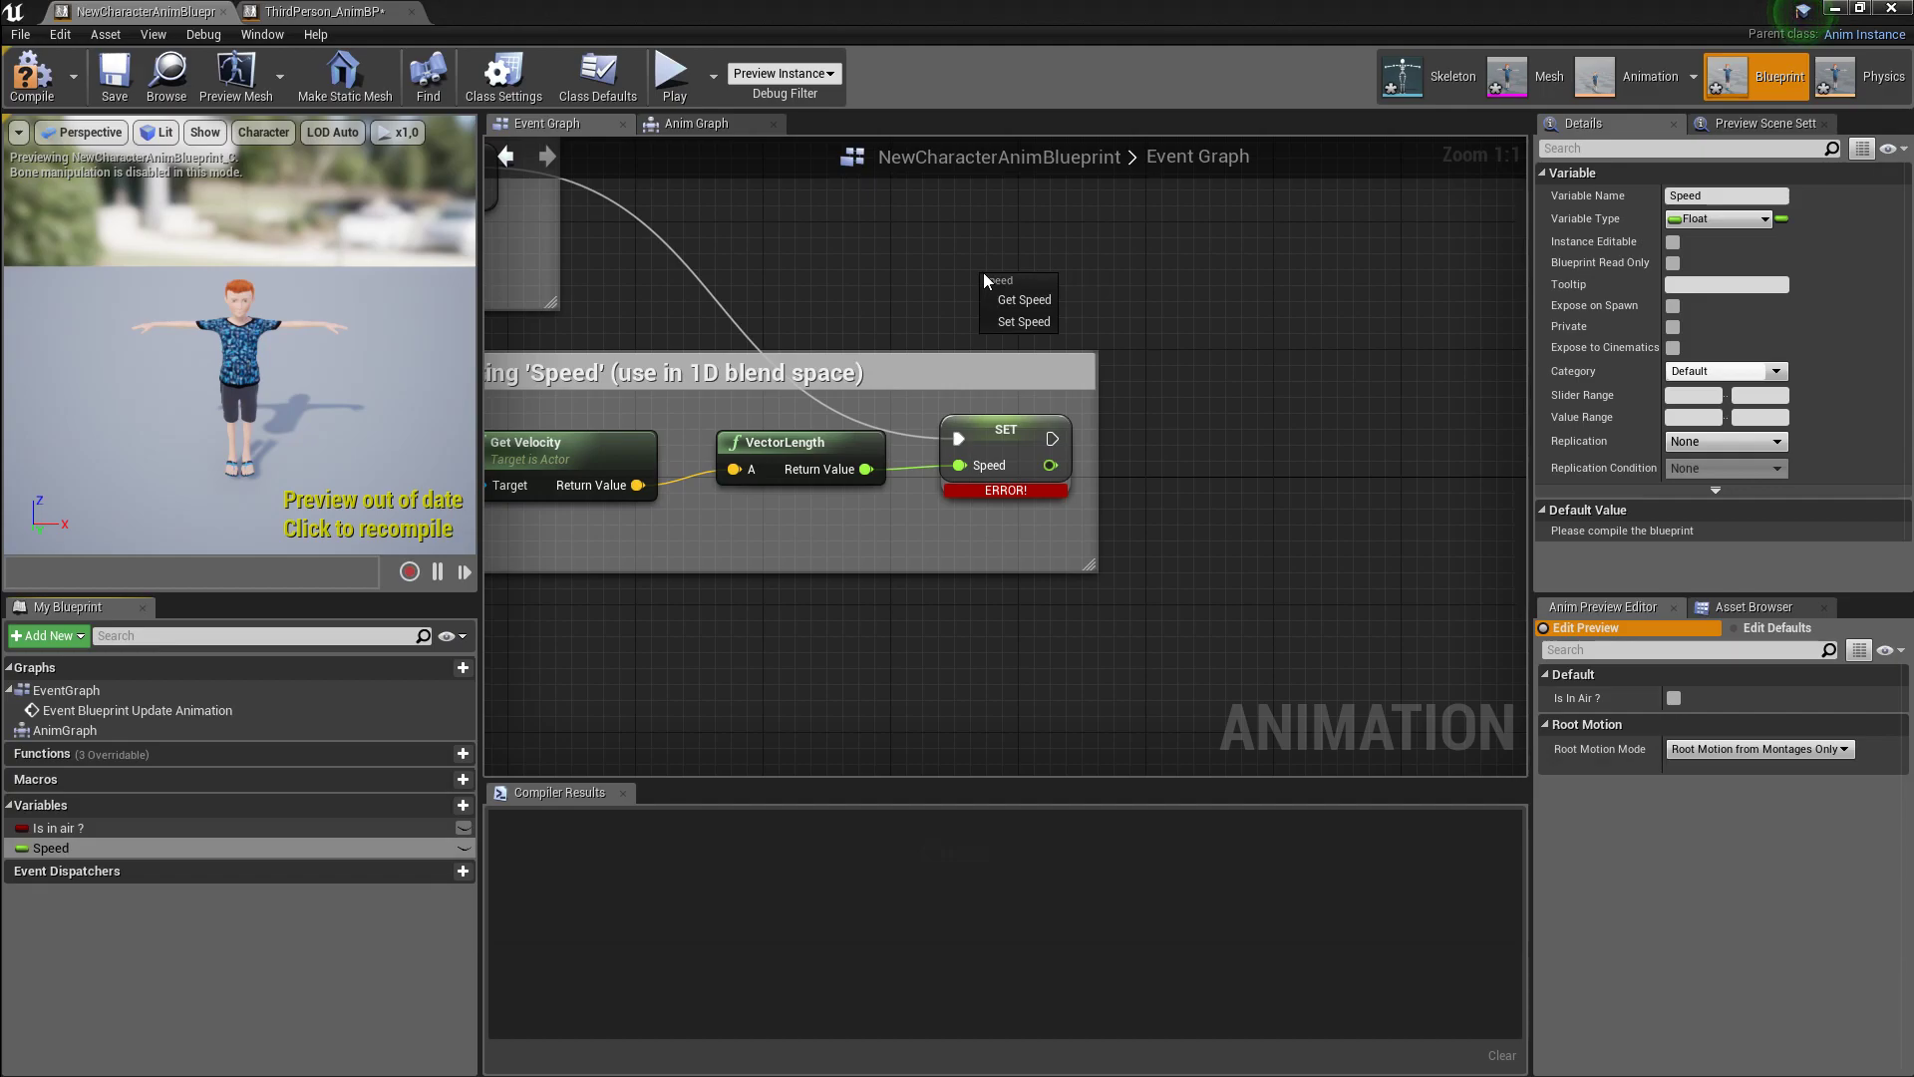
pyautogui.click(1013, 323)
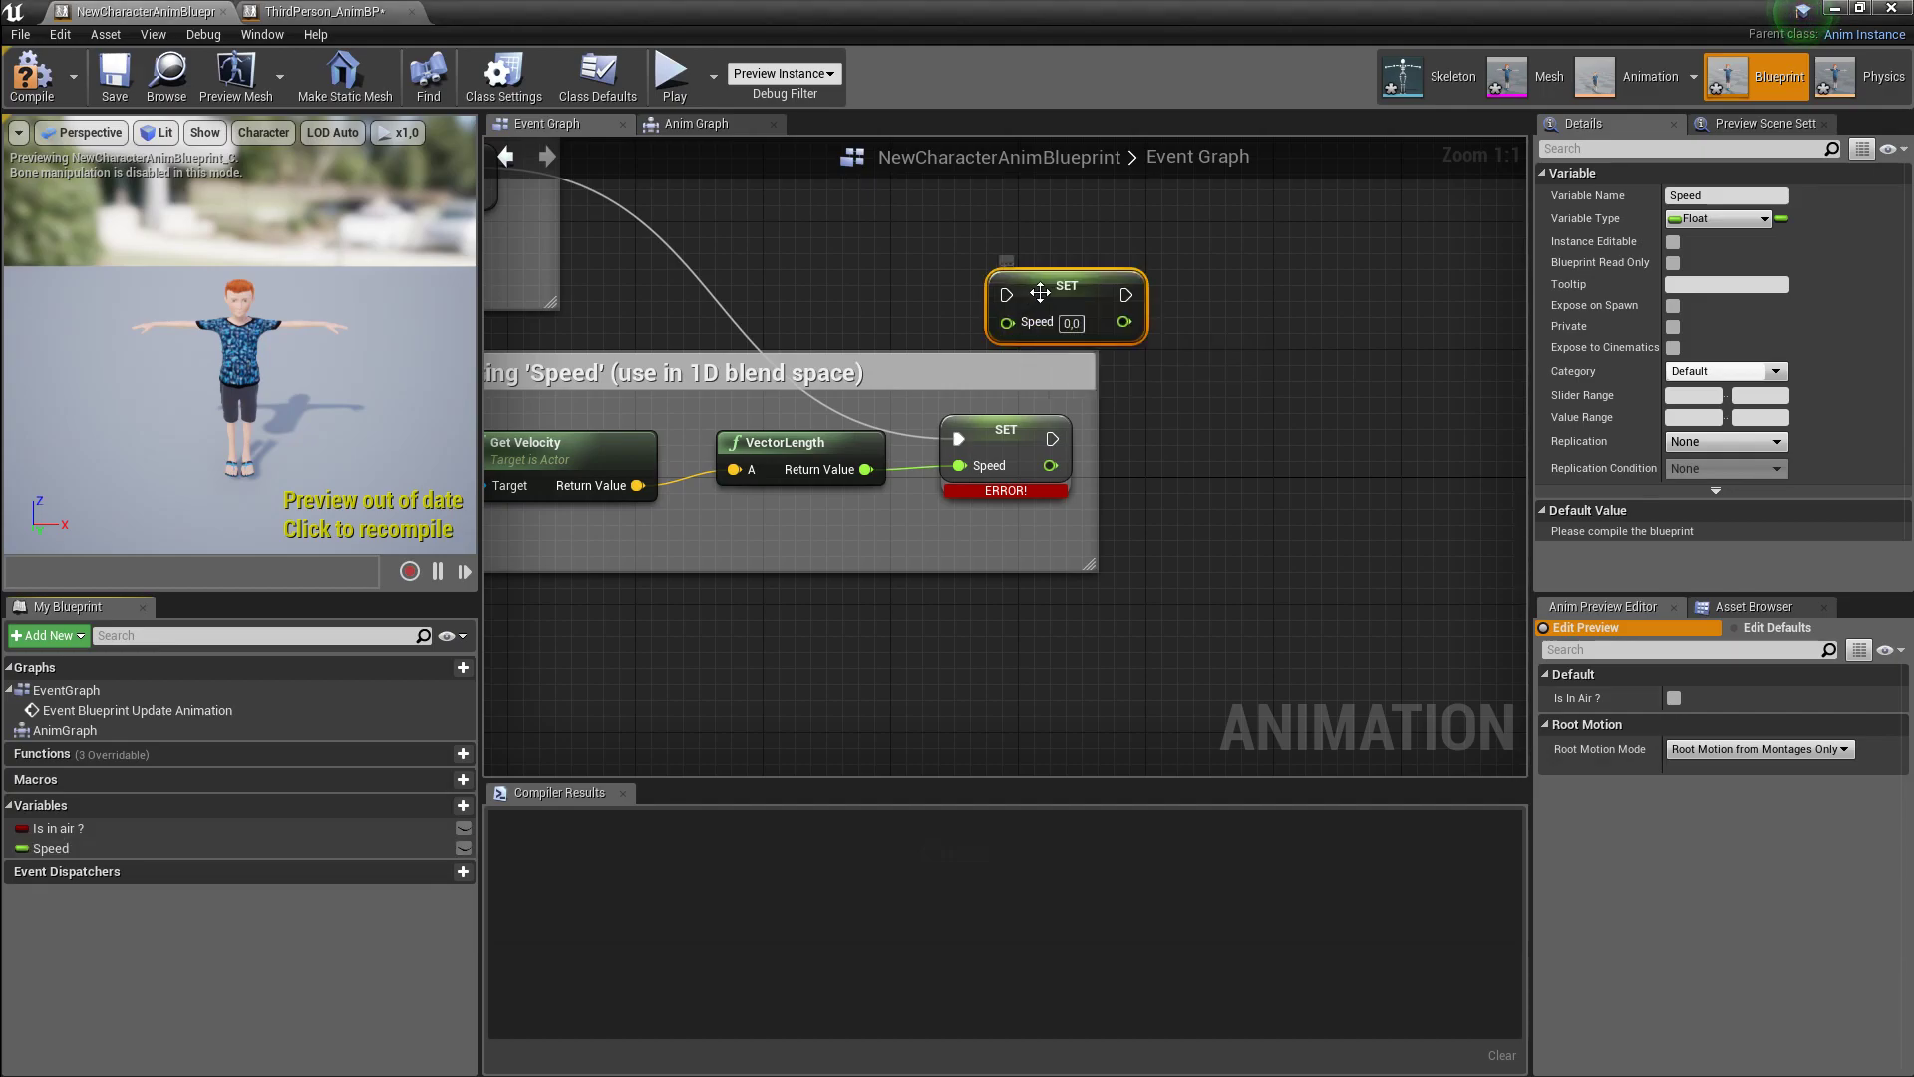
pyautogui.moveTo(1037, 293); pyautogui.dragTo(998, 283)
pyautogui.moveTo(762, 225); pyautogui.dragTo(857, 319, button='right')
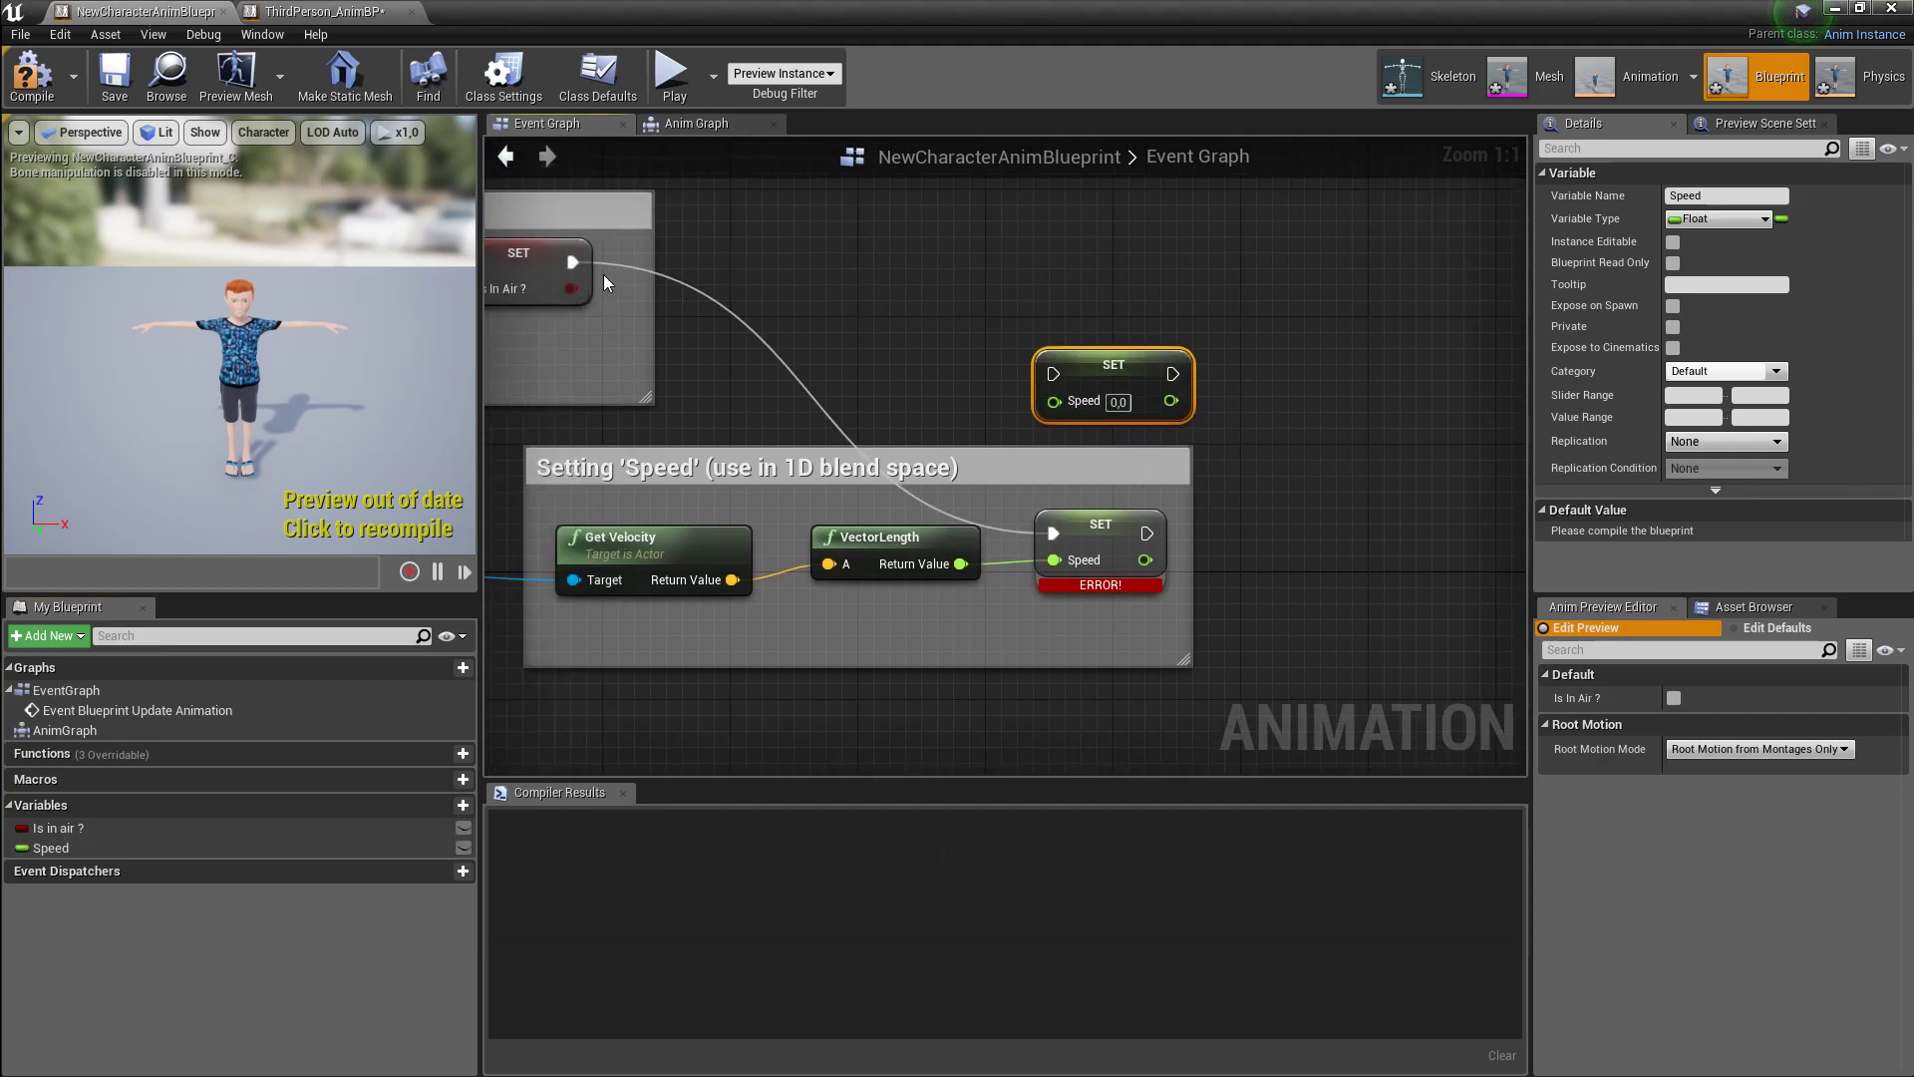
pyautogui.moveTo(572, 262); pyautogui.dragTo(1053, 375)
pyautogui.moveTo(960, 564); pyautogui.dragTo(1054, 401)
# - Move the new Speed SET node into the comment box in place of the erroring one, delete the old node and compile the blueprint
pyautogui.moveTo(1117, 556); pyautogui.dragTo(1097, 757)
pyautogui.moveTo(1119, 371); pyautogui.dragTo(1103, 530)
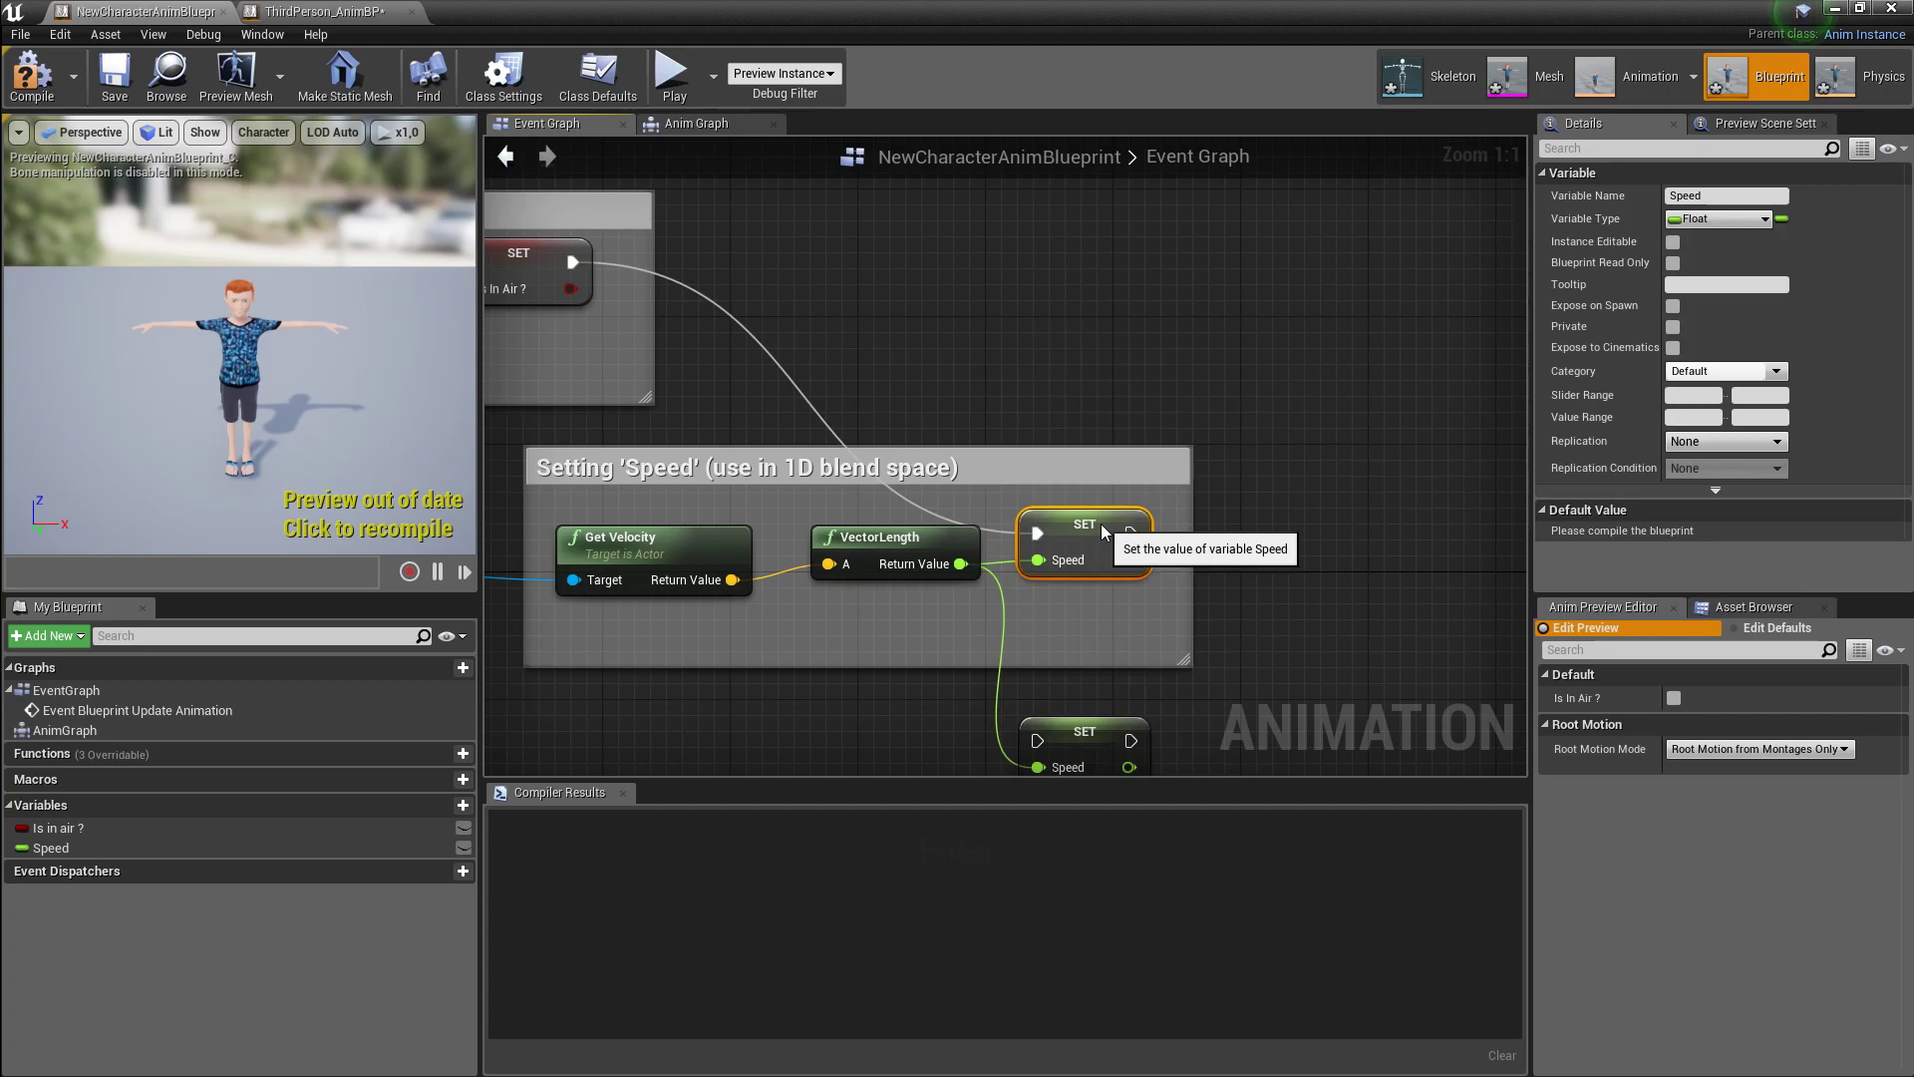
pyautogui.click(324, 11)
pyautogui.click(144, 11)
pyautogui.moveTo(1301, 610); pyautogui.dragTo(1256, 454, button='right')
pyautogui.click(1044, 578)
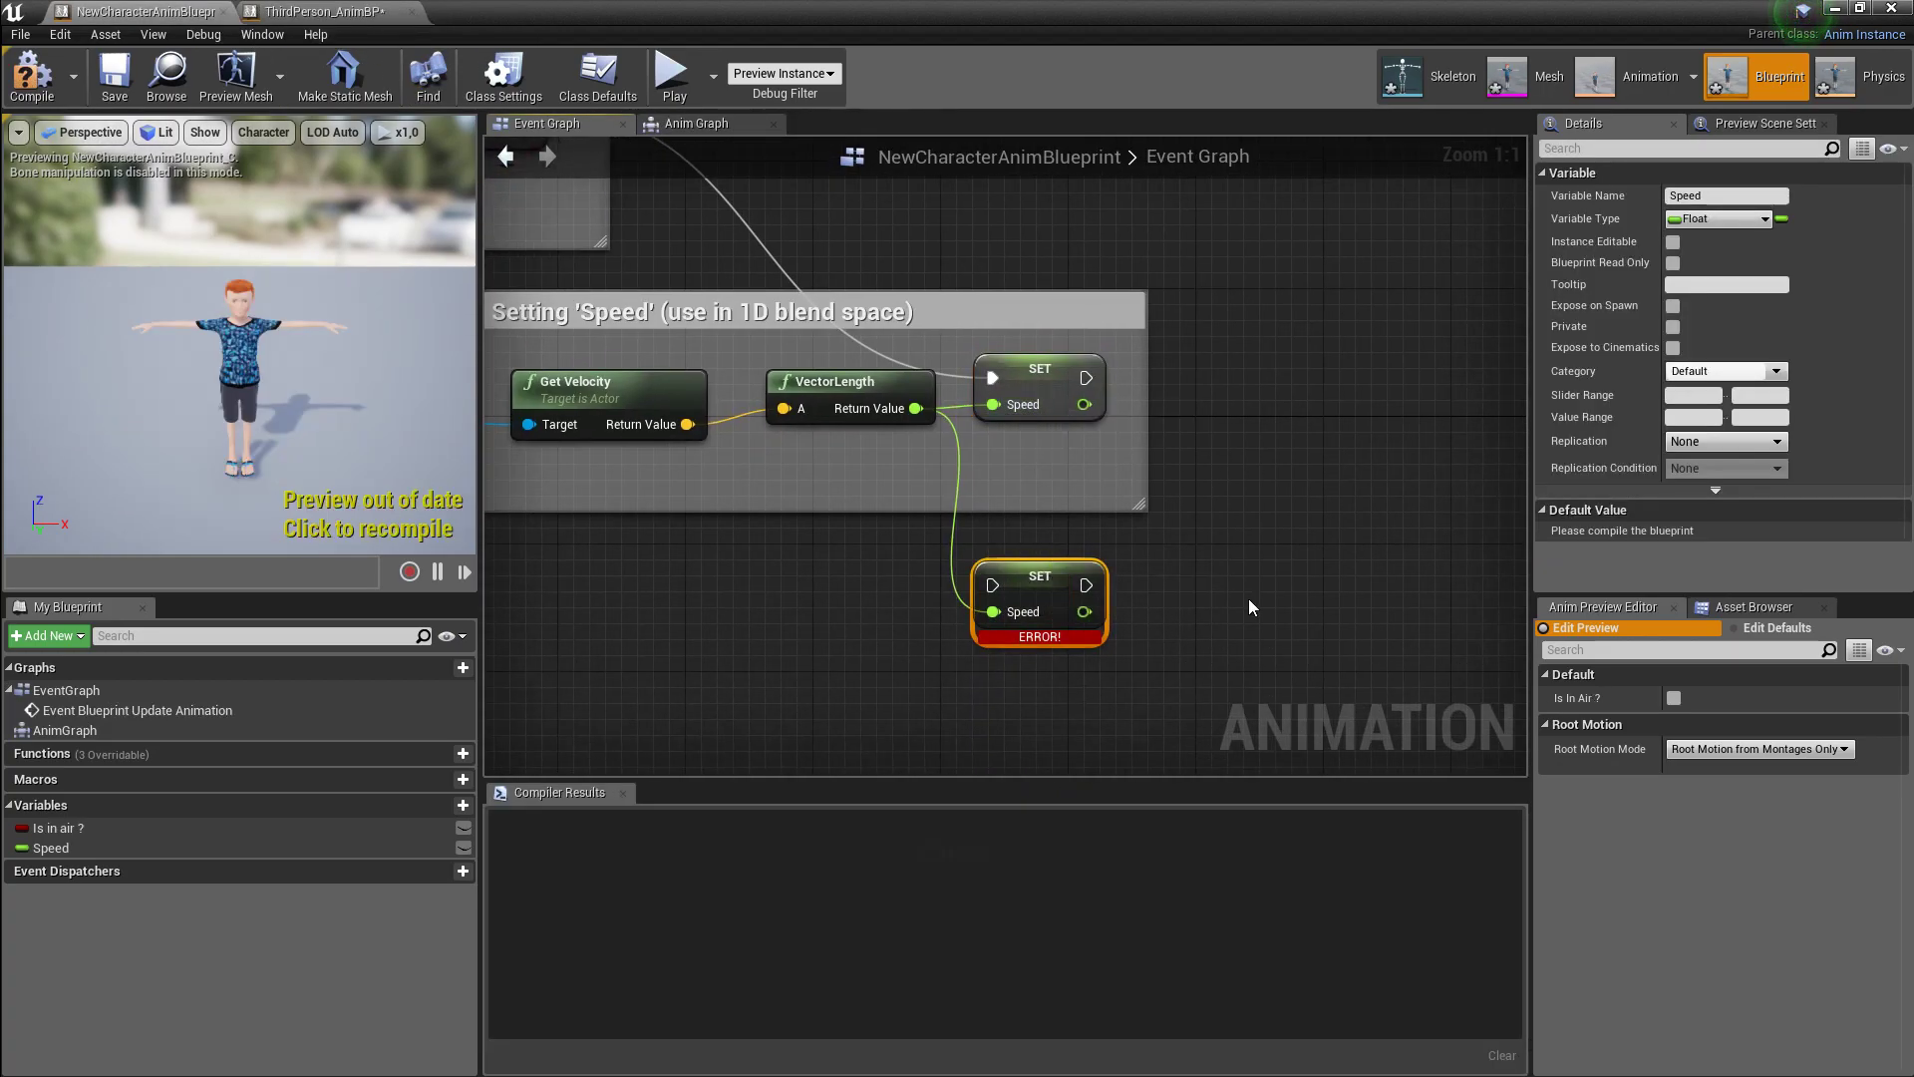
pyautogui.press('Delete')
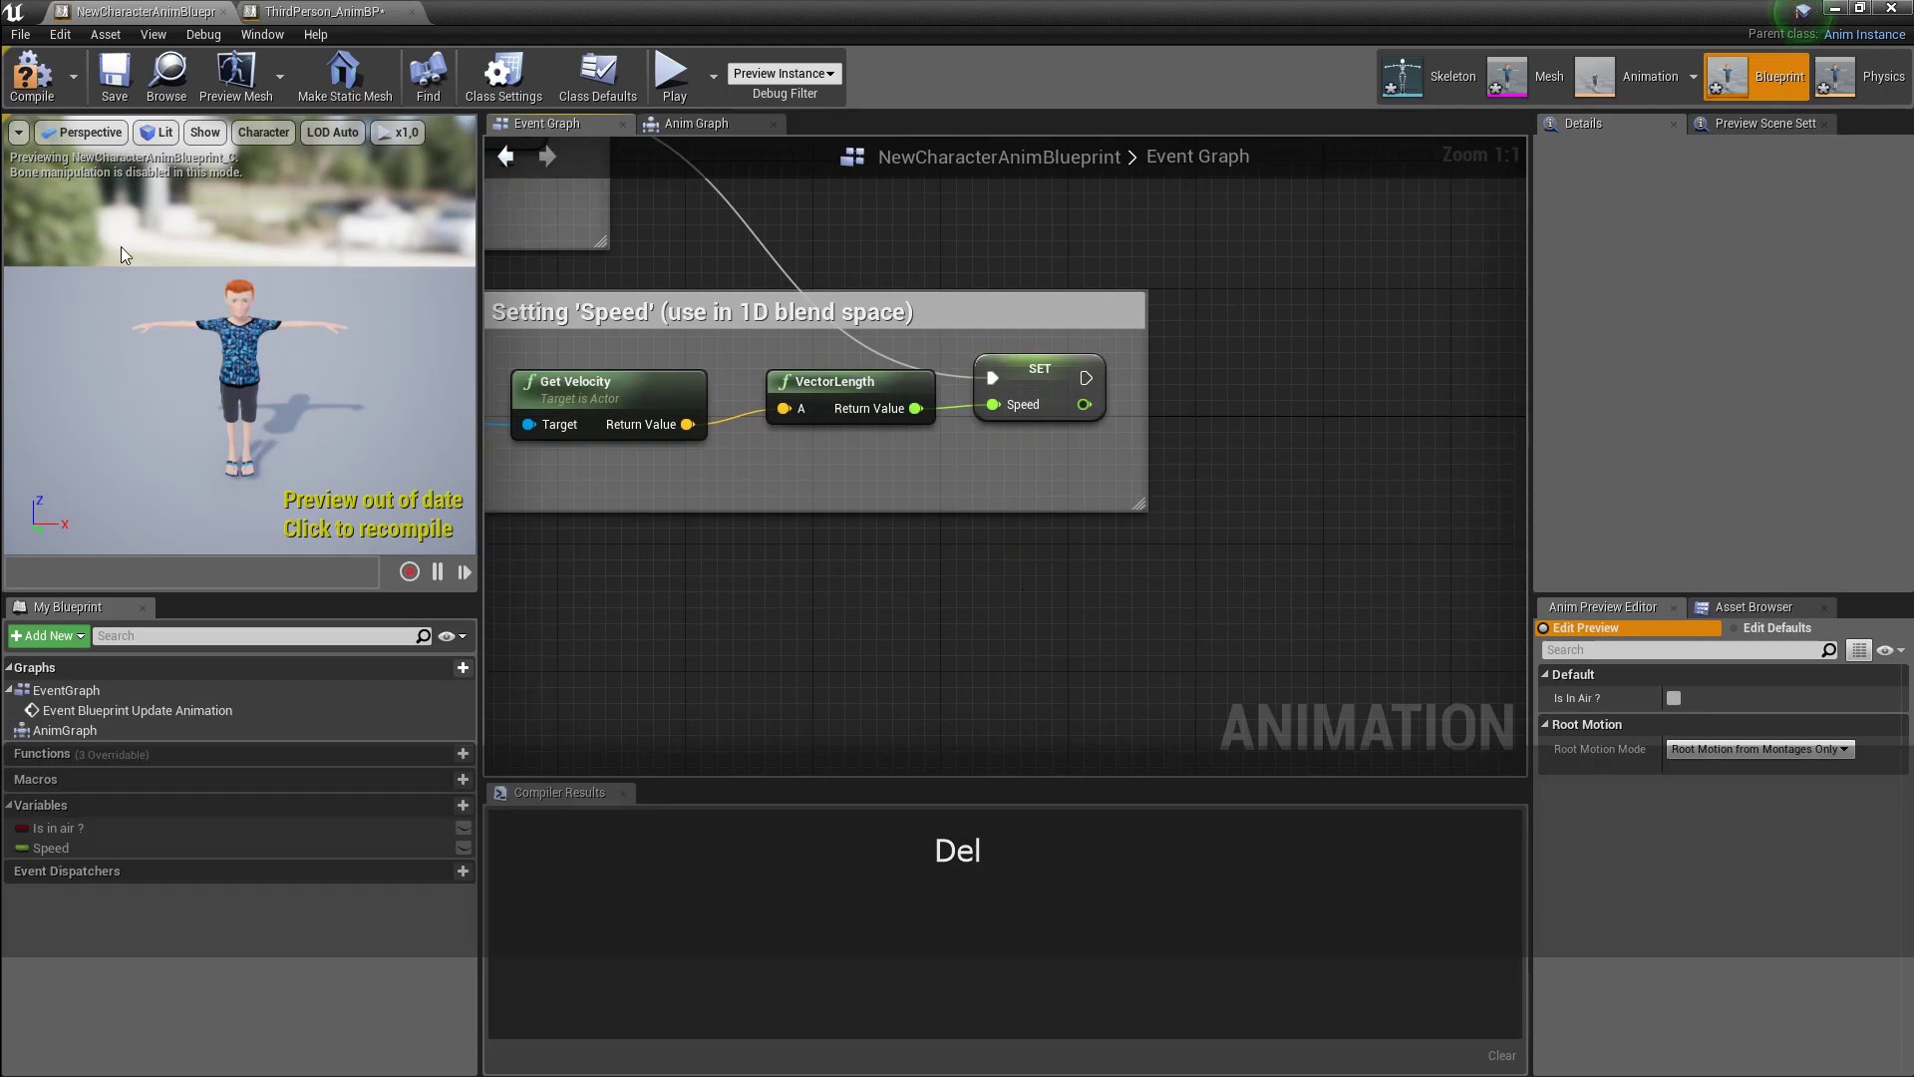
pyautogui.click(207, 296)
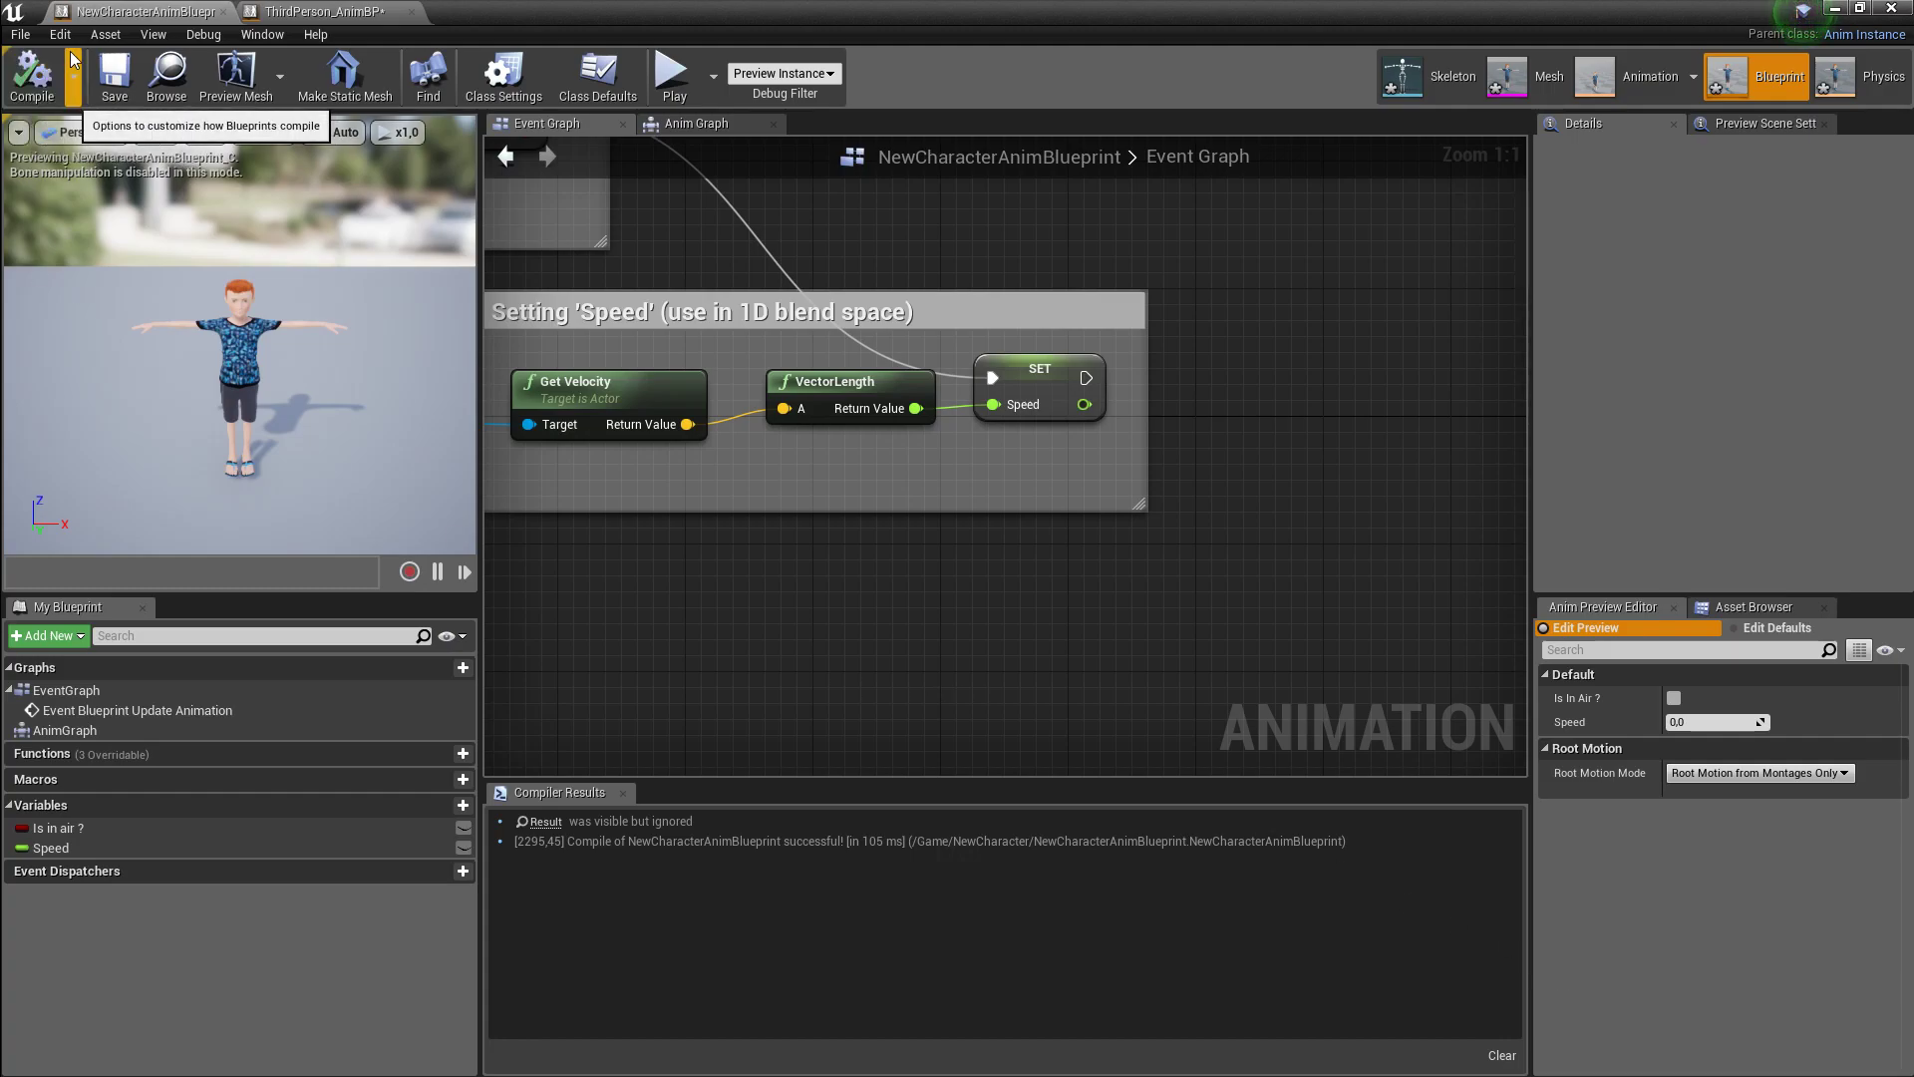
# - Review the Event Graph's node chain from Event Blueprint Update Animation to the Speed setter, and view the Anim Graph's Final Animation Pose
pyautogui.moveTo(838, 582); pyautogui.dragTo(1186, 682, button='right')
pyautogui.scroll(-2, 1027, 630)
pyautogui.moveTo(702, 531); pyautogui.dragTo(987, 614, button='right')
pyautogui.scroll(-2, 964, 598)
pyautogui.moveTo(889, 658); pyautogui.dragTo(1223, 697, button='right')
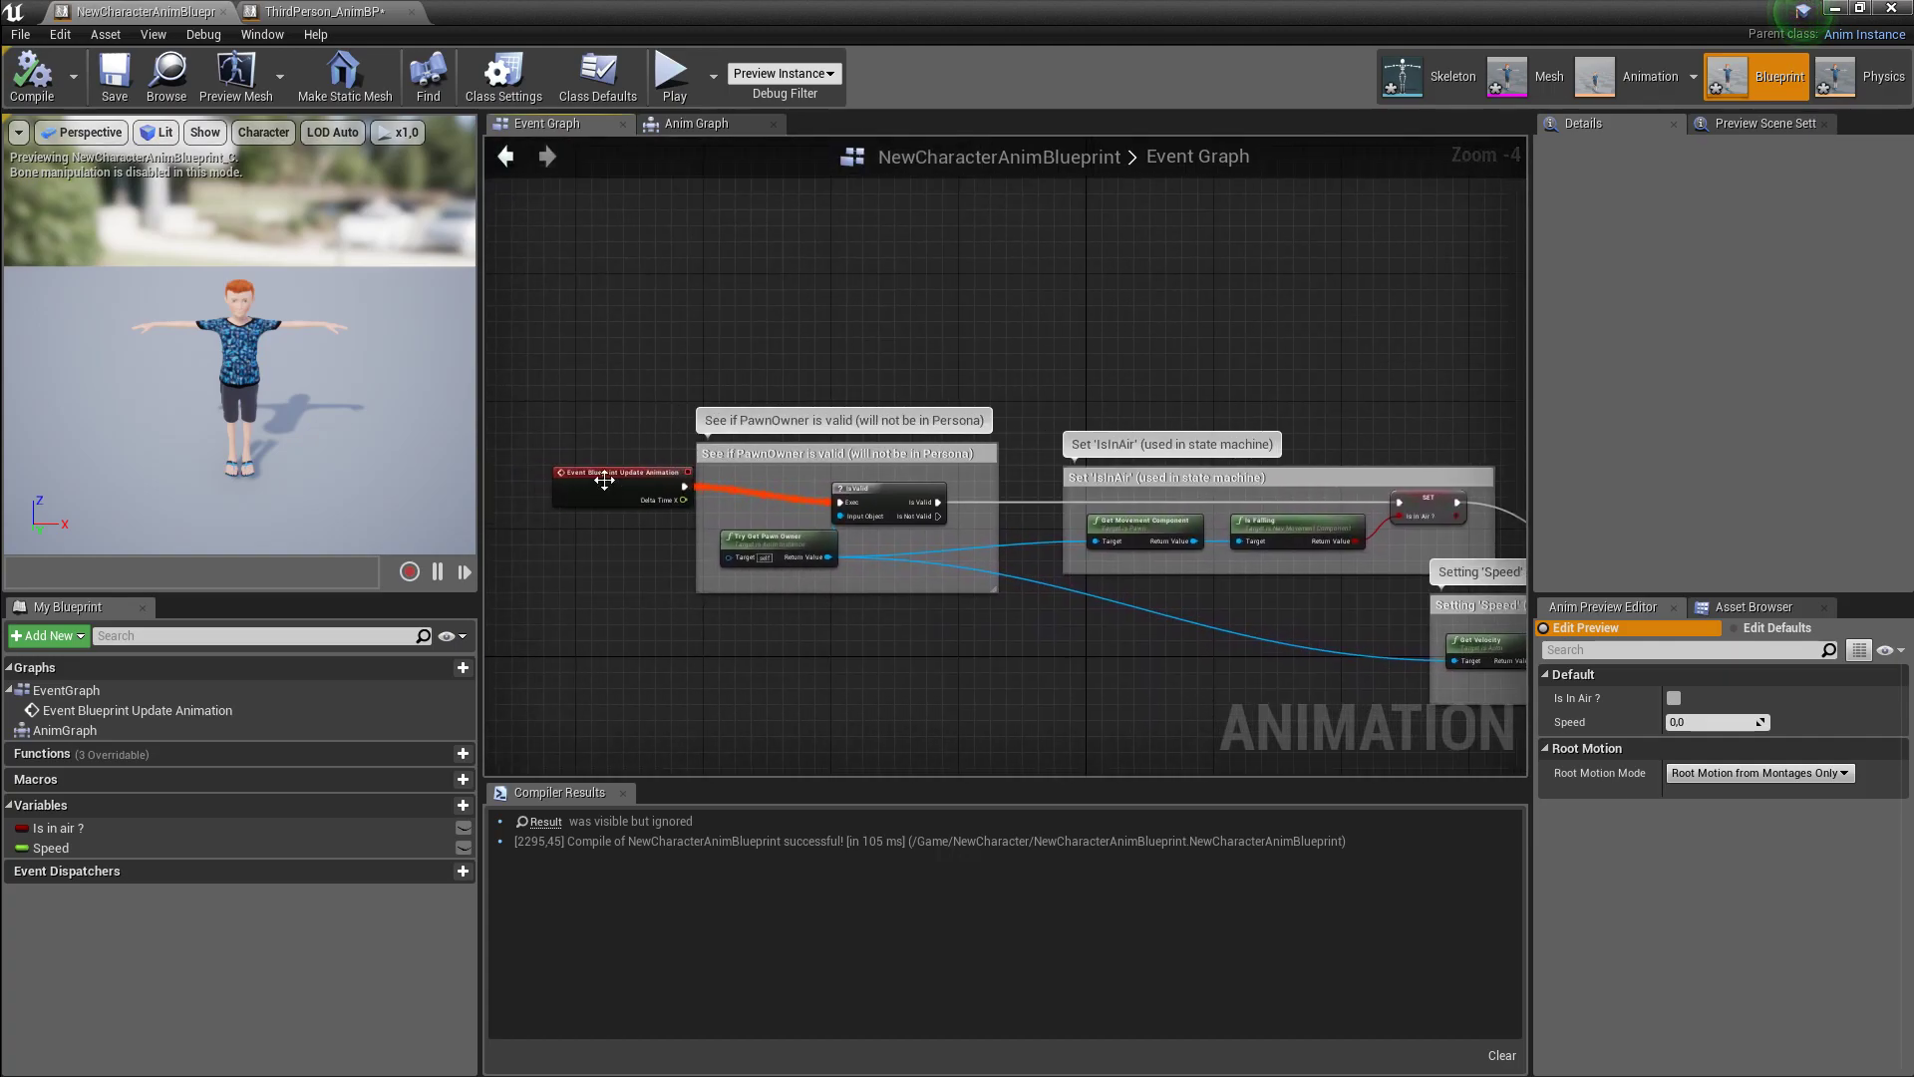
pyautogui.moveTo(720, 548); pyautogui.dragTo(518, 472, button='right')
pyautogui.moveTo(1448, 674); pyautogui.dragTo(947, 622, button='right')
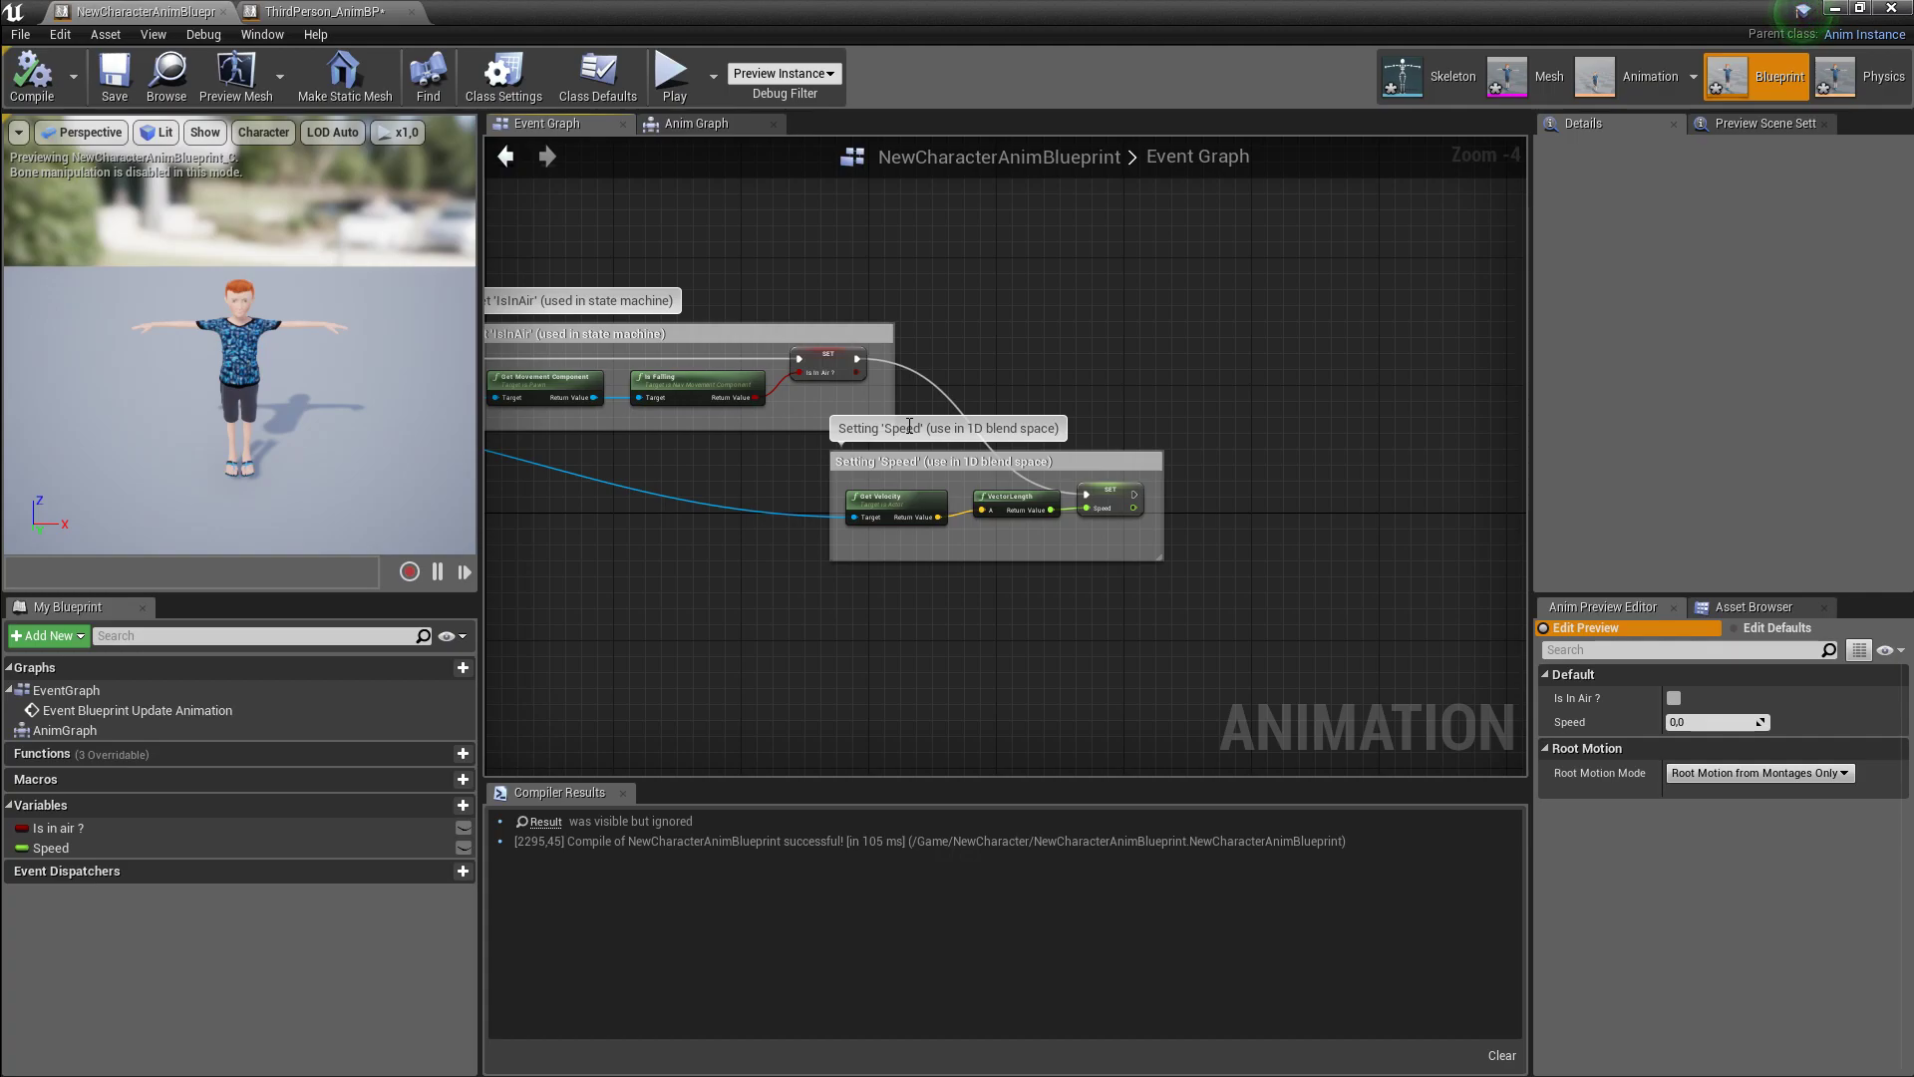
pyautogui.click(664, 129)
pyautogui.moveTo(1224, 547); pyautogui.dragTo(1199, 363, button='right')
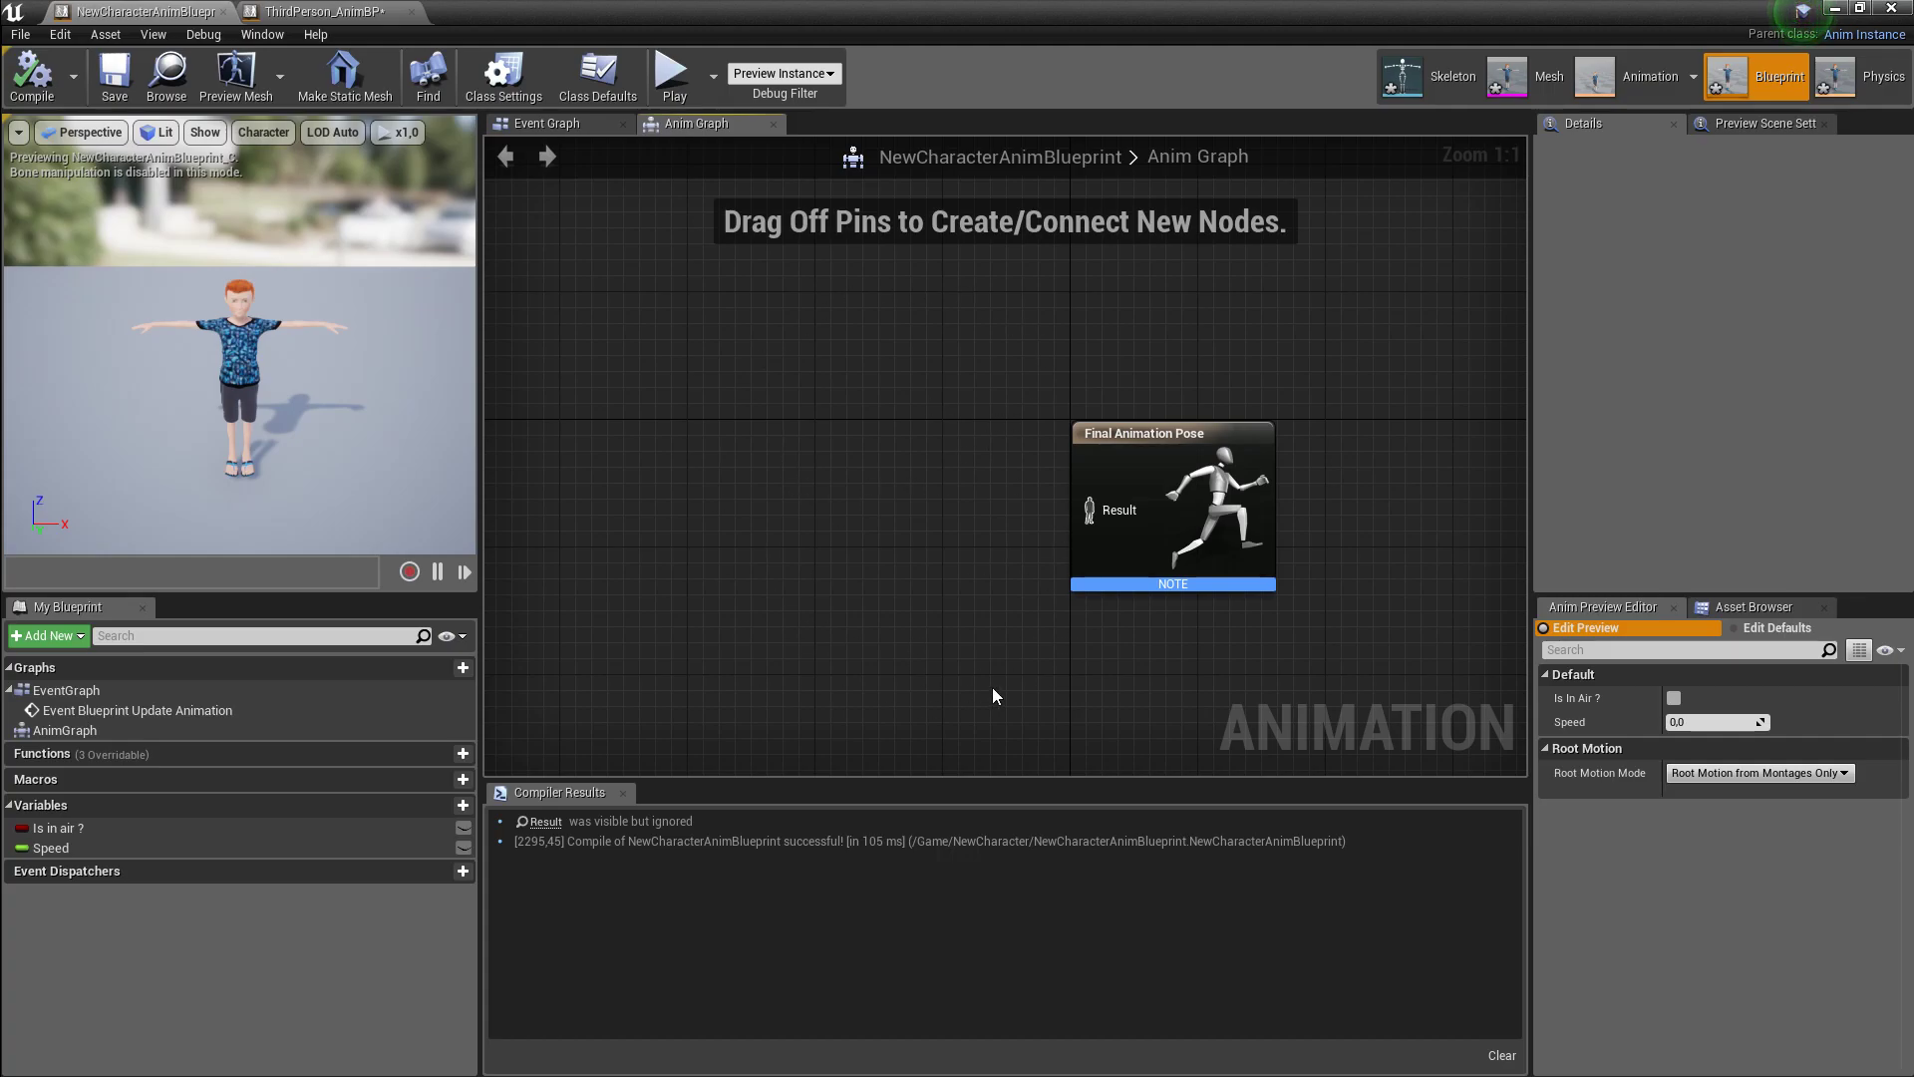
# - Copy the Default state machine from the Anim Graph of ThirdPerson_AnimBP
pyautogui.click(342, 14)
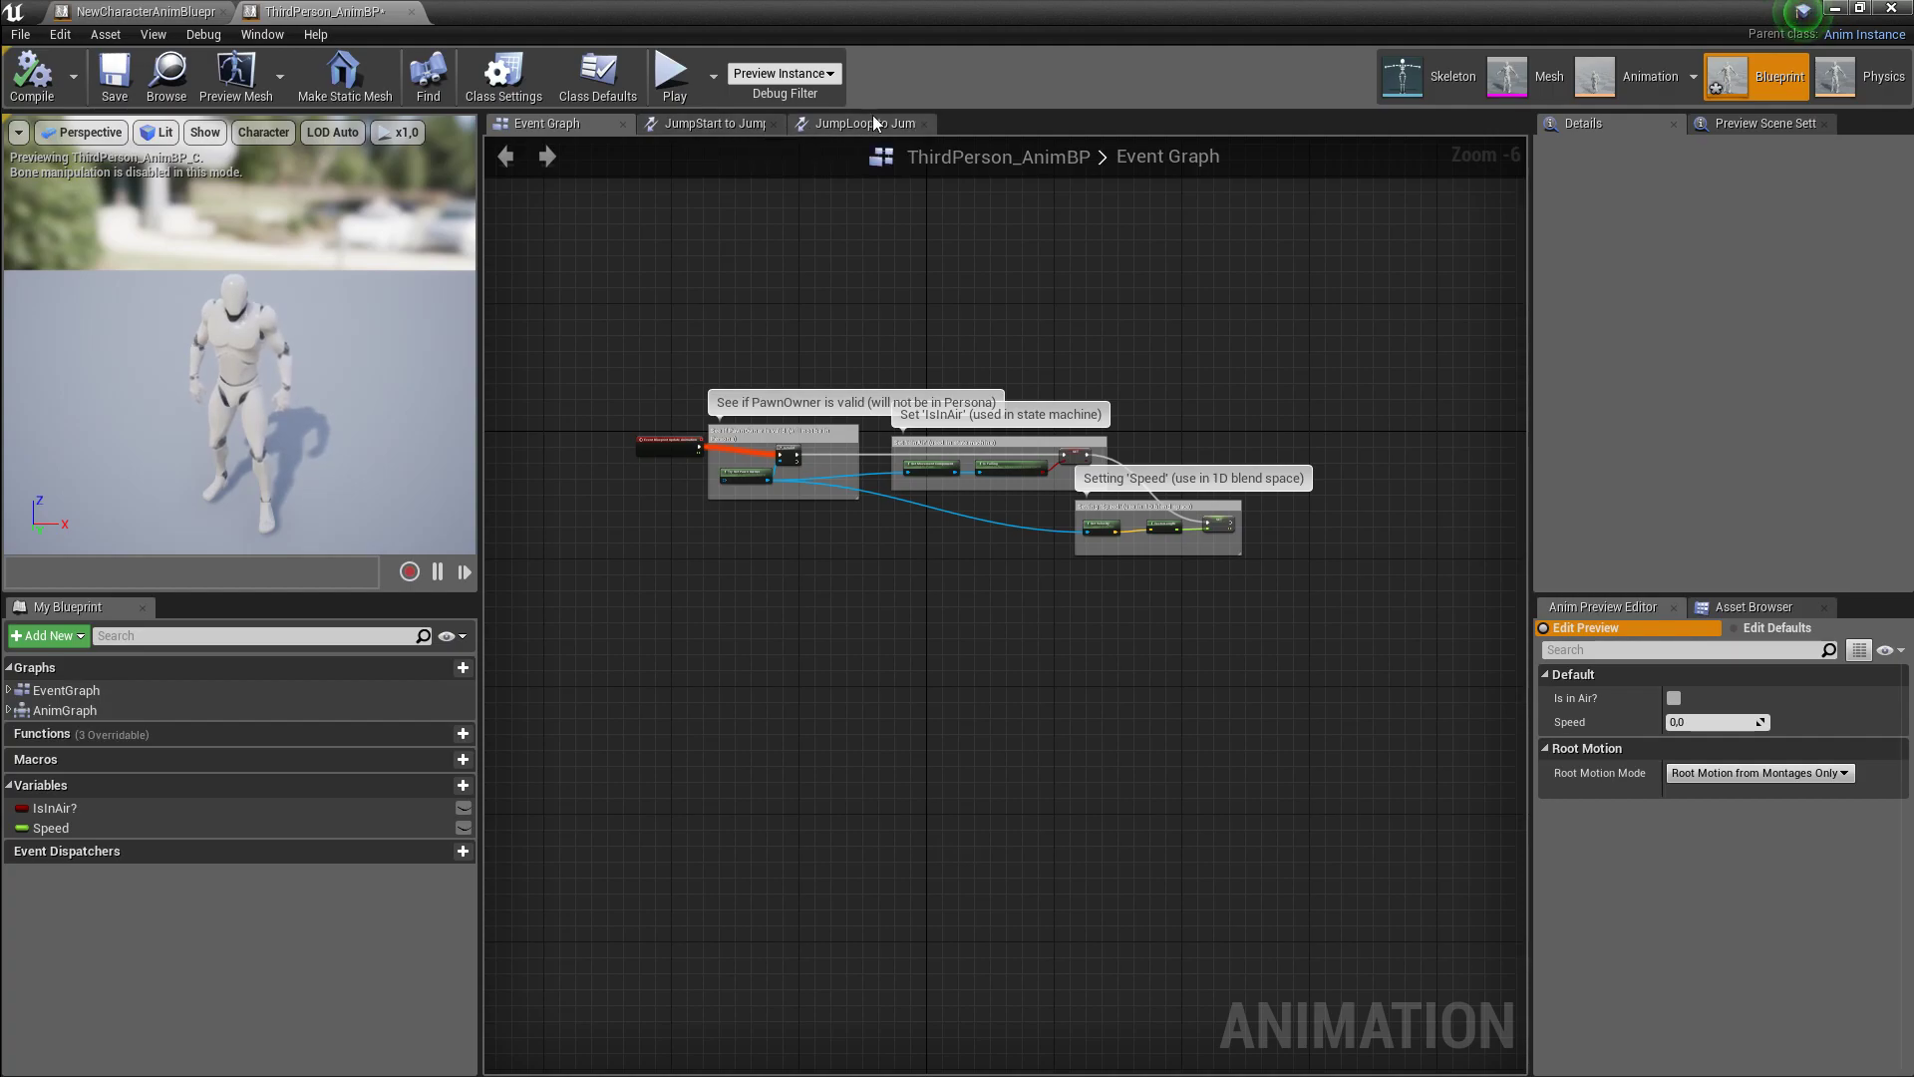
pyautogui.click(80, 10)
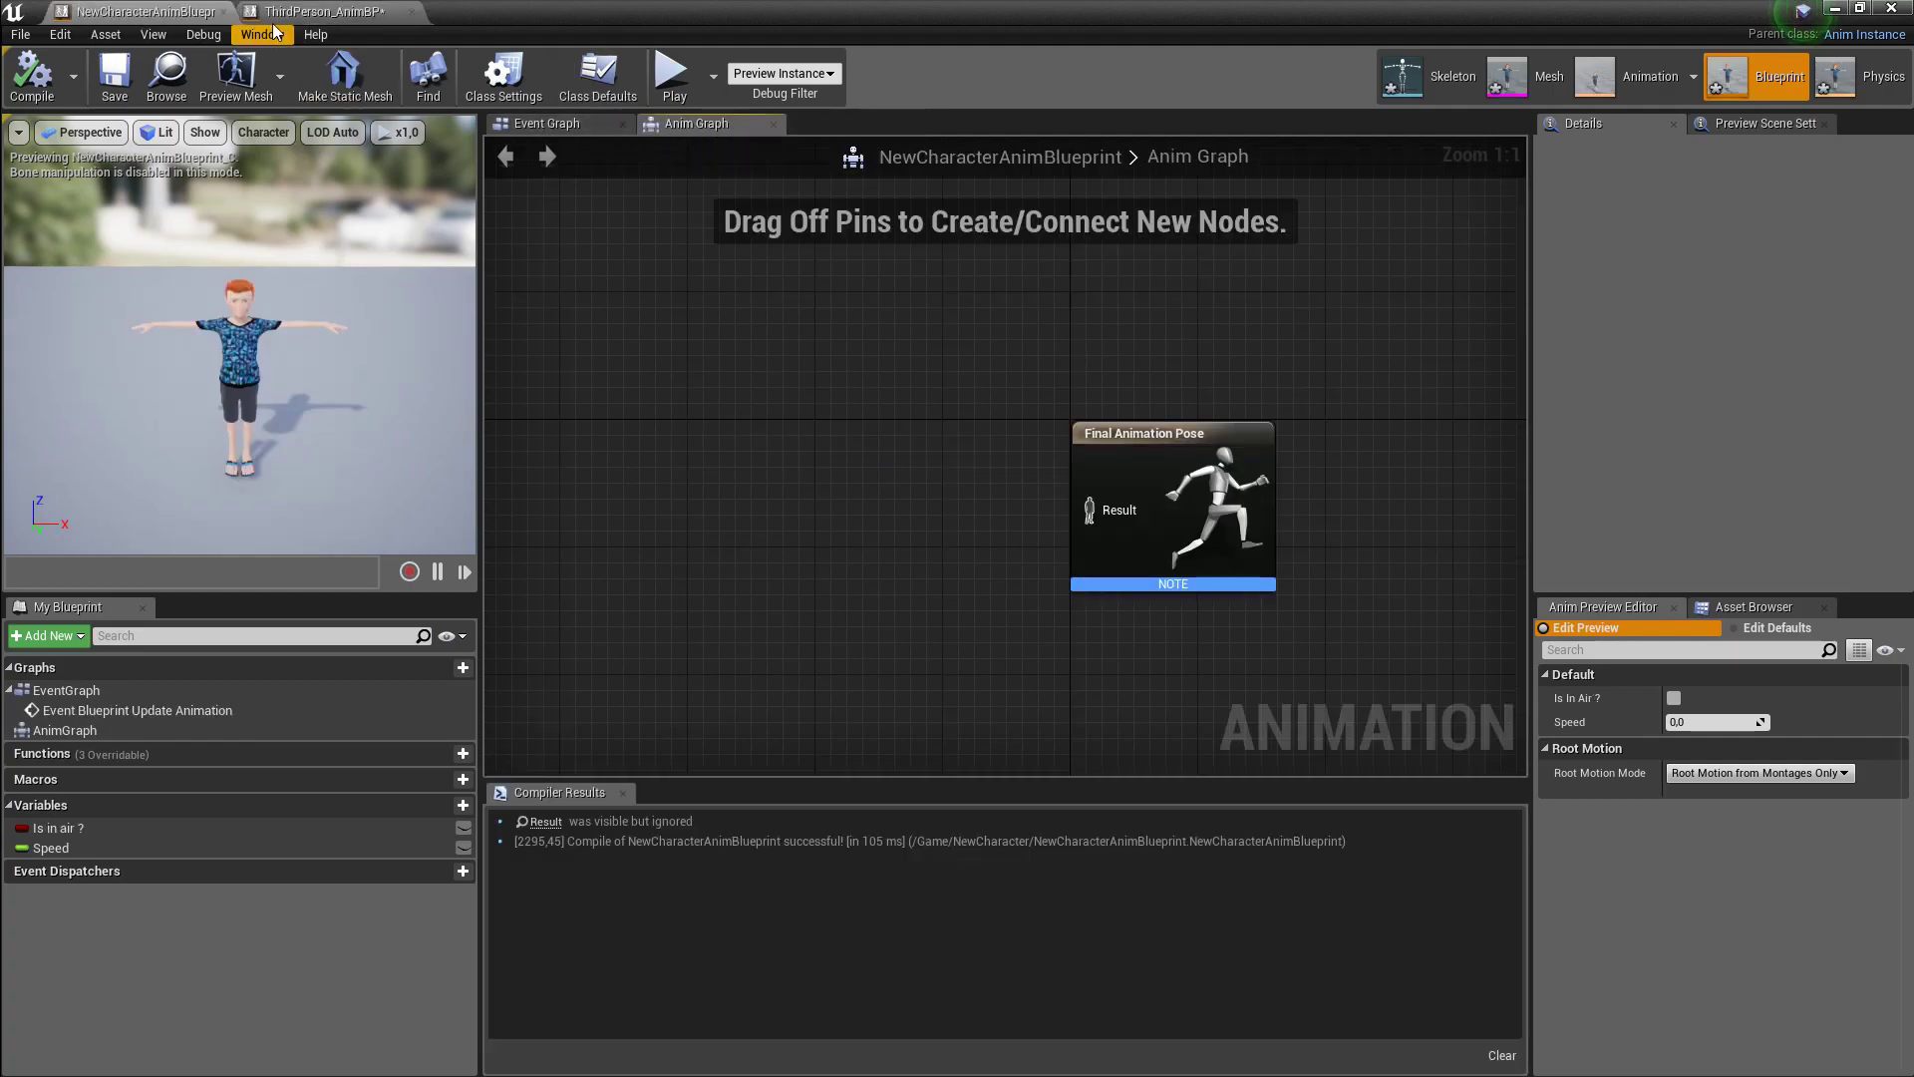
pyautogui.click(329, 12)
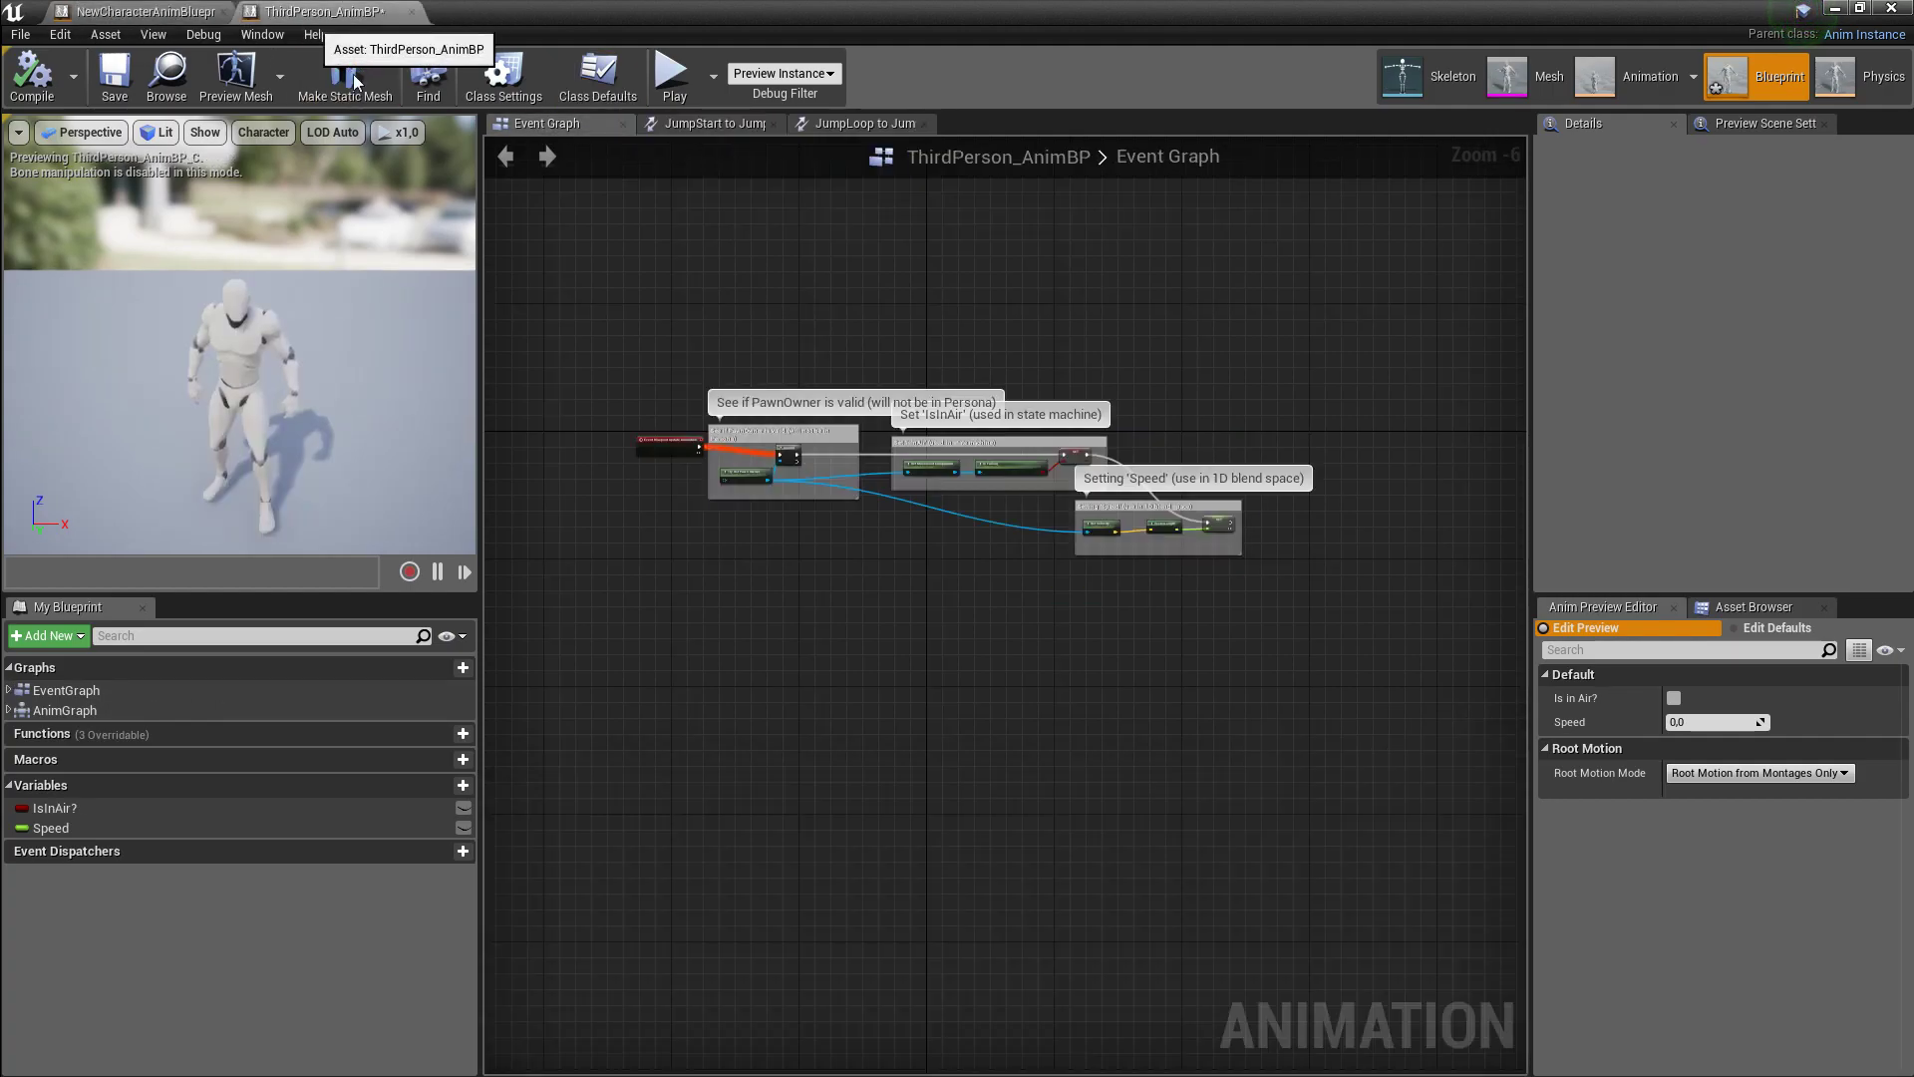
pyautogui.doubleClick(64, 708)
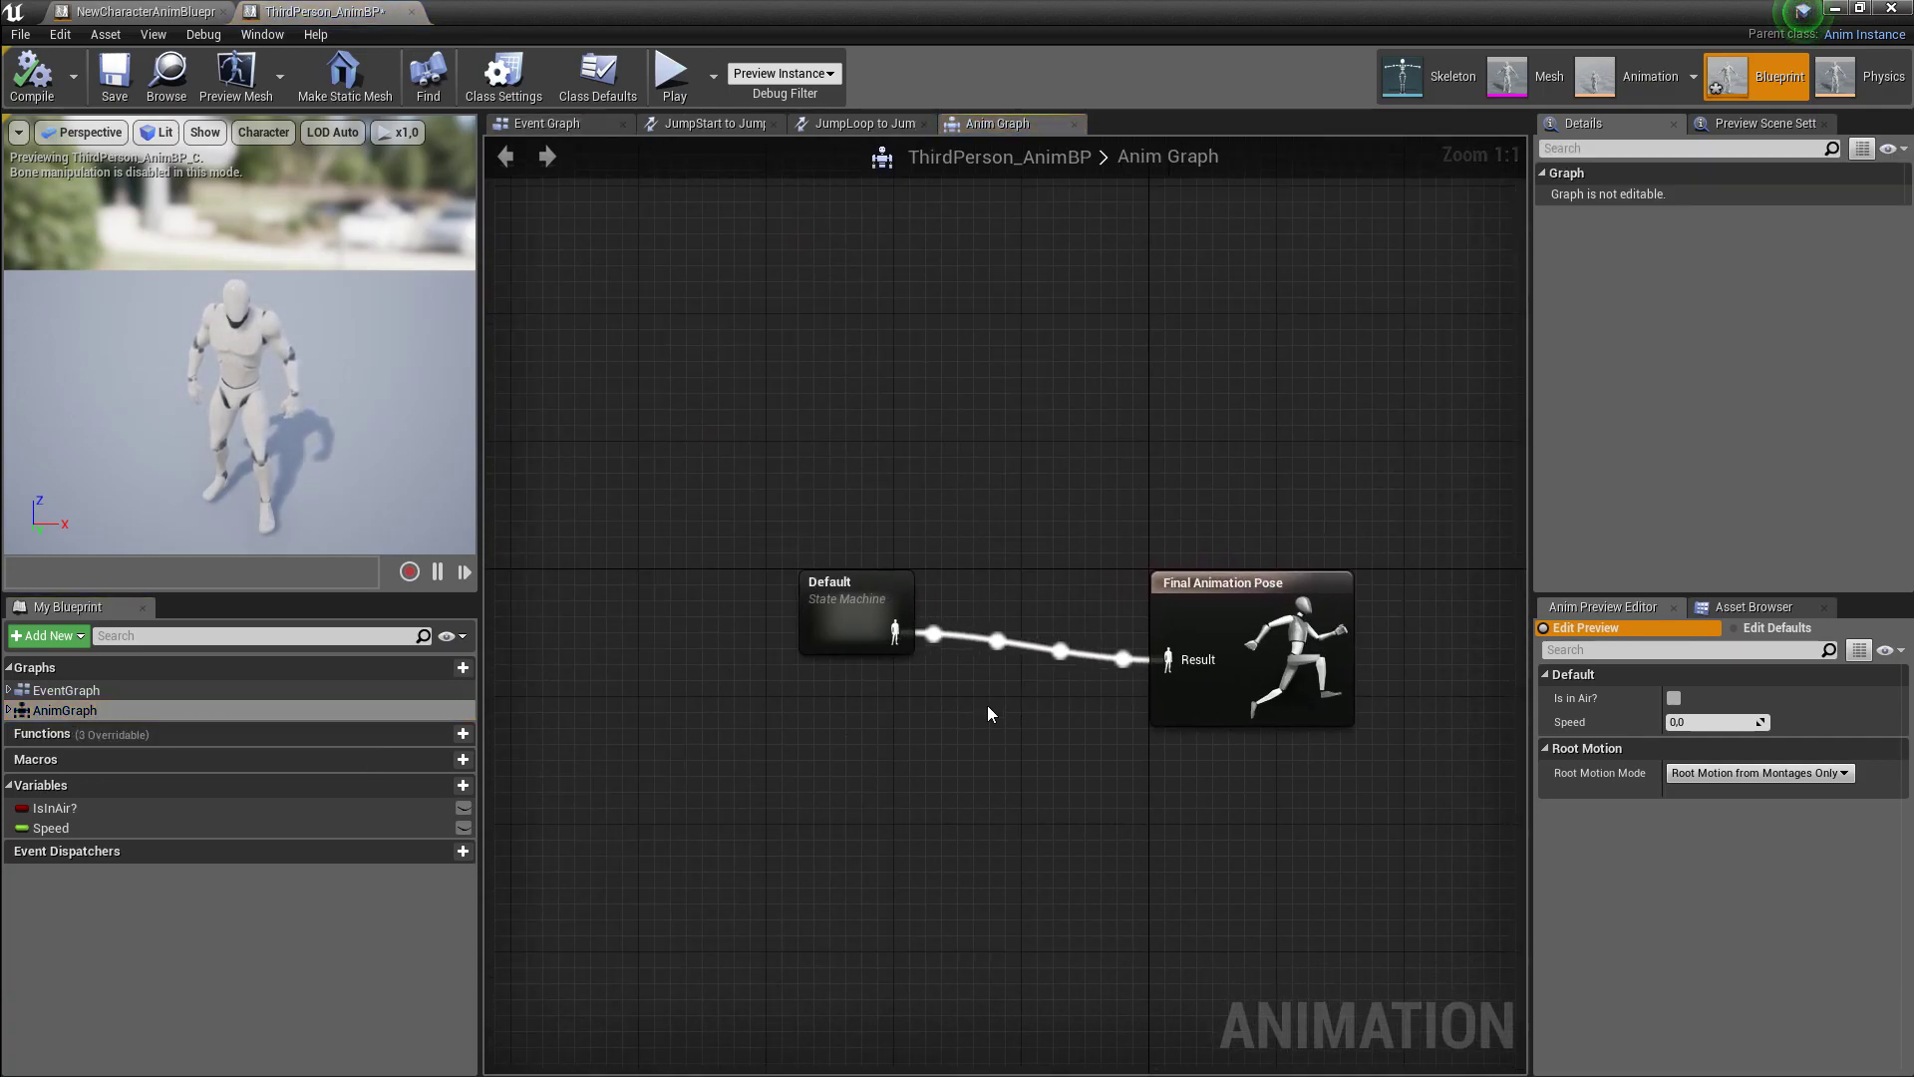
pyautogui.moveTo(769, 510); pyautogui.dragTo(949, 746)
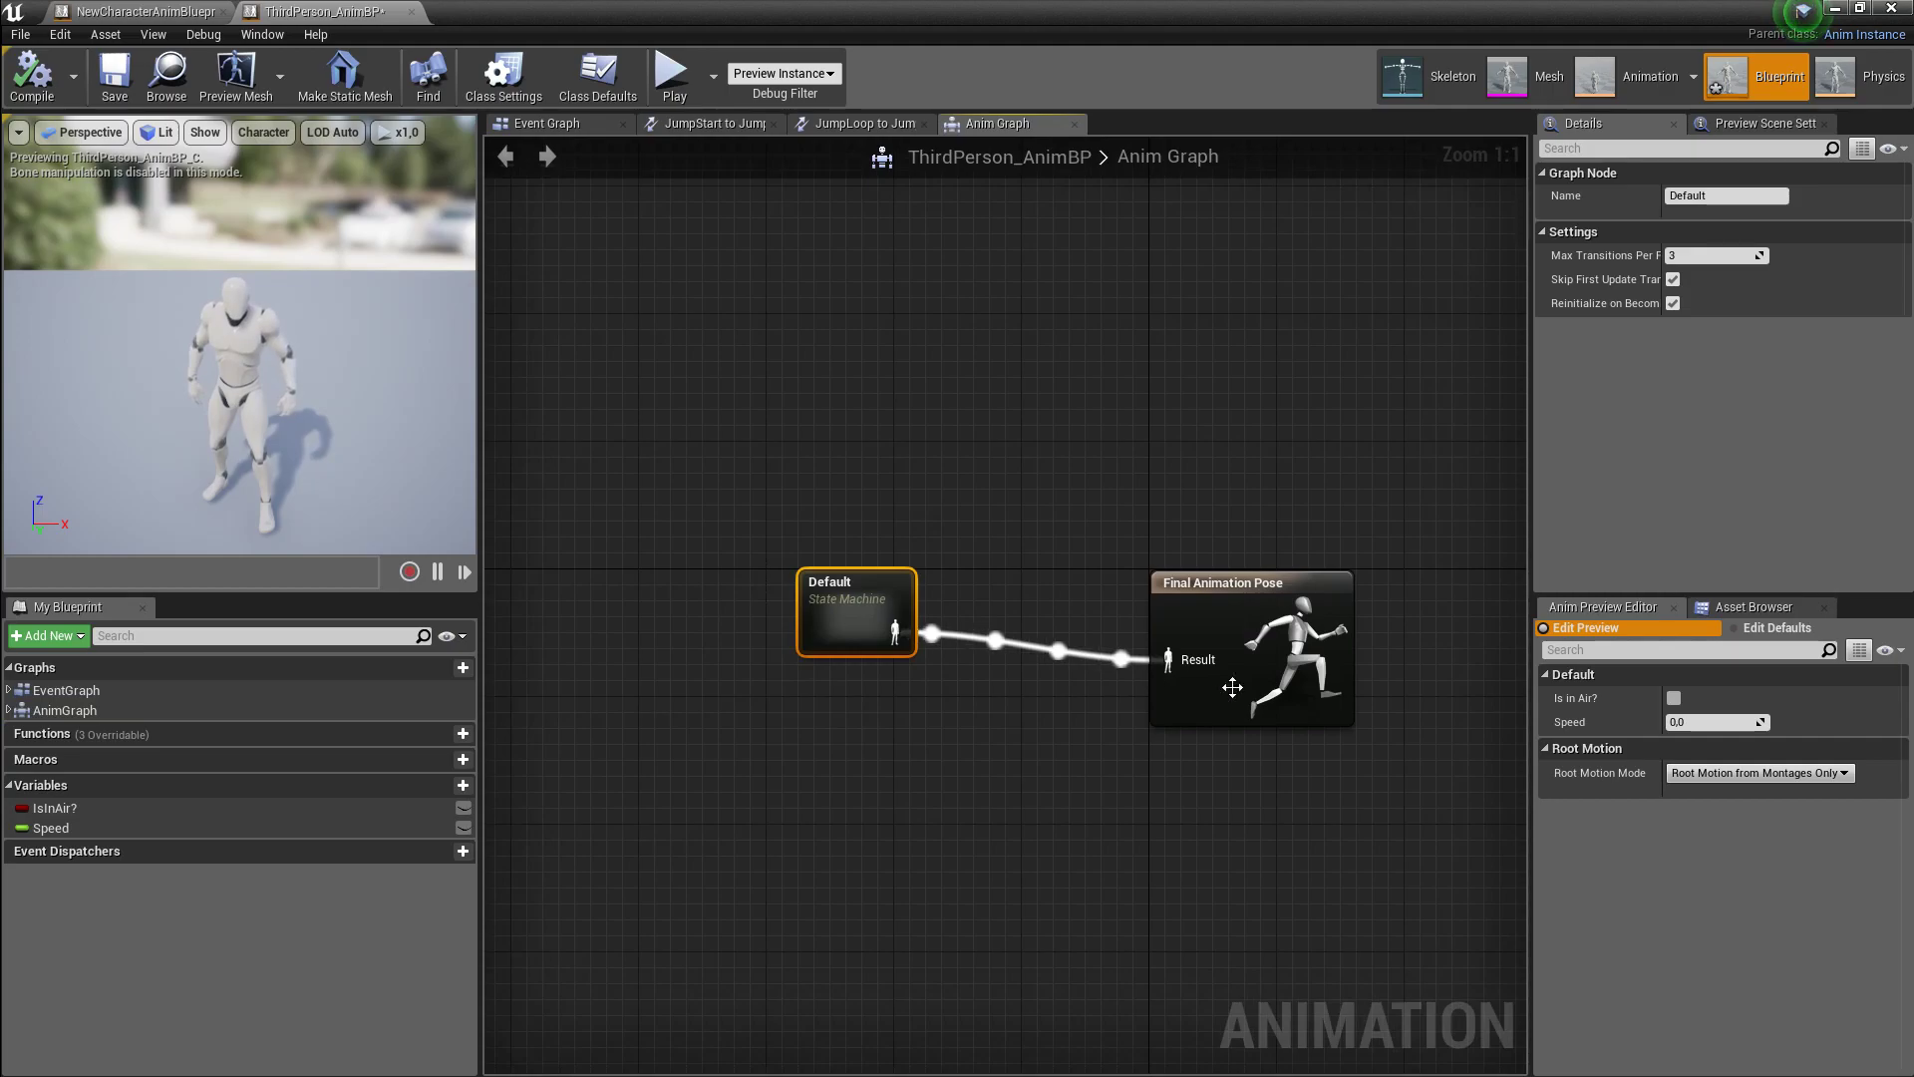
pyautogui.rightClick(848, 623)
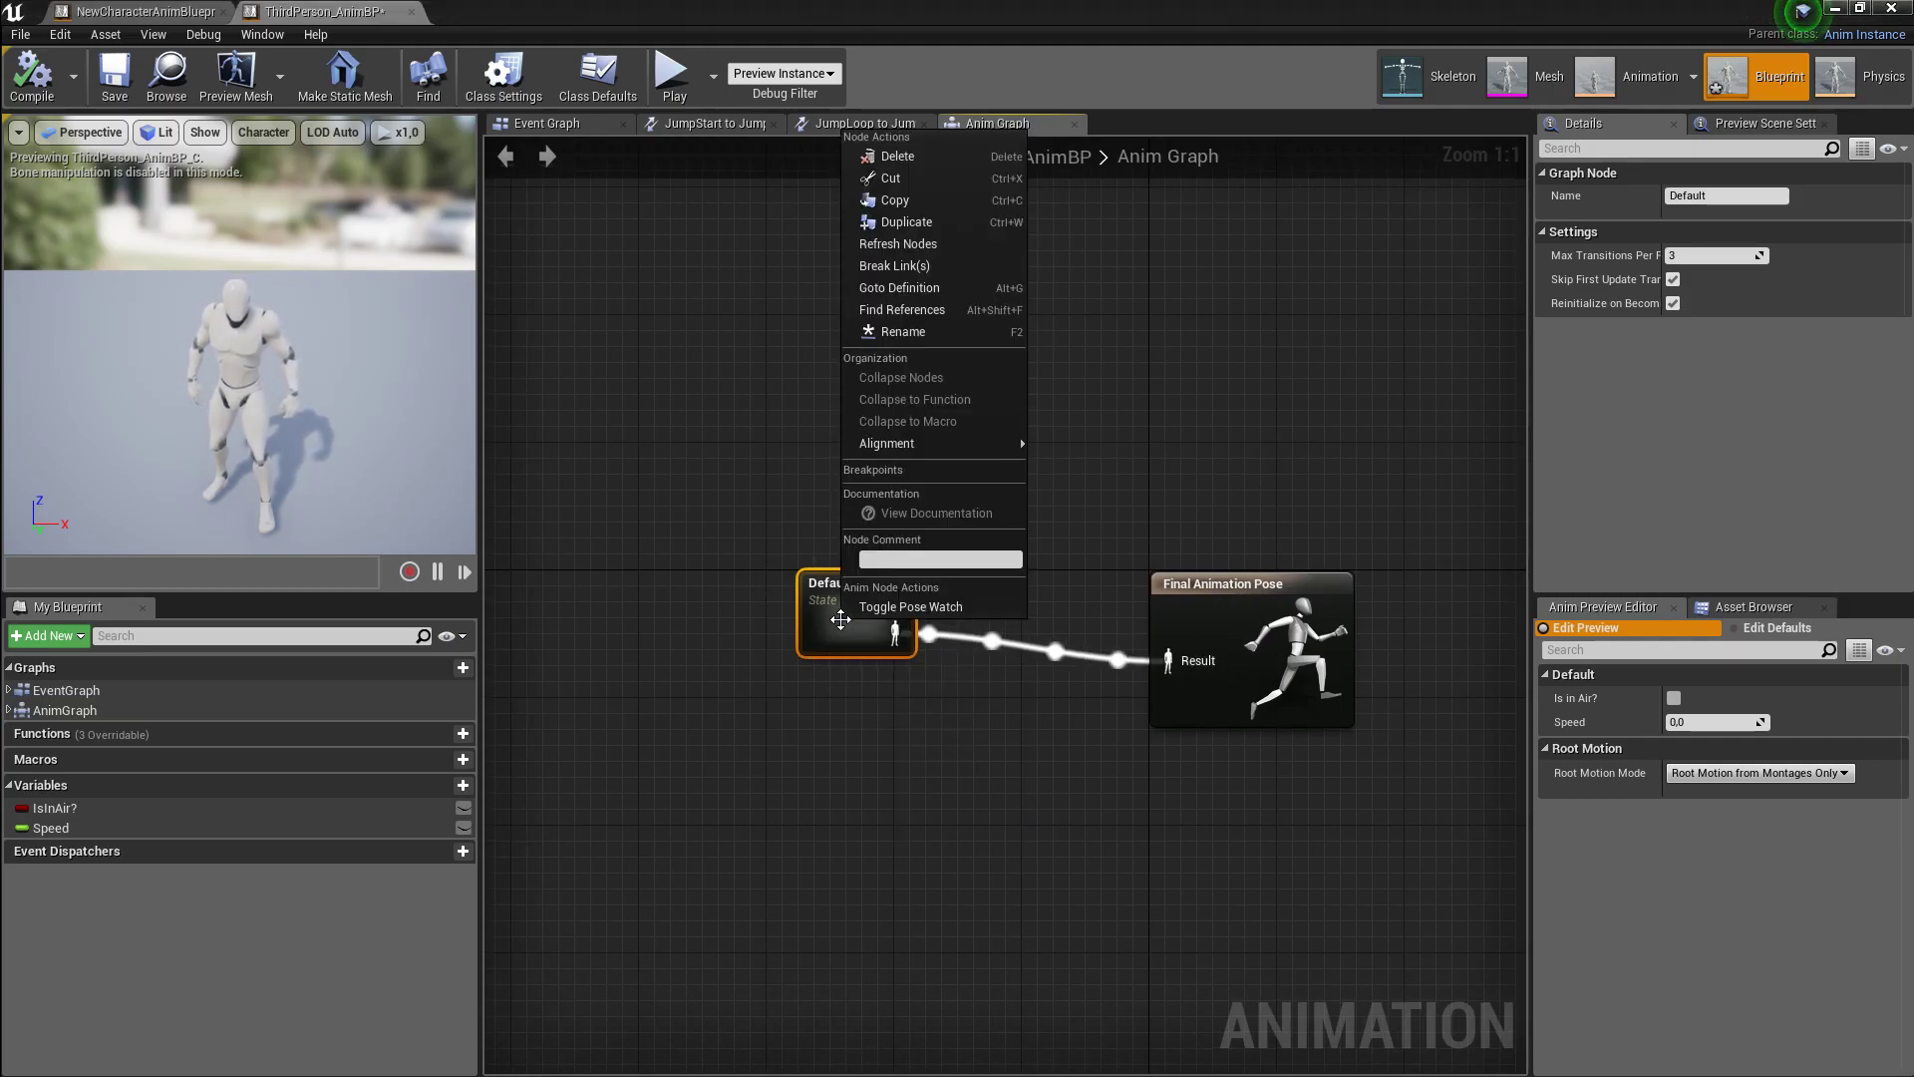
pyautogui.click(898, 205)
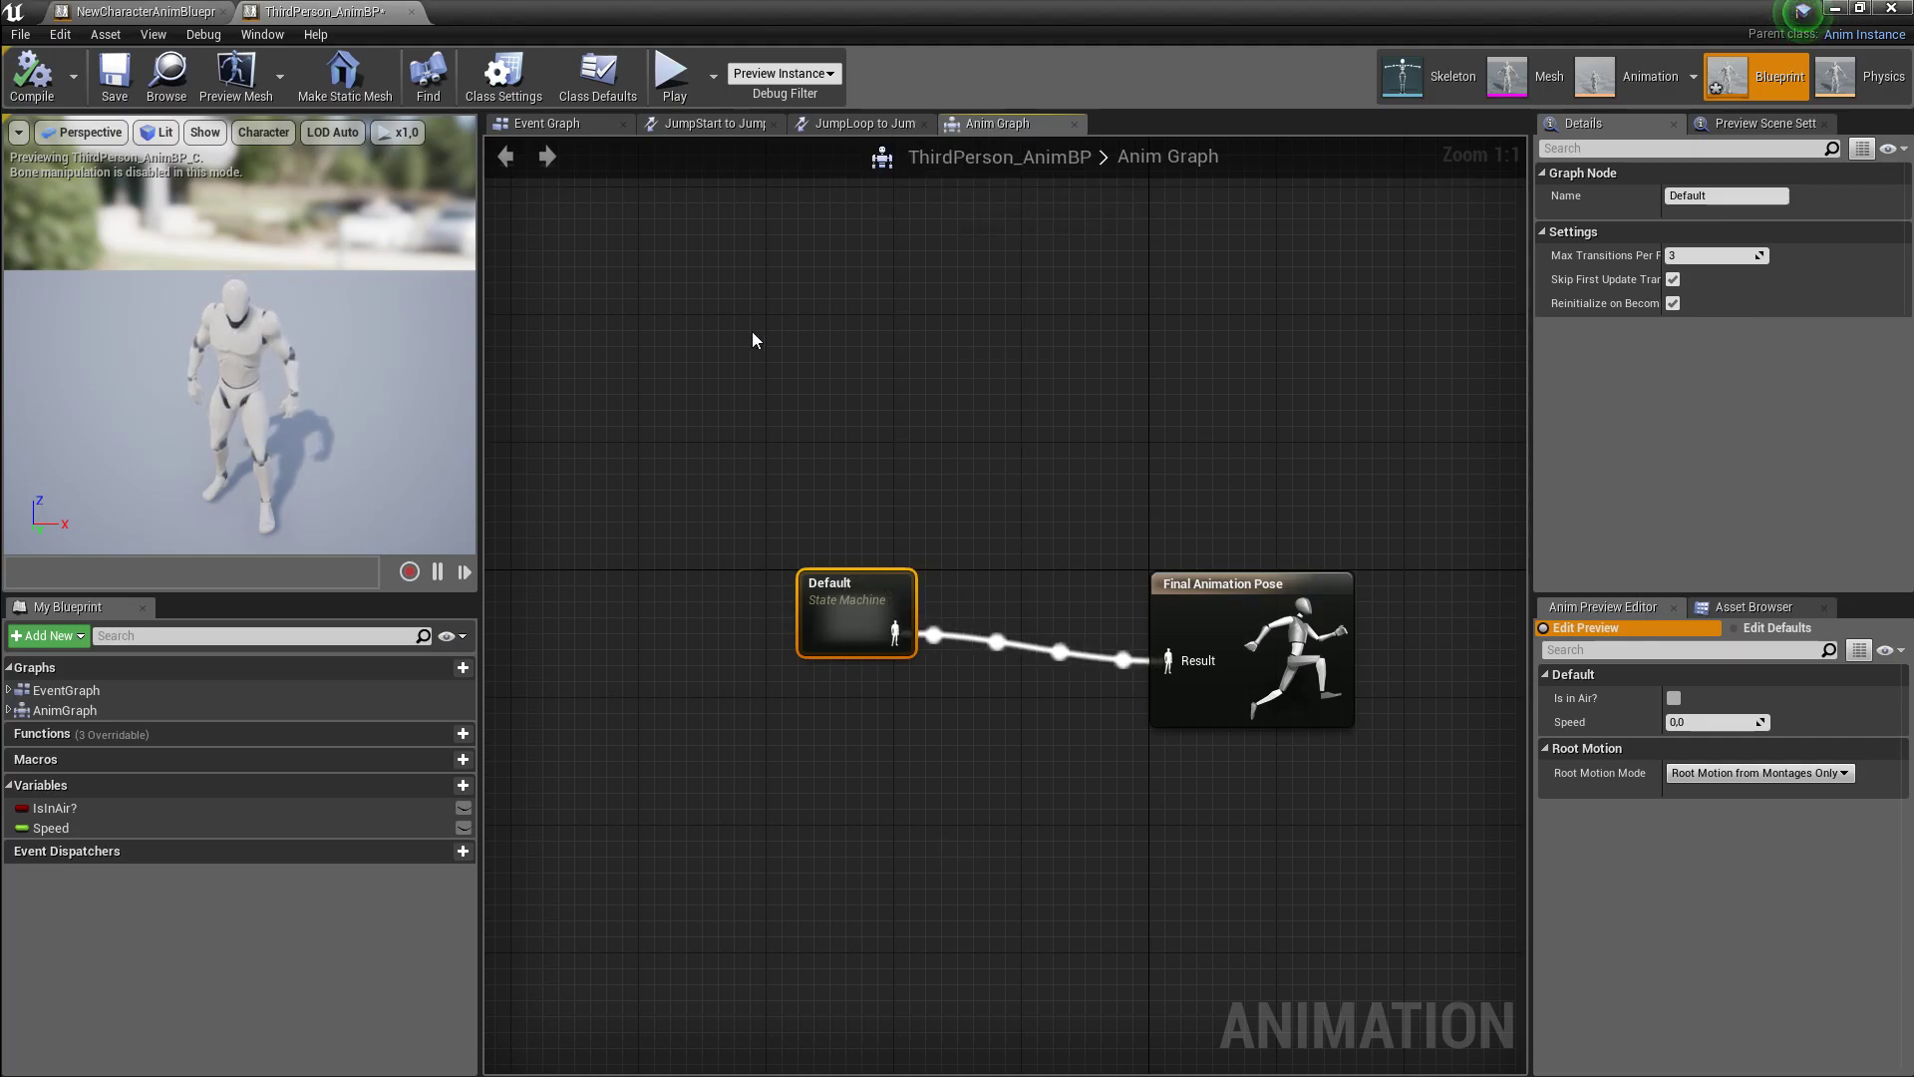
# - Paste the Default state machine beside Final Animation Pose in the Anim Graph of NewCharacterAnimBlueprint
pyautogui.click(149, 11)
pyautogui.moveTo(852, 426)
pyautogui.mouseDown(button='right')
pyautogui.moveTo(936, 444)
pyautogui.moveTo(884, 439)
pyautogui.mouseUp(button='right')
pyautogui.rightClick(839, 477)
pyautogui.click(827, 434)
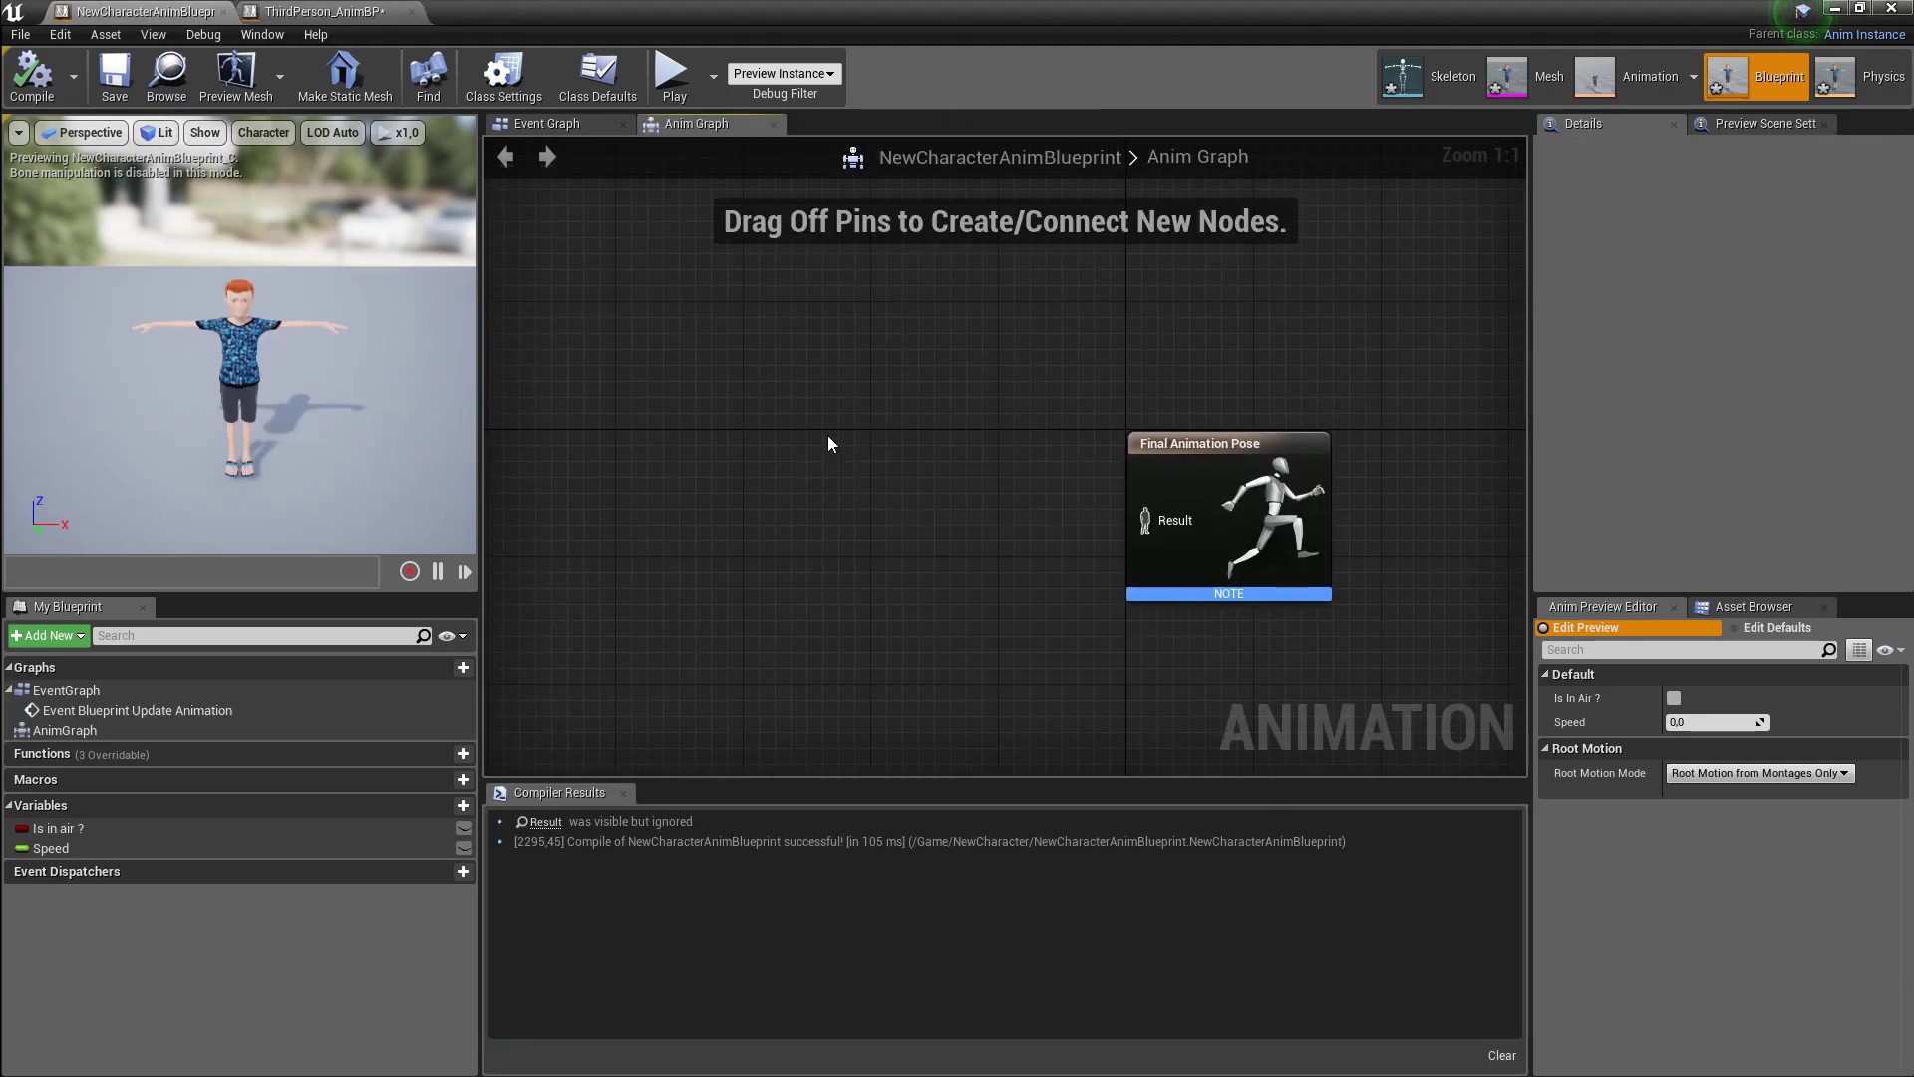
pyautogui.hotkey('ctrl', 'v')
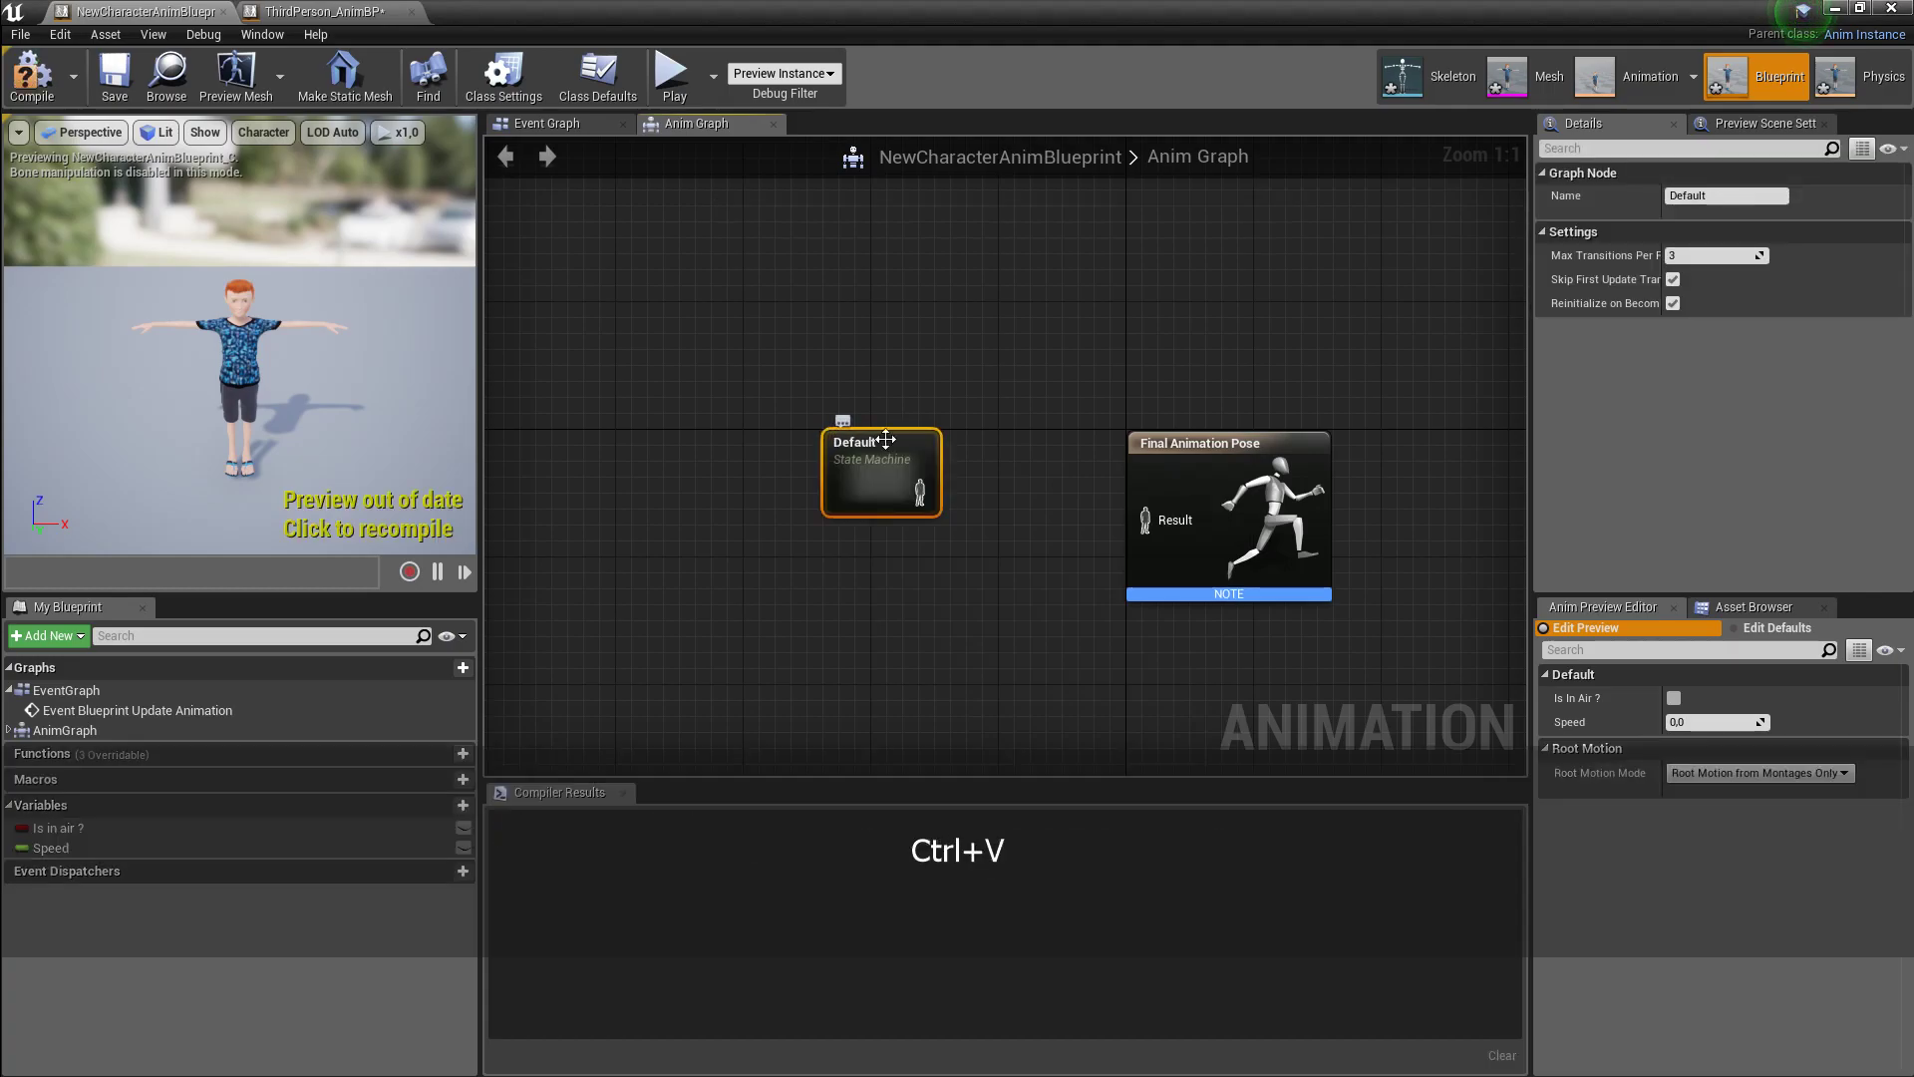
# - Connect the Default state machine's output to the Result of Final Animation Pose, reposition the node and compile the blueprint
pyautogui.moveTo(935, 494); pyautogui.dragTo(1153, 526)
pyautogui.moveTo(931, 440); pyautogui.dragTo(883, 455)
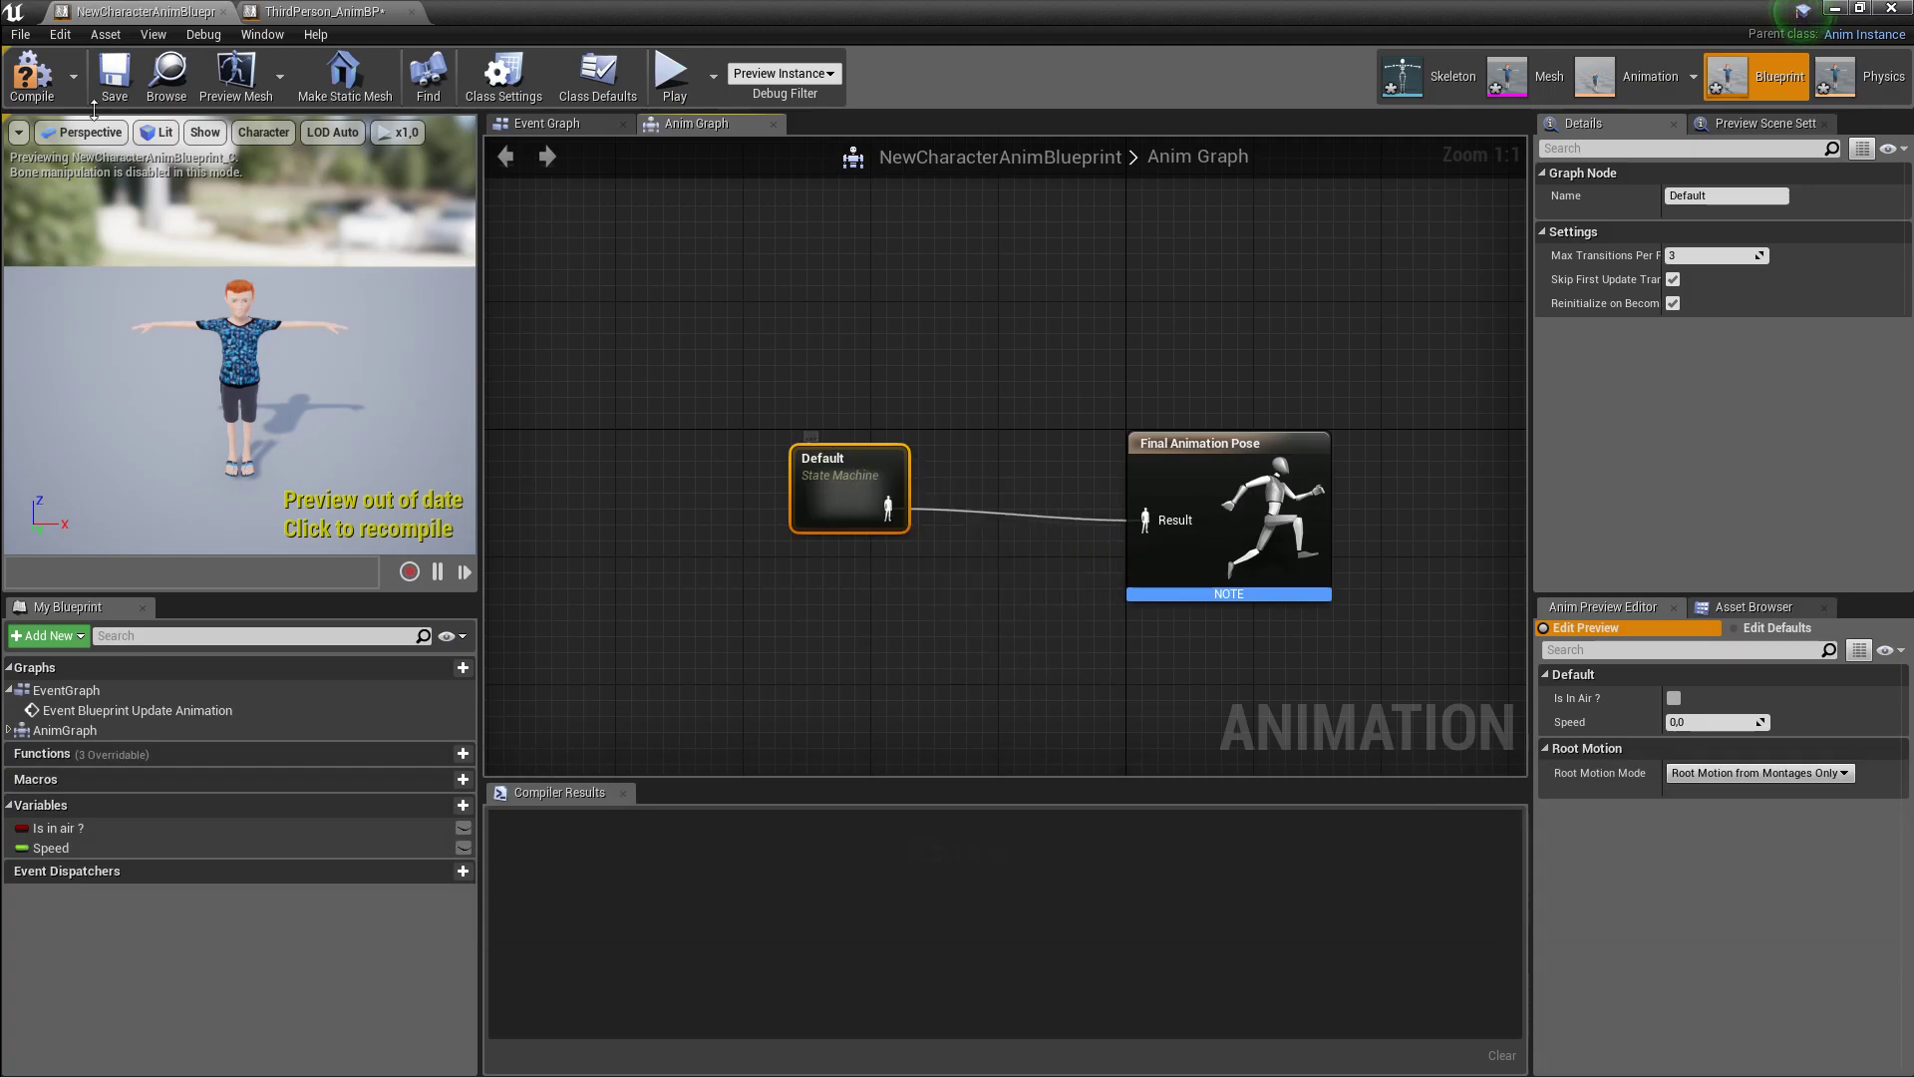
pyautogui.click(30, 75)
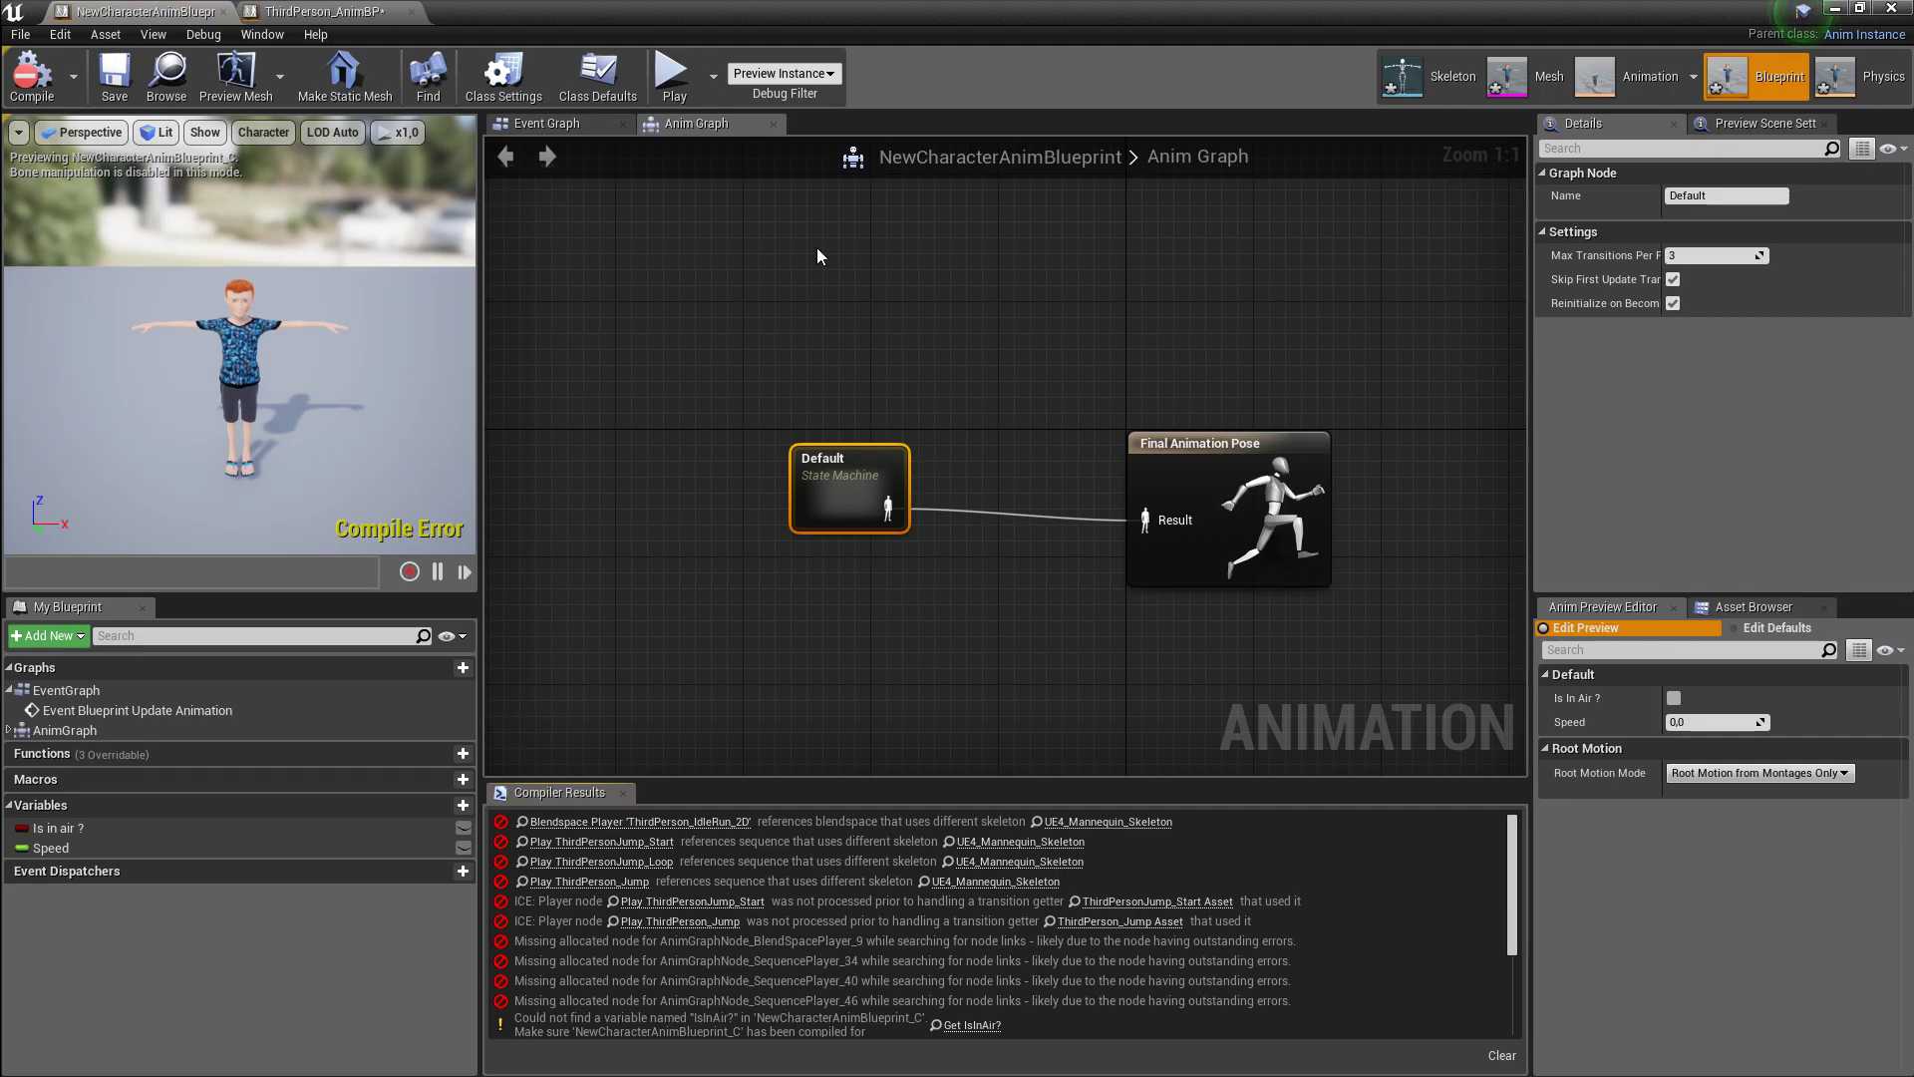
# - Open the erroring ThirdPerson_IdleRun_2D player in the Idle/Run state and set its blend space to NewCharacterBlendSpace1D
pyautogui.moveTo(842, 781)
pyautogui.mouseDown()
pyautogui.moveTo(842, 557)
pyautogui.moveTo(842, 754)
pyautogui.mouseUp()
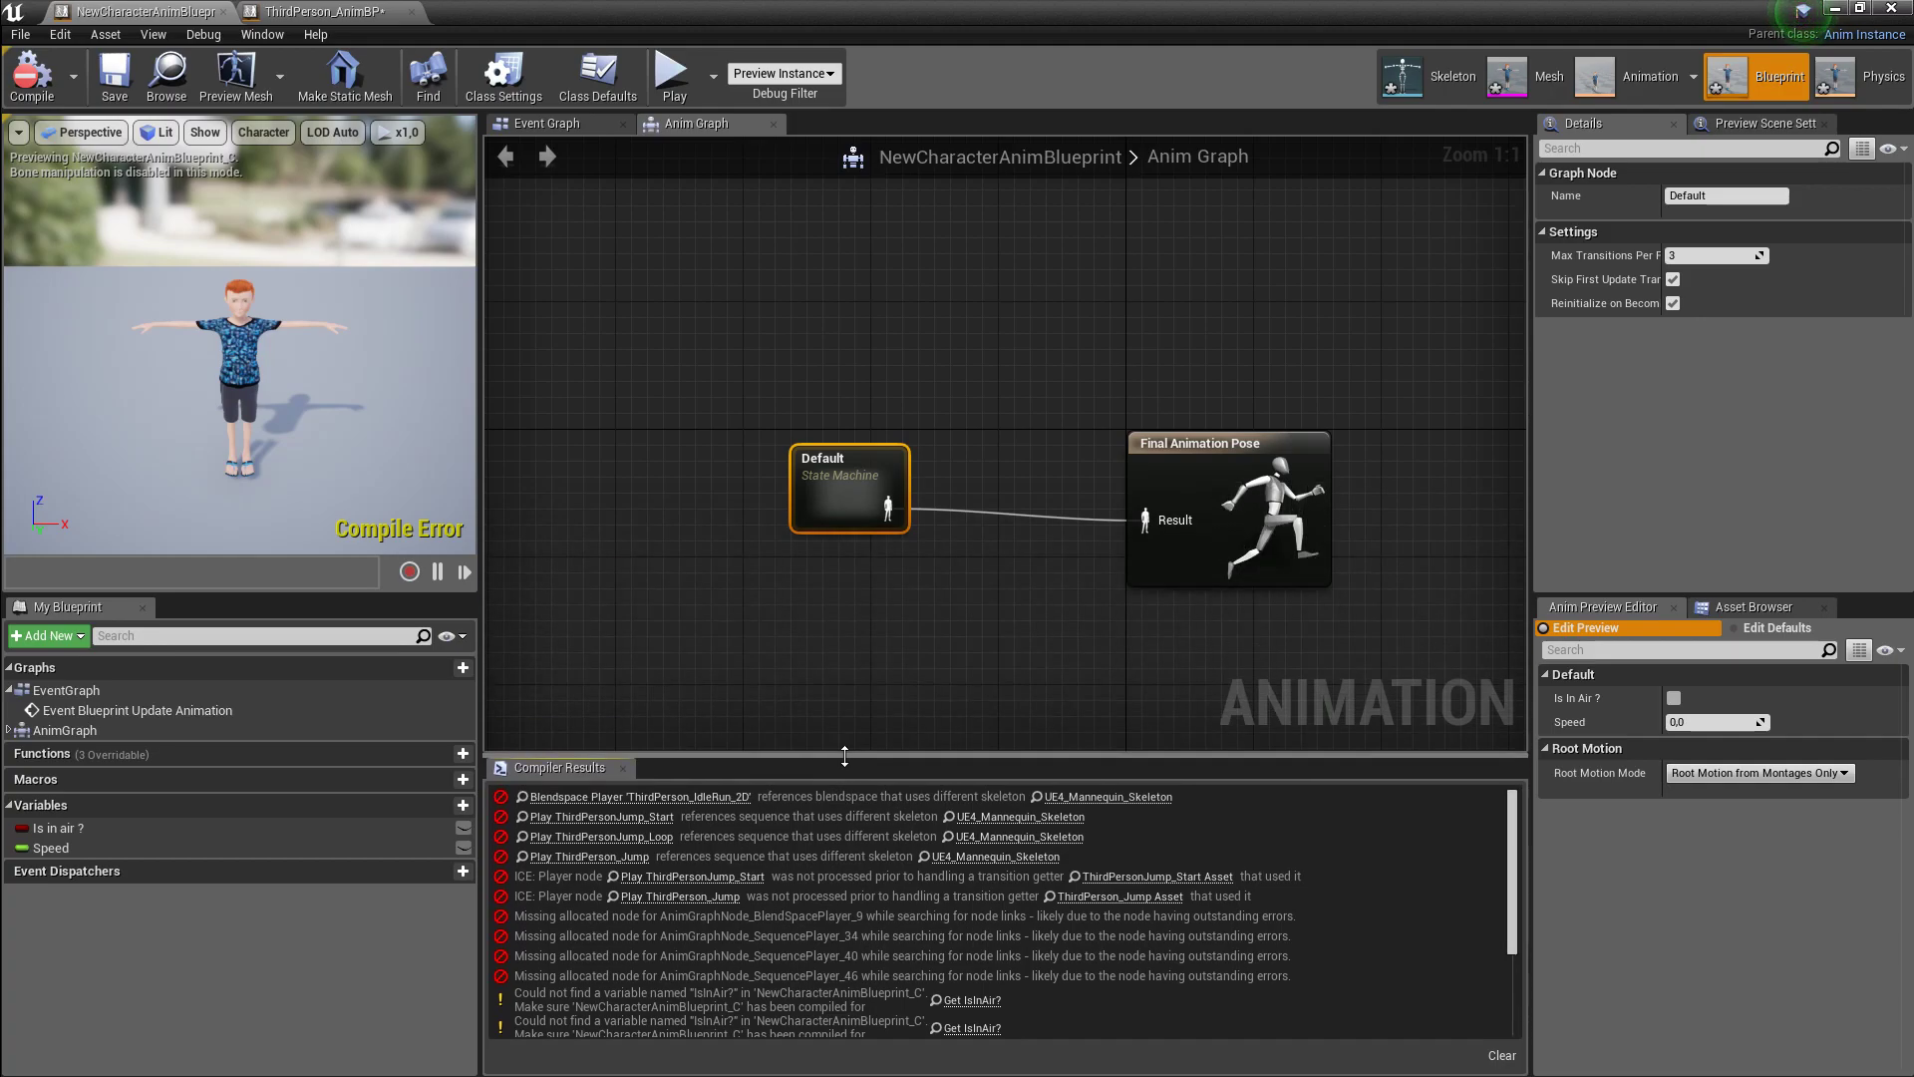
pyautogui.click(666, 798)
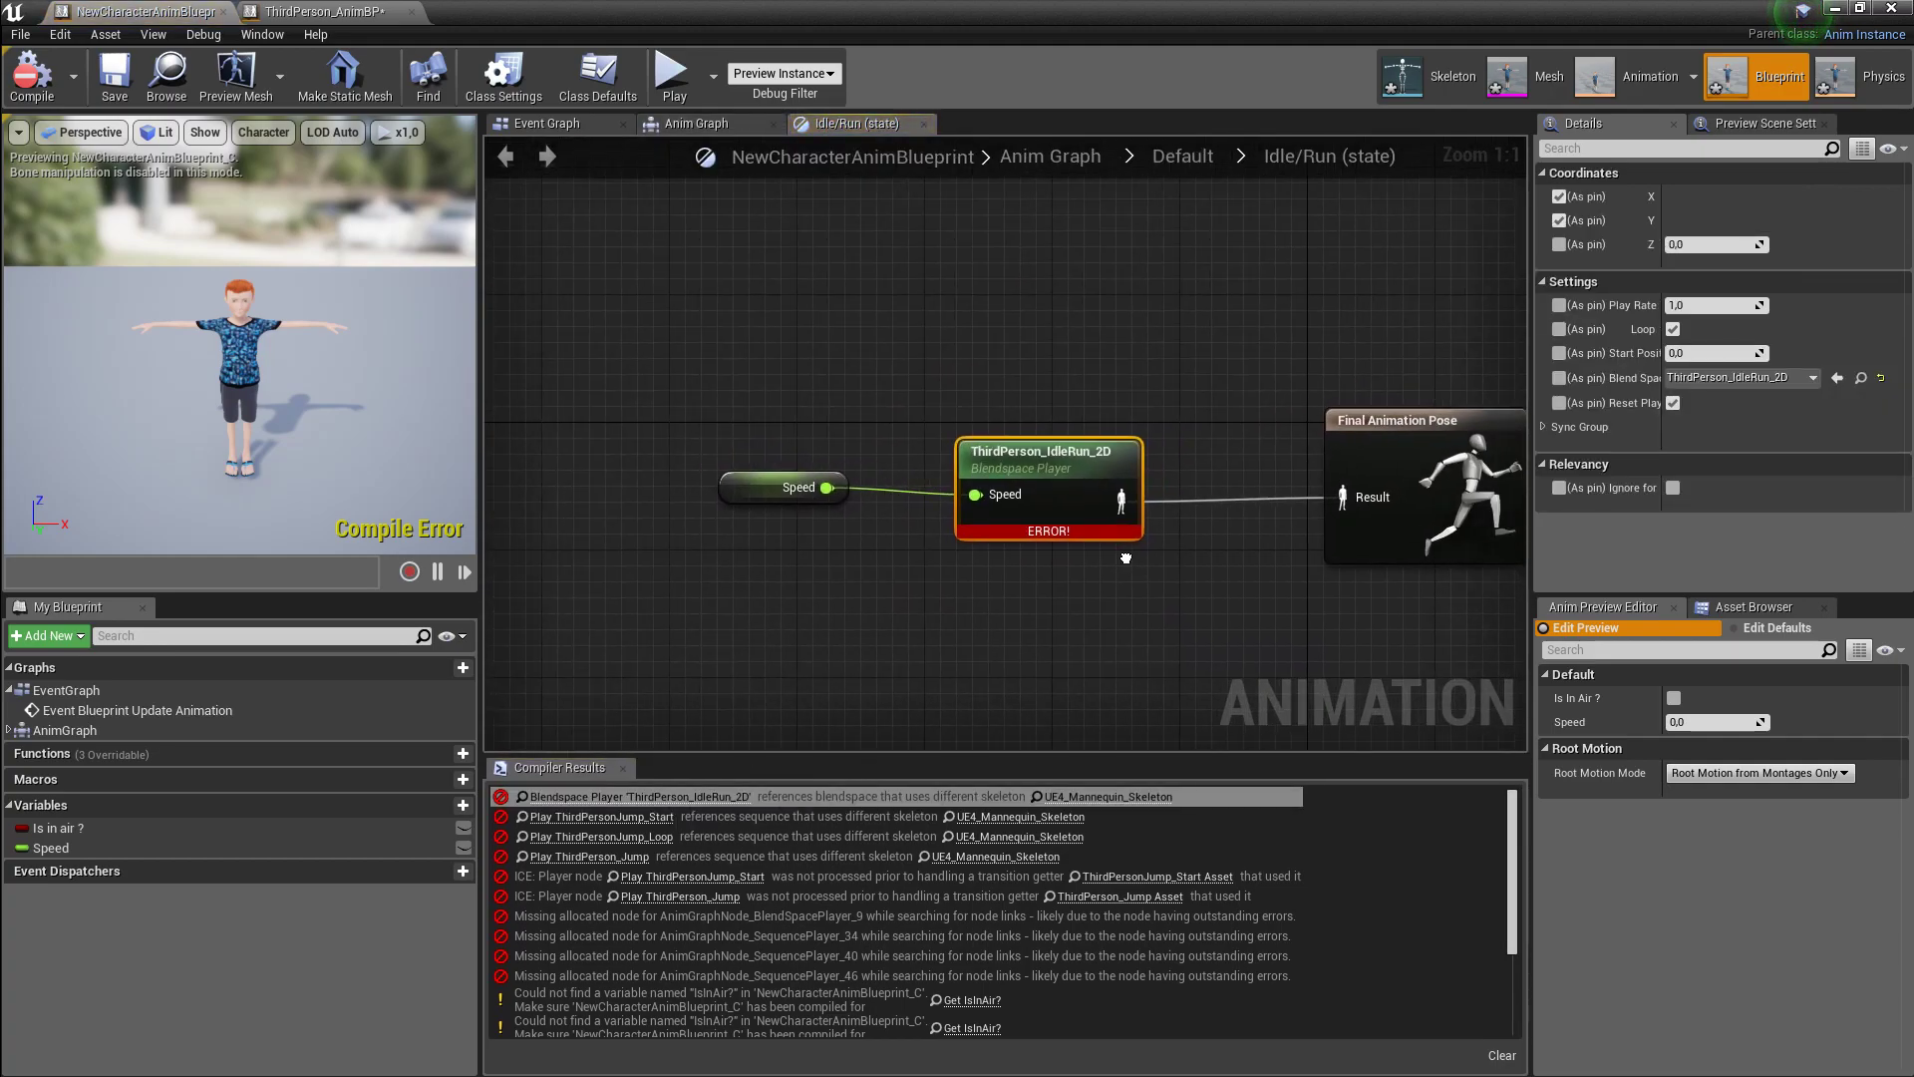
pyautogui.moveTo(1055, 565); pyautogui.dragTo(1030, 577, button='right')
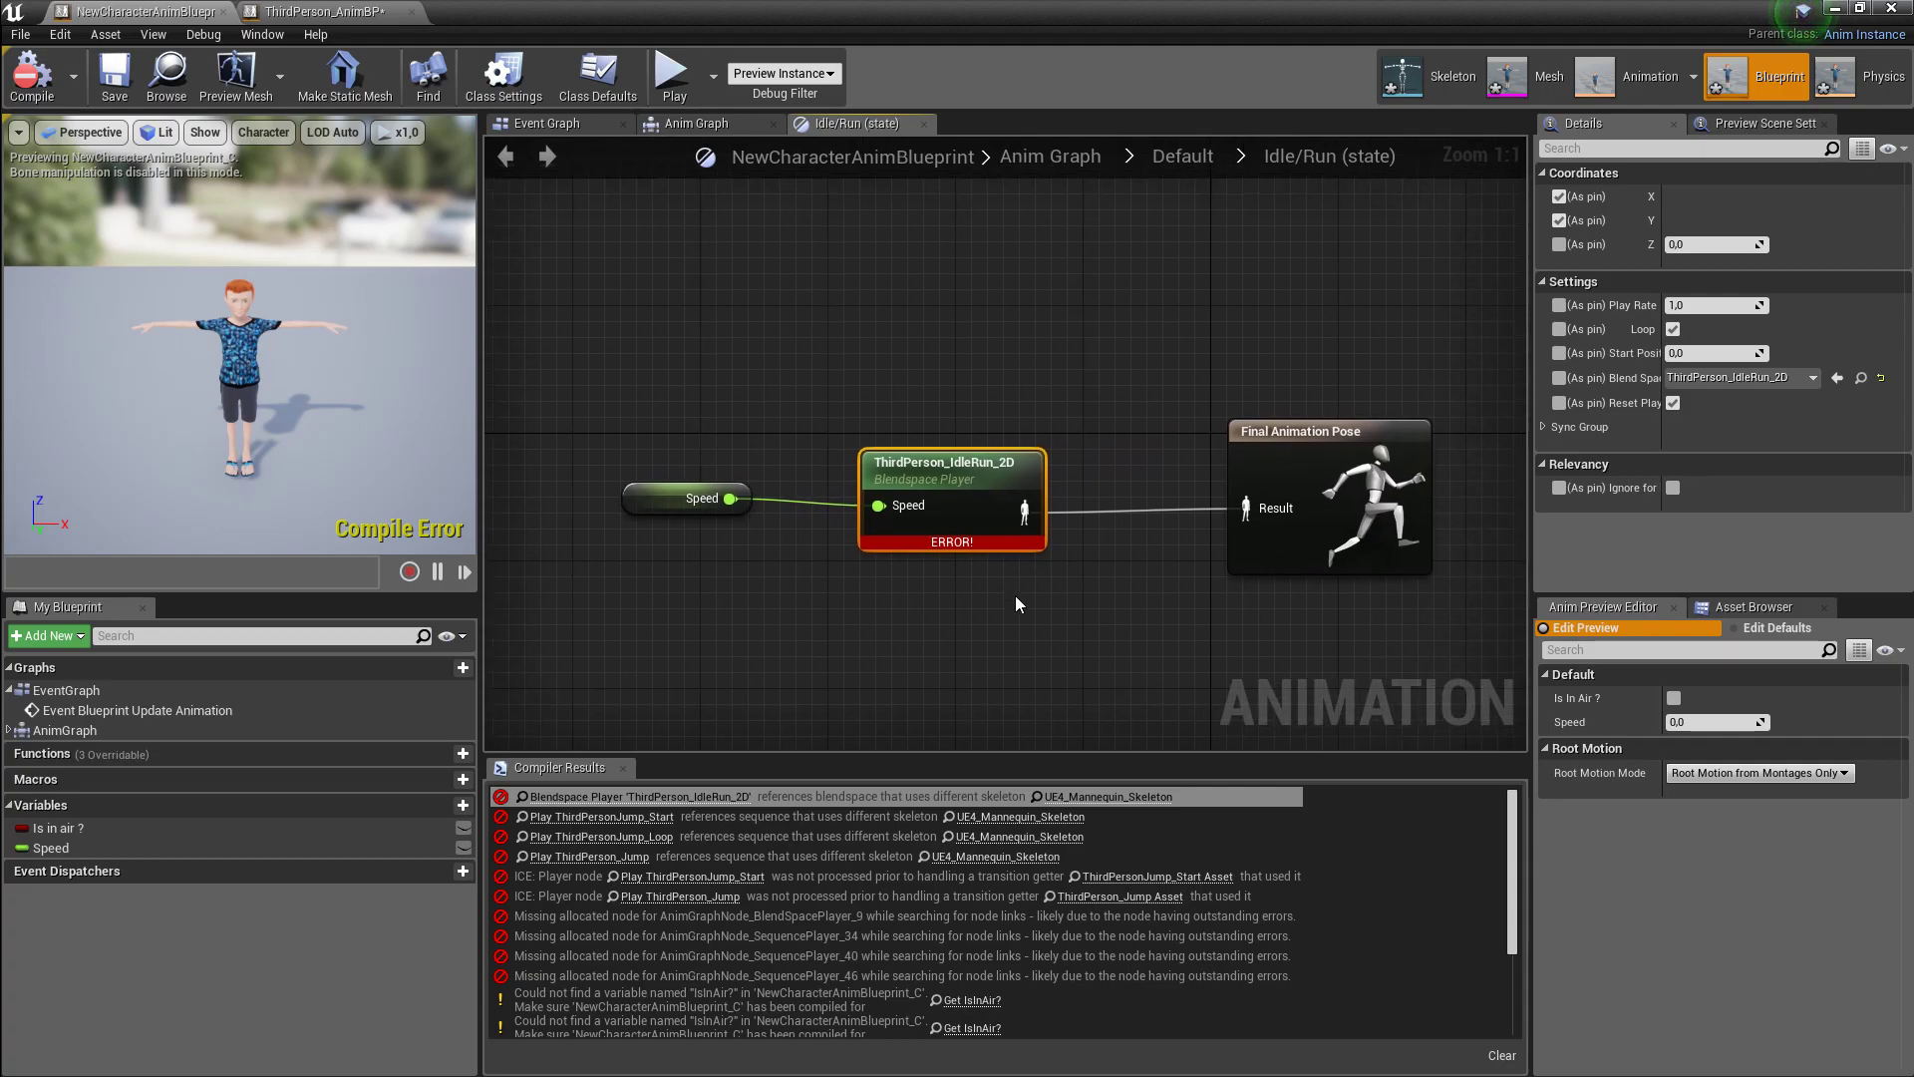
pyautogui.moveTo(913, 474)
pyautogui.mouseDown()
pyautogui.moveTo(913, 457)
pyautogui.moveTo(913, 474)
pyautogui.mouseUp()
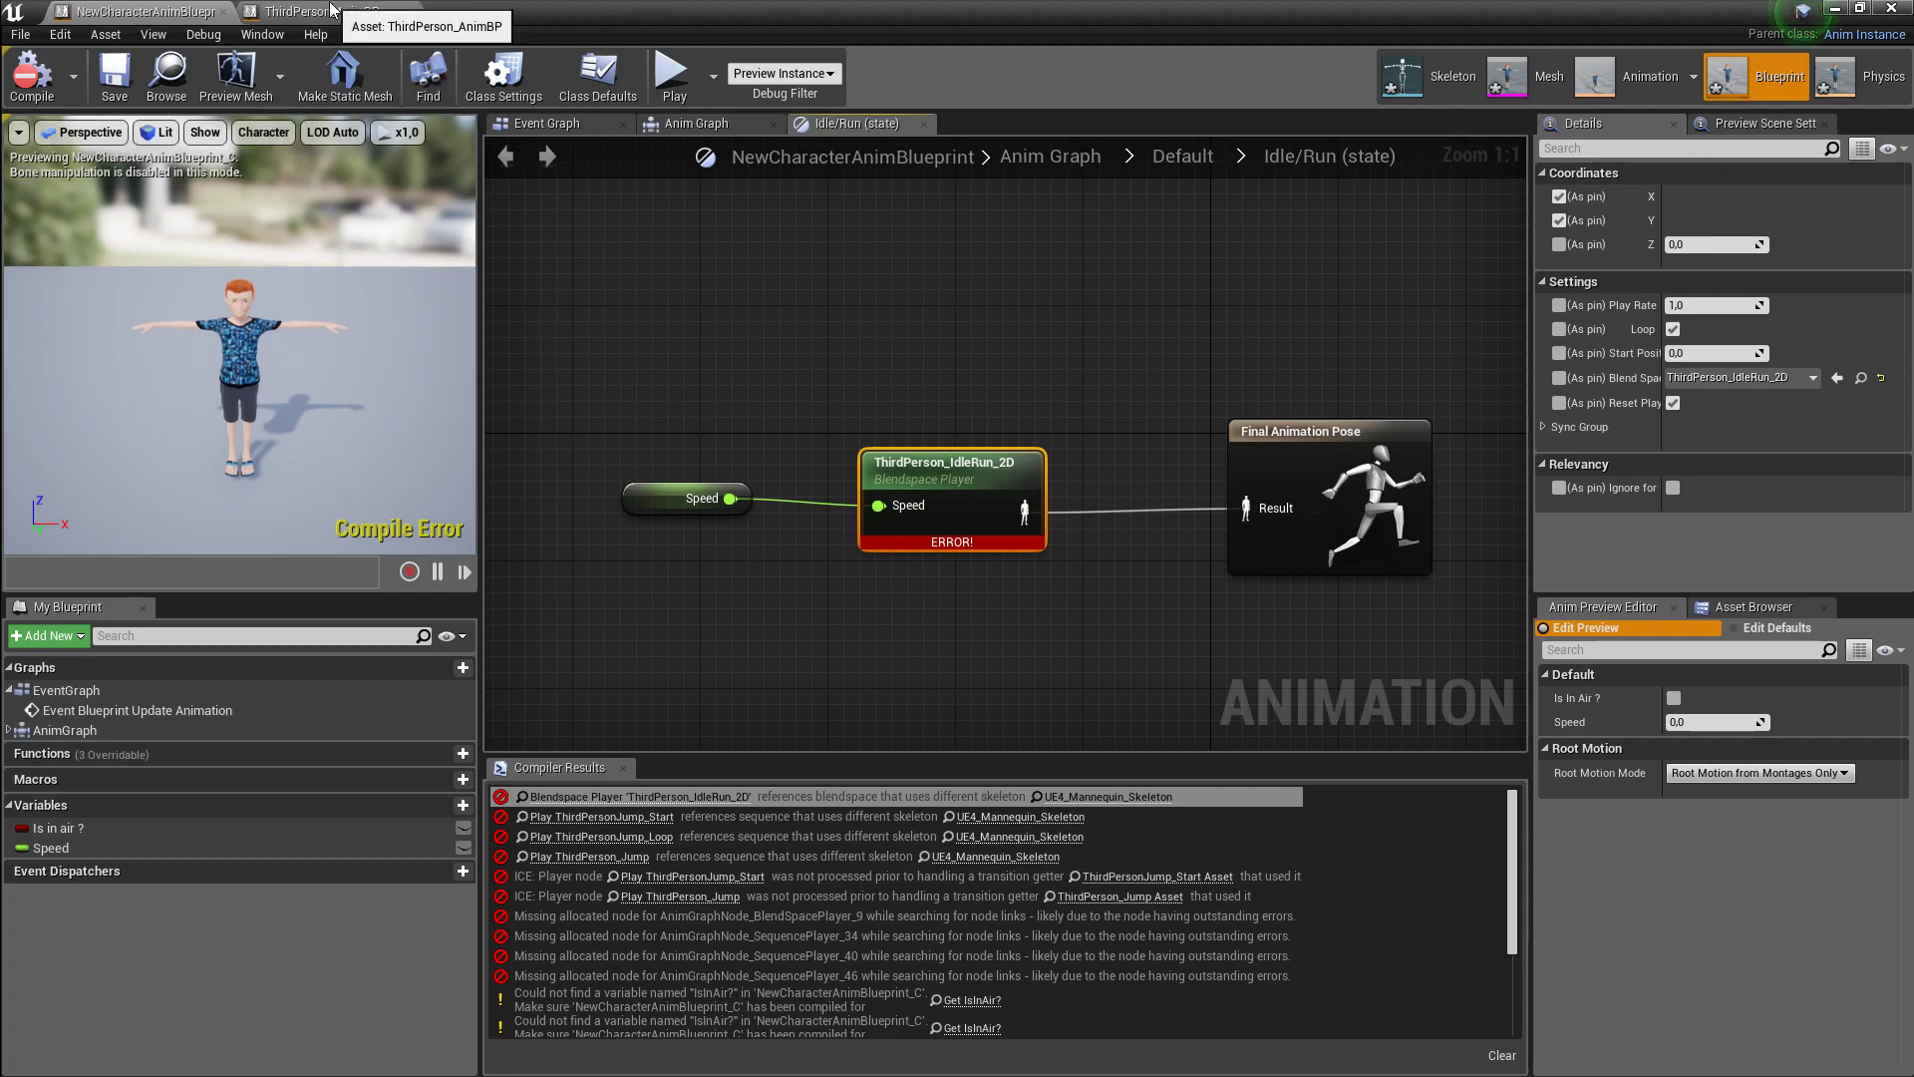
pyautogui.click(1768, 380)
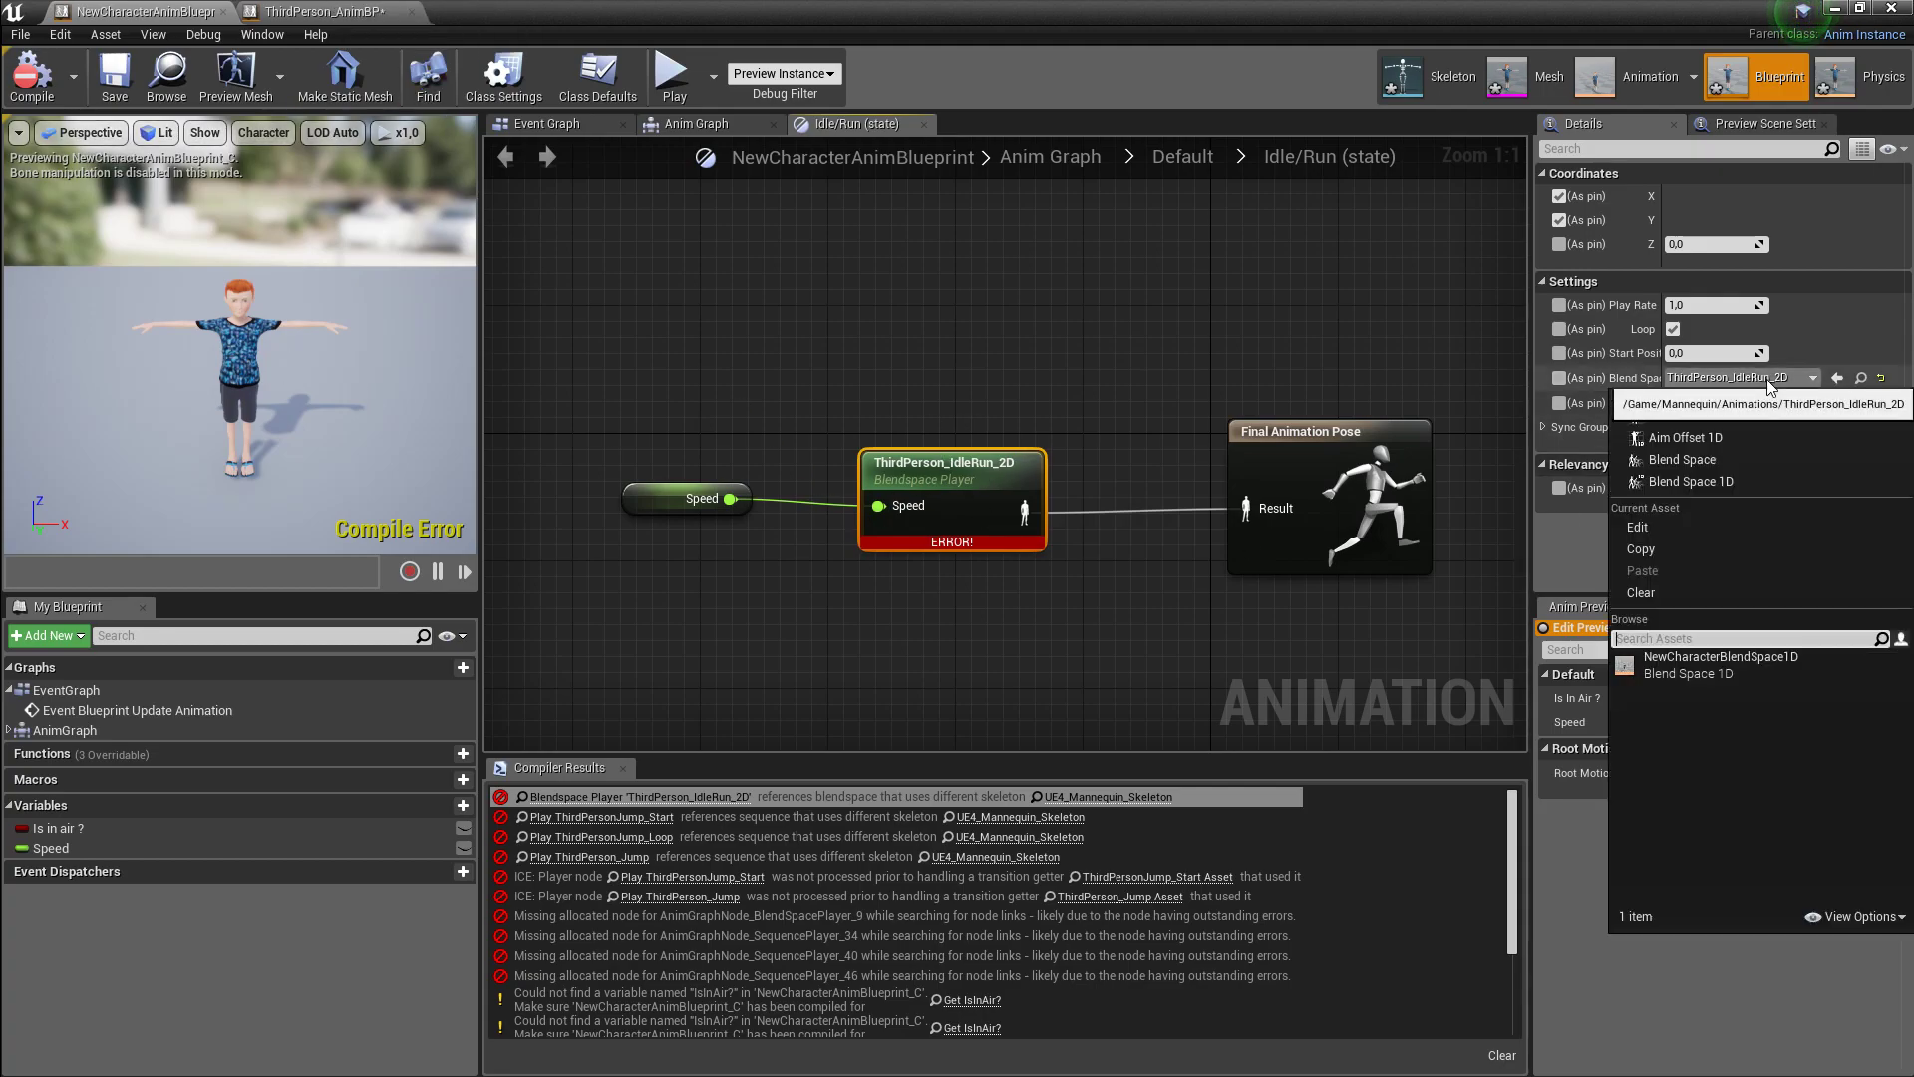
pyautogui.click(1679, 666)
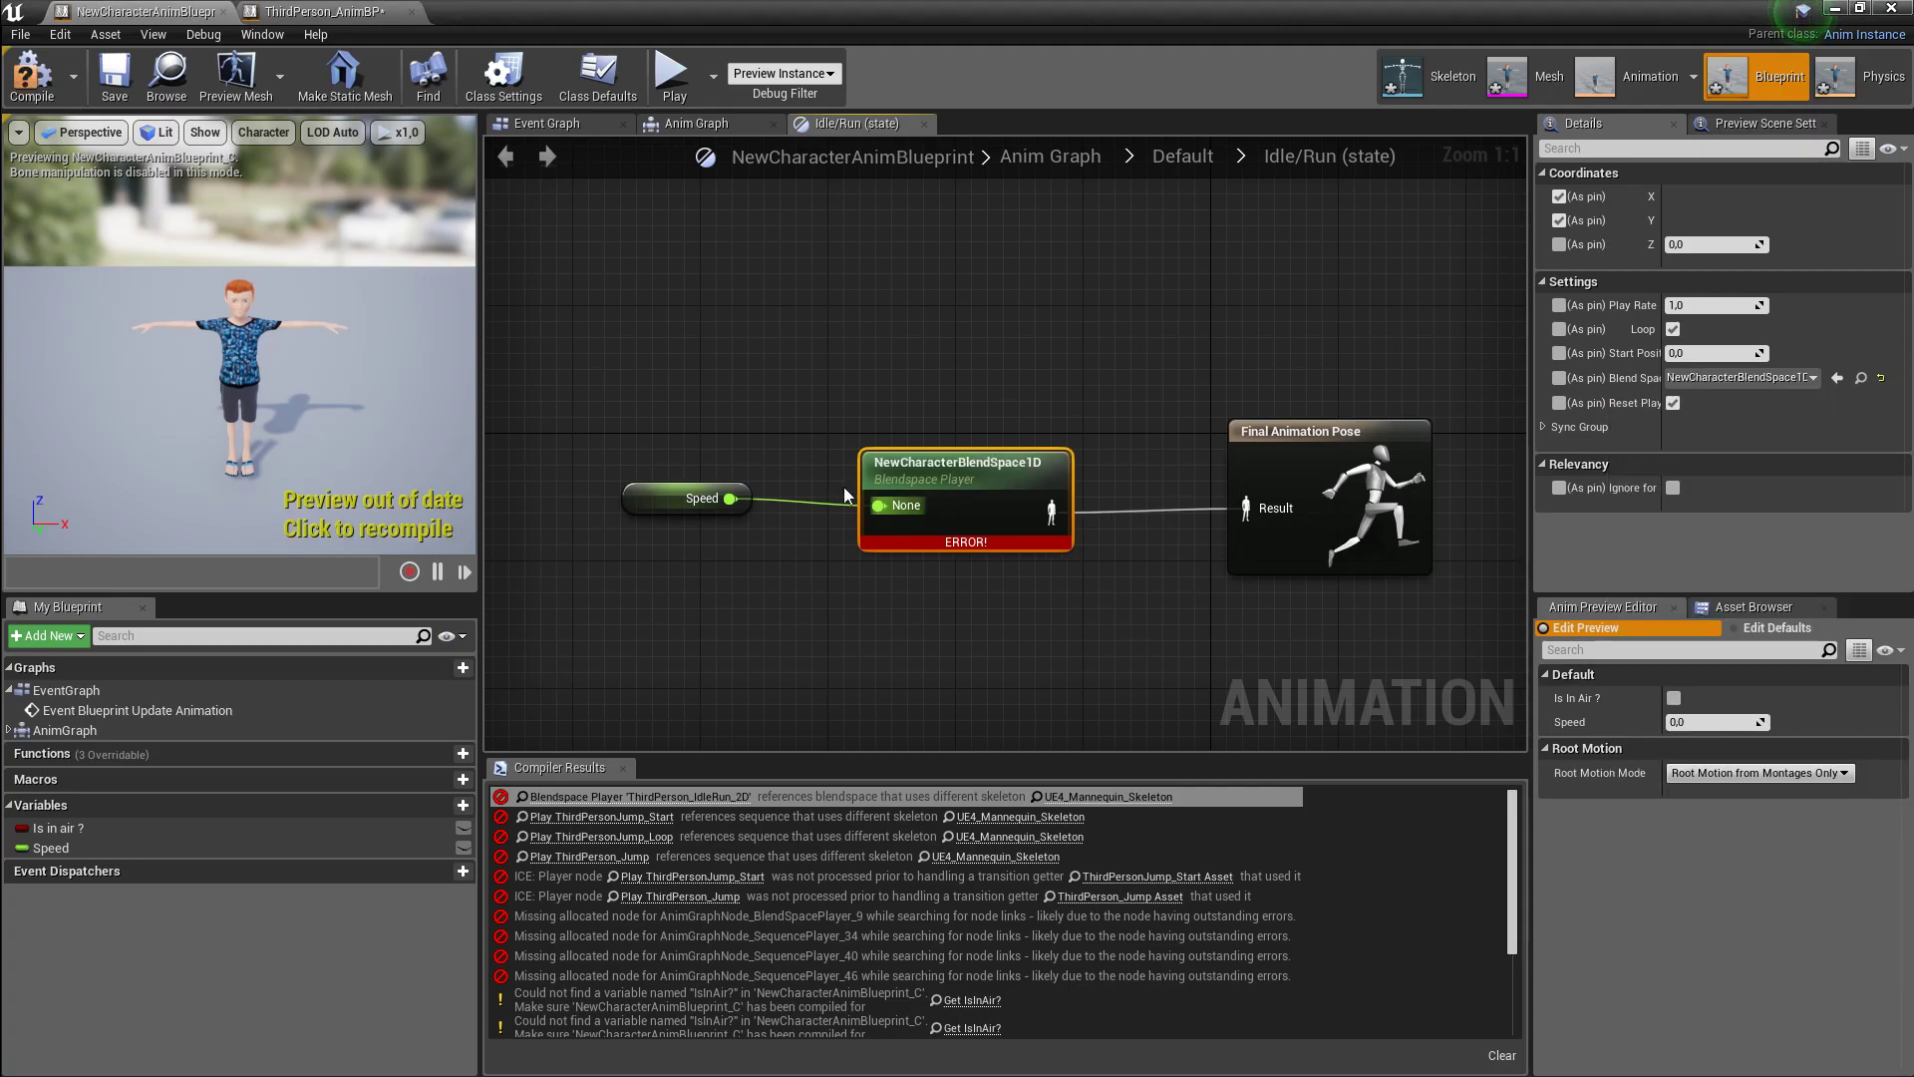
# - Replace the Speed getter feeding NewCharacterBlendSpace1D with one from this blueprint's Speed variable, delete the old getter and compile
pyautogui.moveTo(634, 506); pyautogui.dragTo(636, 490)
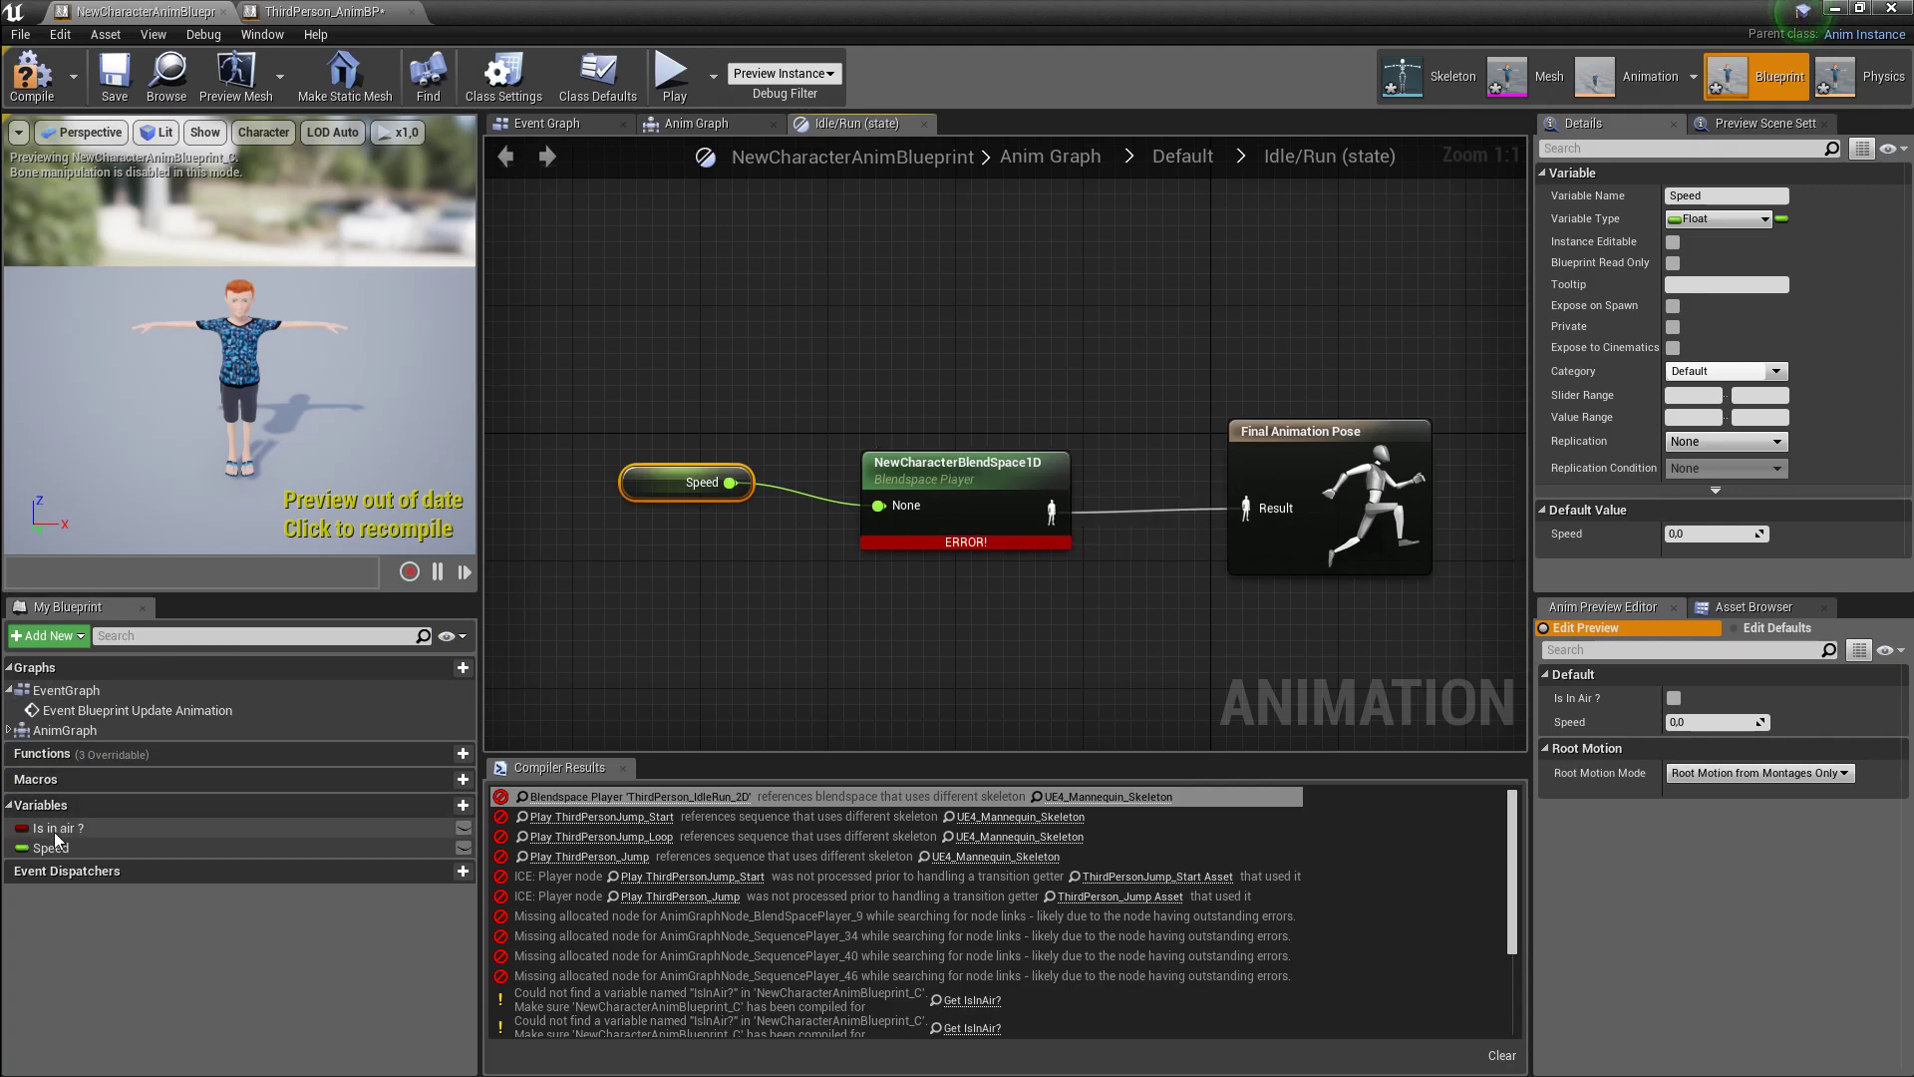
pyautogui.moveTo(51, 849); pyautogui.dragTo(876, 505)
pyautogui.click(679, 406)
pyautogui.click(668, 484)
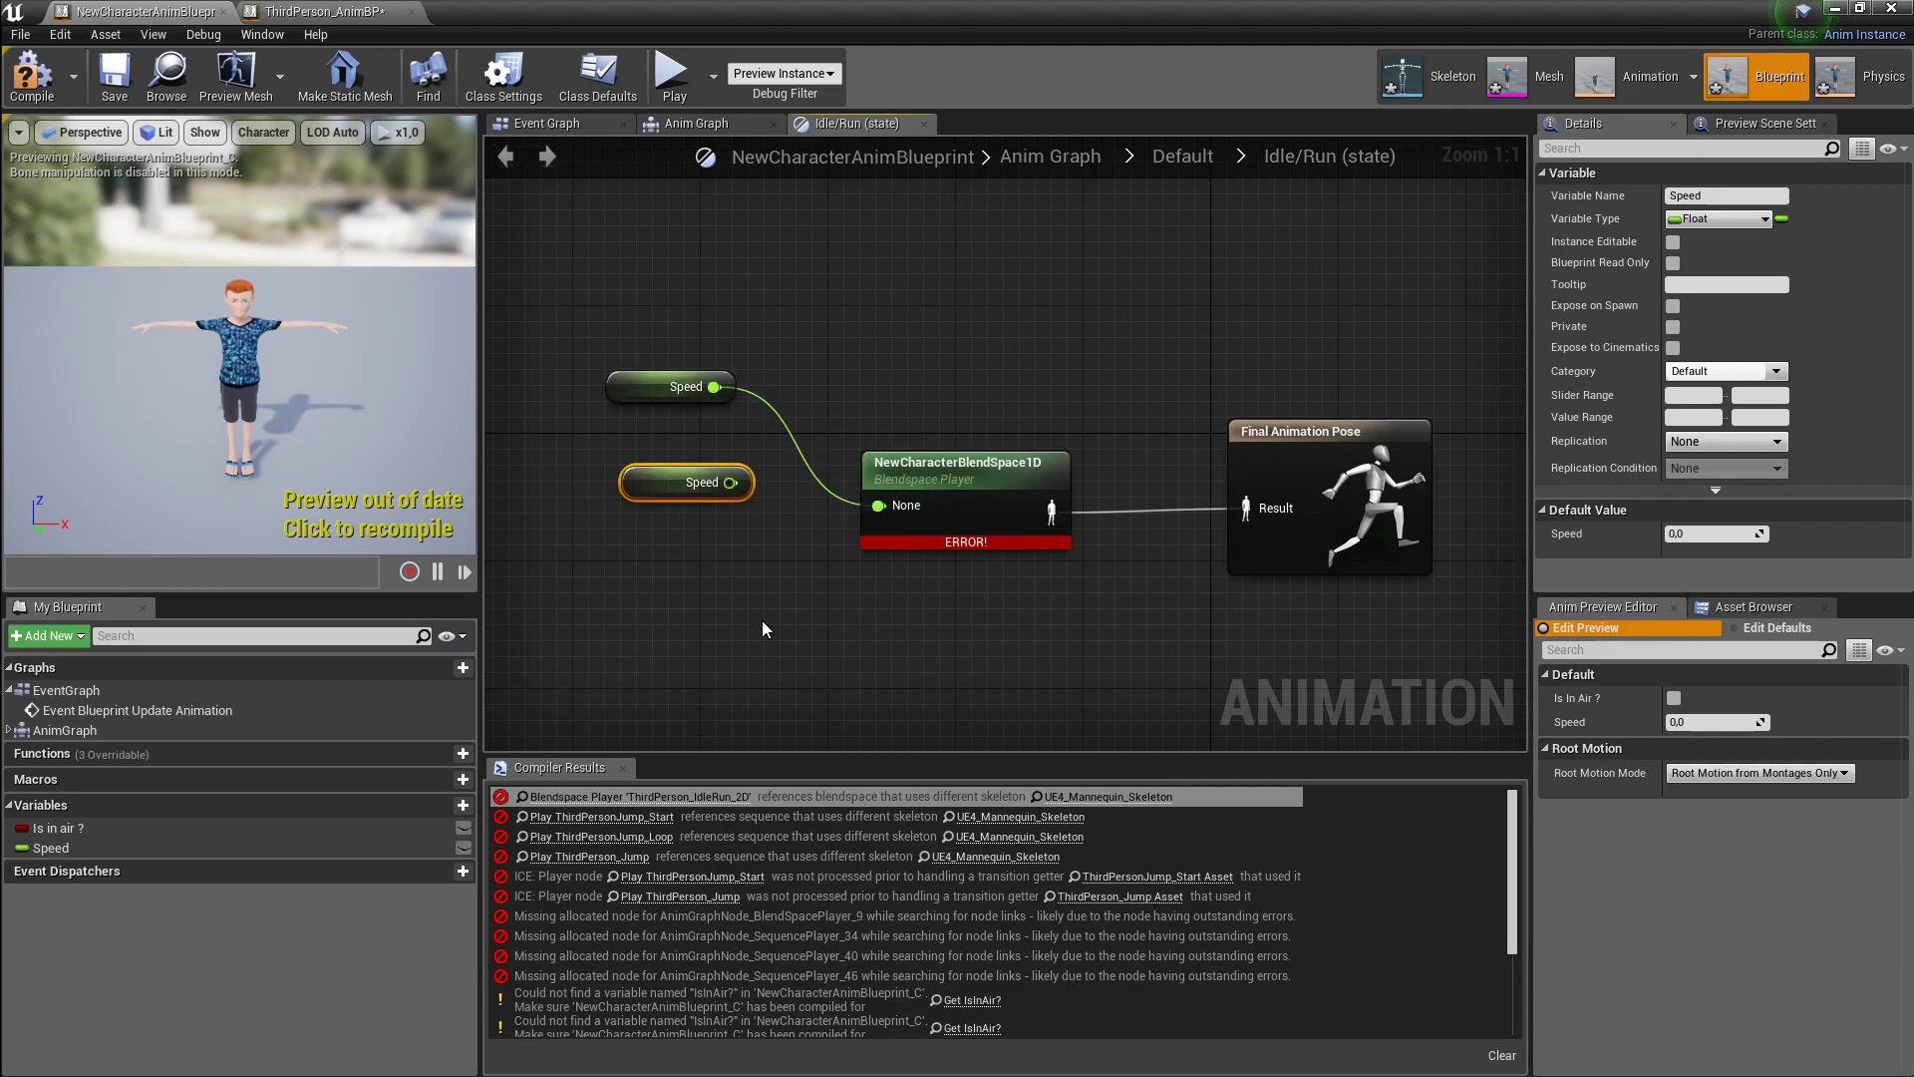
pyautogui.press('Delete')
pyautogui.moveTo(668, 386); pyautogui.dragTo(685, 499)
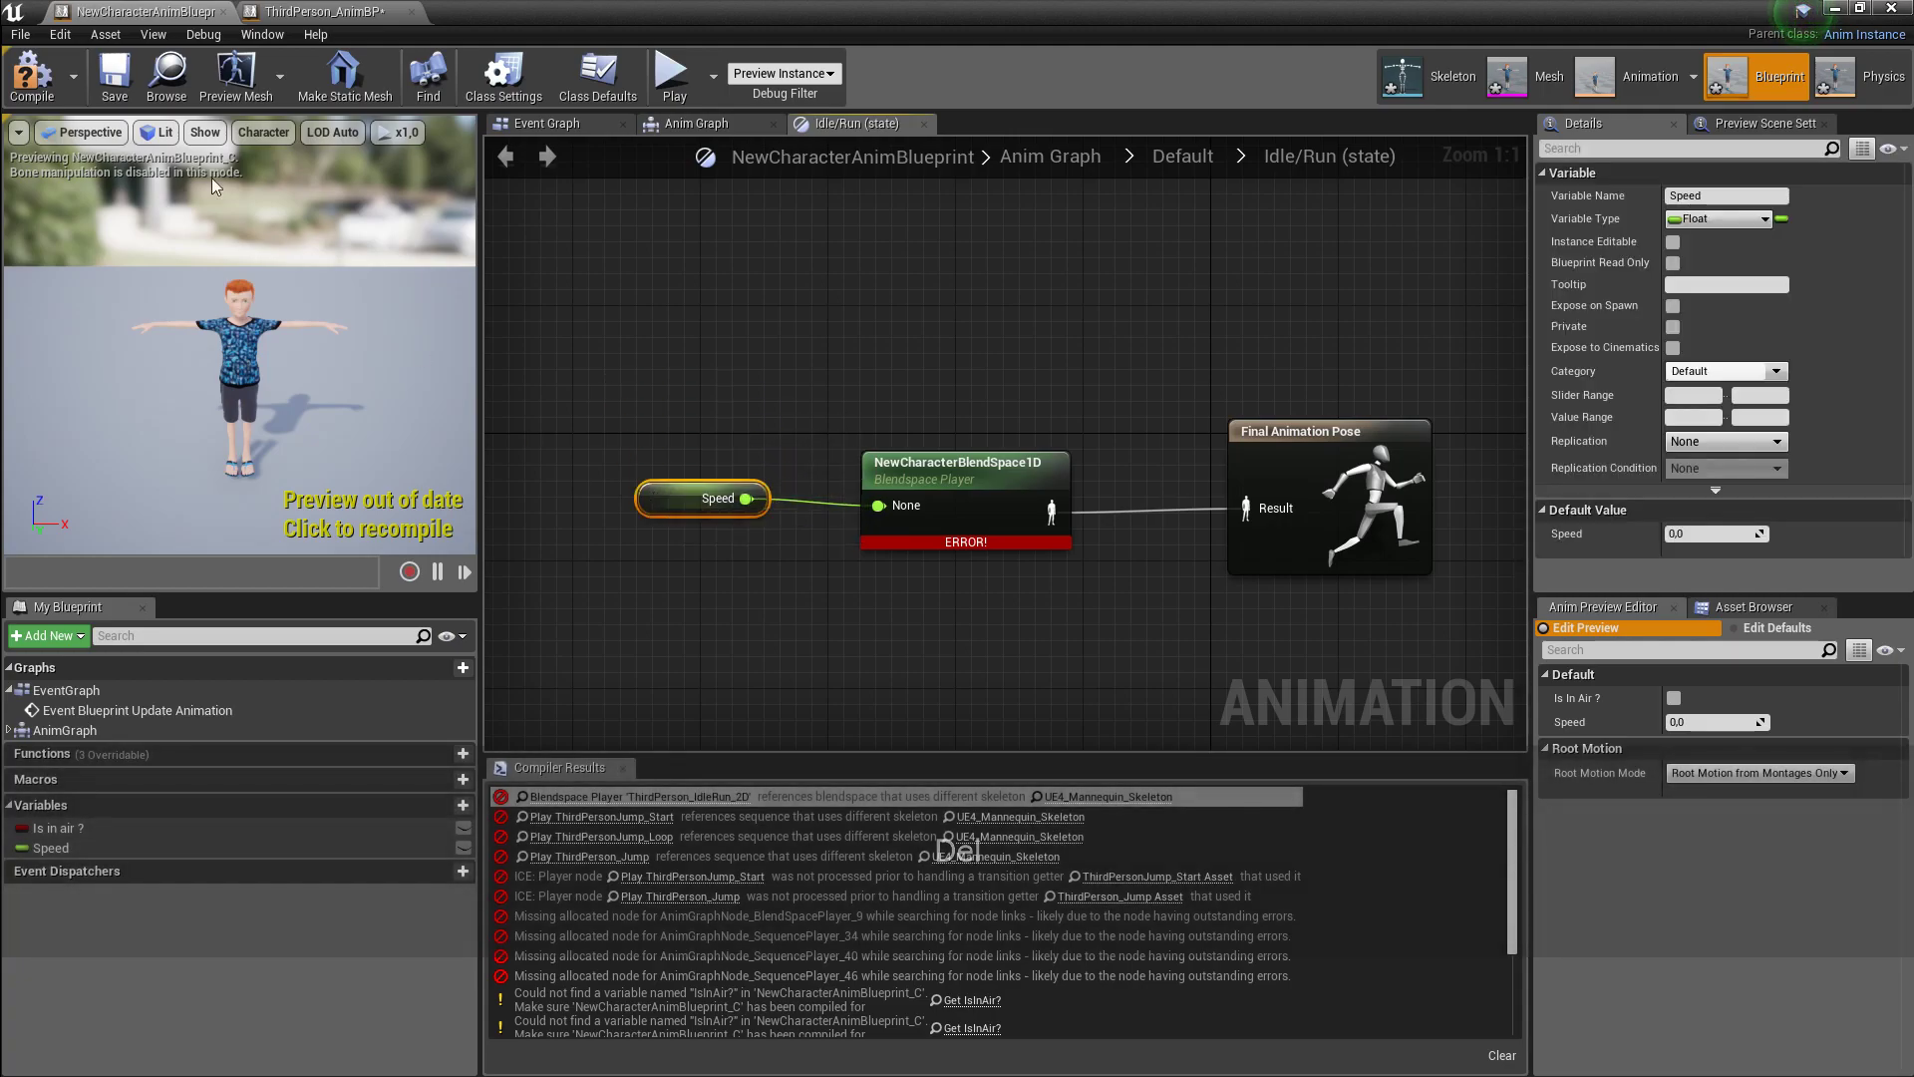
pyautogui.click(32, 75)
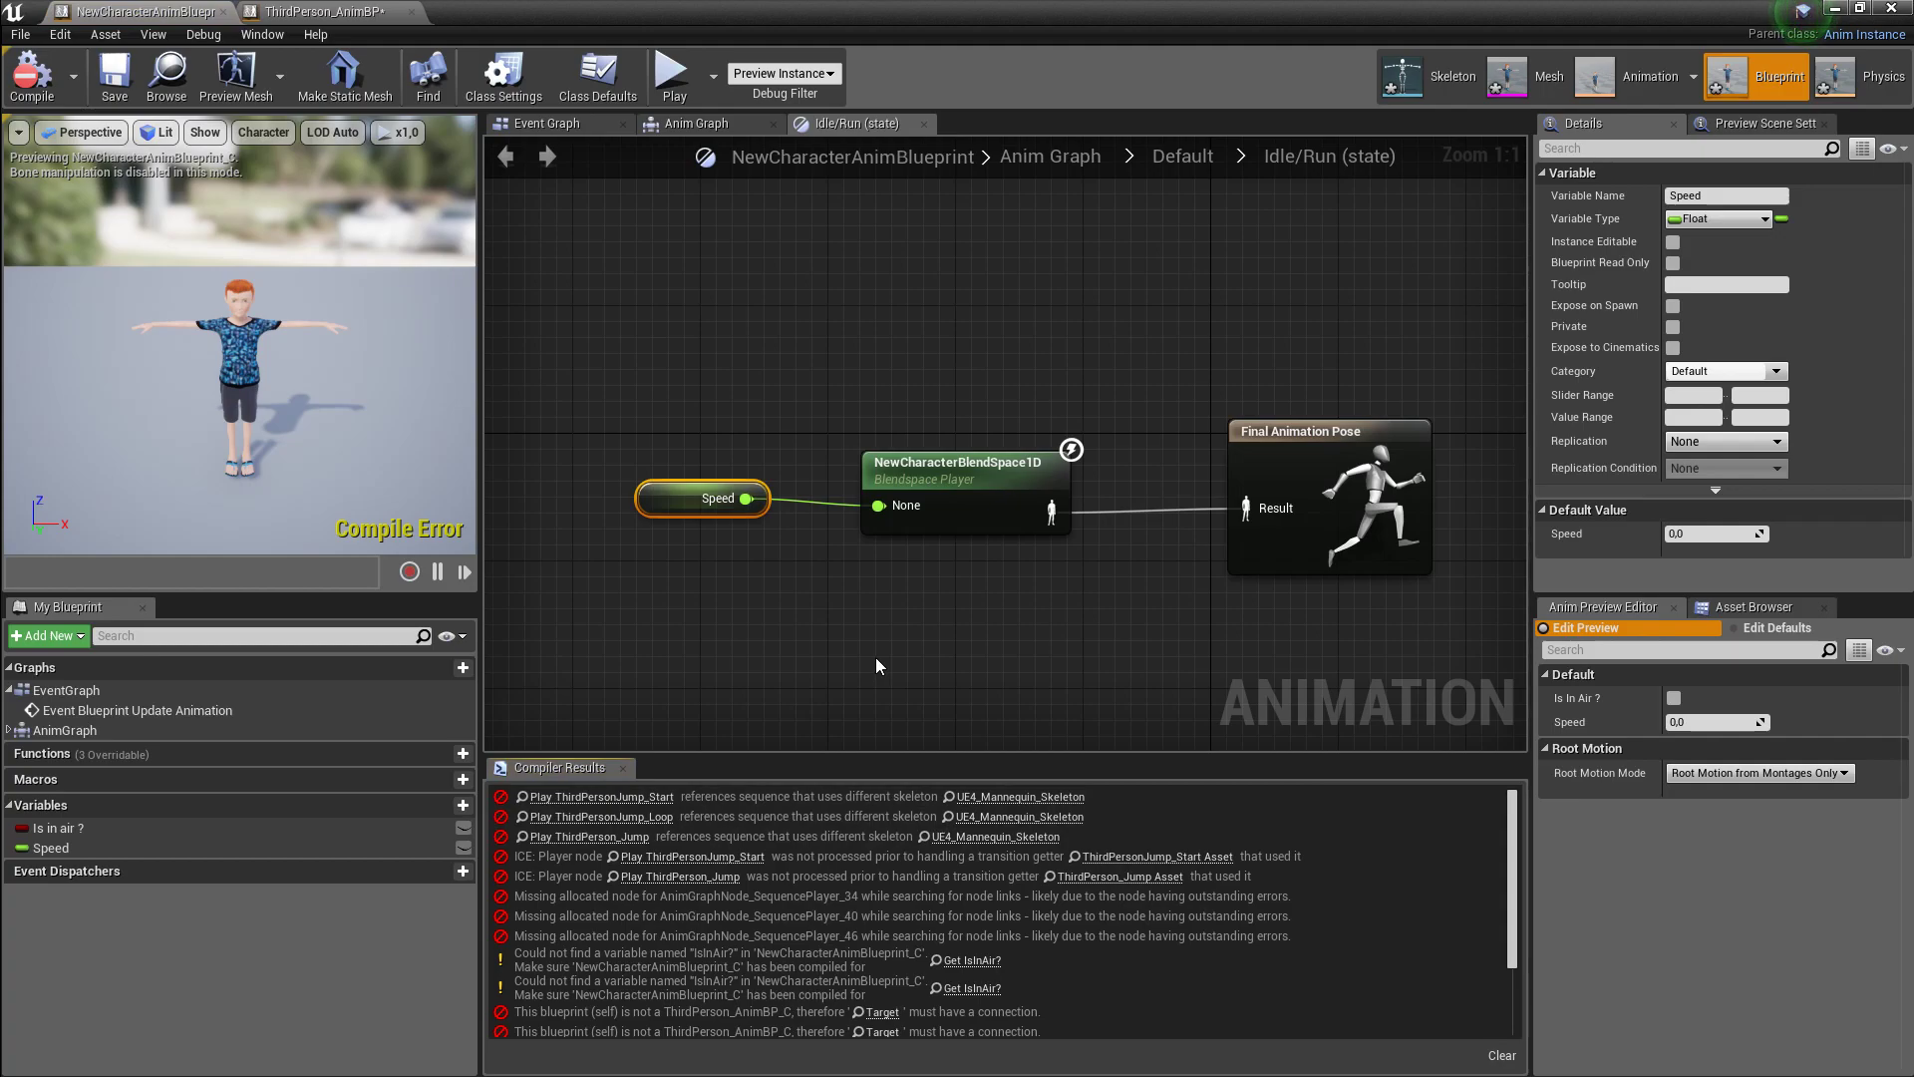
# - Open the erroring Play ThirdPersonJump_Start node in the JumpStart state, and show the NewCharacter content folder in the main editor
pyautogui.click(598, 797)
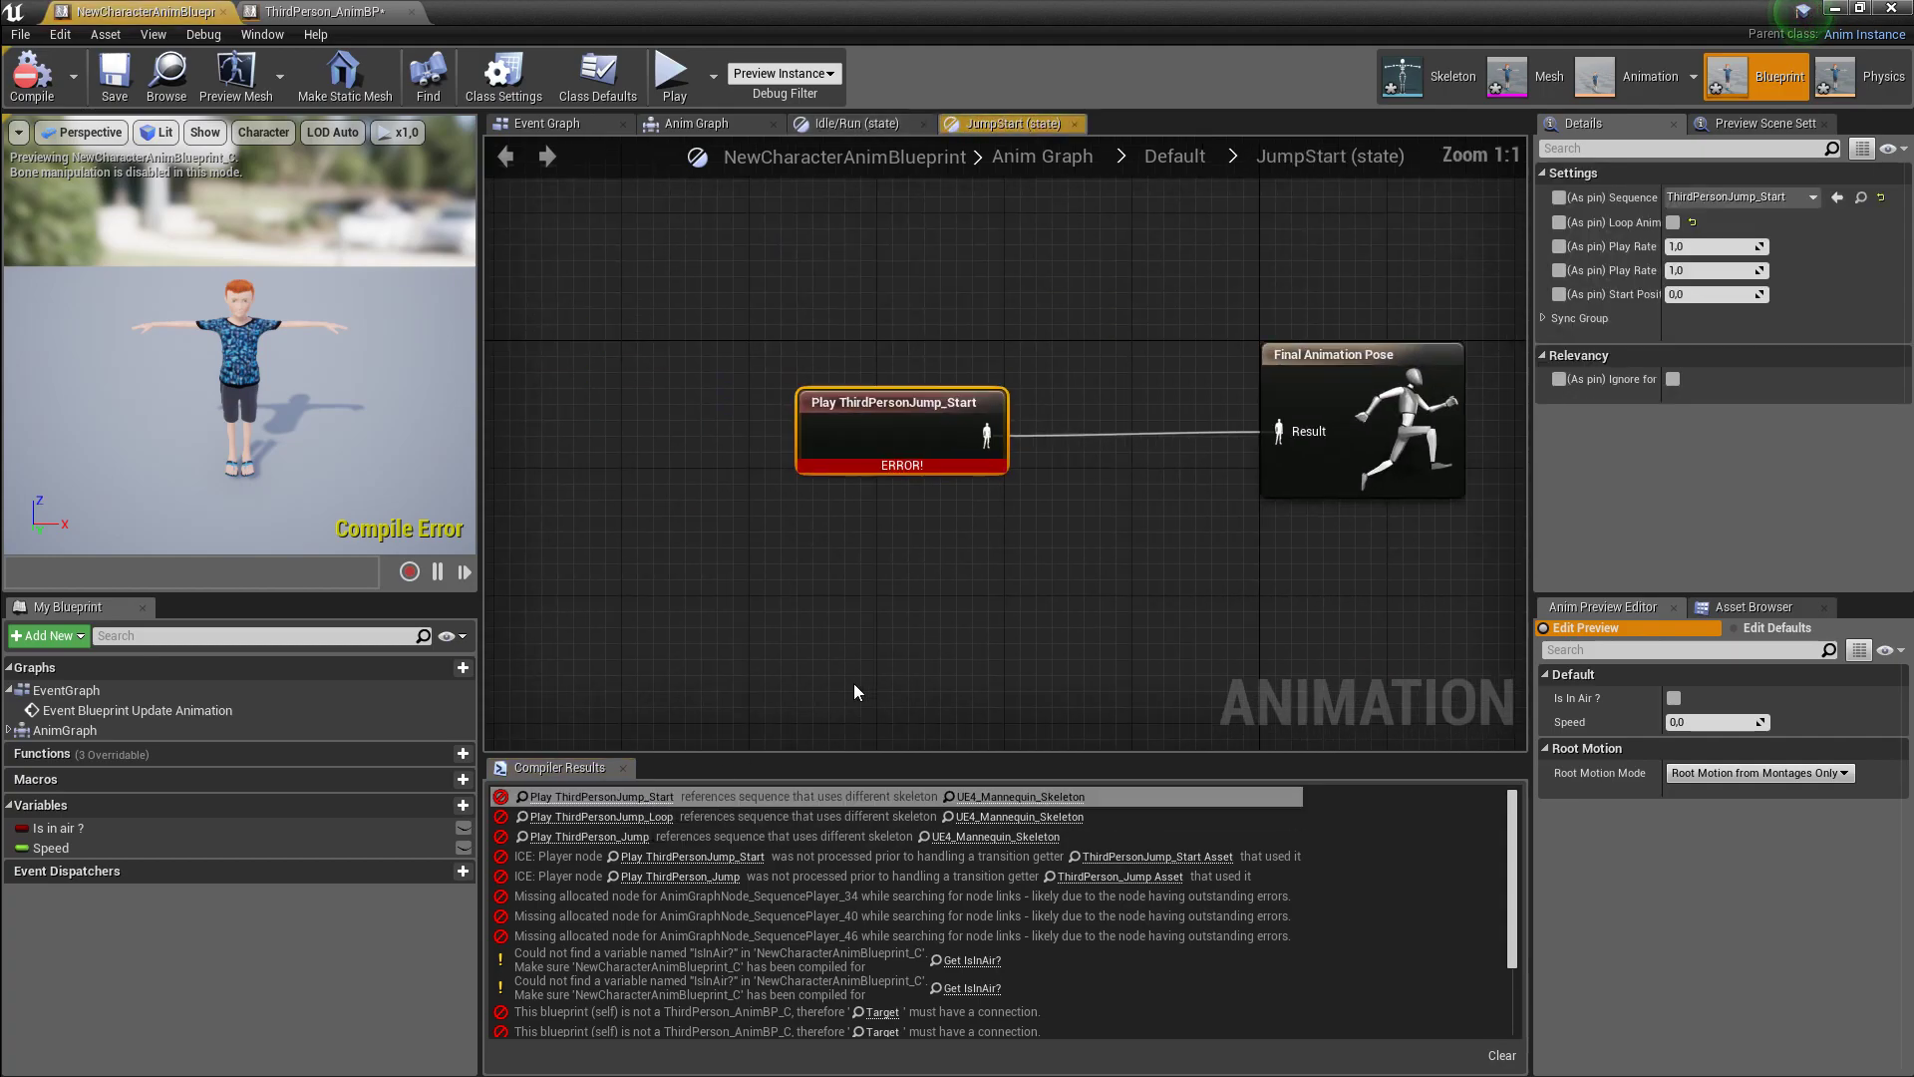
pyautogui.moveTo(1160, 587); pyautogui.dragTo(871, 561, button='right')
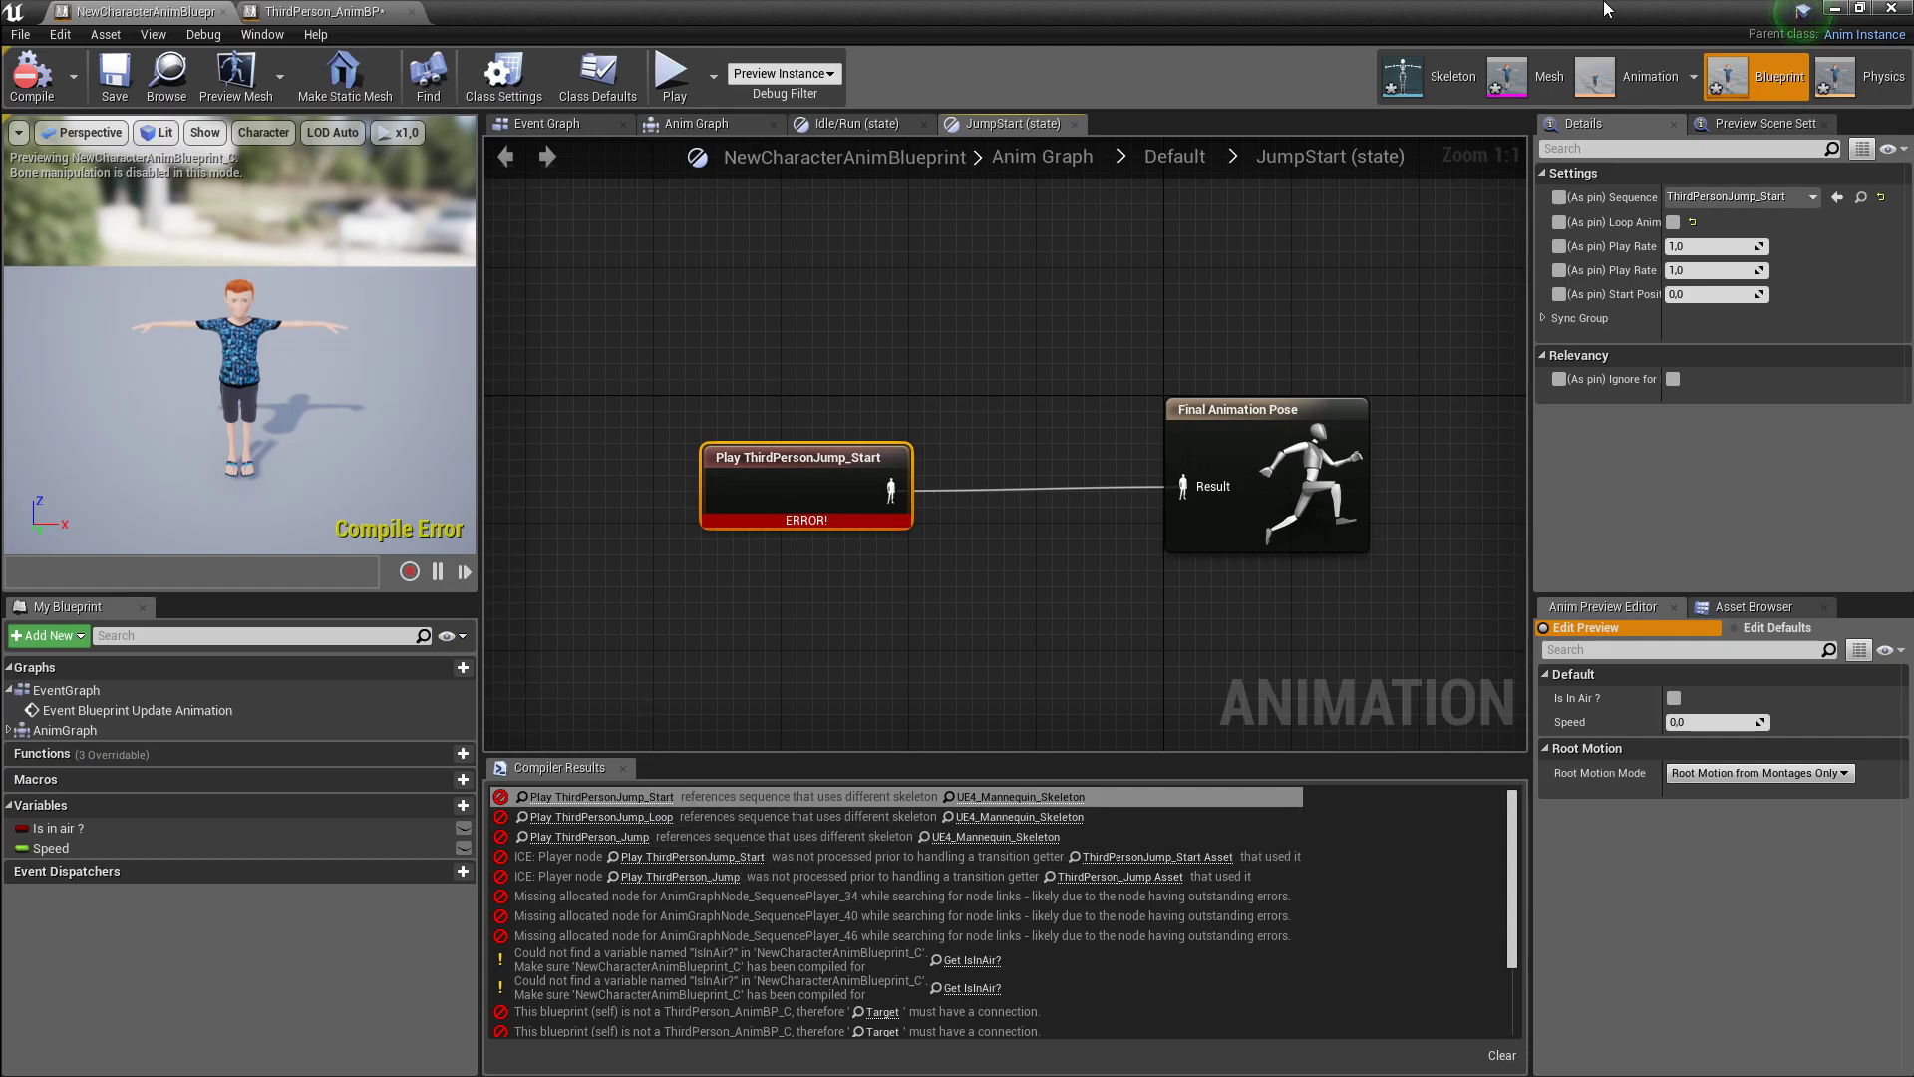
pyautogui.click(1834, 8)
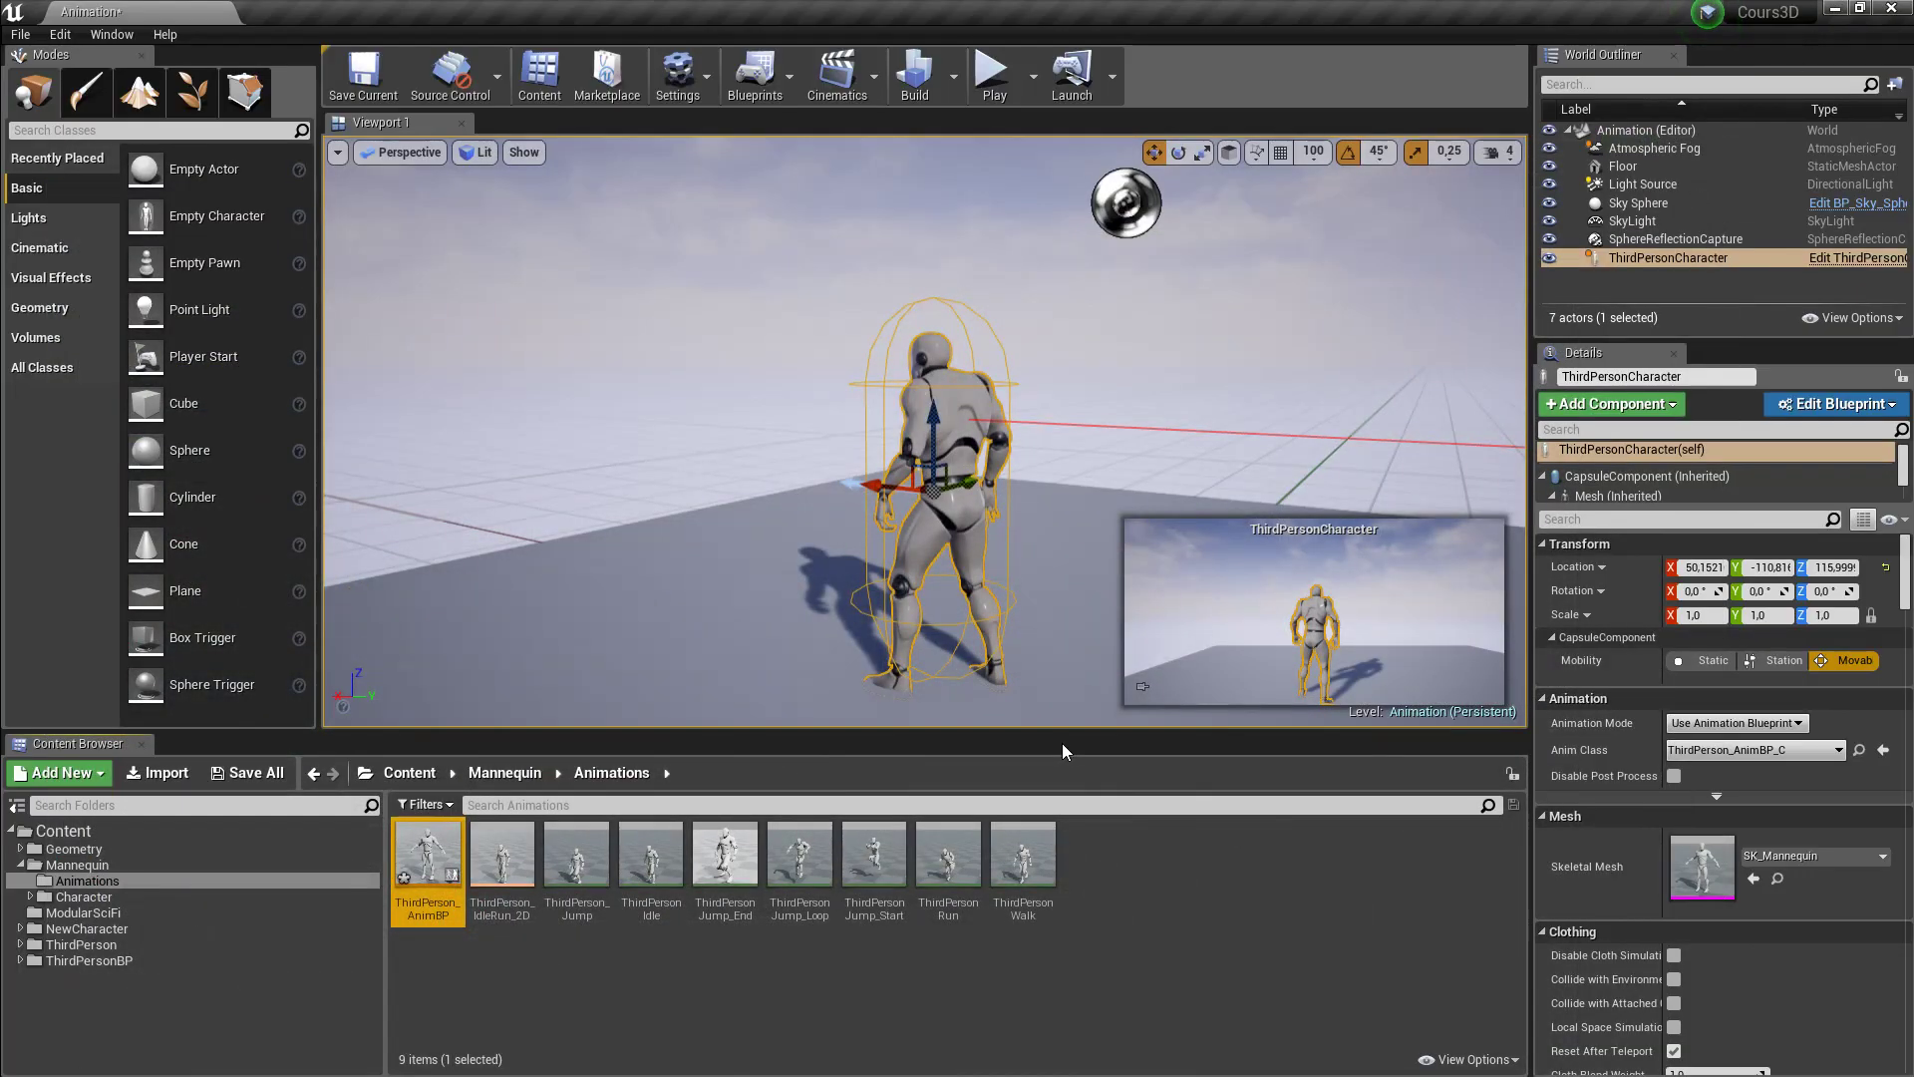
pyautogui.click(1078, 971)
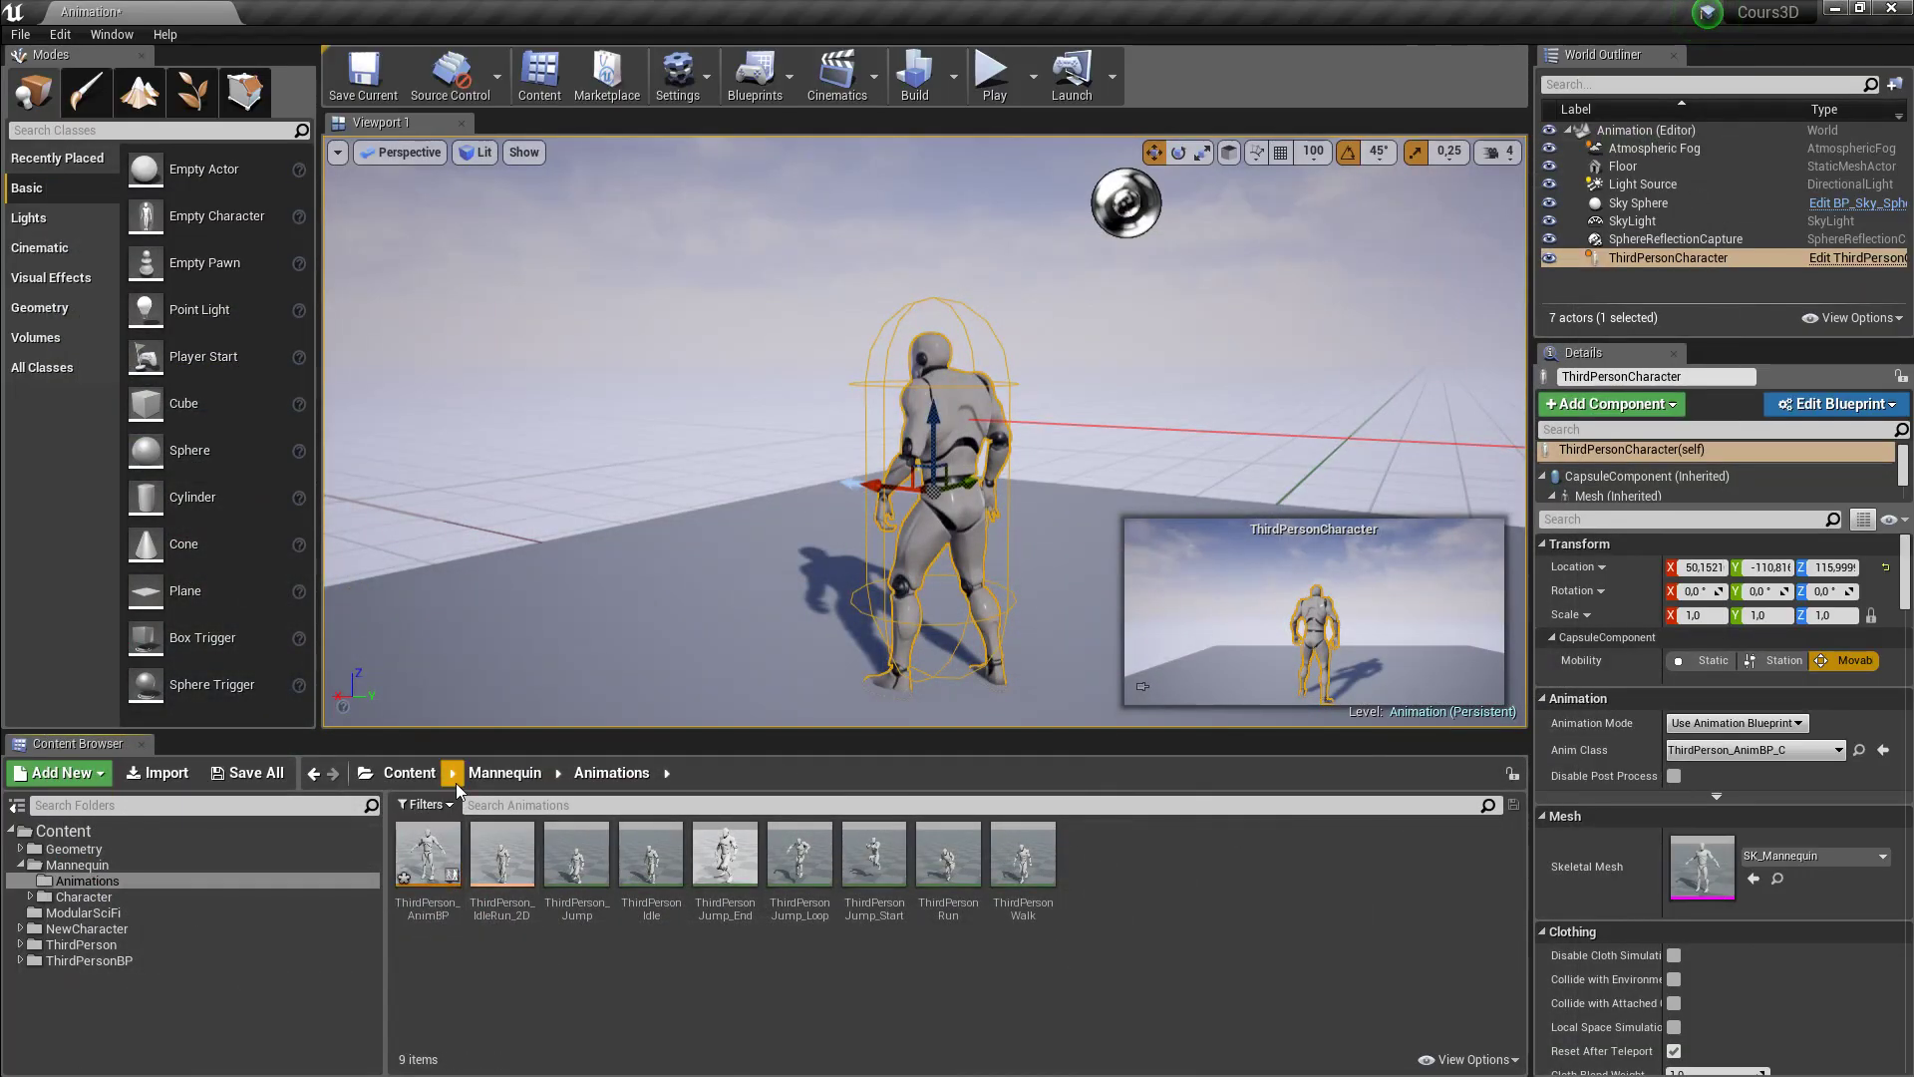
pyautogui.click(63, 830)
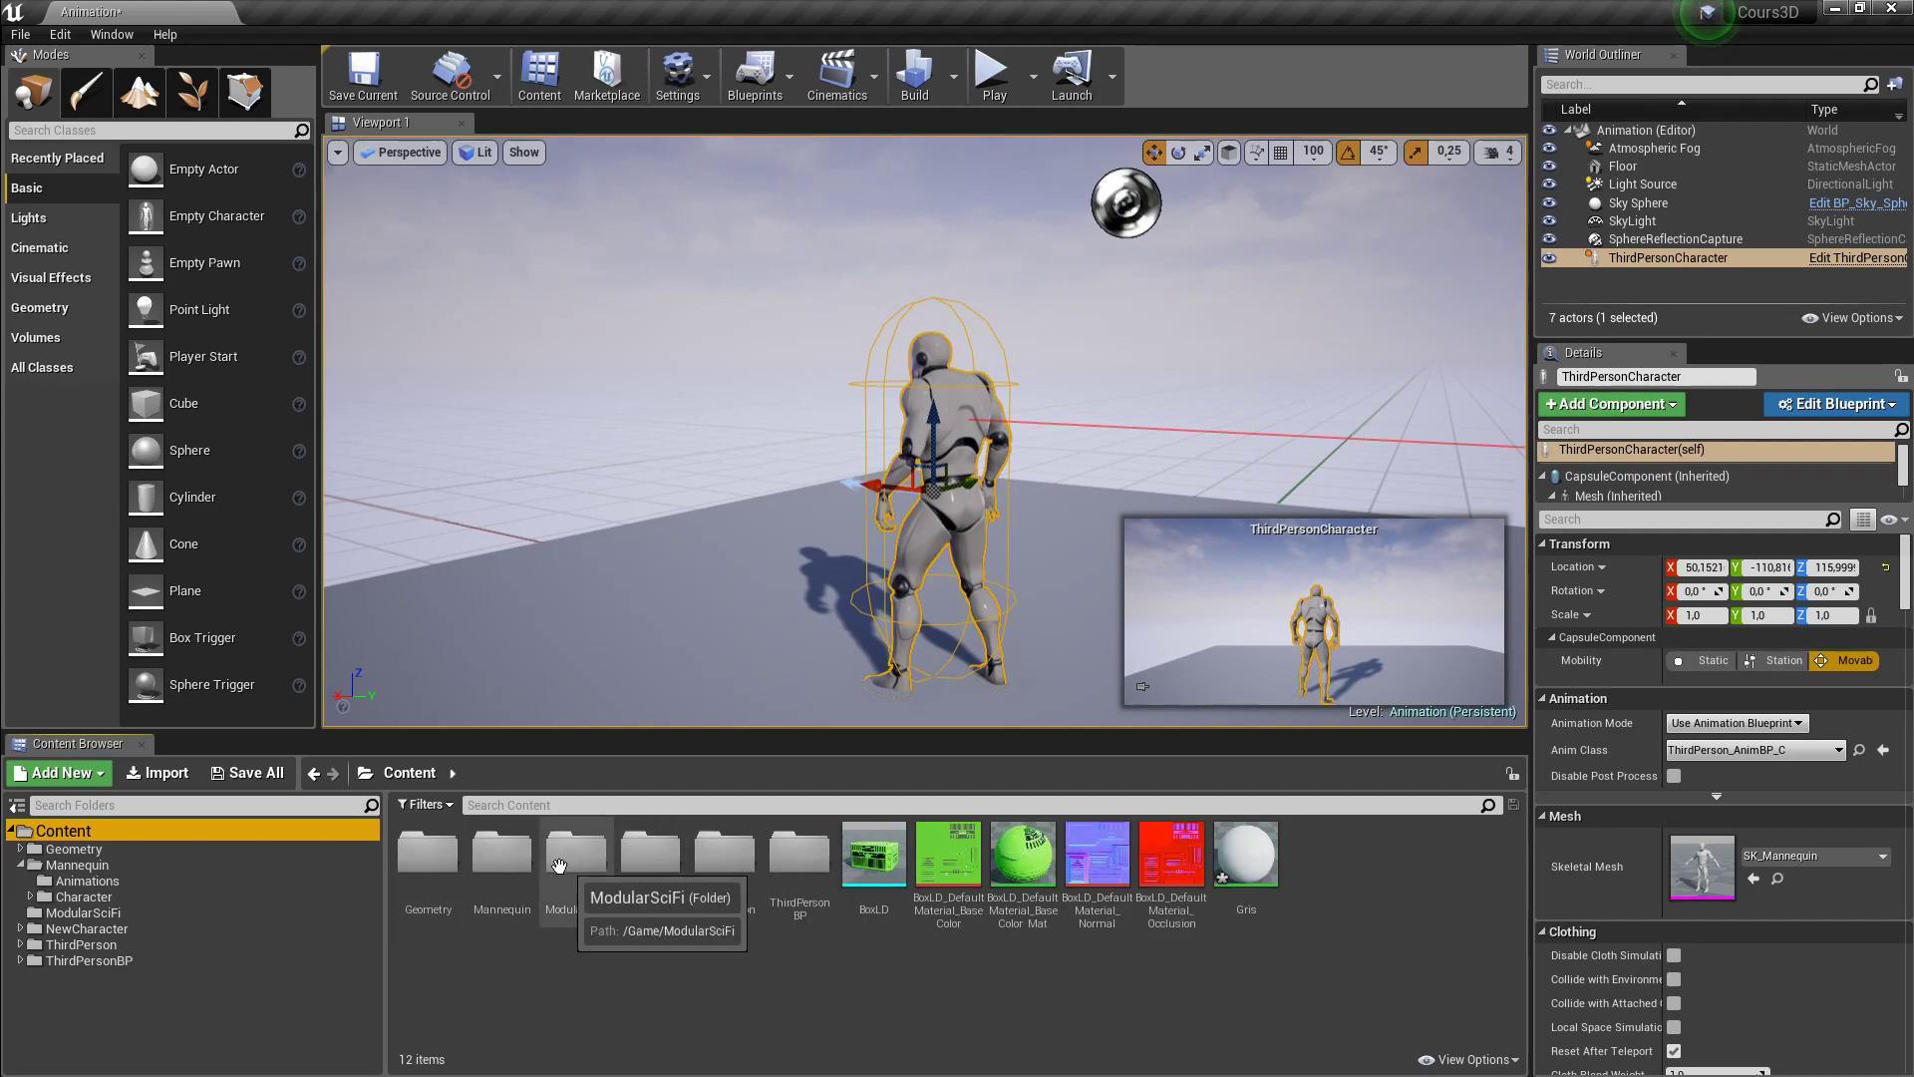
pyautogui.doubleClick(650, 851)
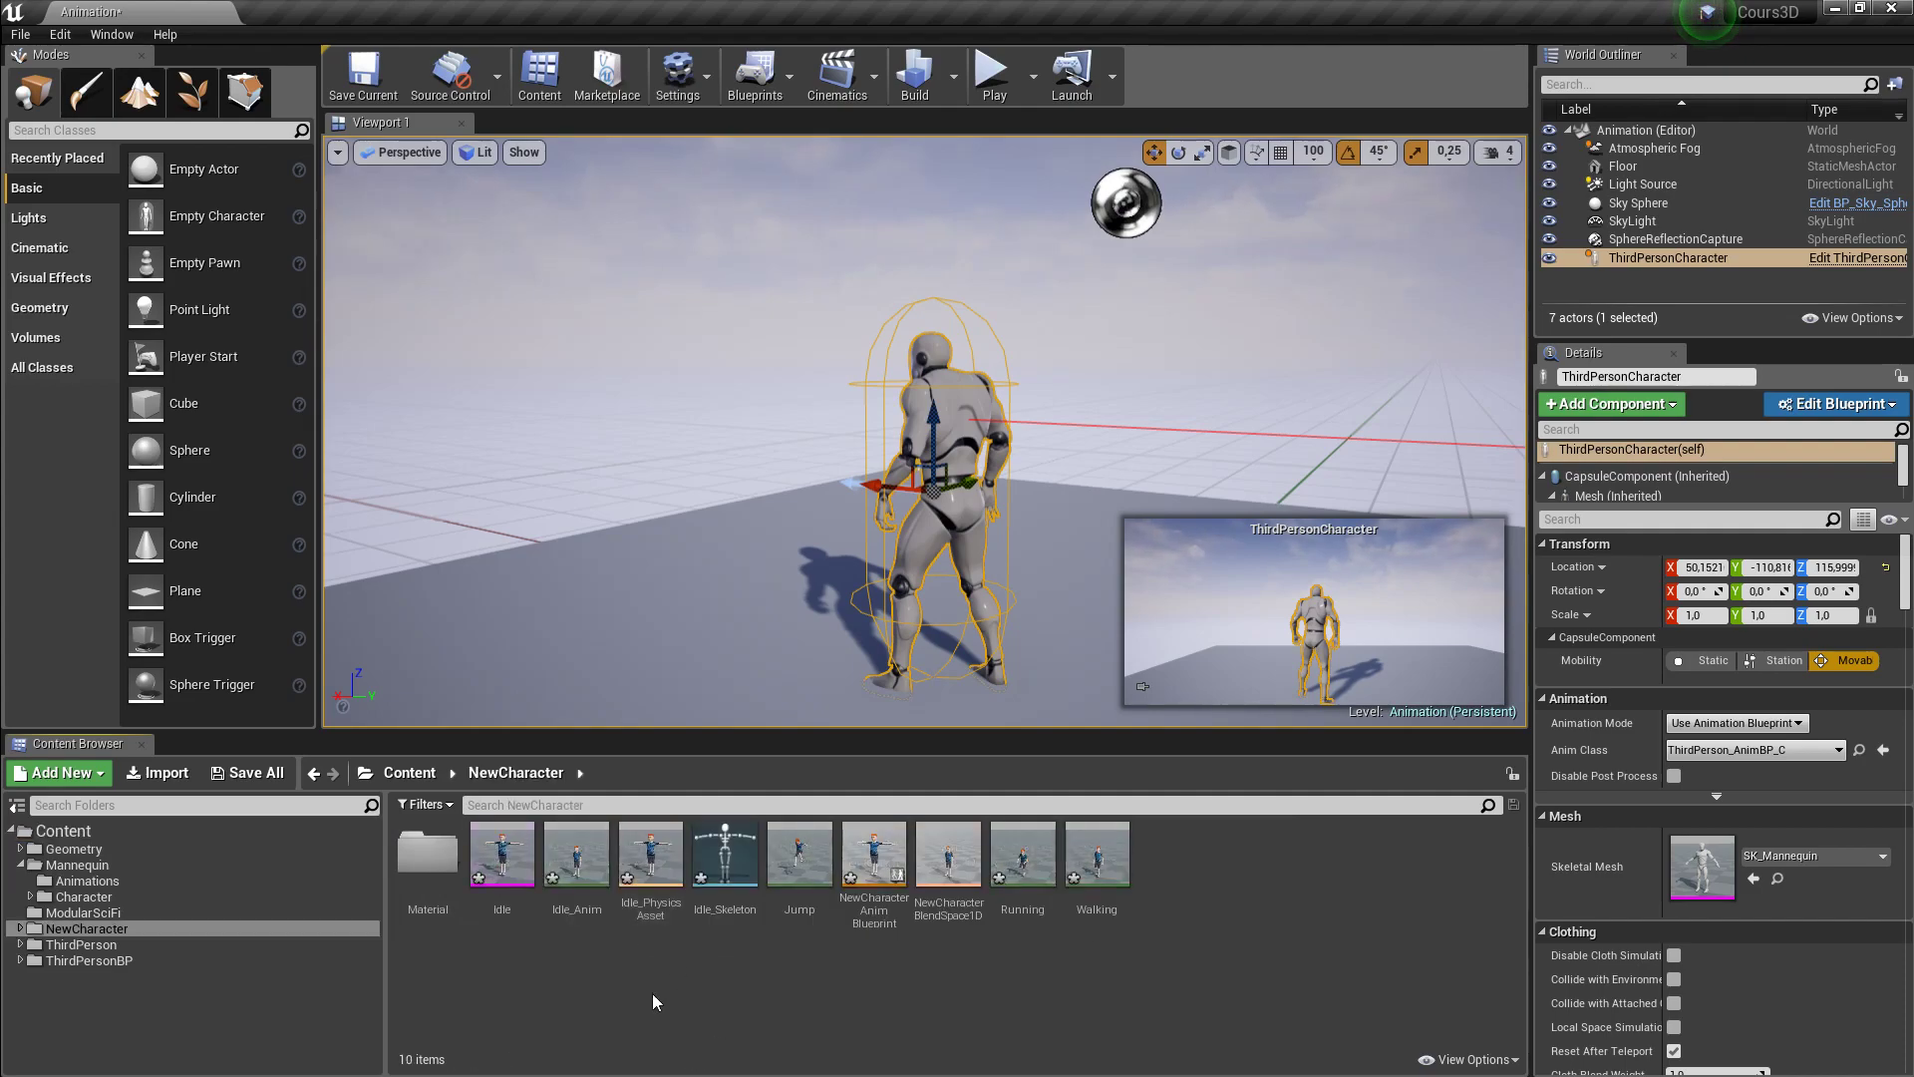
# - Duplicate the Jump animation sequence in the NewCharacter folder and name the copy JumpStart
pyautogui.doubleClick(798, 855)
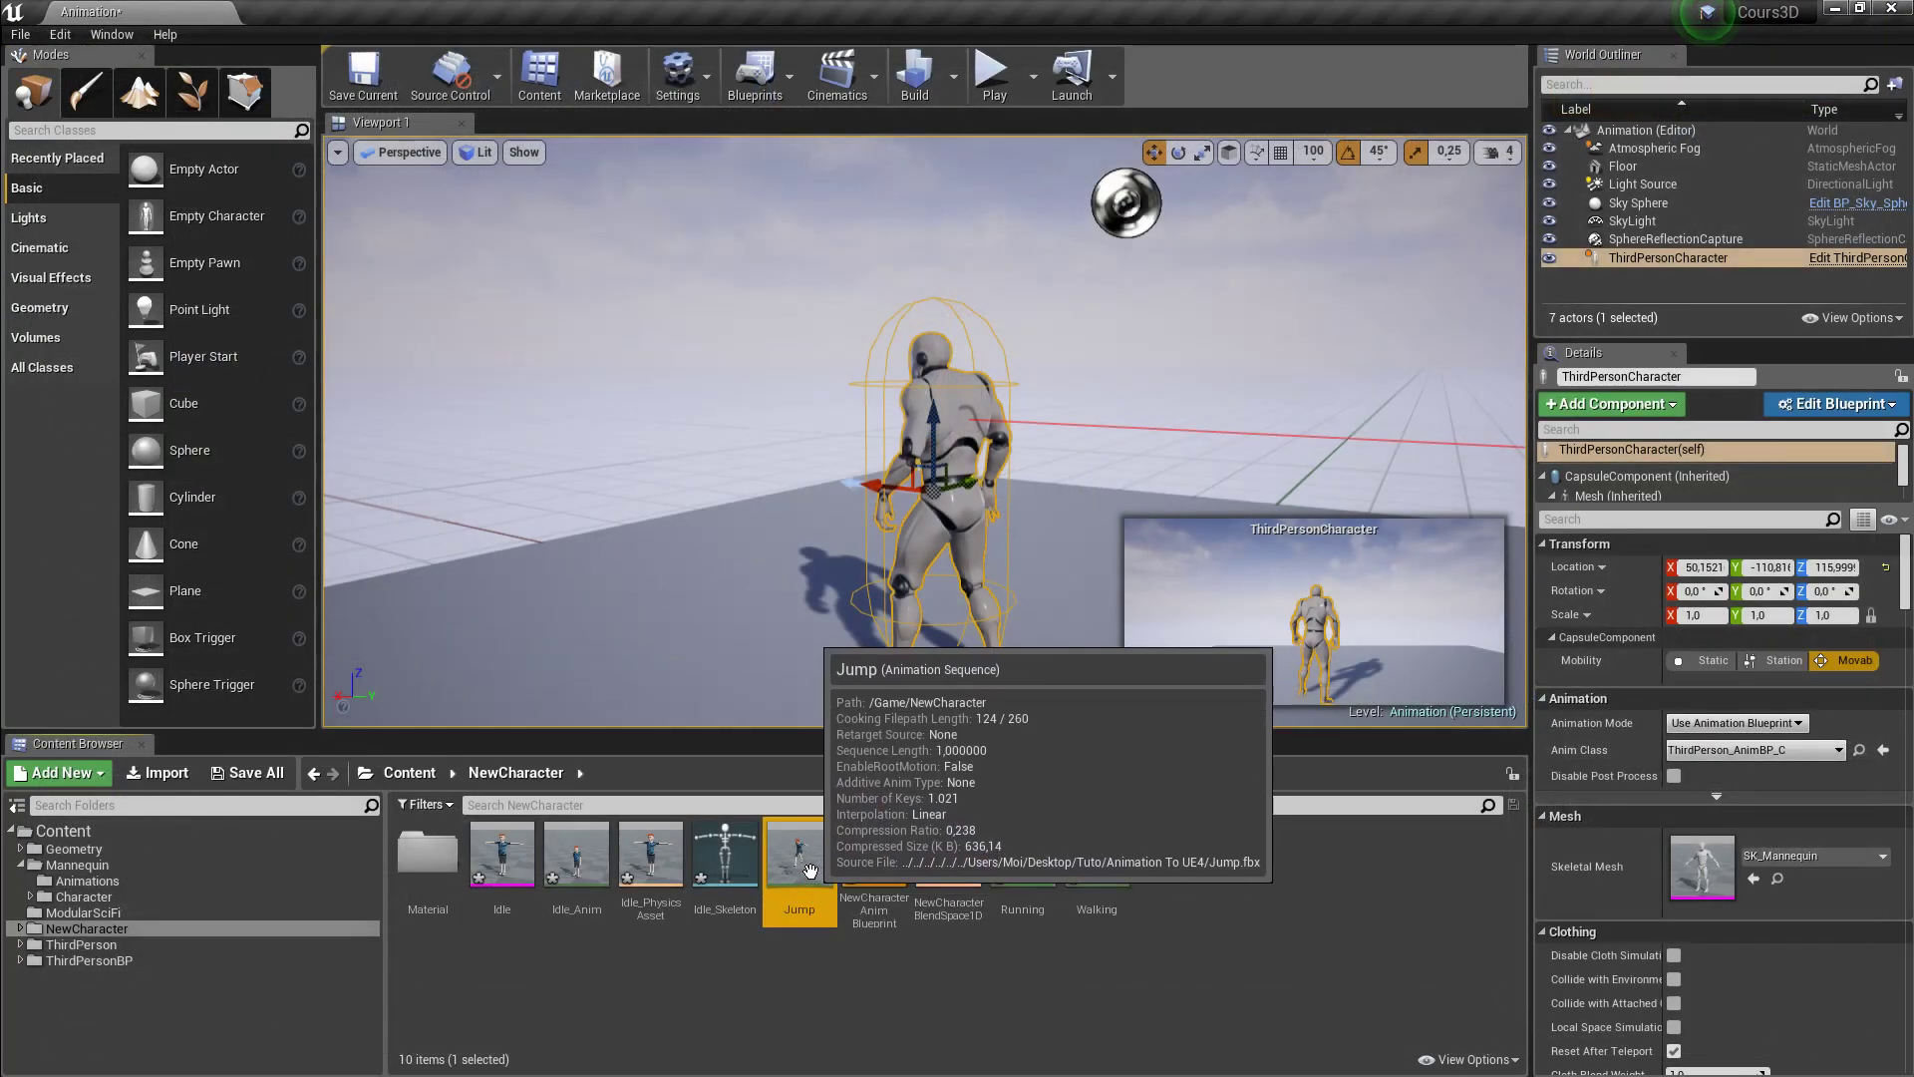
pyautogui.rightClick(810, 871)
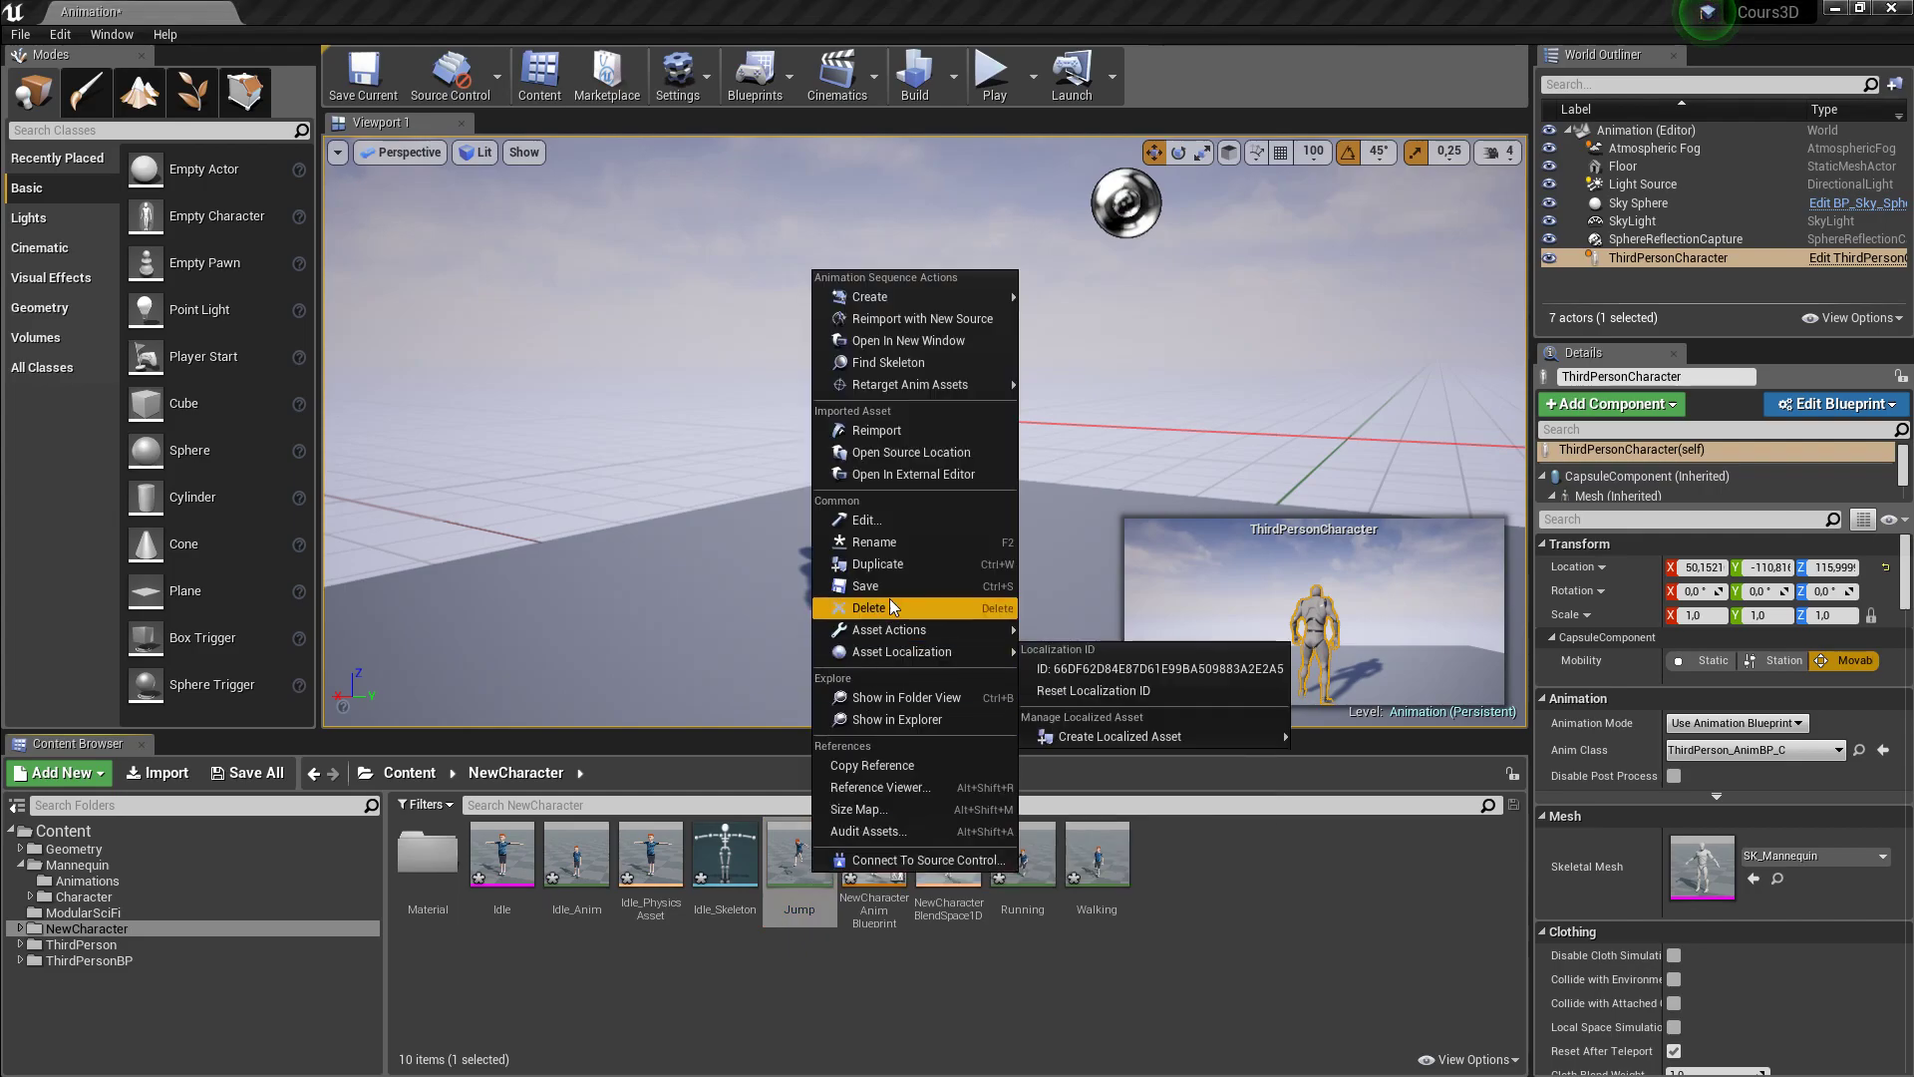
pyautogui.click(897, 564)
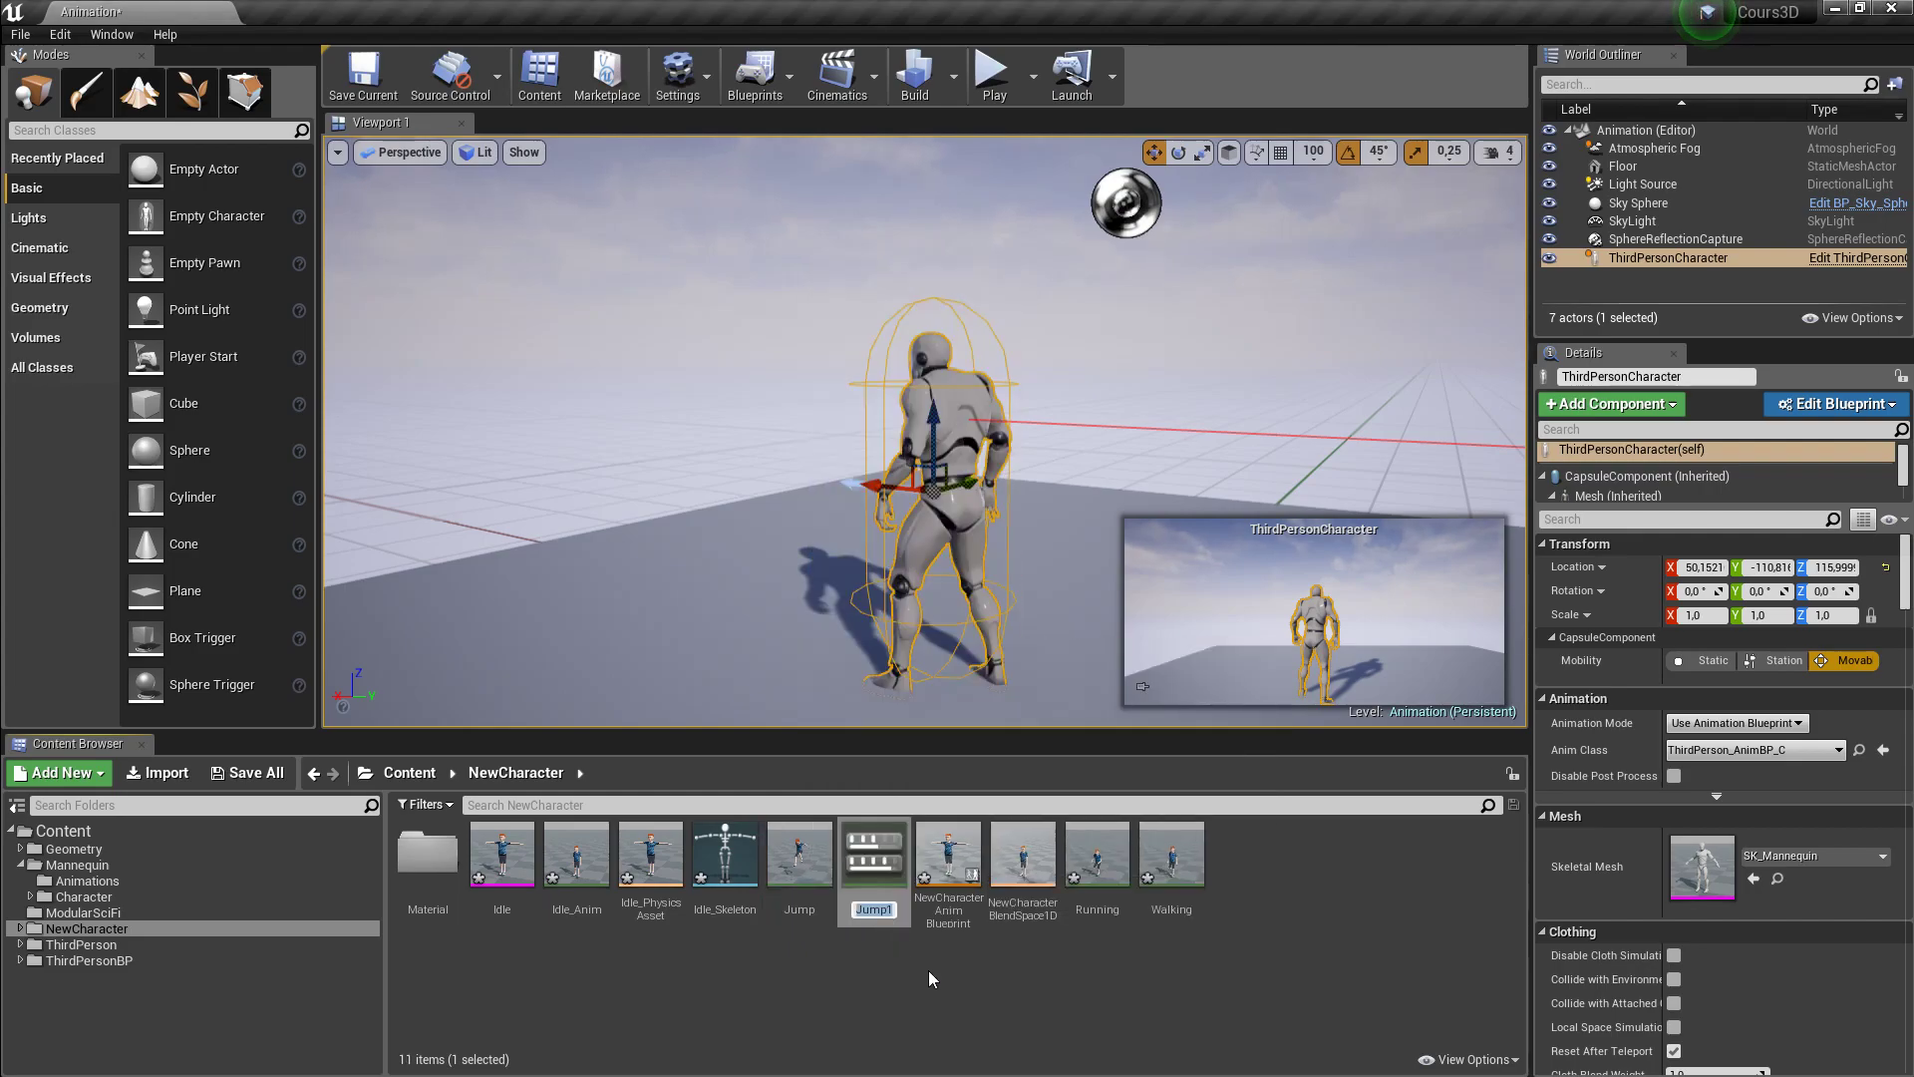
pyautogui.write('Jump')
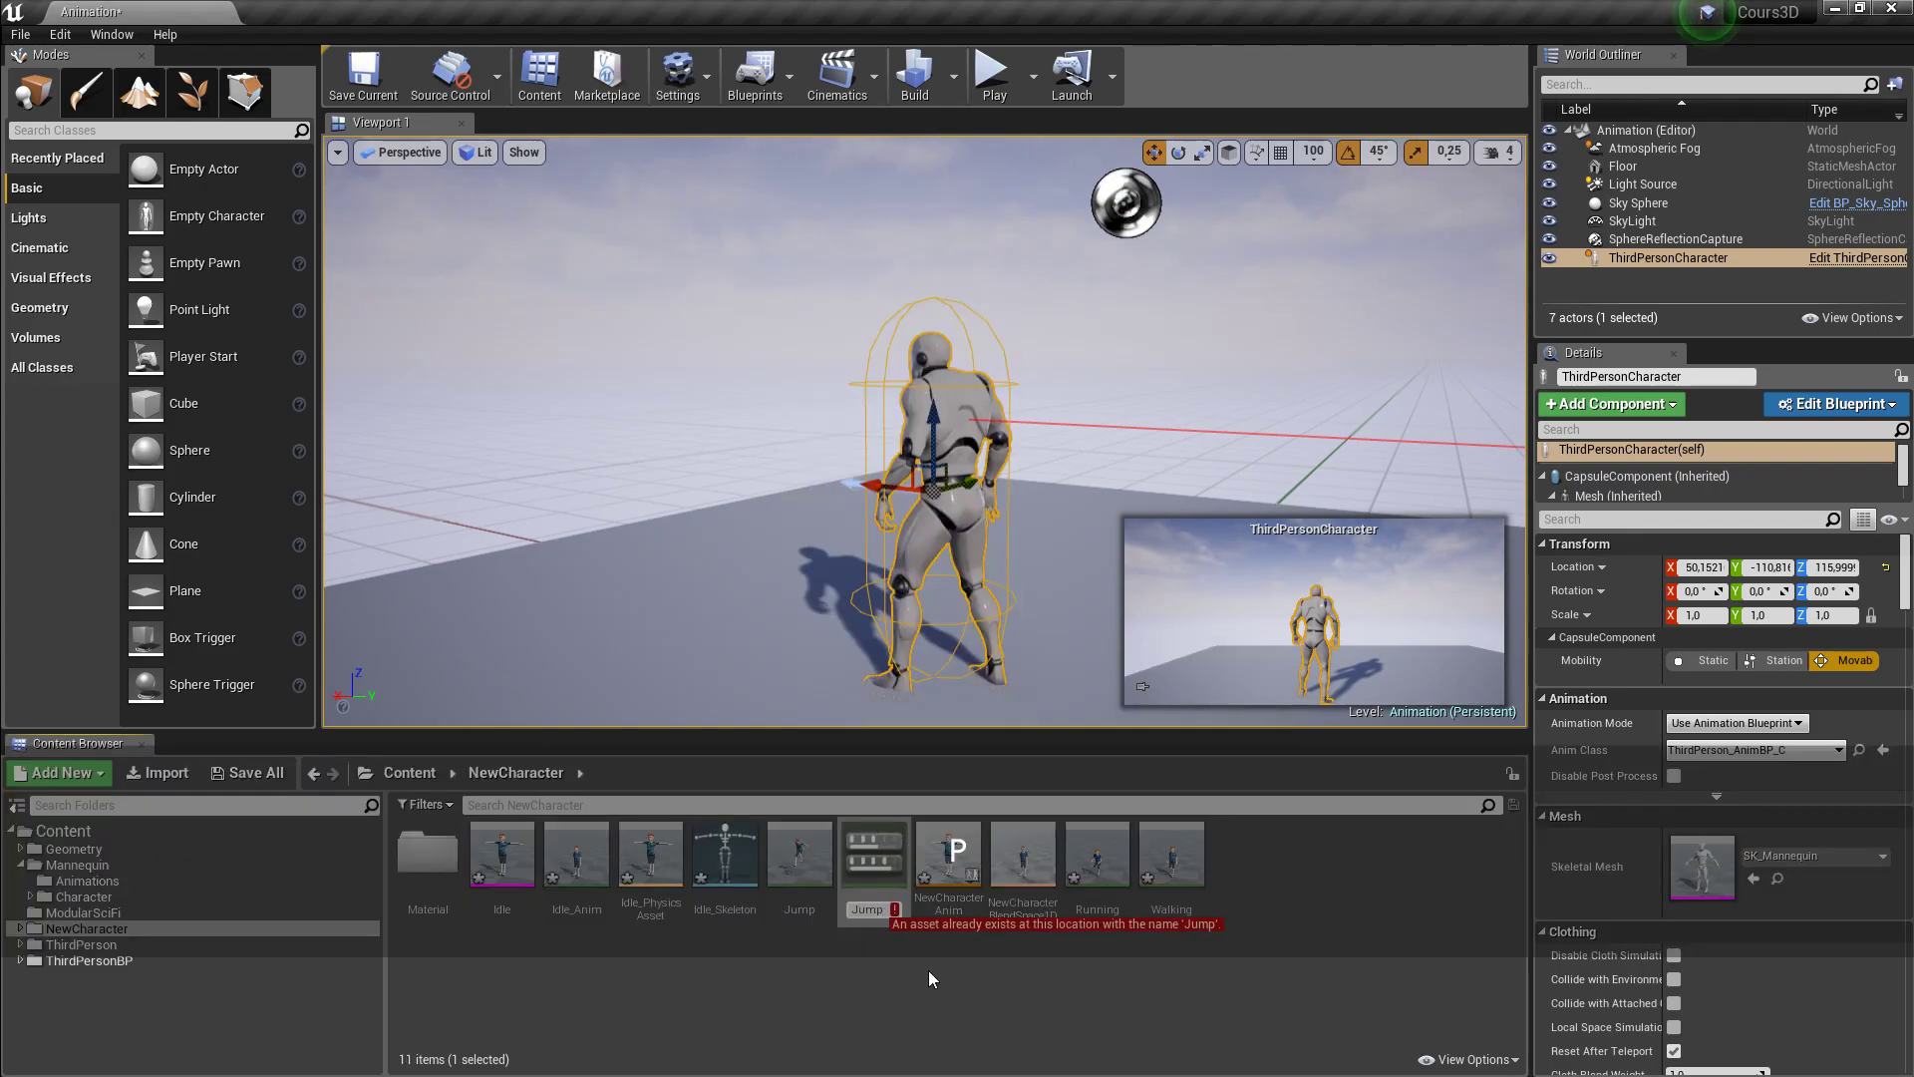
pyautogui.write('Start')
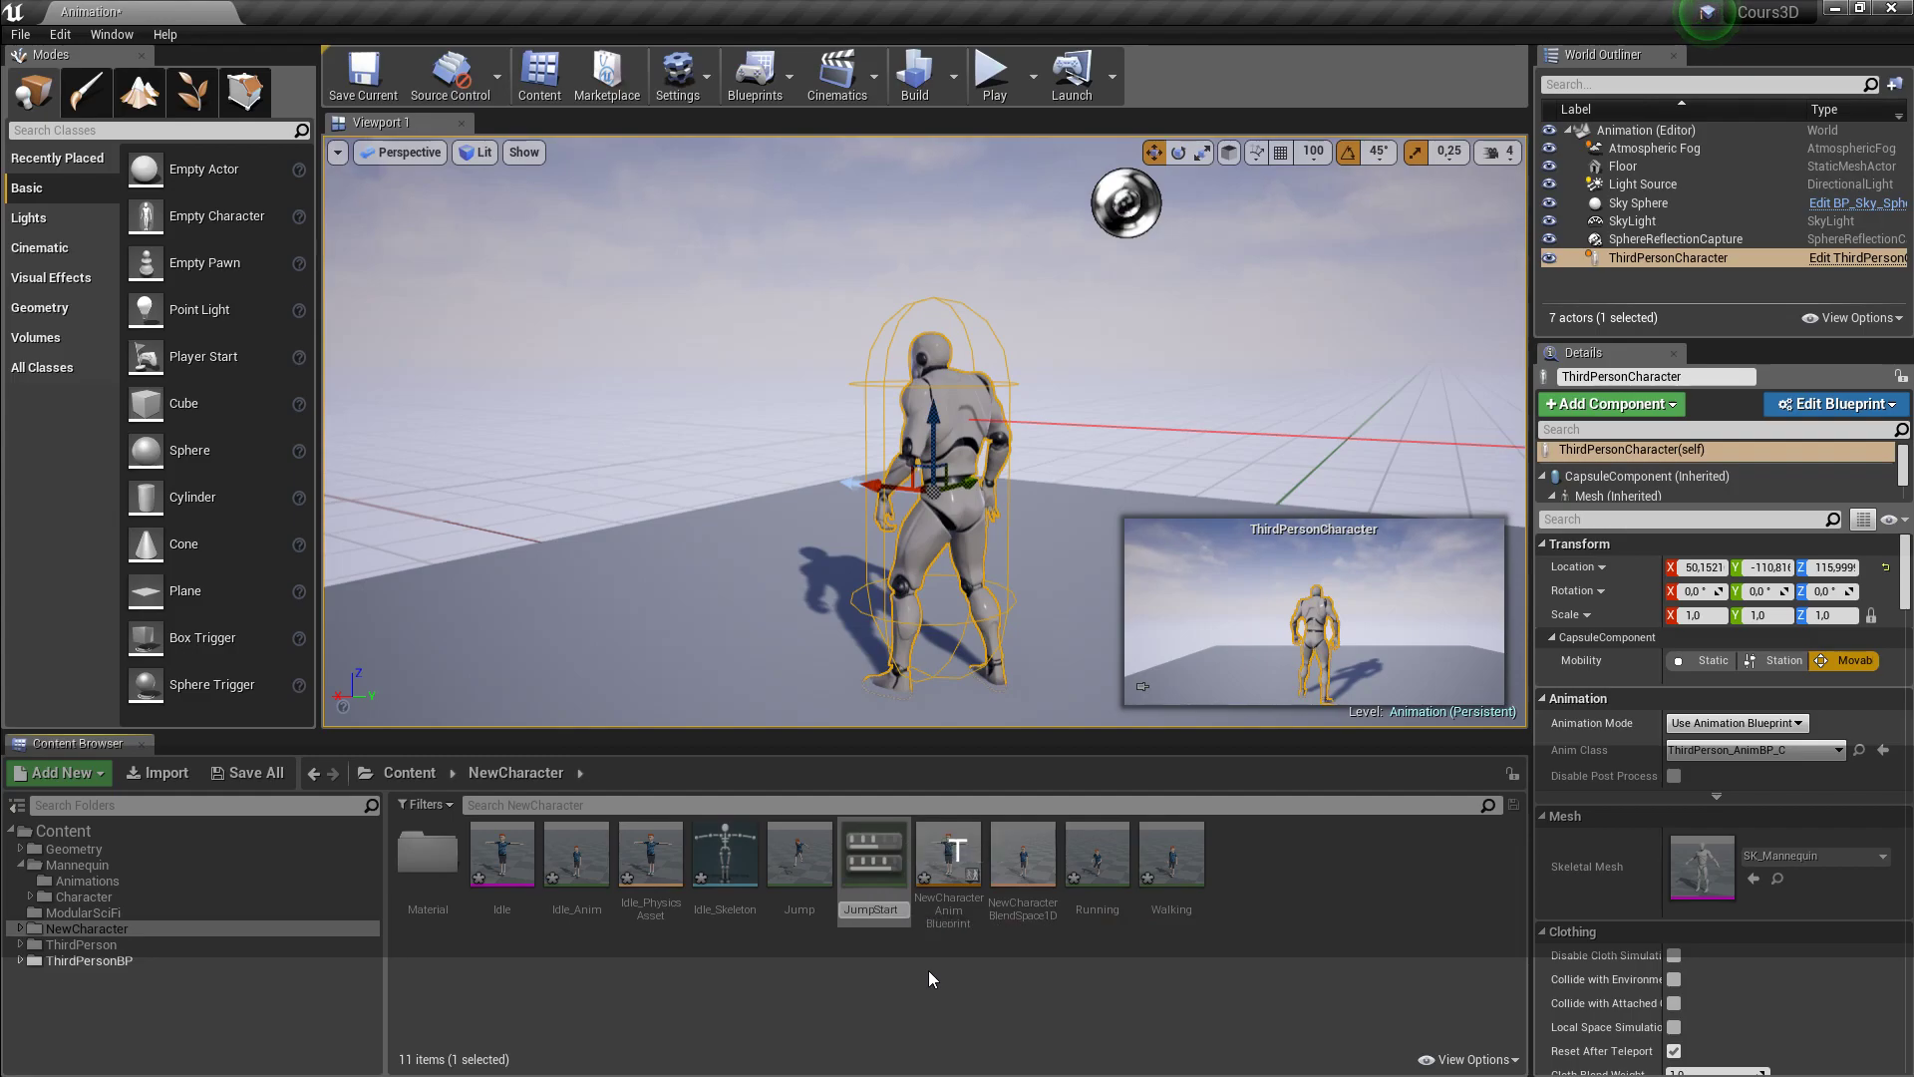
pyautogui.press('Return')
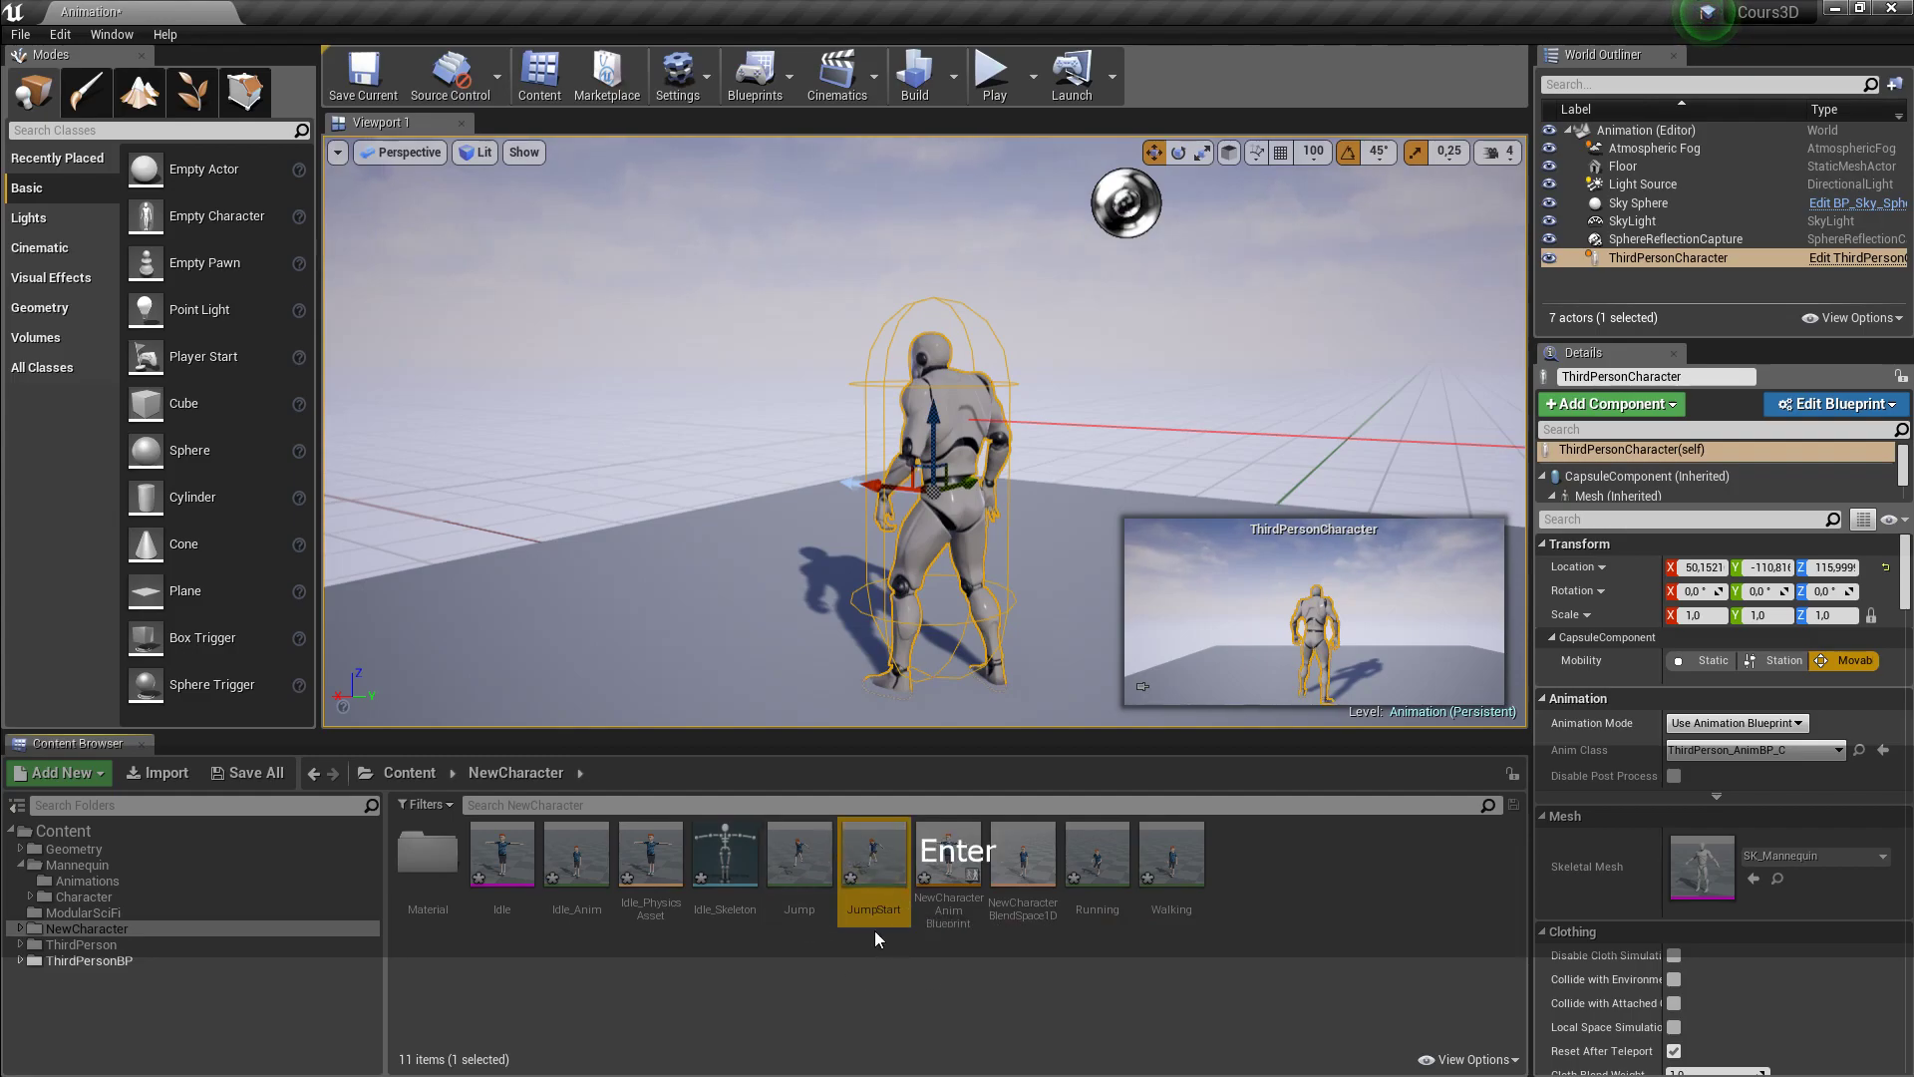
# - Duplicate the Jump animation sequence again and name the copy JumpLoop
pyautogui.click(800, 875)
pyautogui.rightClick(800, 874)
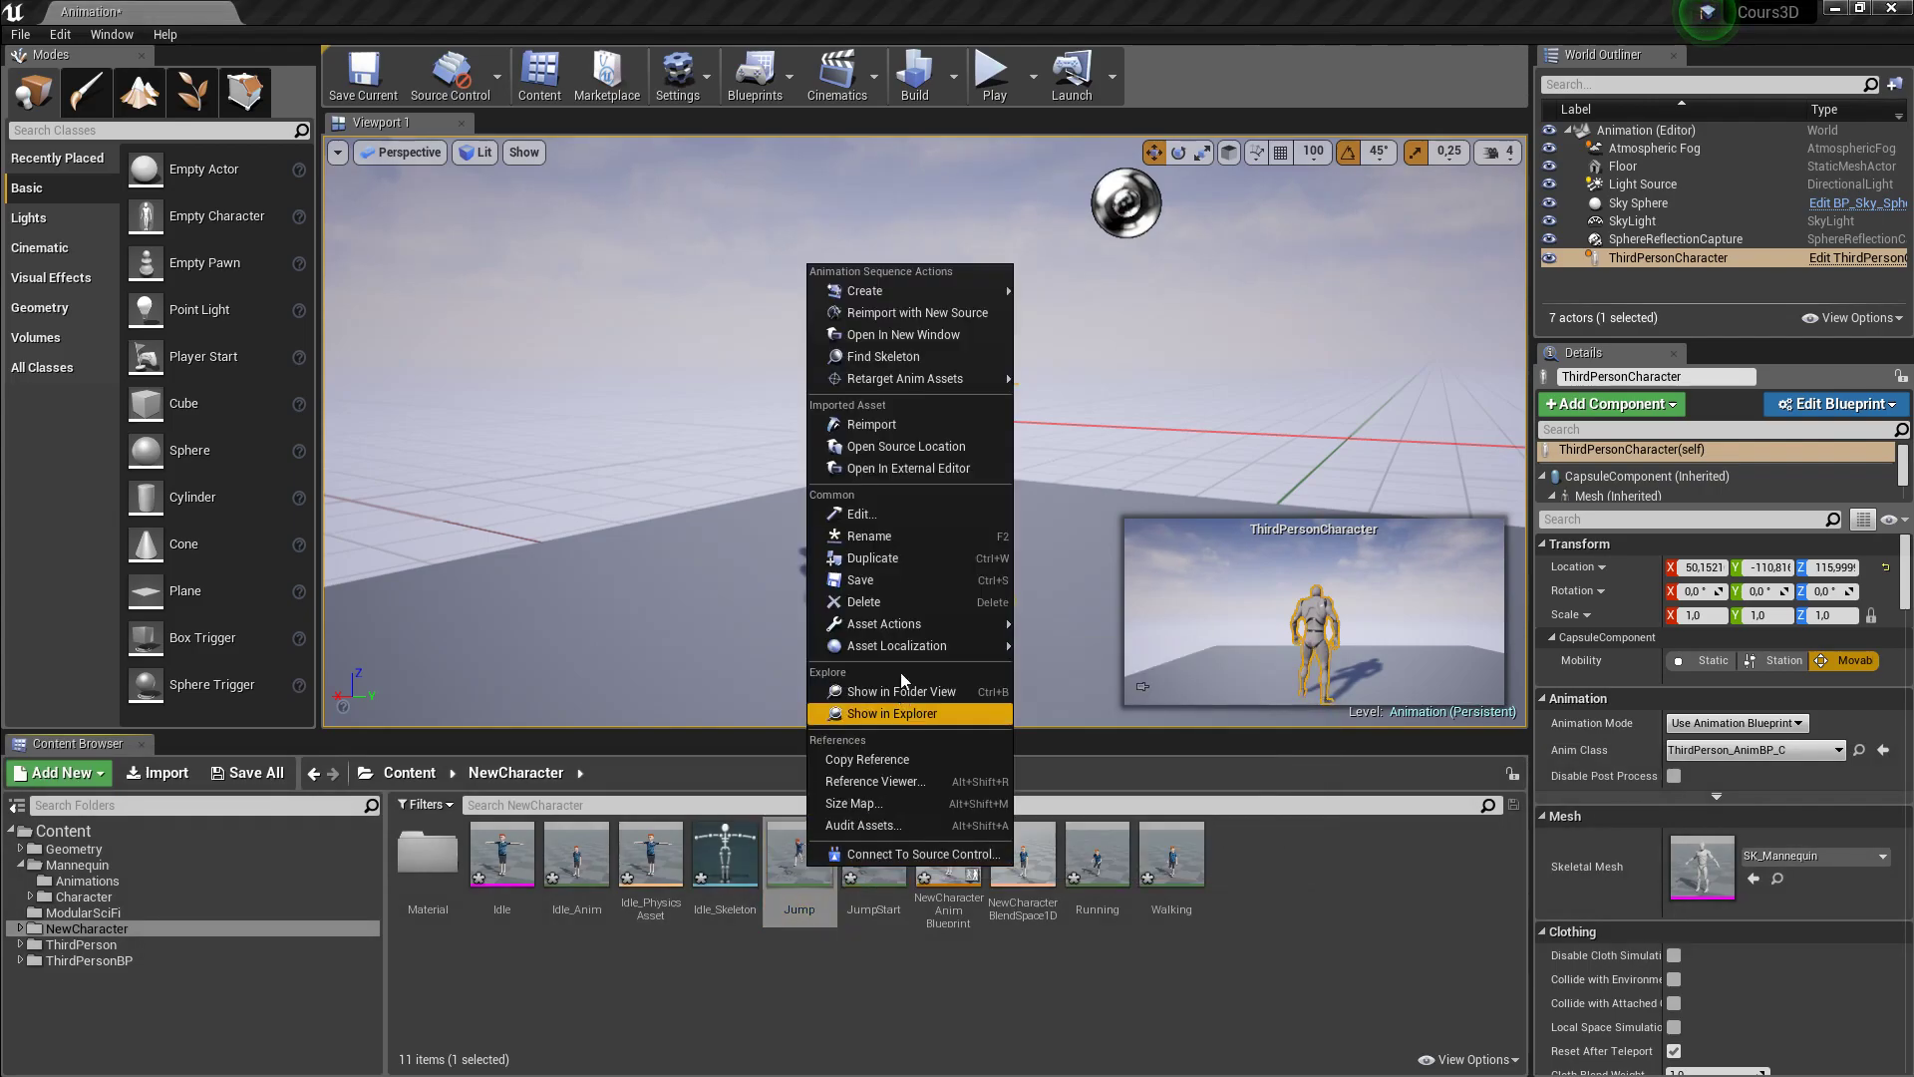
pyautogui.click(878, 558)
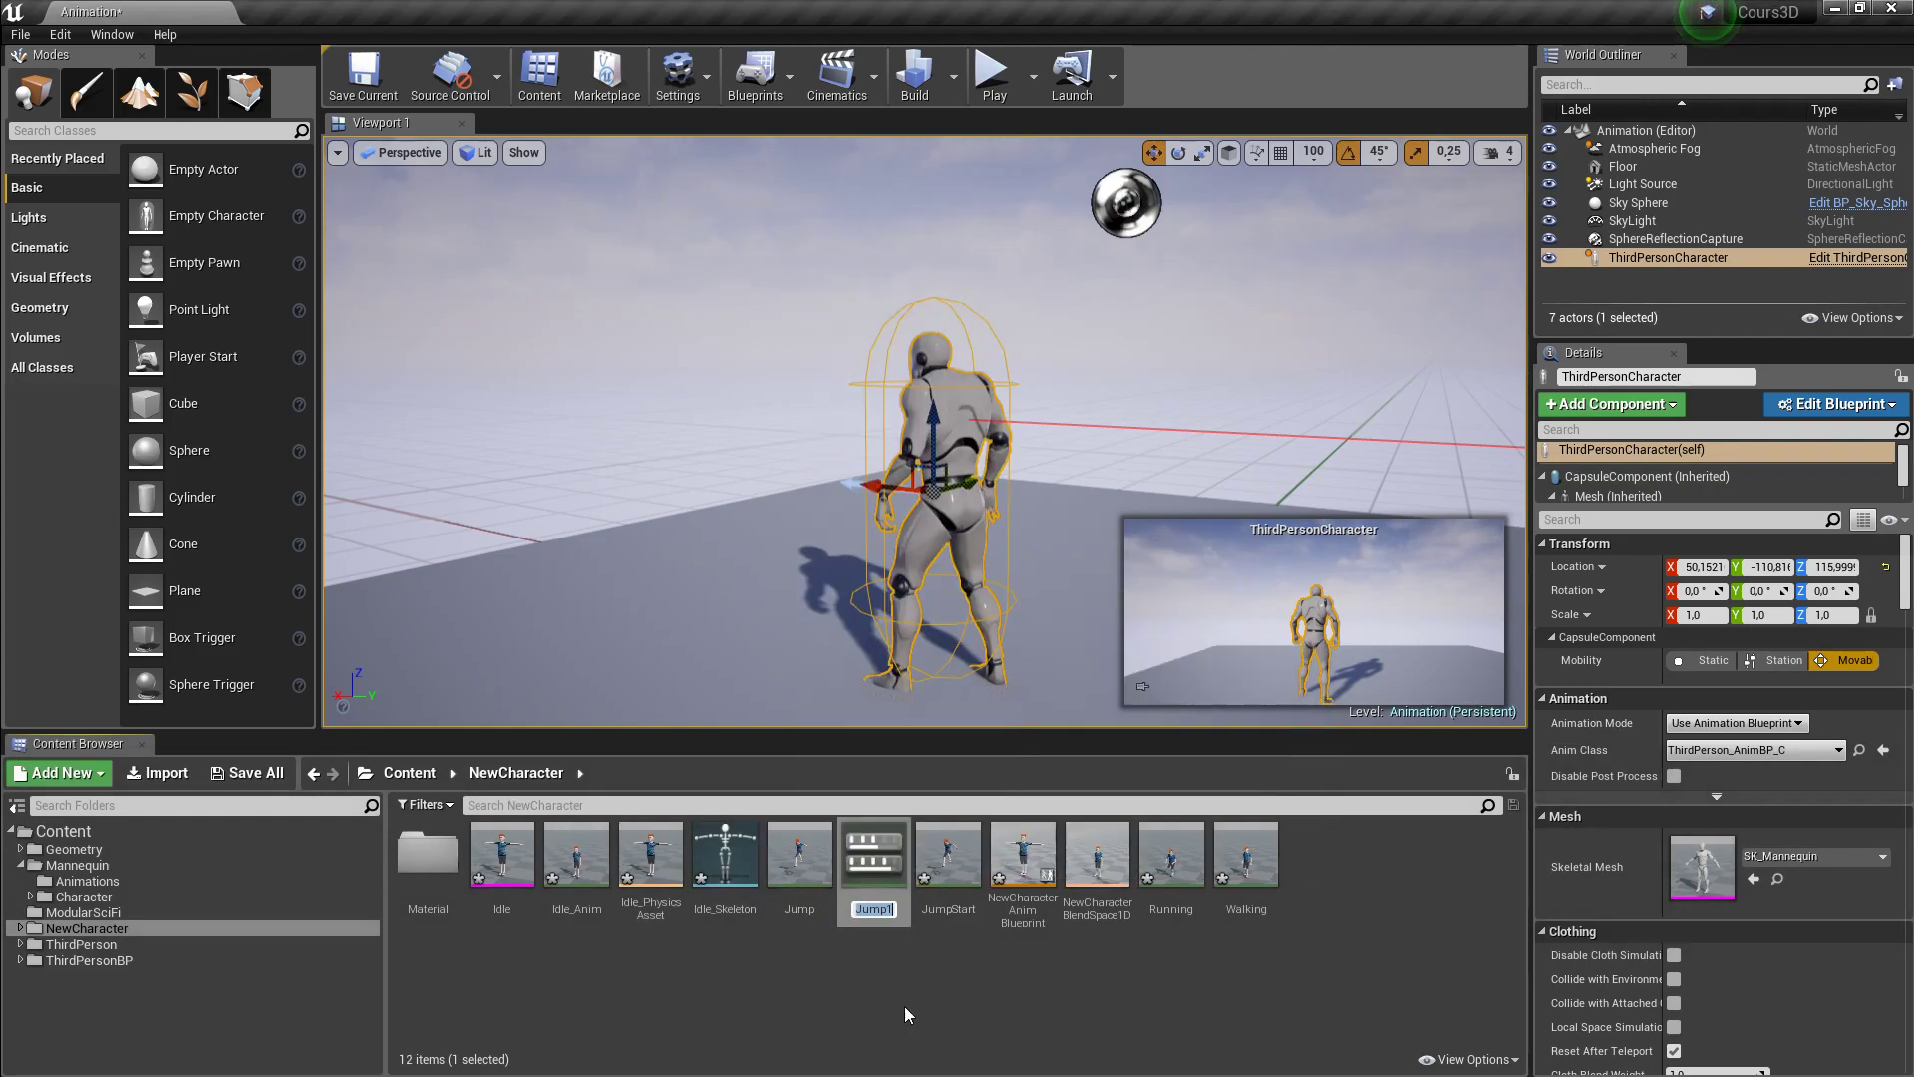
pyautogui.press('Right')
pyautogui.press('BackSpace')
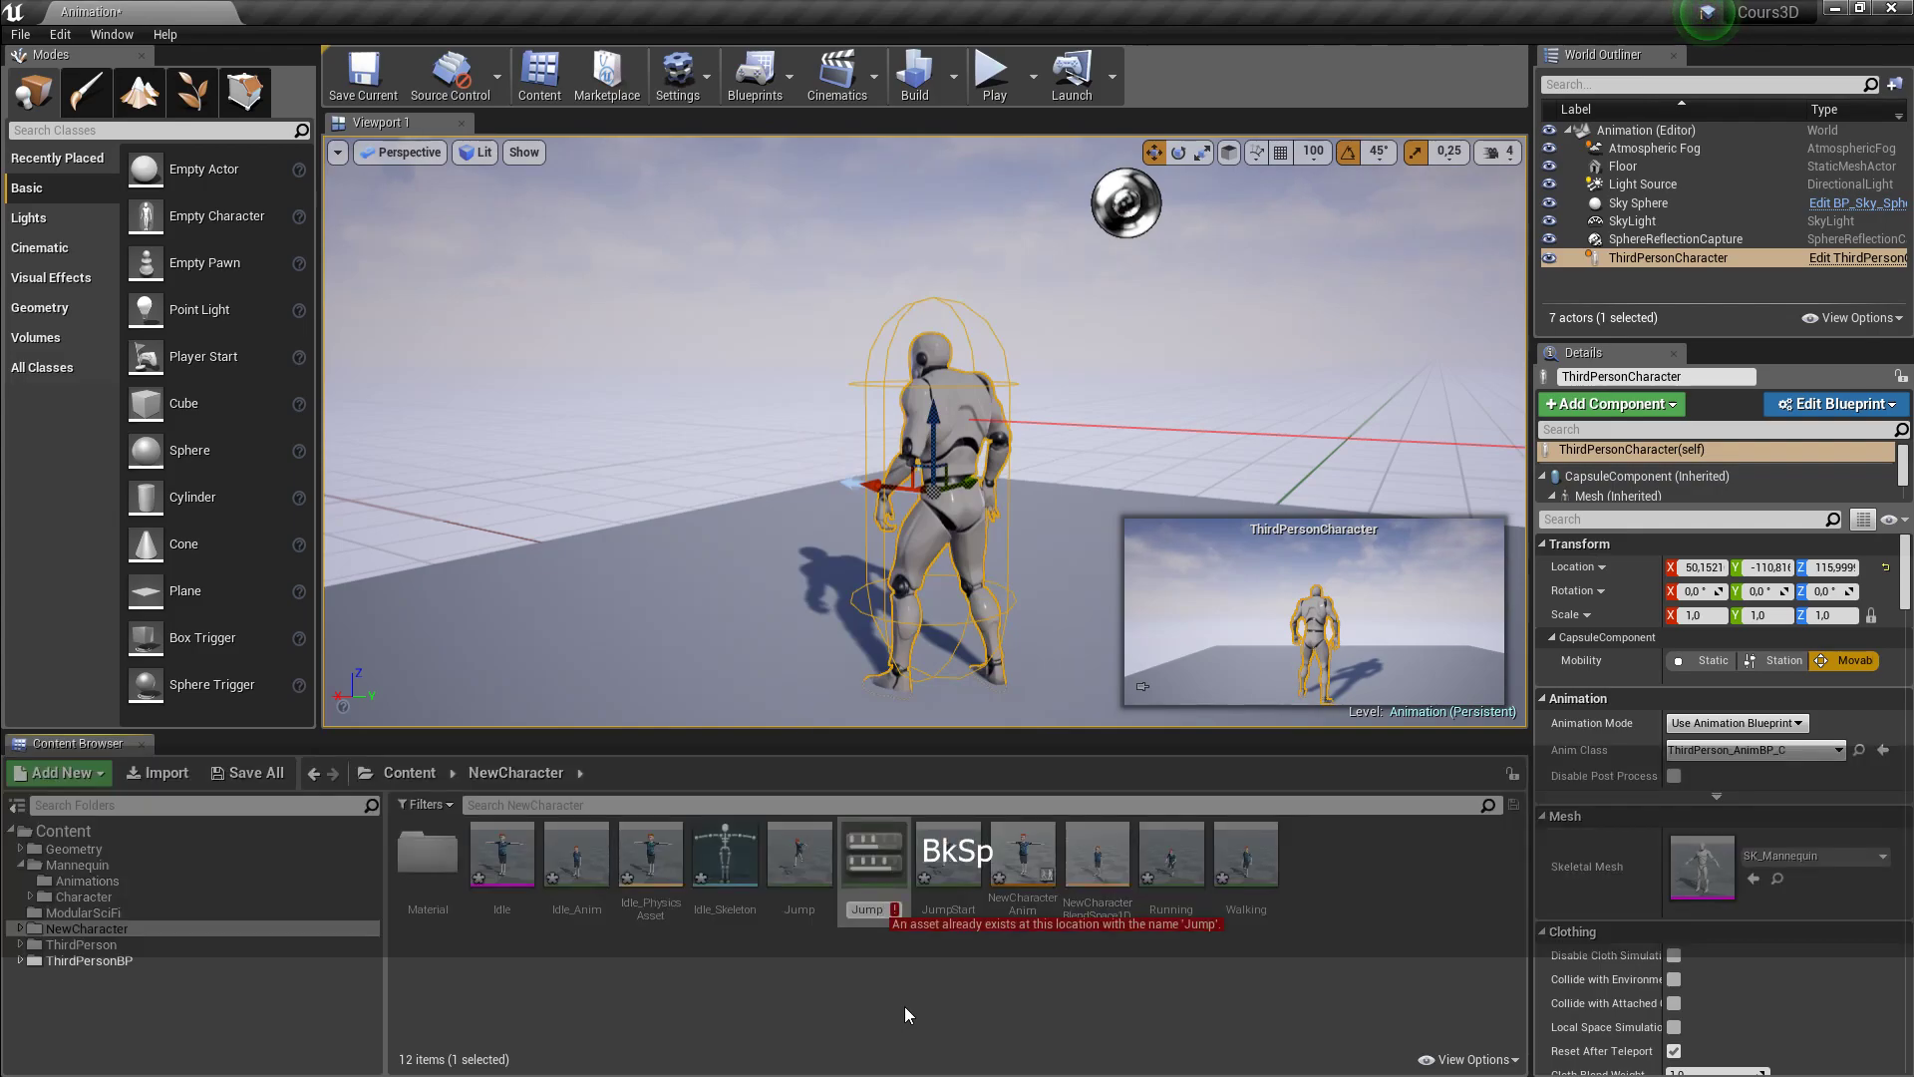
pyautogui.write('Loop')
pyautogui.press('Return')
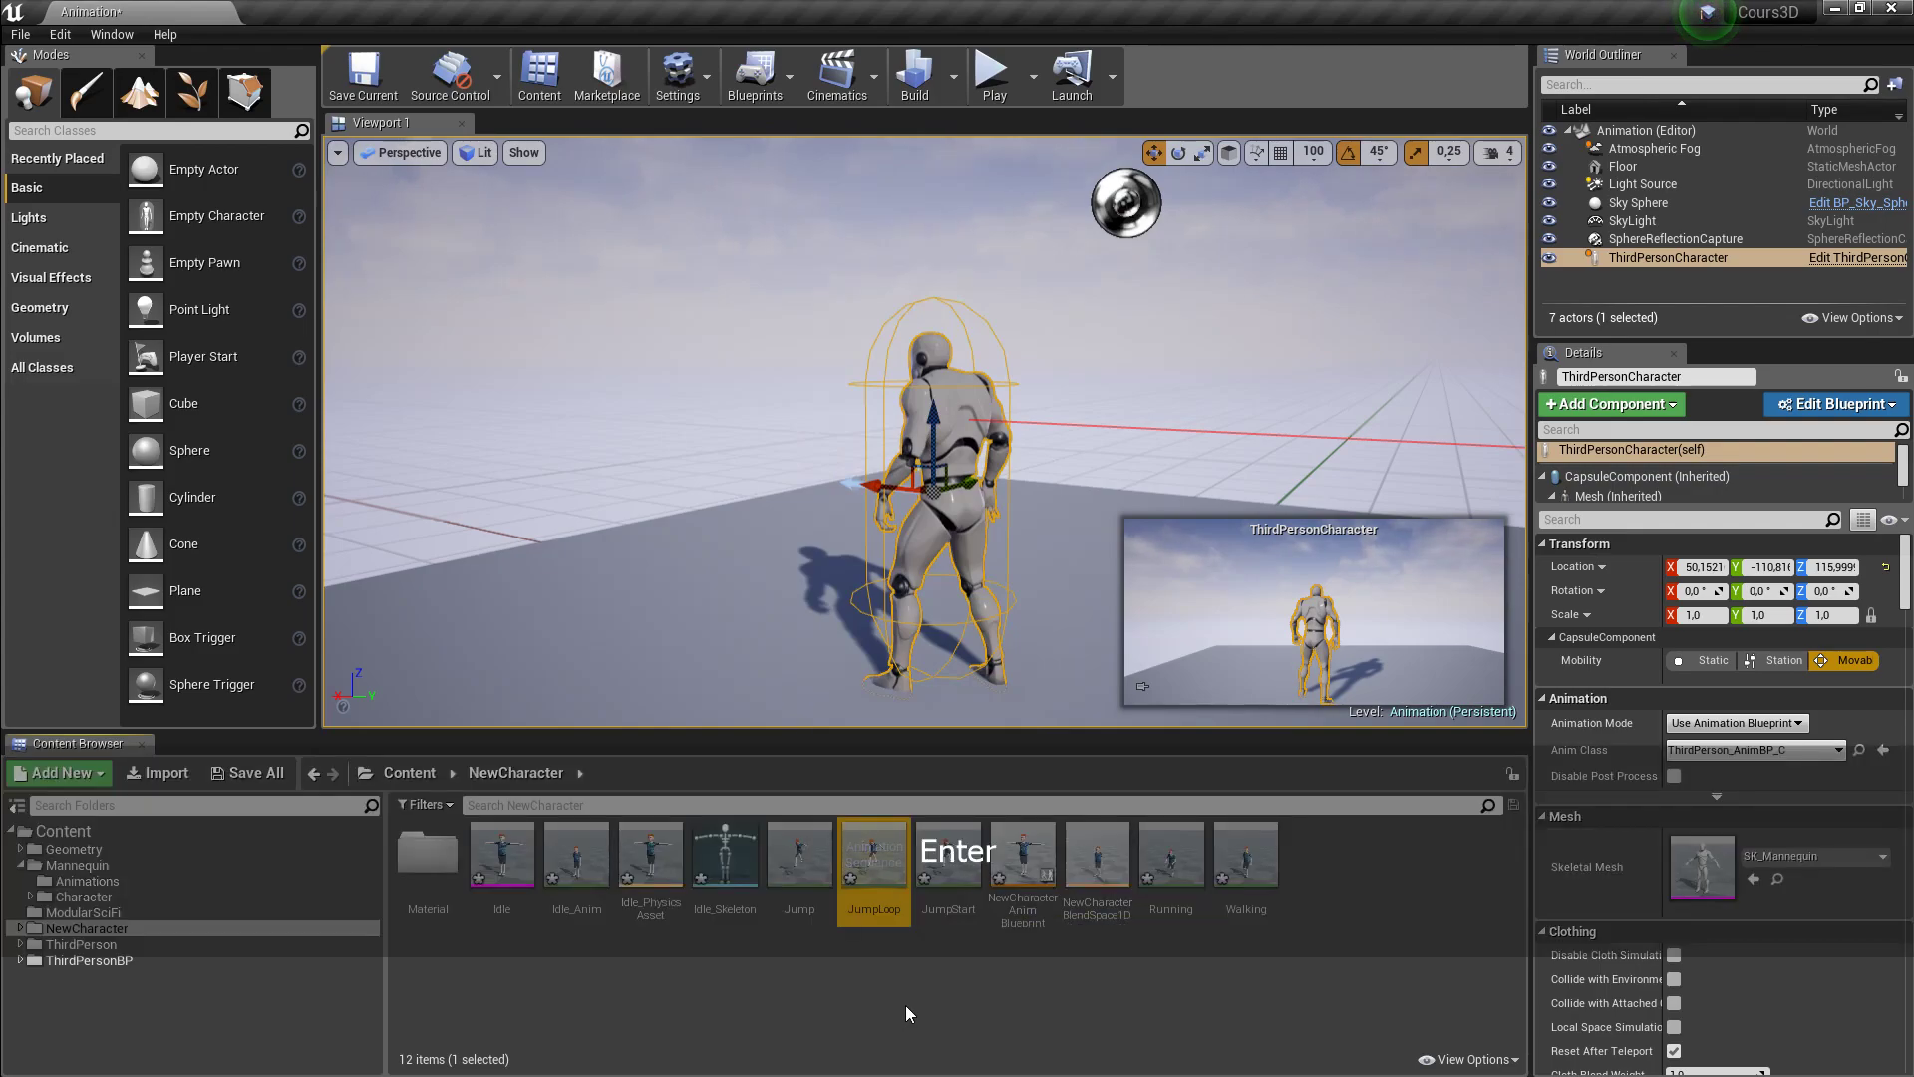
pyautogui.click(971, 1008)
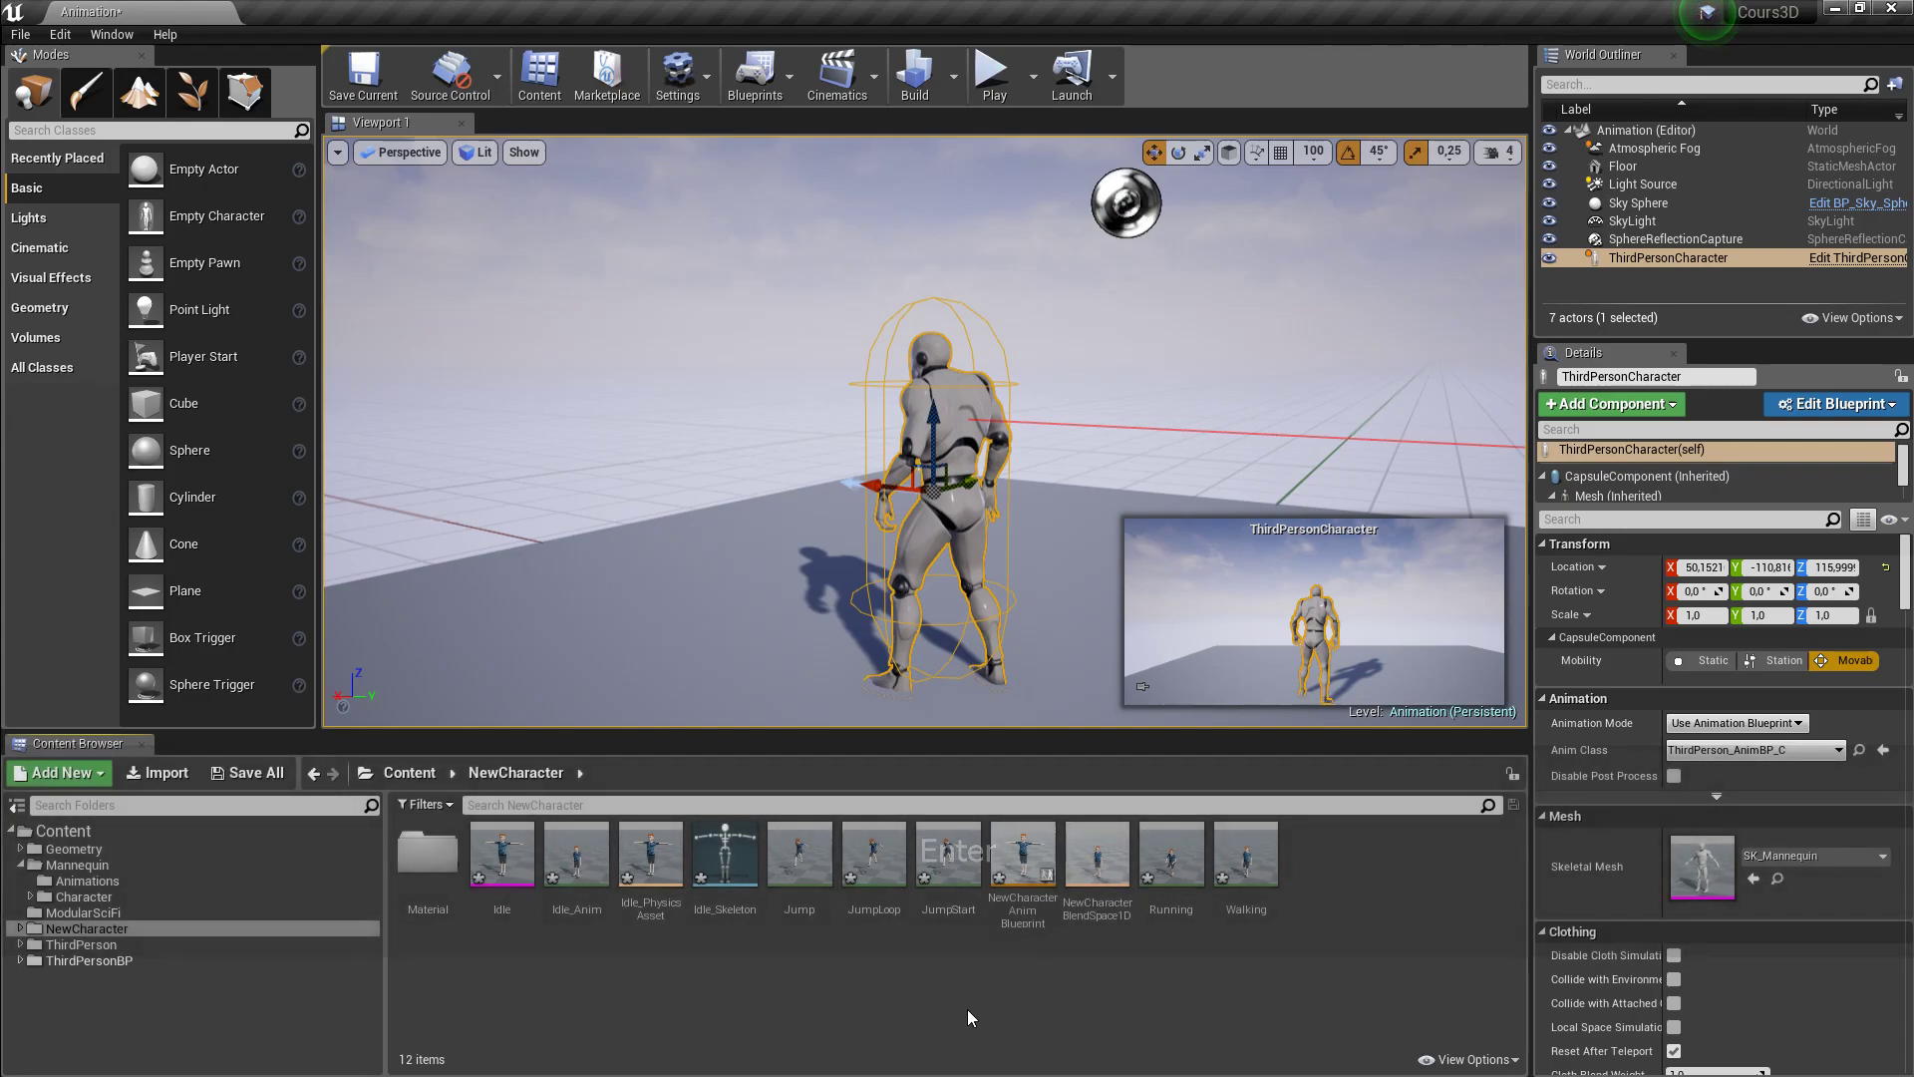
# - Open the JumpStart animation, pause its playback and move the playhead to about frame 331, with the character in mid-air
pyautogui.doubleClick(940, 881)
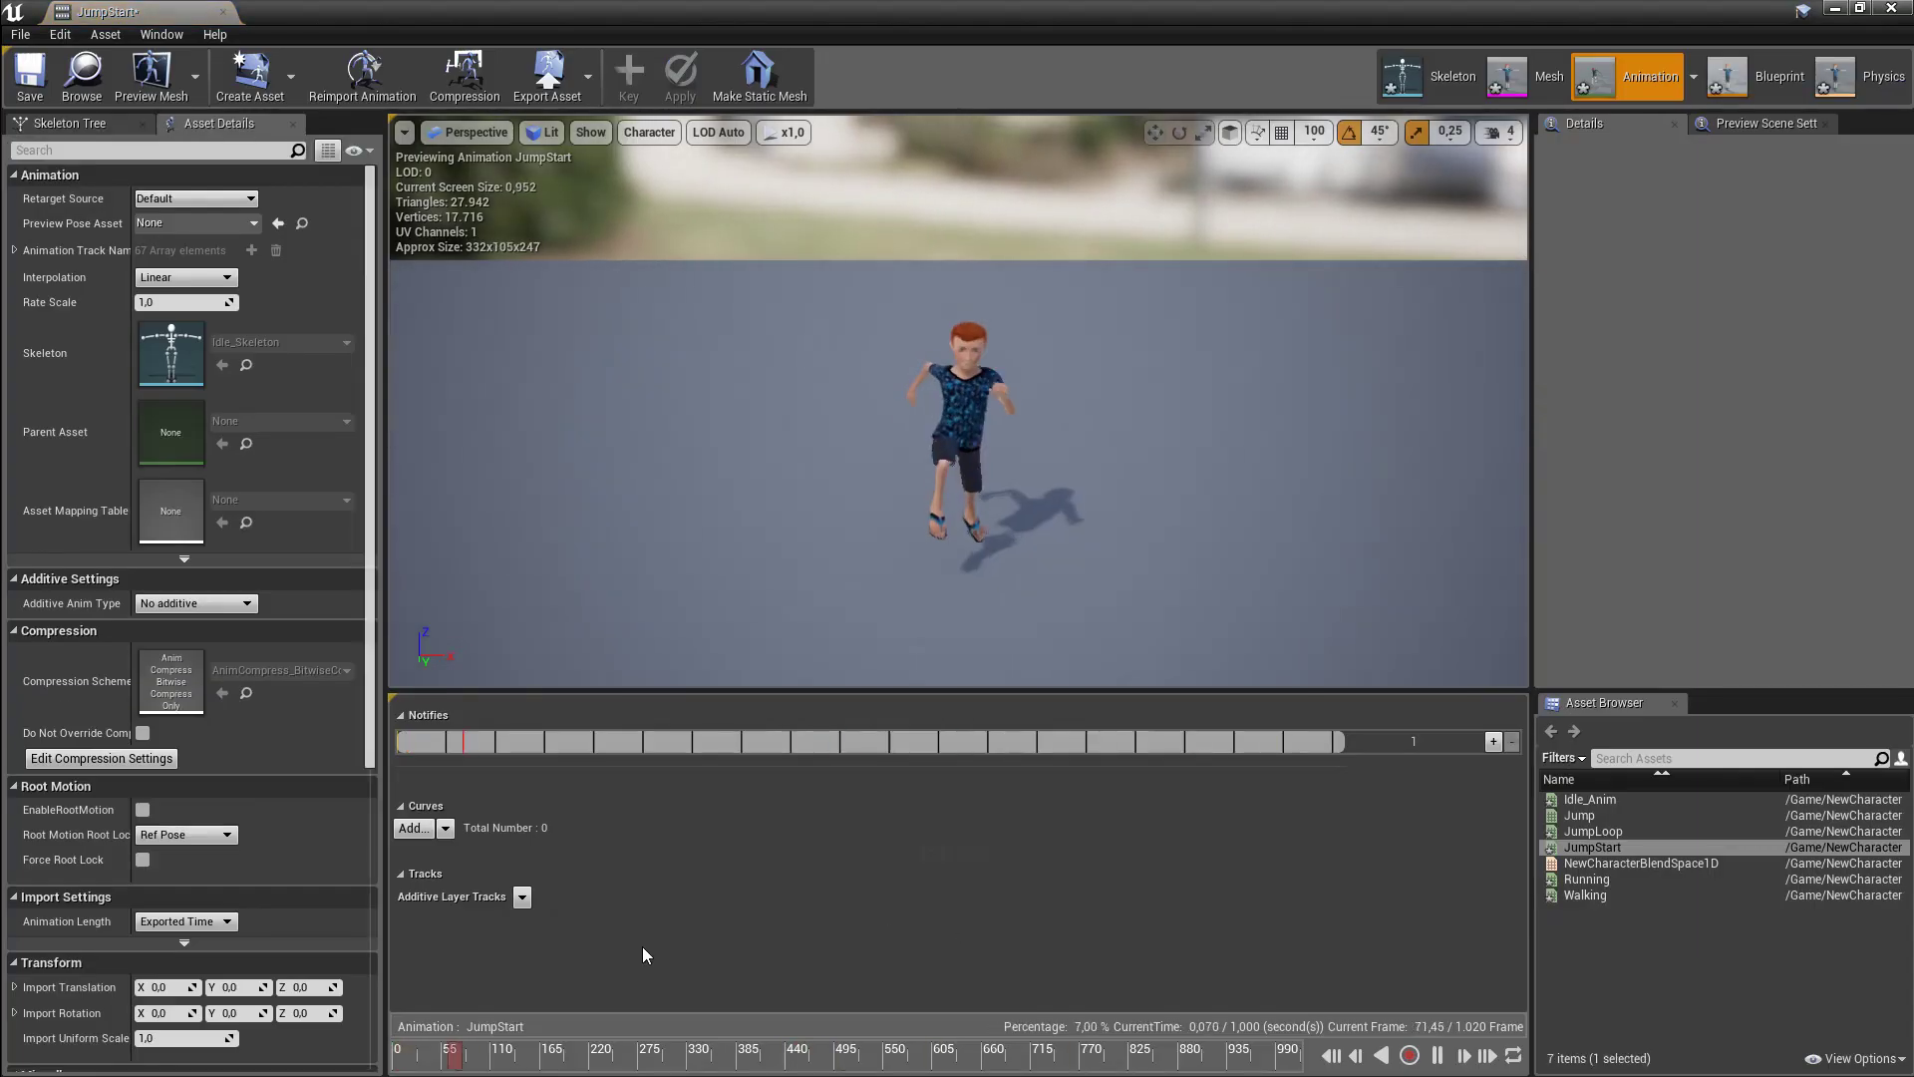
pyautogui.click(1439, 1055)
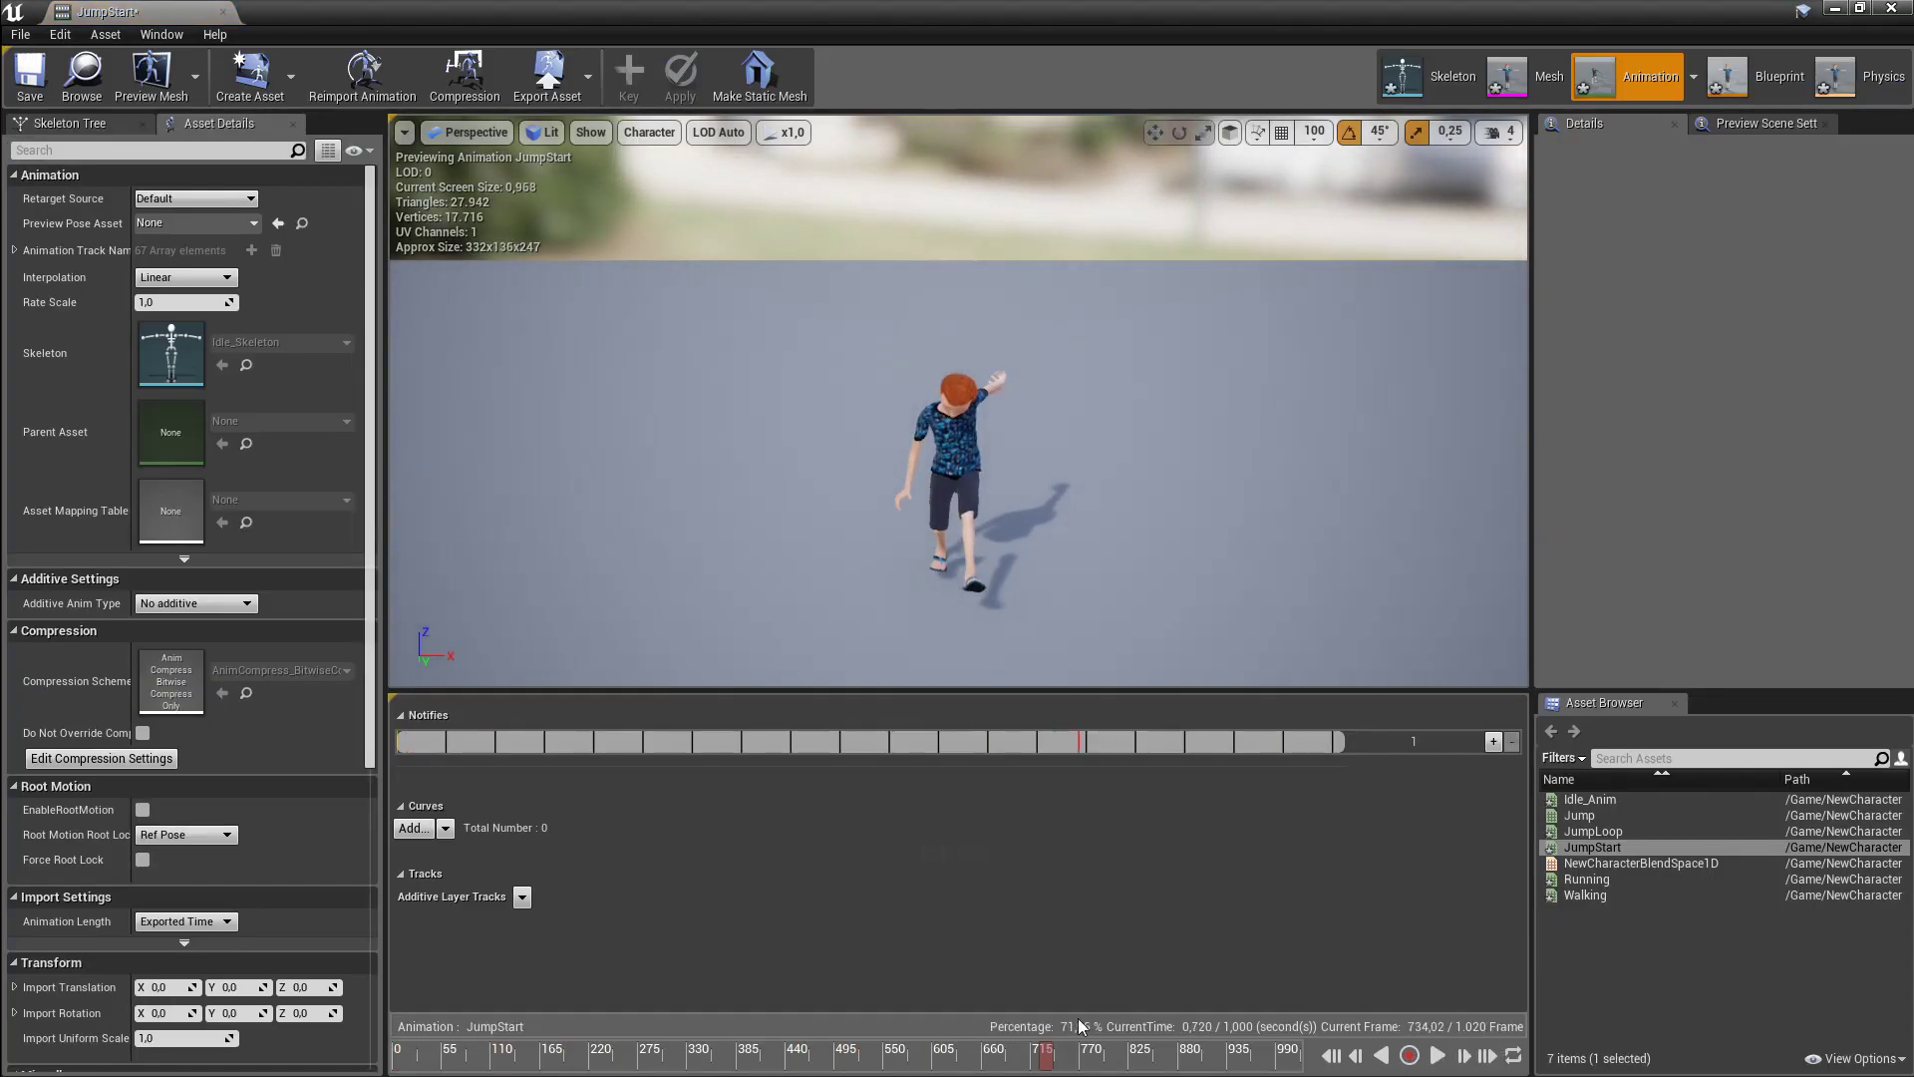
pyautogui.moveTo(1047, 1061); pyautogui.dragTo(686, 1019)
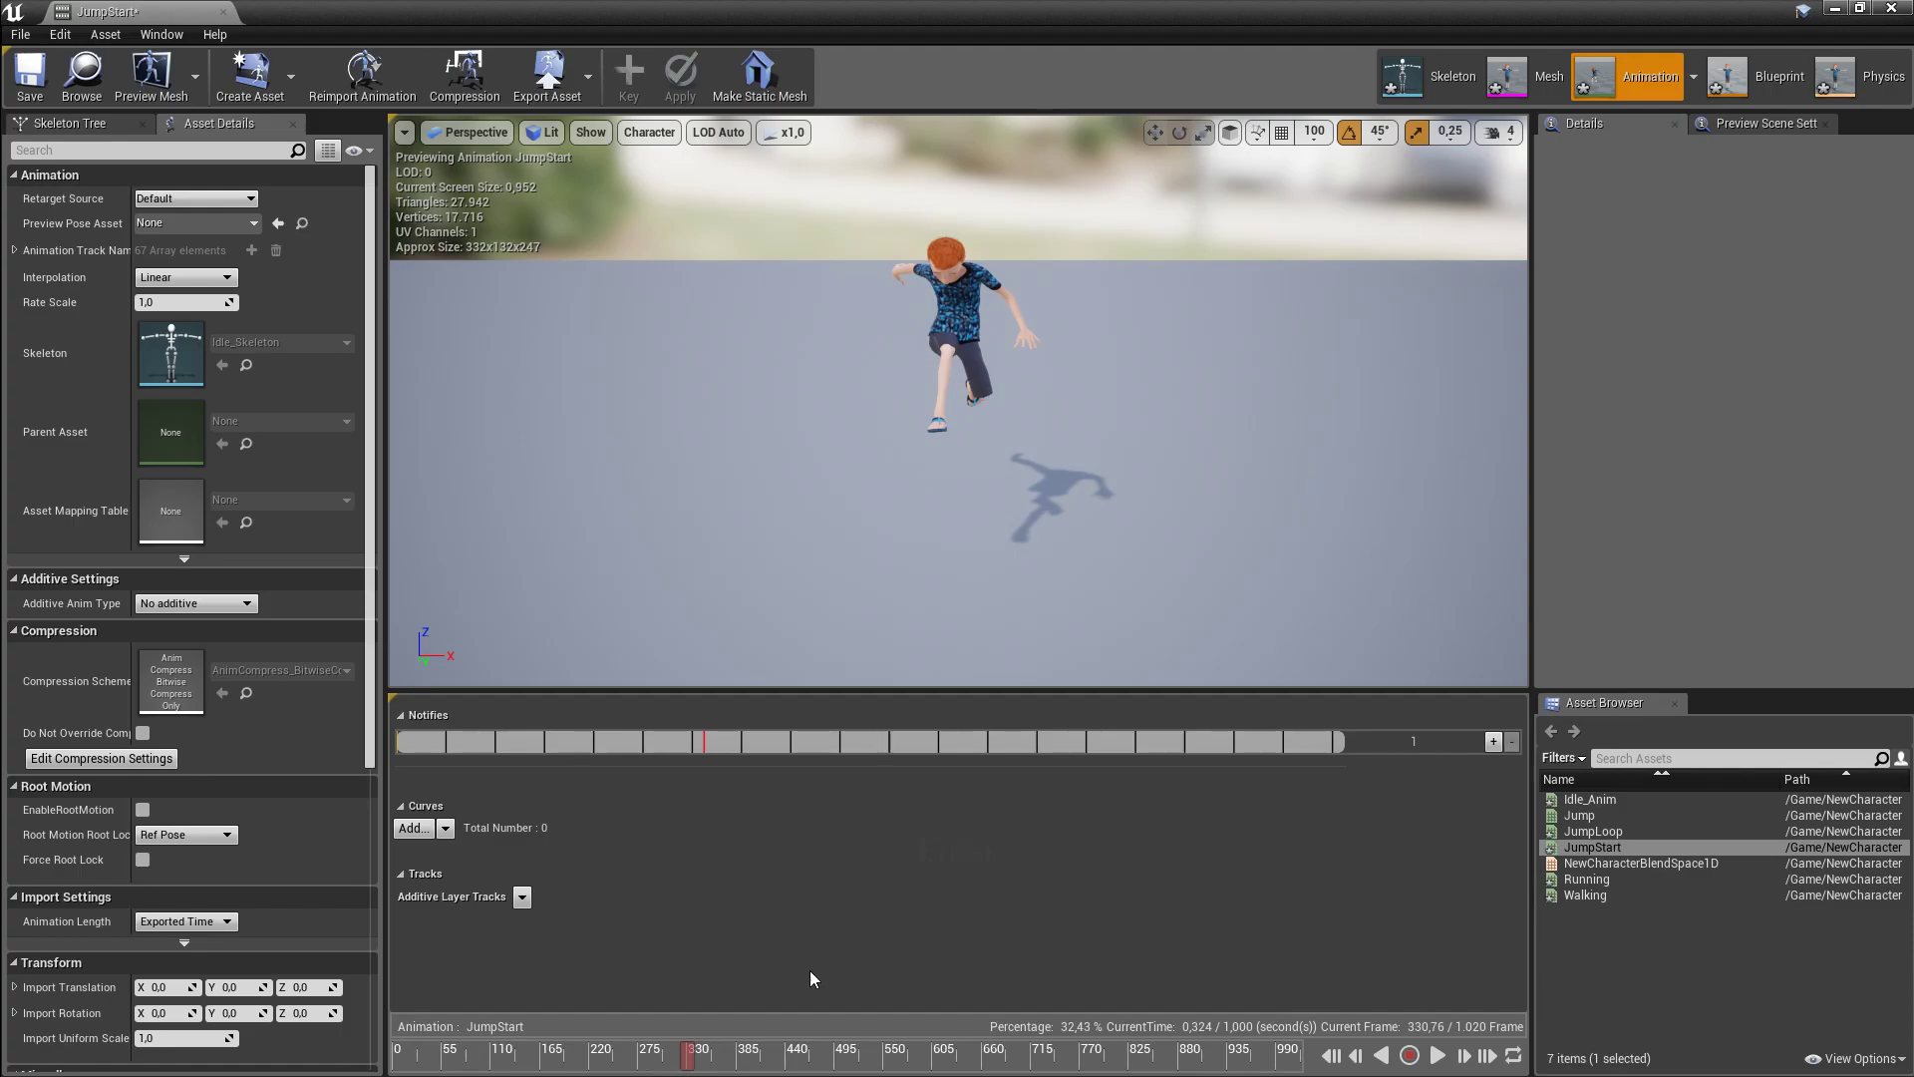
# - Trim the JumpStart animation by removing everything from frame 333 to frame 1.021
pyautogui.rightClick(692, 1058)
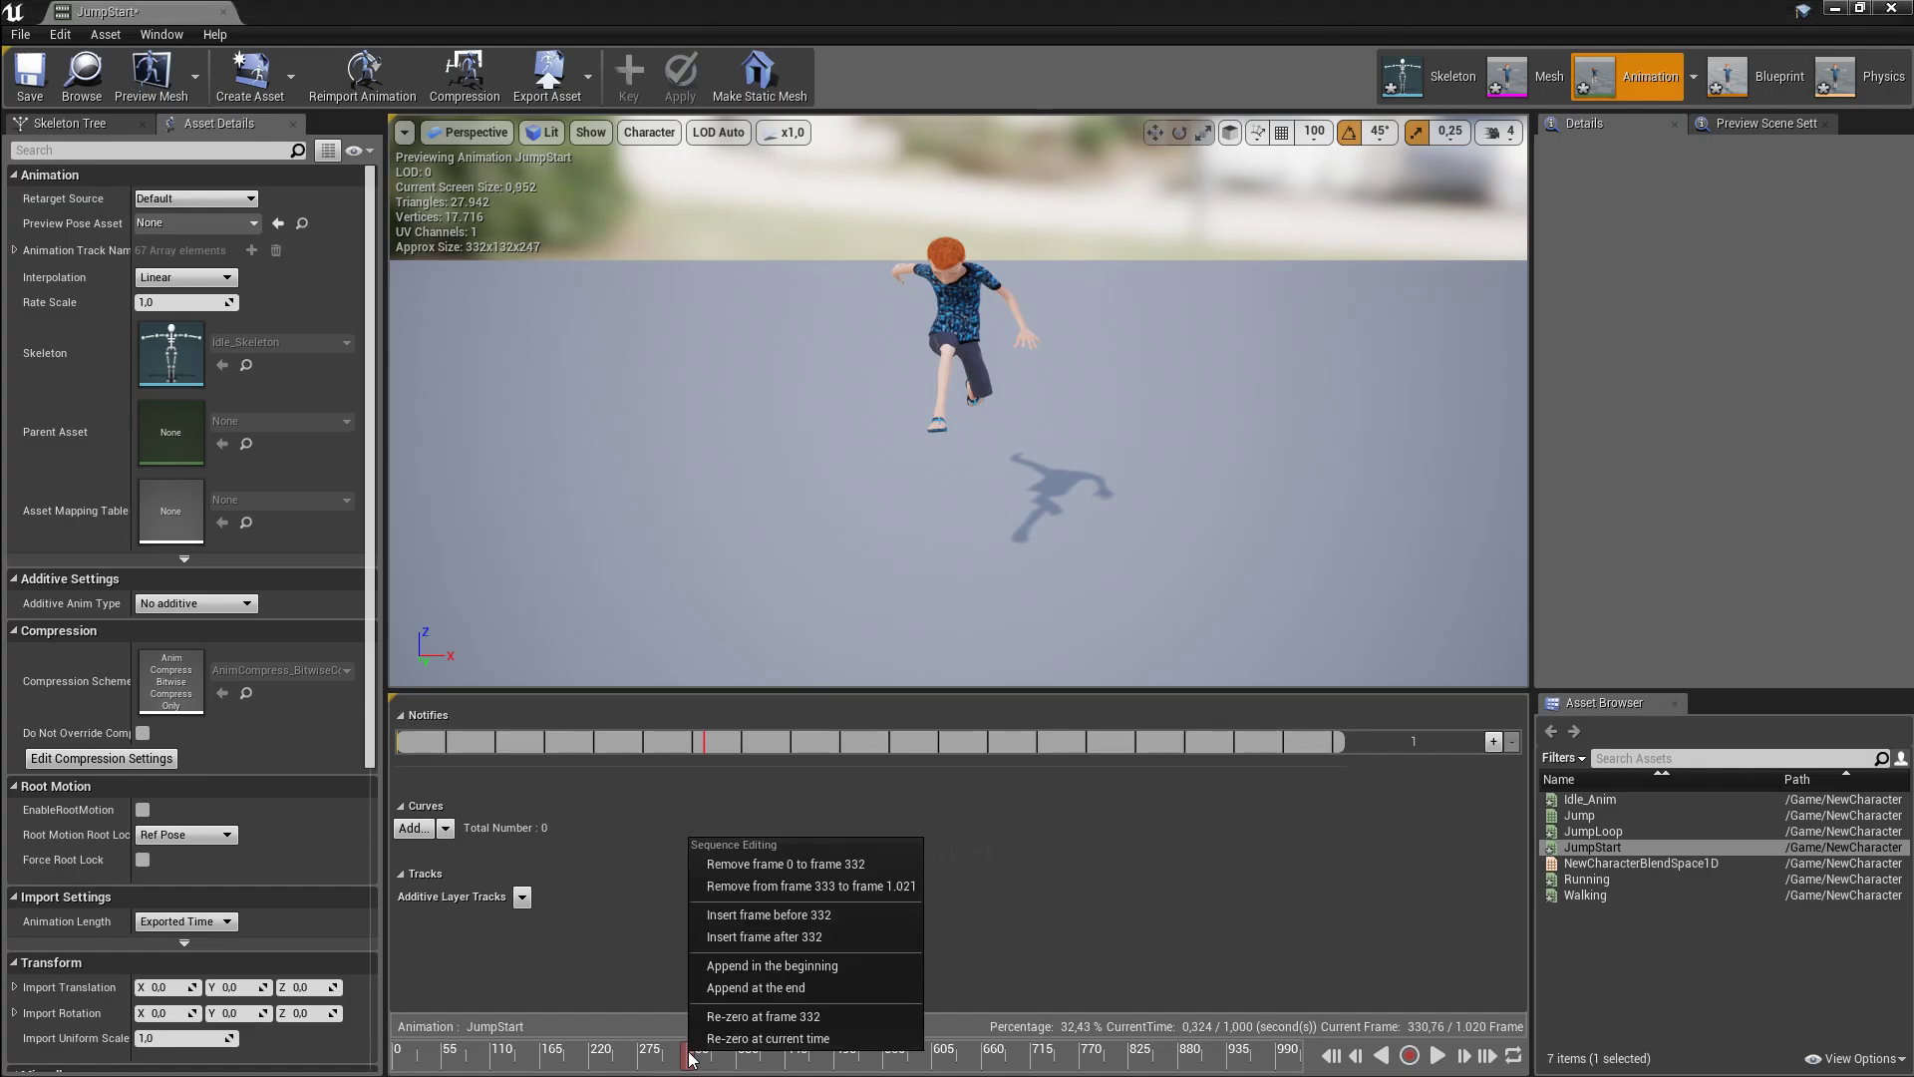
pyautogui.rightClick(690, 1058)
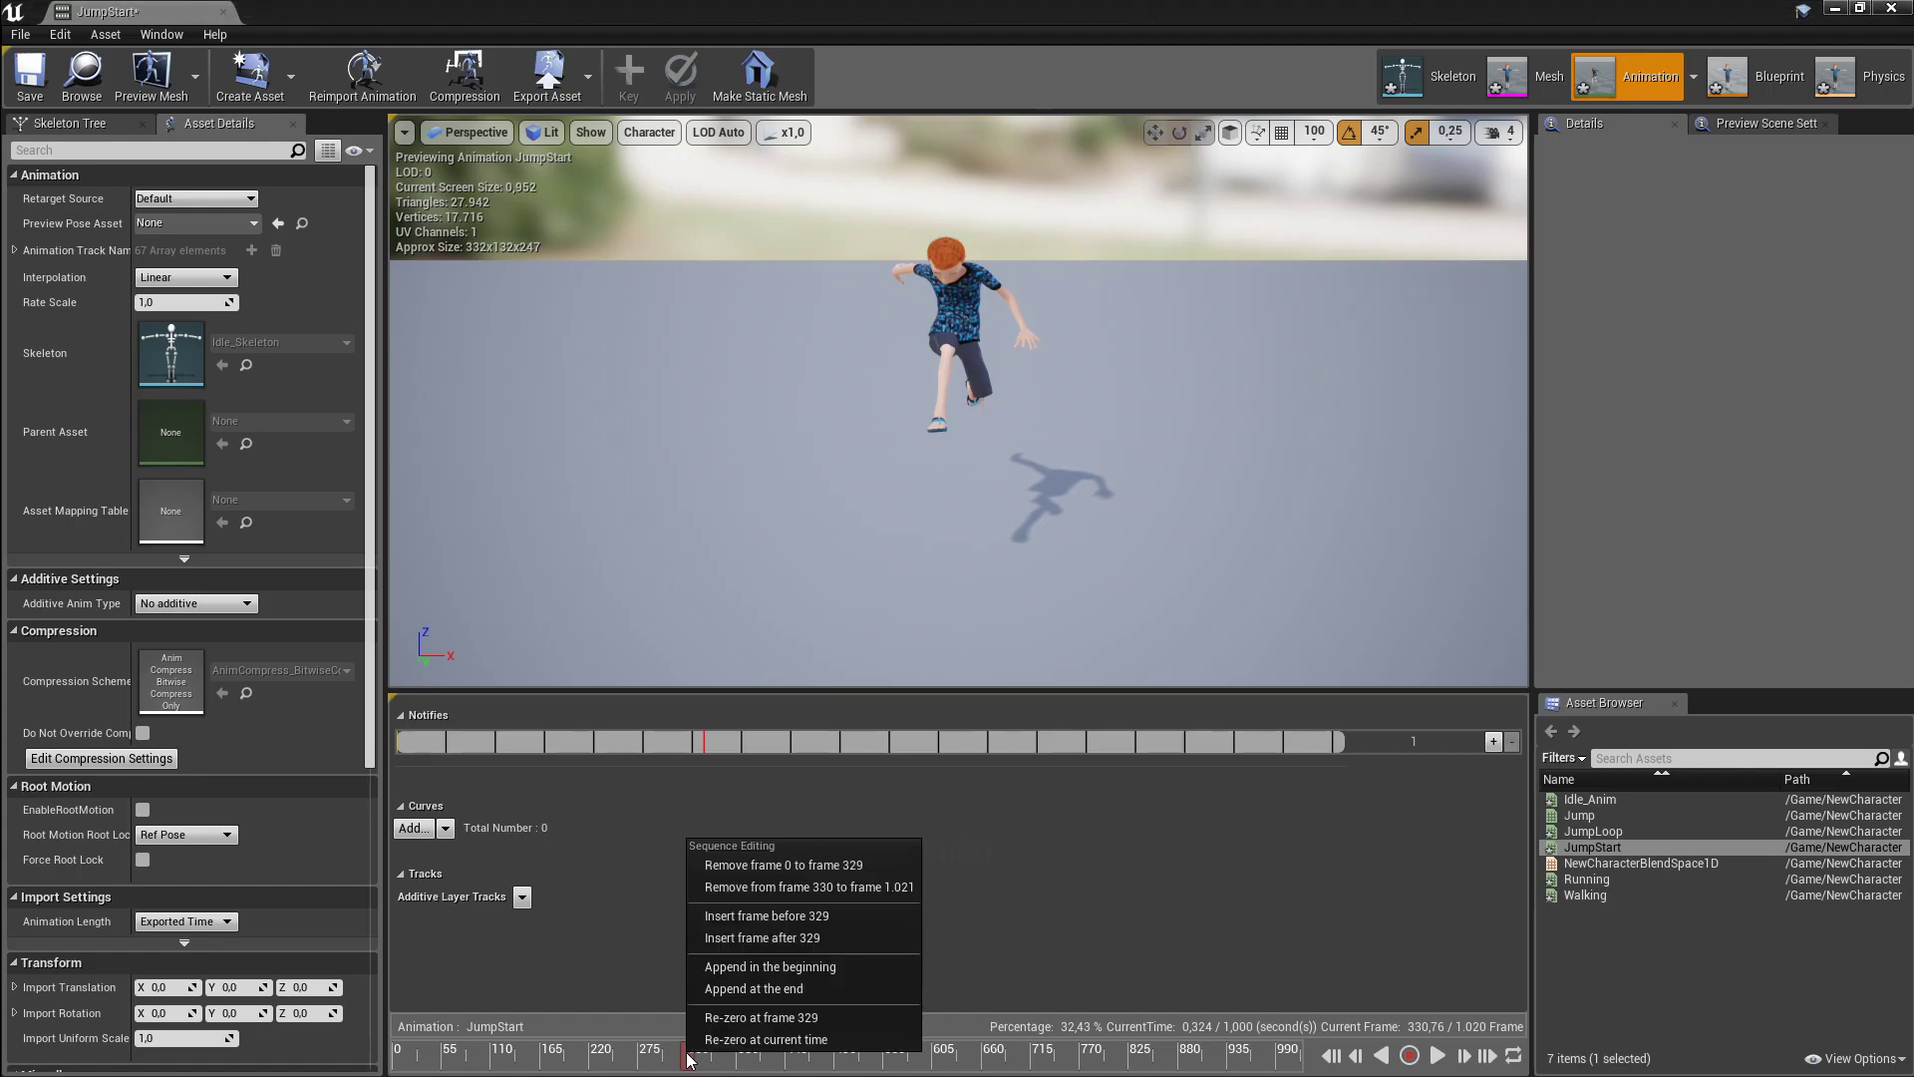
pyautogui.rightClick(689, 1053)
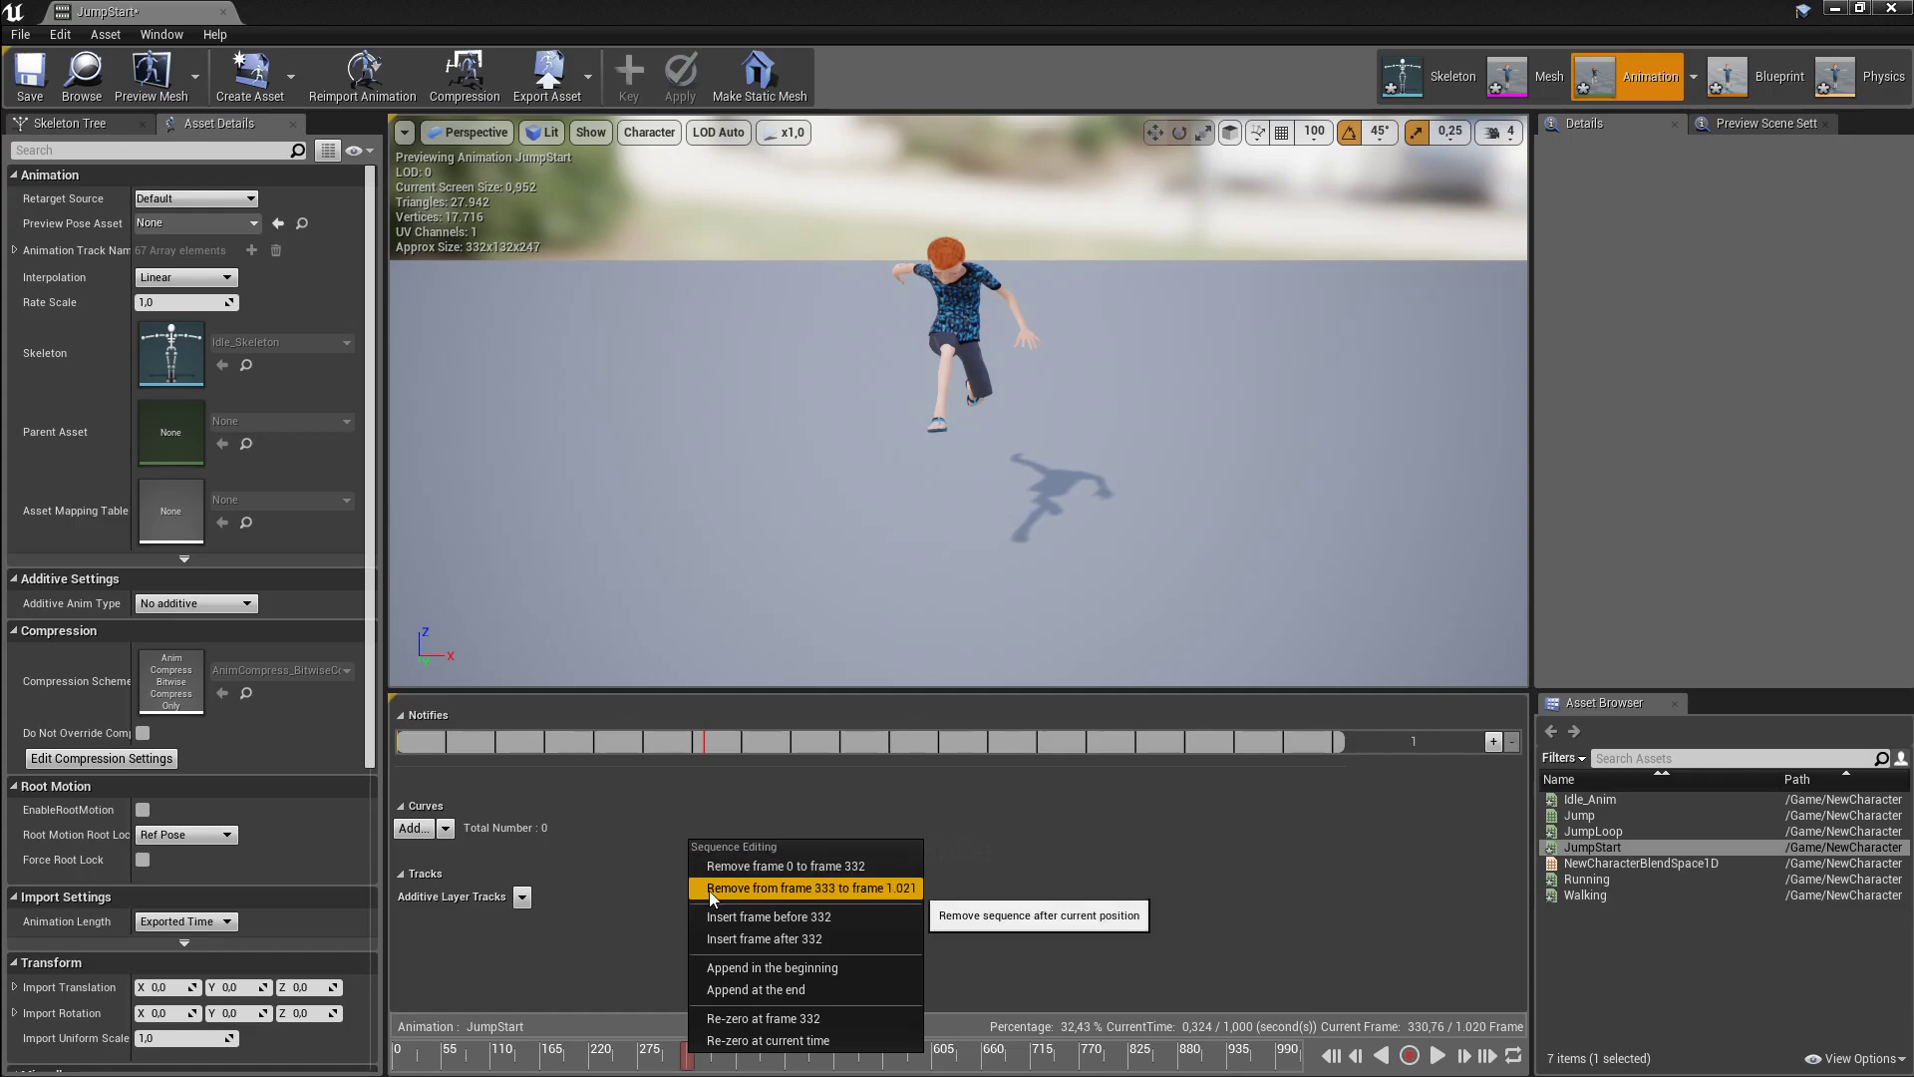
pyautogui.click(877, 889)
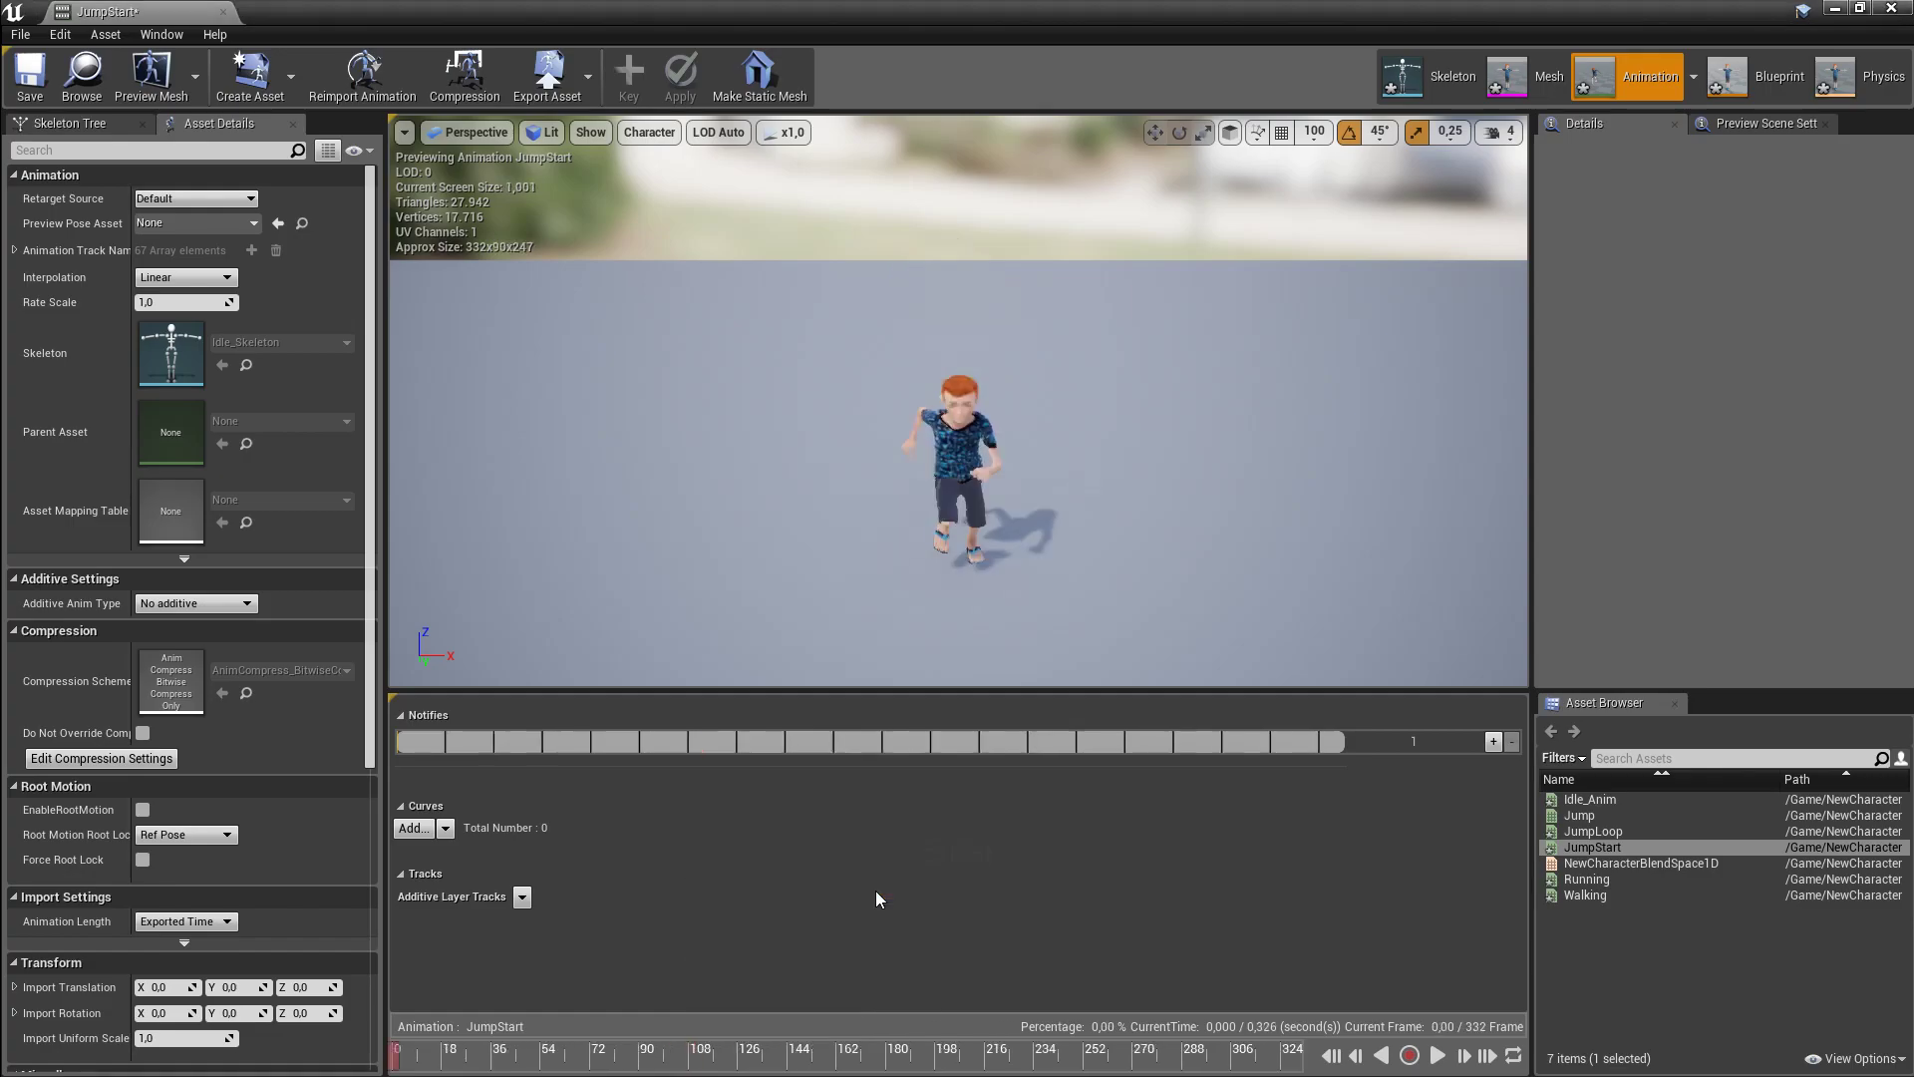
# - Play back the trimmed JumpStart animation, then save it and close its editor
pyautogui.click(1438, 1057)
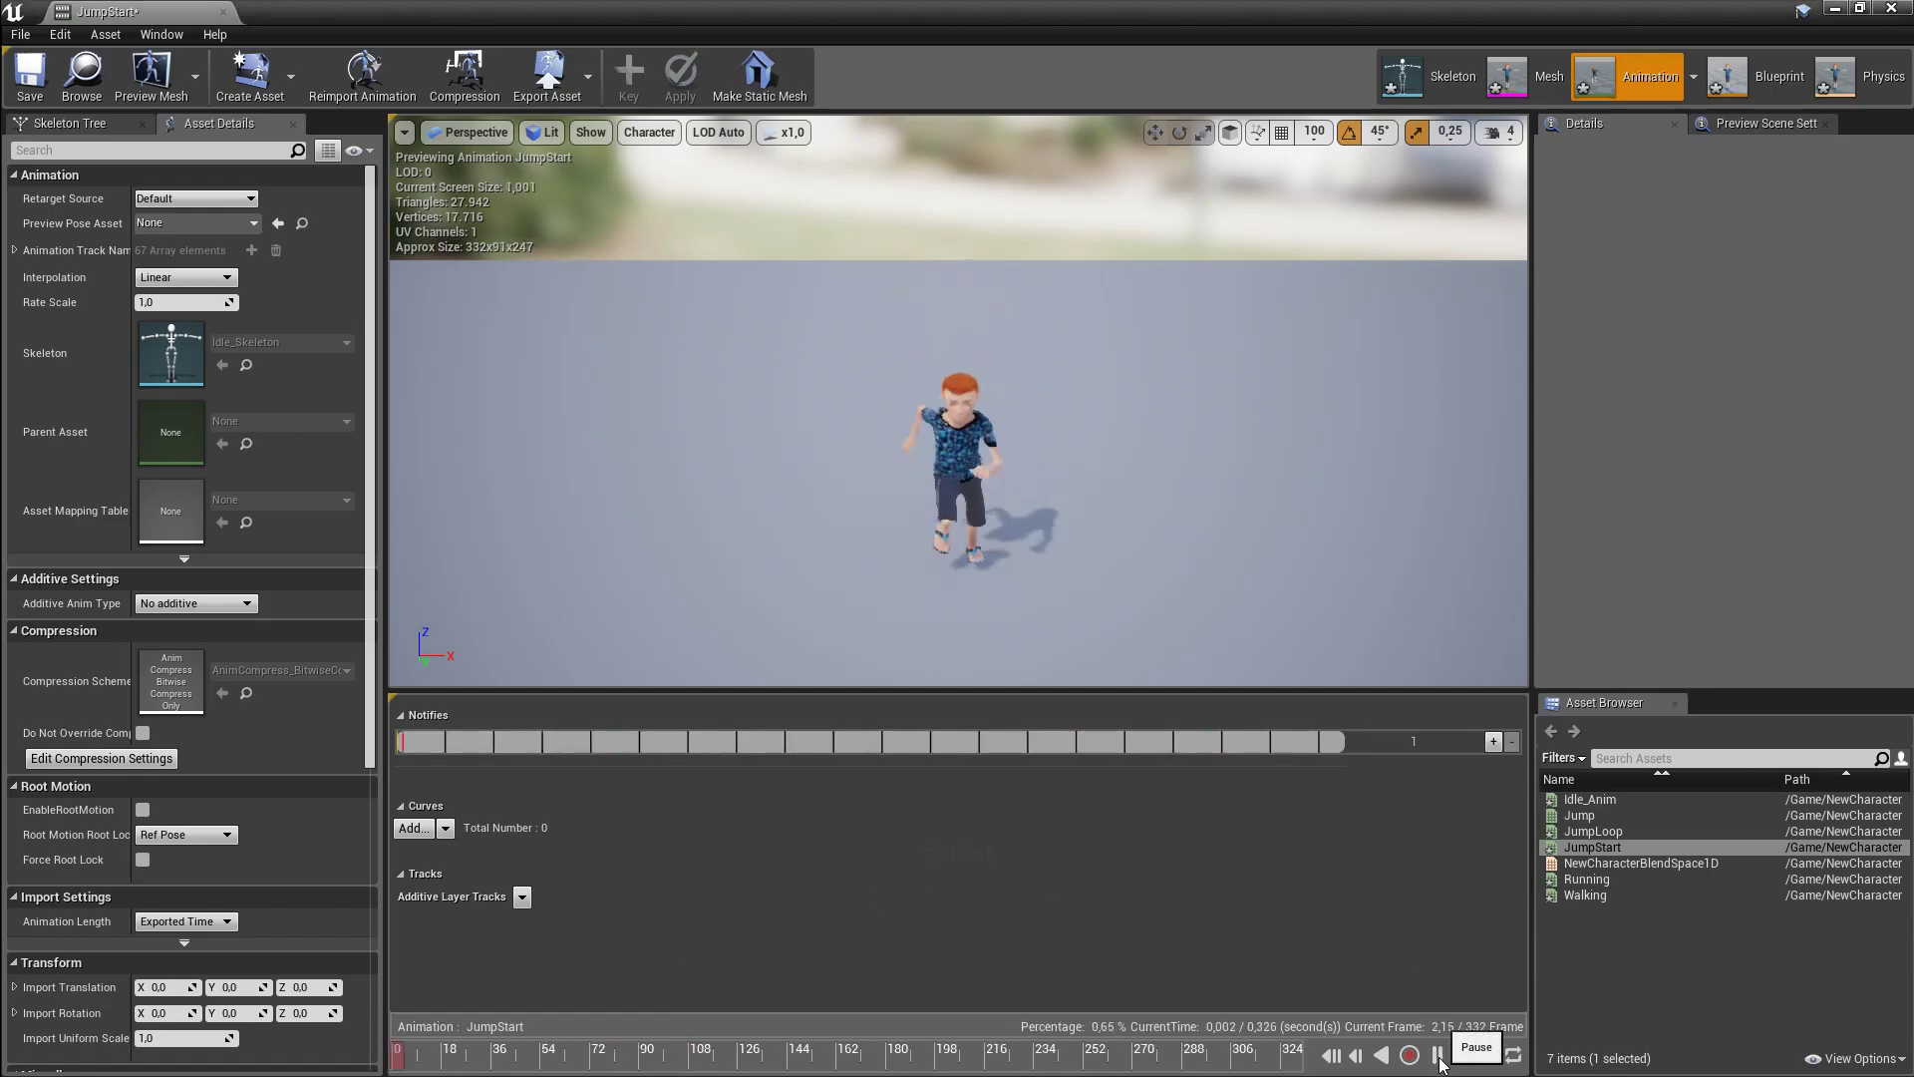
pyautogui.click(1438, 1057)
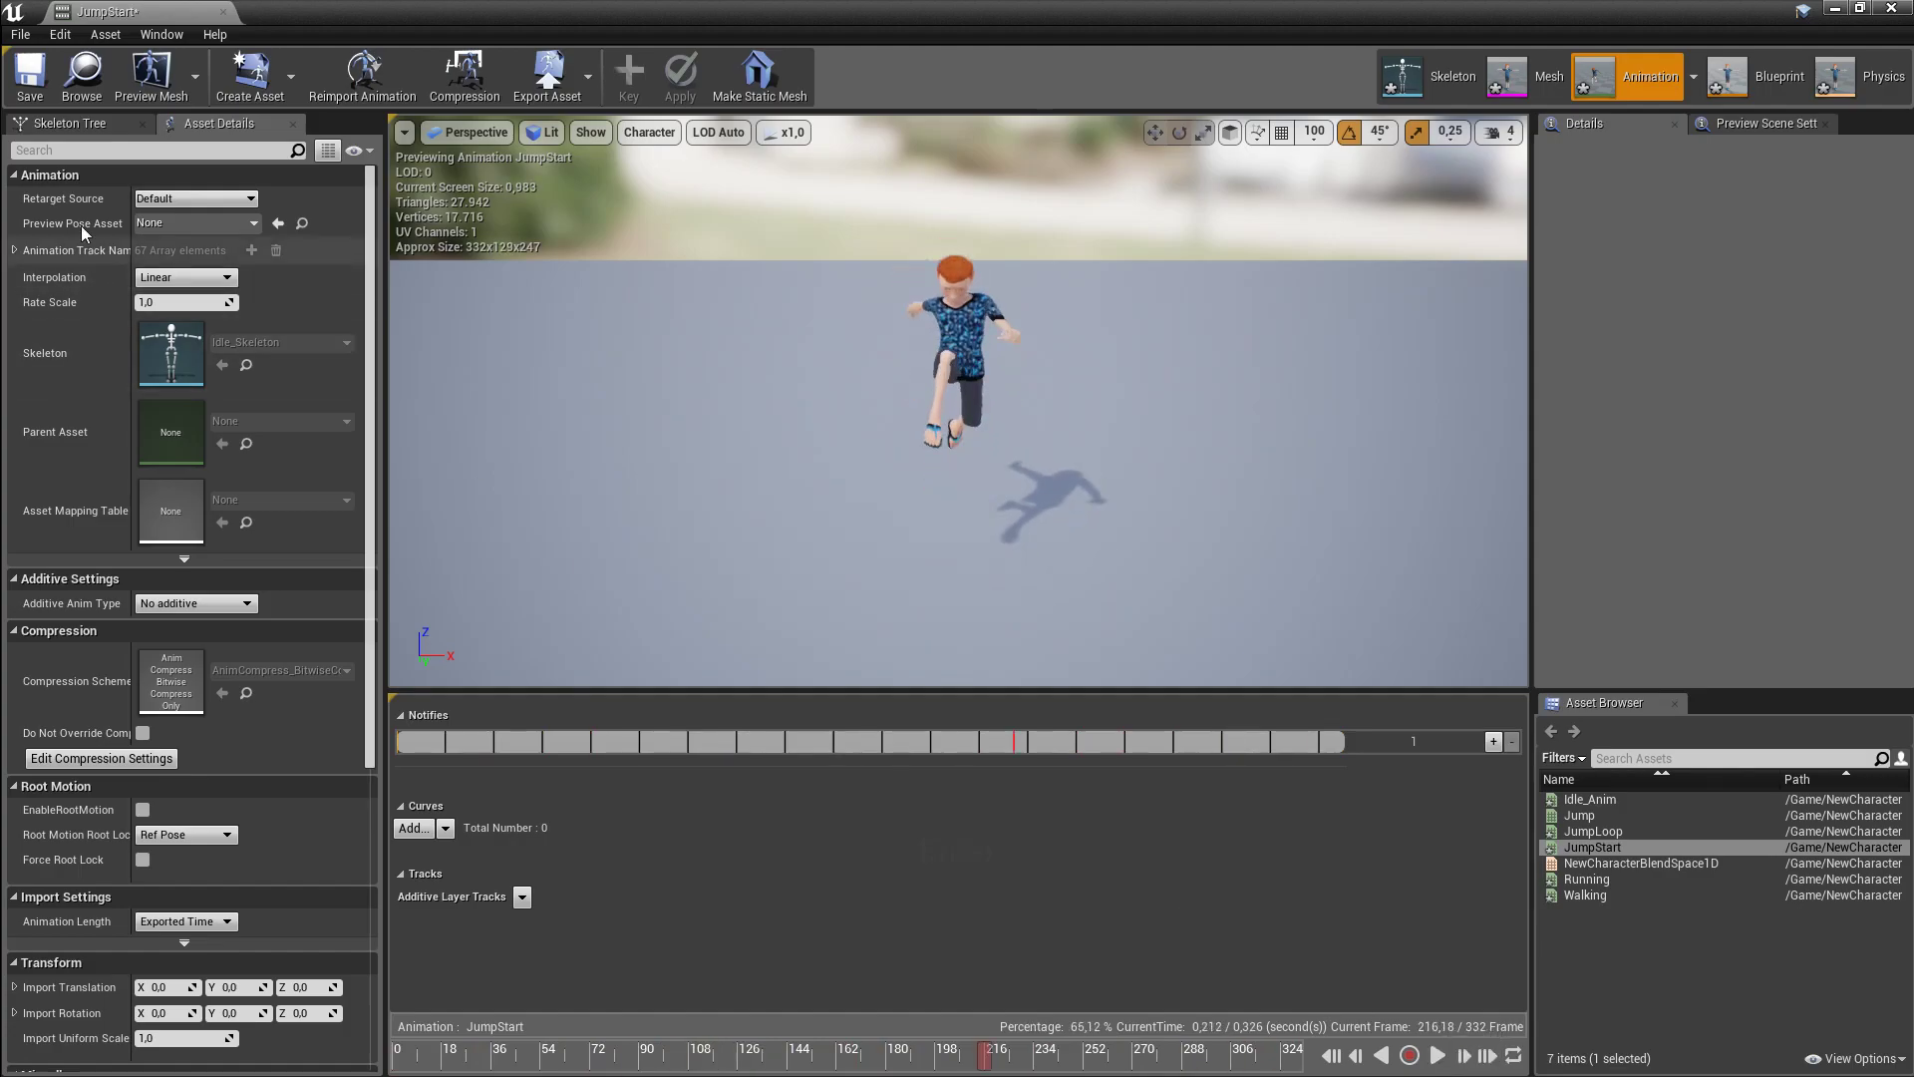
pyautogui.click(30, 75)
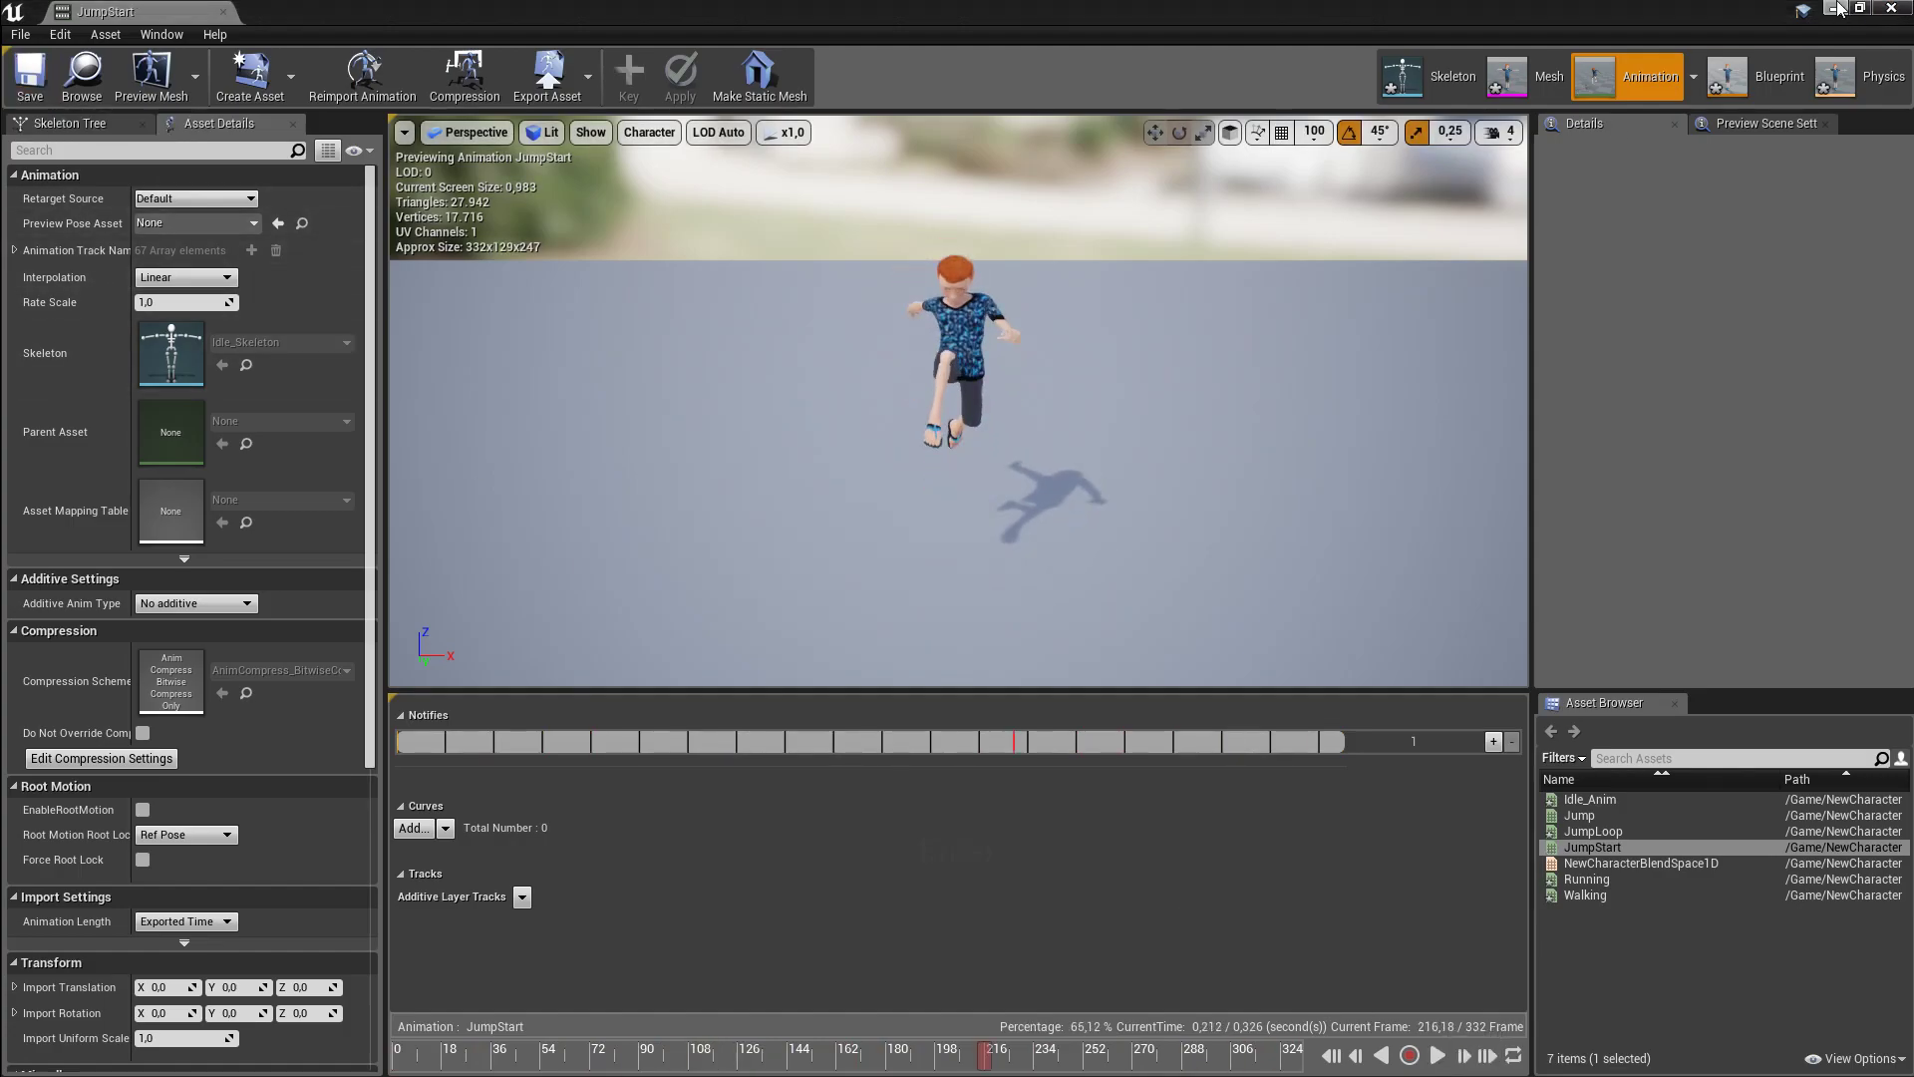
pyautogui.click(1892, 8)
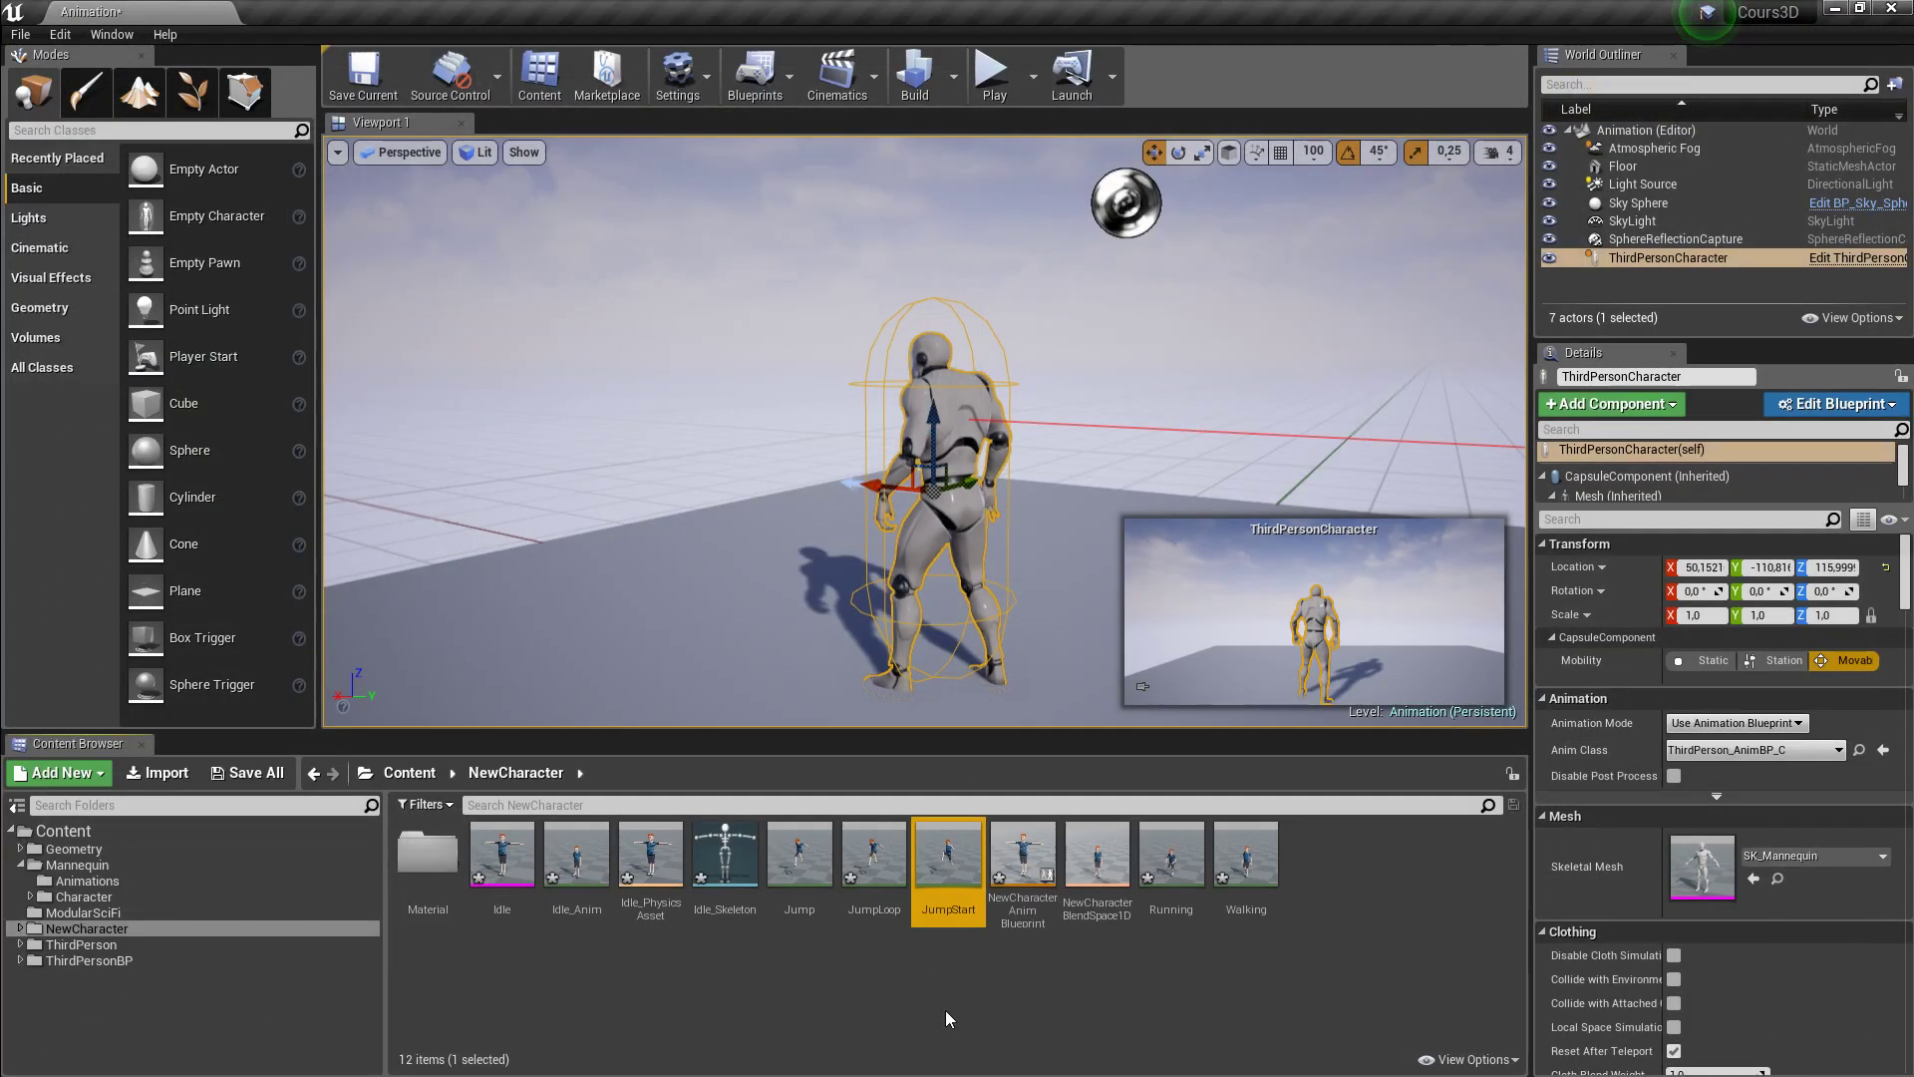
# - Open the JumpLoop animation, move the playhead to the mid-air pose at frame 333 and remove frames 0 to 333
pyautogui.click(966, 1044)
pyautogui.doubleClick(883, 883)
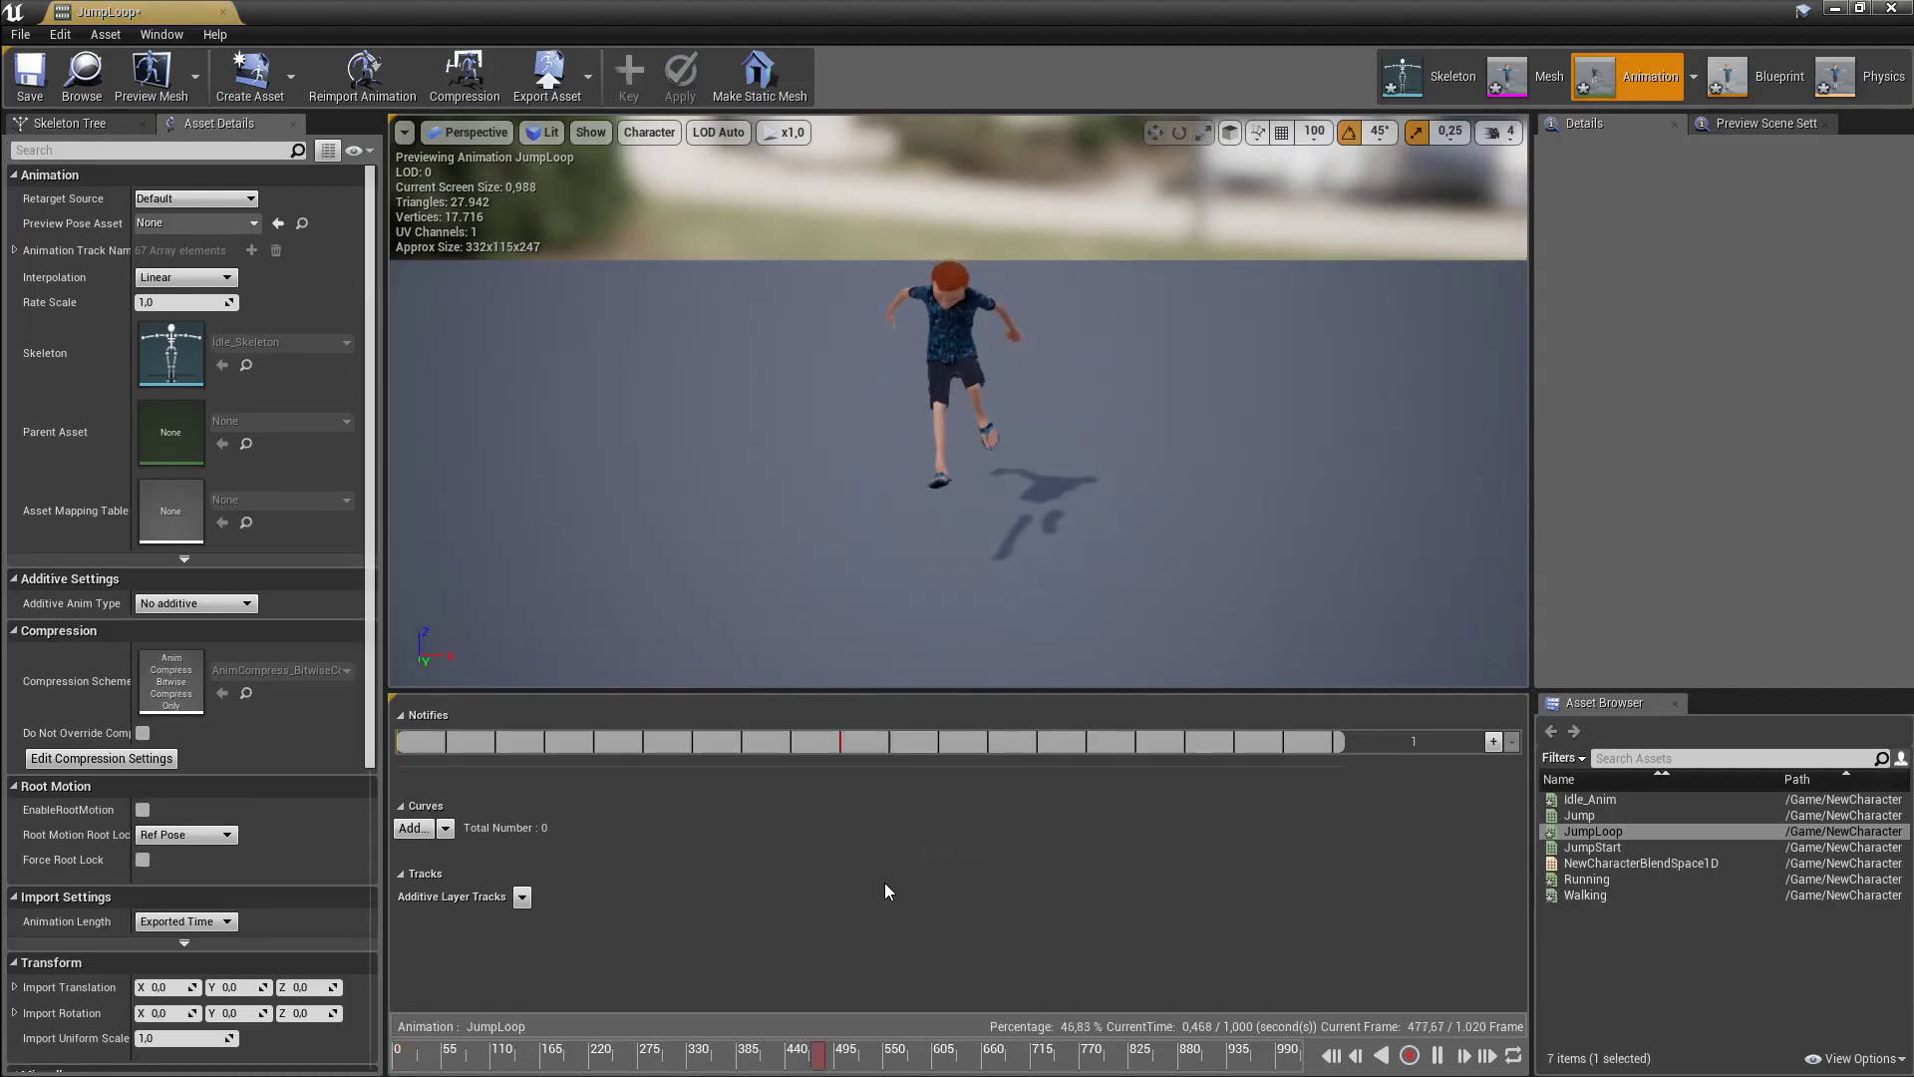
pyautogui.moveTo(757, 1058); pyautogui.dragTo(694, 1059)
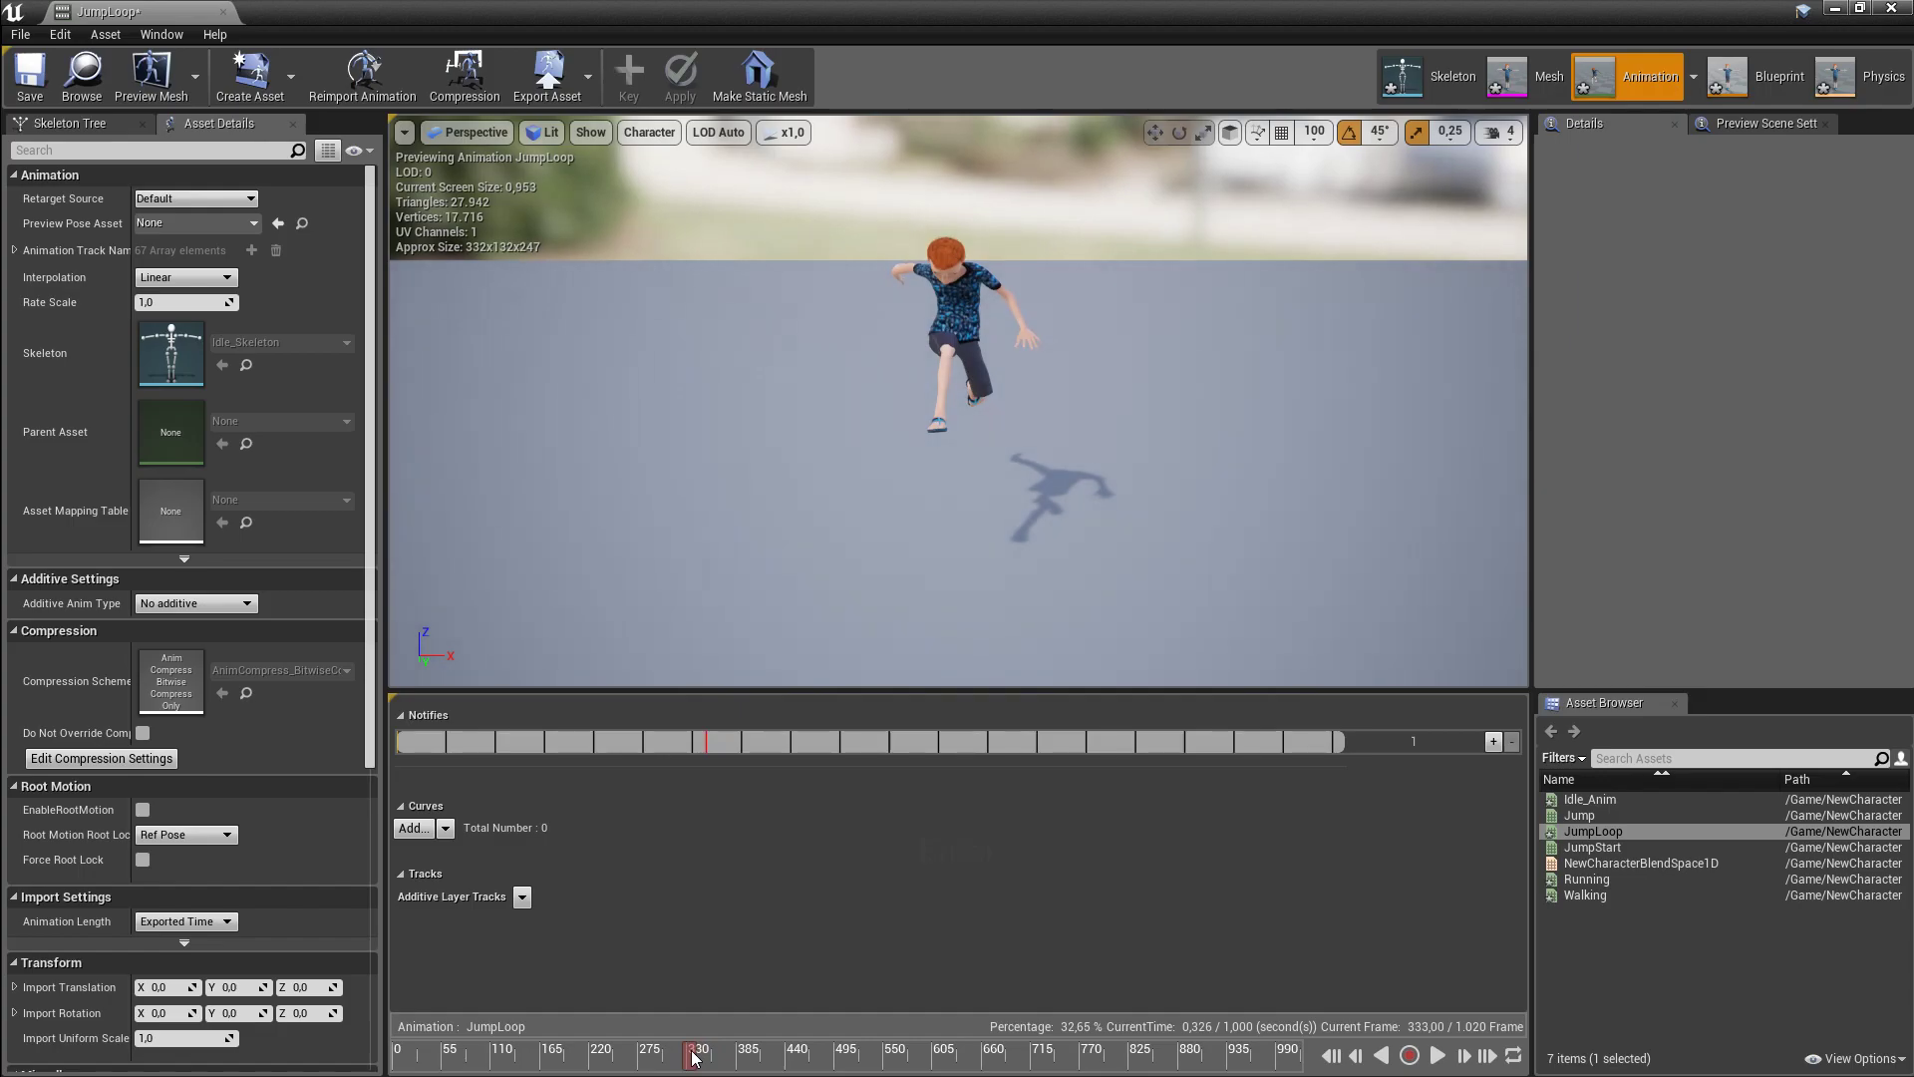
pyautogui.rightClick(695, 1058)
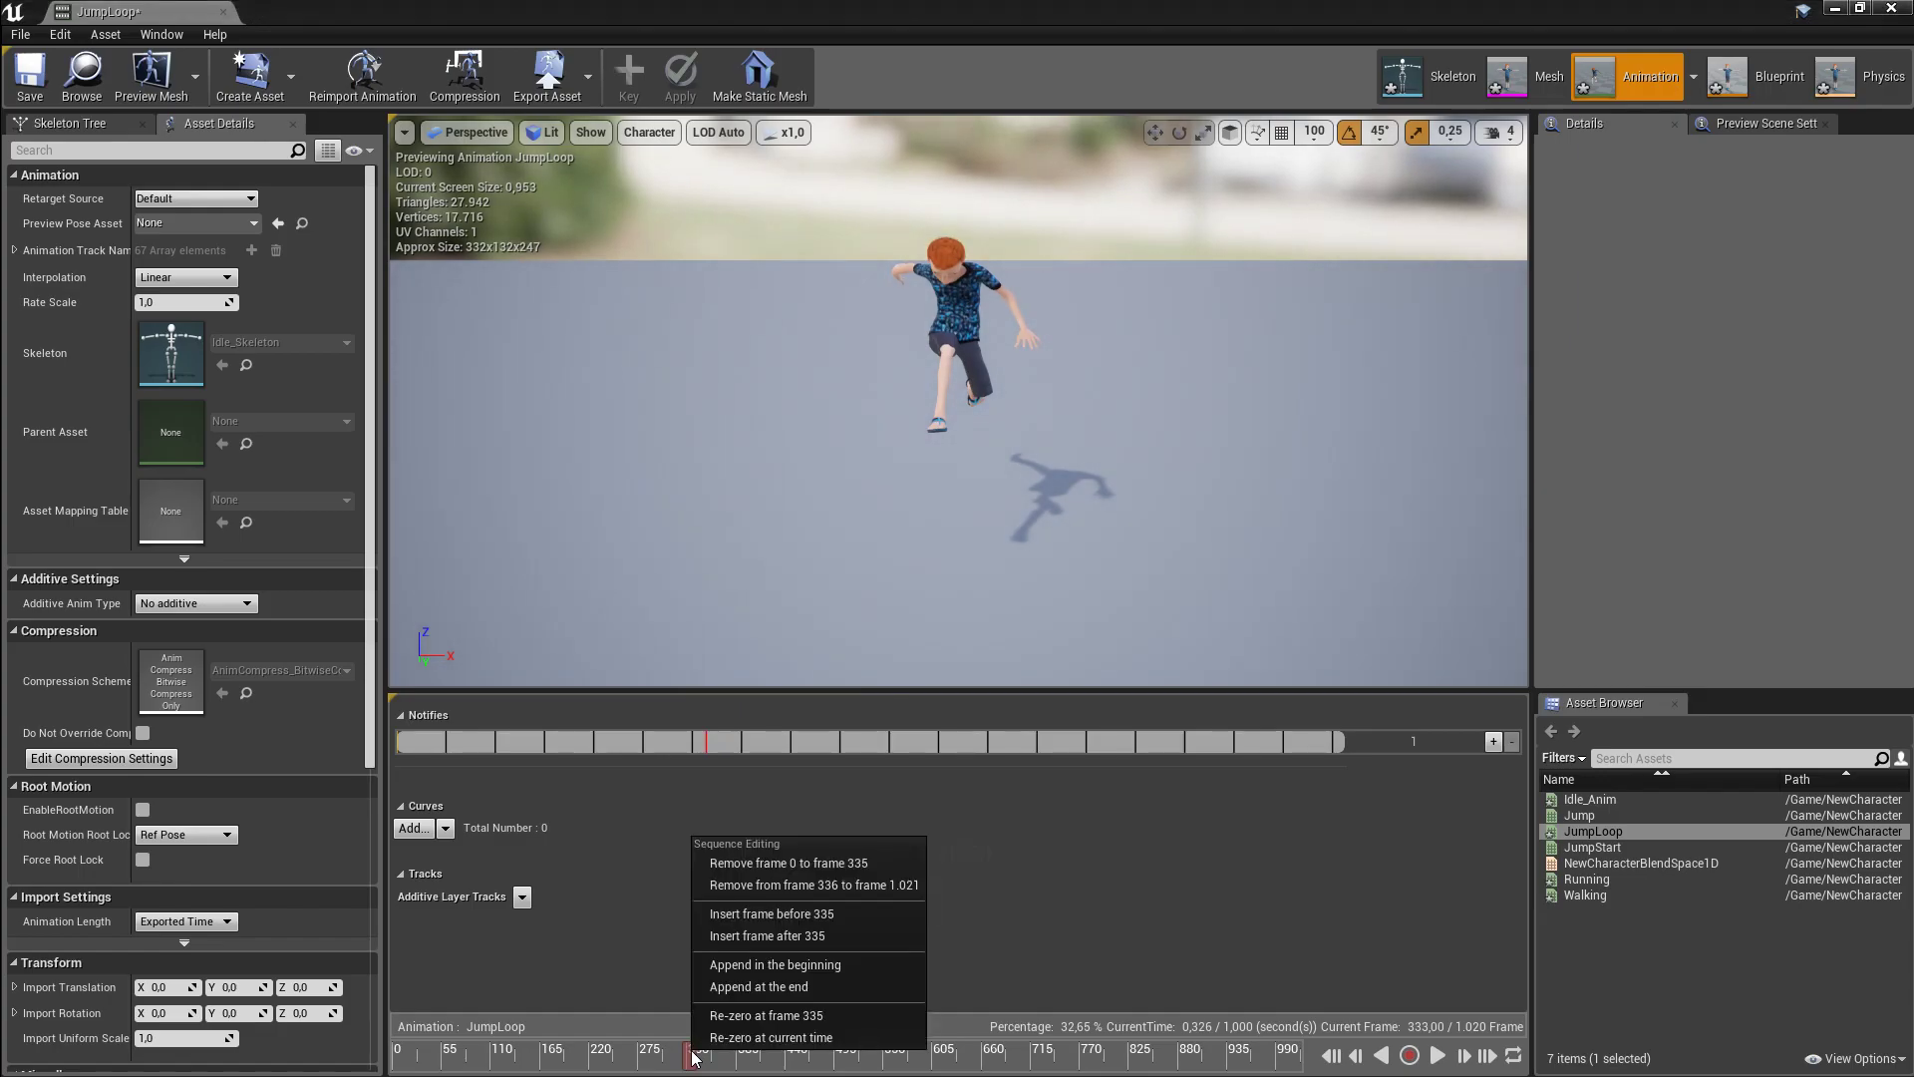
pyautogui.rightClick(692, 1059)
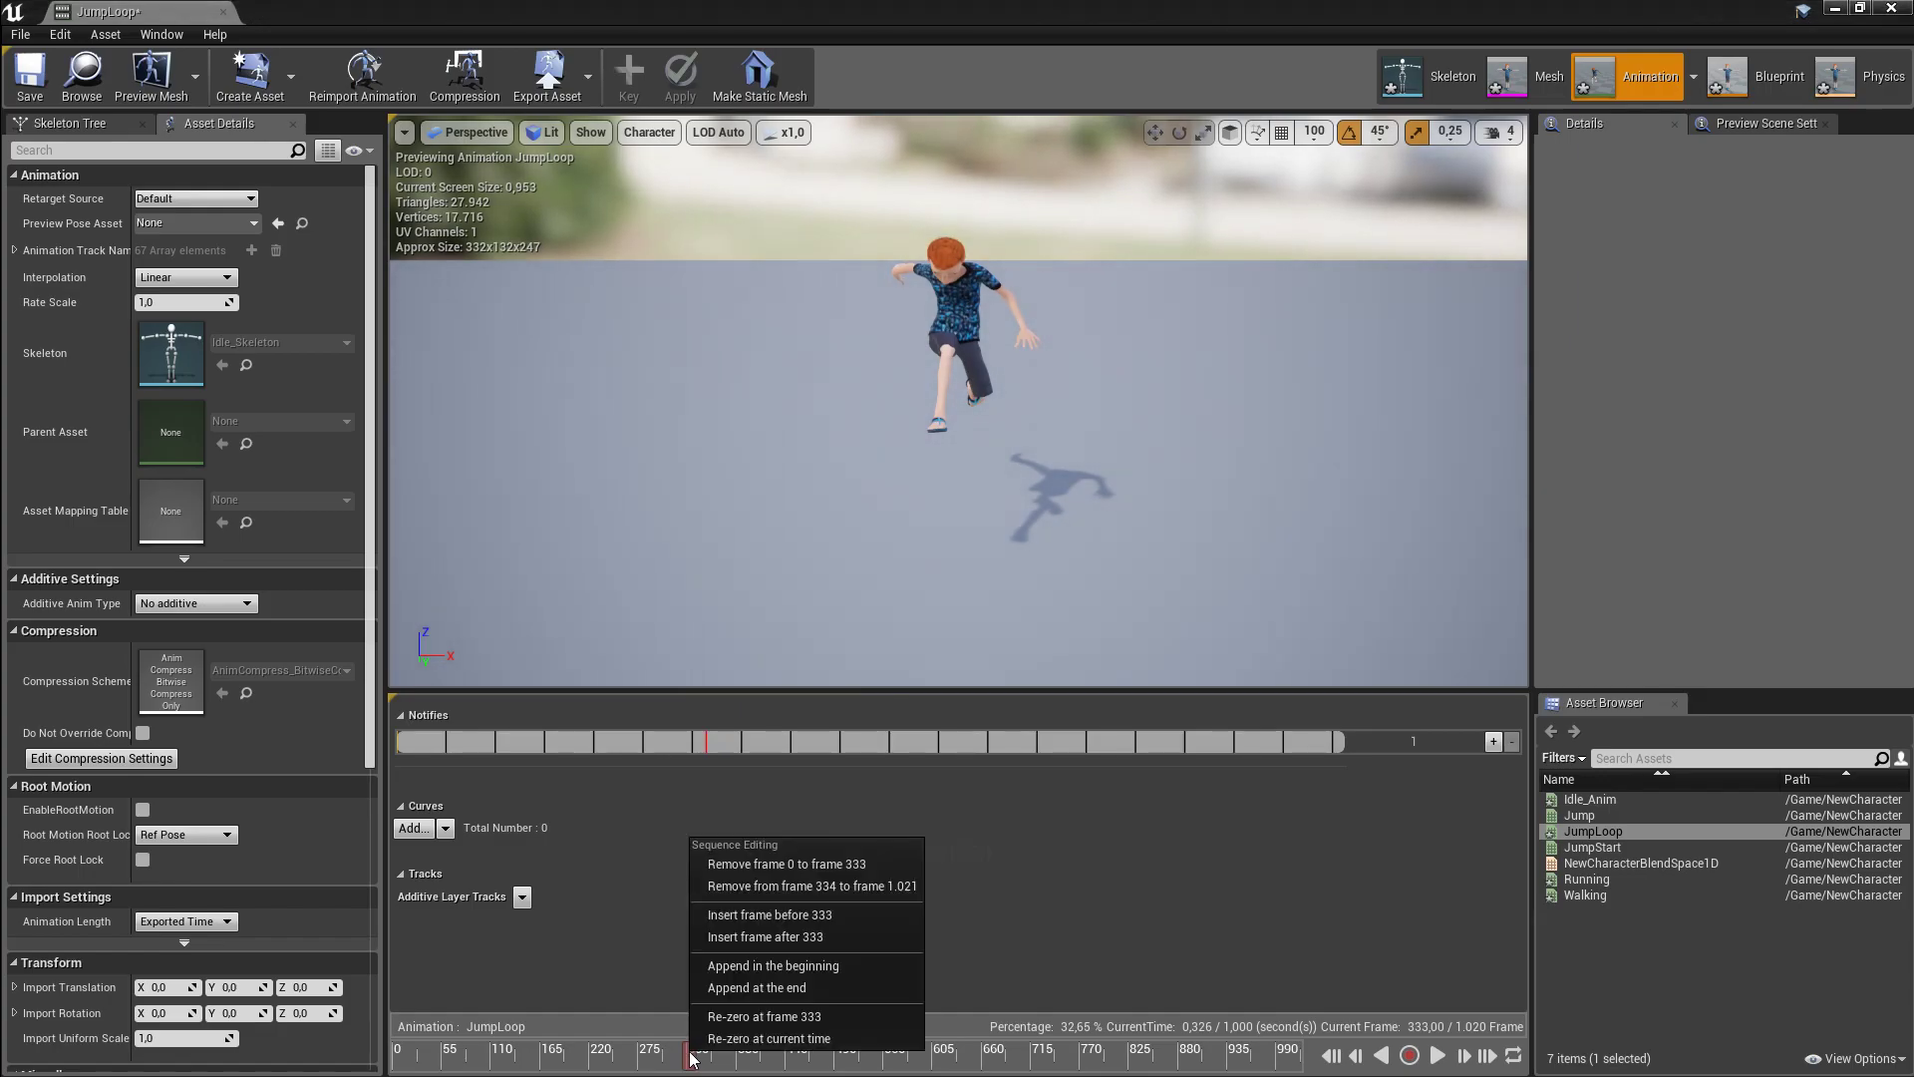
pyautogui.click(831, 863)
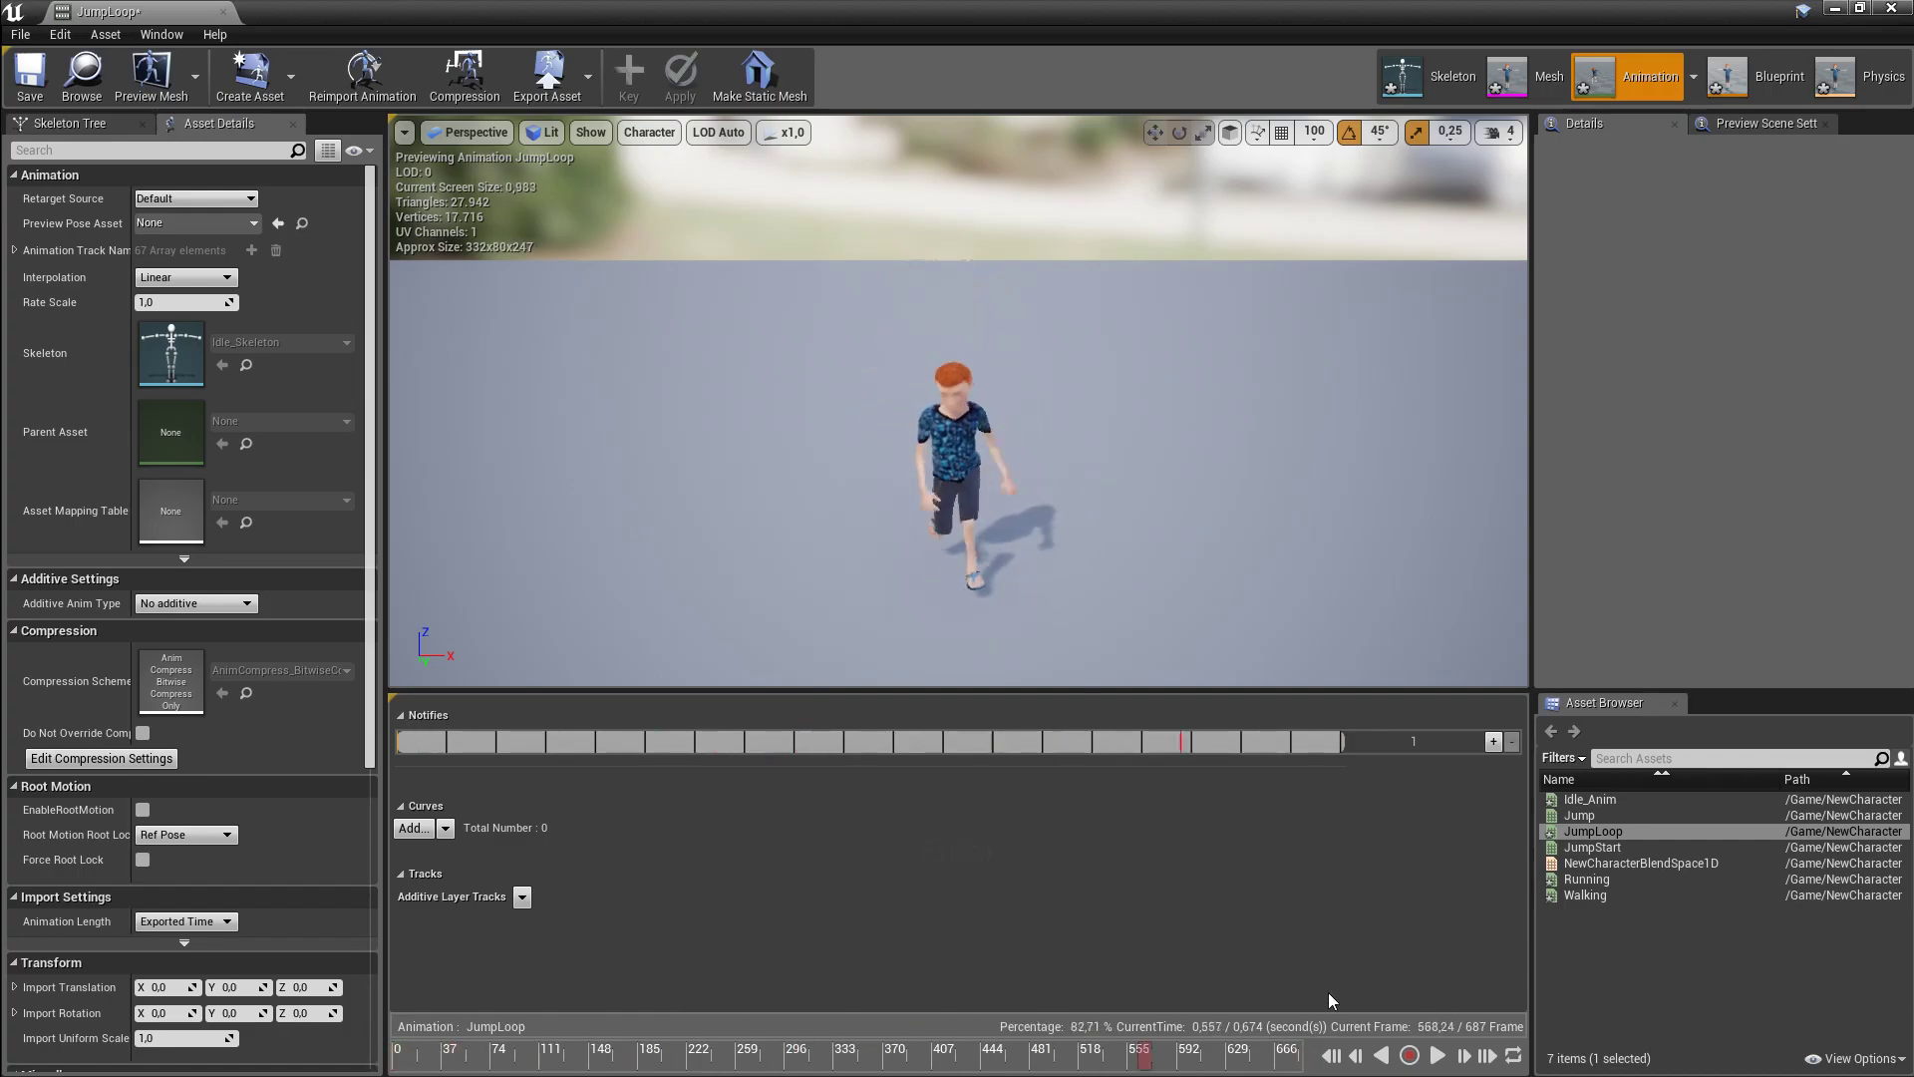
# - Try to shorten JumpLoop to its opening pose by removing frames 8 to 688
pyautogui.rightClick(397, 1054)
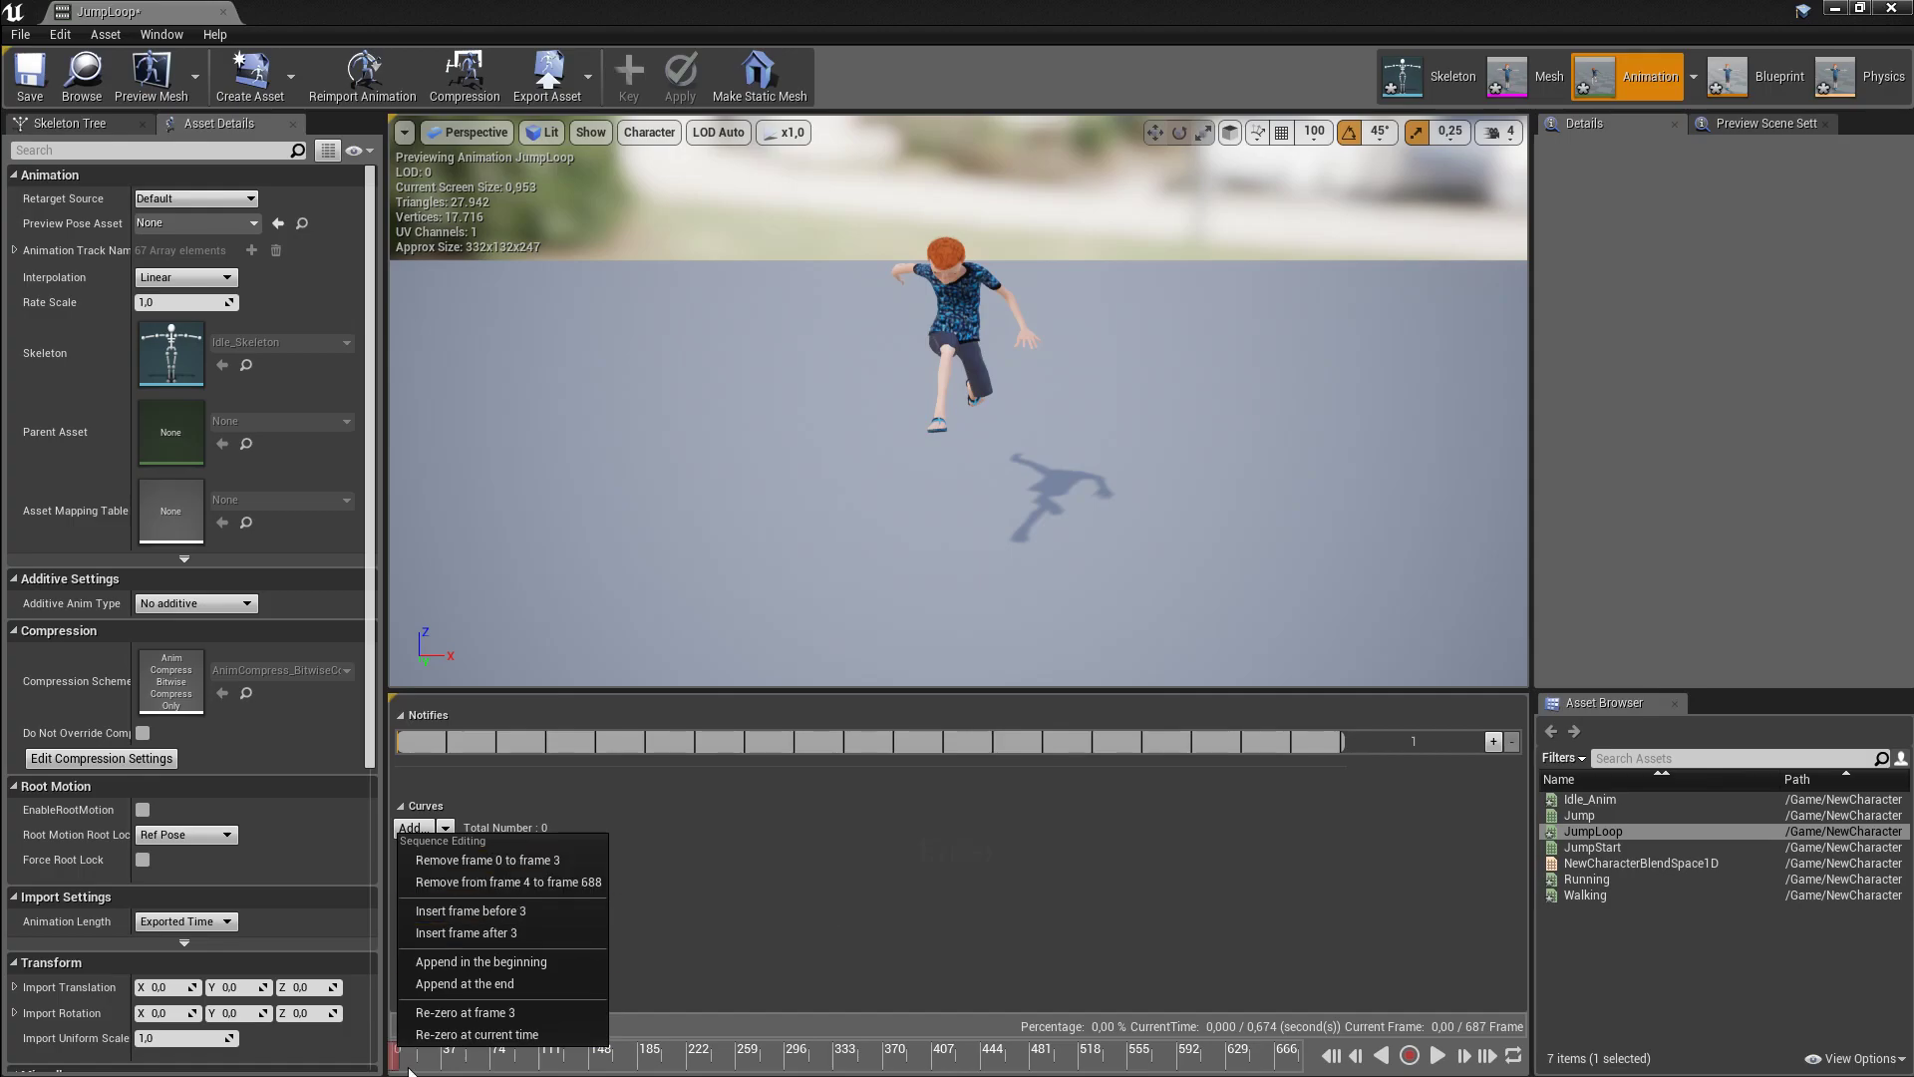
pyautogui.click(408, 1065)
pyautogui.rightClick(405, 1061)
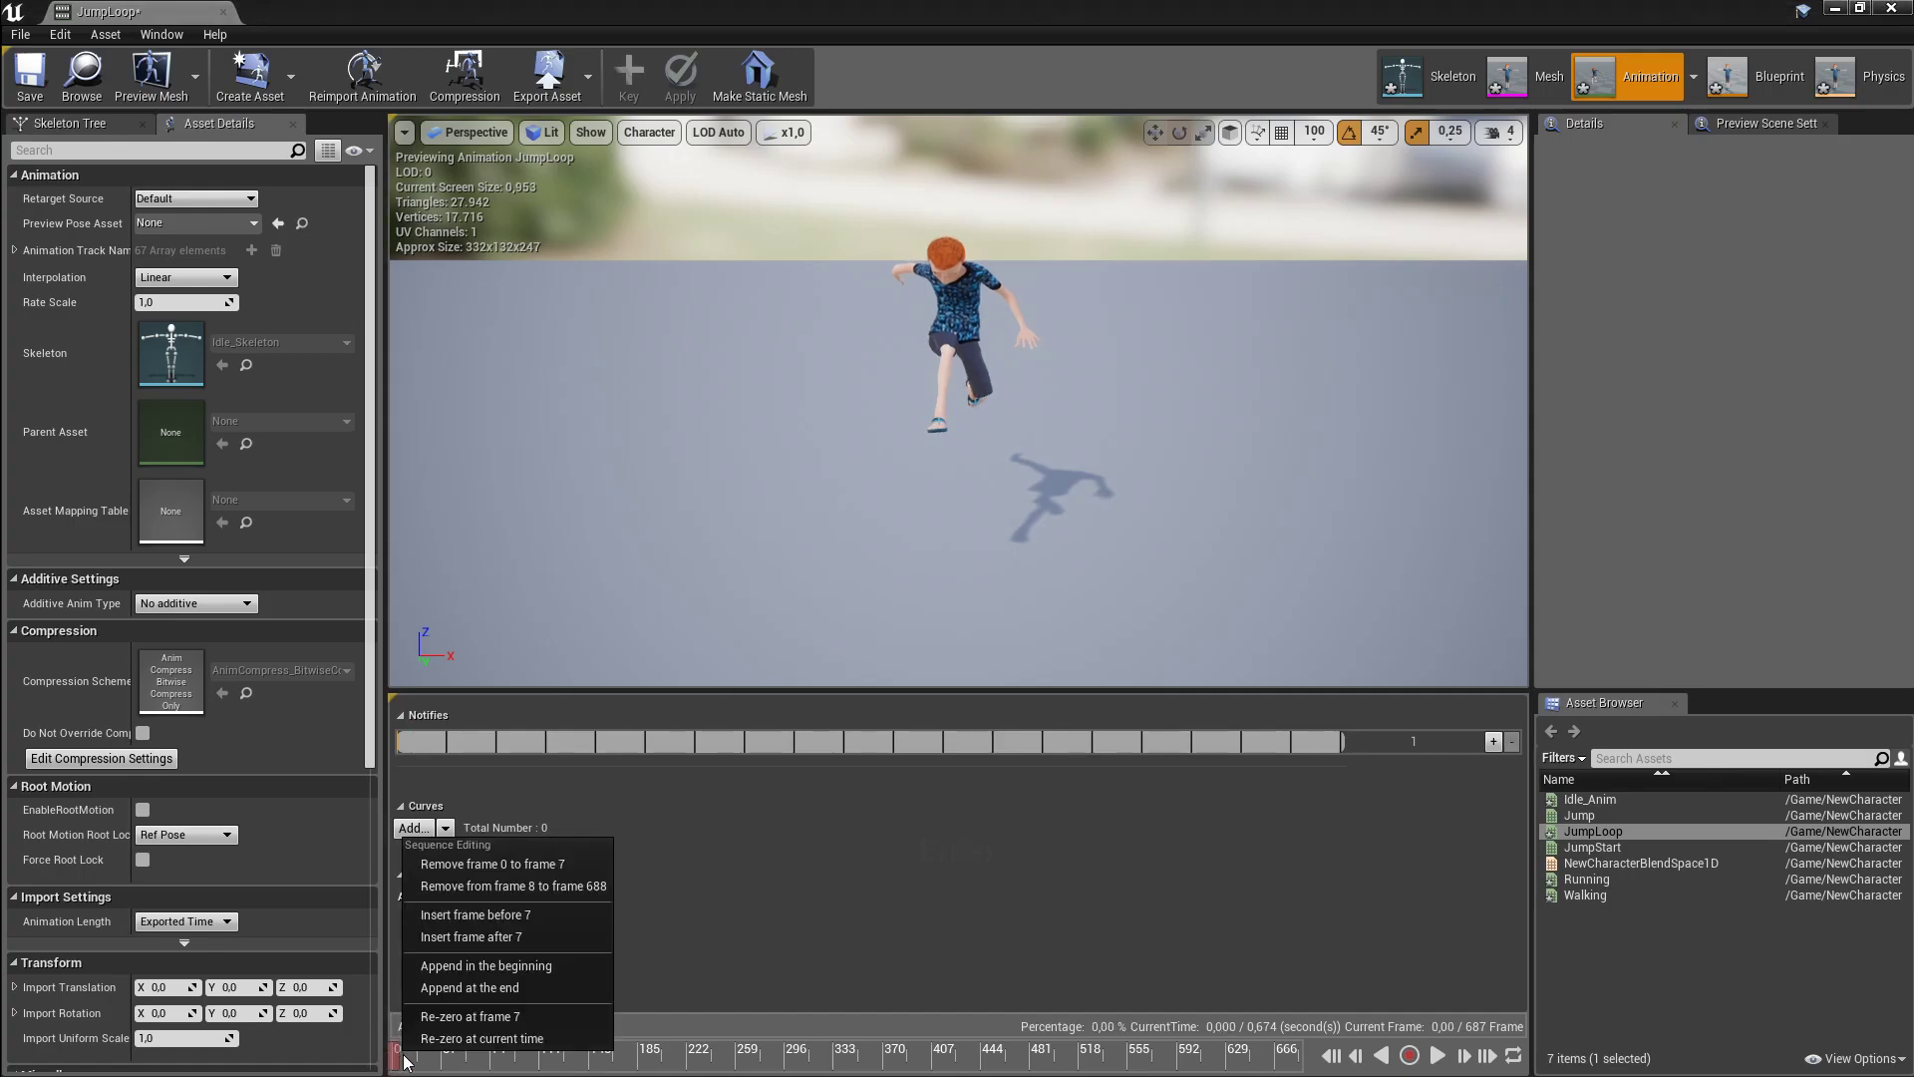
pyautogui.click(510, 883)
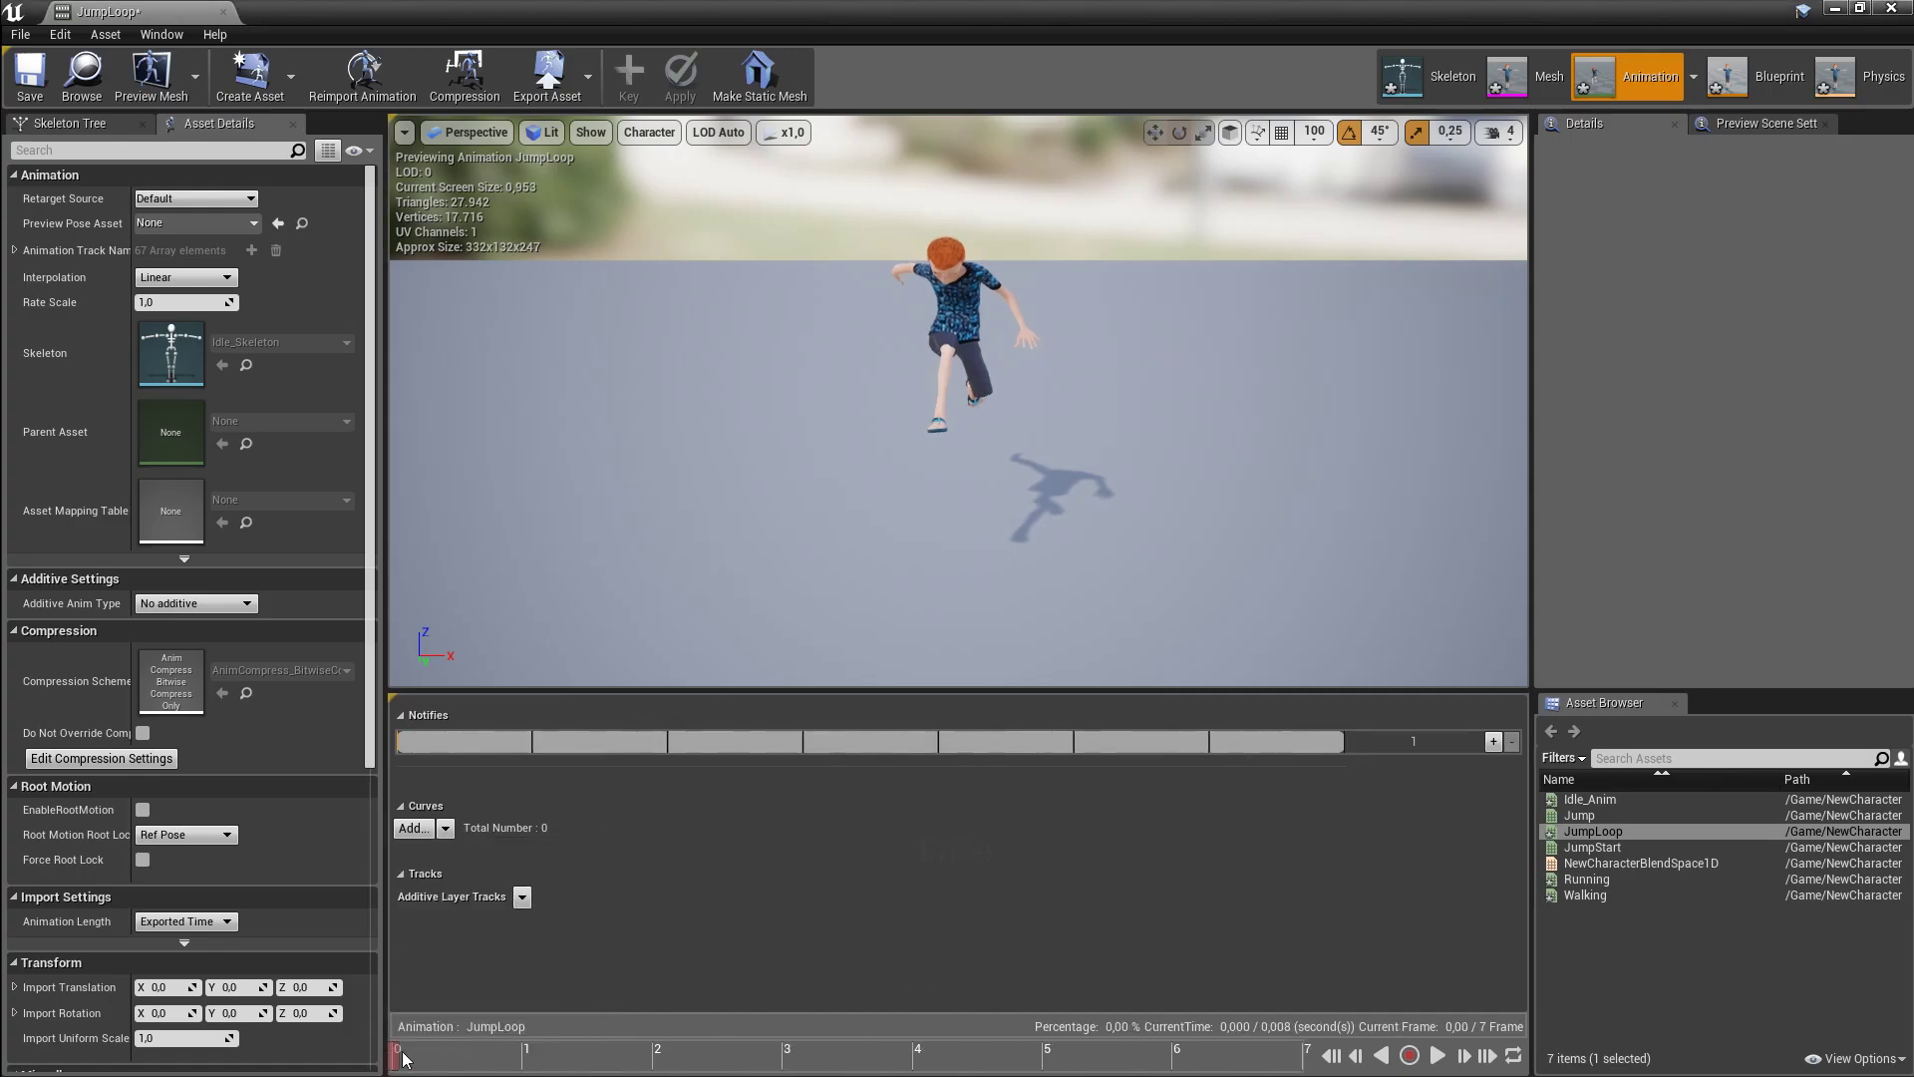
# - Scrub and play back the shortened JumpLoop, and undo its last frame removal
pyautogui.moveTo(455, 1058); pyautogui.dragTo(358, 1059)
pyautogui.moveTo(388, 1062); pyautogui.dragTo(1299, 1033)
pyautogui.click(1436, 1056)
pyautogui.click(1437, 1056)
pyautogui.moveTo(838, 1059); pyautogui.dragTo(307, 1037)
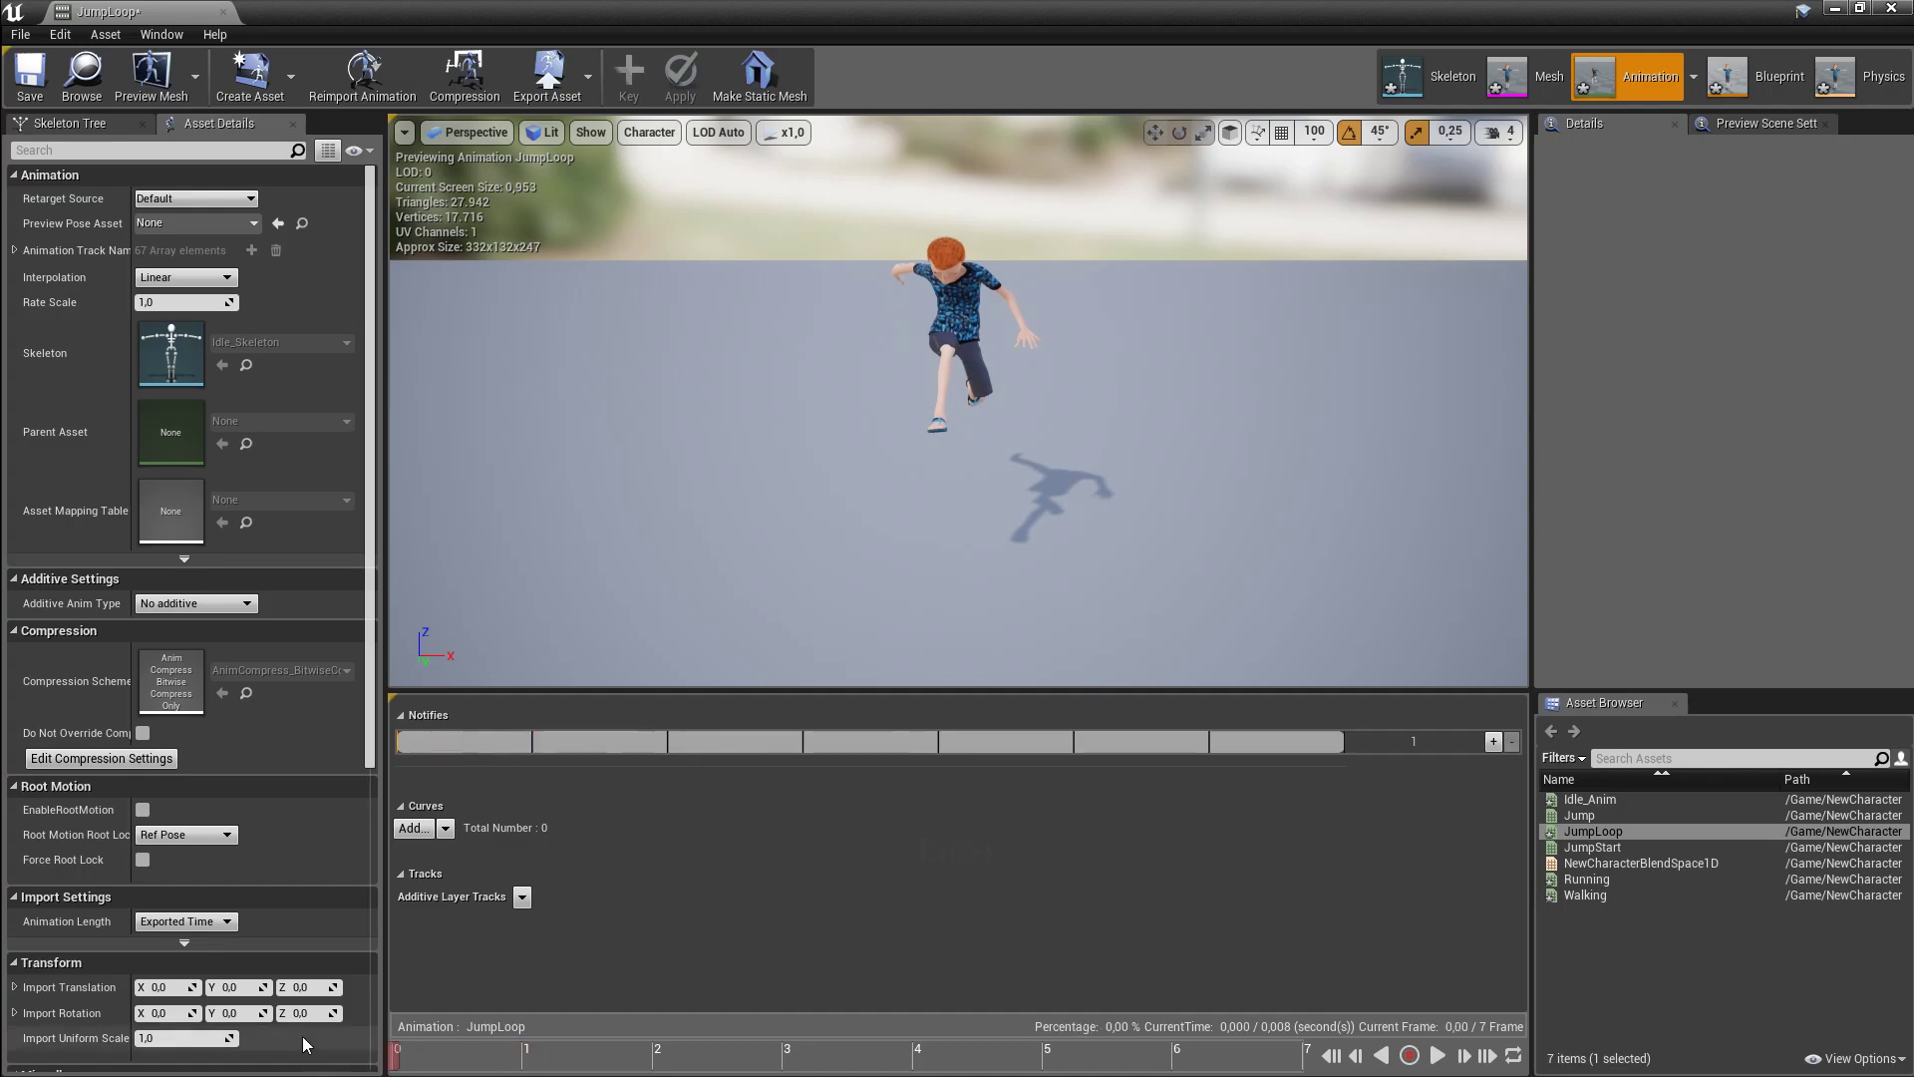
pyautogui.click(1438, 1055)
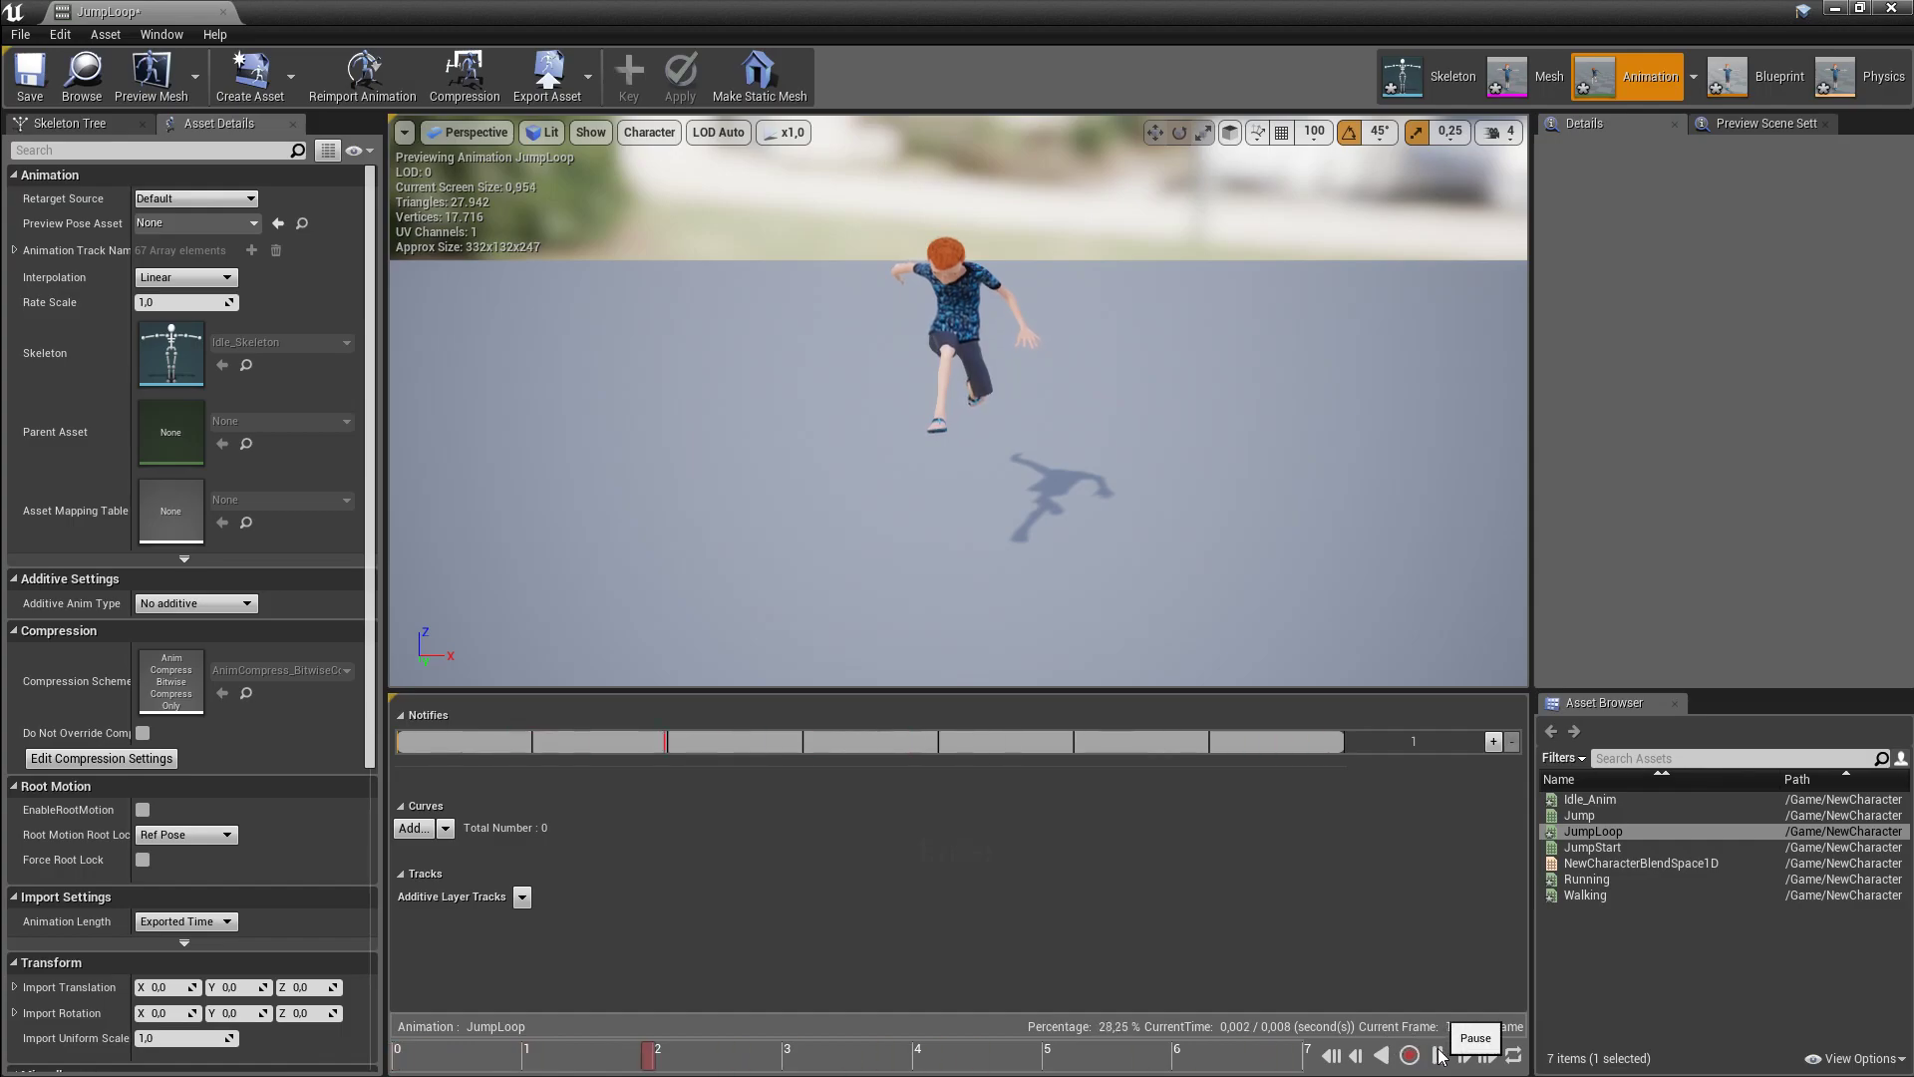
pyautogui.click(1440, 1055)
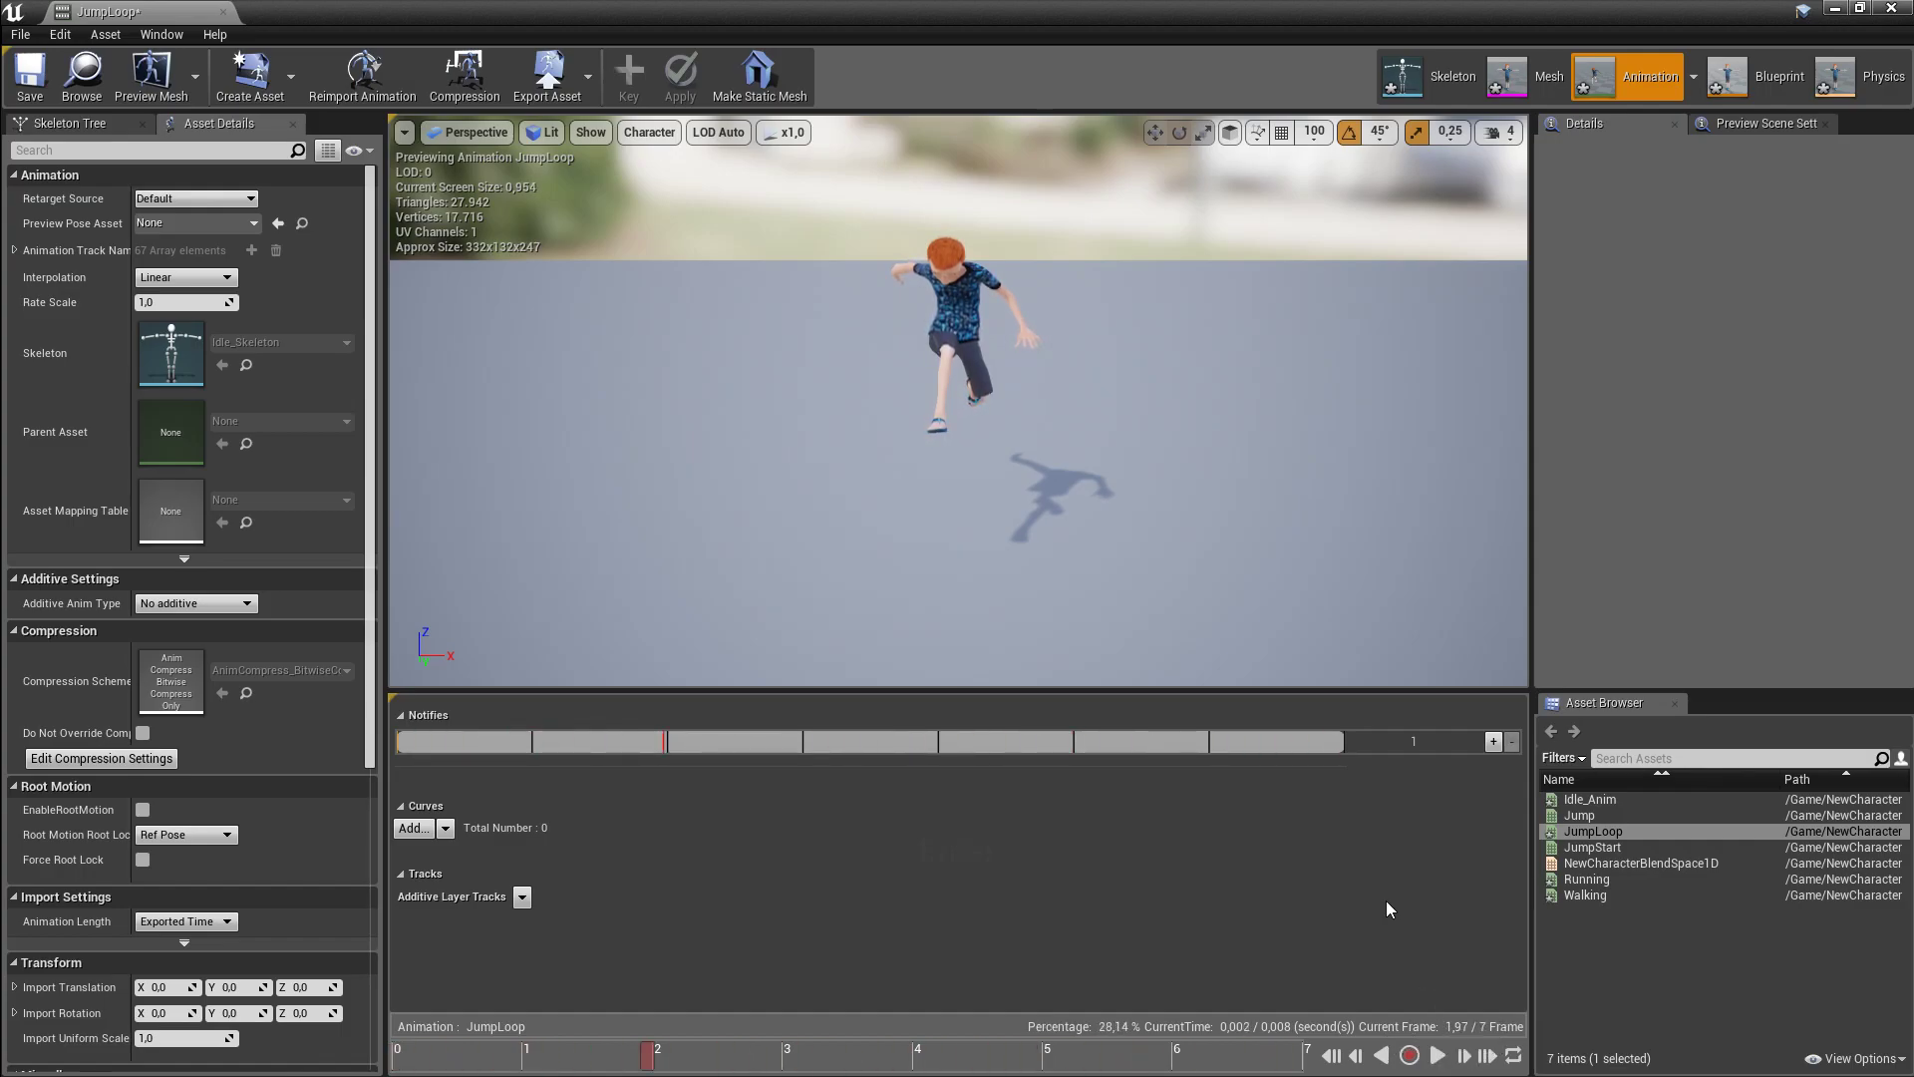
pyautogui.hotkey('ctrl', 'z')
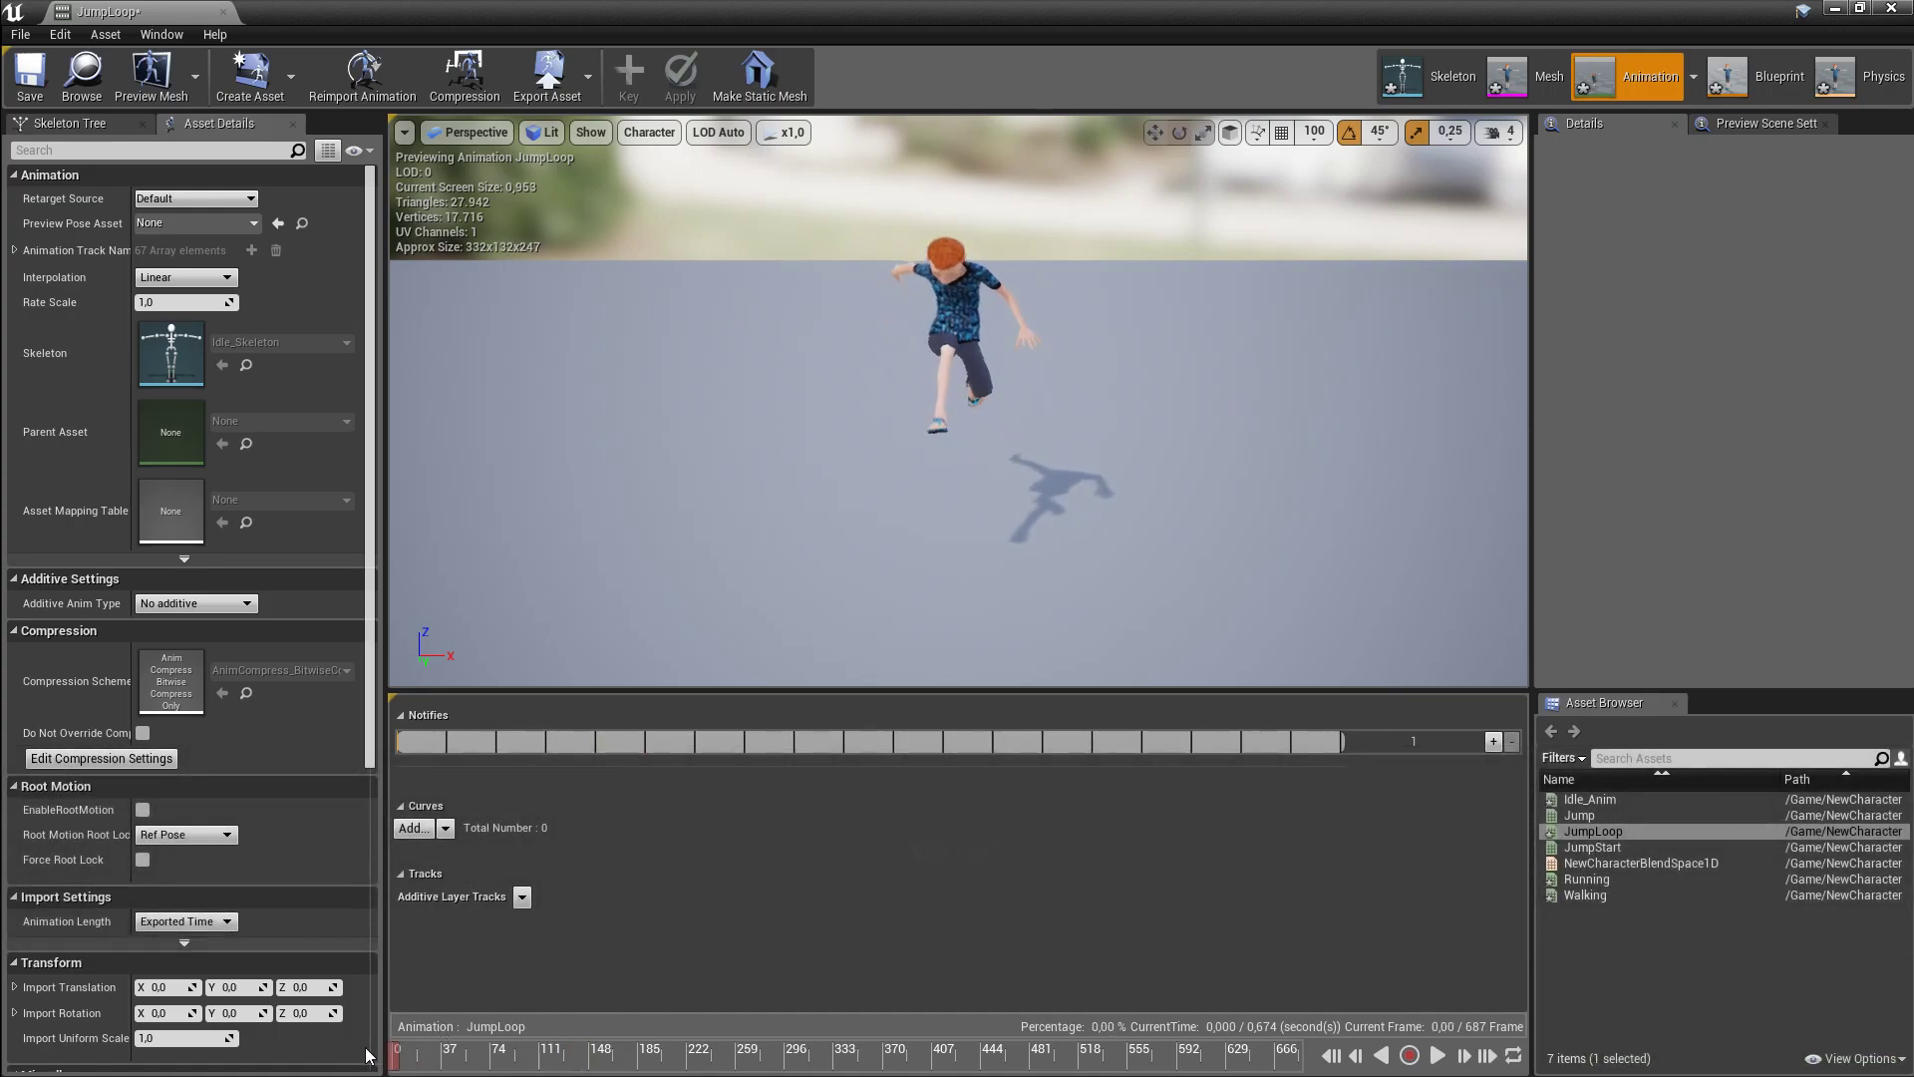
# - Remove frames 3 to 688 from JumpLoop, preview its playback and return to the main editor
pyautogui.rightClick(395, 1058)
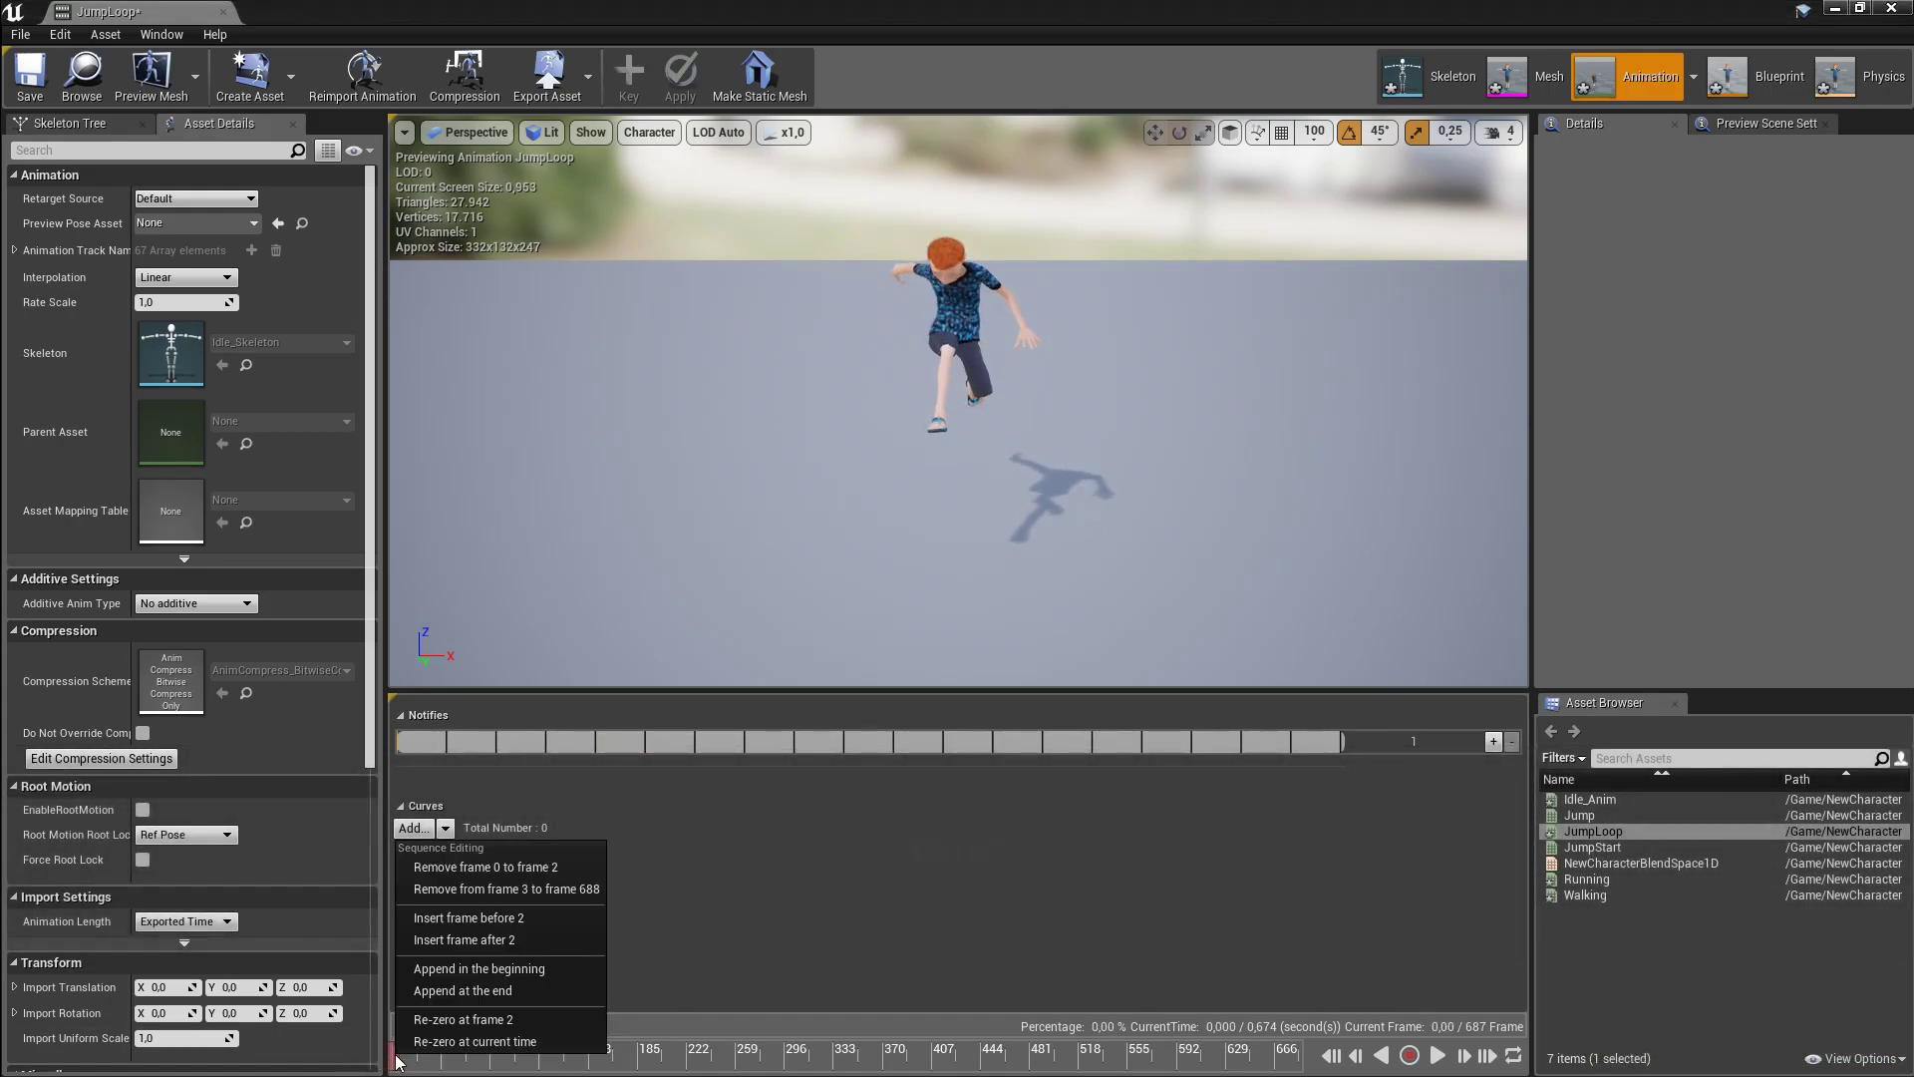
pyautogui.click(464, 890)
pyautogui.click(1438, 1055)
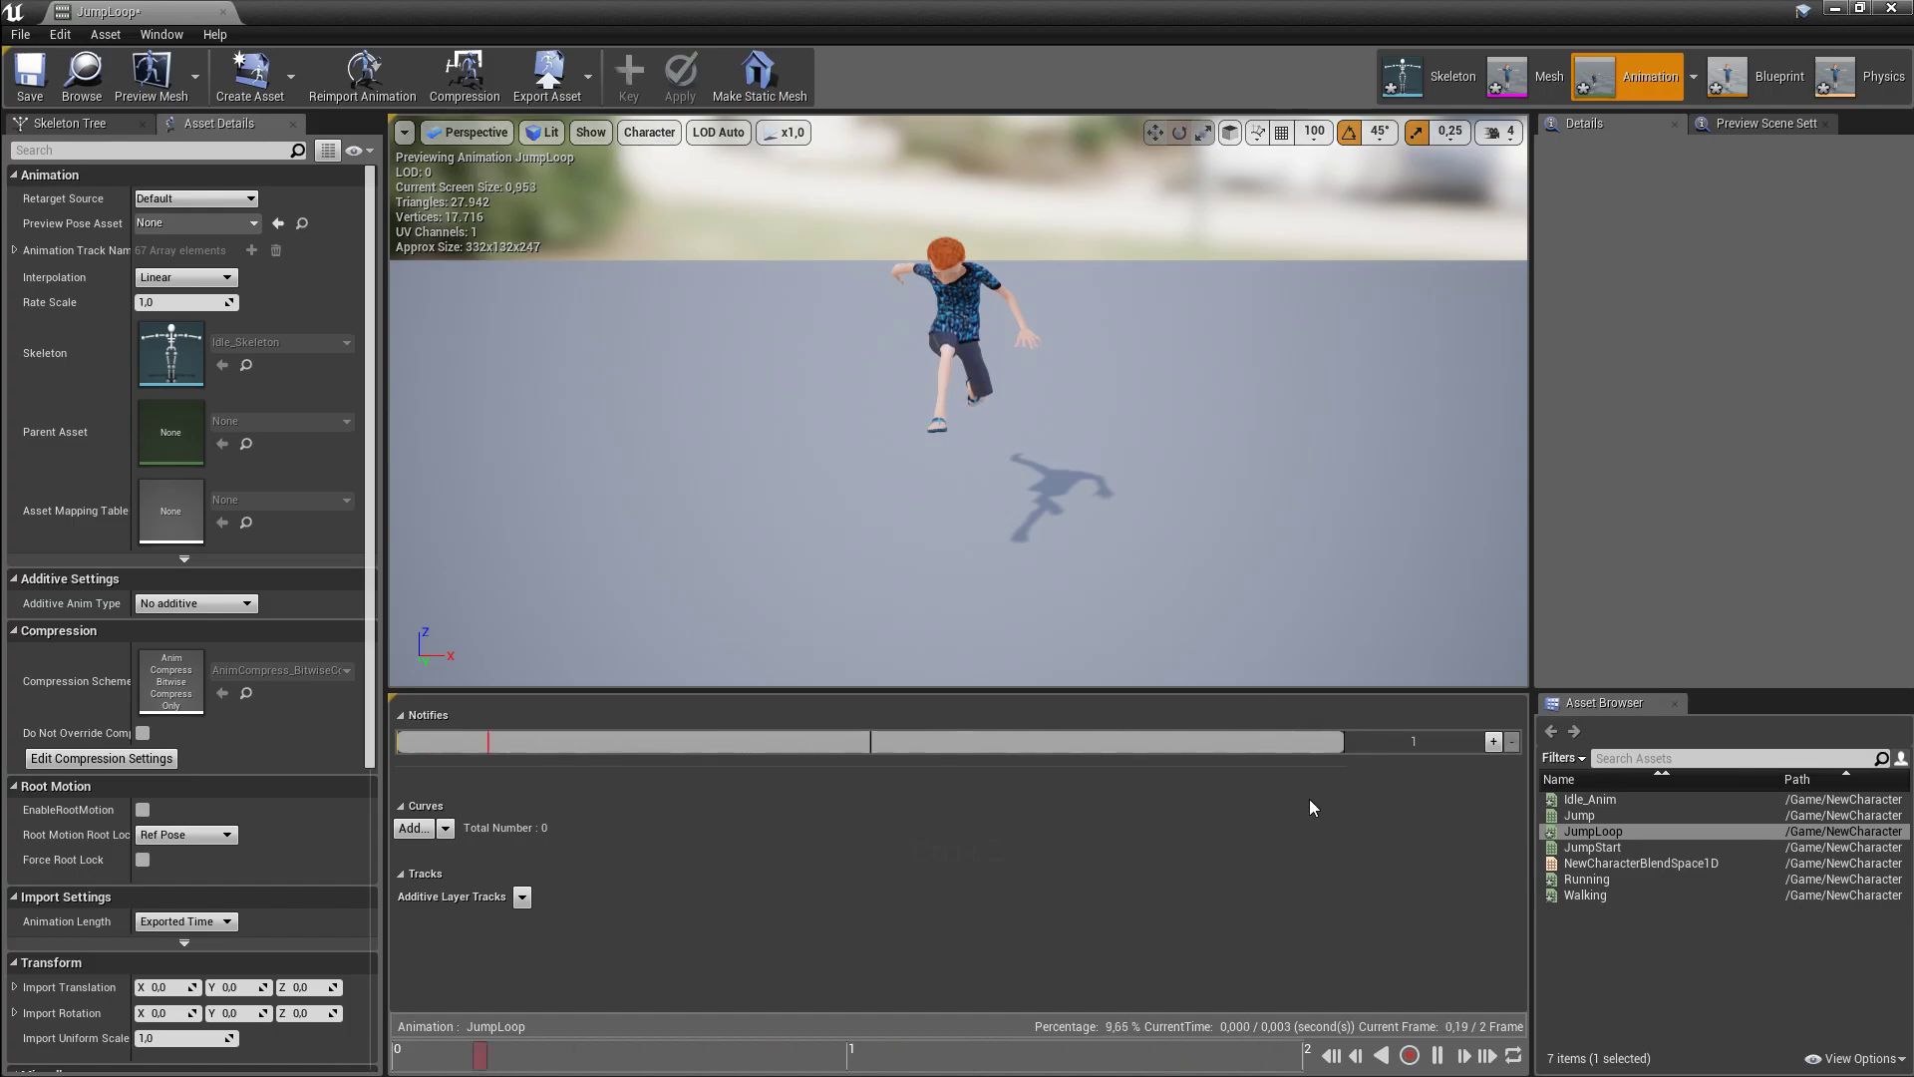
pyautogui.moveTo(1057, 313); pyautogui.dragTo(1009, 311, button='right')
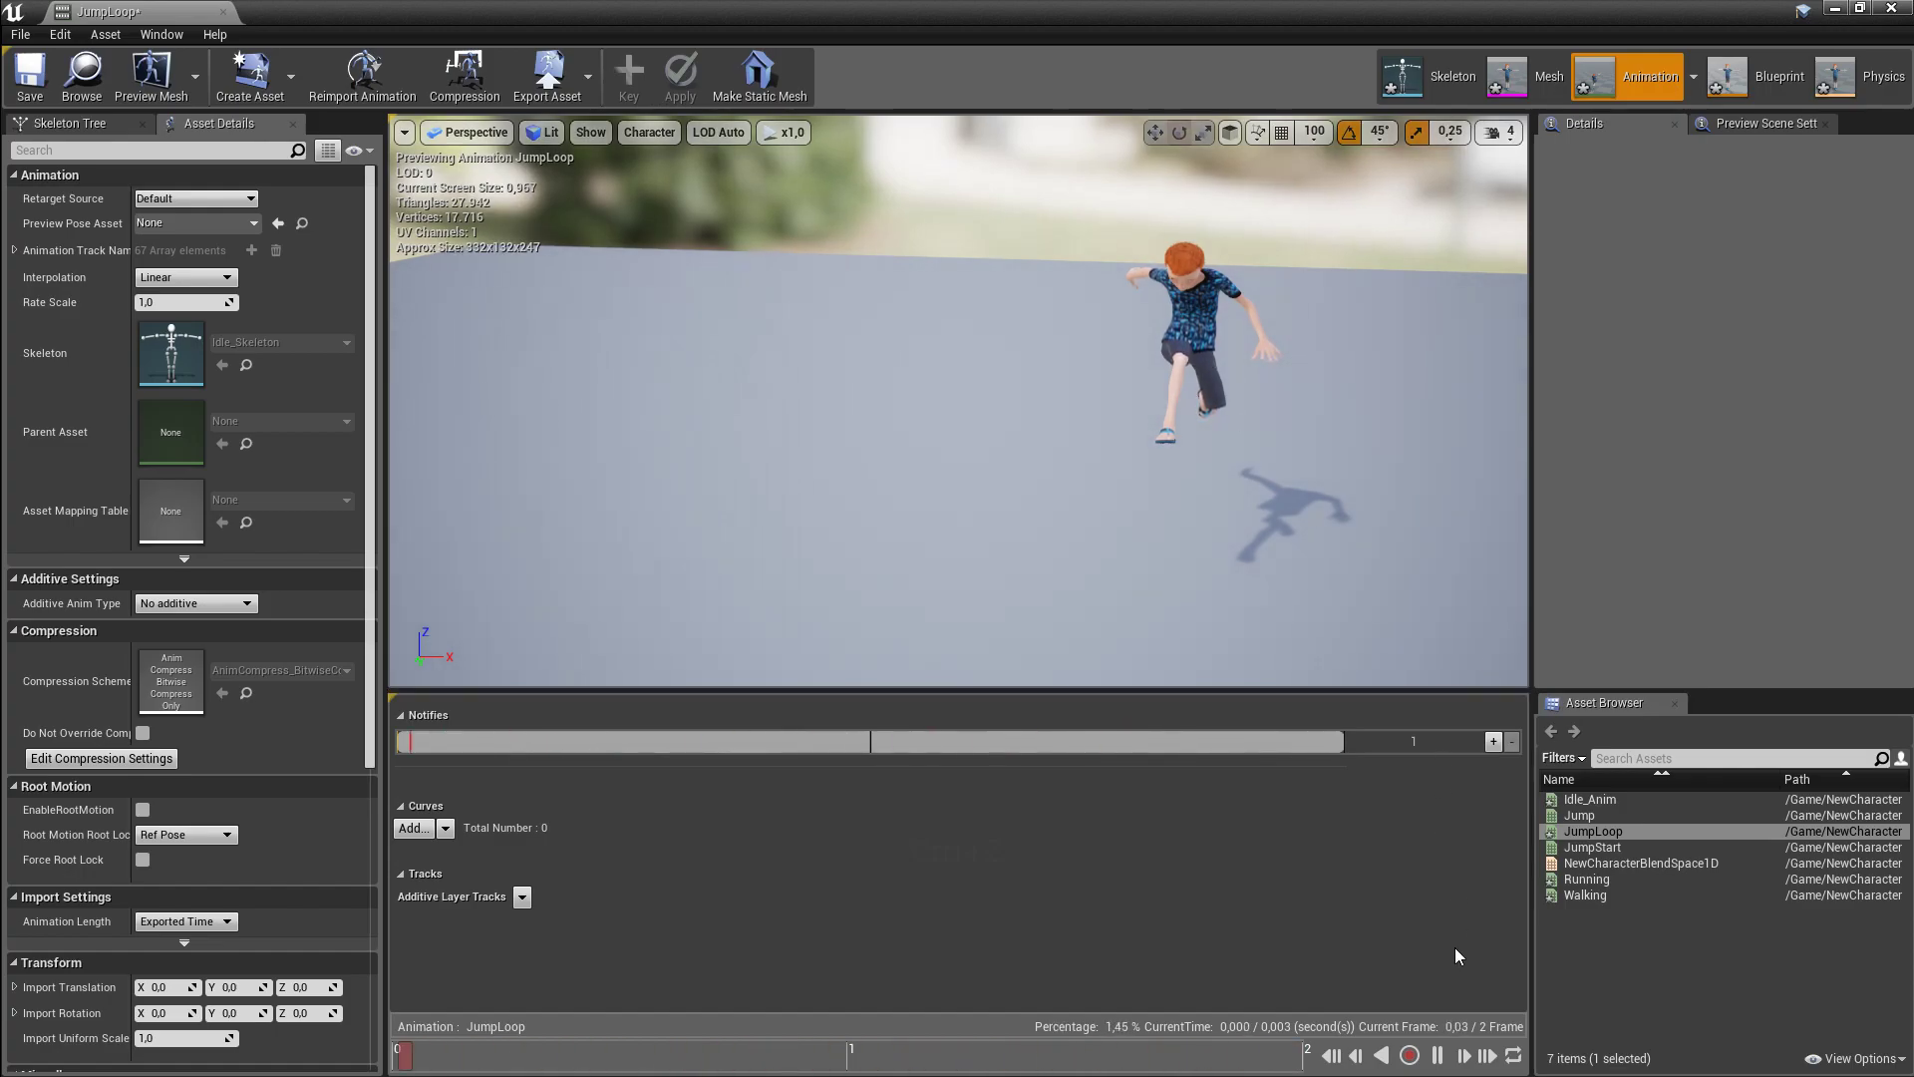
pyautogui.click(1436, 1055)
pyautogui.click(1837, 9)
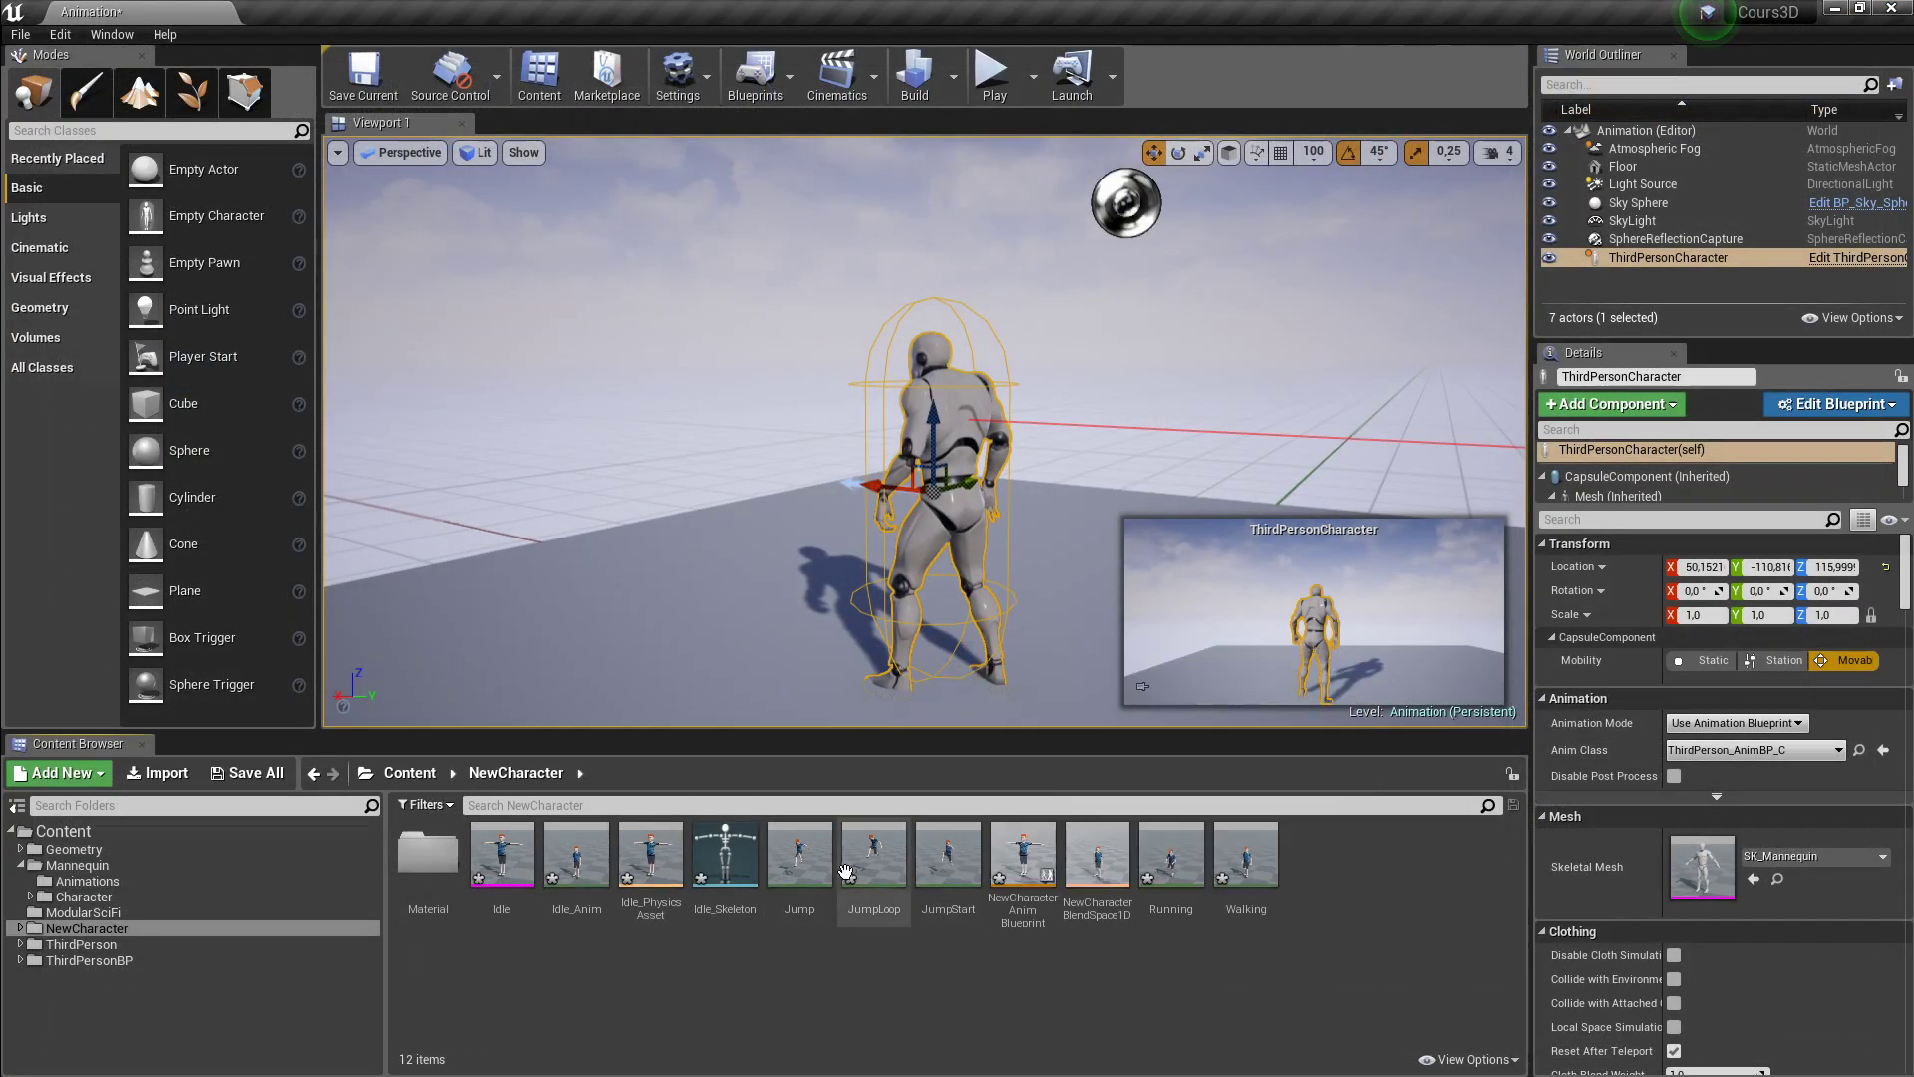
# - Open the original Jump animation, move the playhead to about frame 334 and remove frames 0 to 333
pyautogui.doubleClick(934, 864)
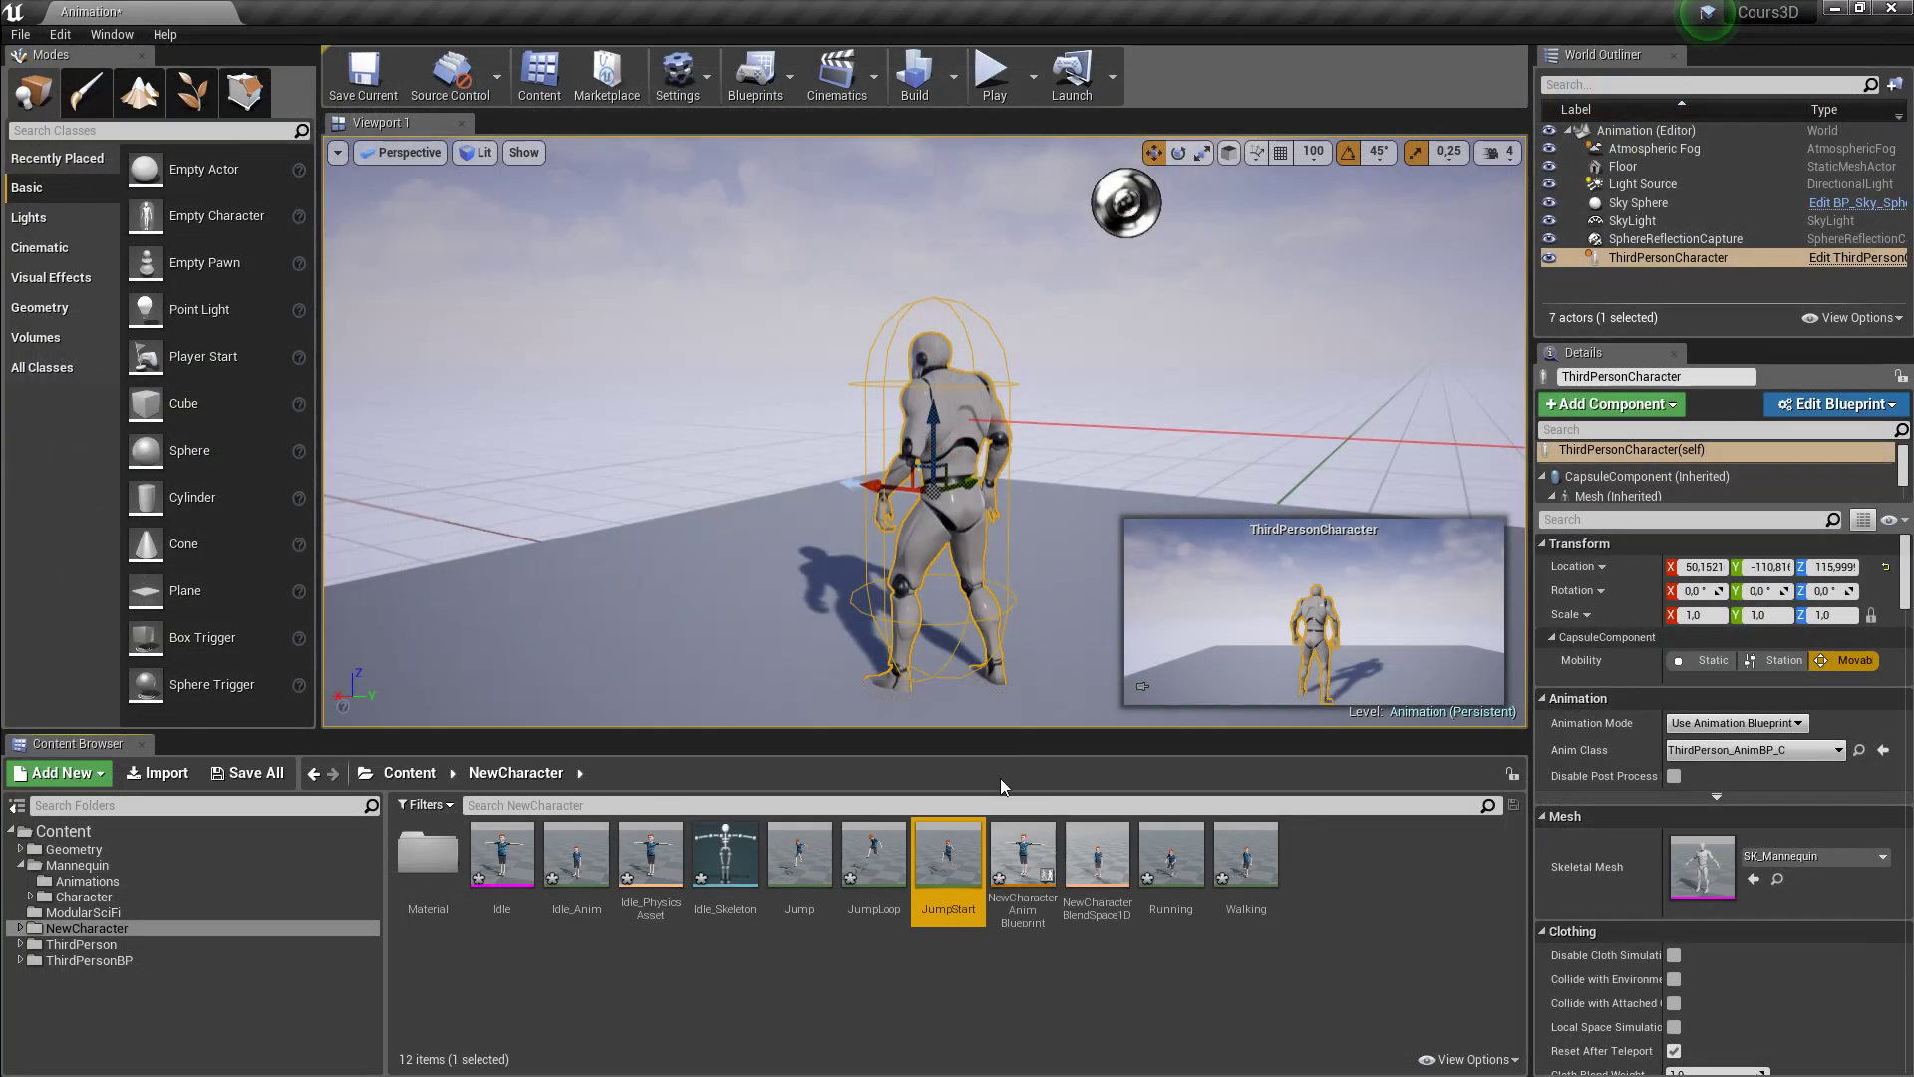
pyautogui.doubleClick(868, 865)
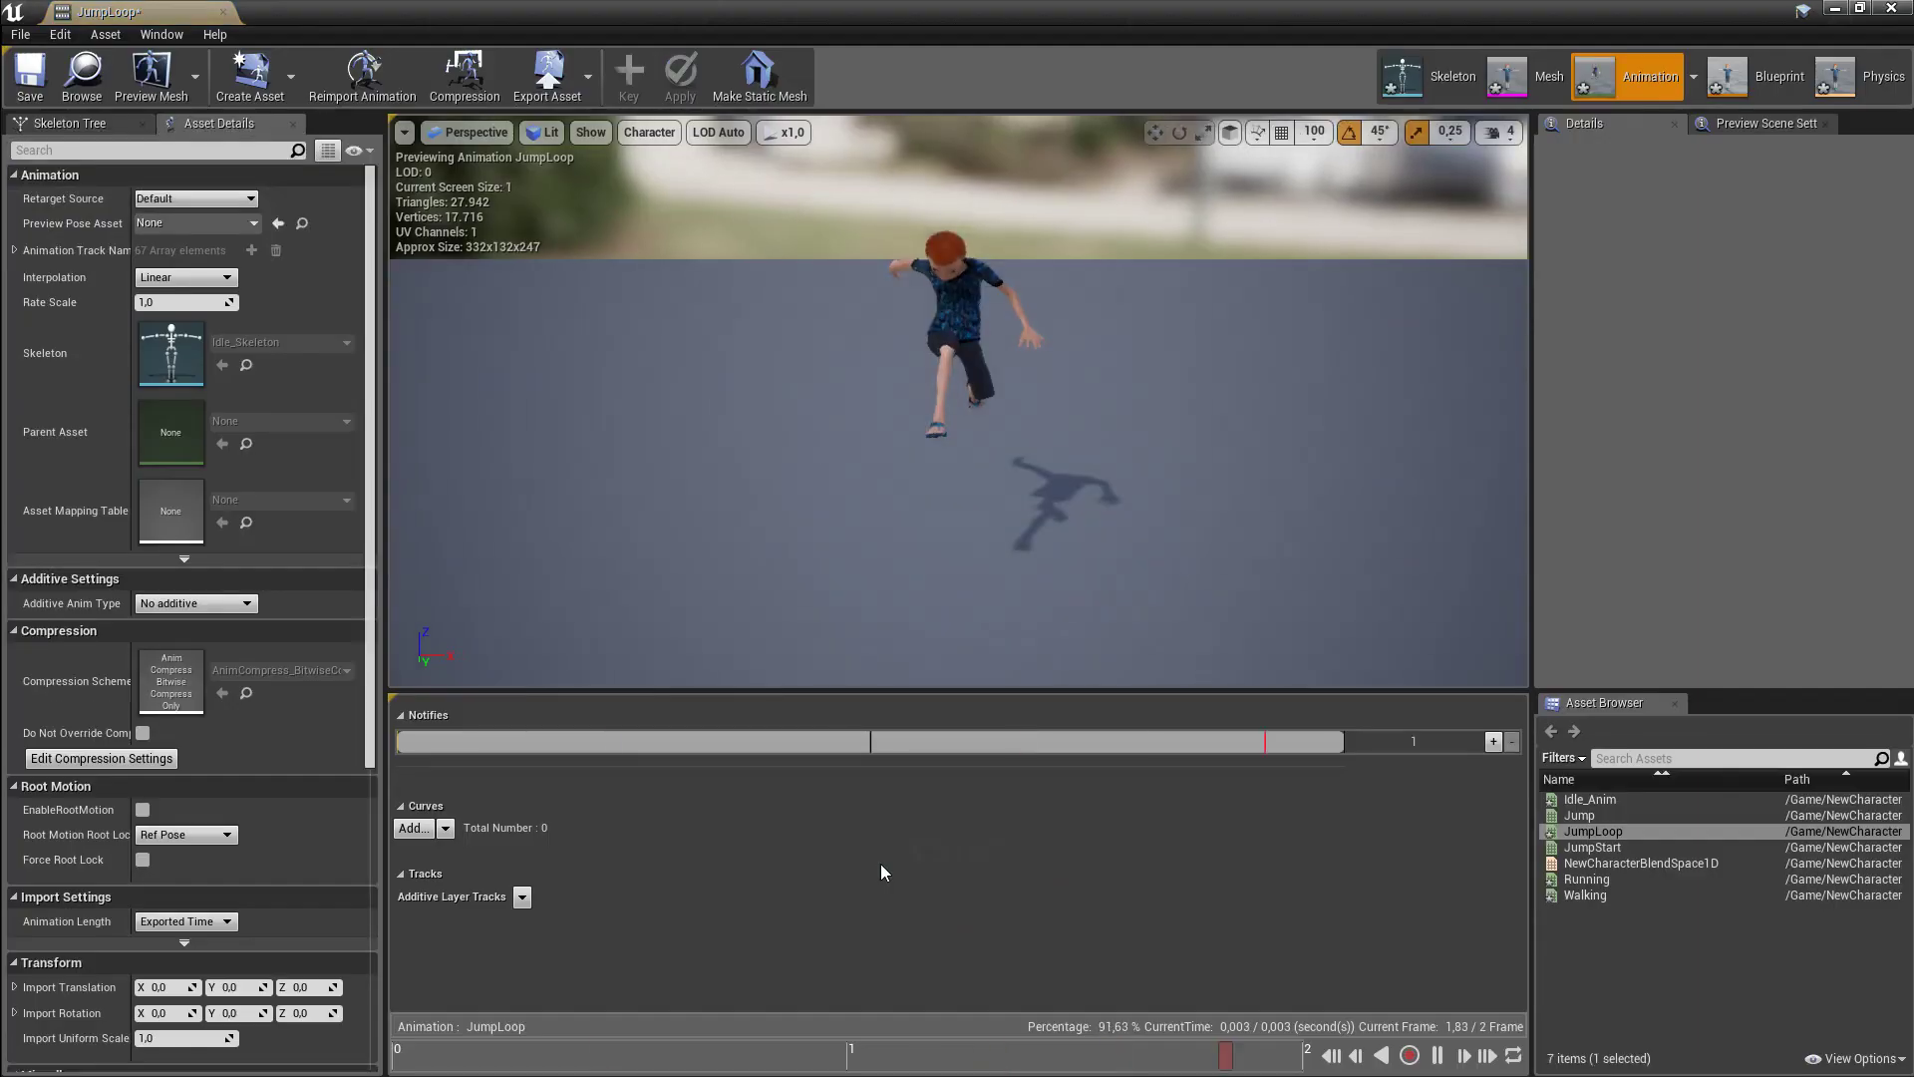
pyautogui.click(1583, 817)
pyautogui.doubleClick(1583, 817)
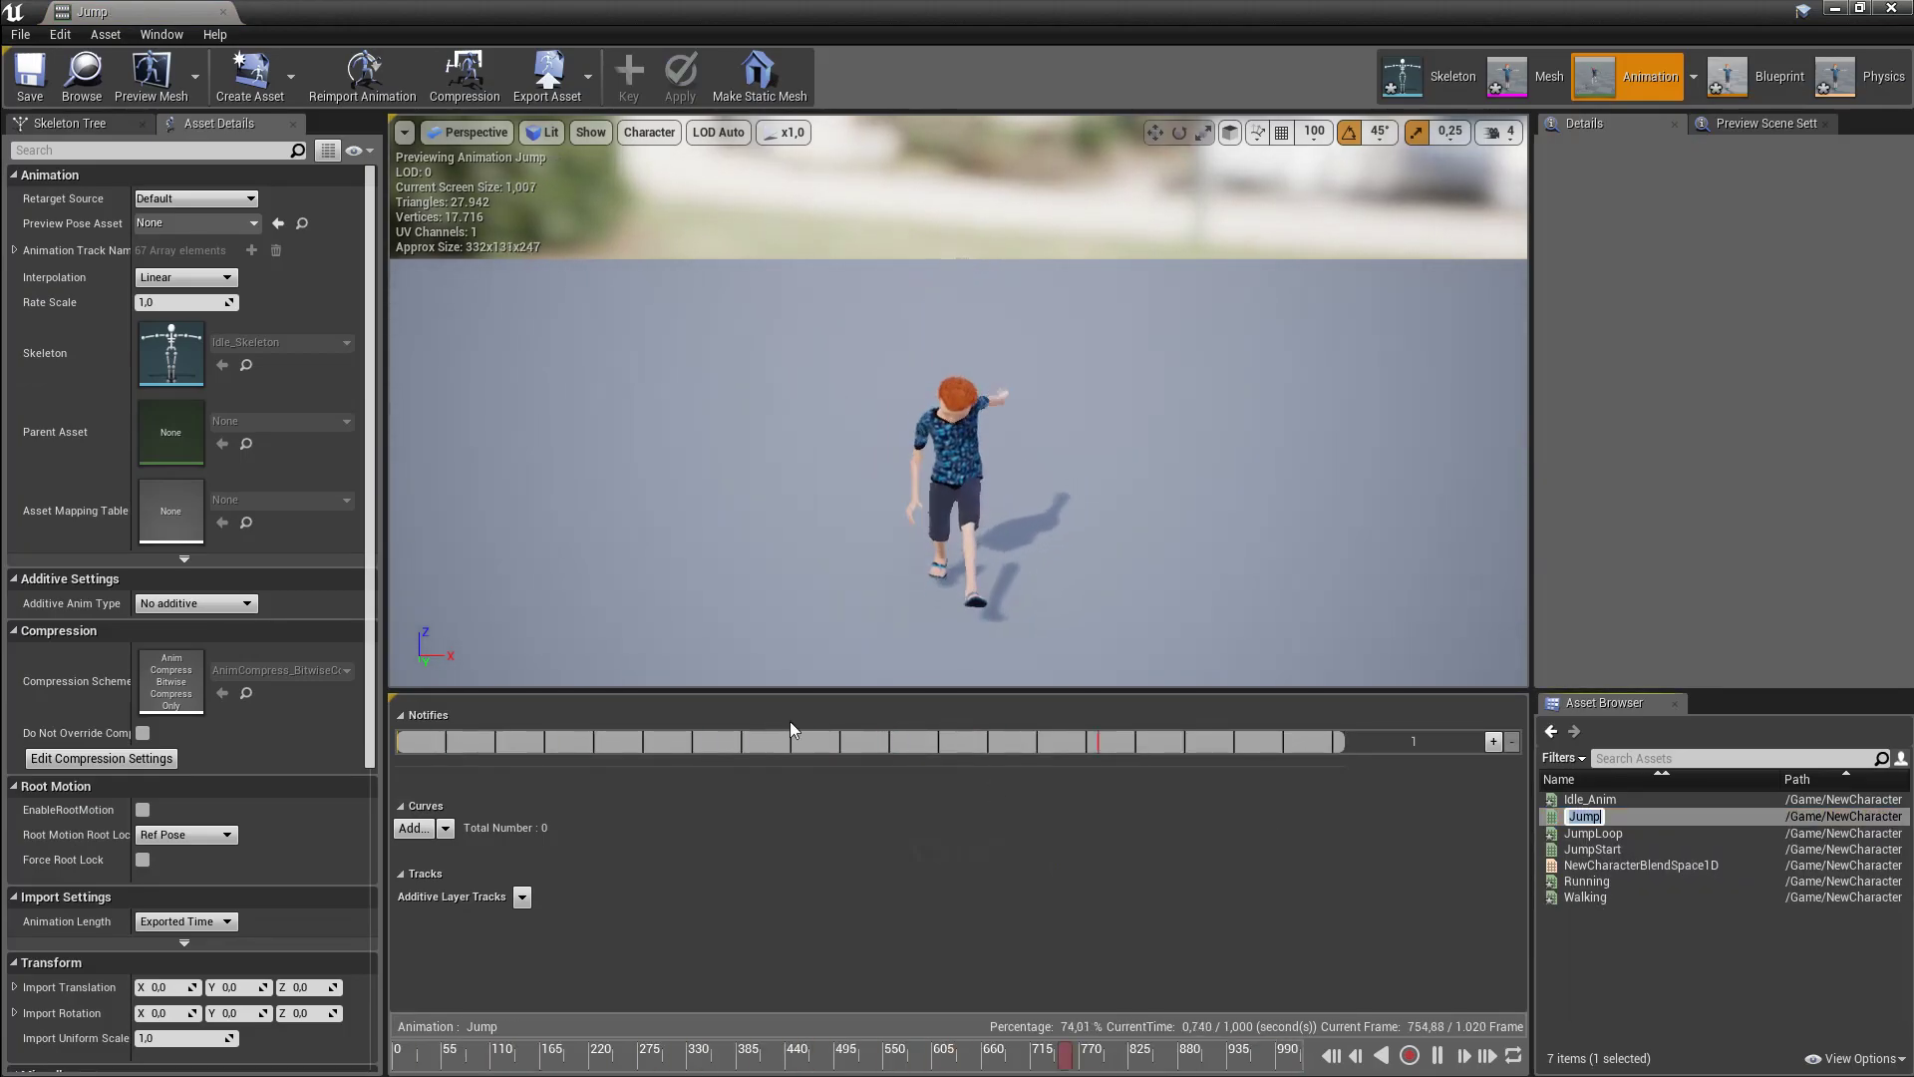
pyautogui.moveTo(720, 1058)
pyautogui.mouseDown()
pyautogui.moveTo(737, 1055)
pyautogui.moveTo(701, 1053)
pyautogui.mouseUp()
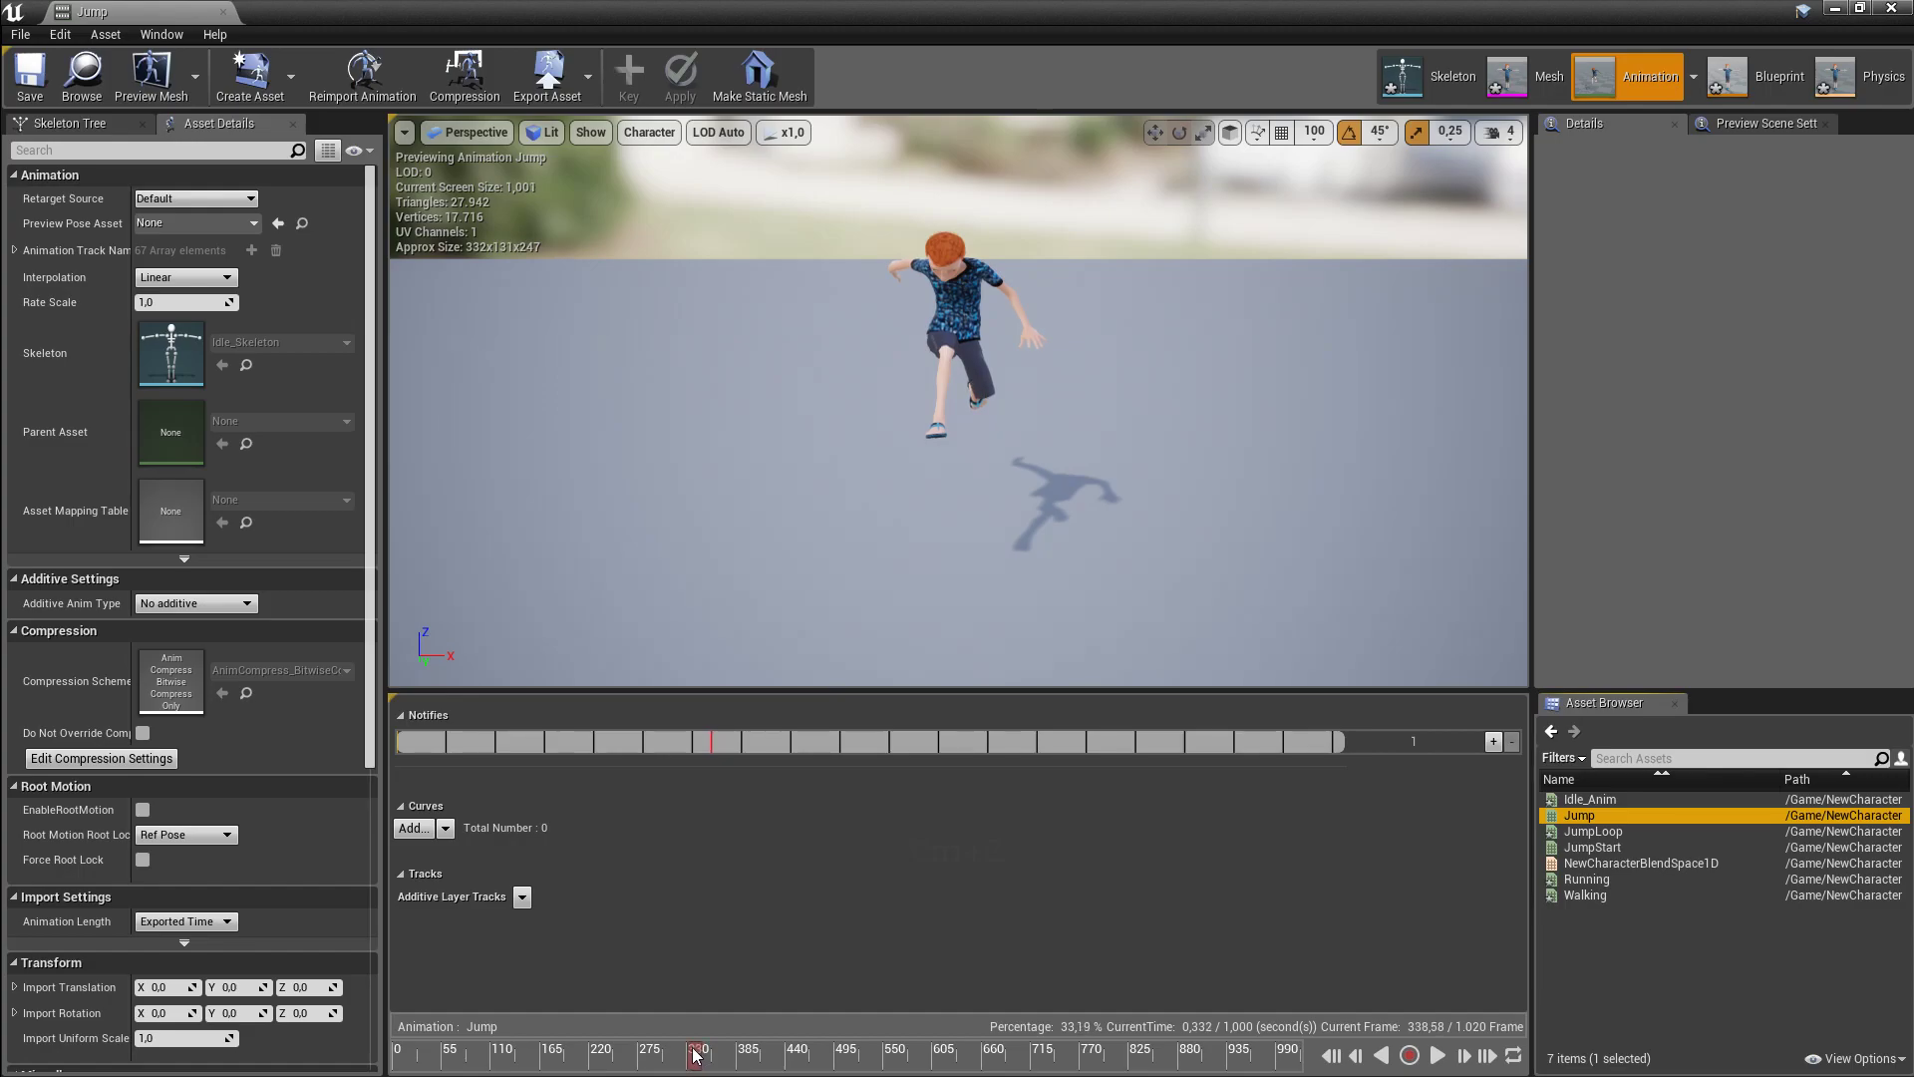
pyautogui.rightClick(695, 1057)
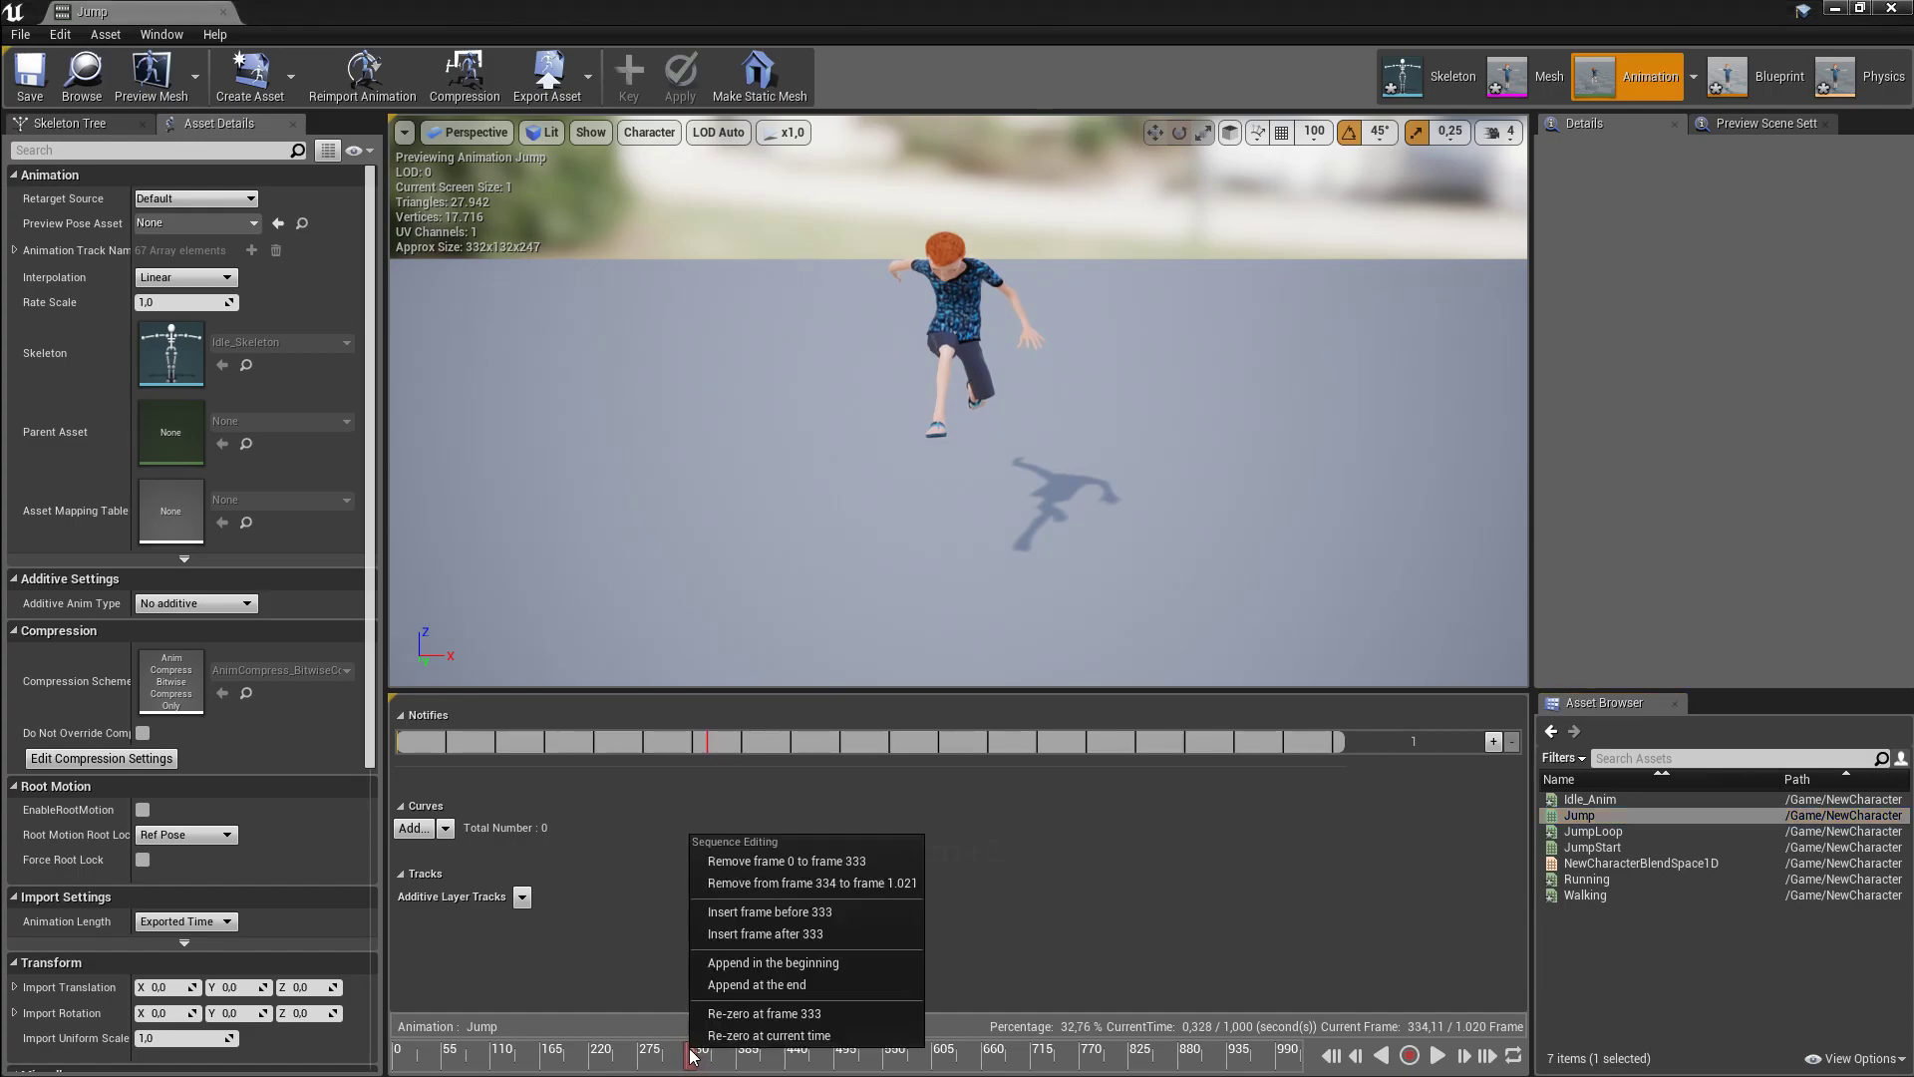
pyautogui.click(765, 863)
# - Play back the trimmed Jump animation, pause it and save the asset
pyautogui.click(1436, 1055)
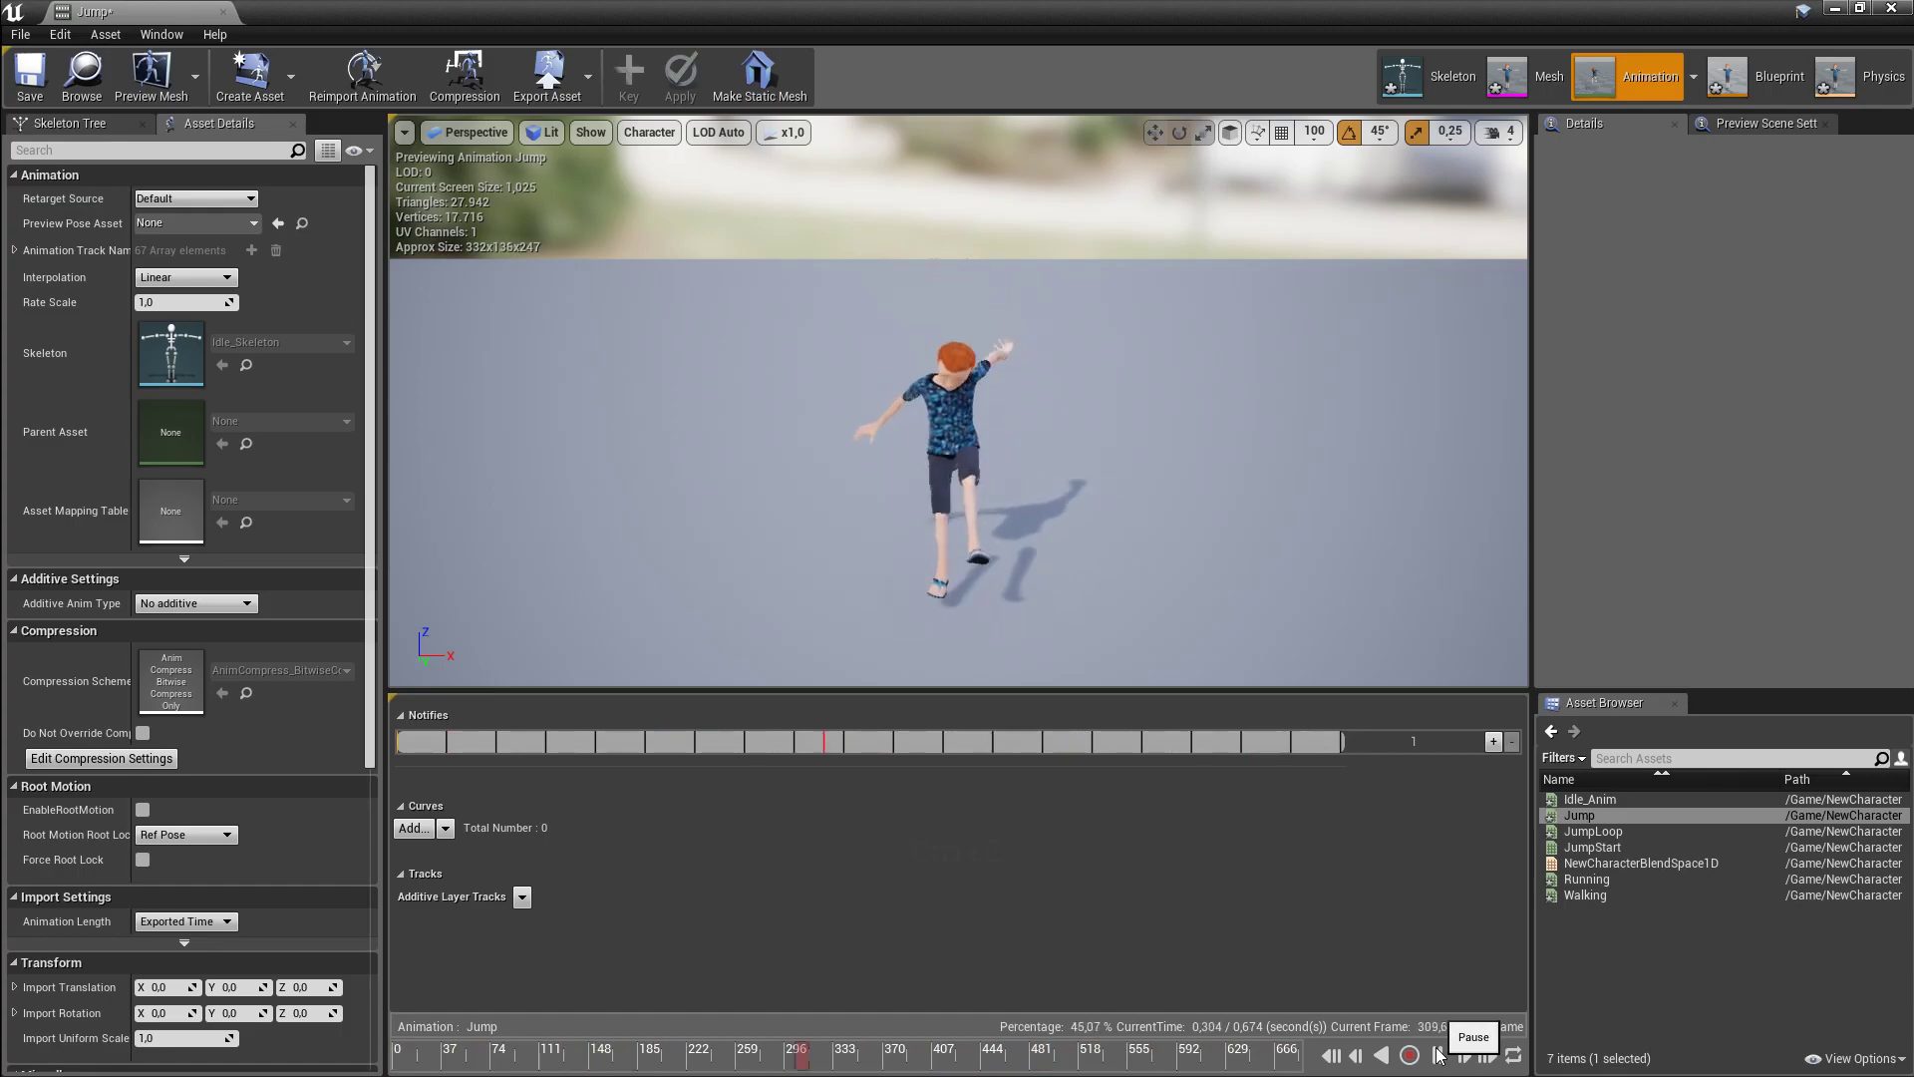
pyautogui.click(1437, 1054)
pyautogui.click(28, 72)
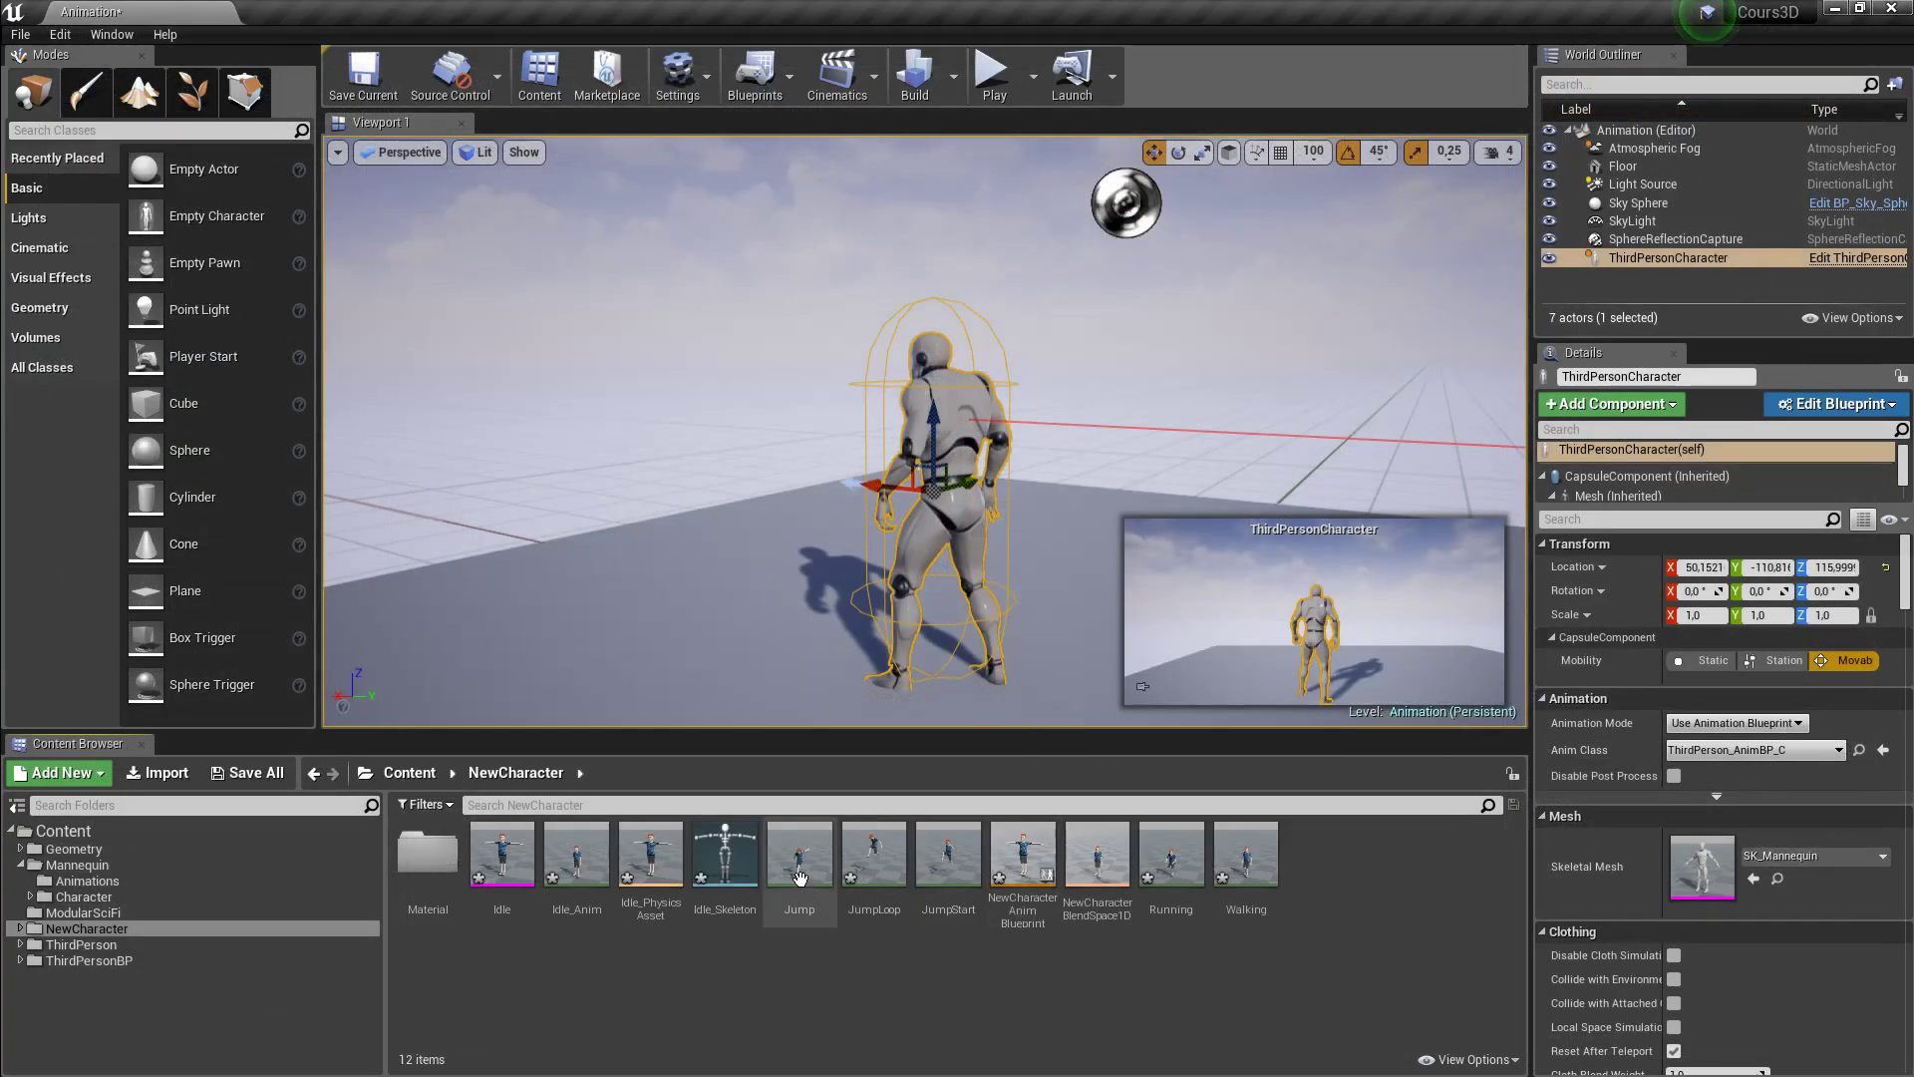
# - Open the NewCharacterAnimBlueprint and assign the JumpStart sequence to the animation player in its JumpStart state
pyautogui.click(948, 859)
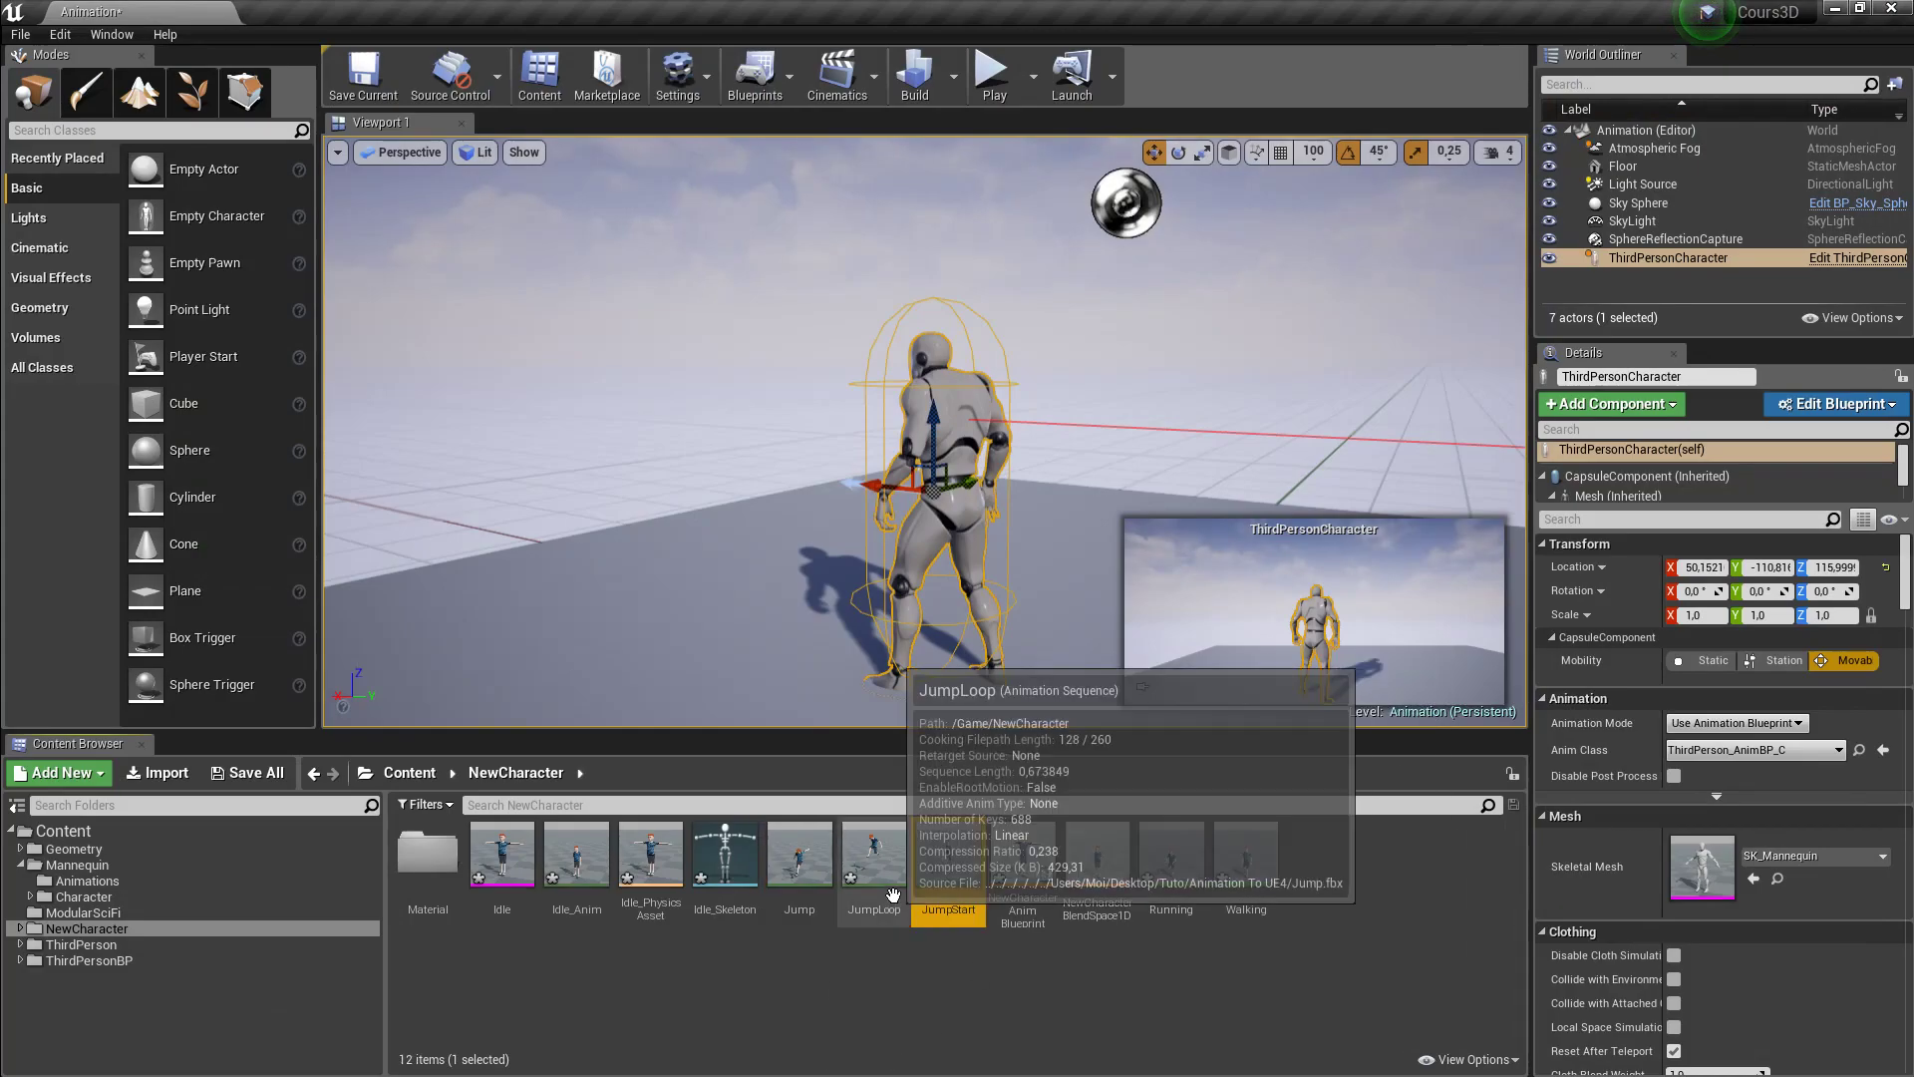
pyautogui.click(799, 859)
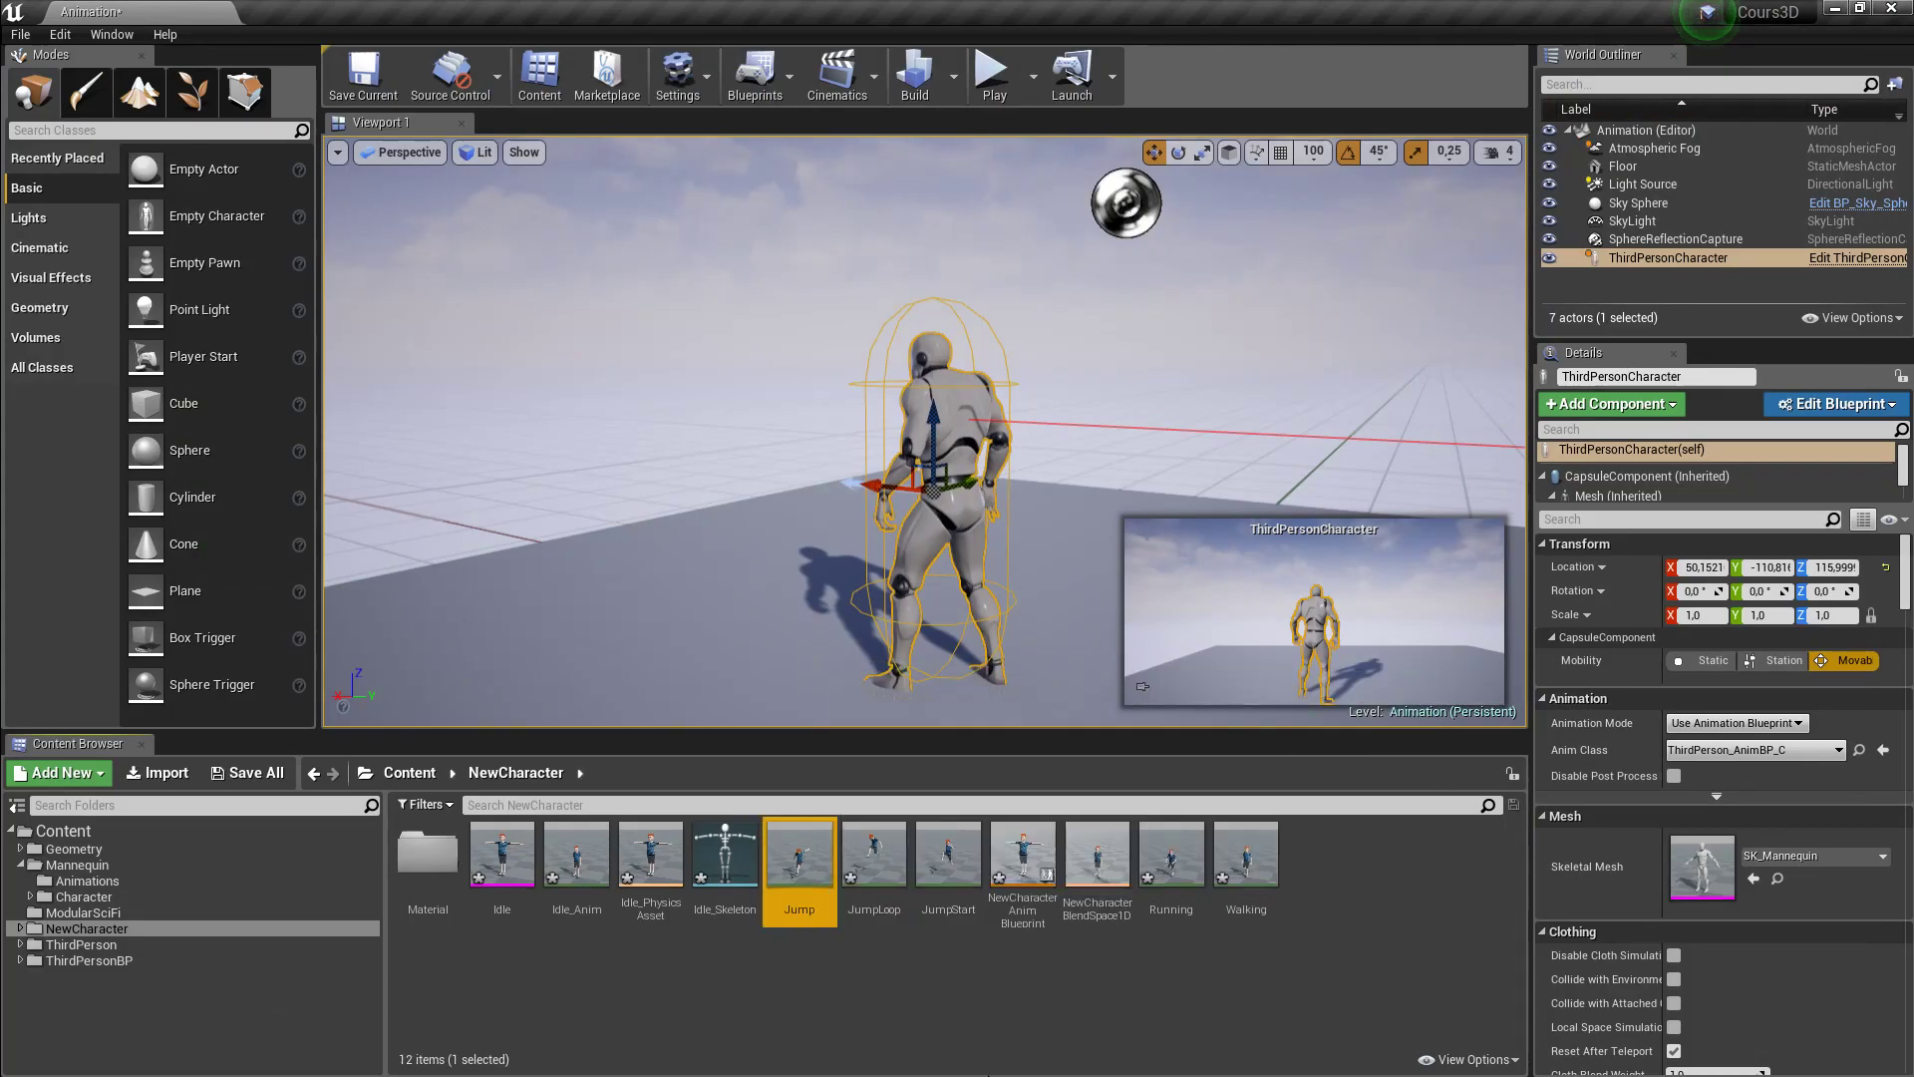
pyautogui.doubleClick(1025, 855)
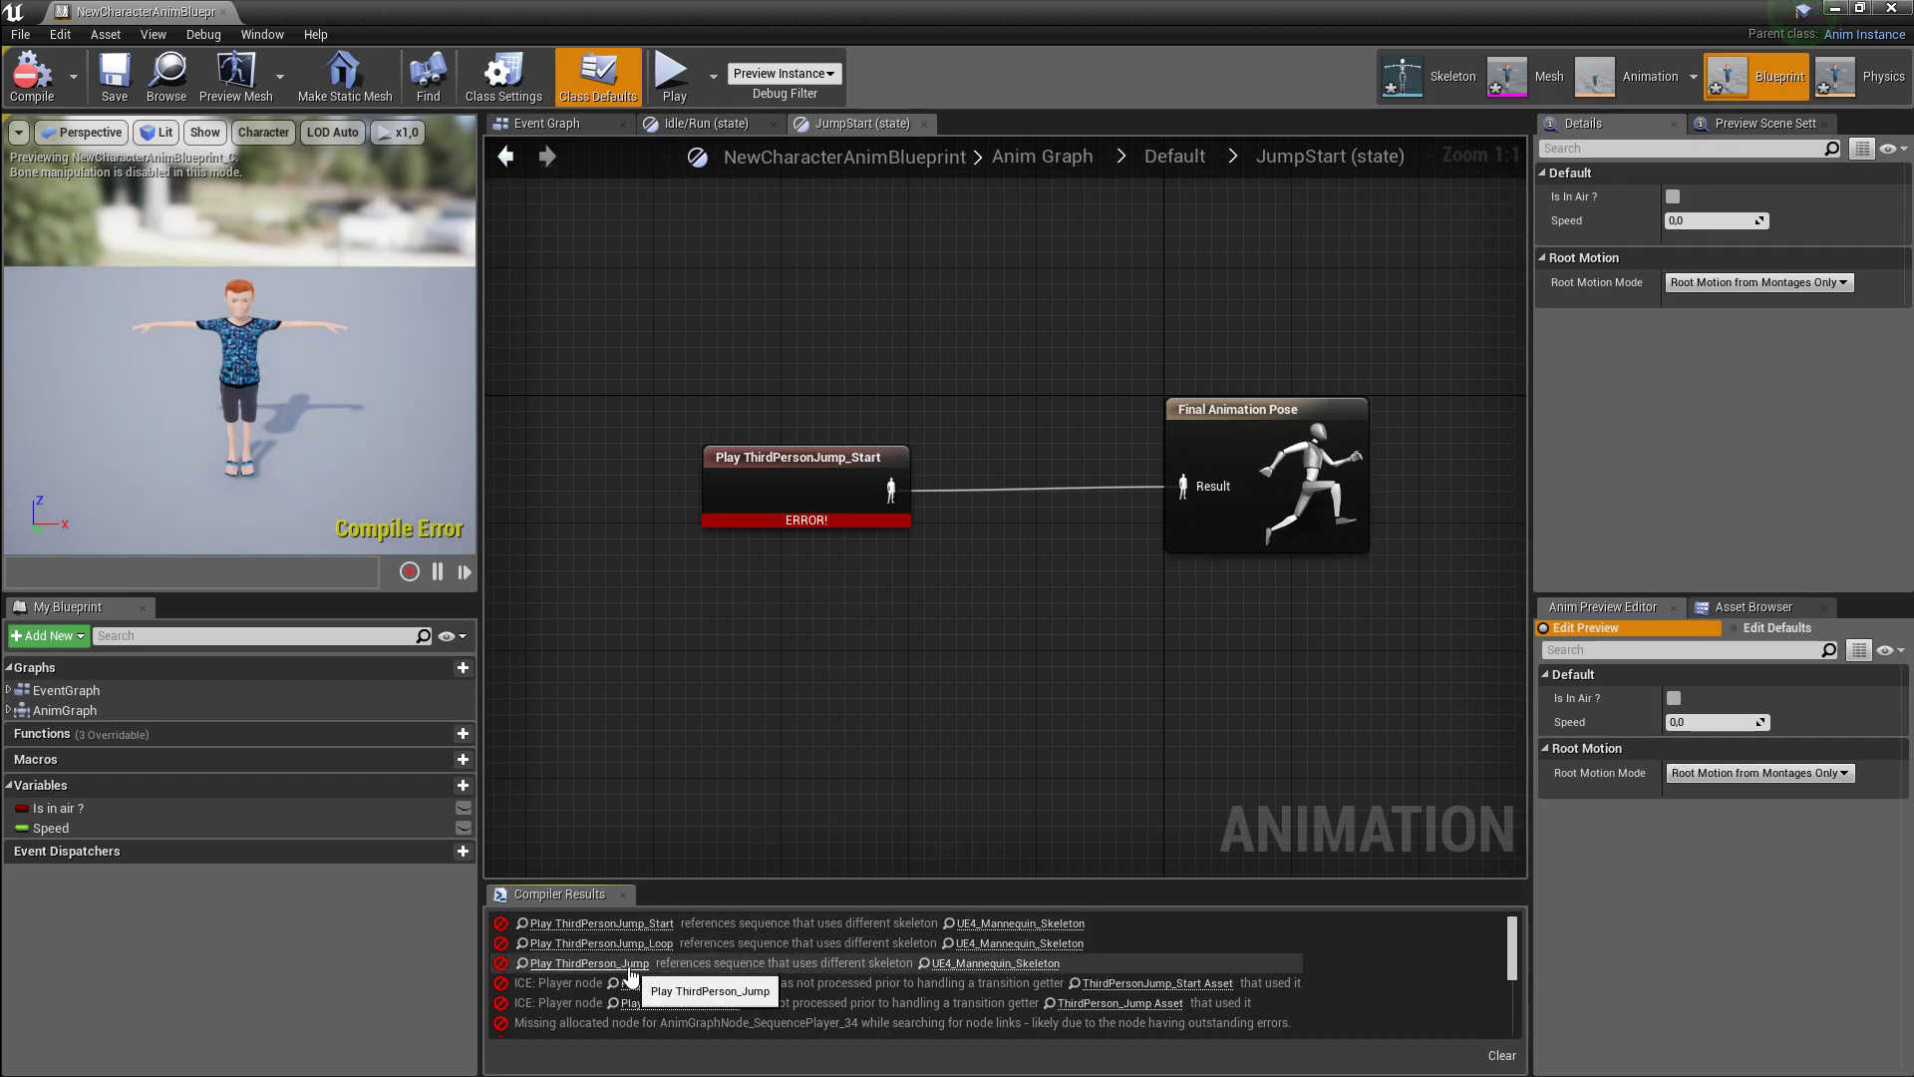
pyautogui.click(772, 469)
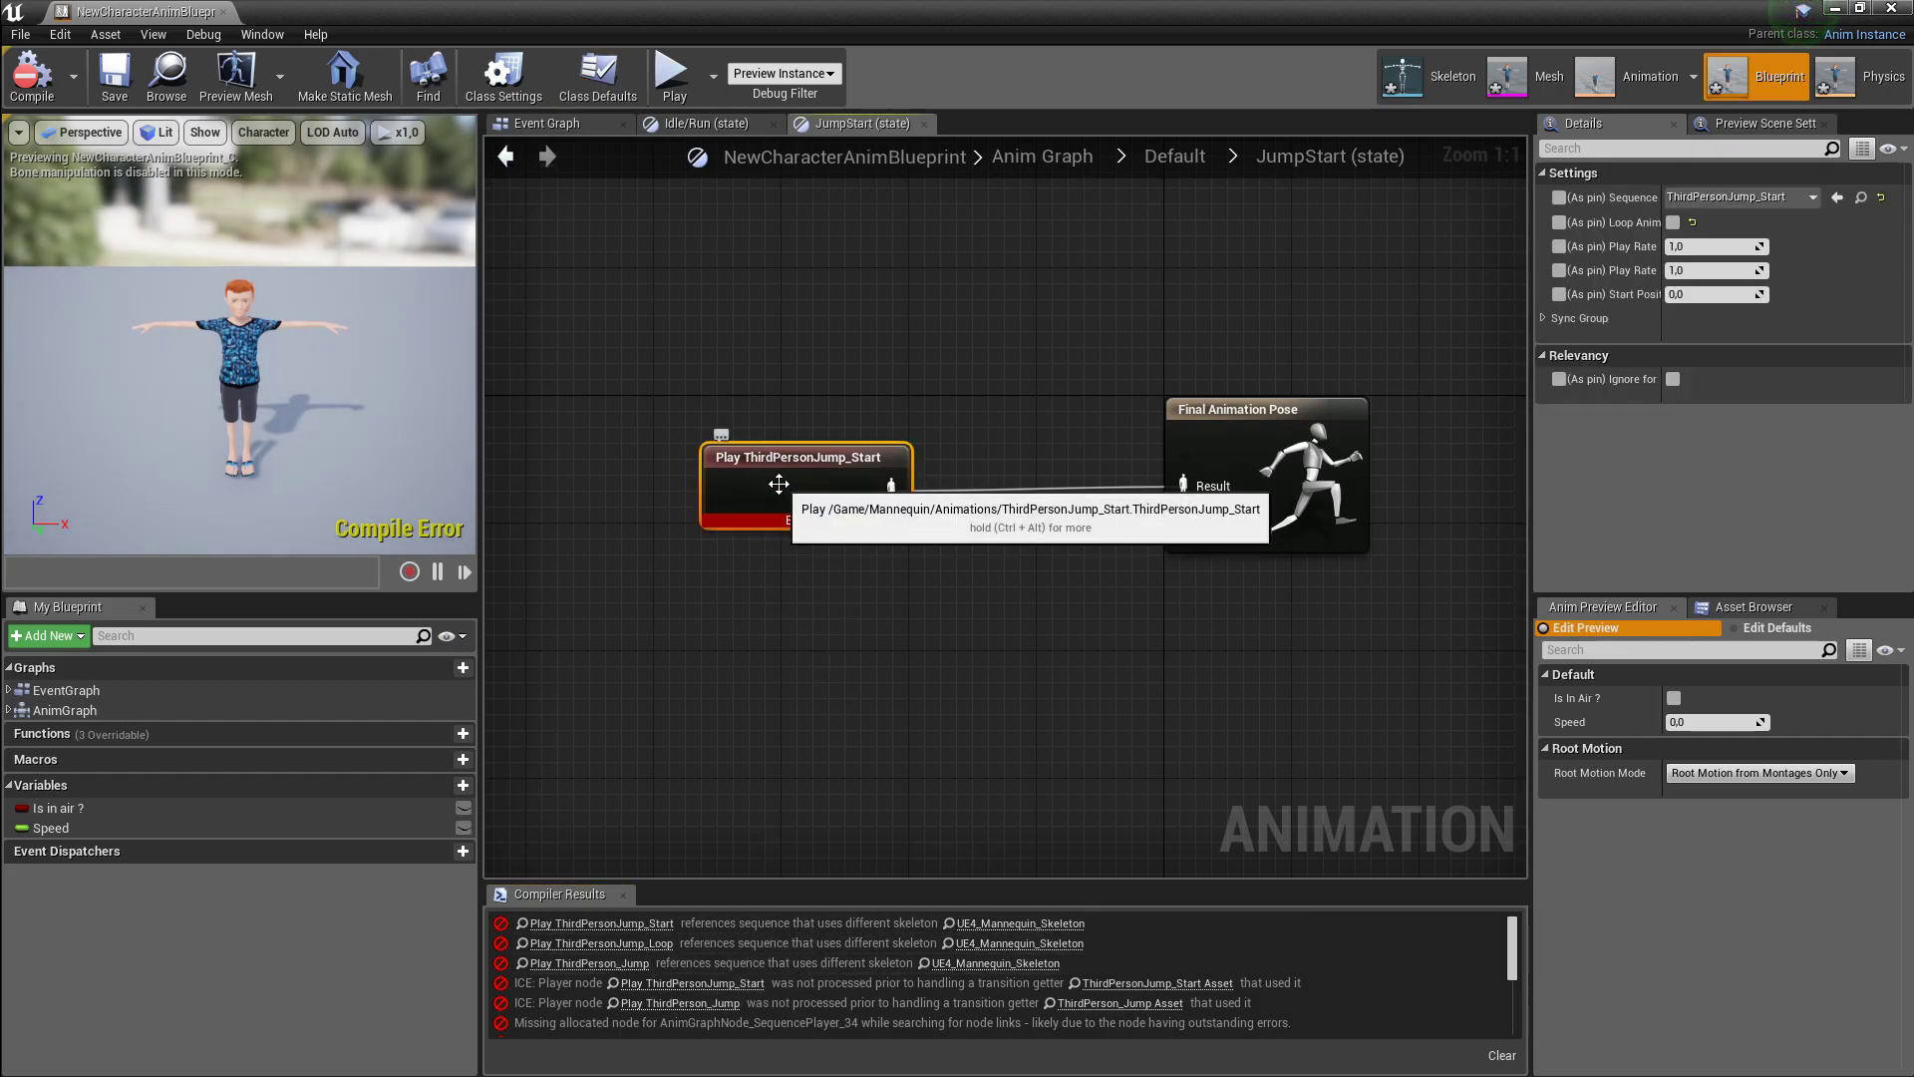
pyautogui.click(1747, 199)
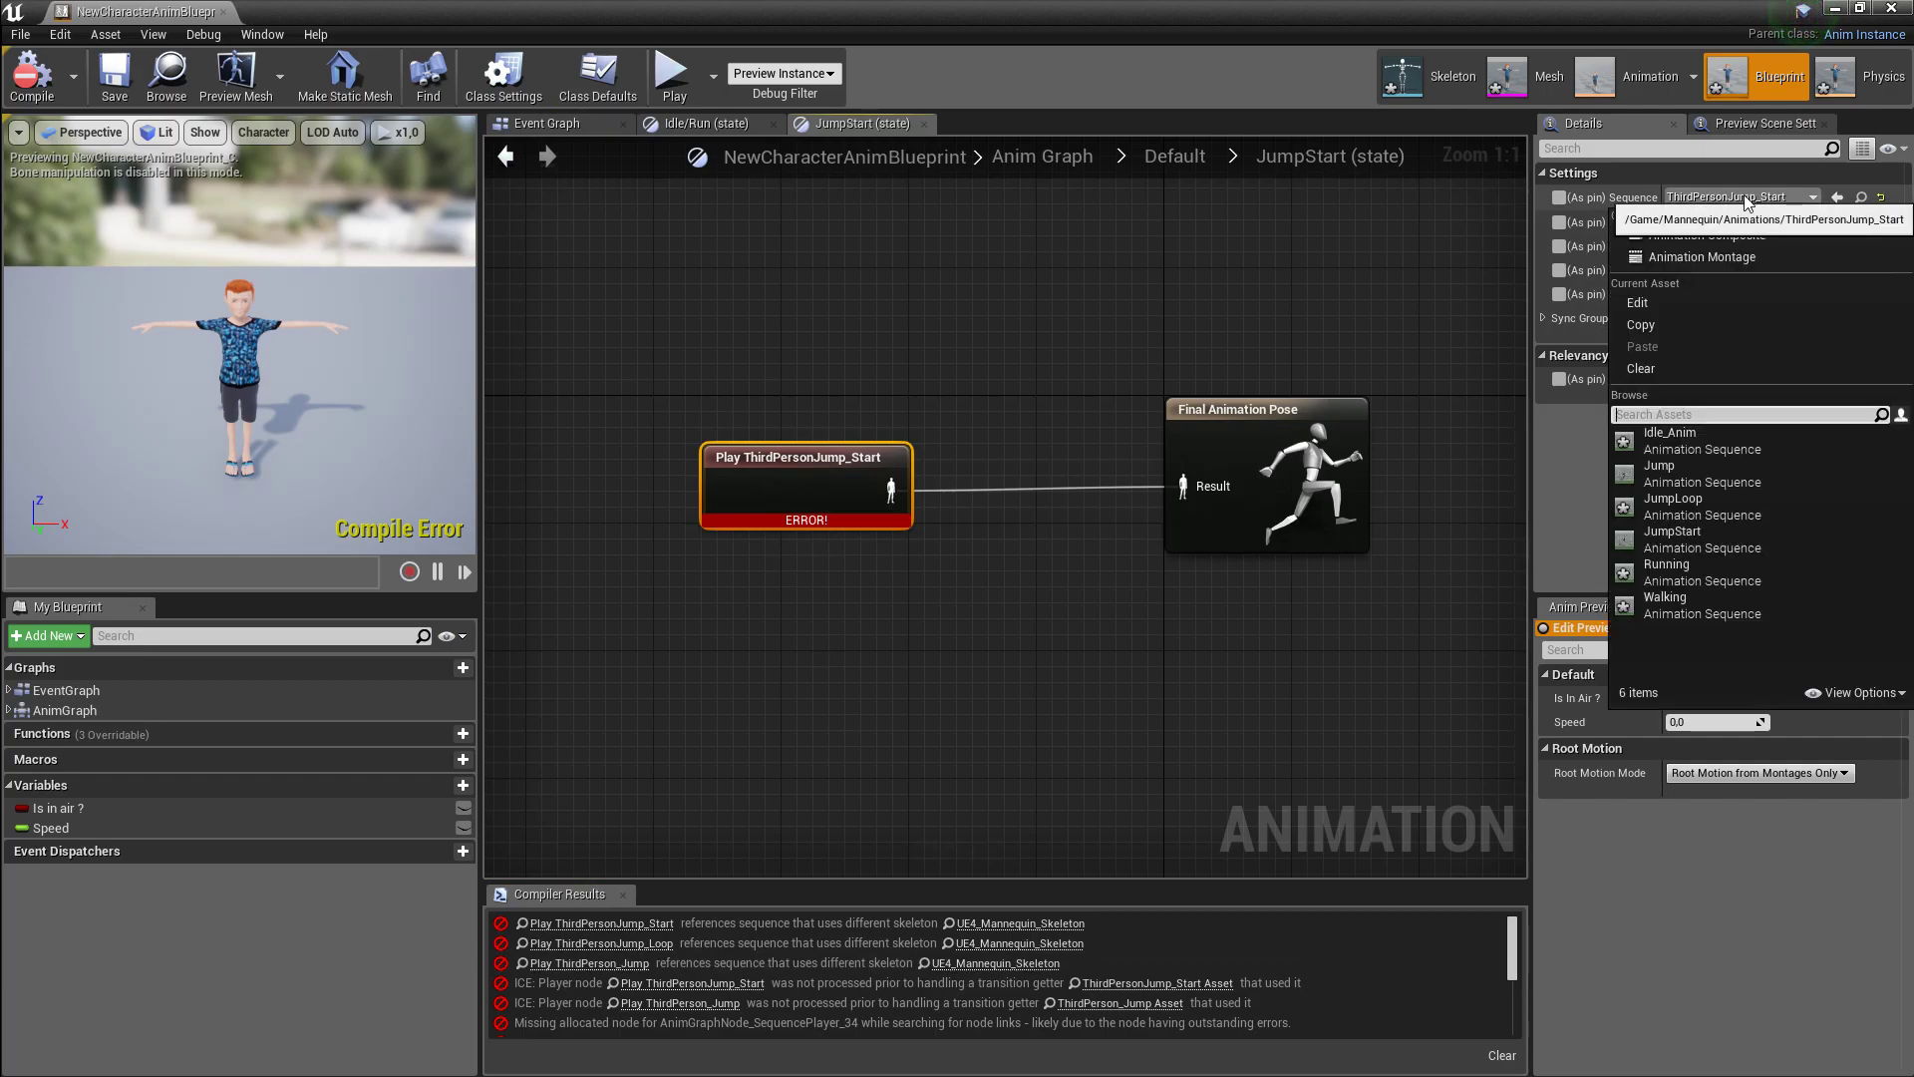
pyautogui.click(1693, 543)
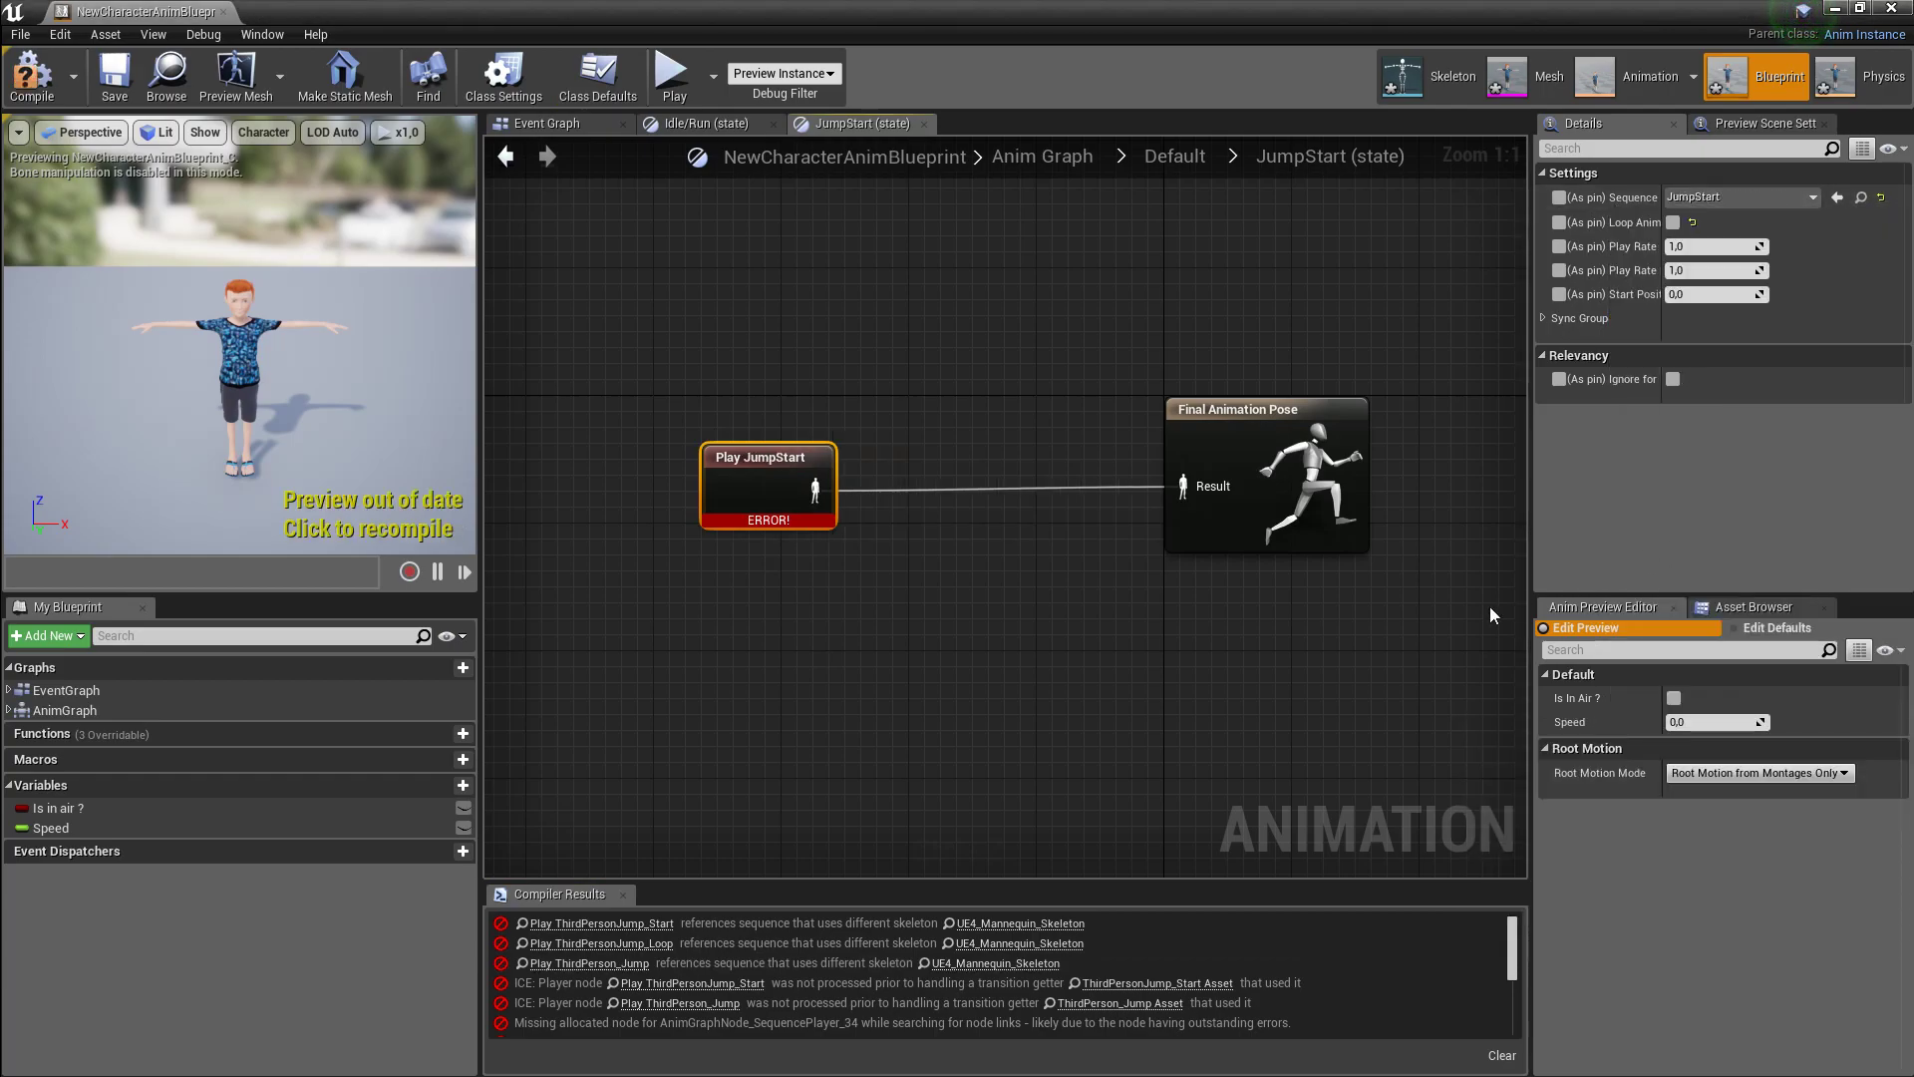
# - Go to the erroneous player in the JumpLoop state and set its sequence to JumpLoop
pyautogui.click(618, 943)
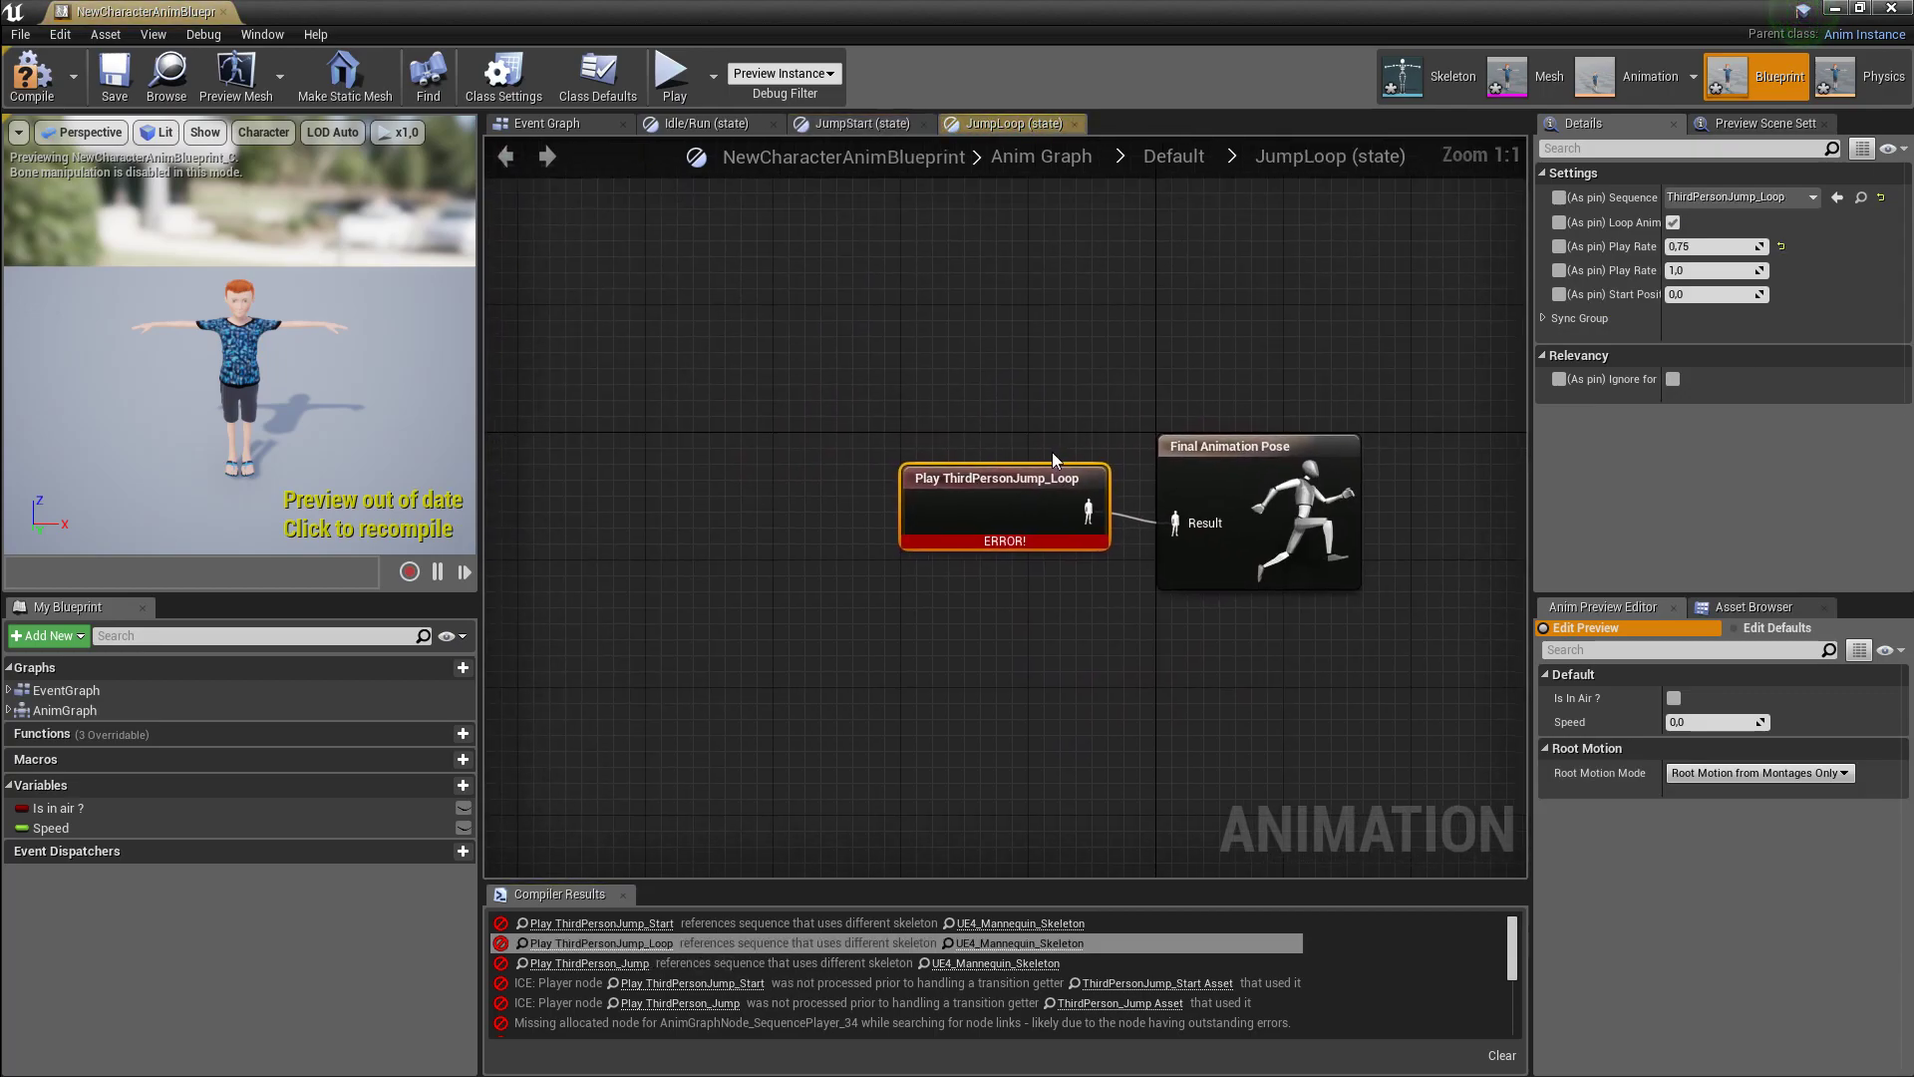
pyautogui.click(1740, 198)
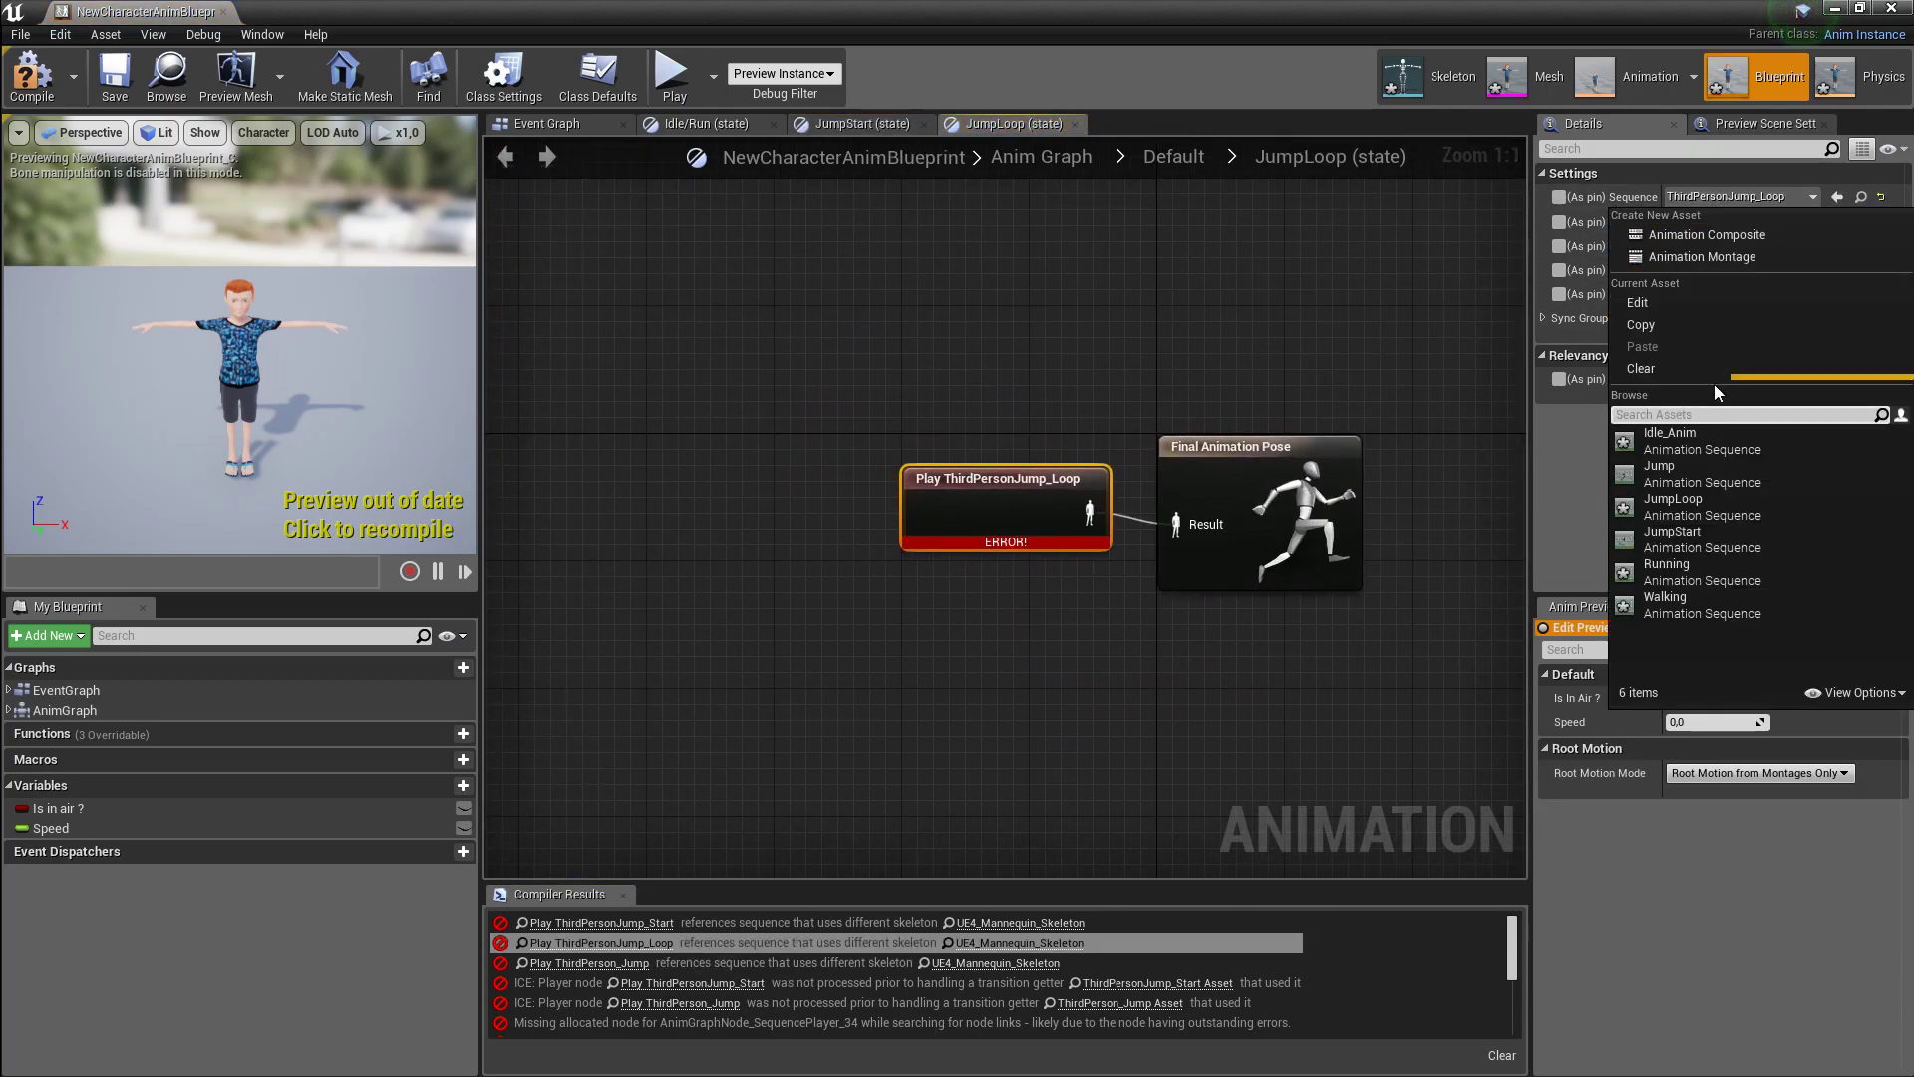
pyautogui.click(1689, 513)
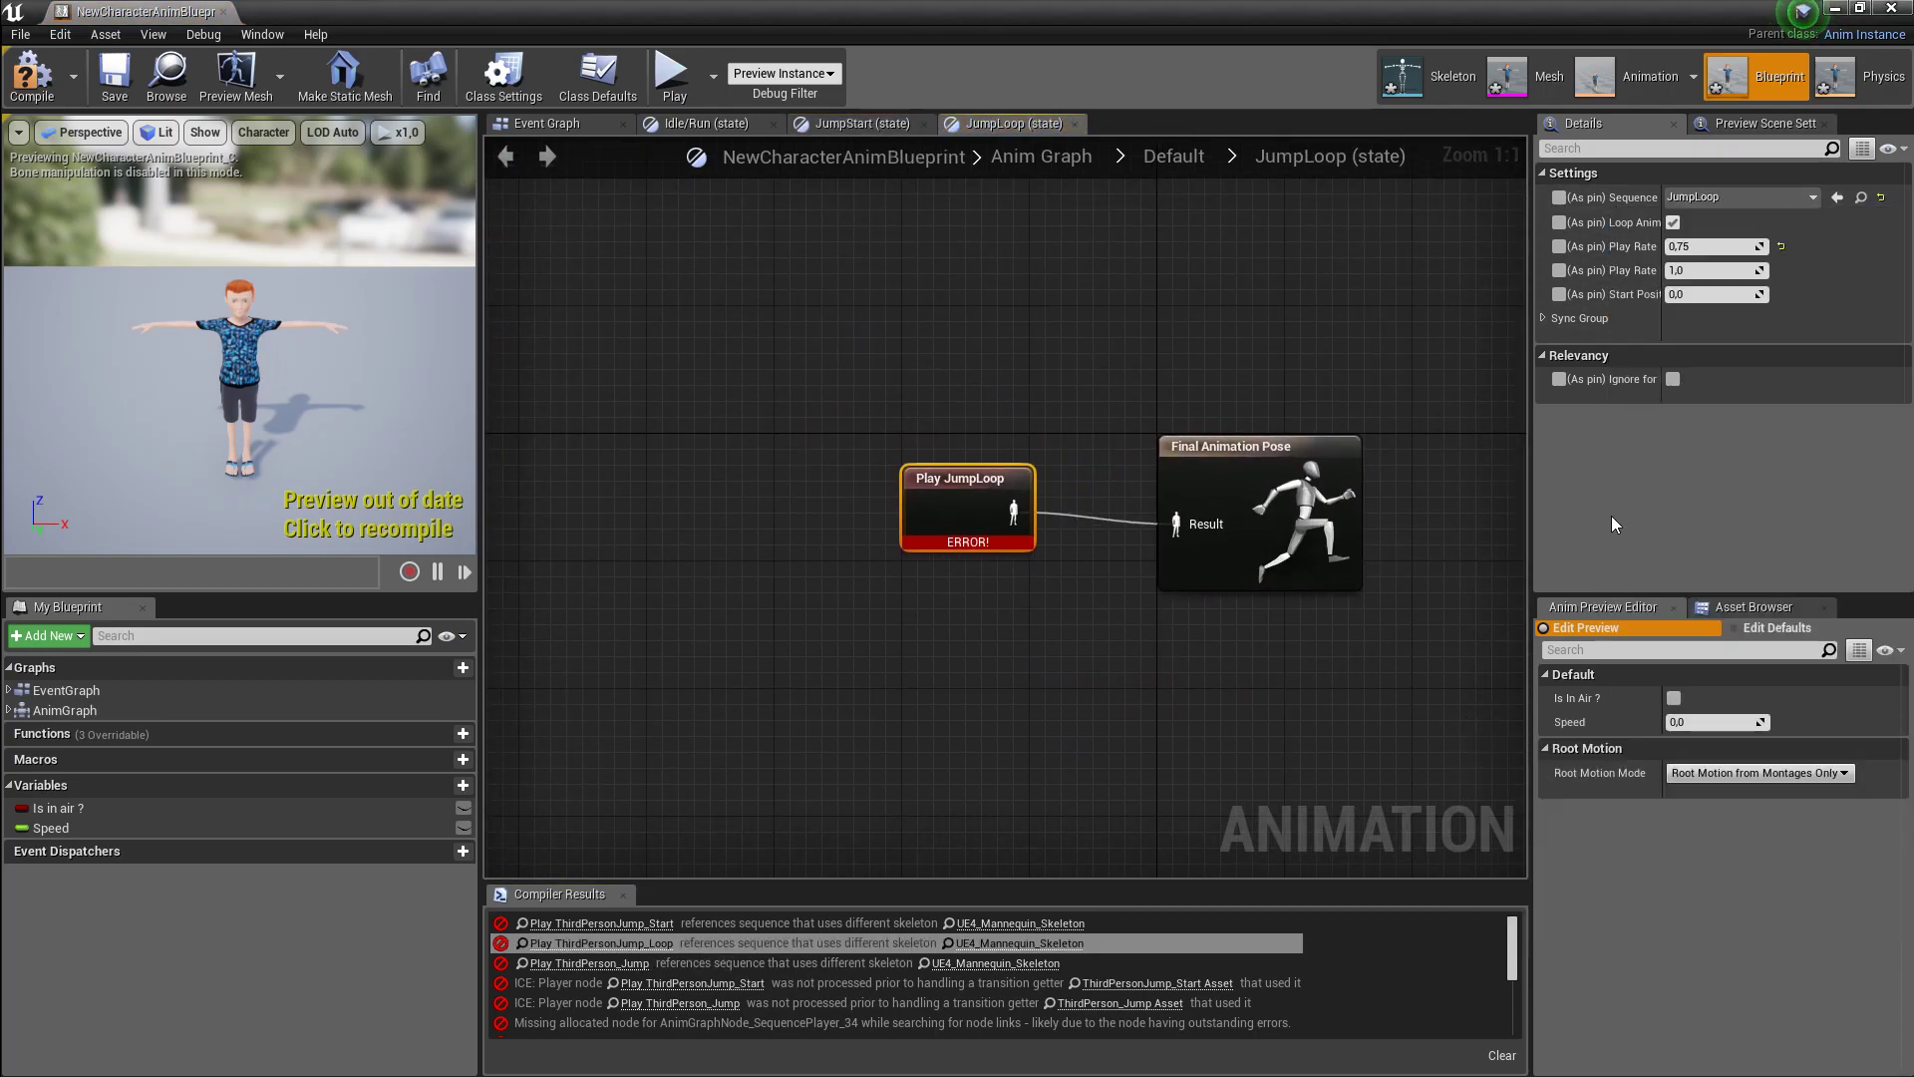
# - Set the JumpEnd state's player to the Jump sequence and compile the animation blueprint
pyautogui.click(589, 963)
pyautogui.click(1740, 198)
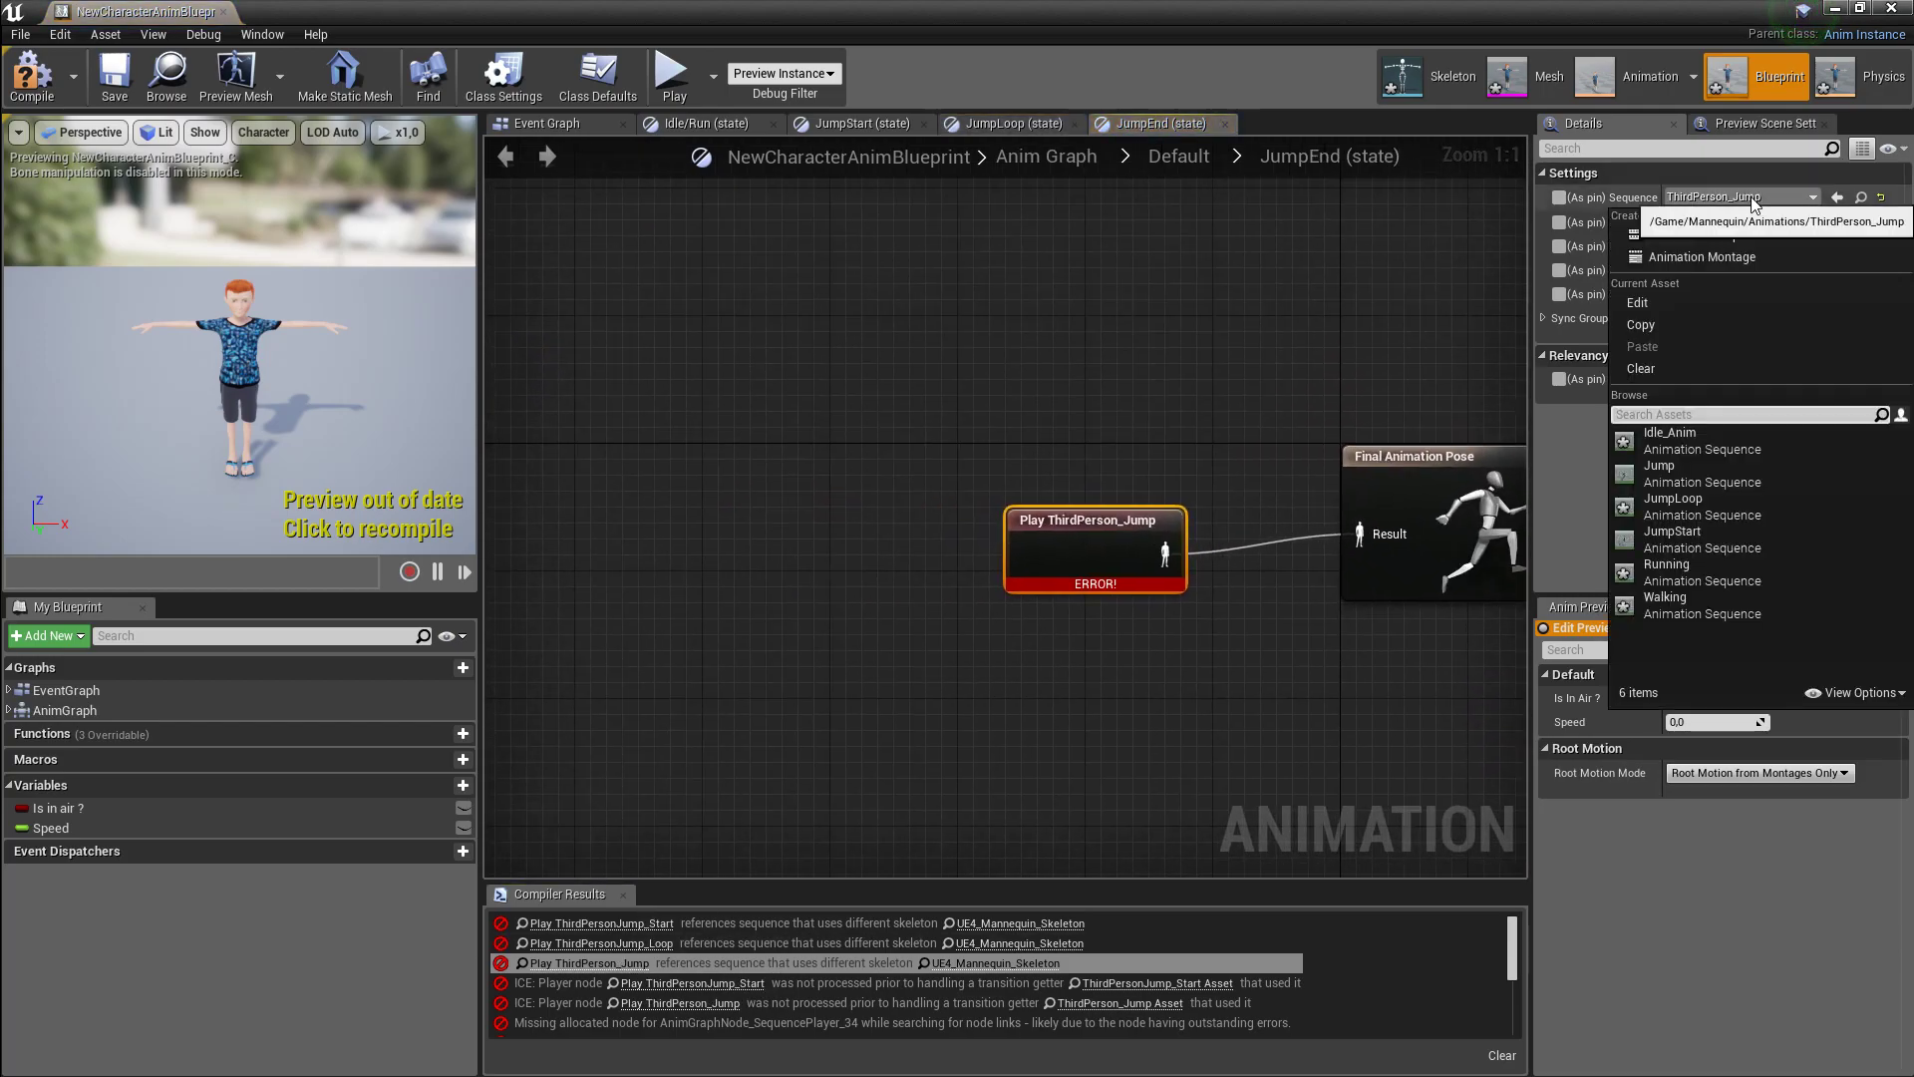
pyautogui.click(1671, 471)
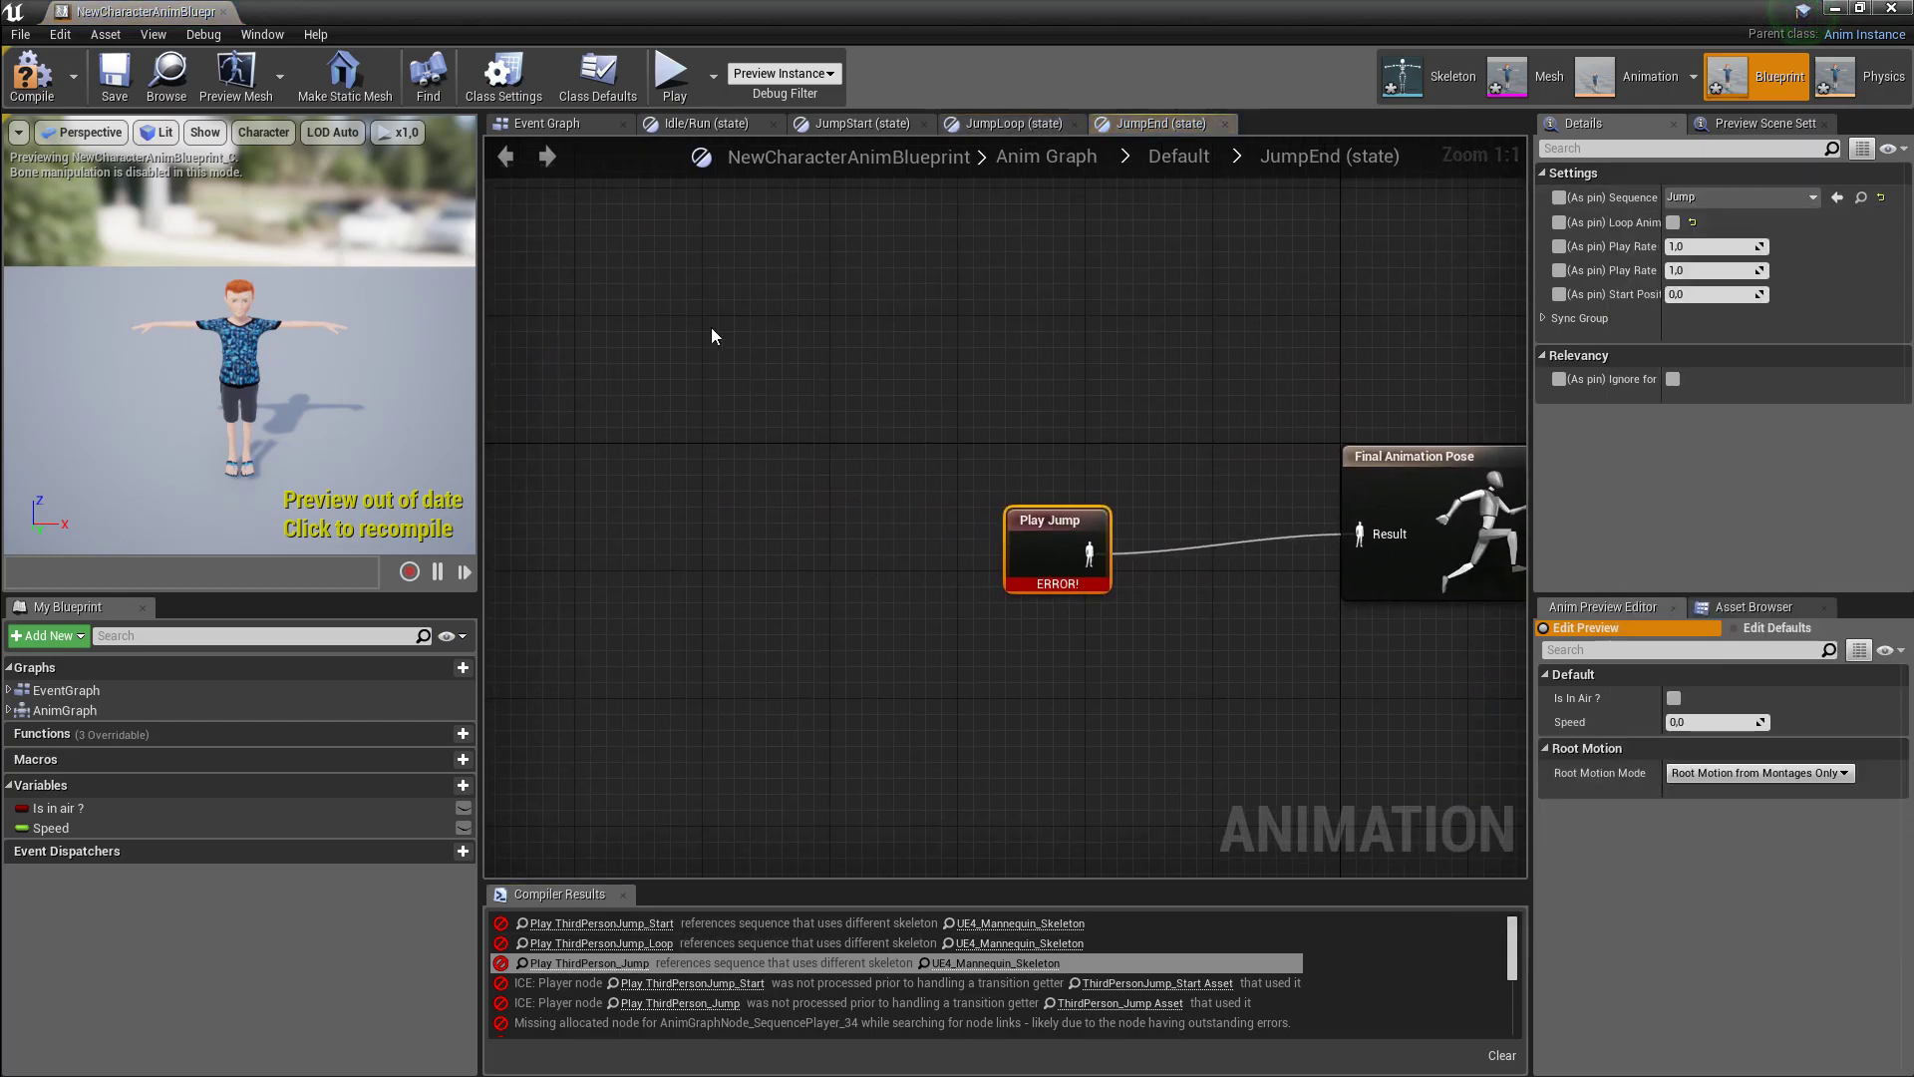
pyautogui.click(42, 87)
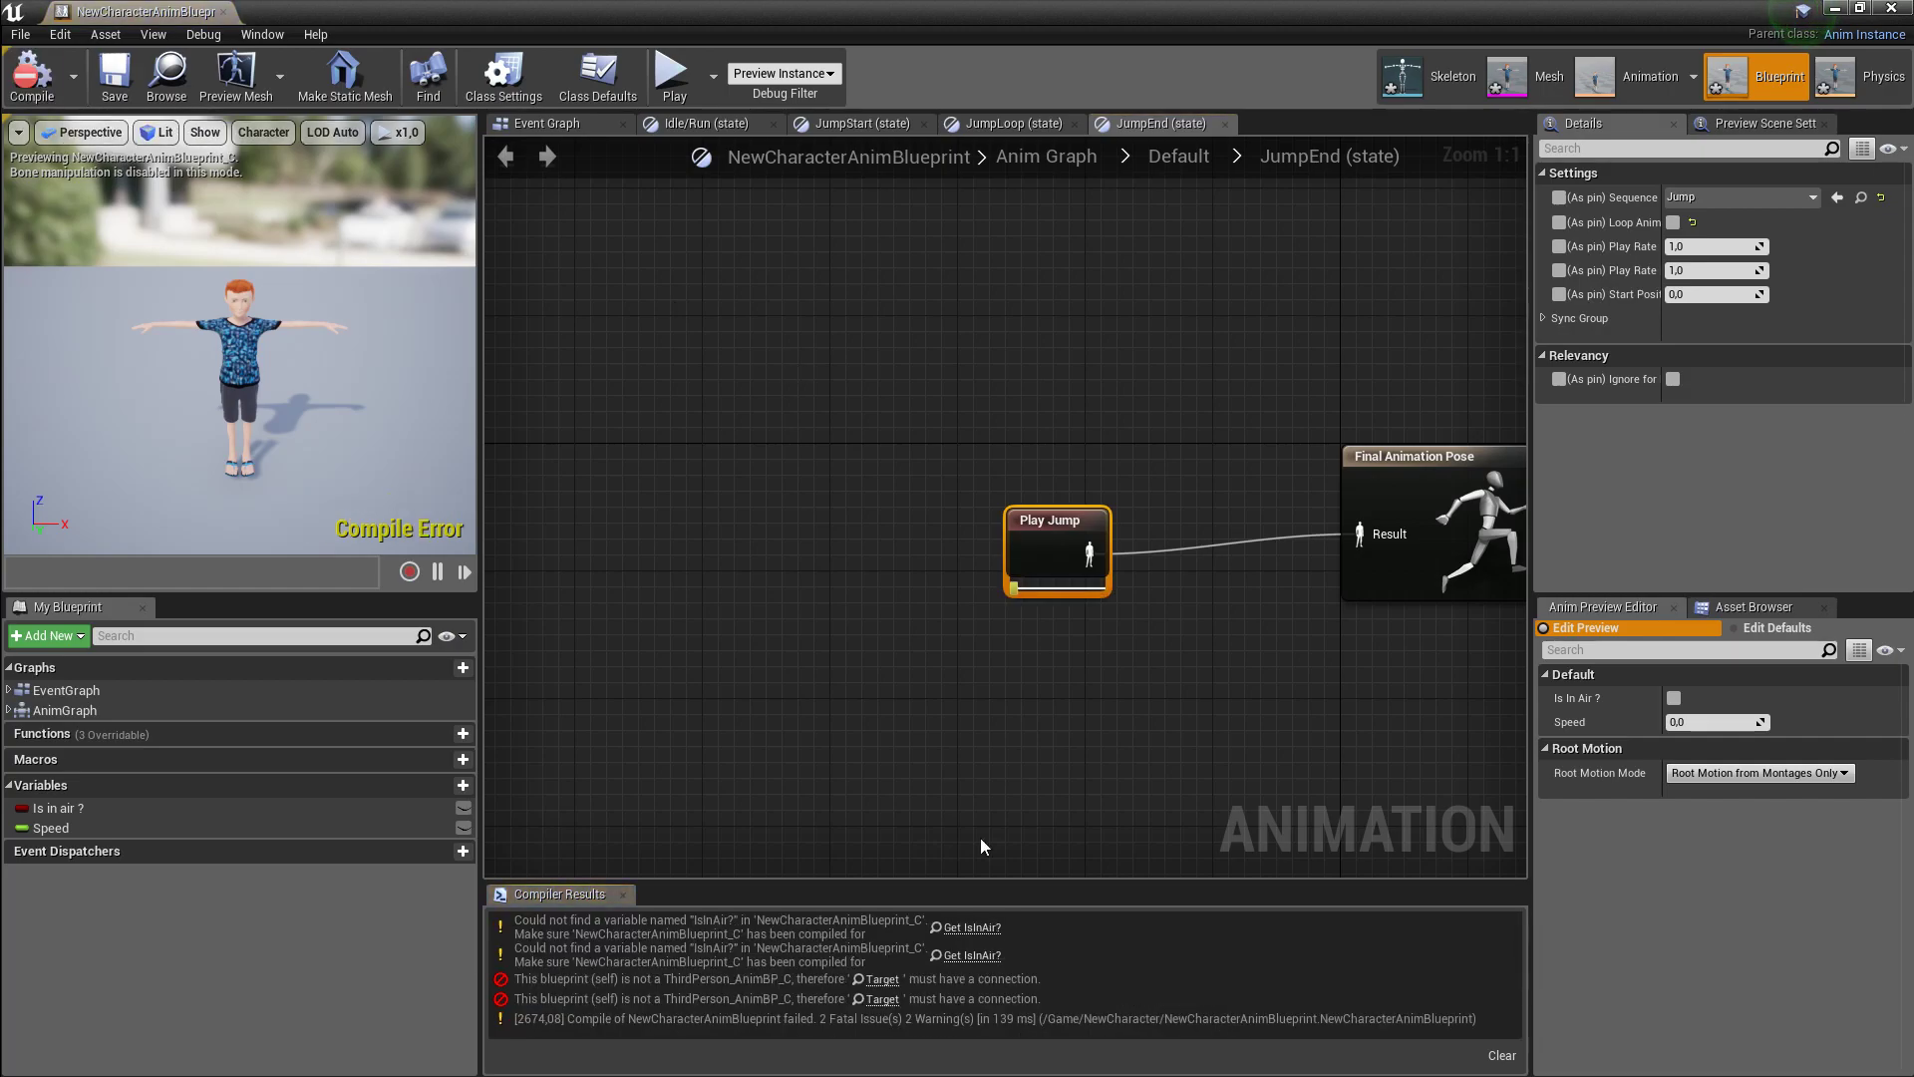
# - In the JumpLoop to JumpEnd rule, feed NOT from the blueprint's own Is In Air ? variable and delete the erroneous getter
pyautogui.moveTo(998, 880); pyautogui.dragTo(982, 782)
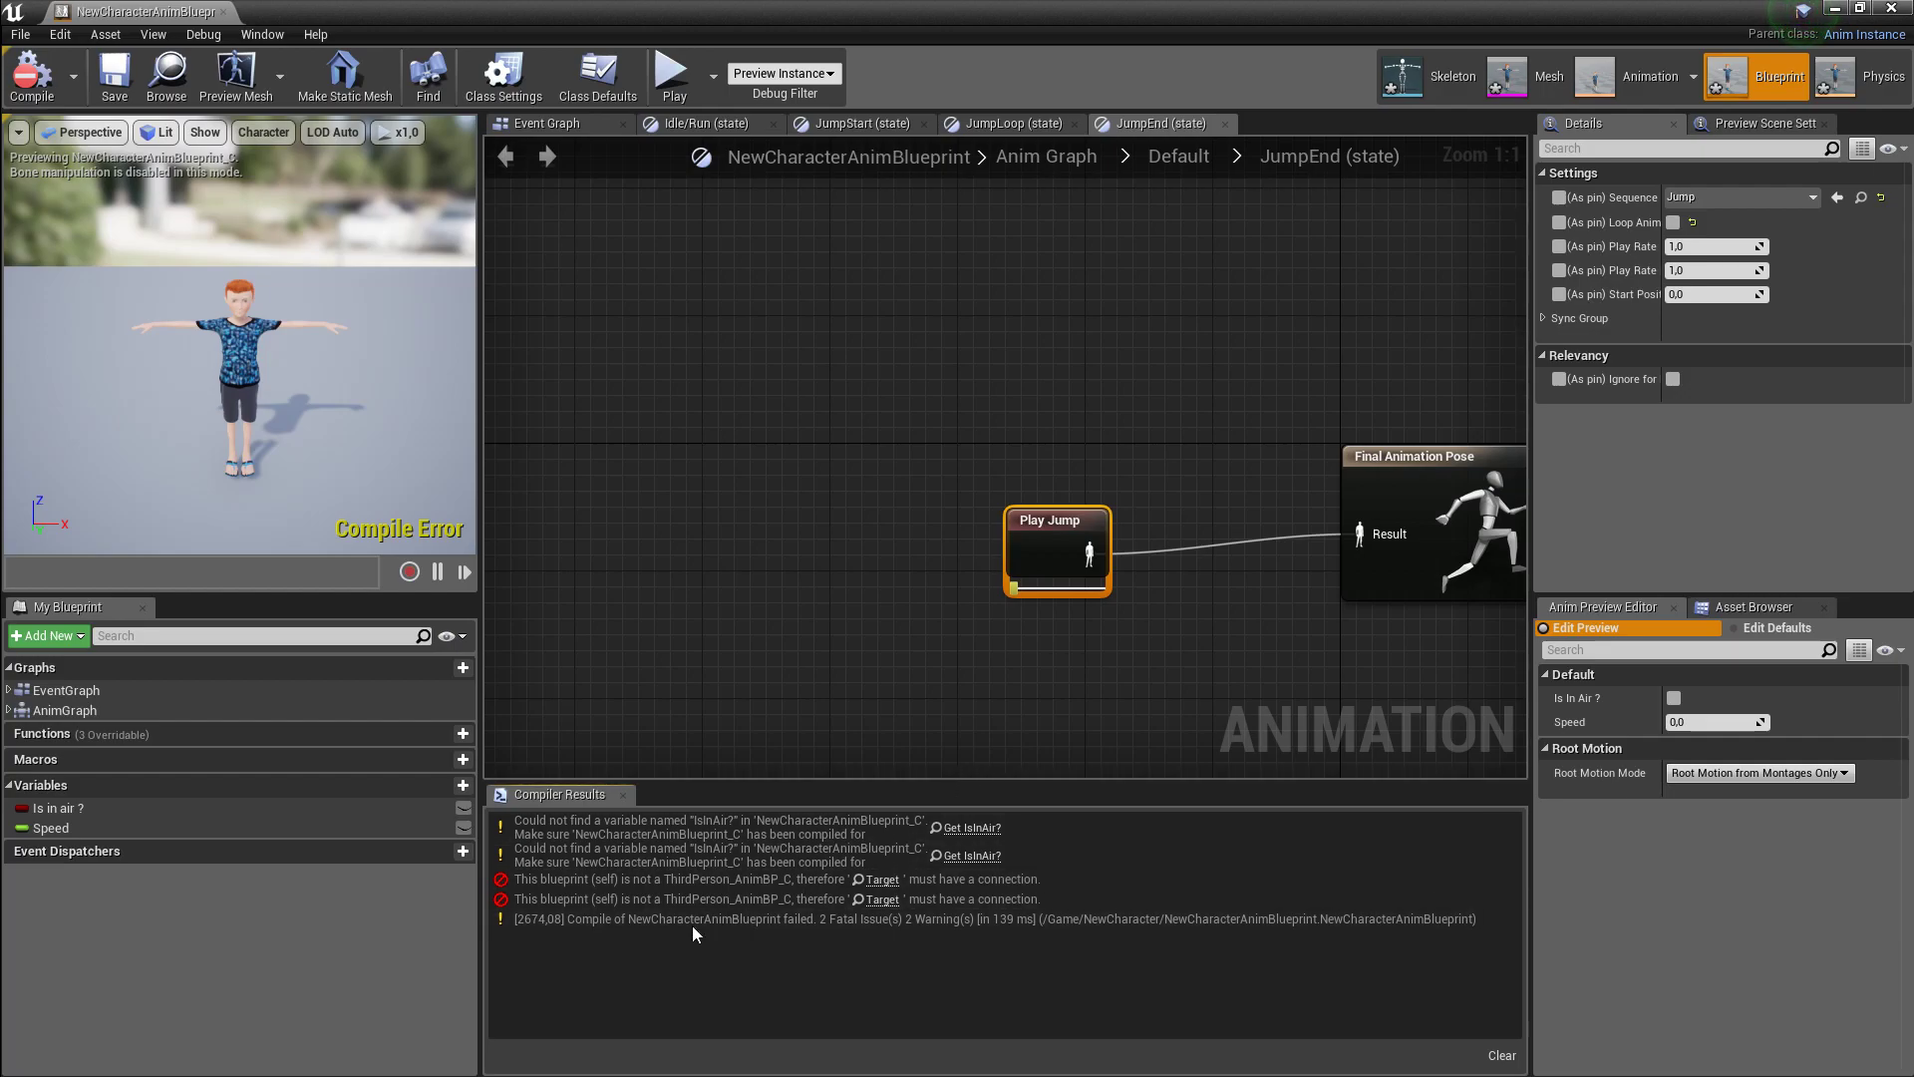
pyautogui.click(898, 886)
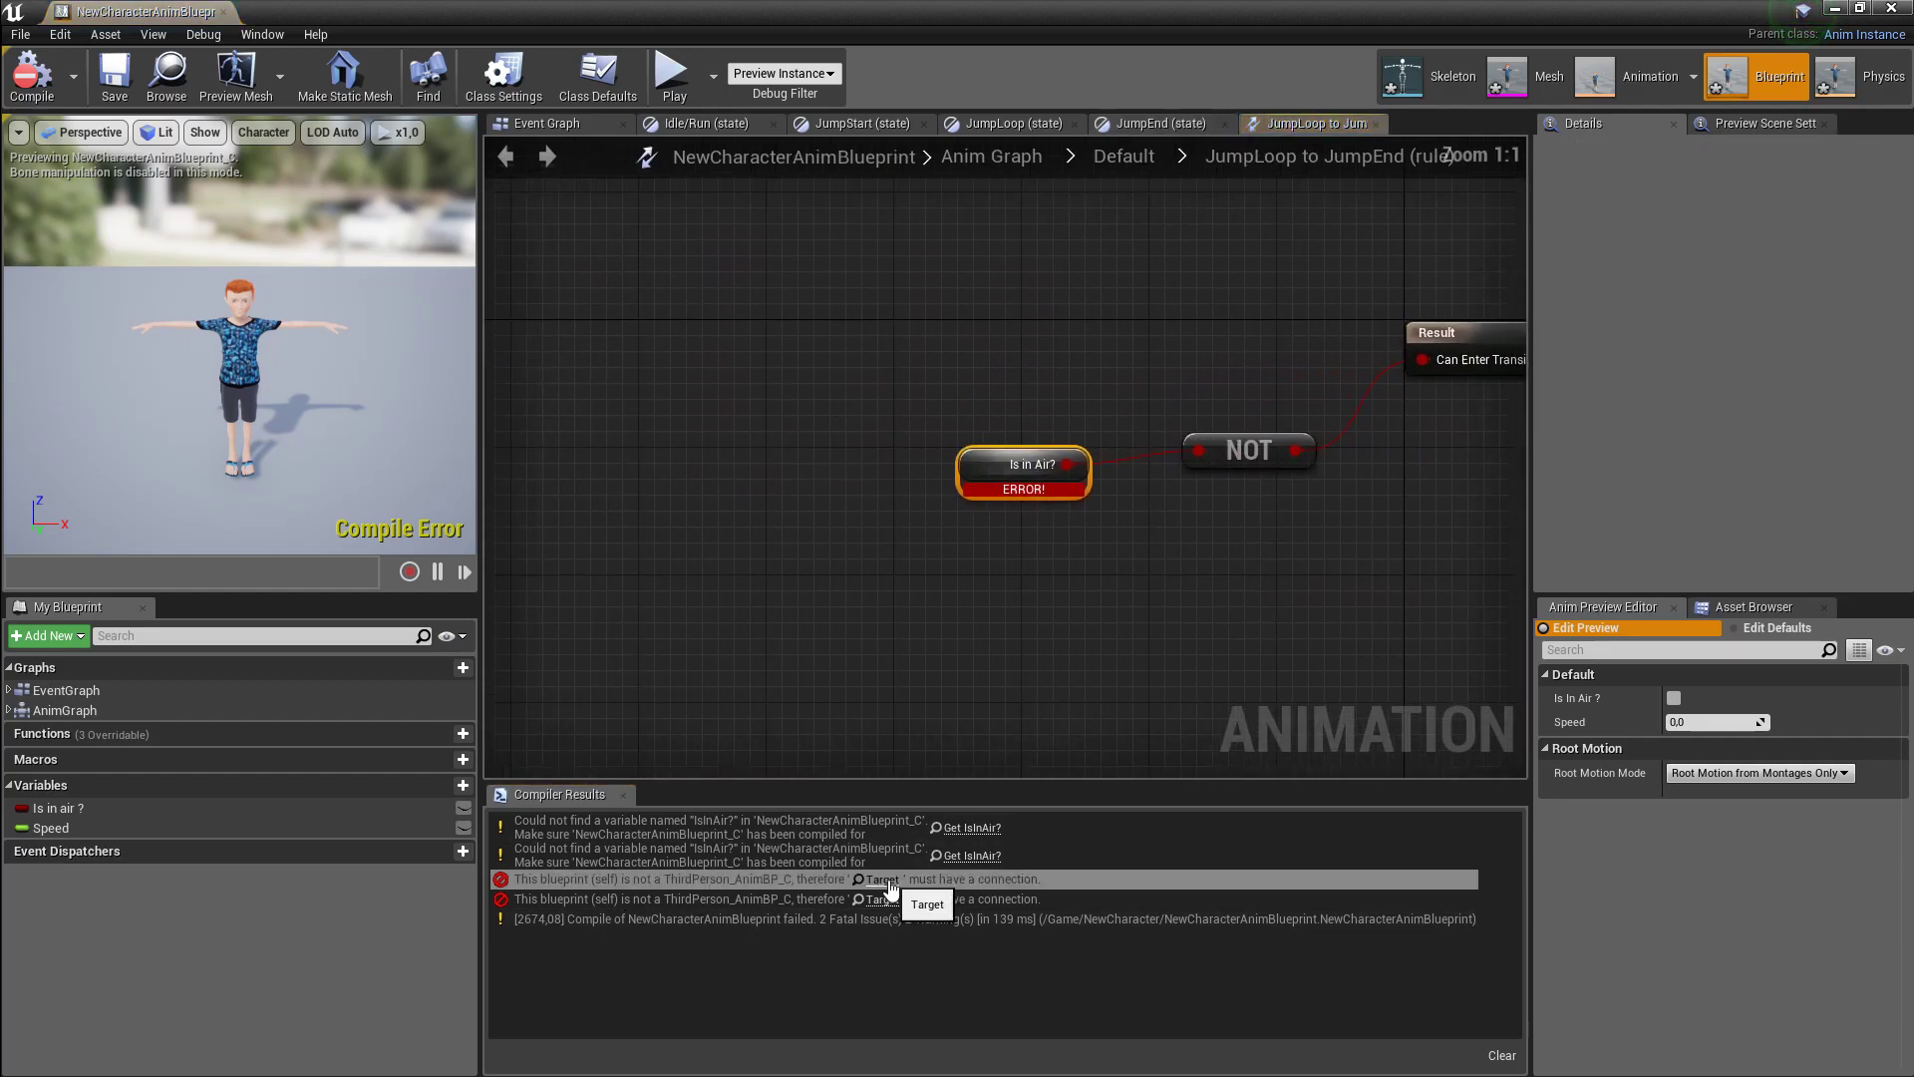
pyautogui.moveTo(1139, 628); pyautogui.dragTo(1017, 642, button='right')
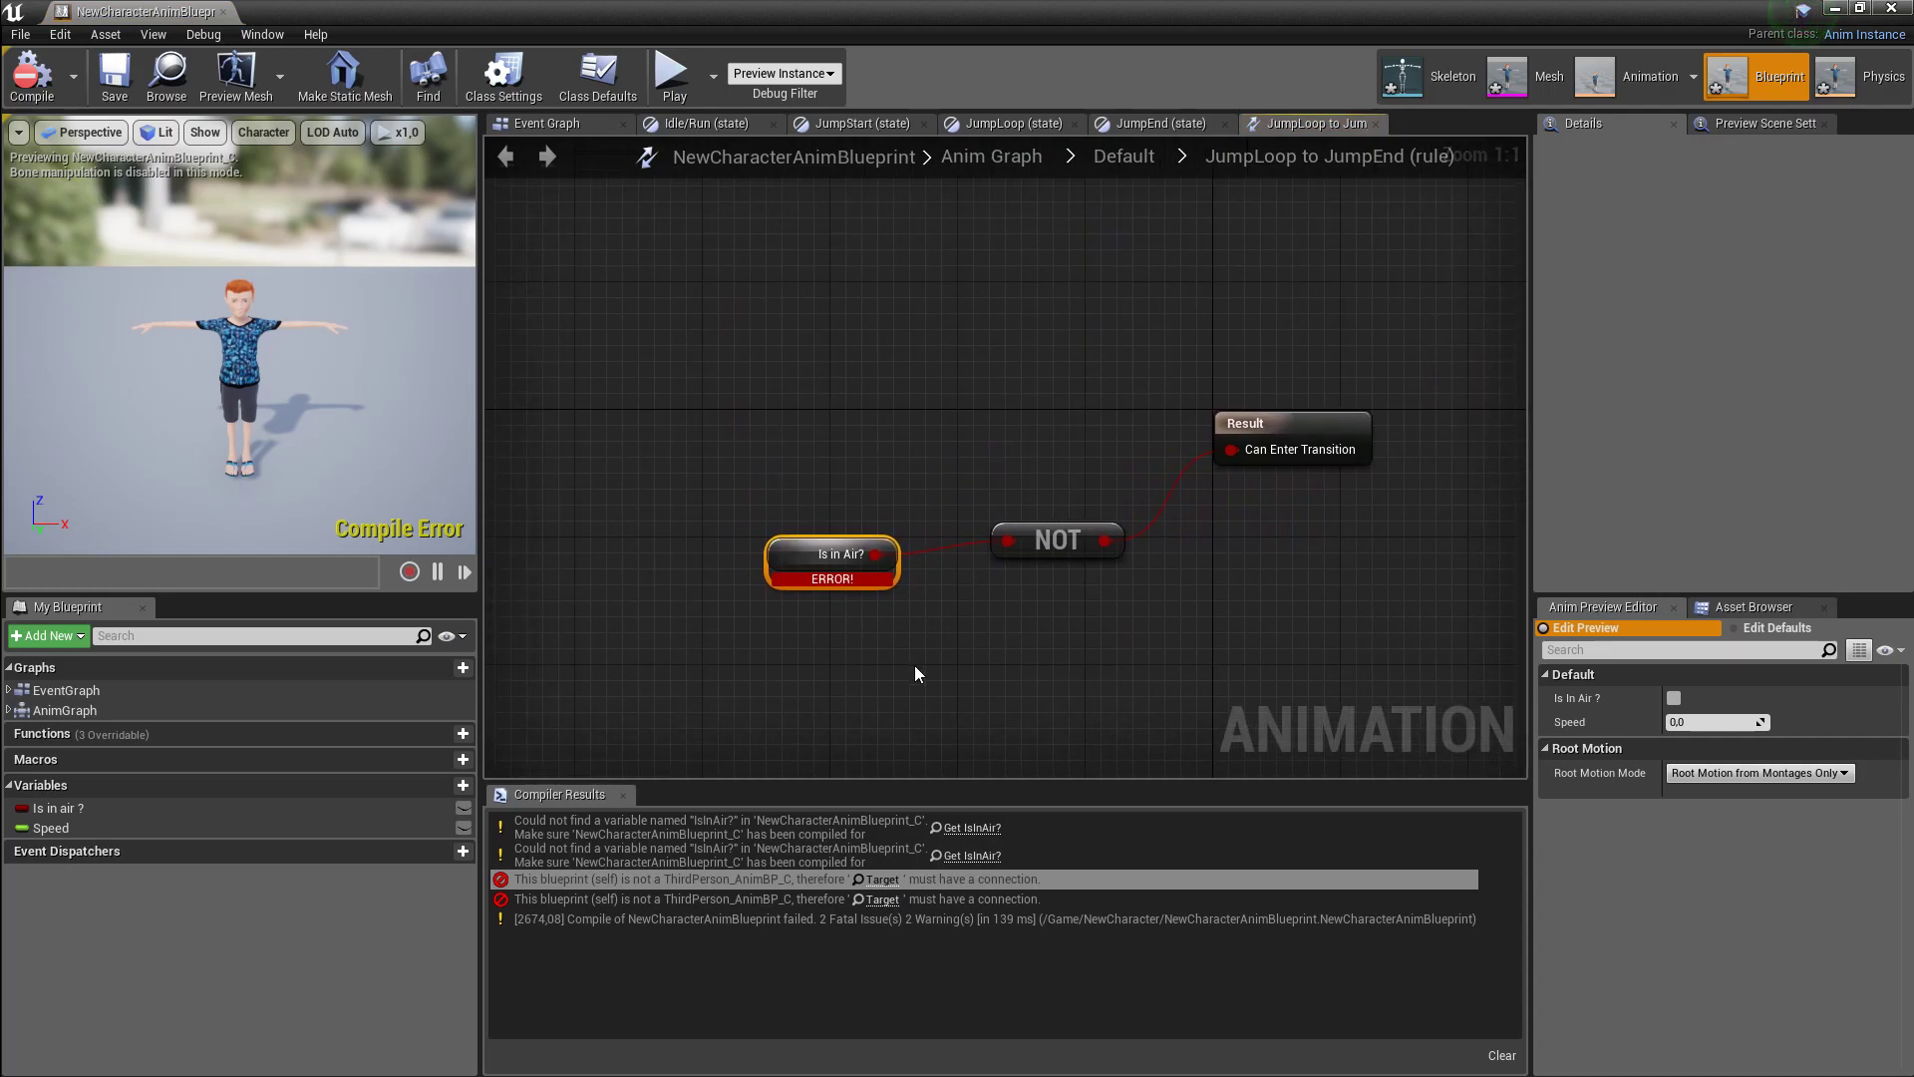
pyautogui.moveTo(58, 809); pyautogui.dragTo(1009, 541)
pyautogui.click(855, 439)
pyautogui.click(804, 554)
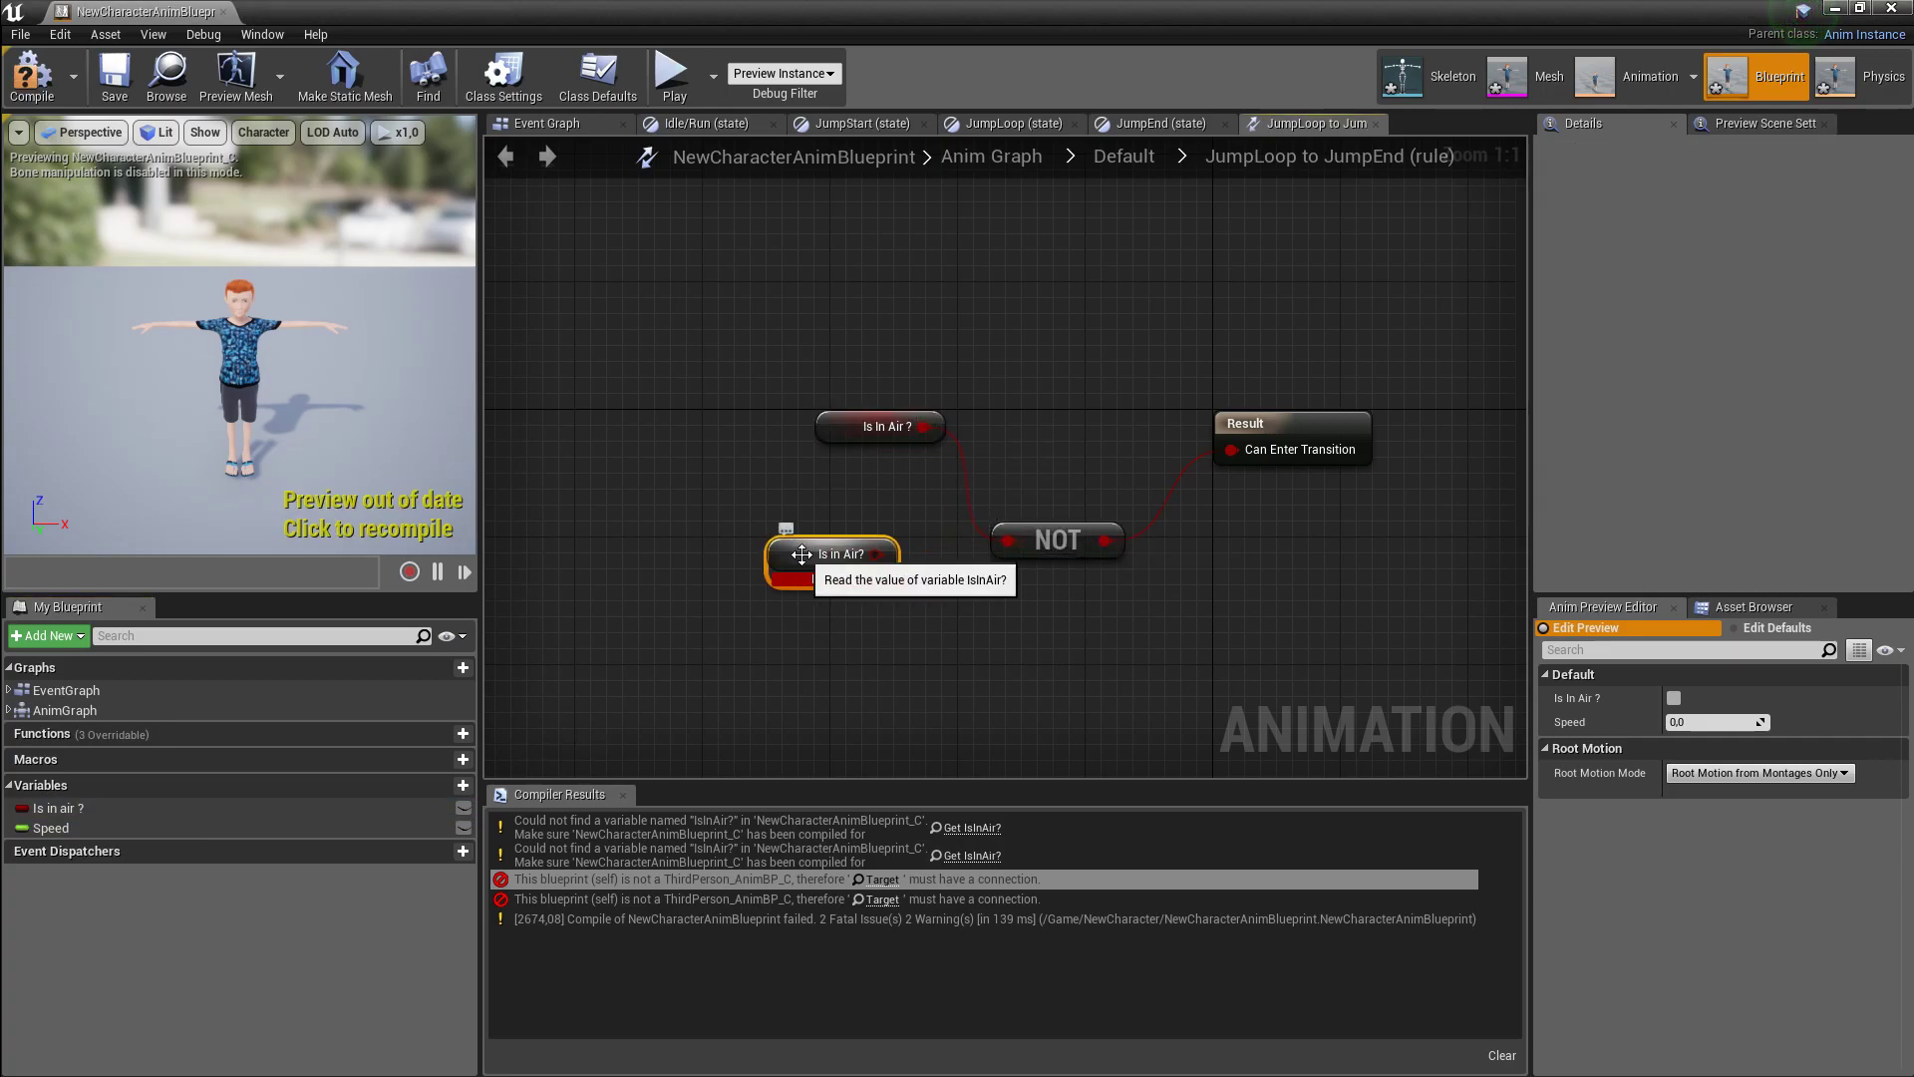
pyautogui.press('Delete')
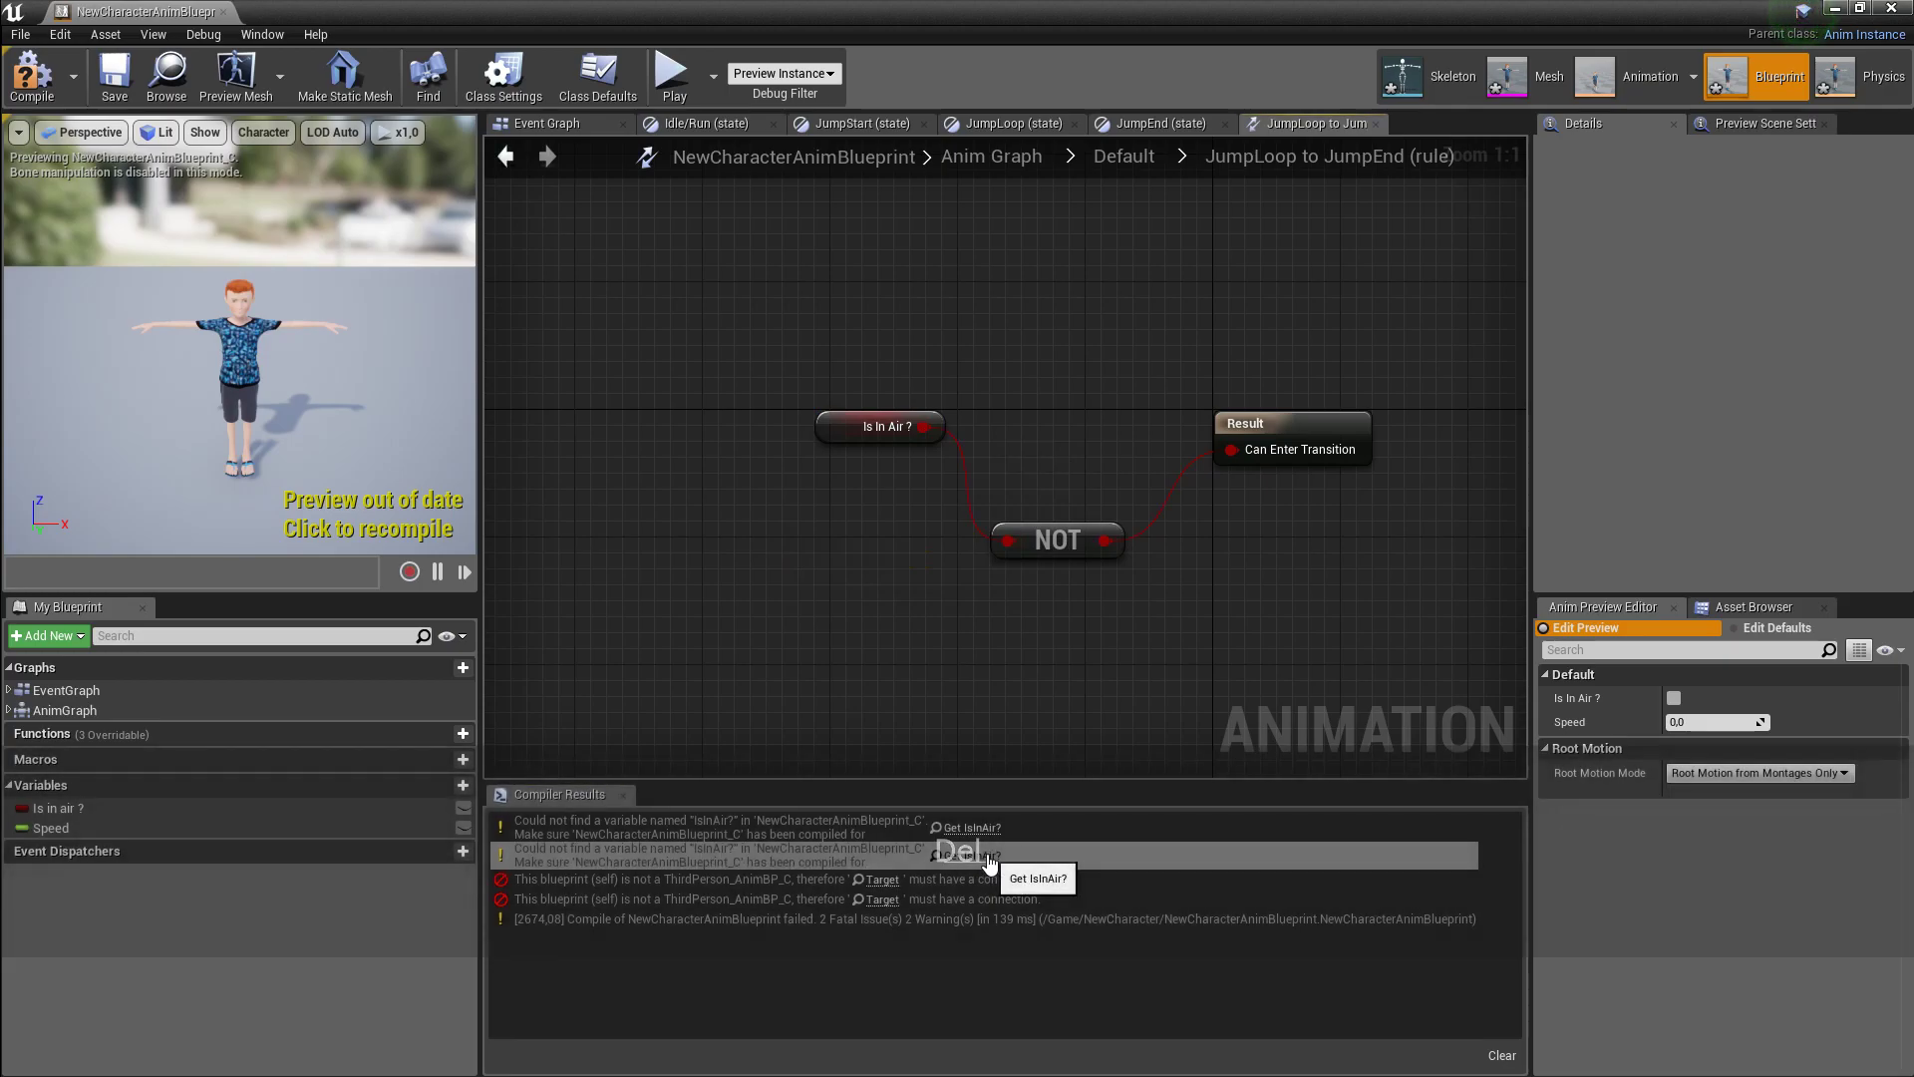
# - In the Idle/Run to JumpStart rule, replace the erroneous getter with the blueprint's Is In Air ? variable wired to Can Enter Transition, and recompile
pyautogui.click(881, 899)
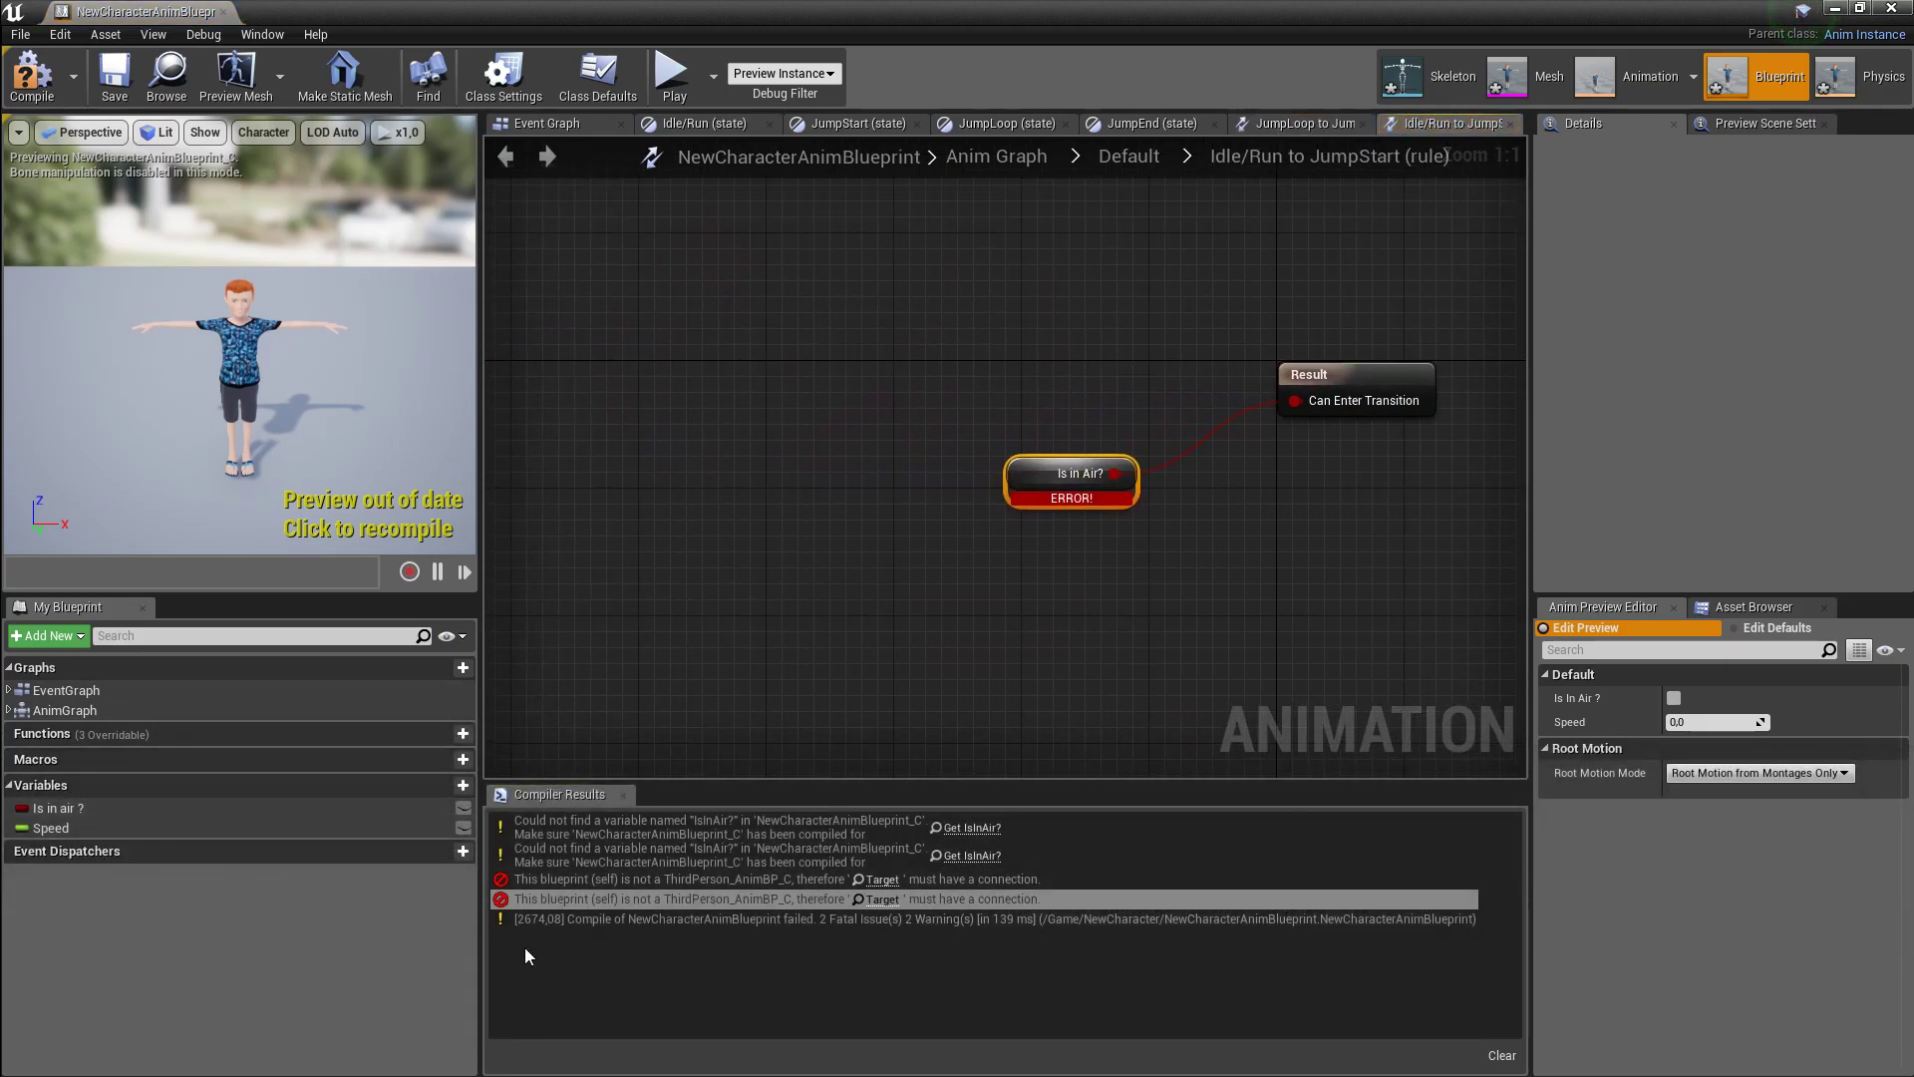
pyautogui.moveTo(55, 807); pyautogui.dragTo(1038, 596)
pyautogui.click(1091, 623)
pyautogui.moveTo(1148, 616); pyautogui.dragTo(1295, 401)
pyautogui.click(1071, 486)
pyautogui.press('Delete')
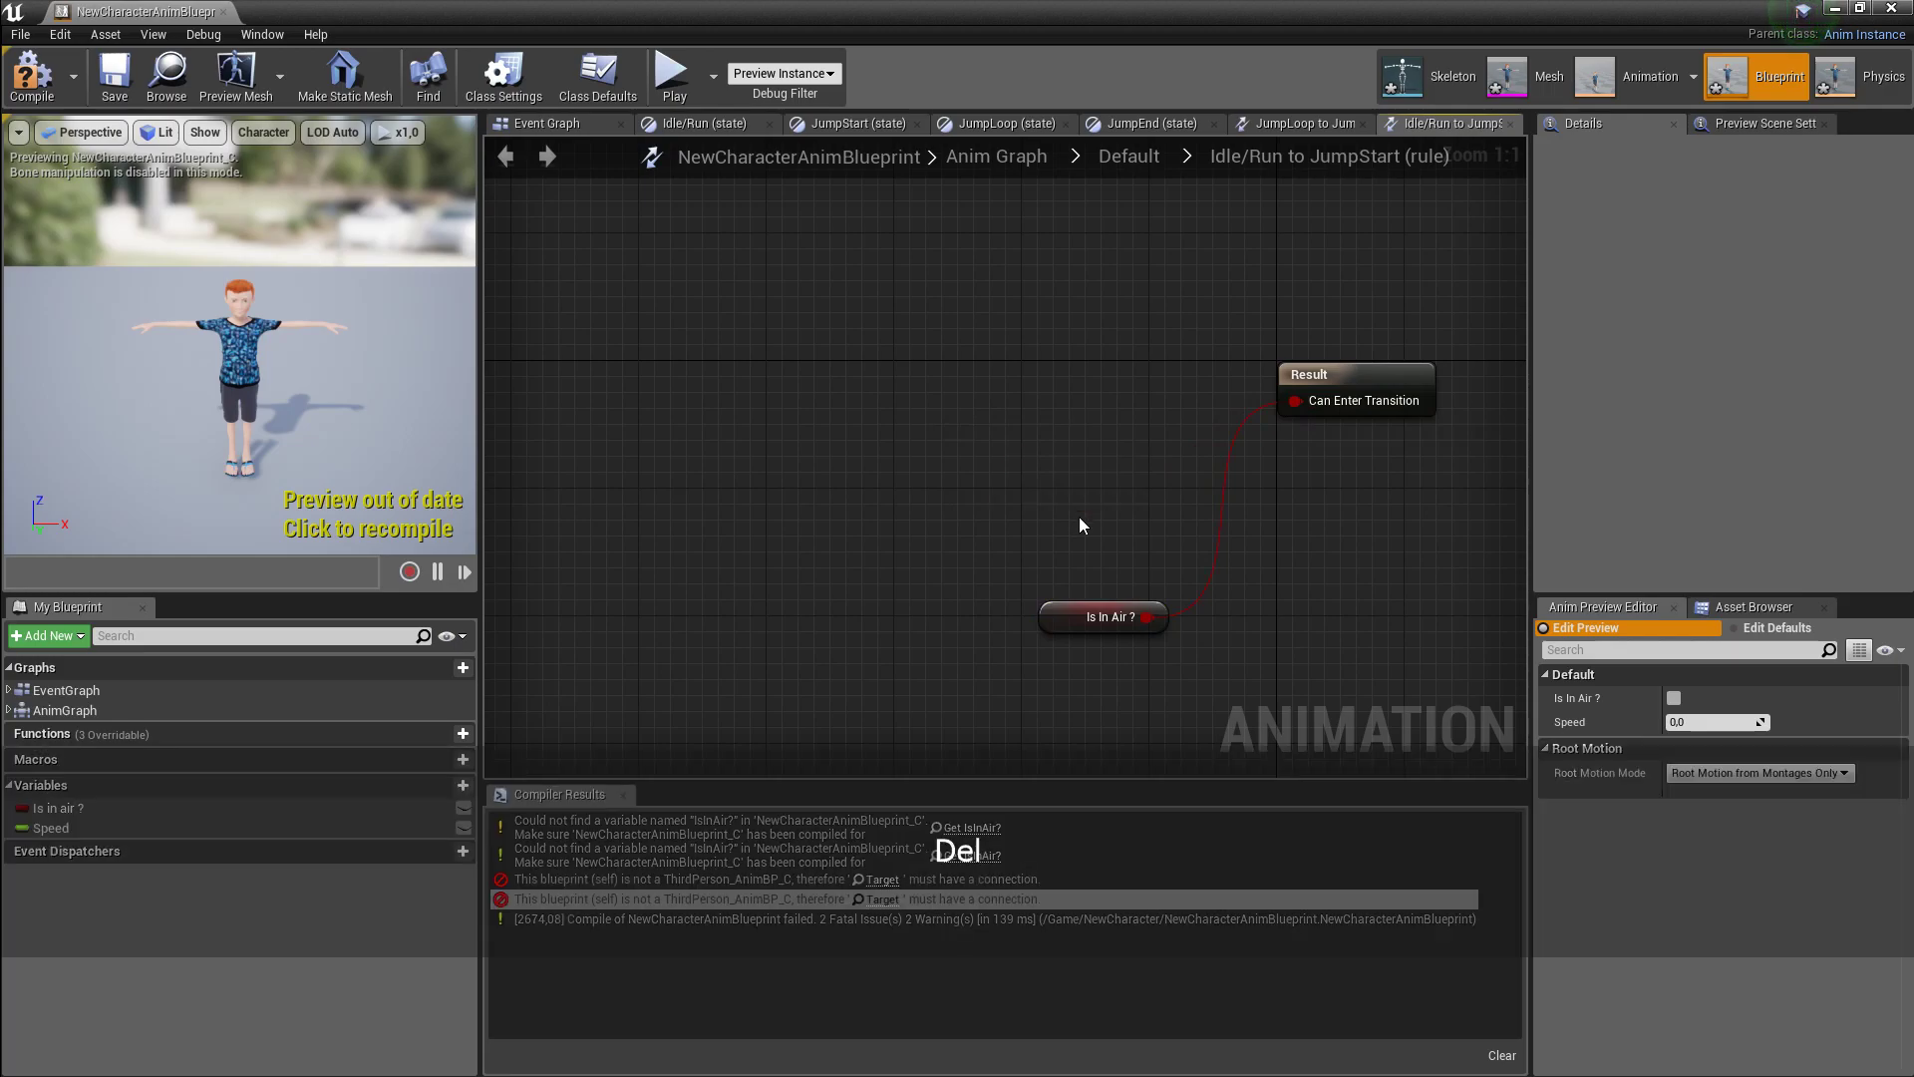
pyautogui.press('F7')
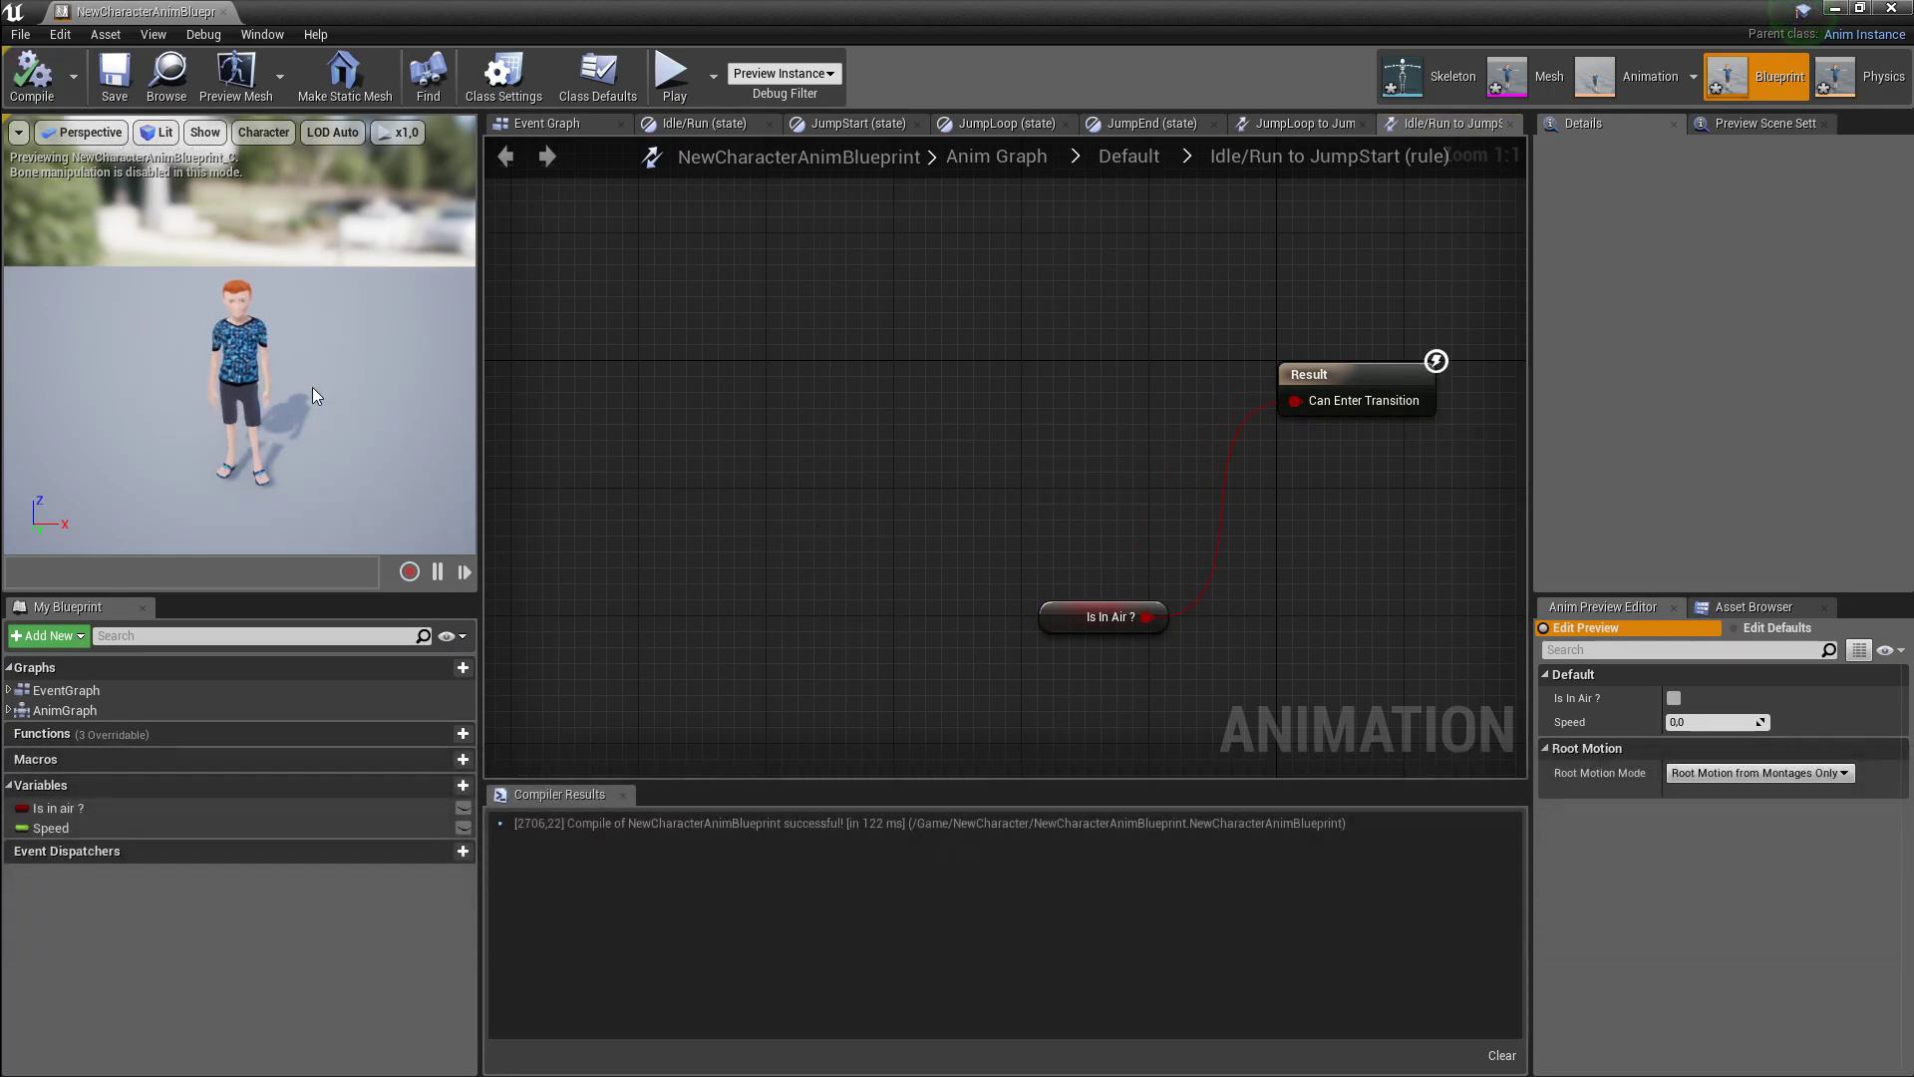
# - Review the blueprint's Event Graph and Anim Graph, then save the animation blueprint and close its editor
pyautogui.scroll(2, 267, 373)
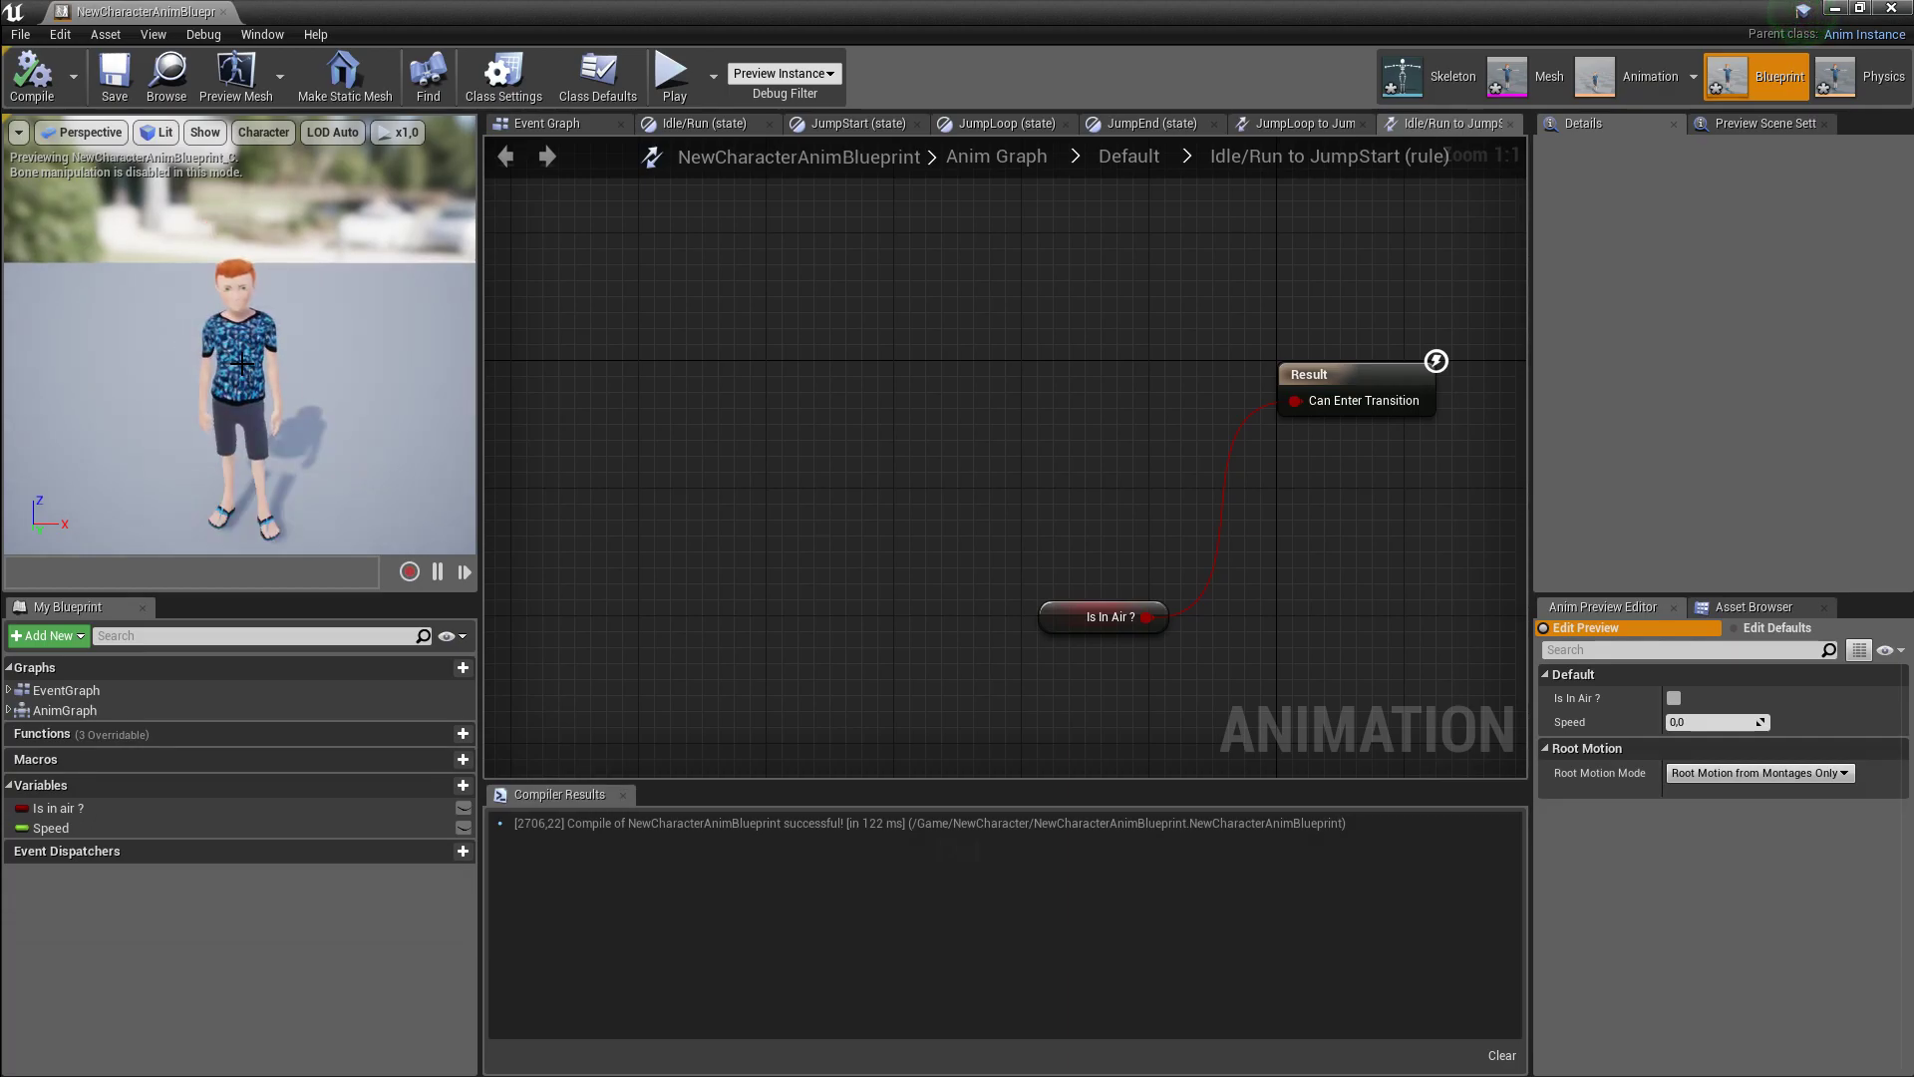
pyautogui.click(598, 118)
pyautogui.moveTo(660, 240); pyautogui.dragTo(1374, 333, button='right')
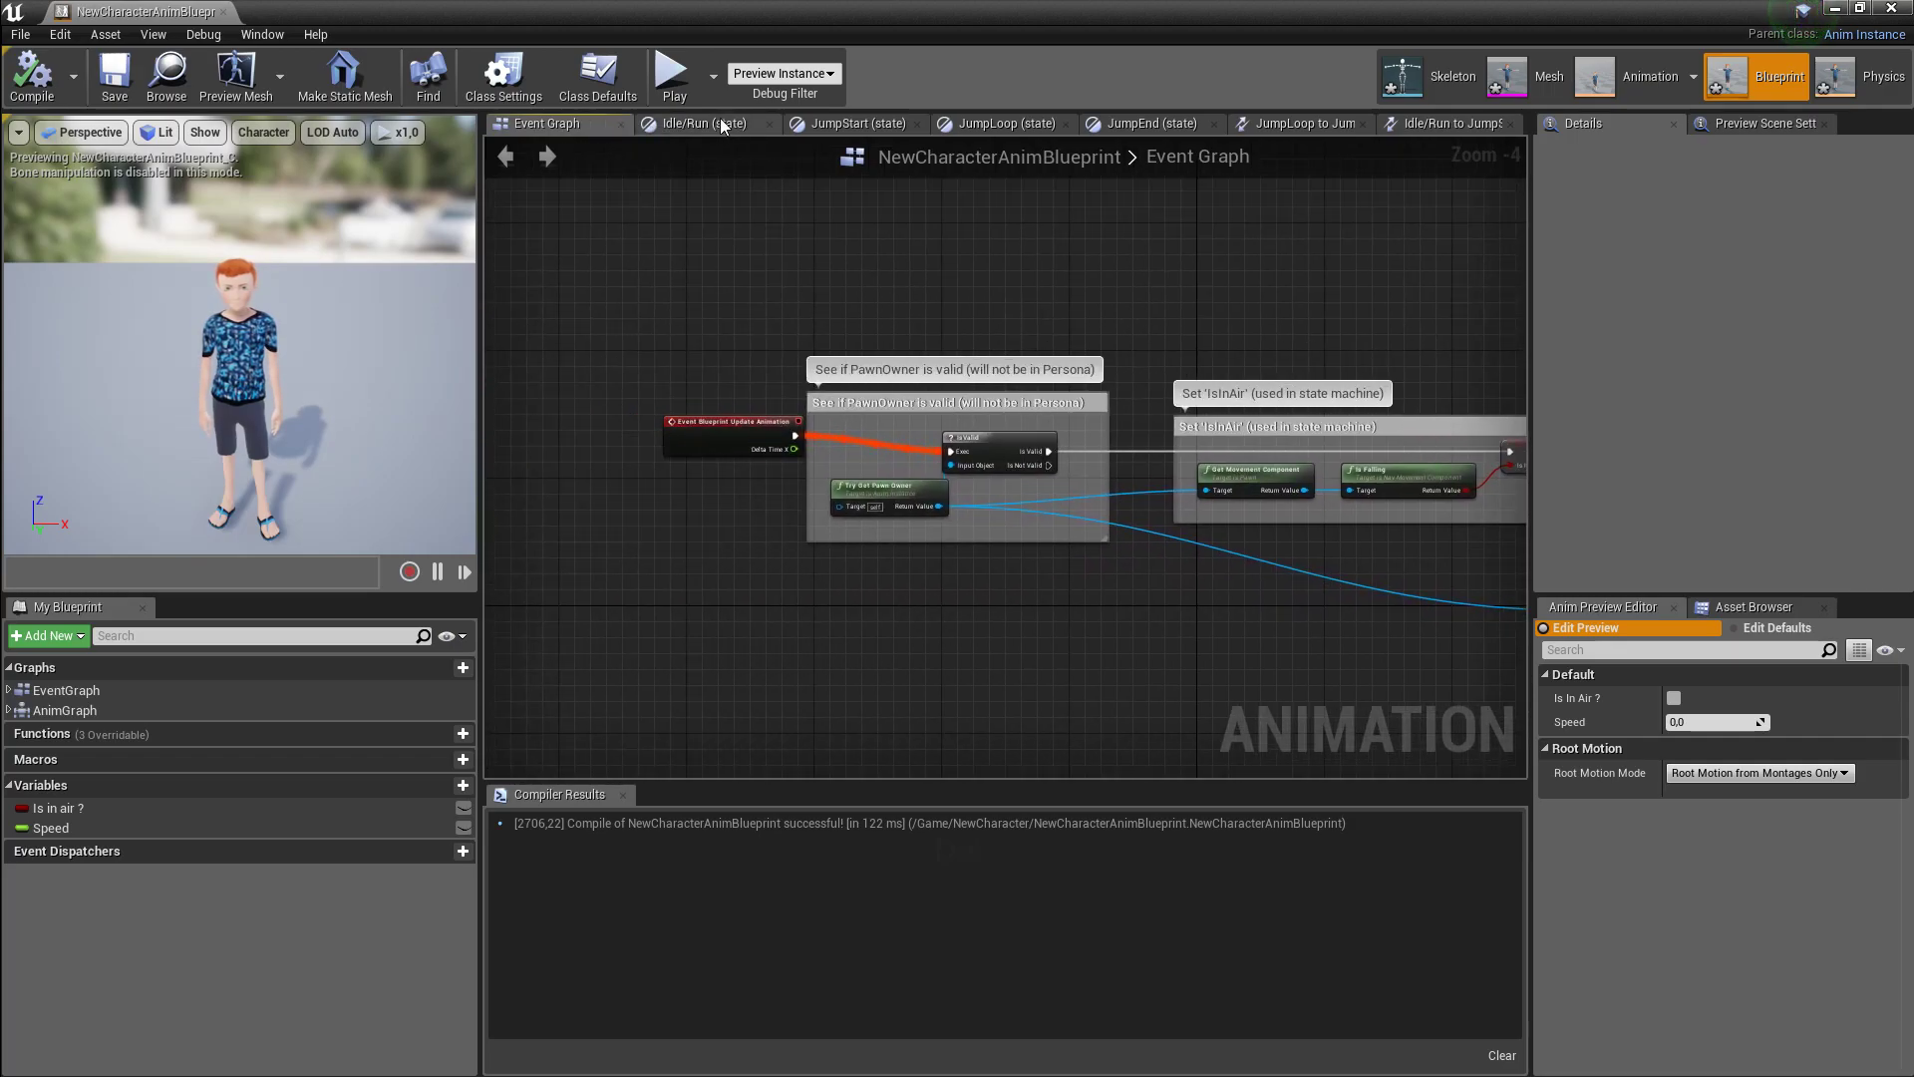
pyautogui.doubleClick(69, 708)
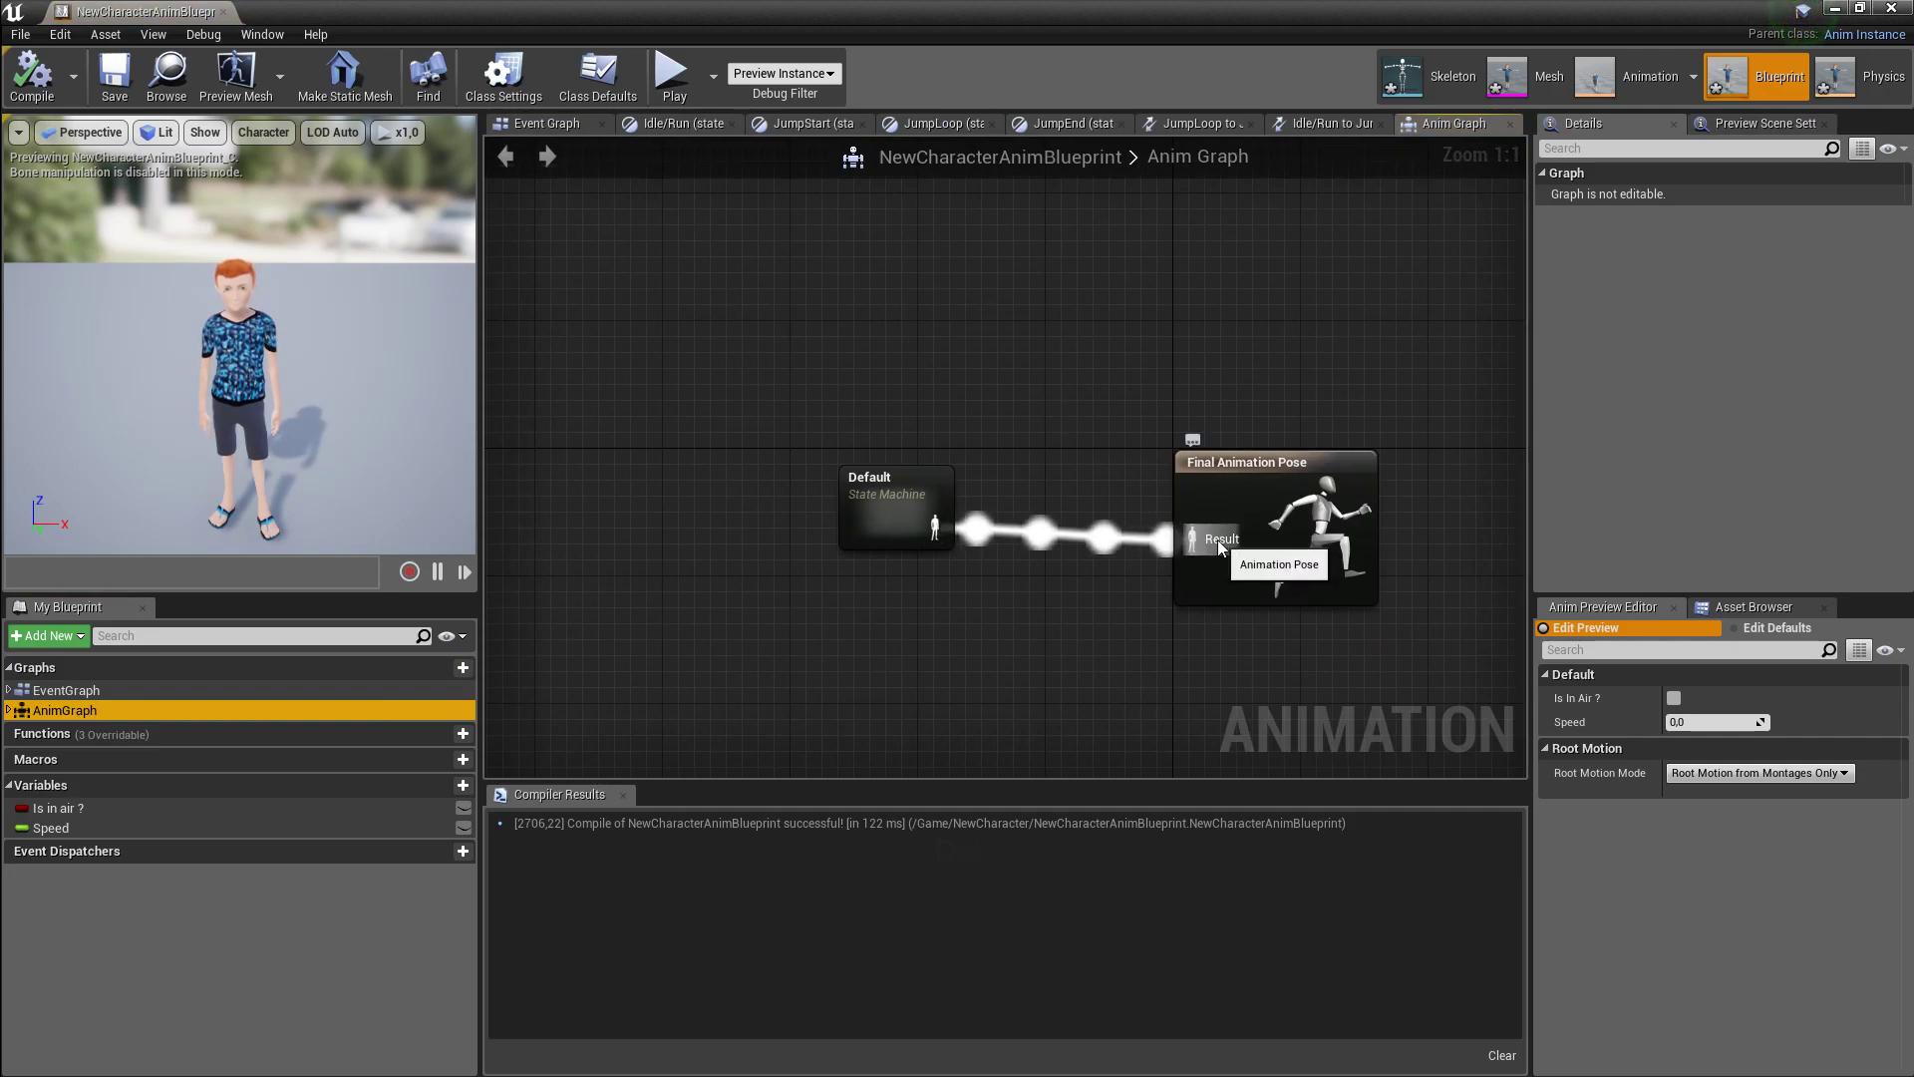
pyautogui.click(120, 82)
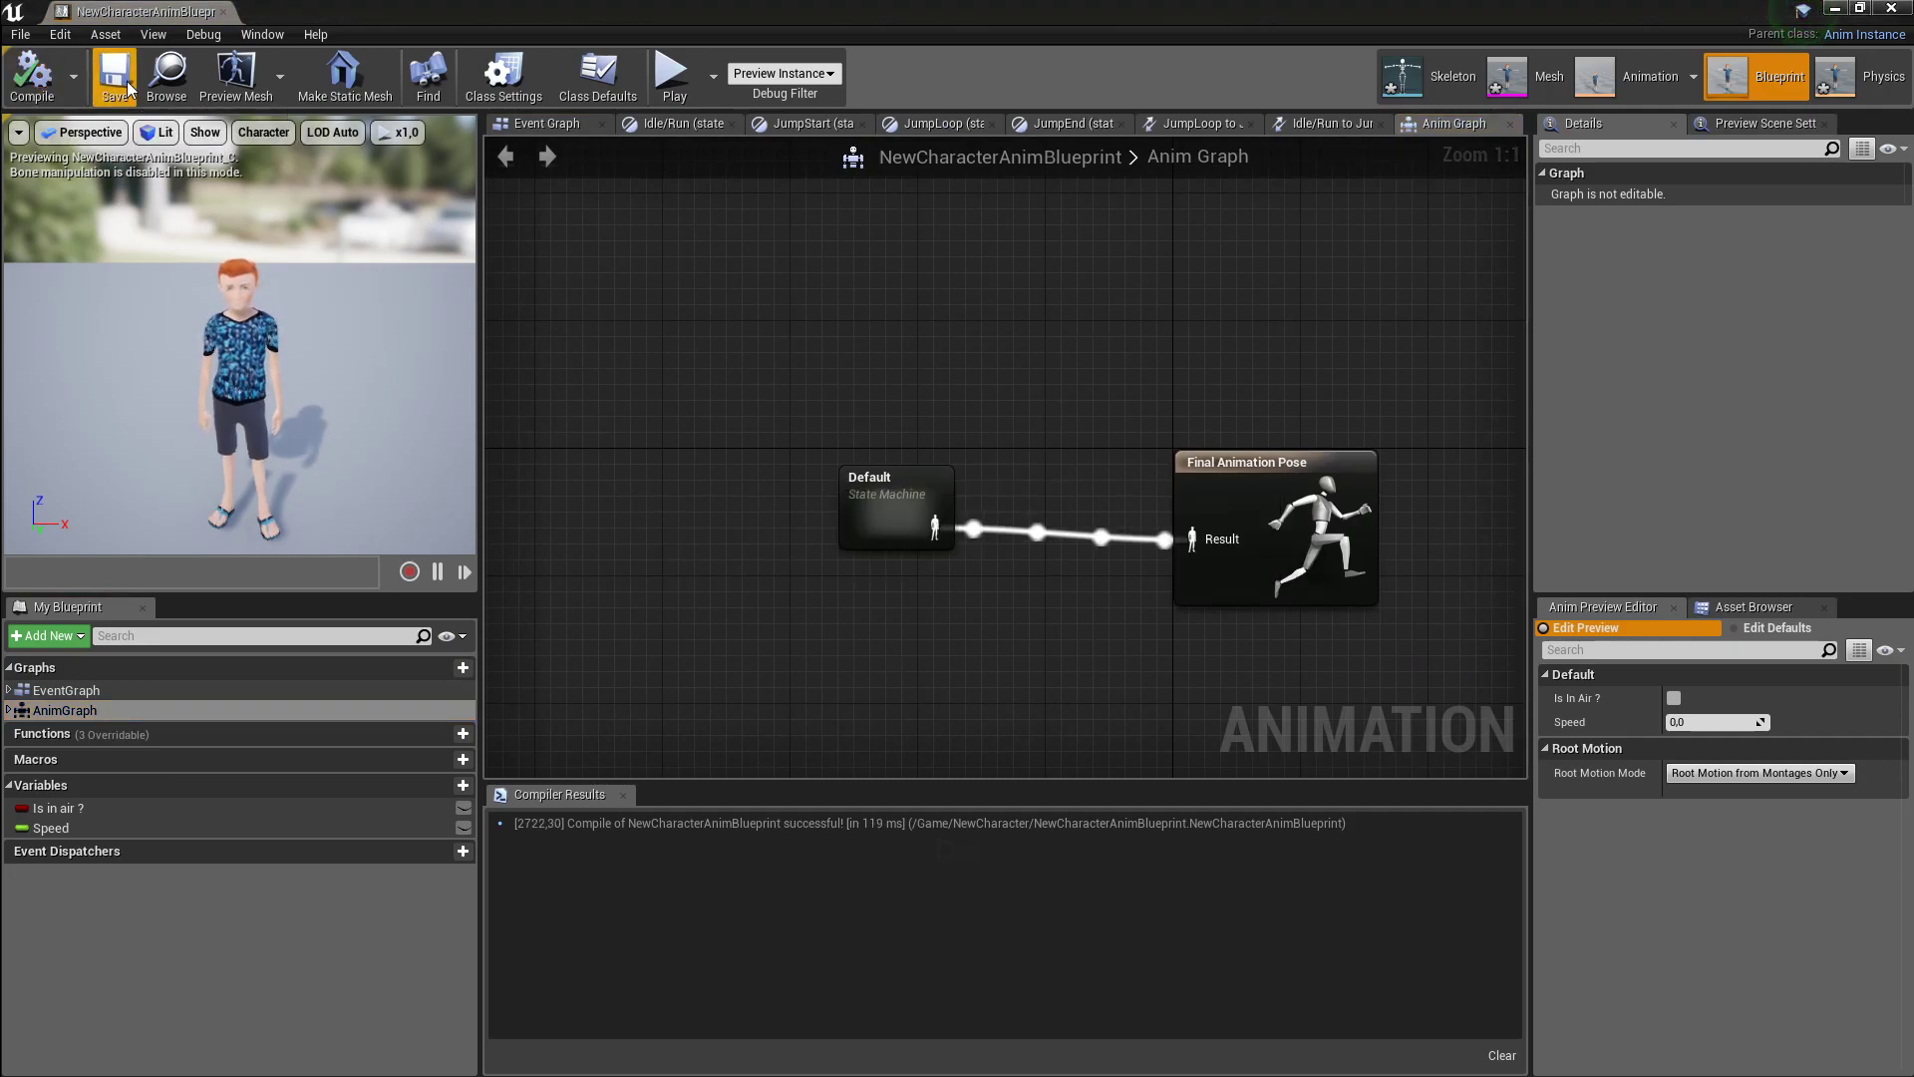
pyautogui.click(1891, 8)
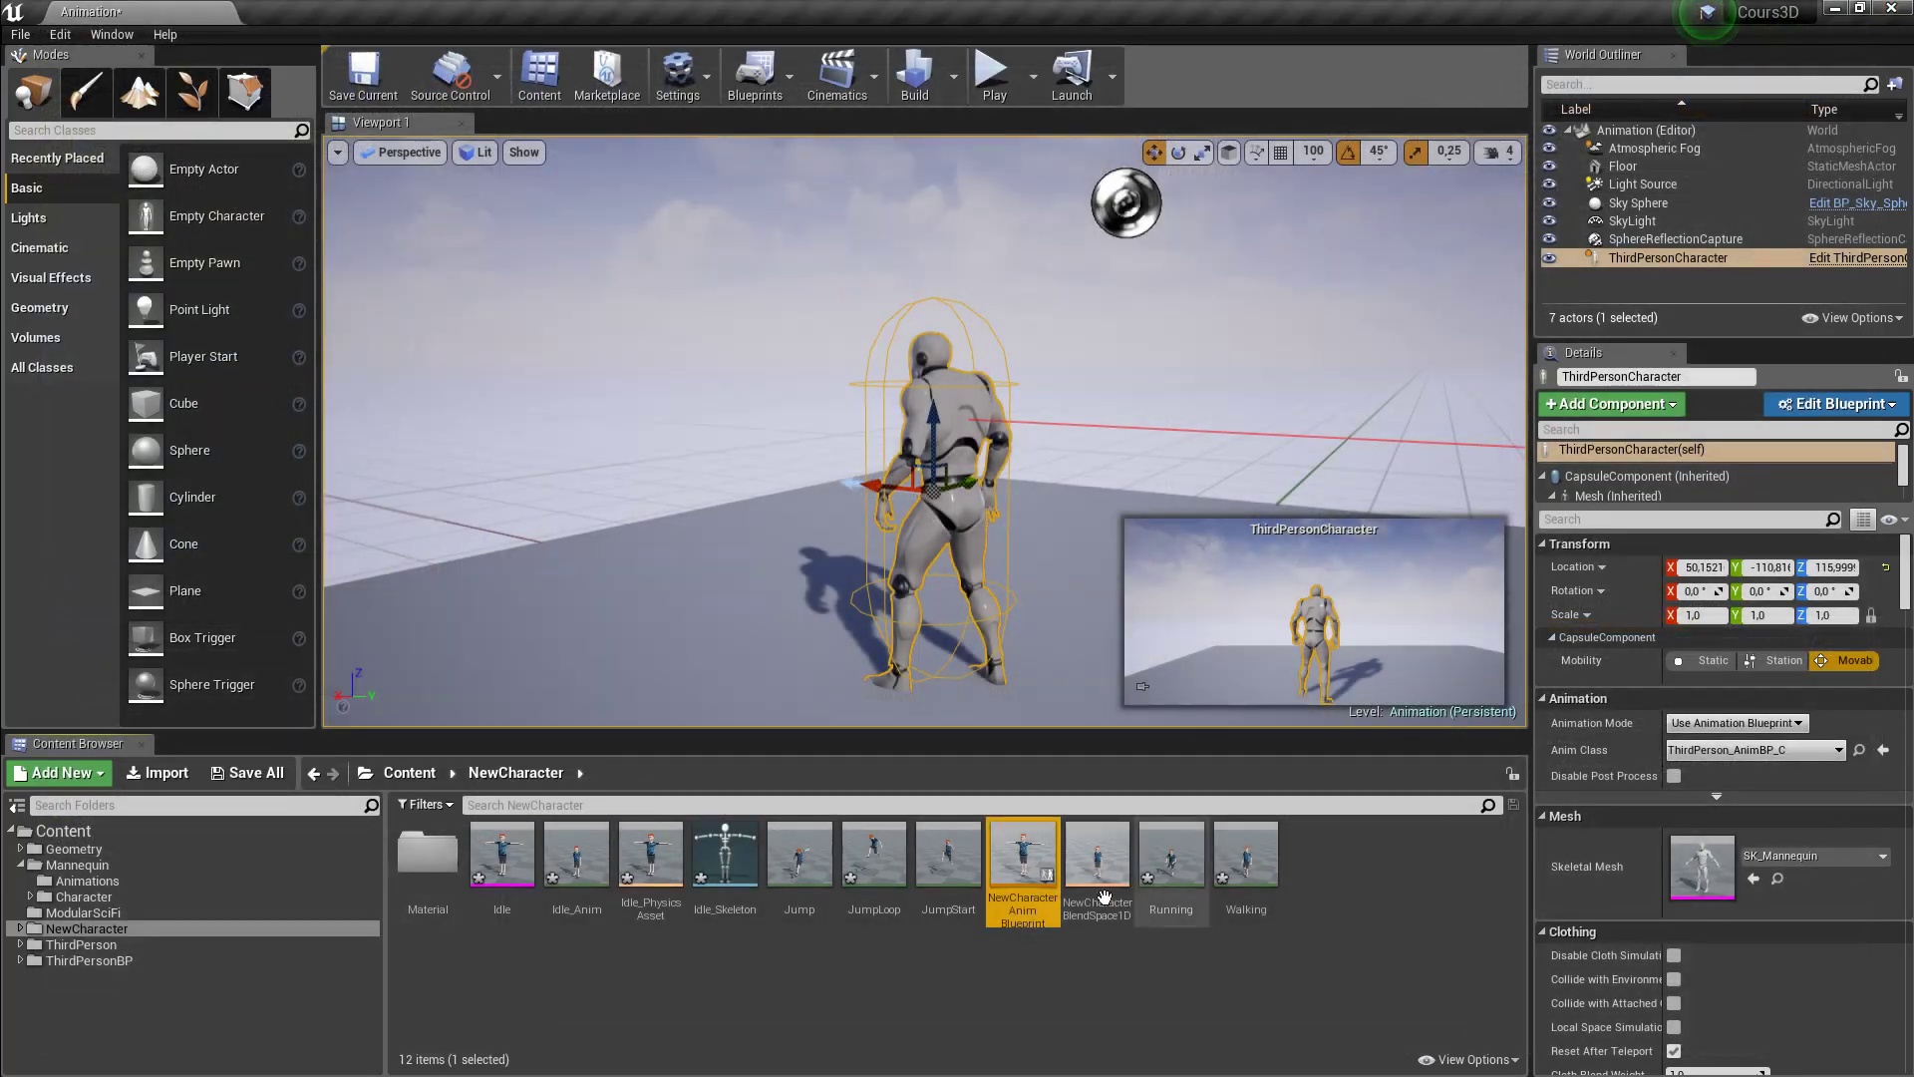
# - Give the level's ThirdPersonCharacter the Idle skeletal mesh and the NewCharacterAnimBlueprint anim class
pyautogui.click(1329, 988)
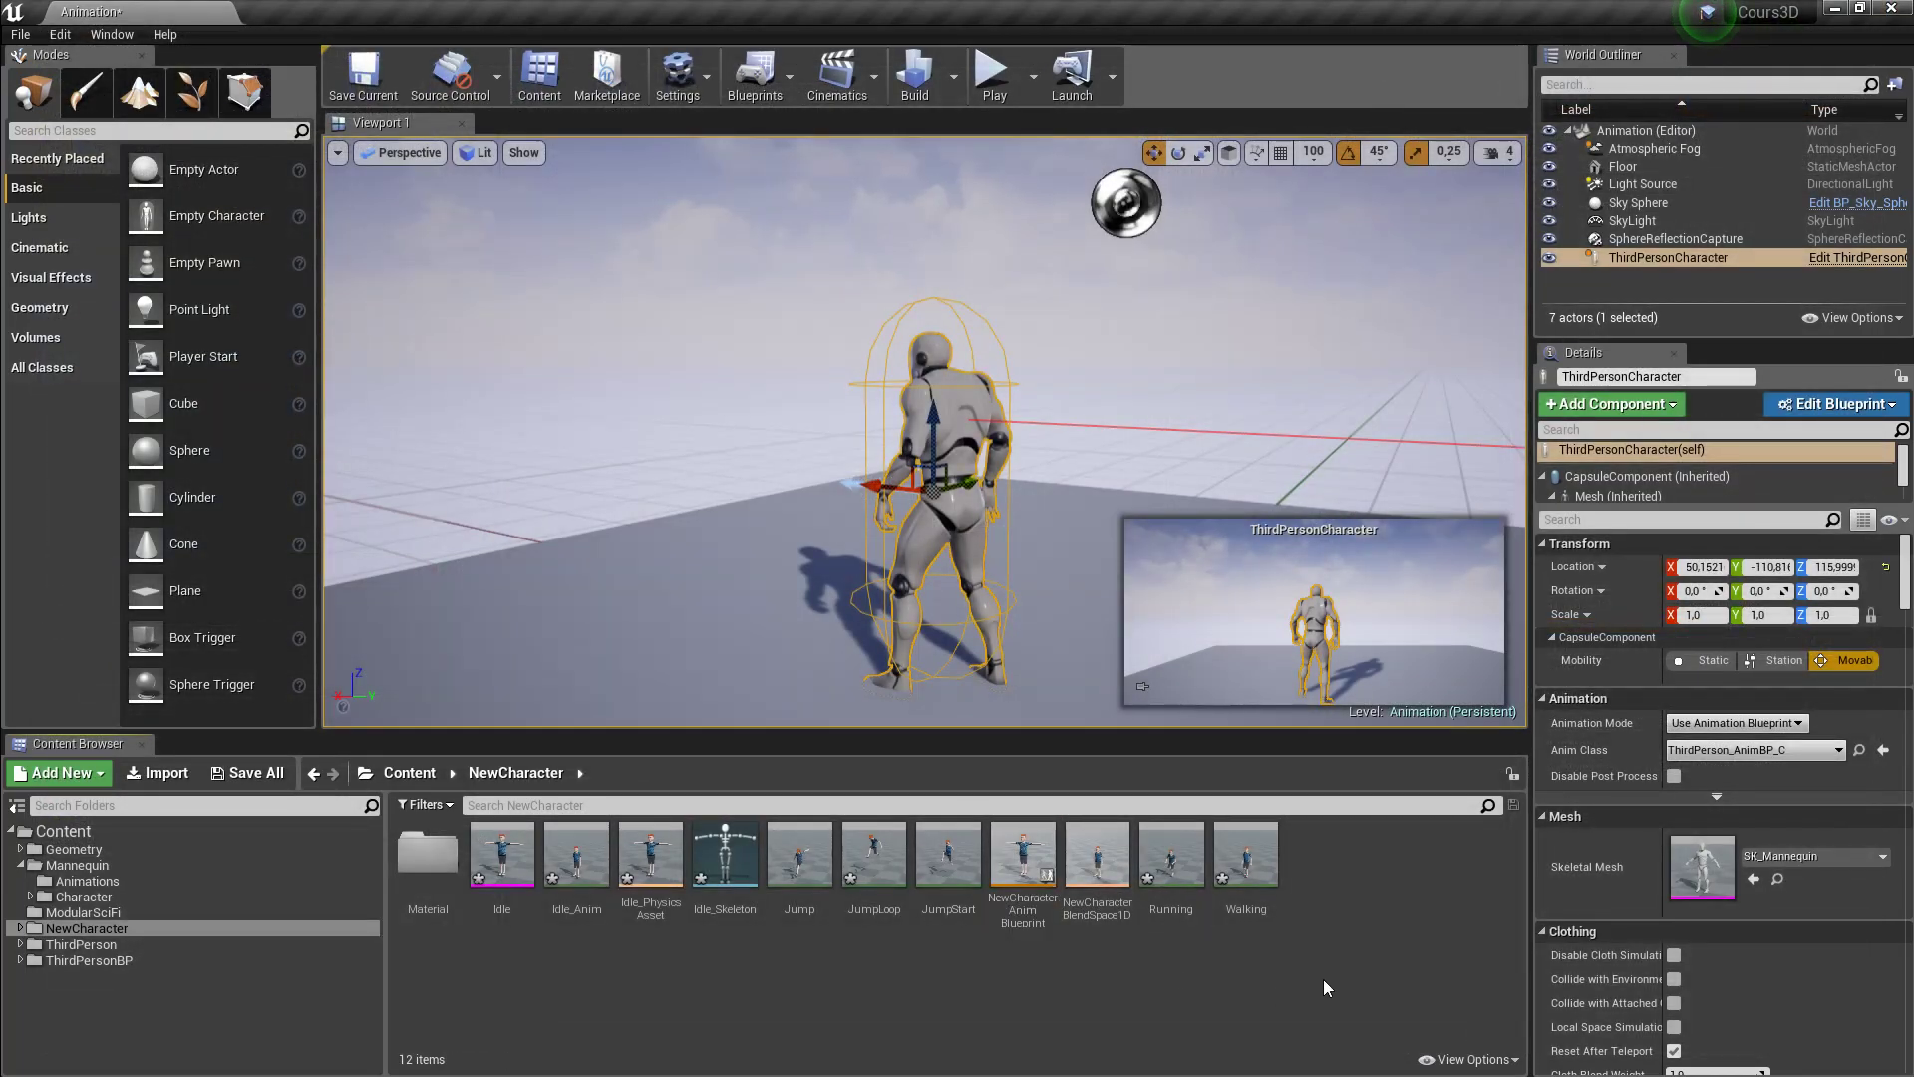
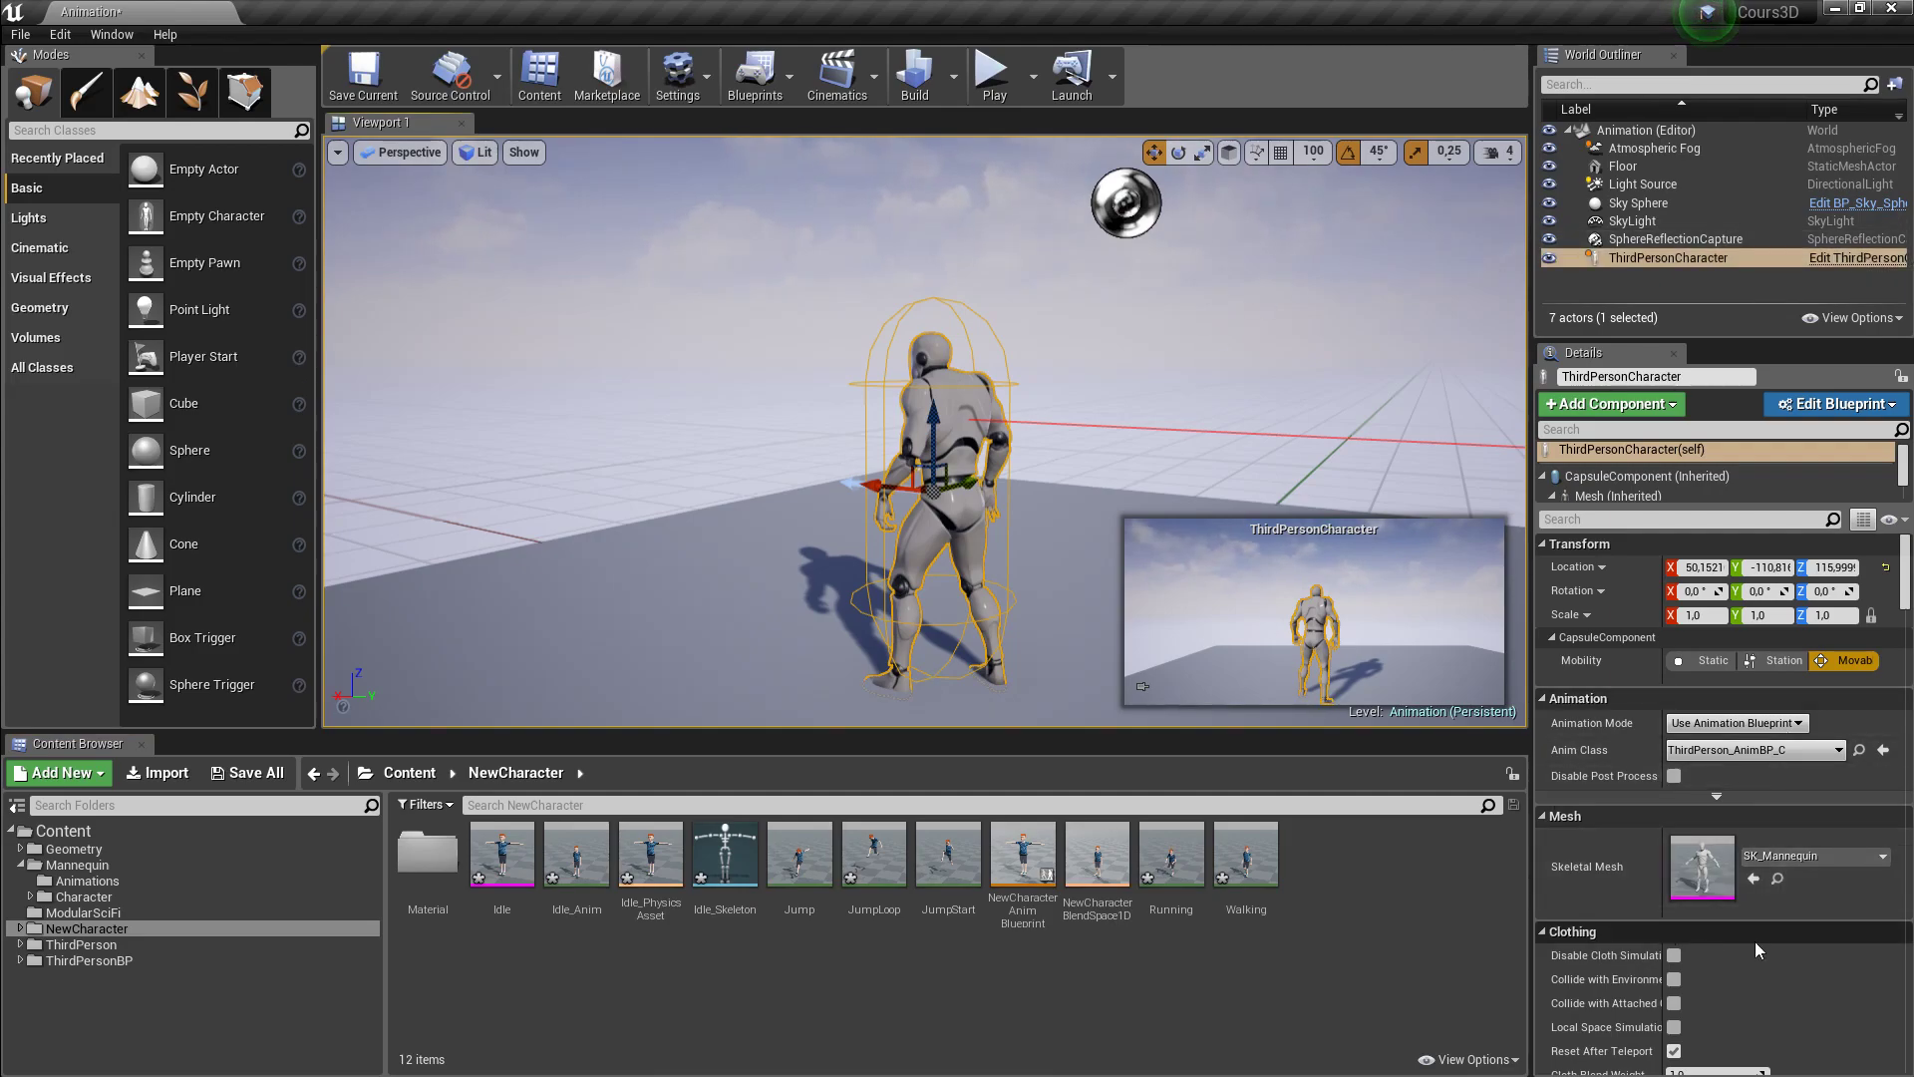
pyautogui.click(1807, 863)
pyautogui.click(1685, 580)
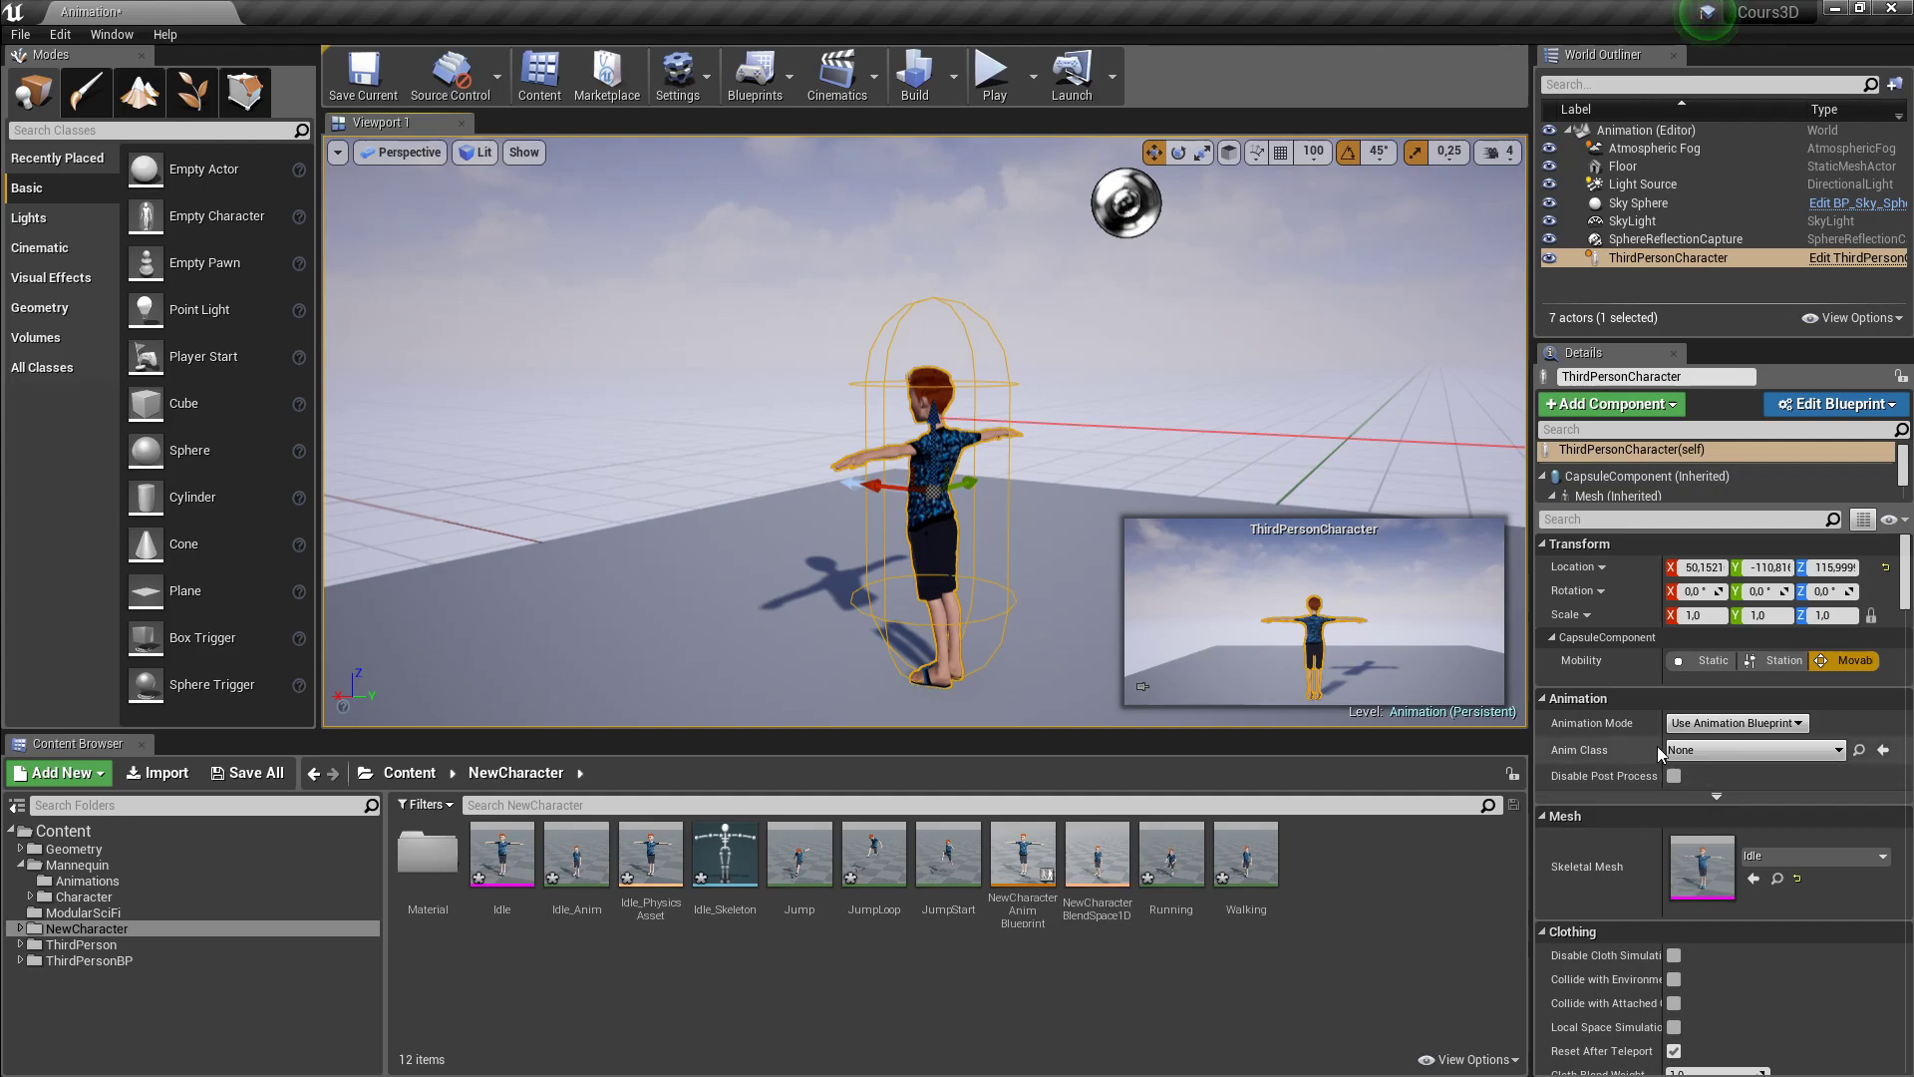
pyautogui.click(1732, 754)
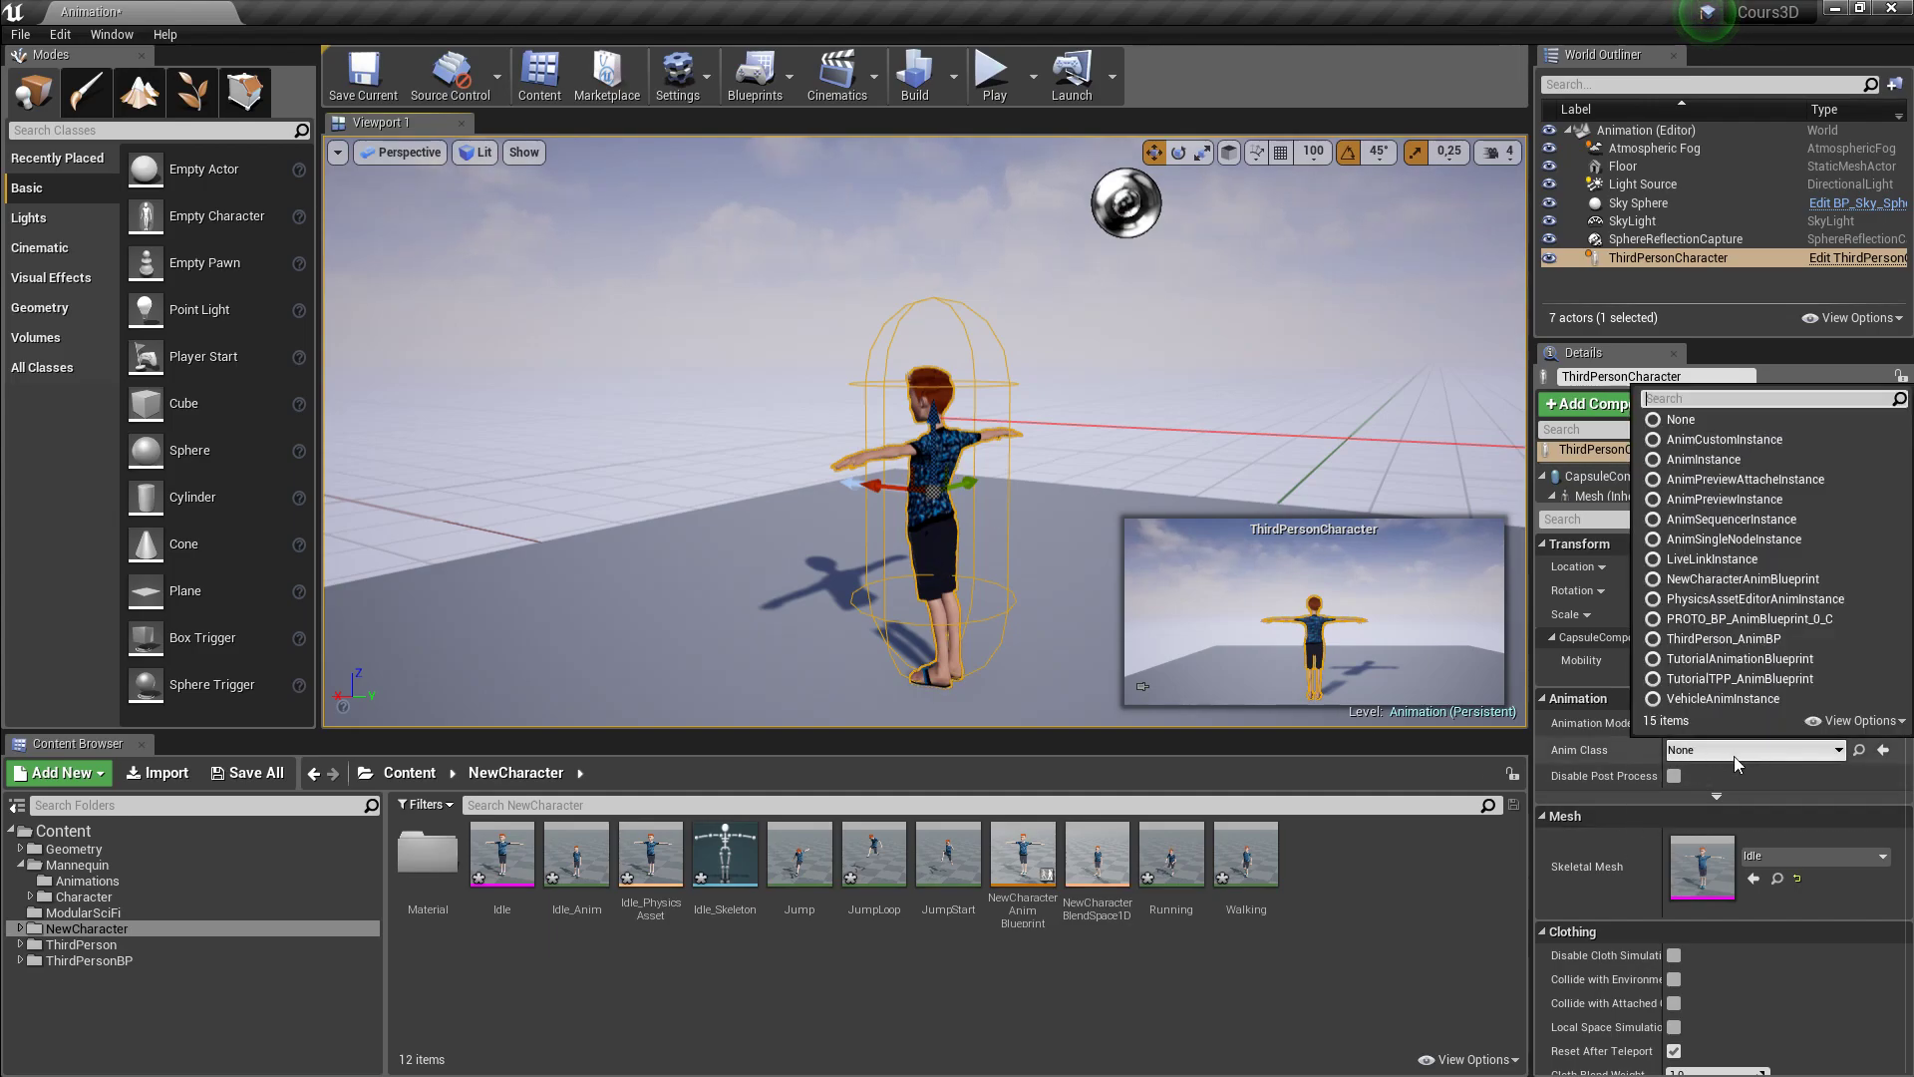
pyautogui.click(1692, 580)
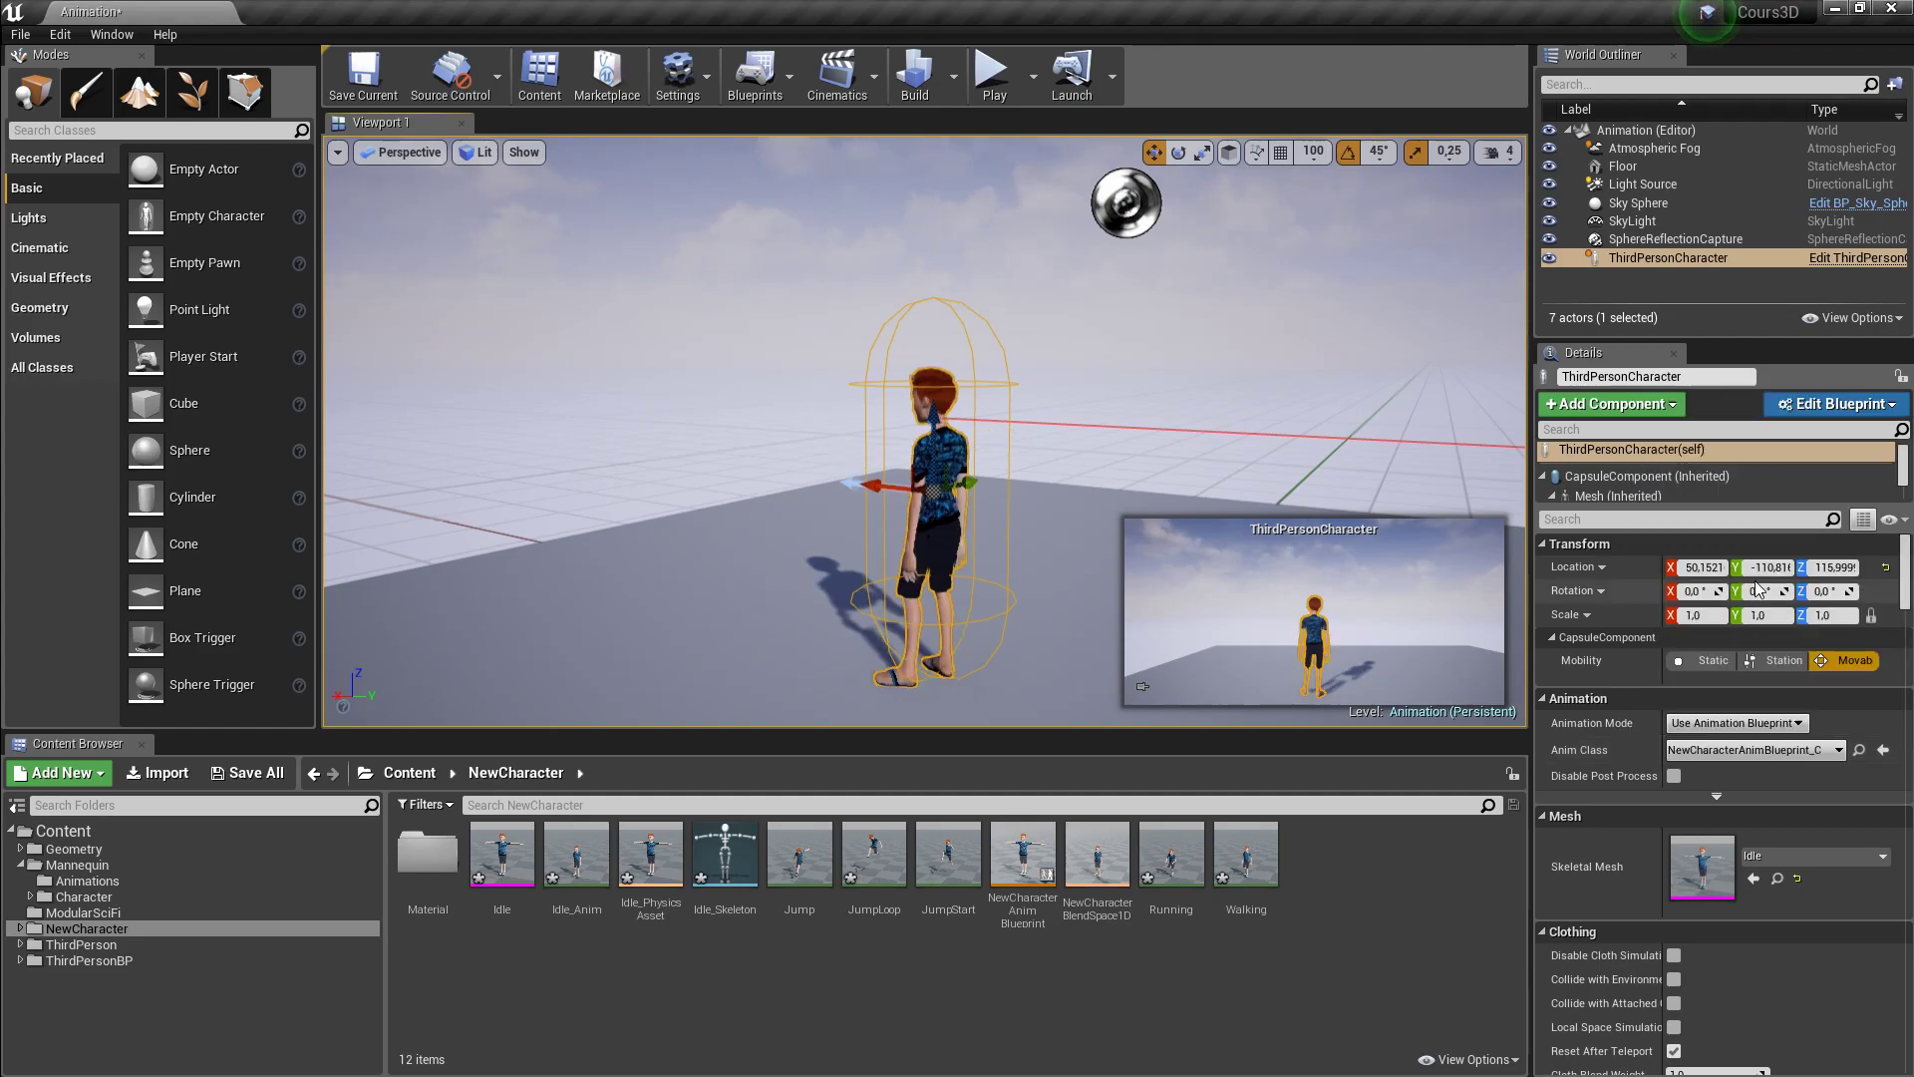
# - Play the level and test the new character's running and jumping animations
pyautogui.click(993, 80)
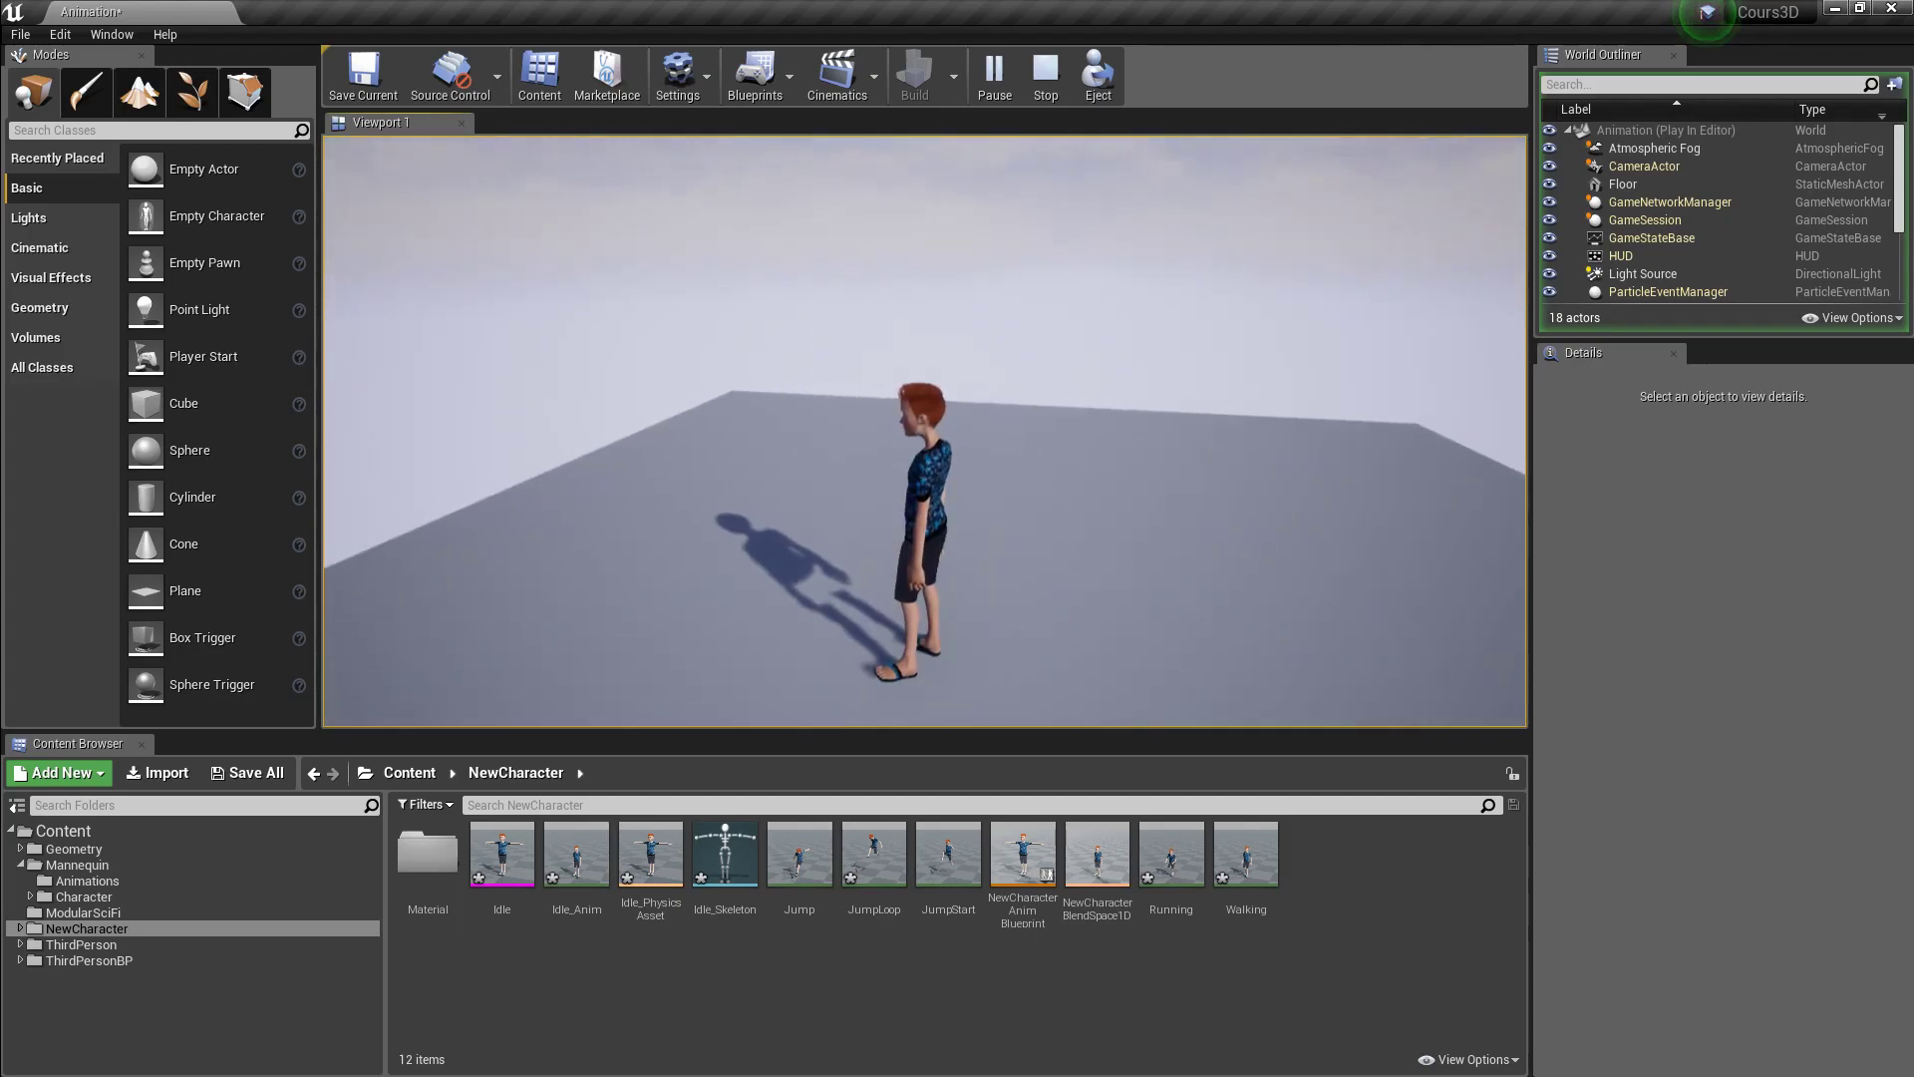
pyautogui.press('Up')
pyautogui.press('Down')
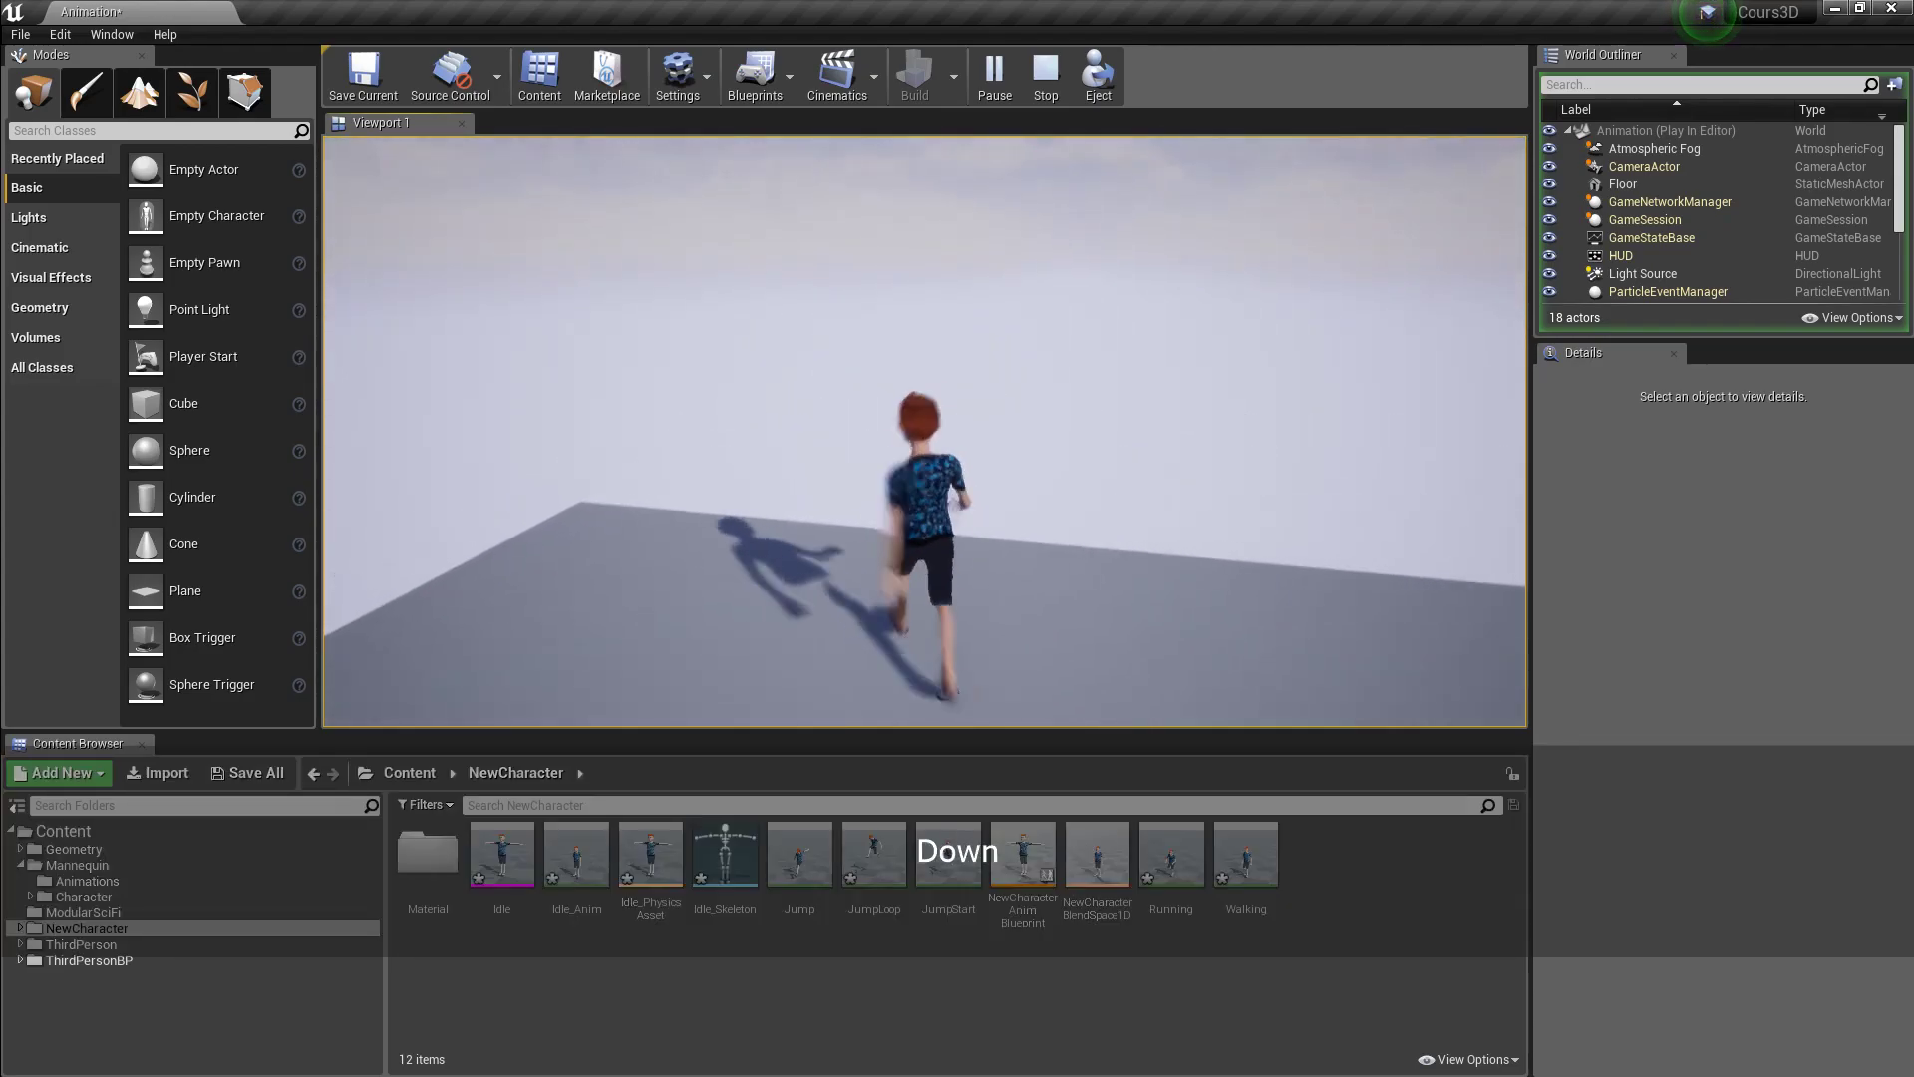
pyautogui.press('Up')
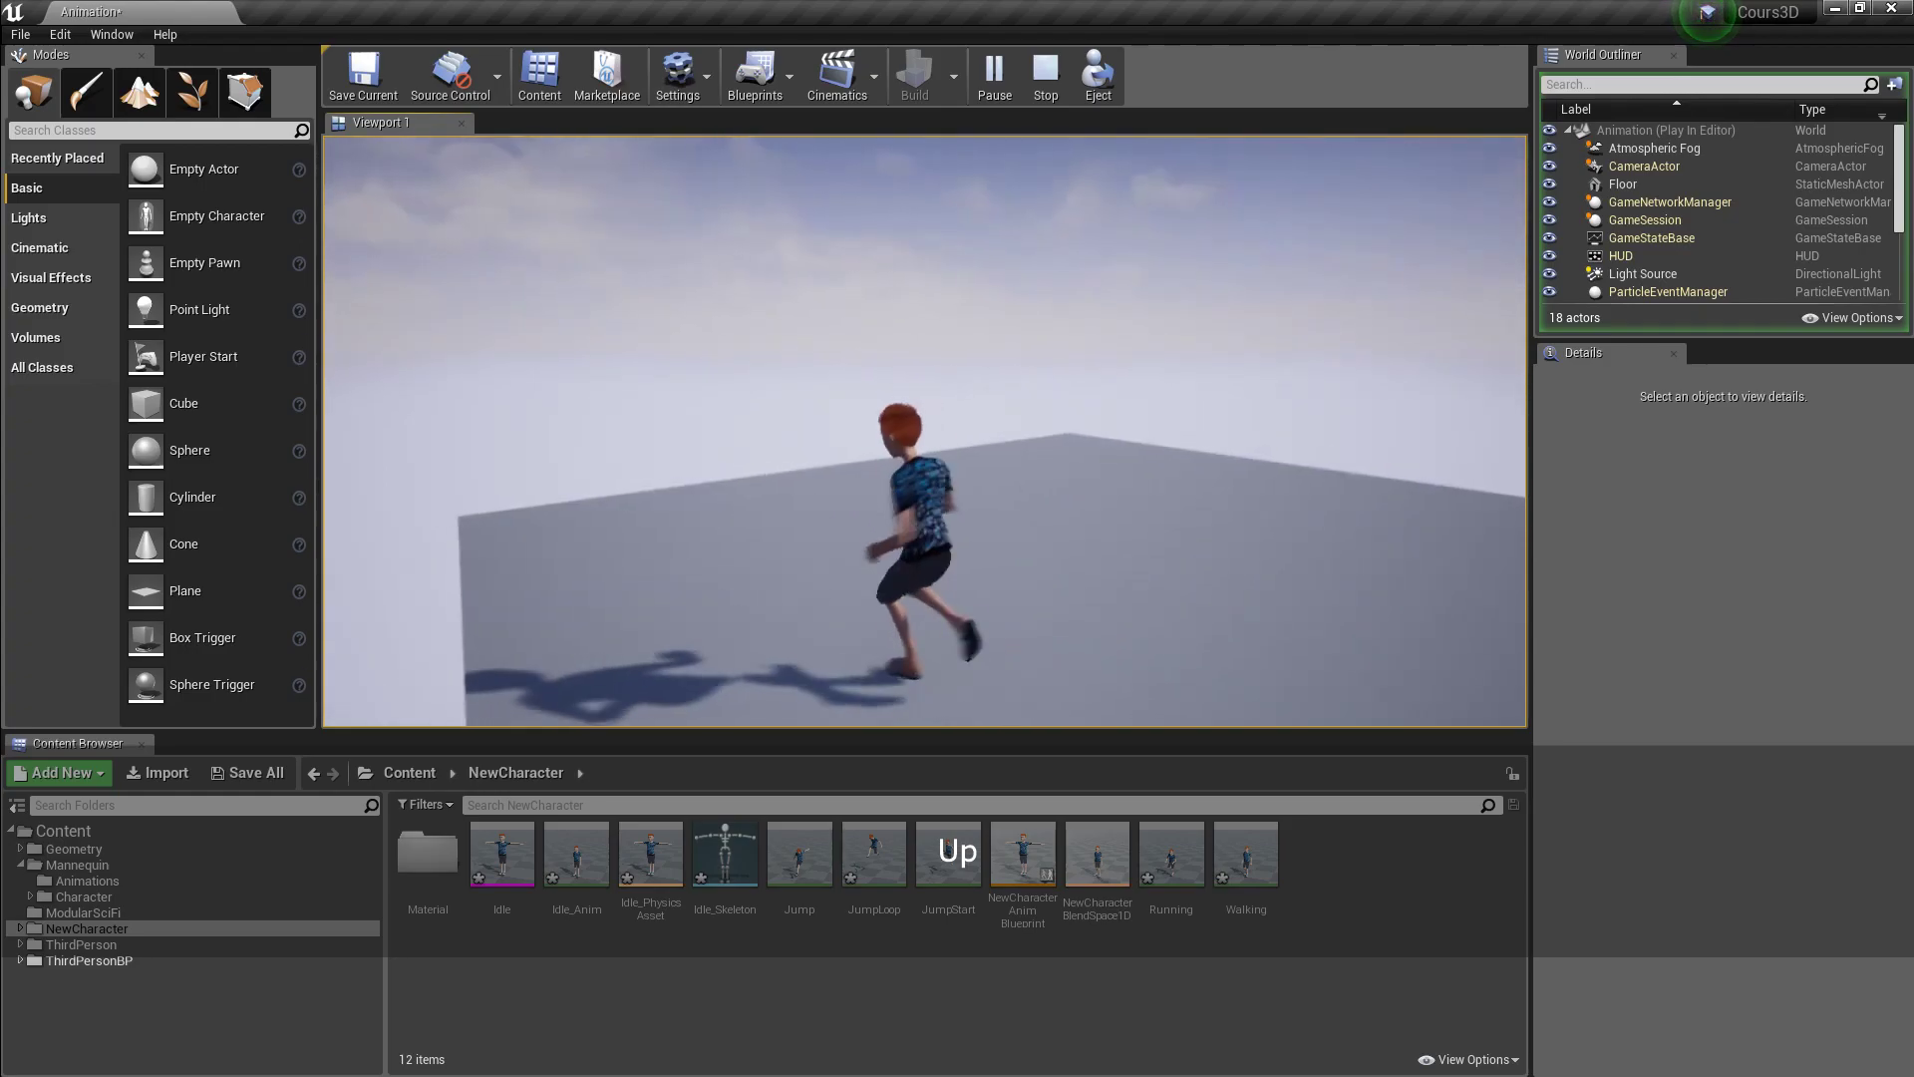
pyautogui.press('space')
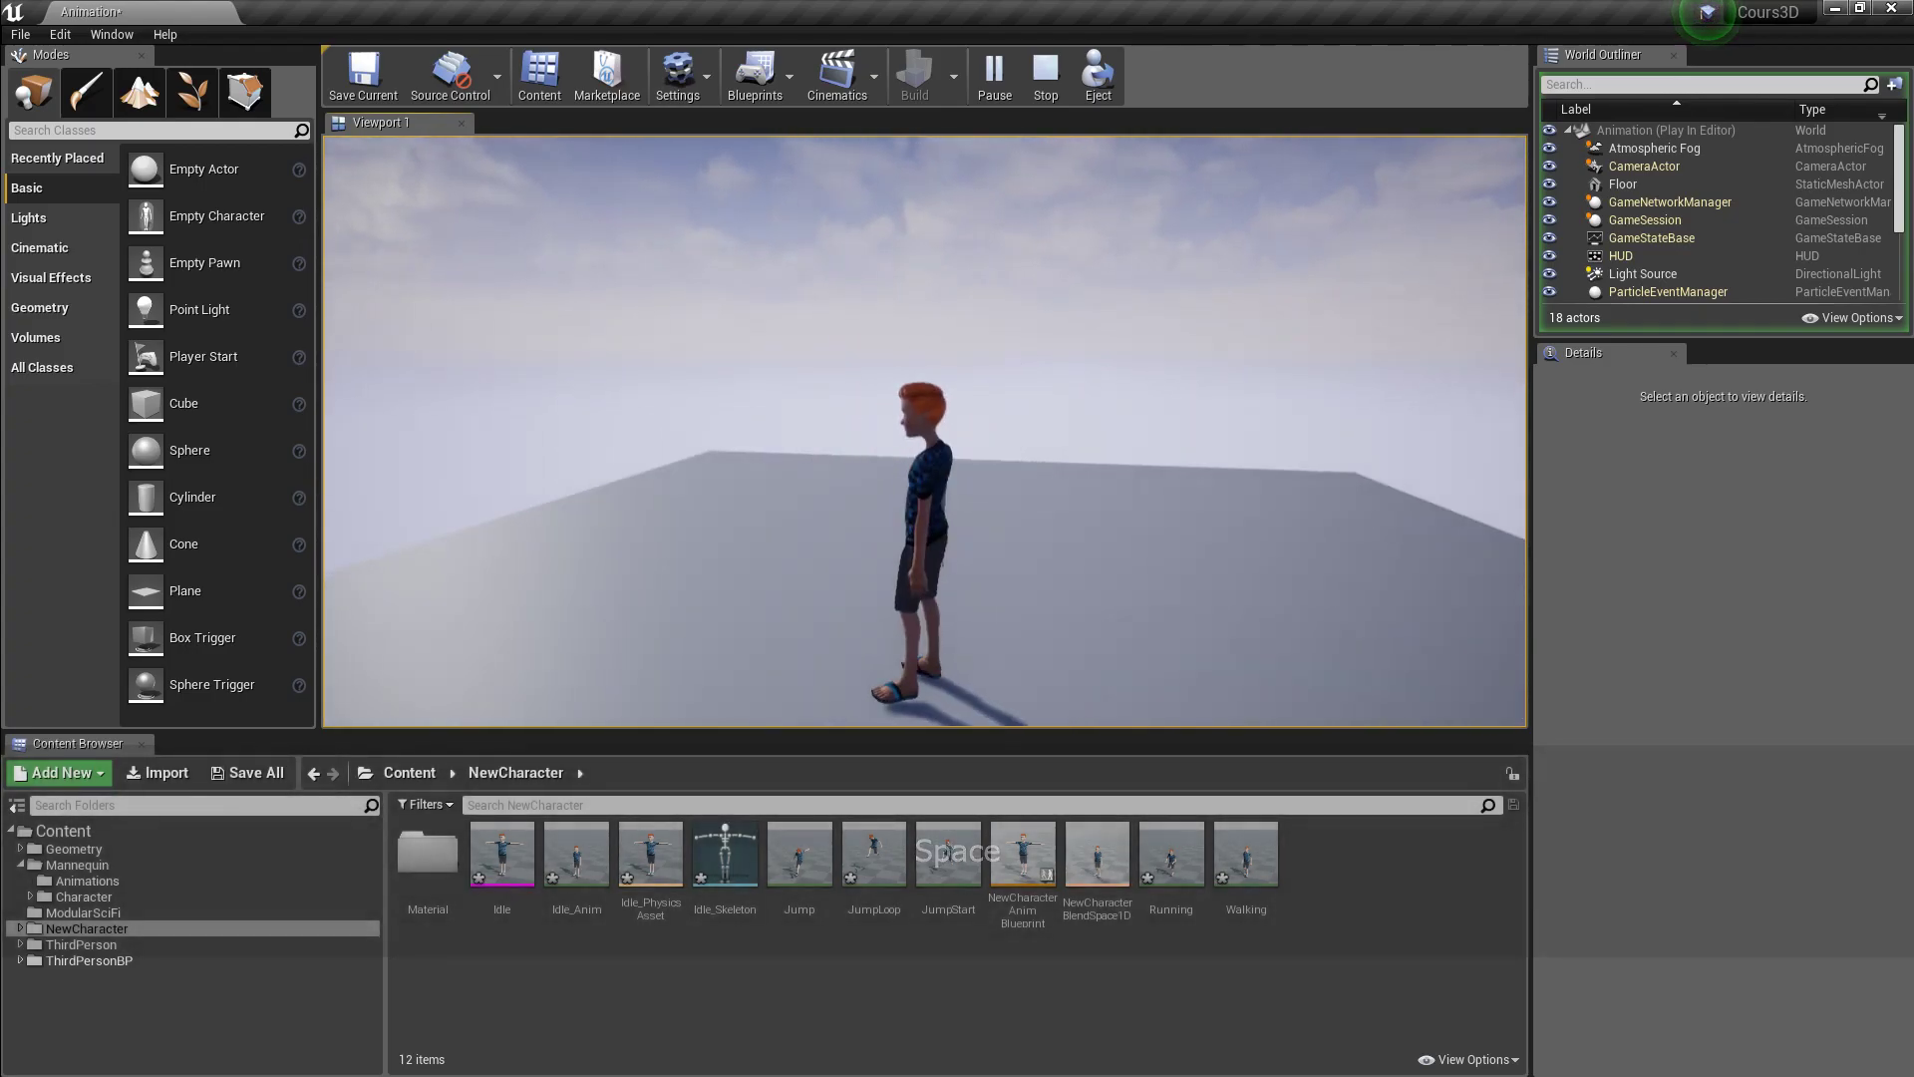
pyautogui.press('space')
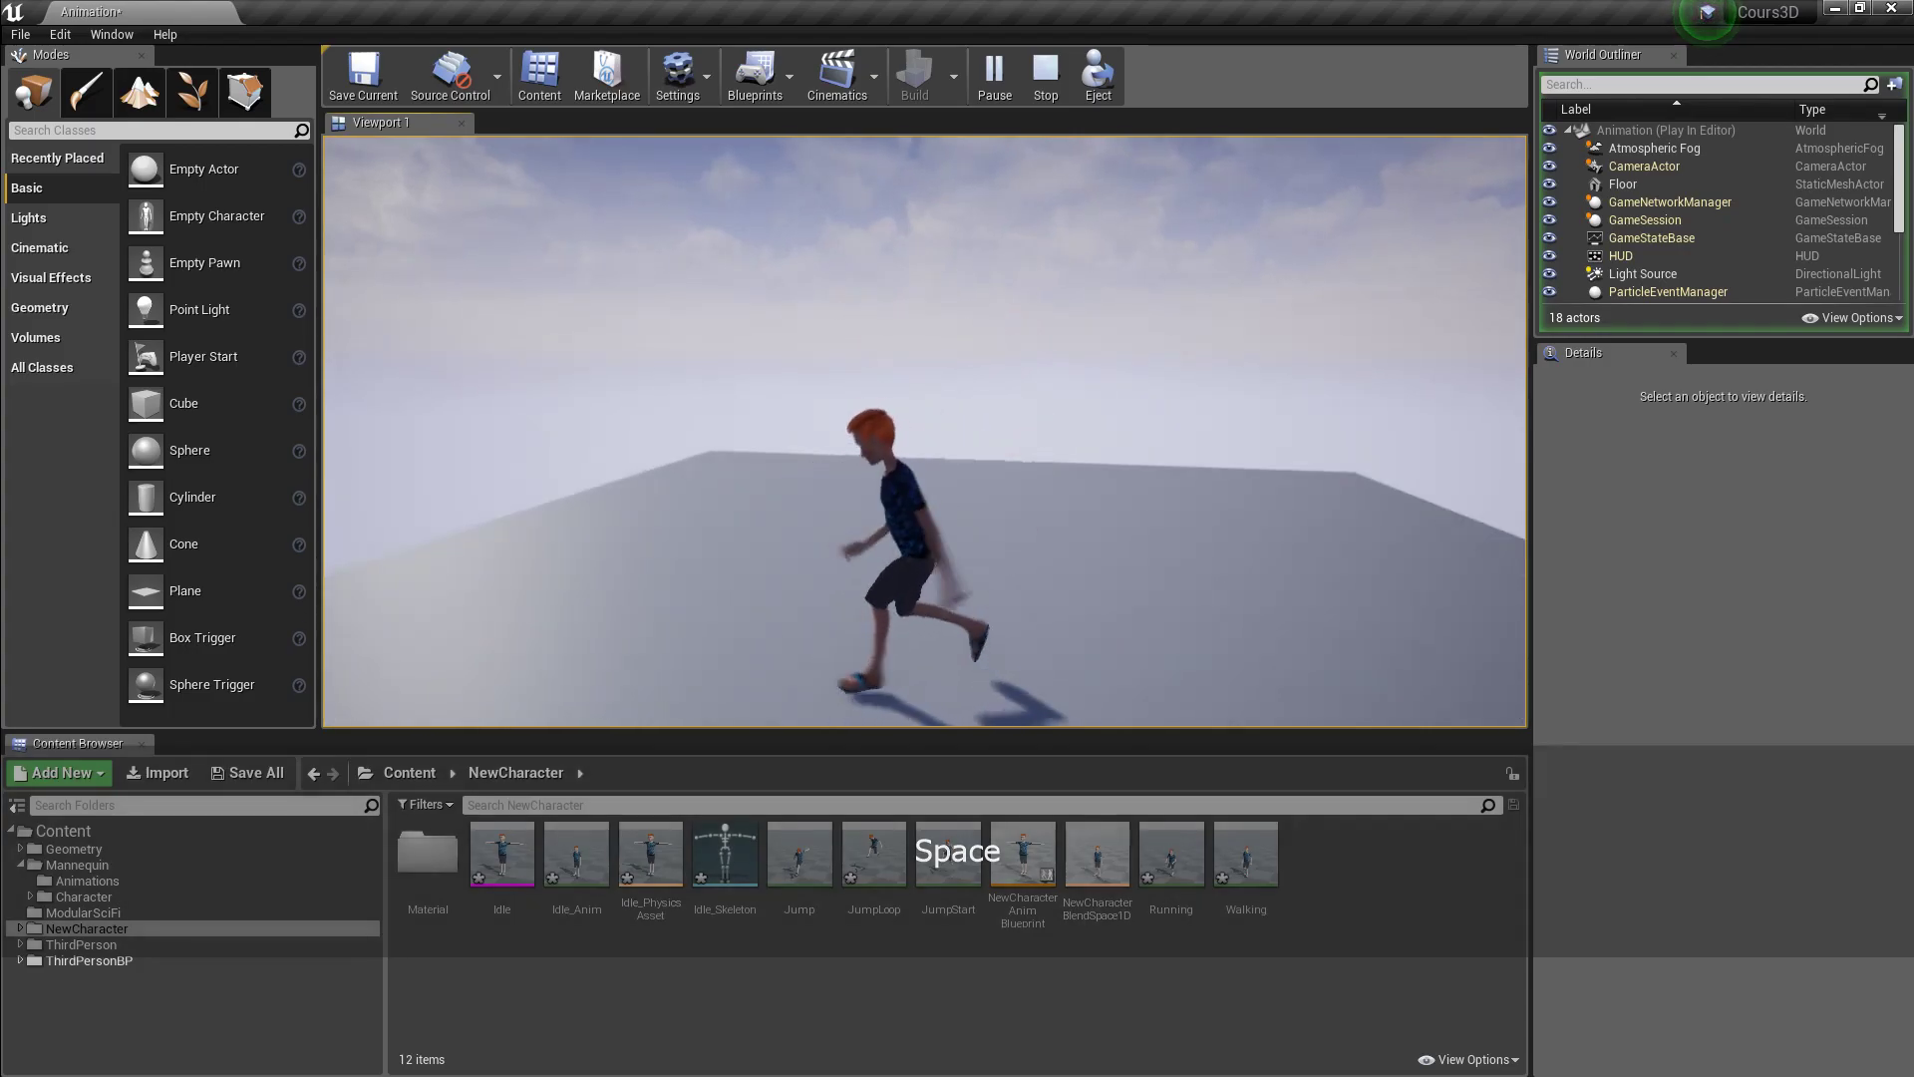
pyautogui.press('space')
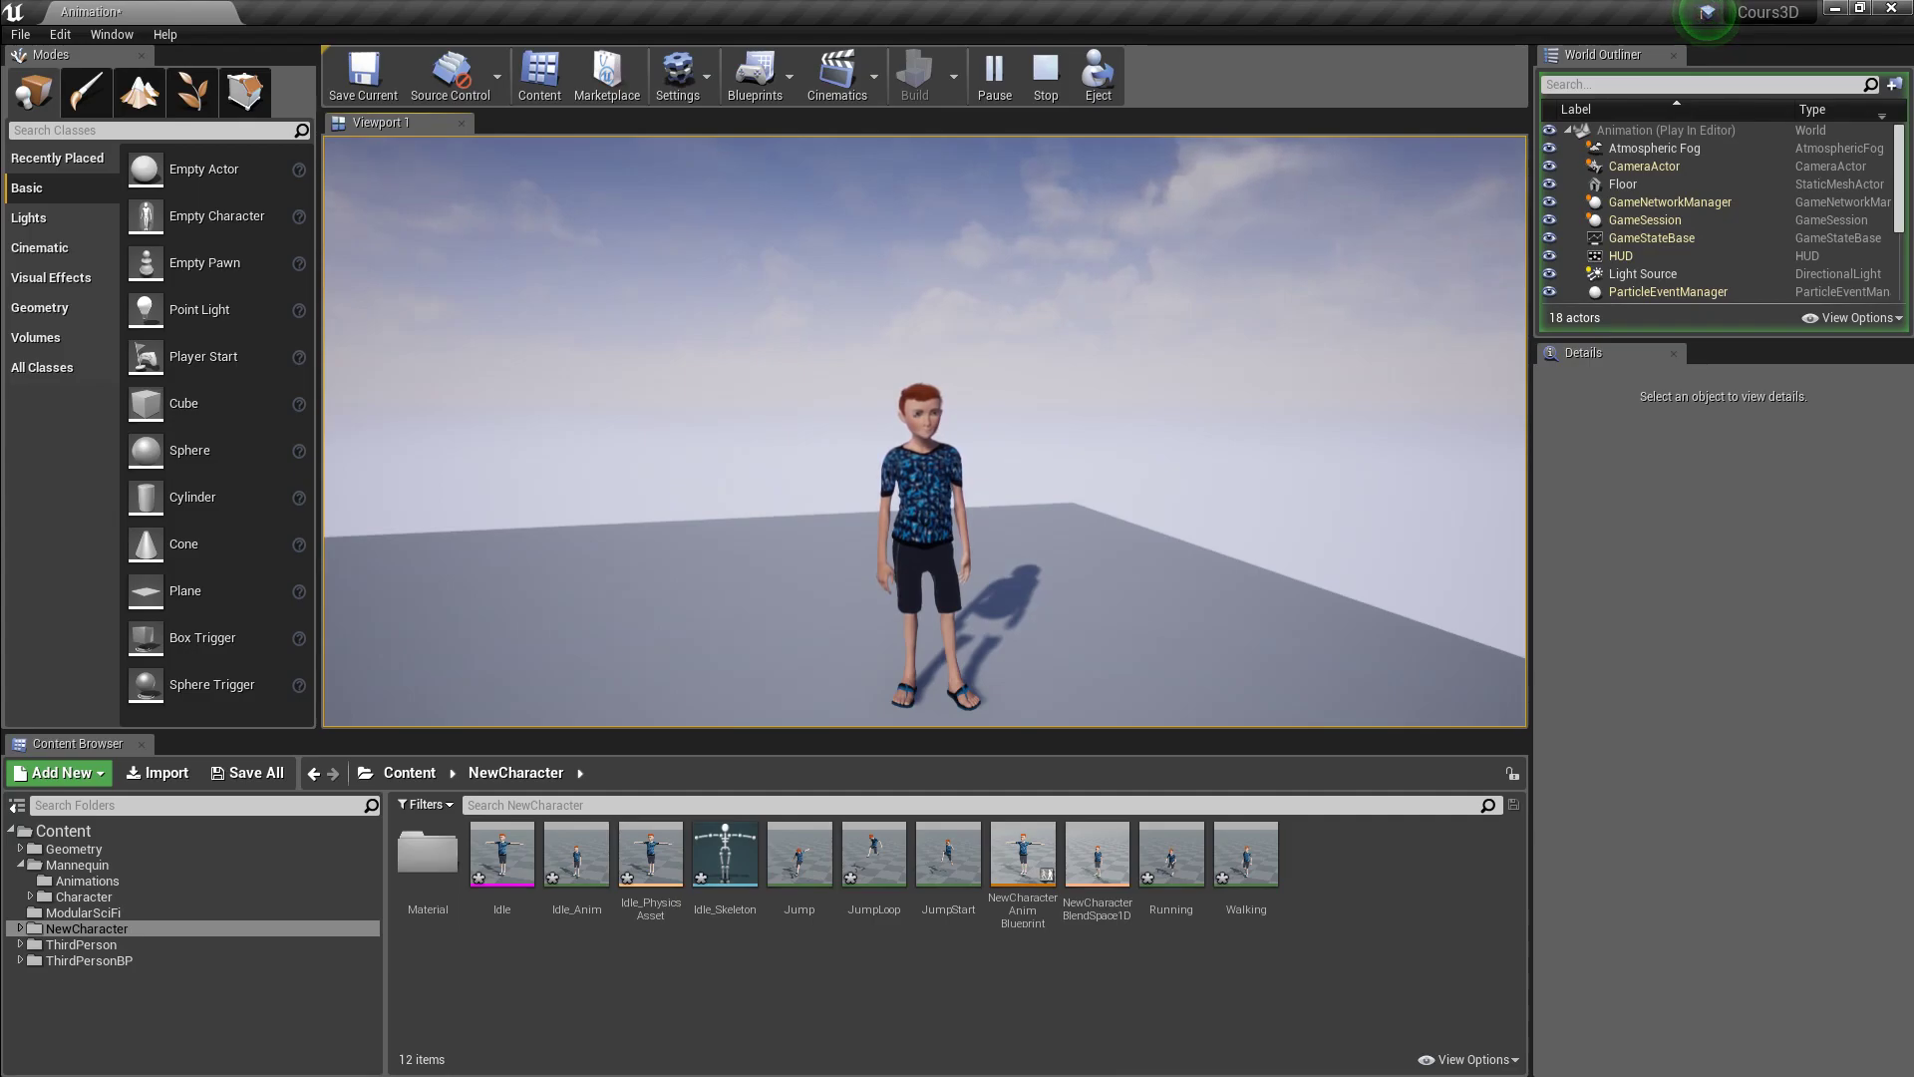
# - Move the character forward, backward and sideways to check the idle-to-run blending, and stop the play session
pyautogui.press('Up')
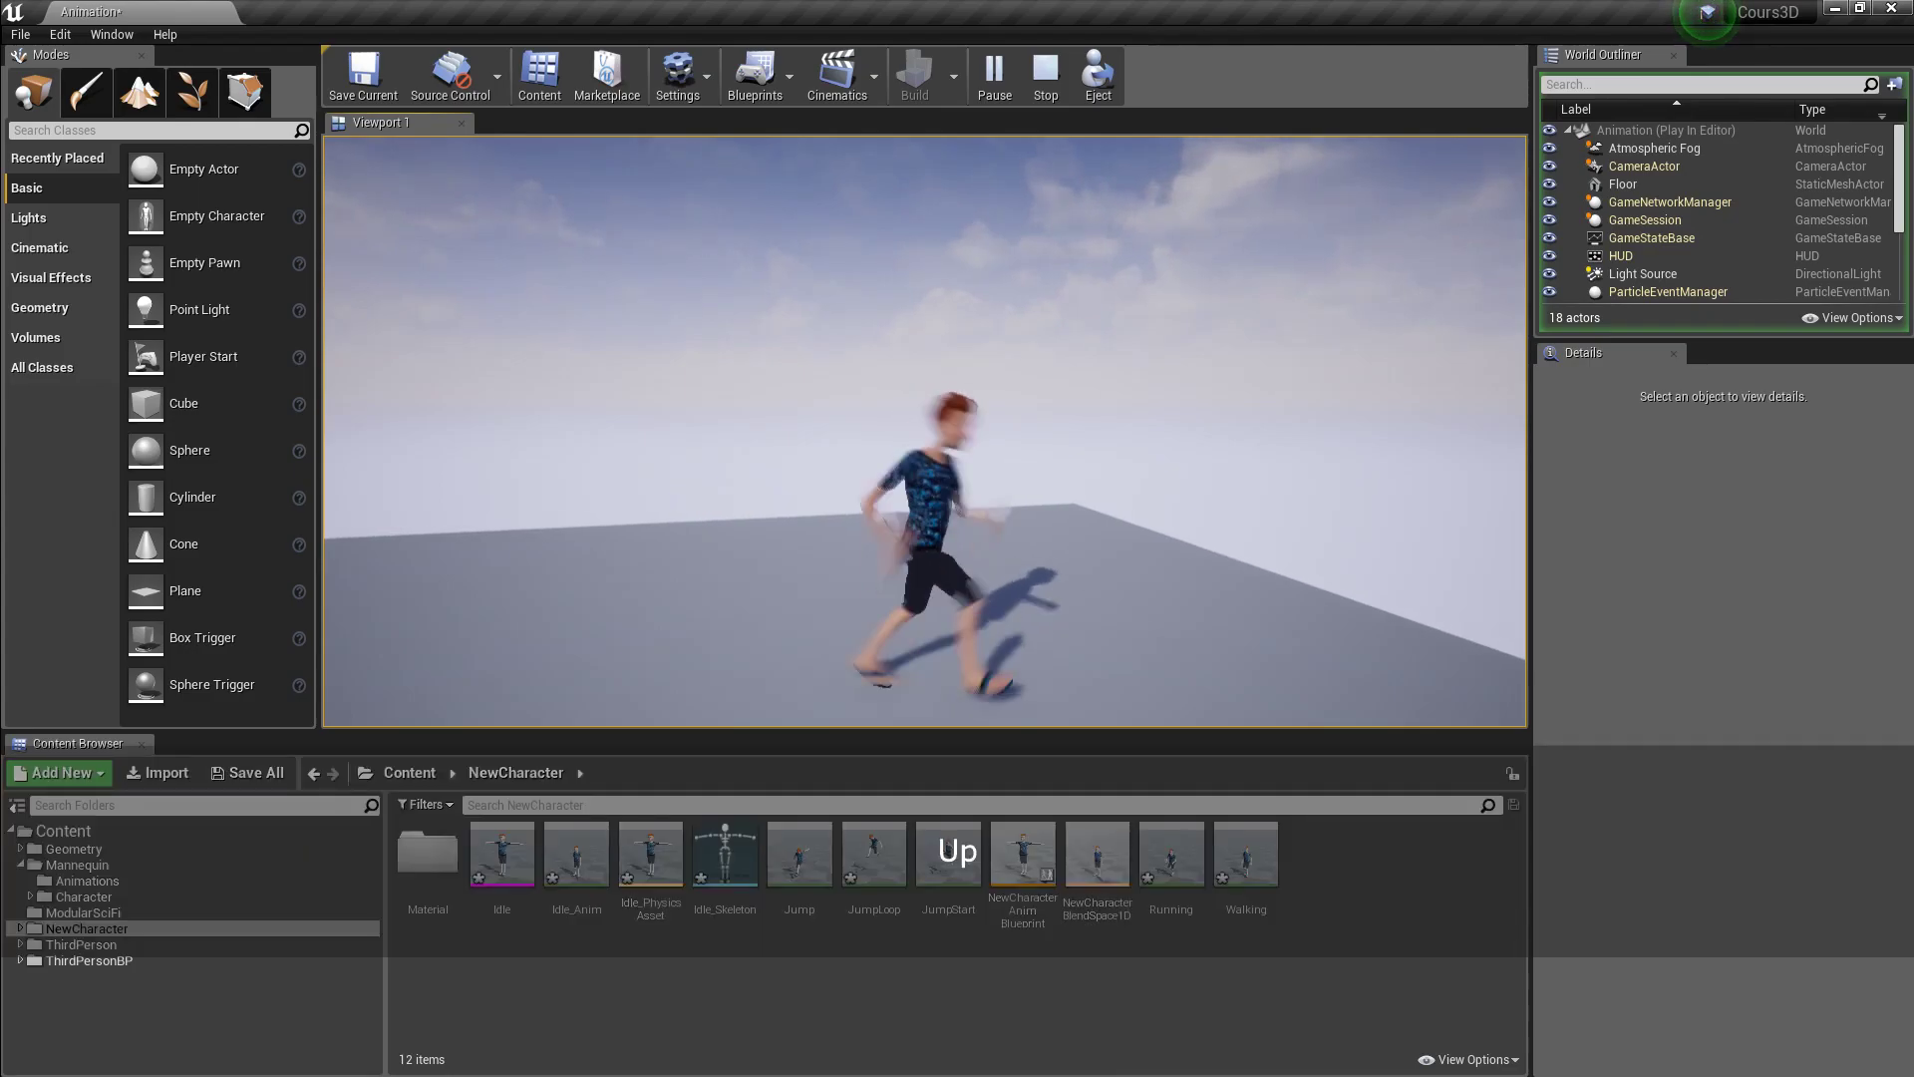
pyautogui.press('Down')
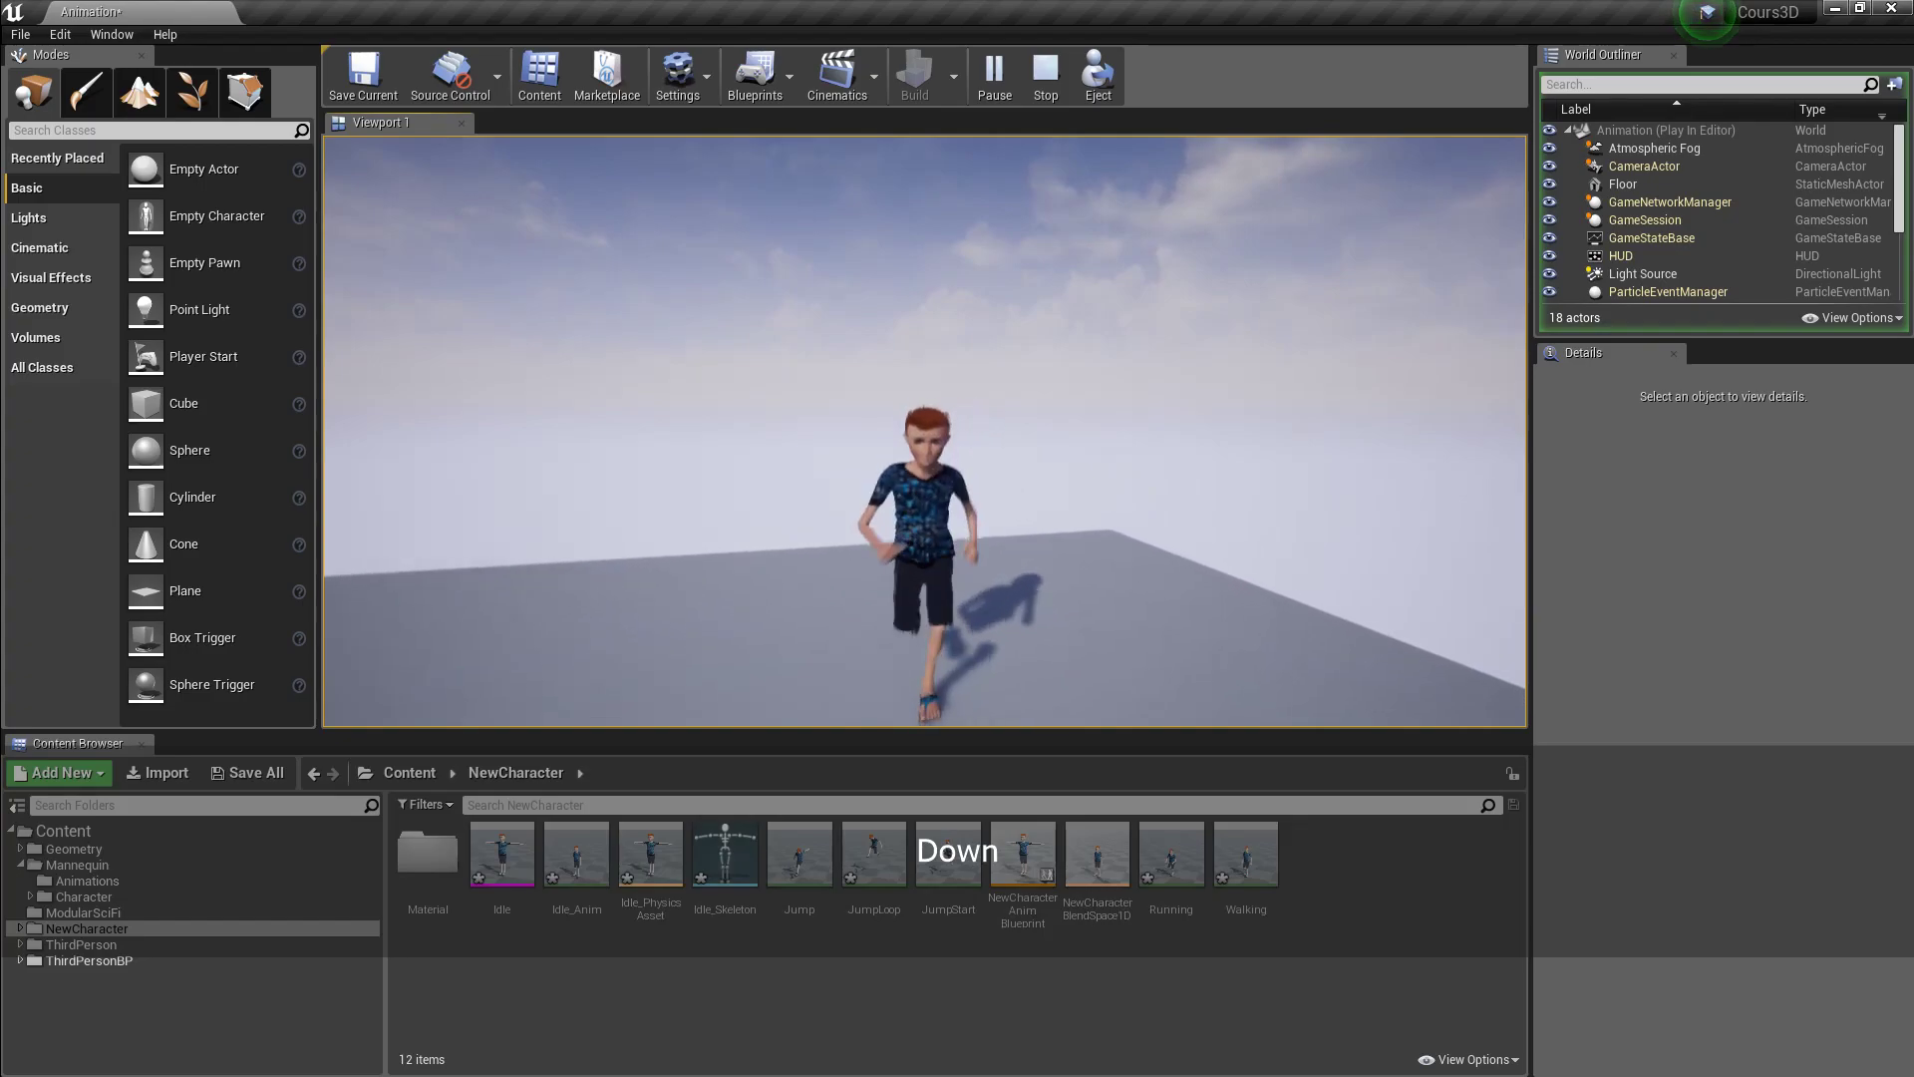
pyautogui.press('Up')
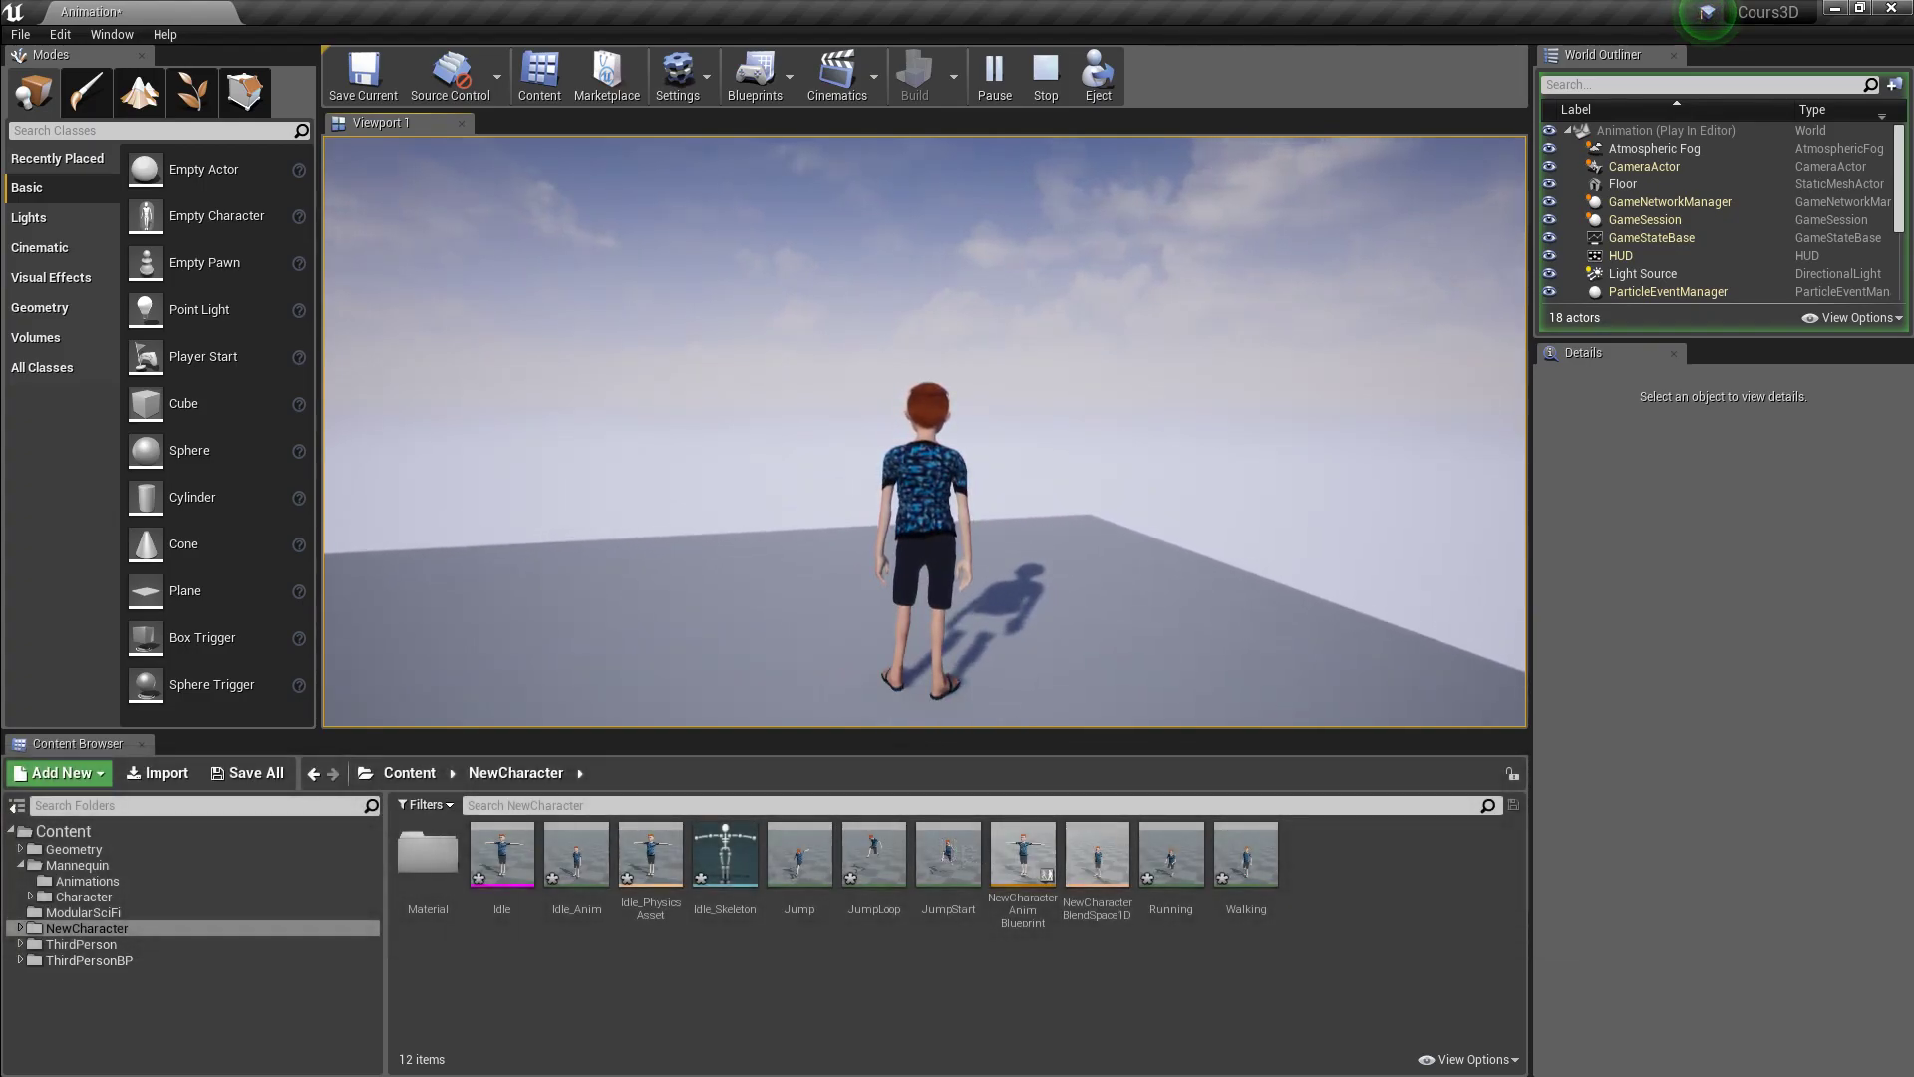
pyautogui.press('Left')
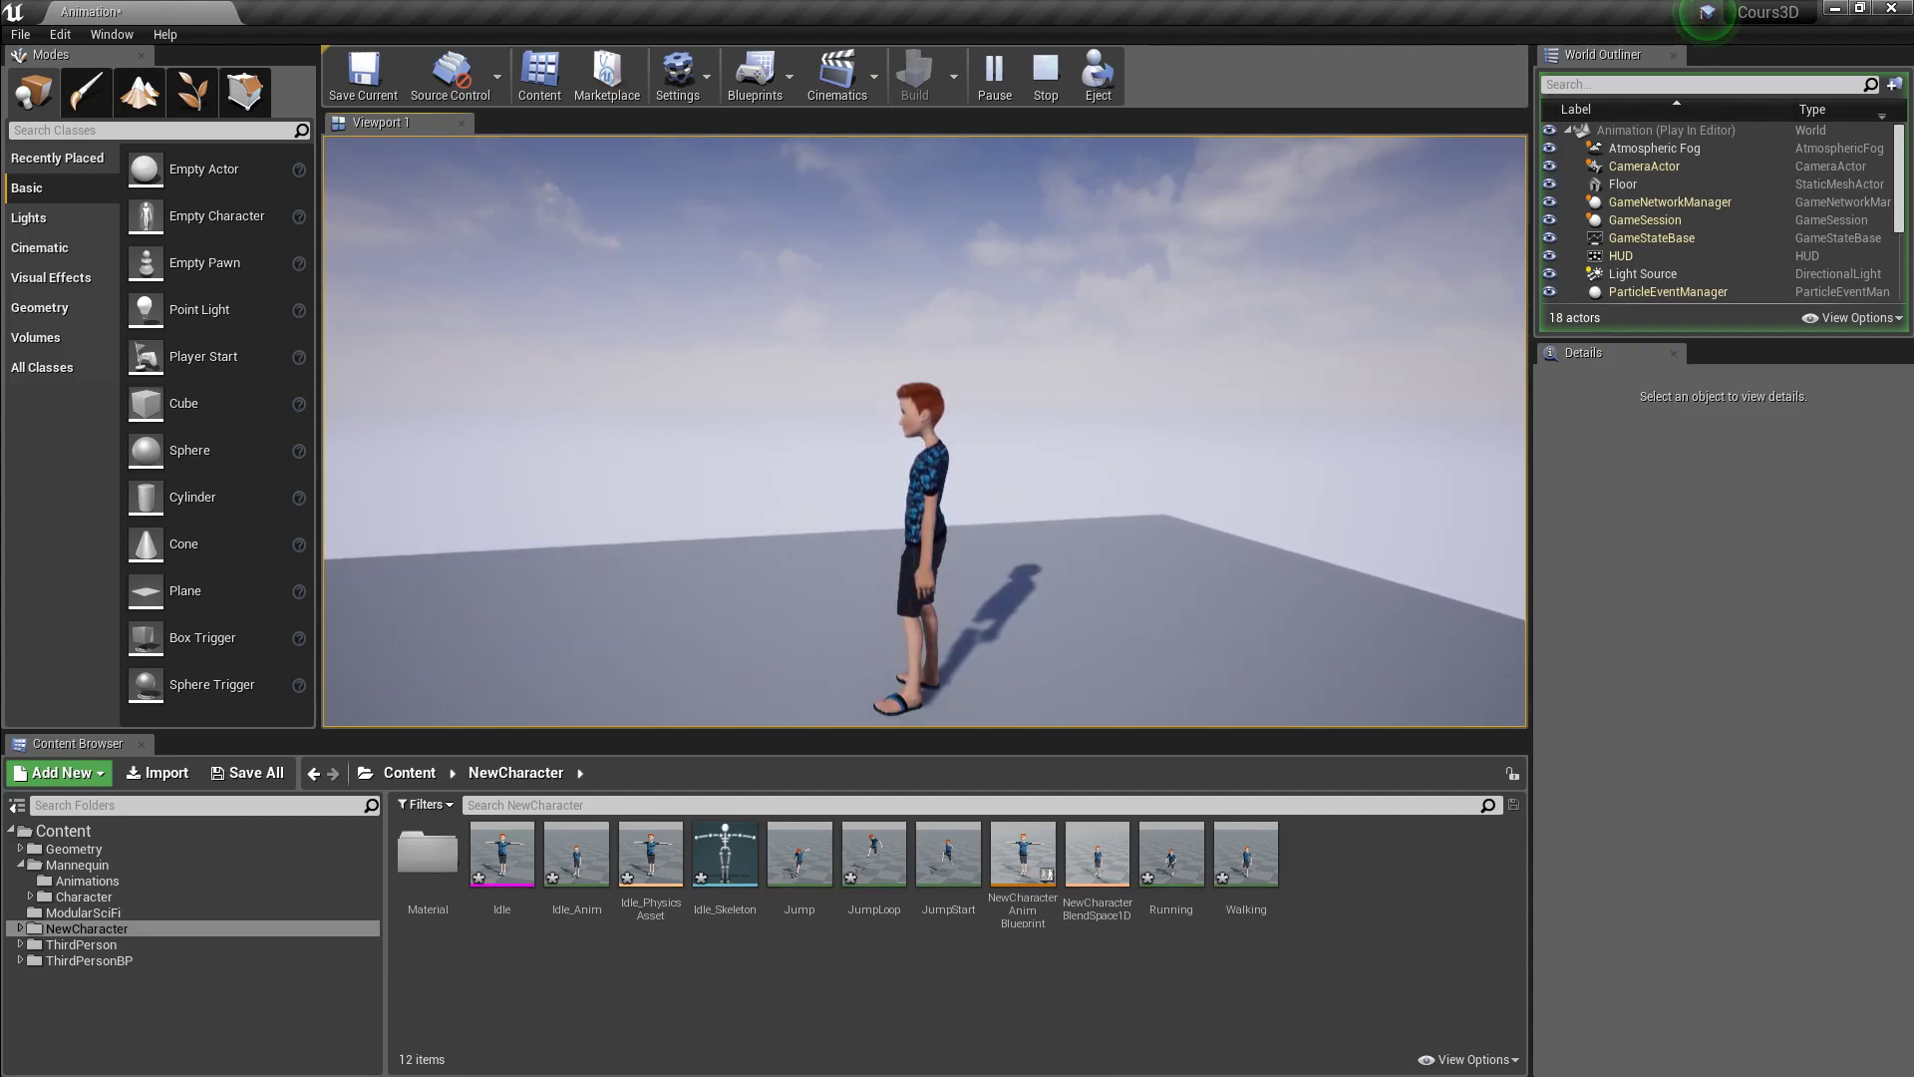
pyautogui.press('Up')
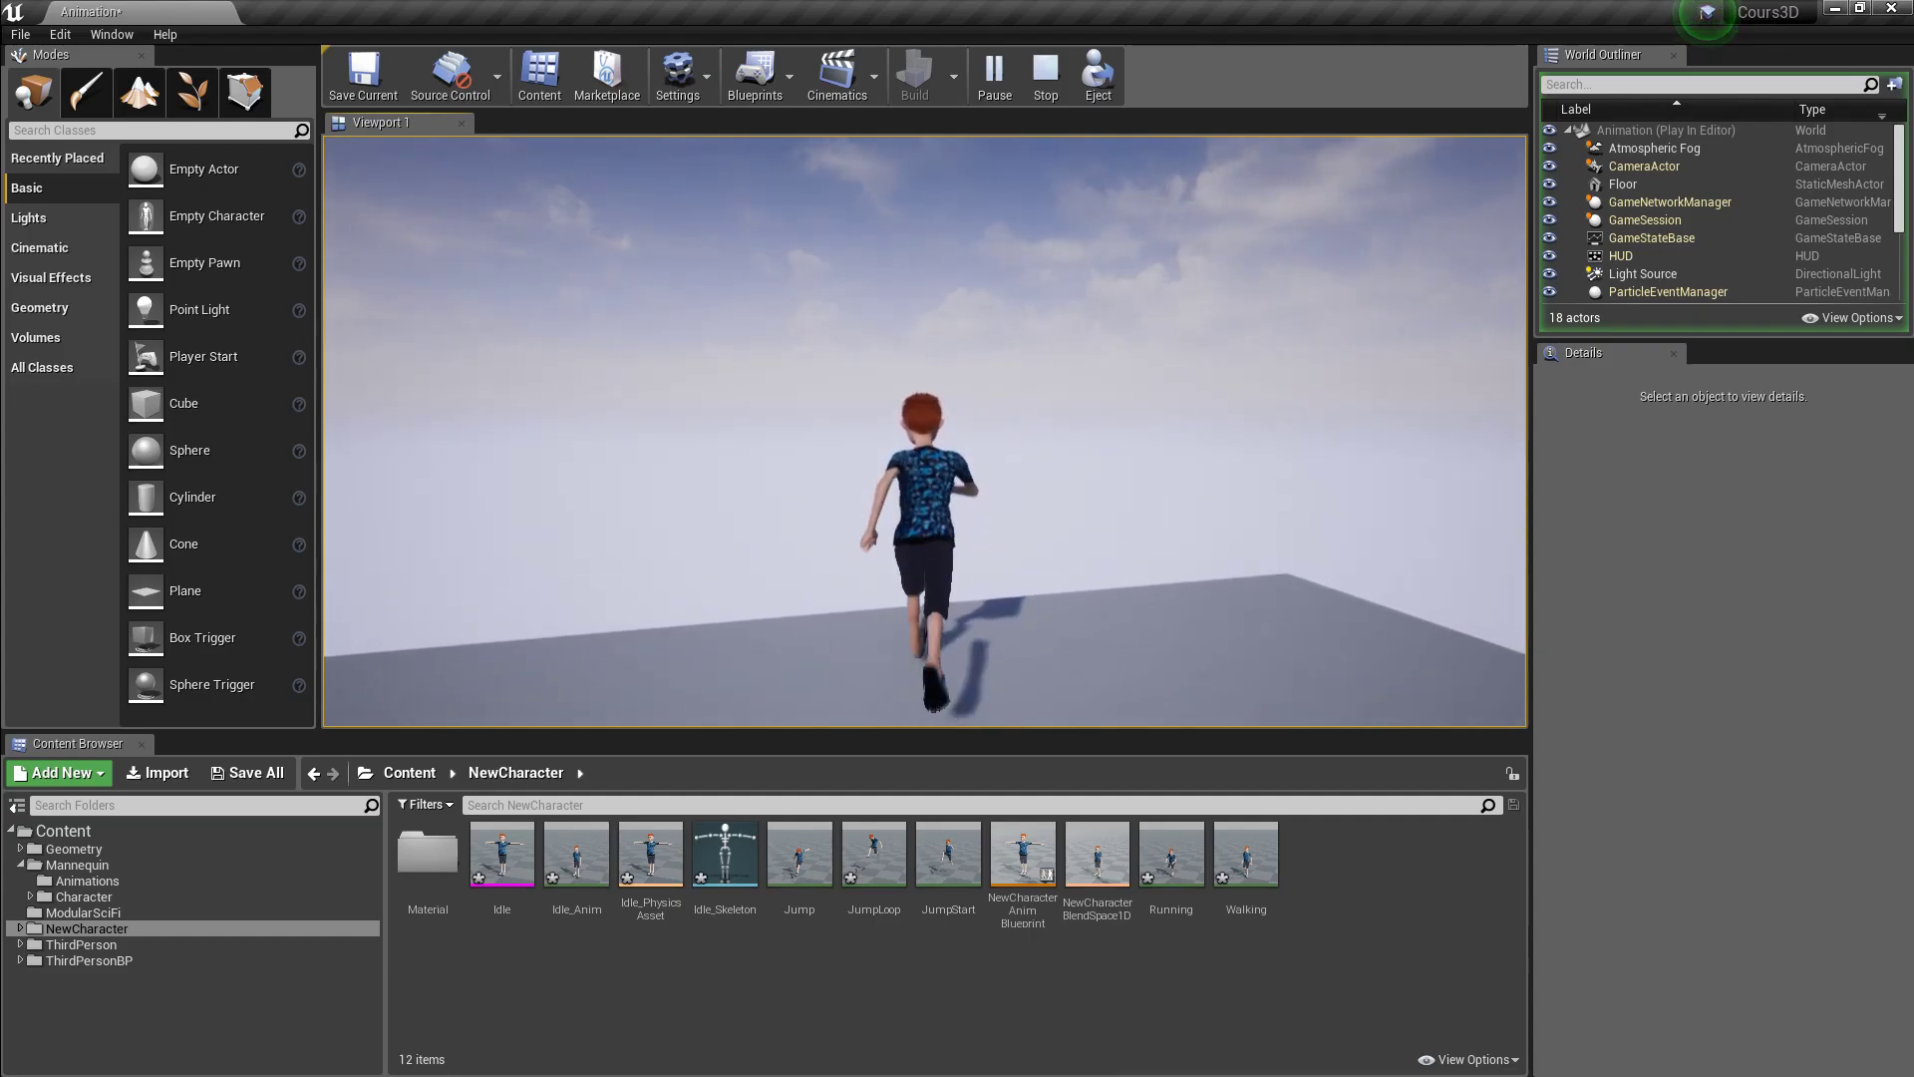
pyautogui.press('Down')
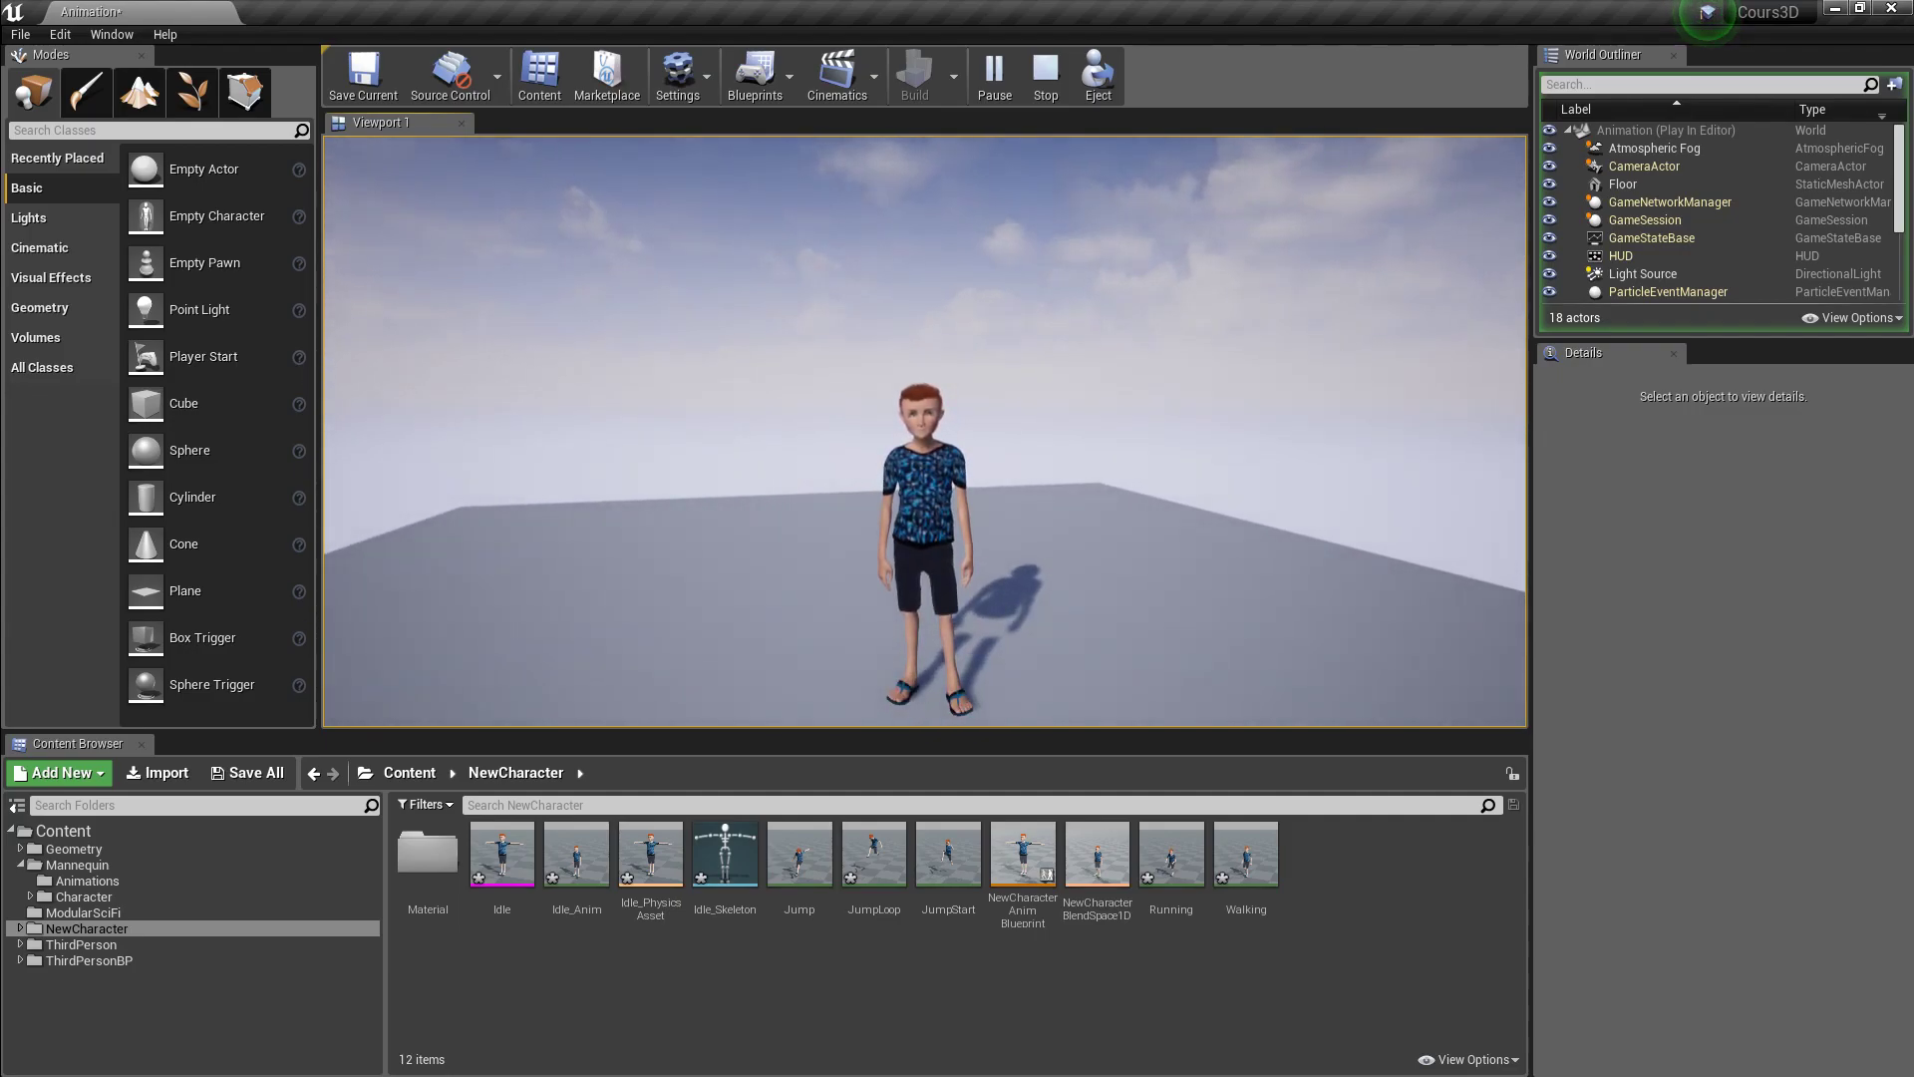
pyautogui.press('Up')
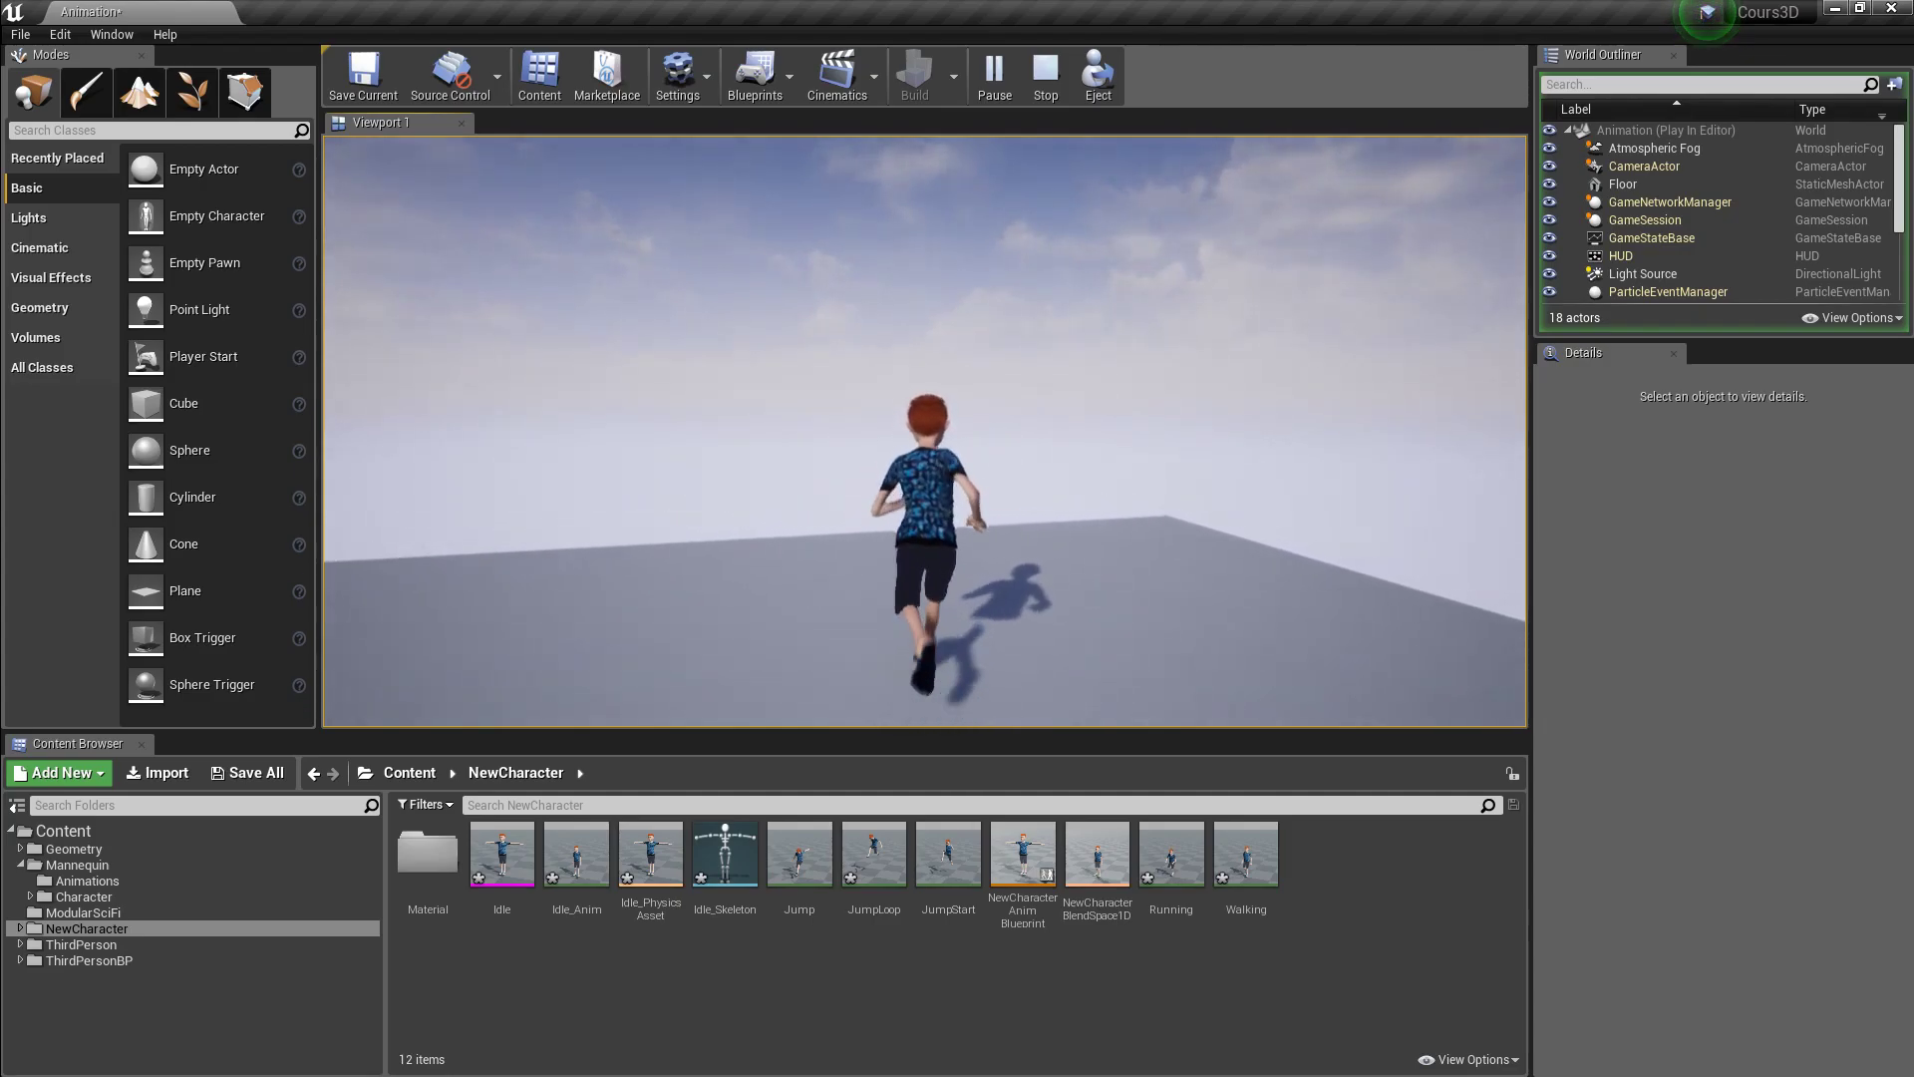
pyautogui.press('d')
pyautogui.press('s')
pyautogui.press('w')
pyautogui.press('d')
pyautogui.press('s')
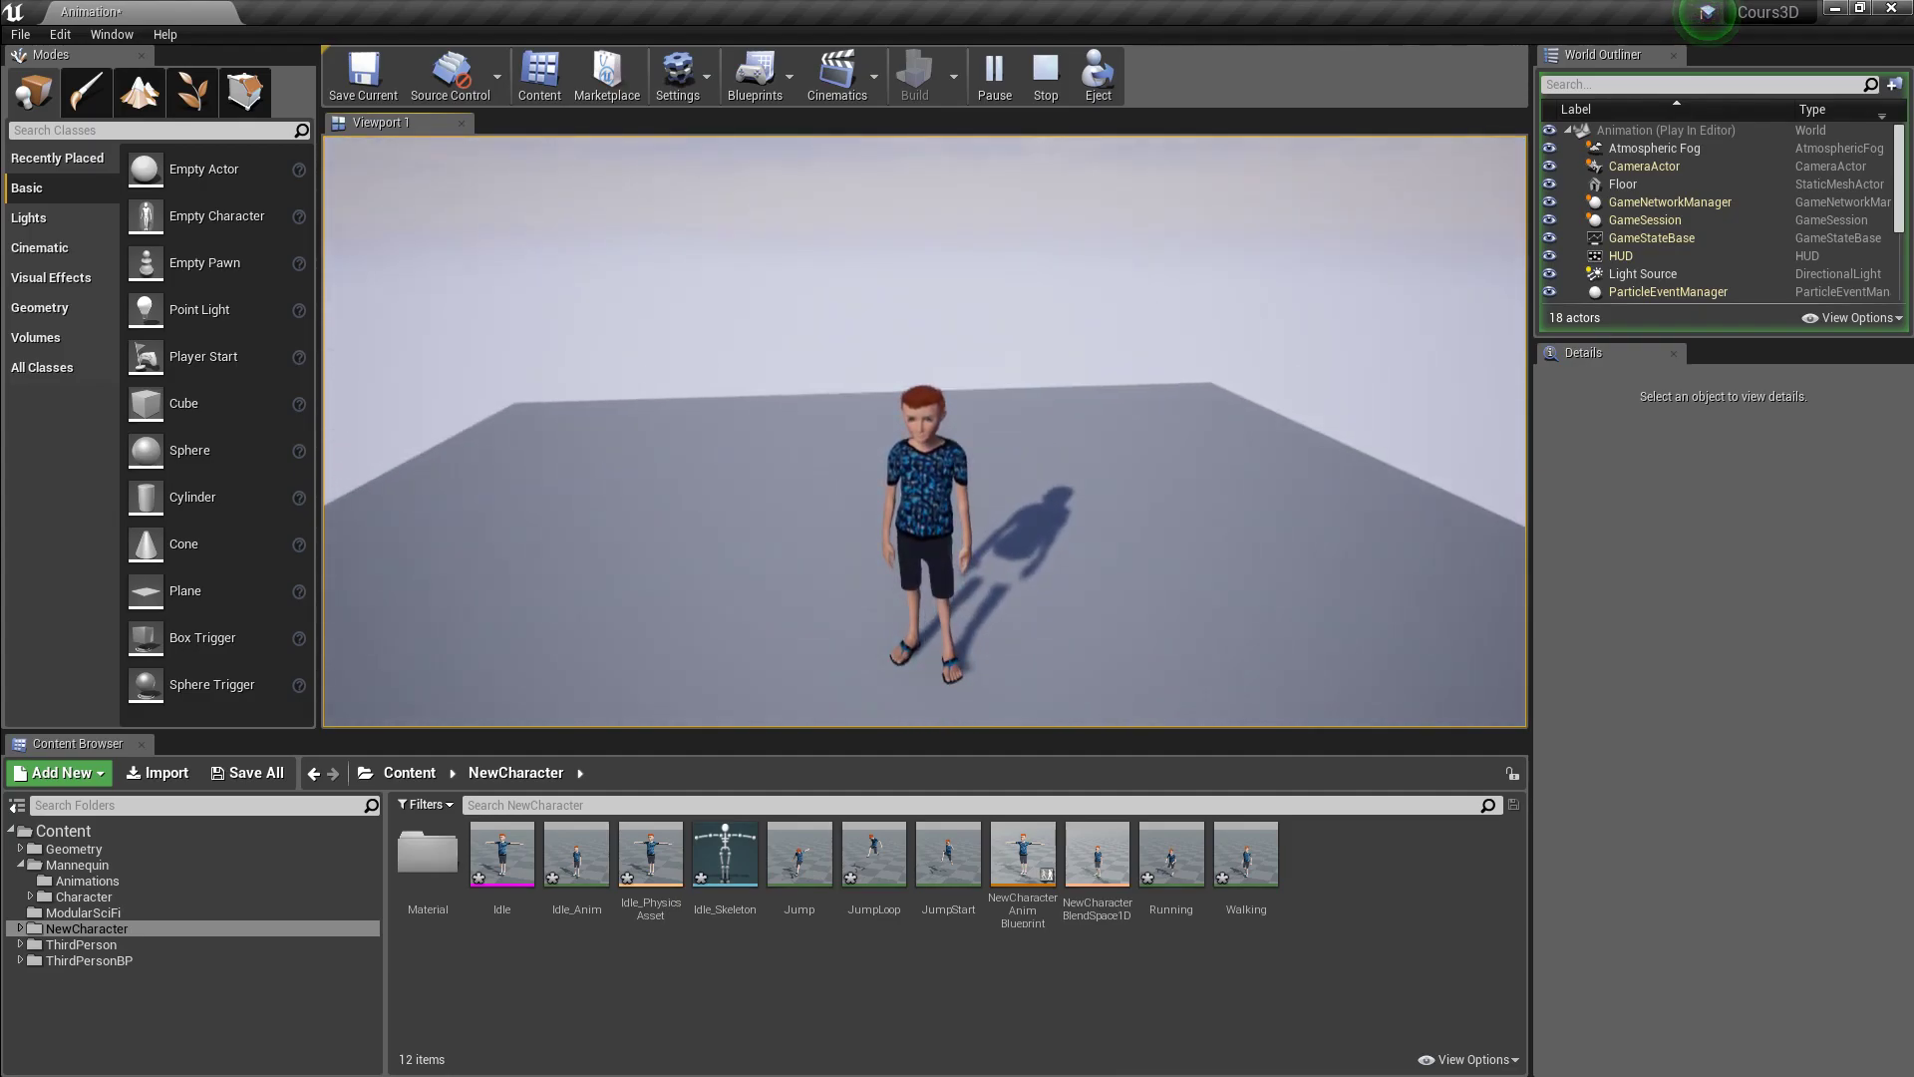
pyautogui.press('Escape')
# - In NewCharacterBlendSpace1D, move the Walking sample from the middle of the axis to 75 and close the blend space editor
pyautogui.doubleClick(1111, 874)
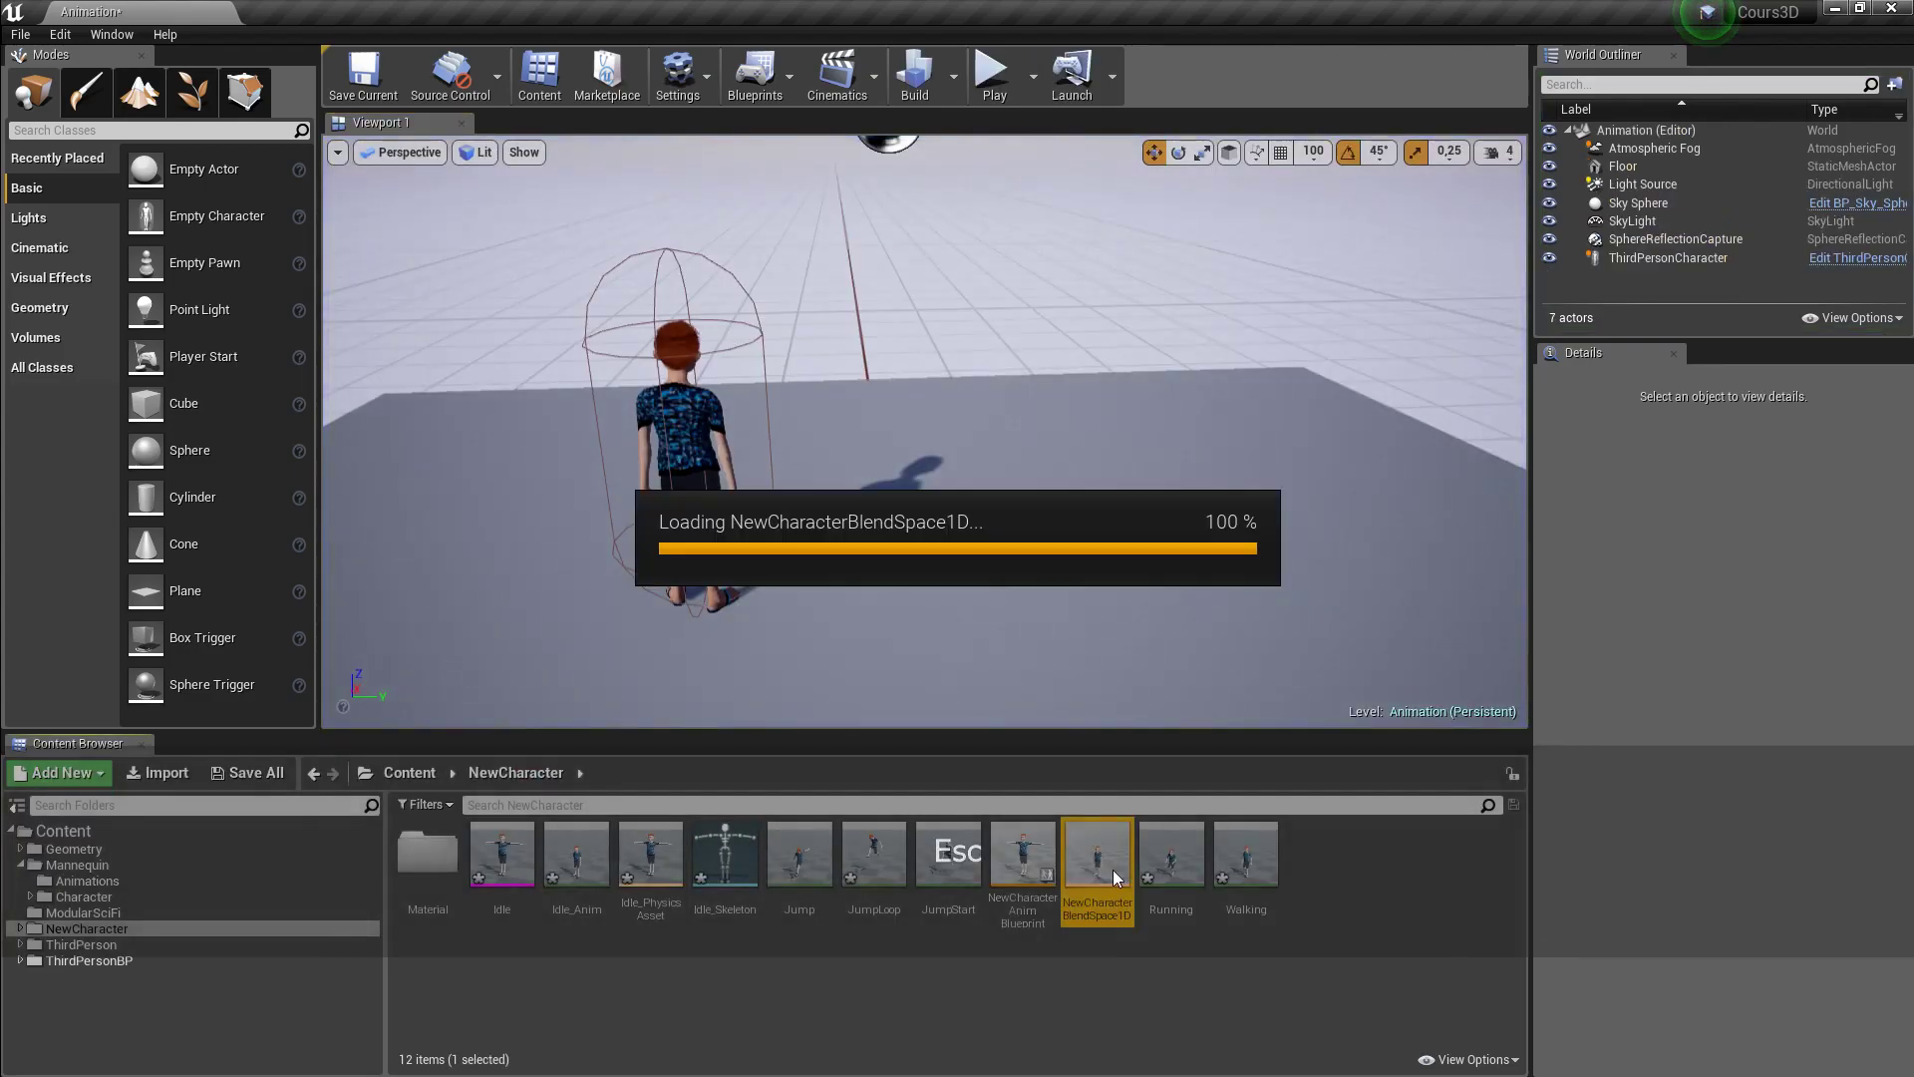
pyautogui.moveTo(975, 852); pyautogui.dragTo(824, 852)
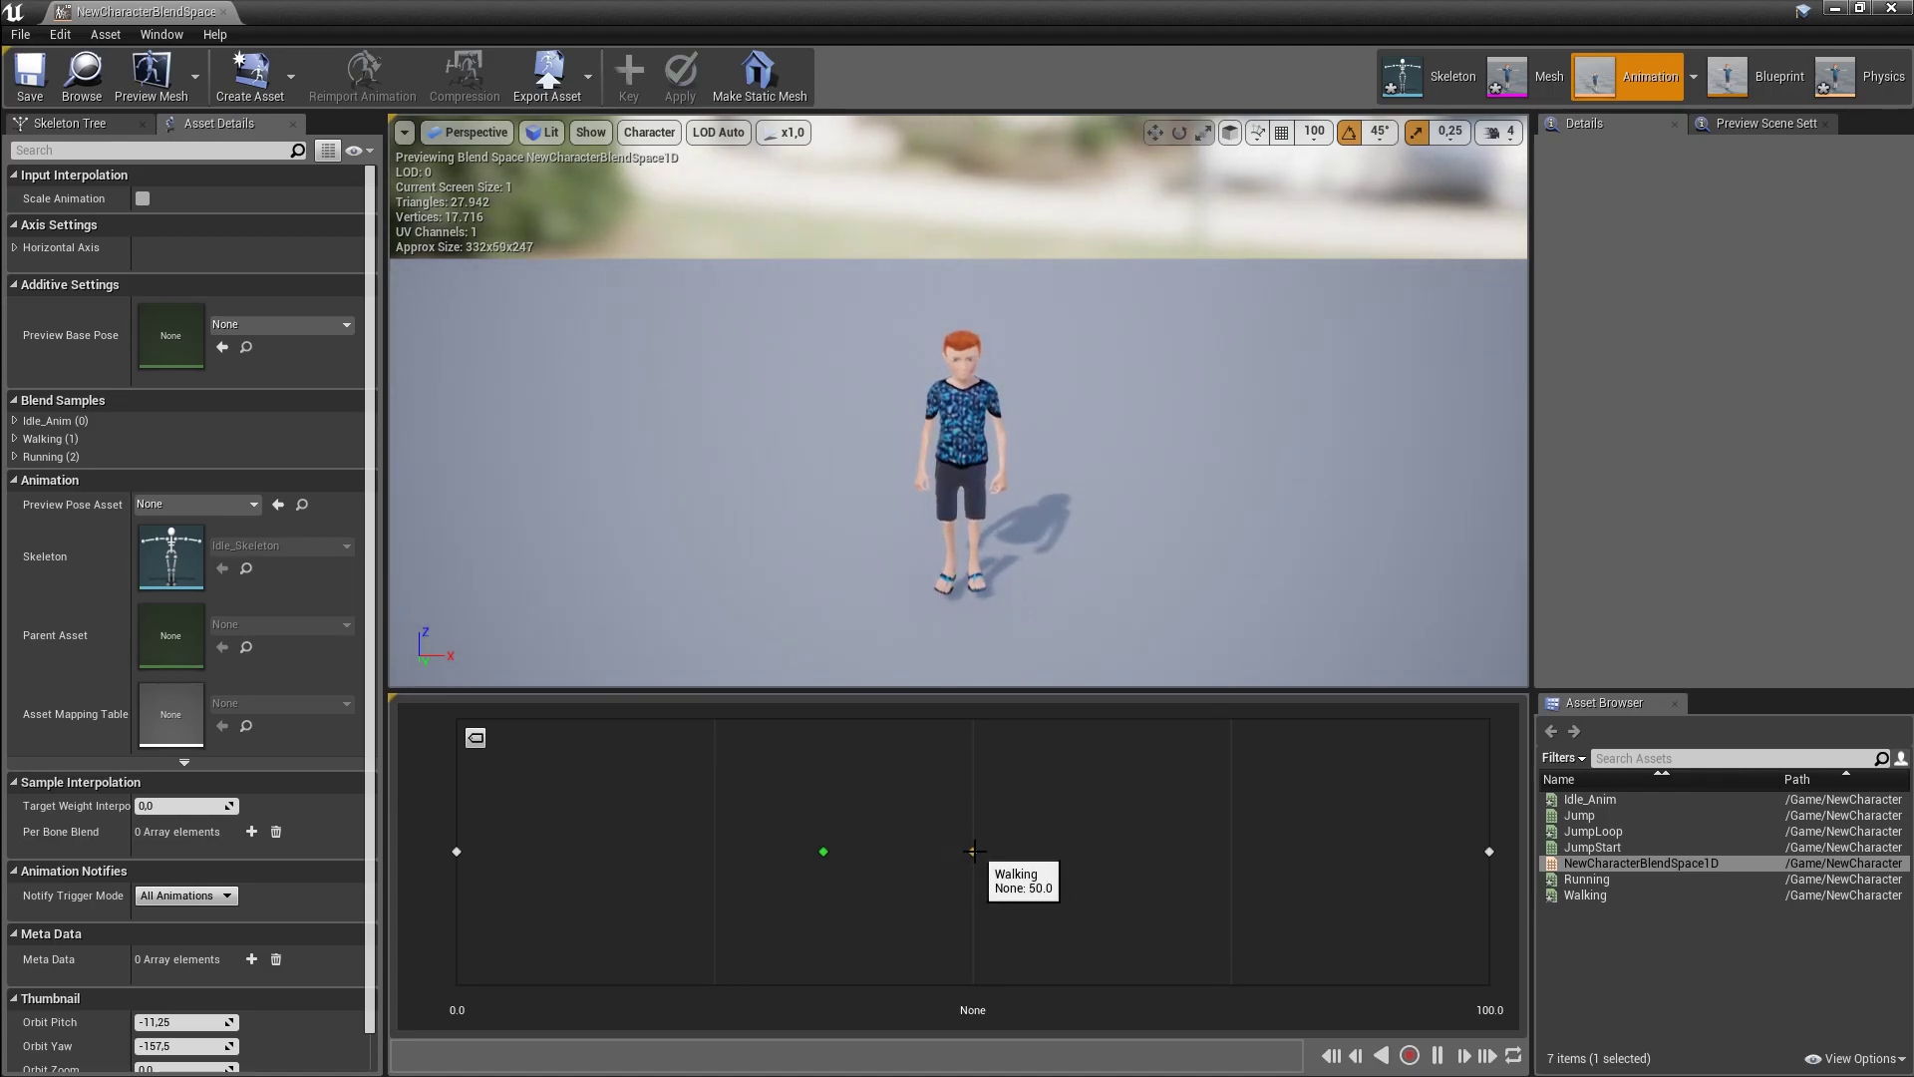
pyautogui.moveTo(1027, 854); pyautogui.dragTo(1232, 853)
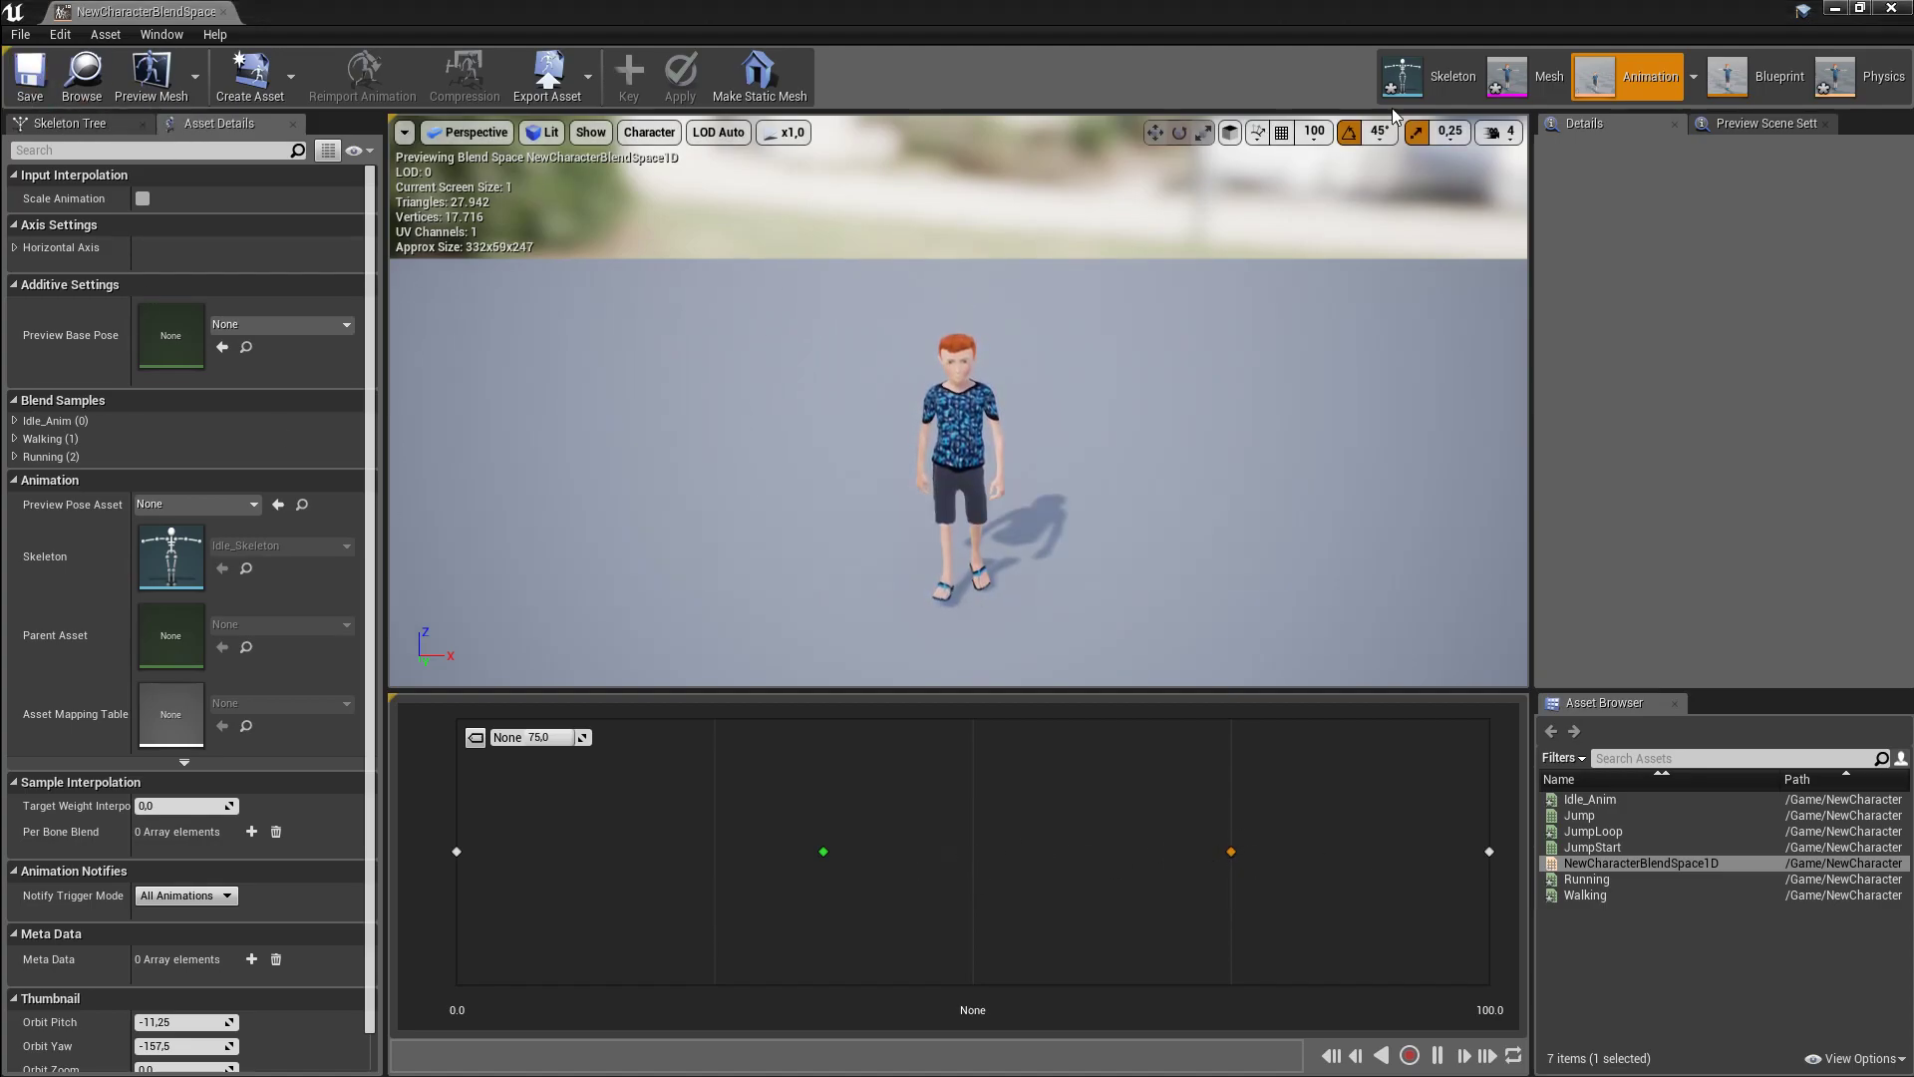
pyautogui.click(1906, 12)
# - Play the level again and test the character's walking and jumping with the adjusted blend space
pyautogui.click(994, 75)
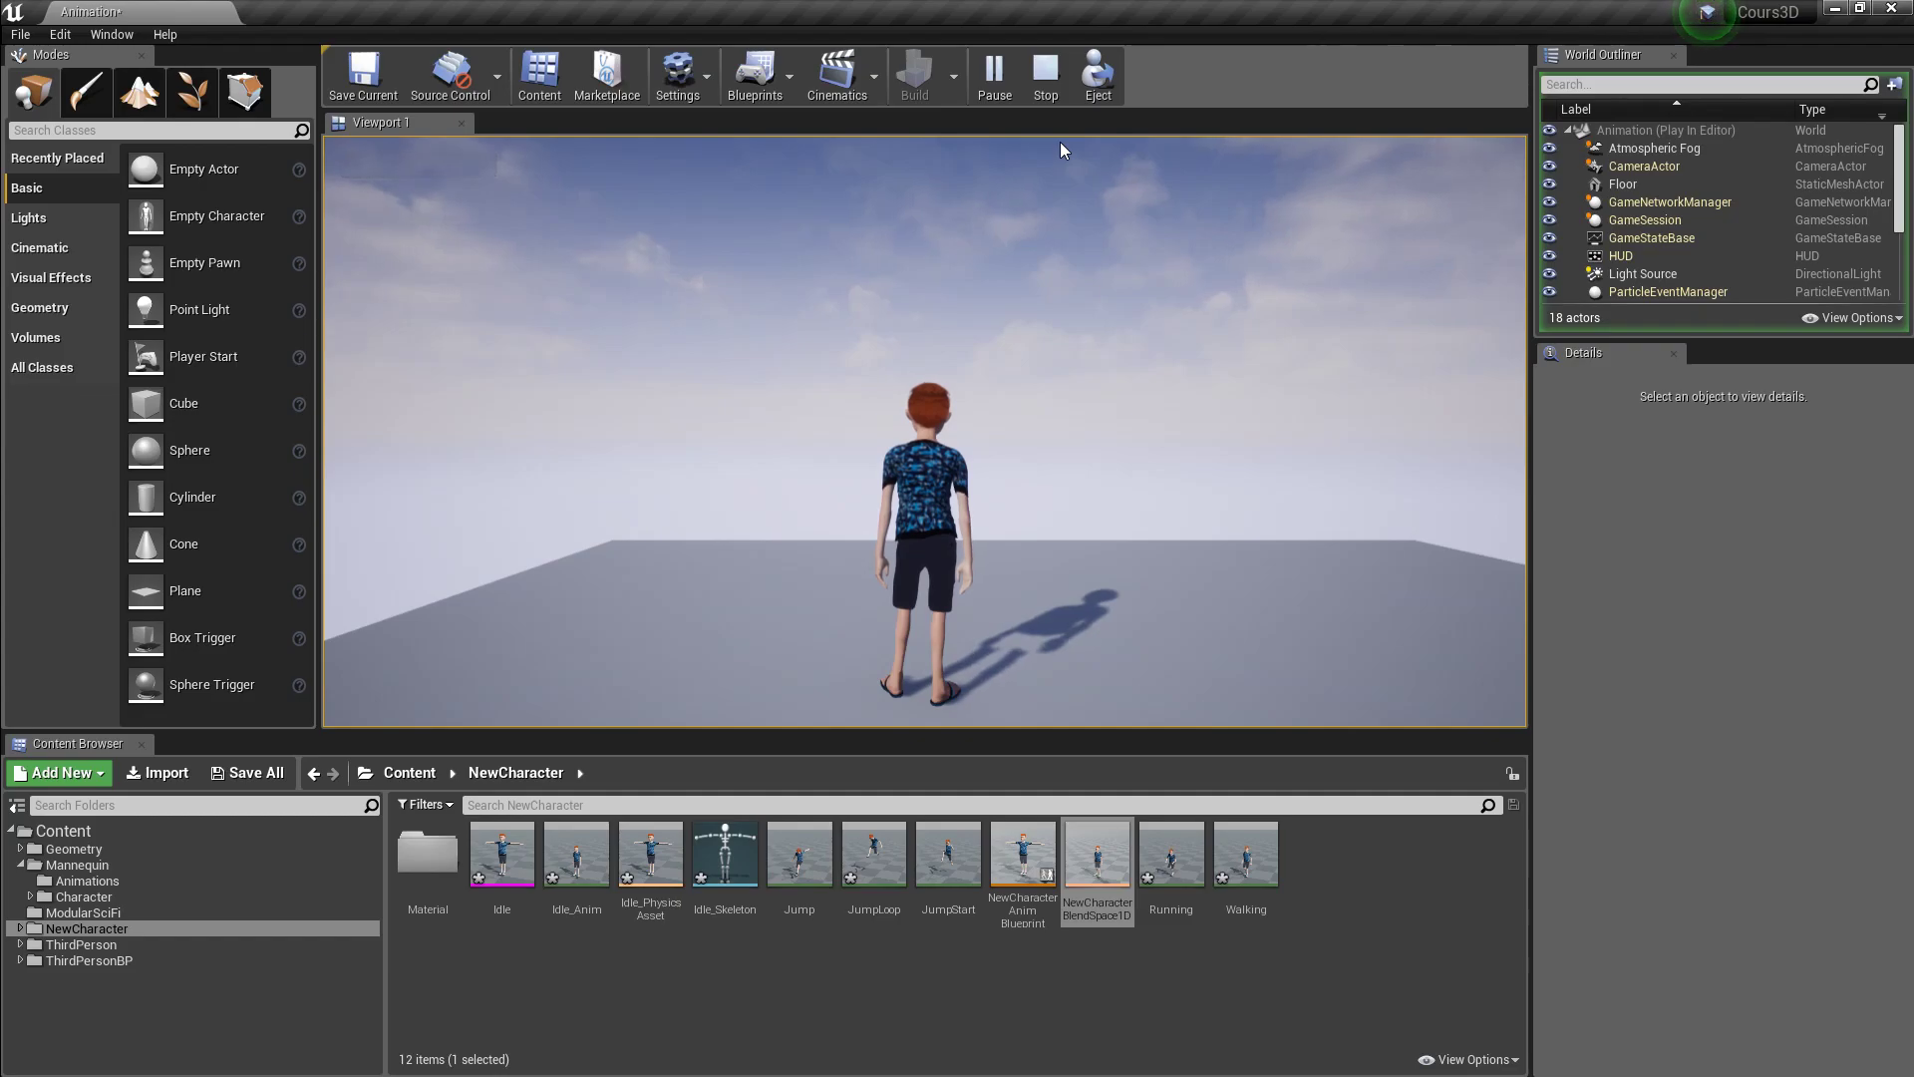
pyautogui.click(1063, 146)
pyautogui.press('w')
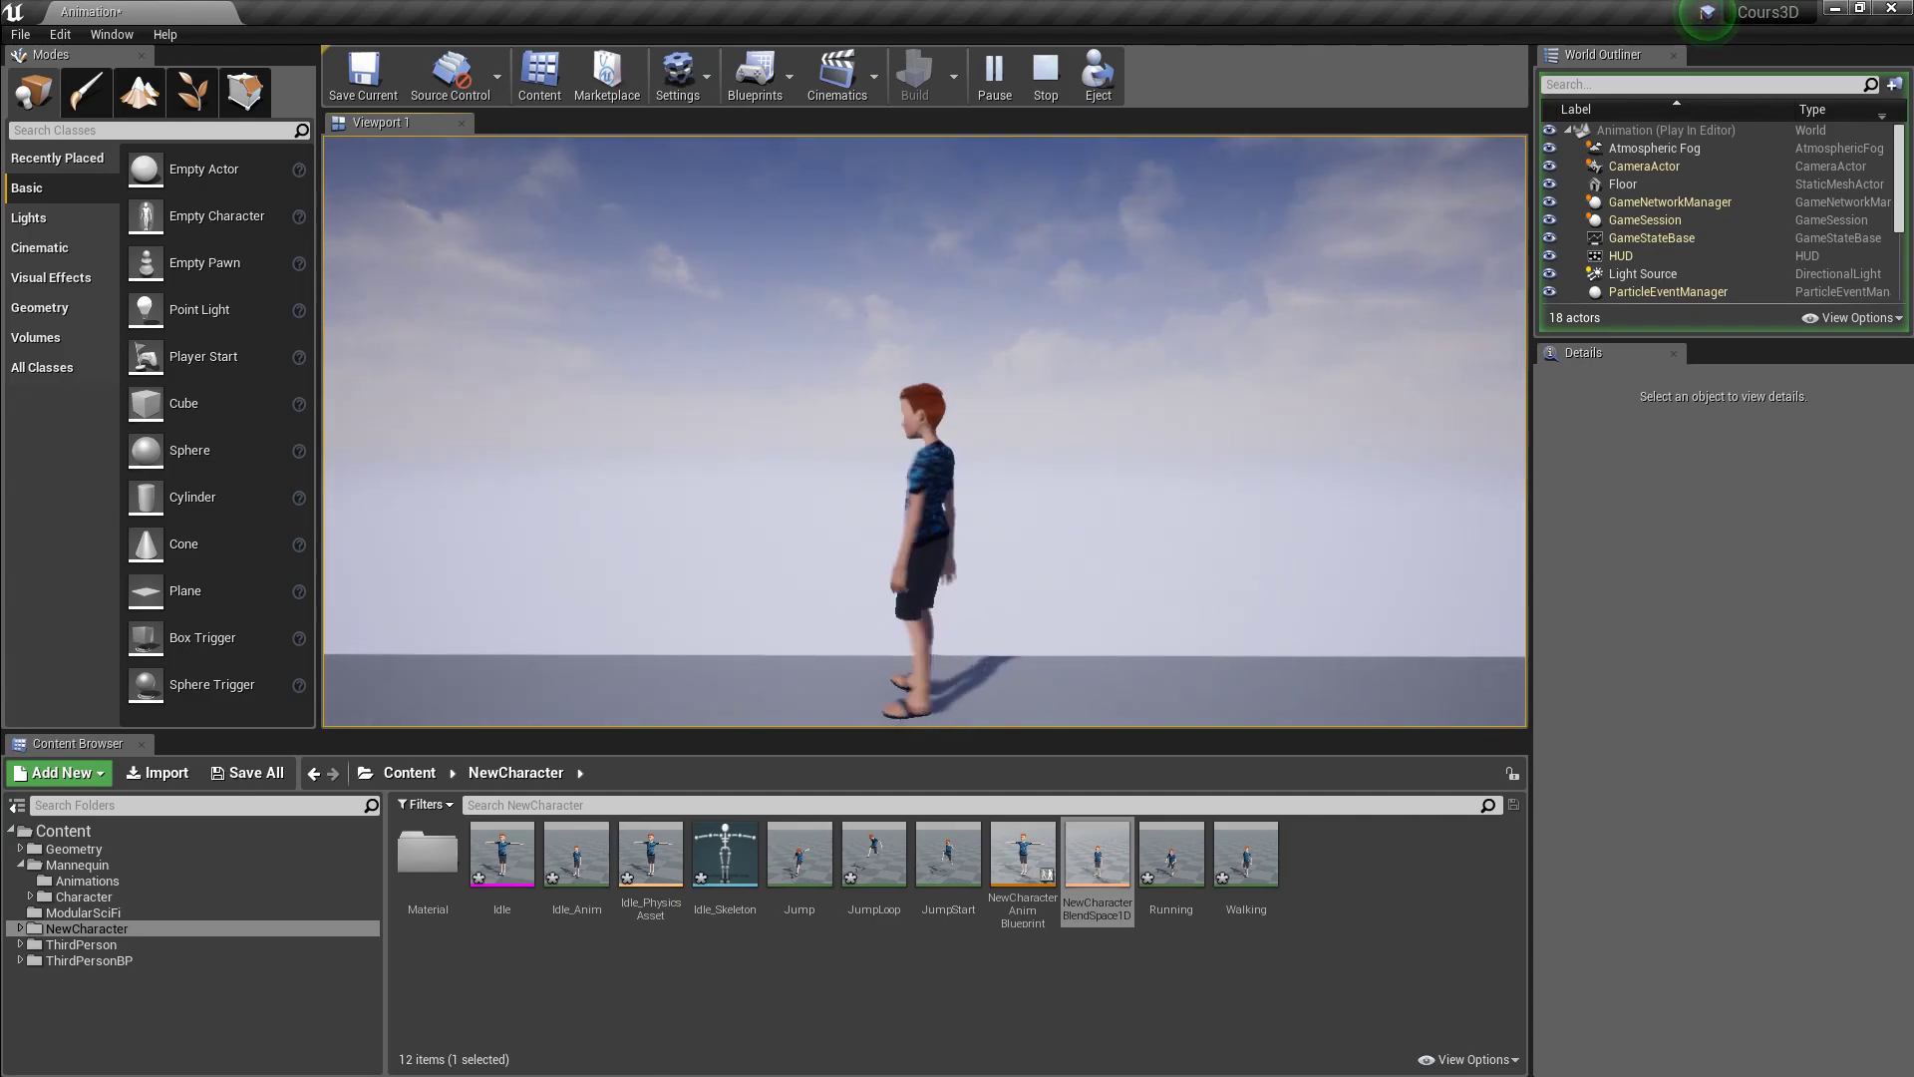
pyautogui.press('s')
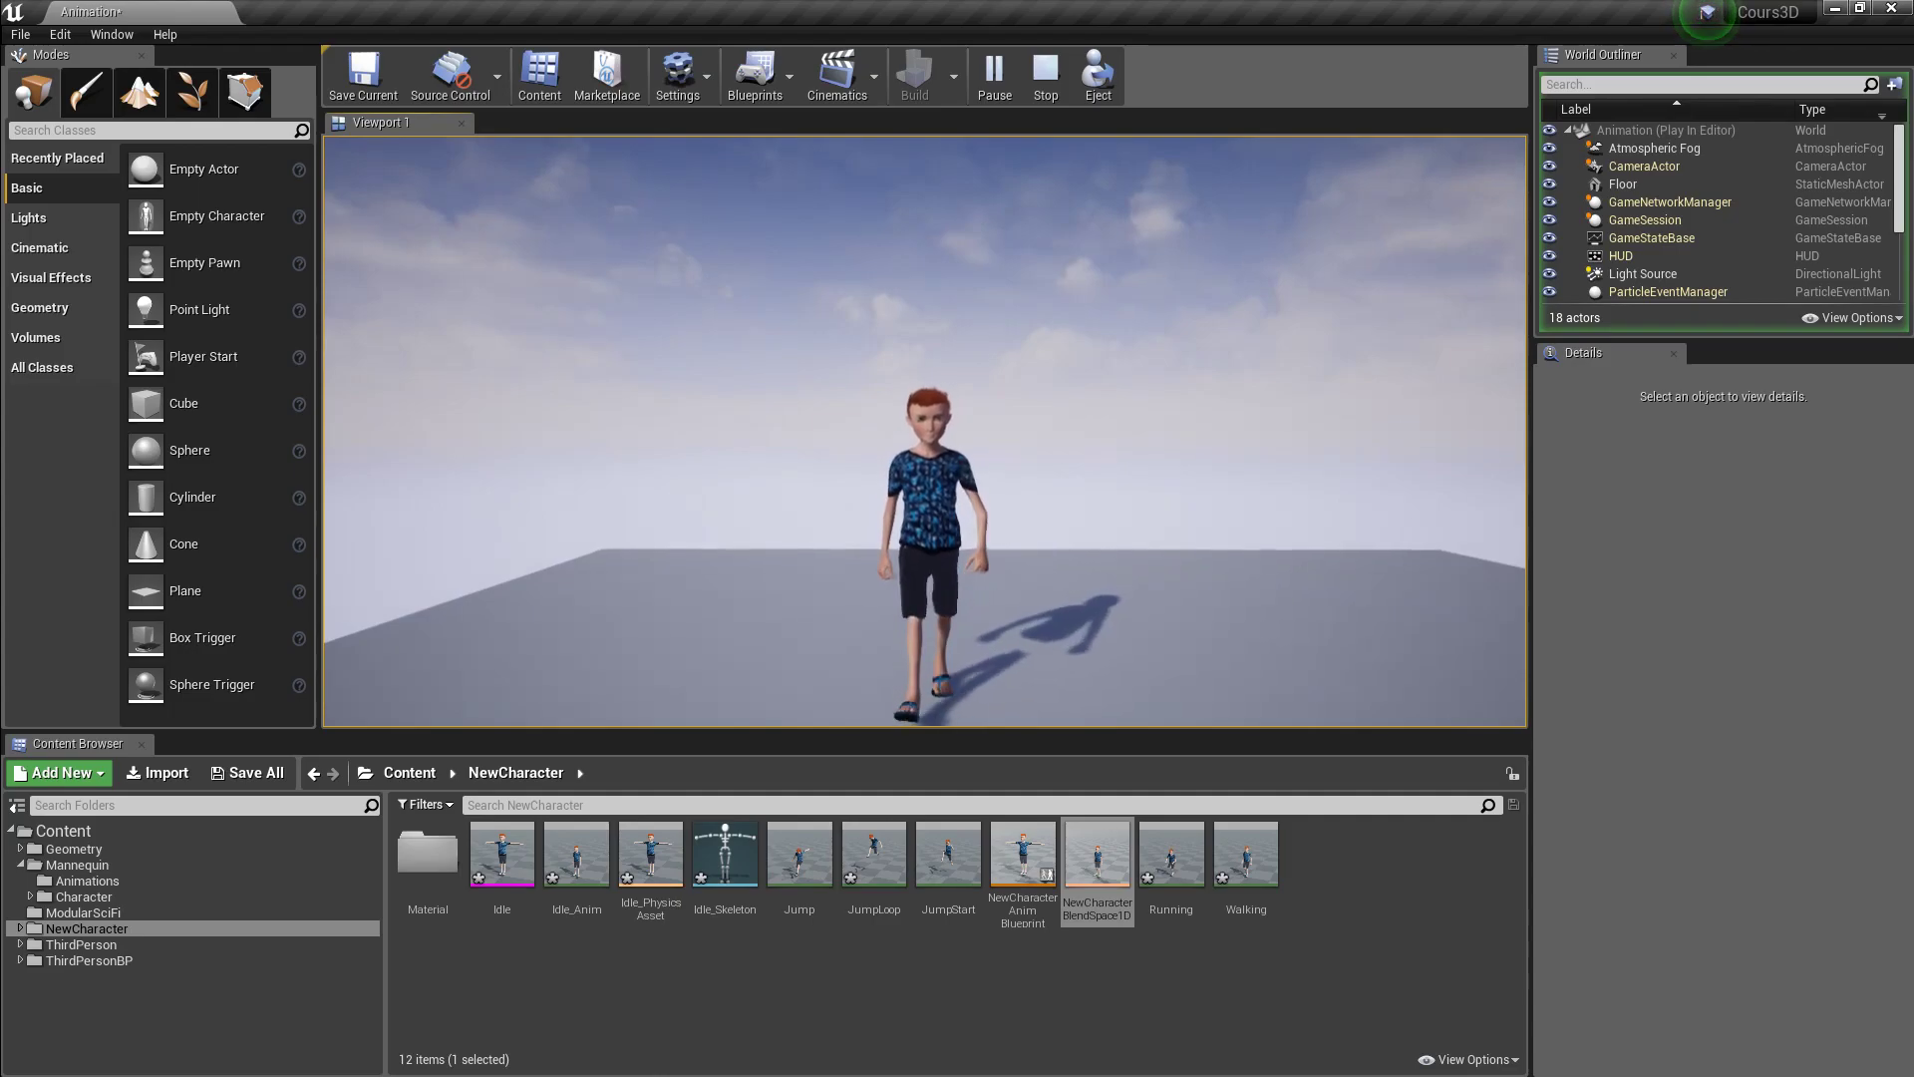
pyautogui.press('s')
pyautogui.press('space')
pyautogui.press('w')
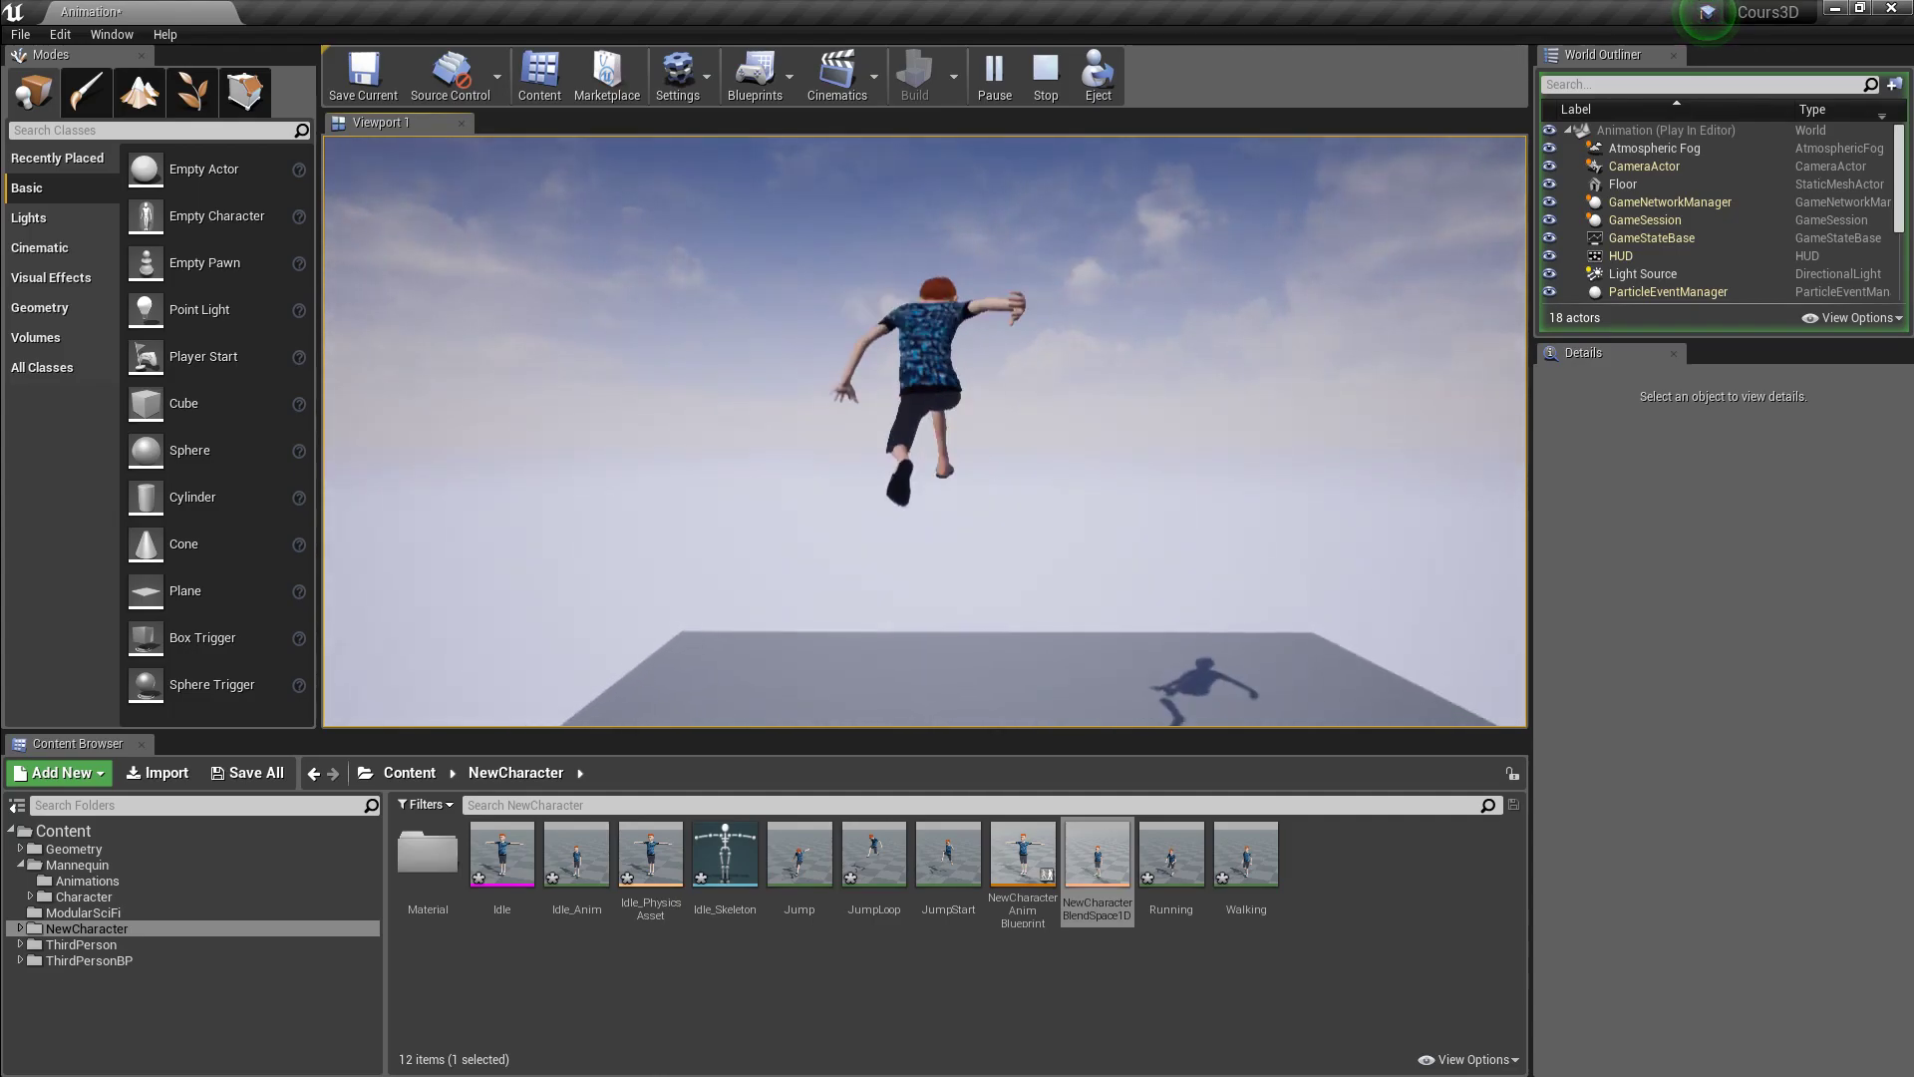
pyautogui.press('a')
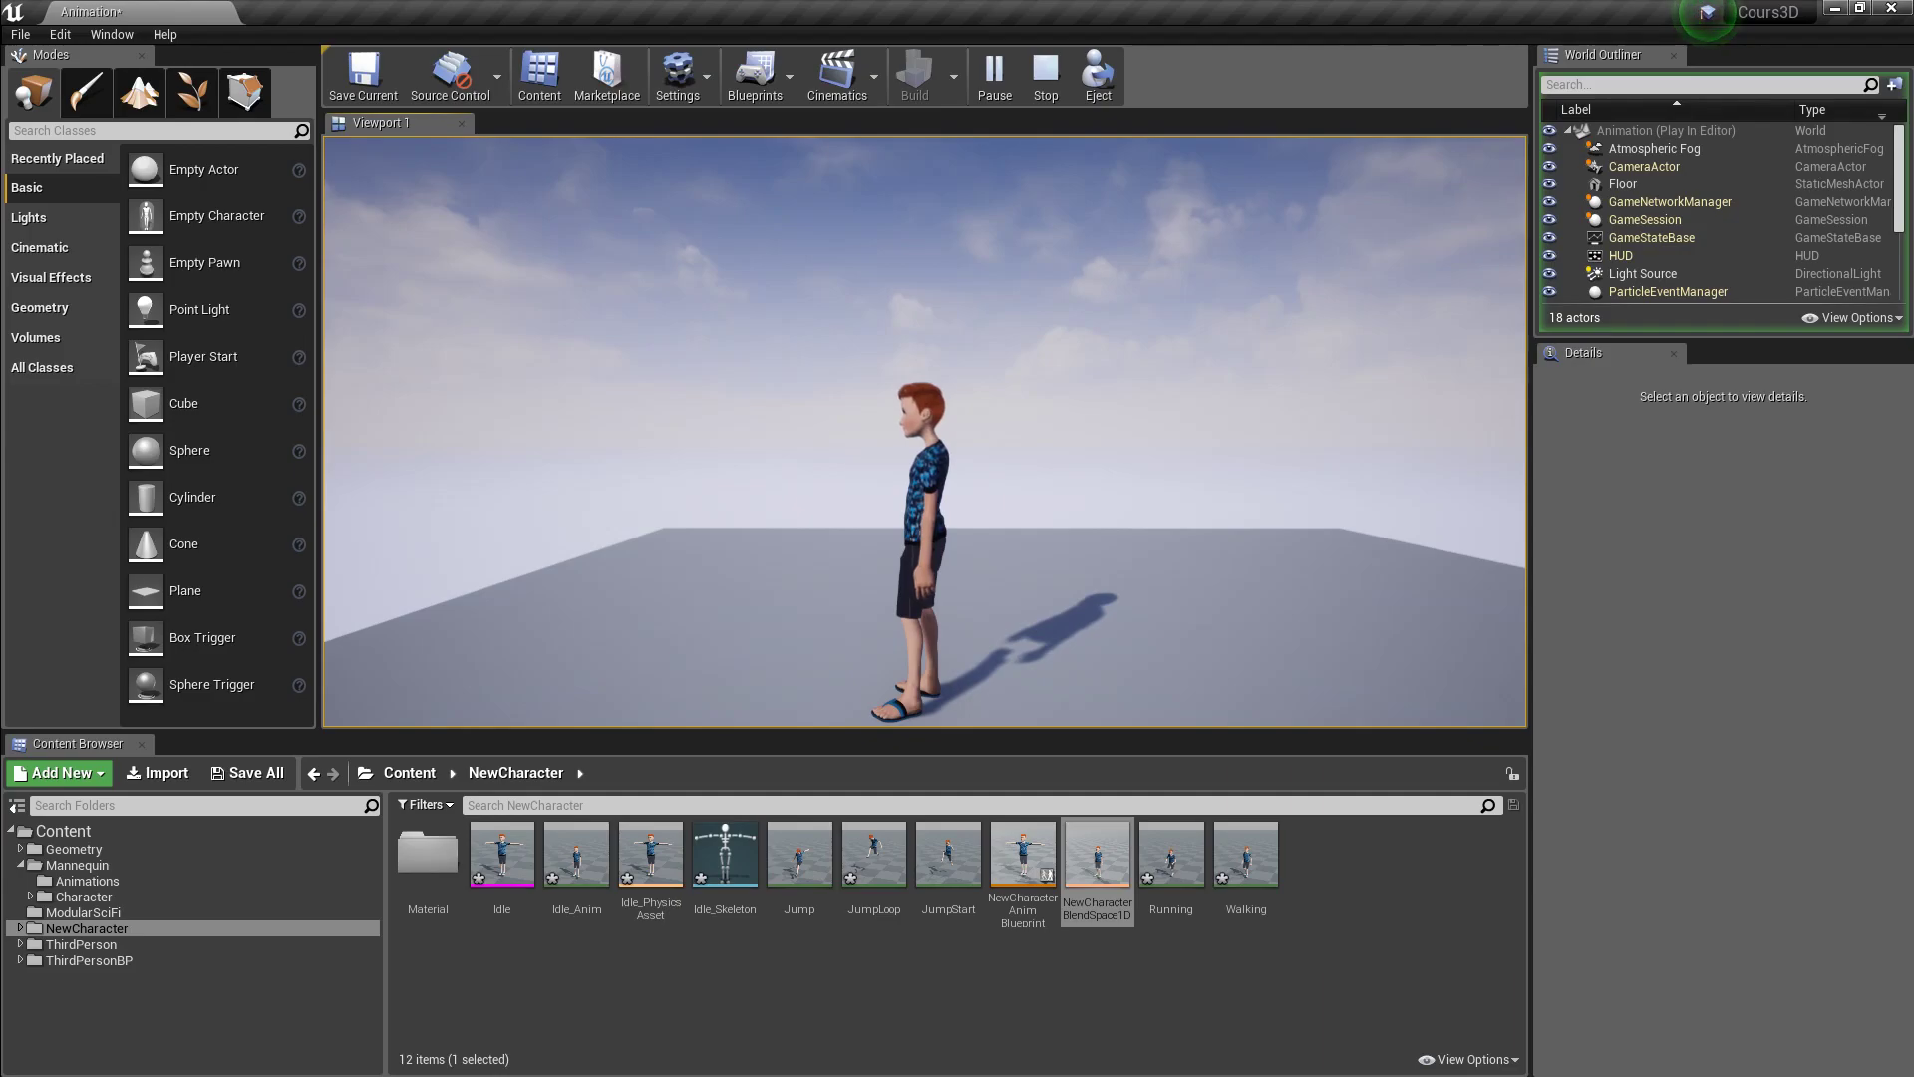
# - Move the character in several directions, first at normal speed and then with the sprint modifier held
pyautogui.press('Up')
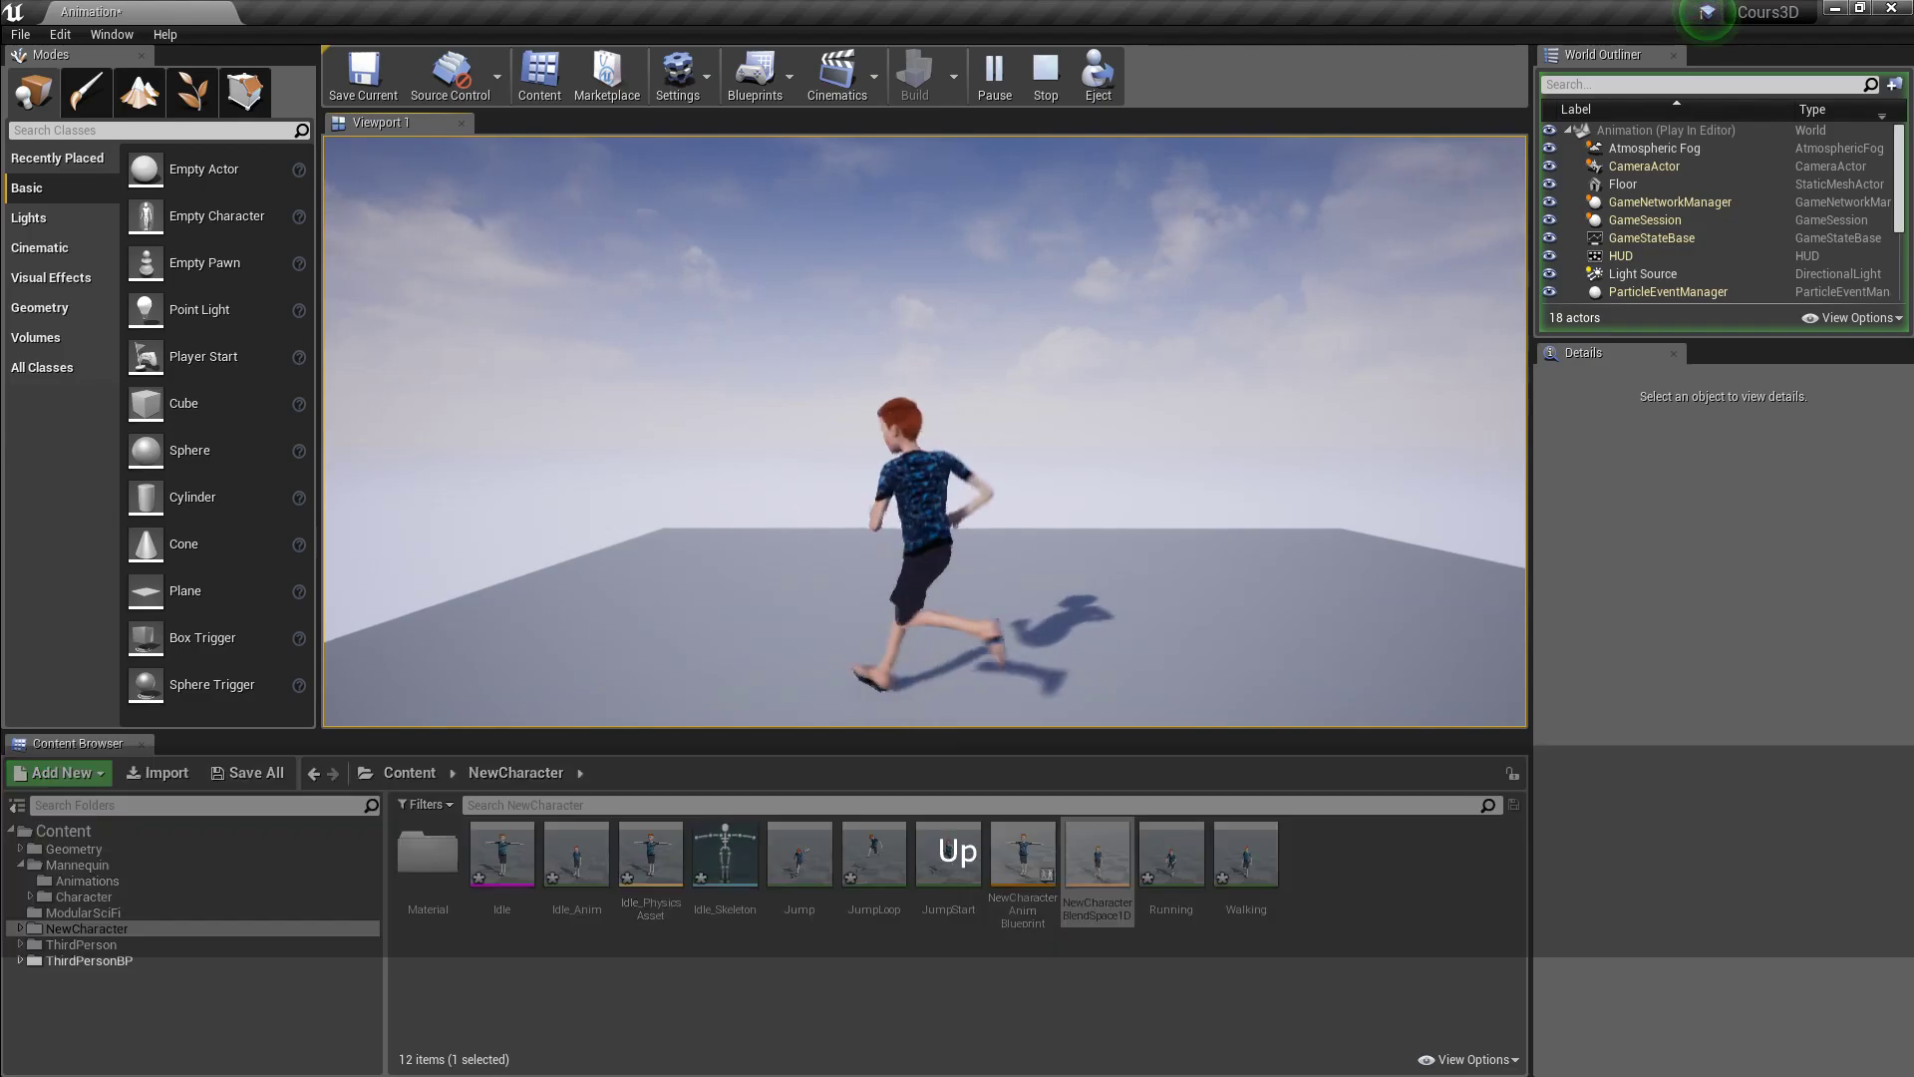
pyautogui.press('Right')
pyautogui.press('Up')
pyautogui.press('Down')
pyautogui.press('Up')
pyautogui.press('shift')
pyautogui.hotkey('shift', 'Up')
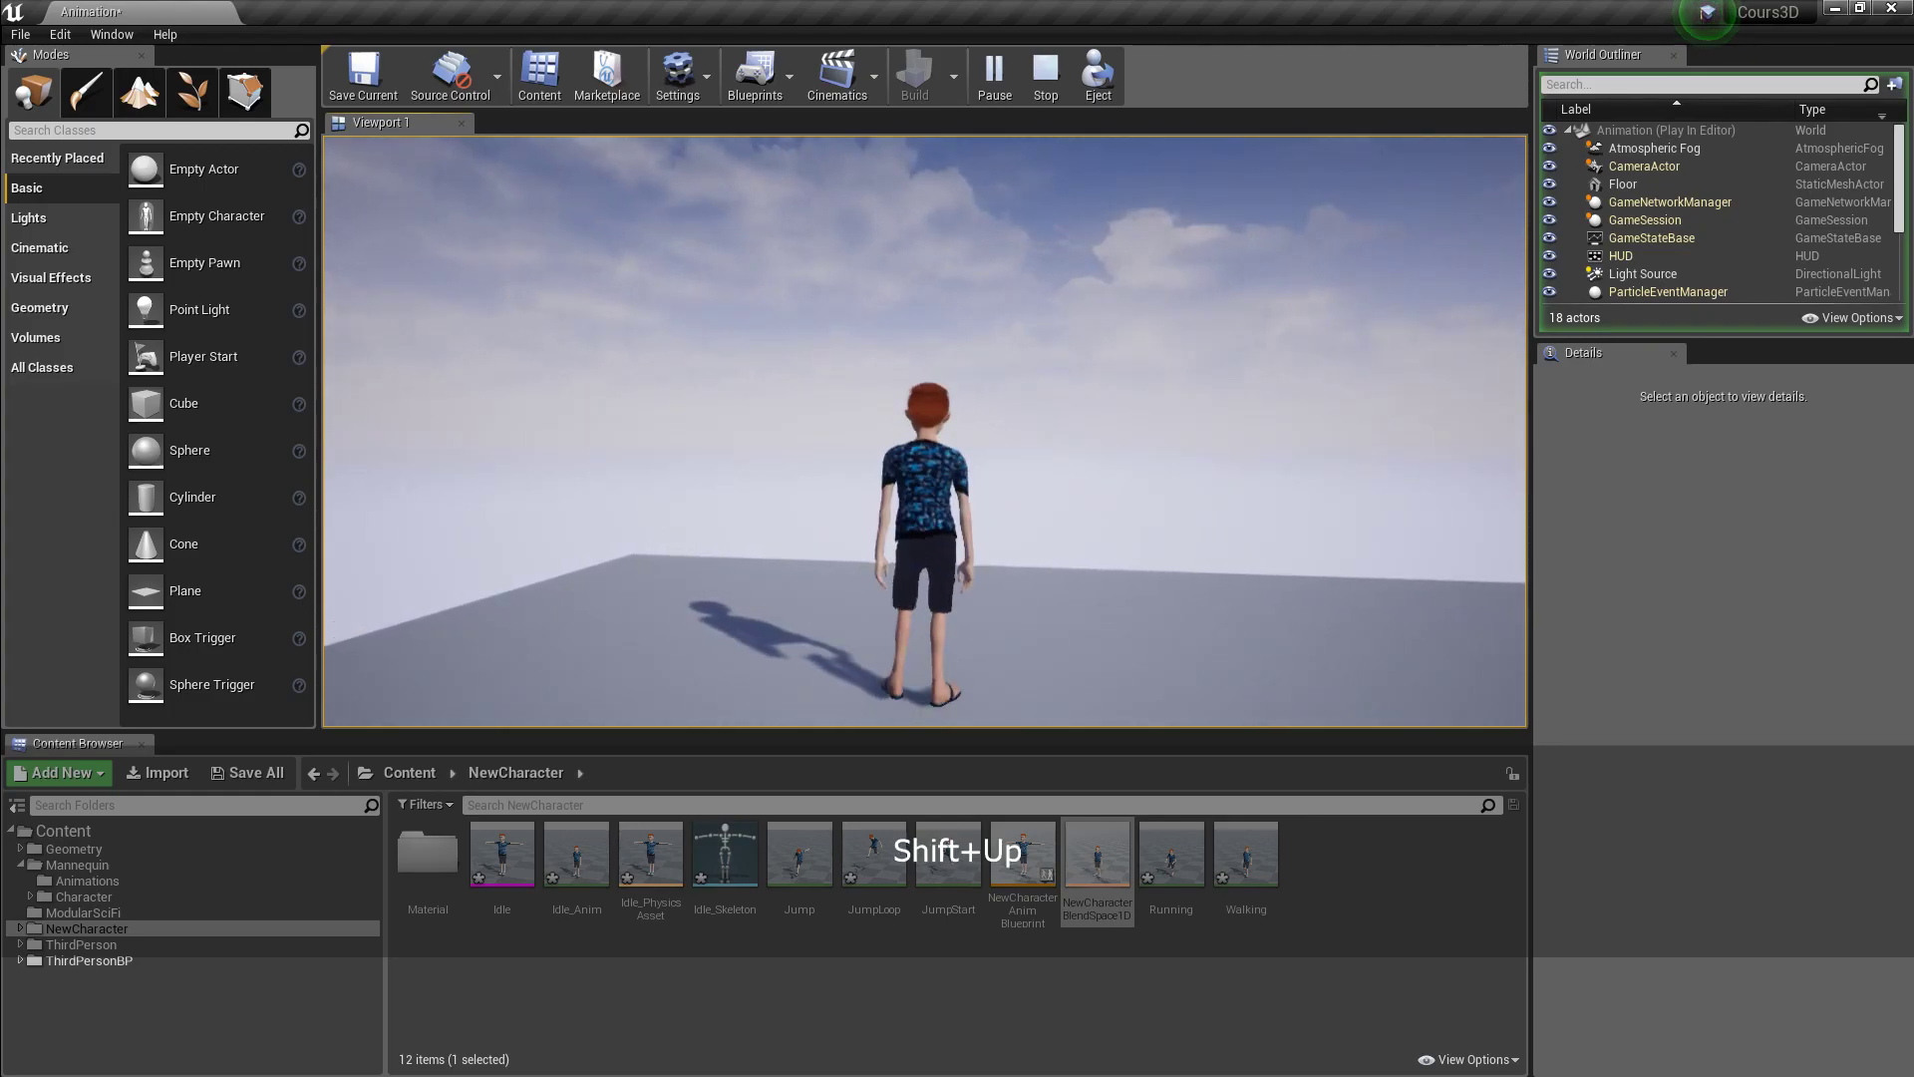
pyautogui.hotkey('shift', 'Down')
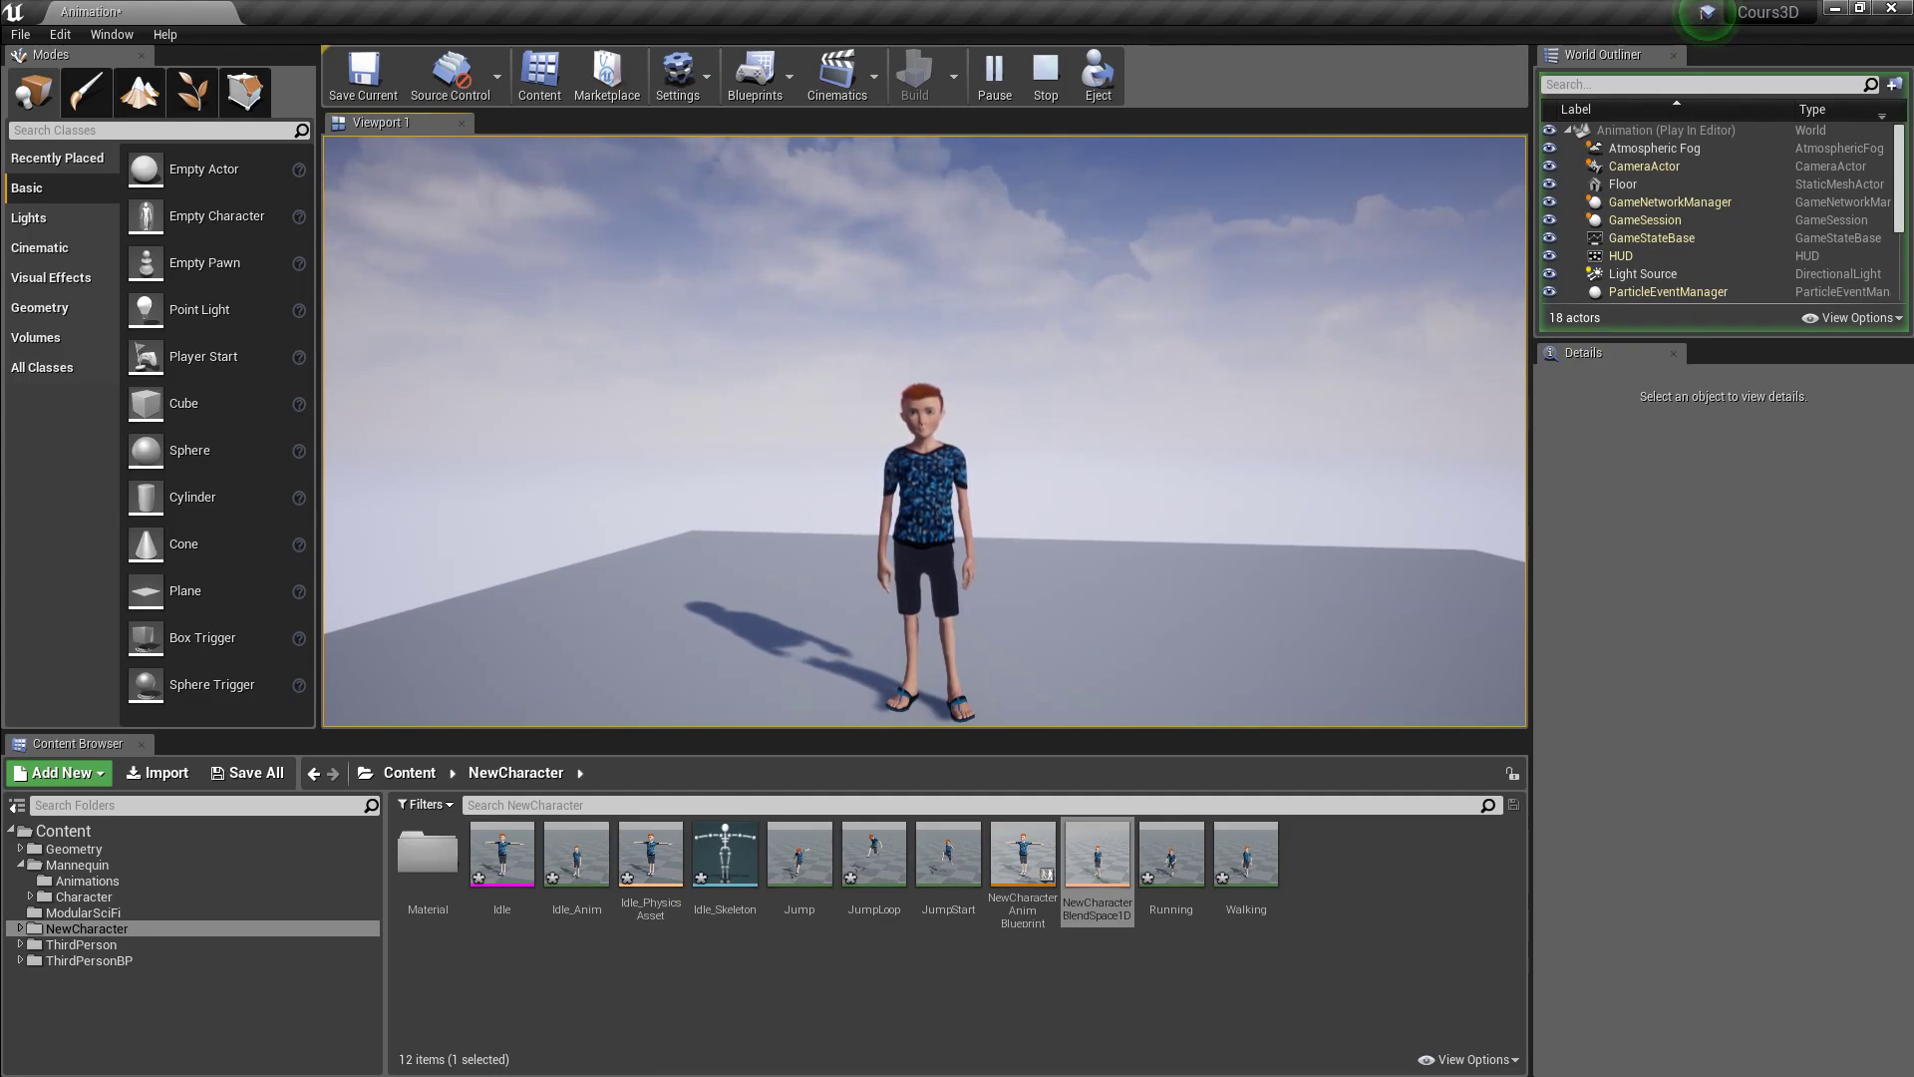
# - Compare the character's forward and backward movement with and without the sprint modifier held
pyautogui.press('shift')
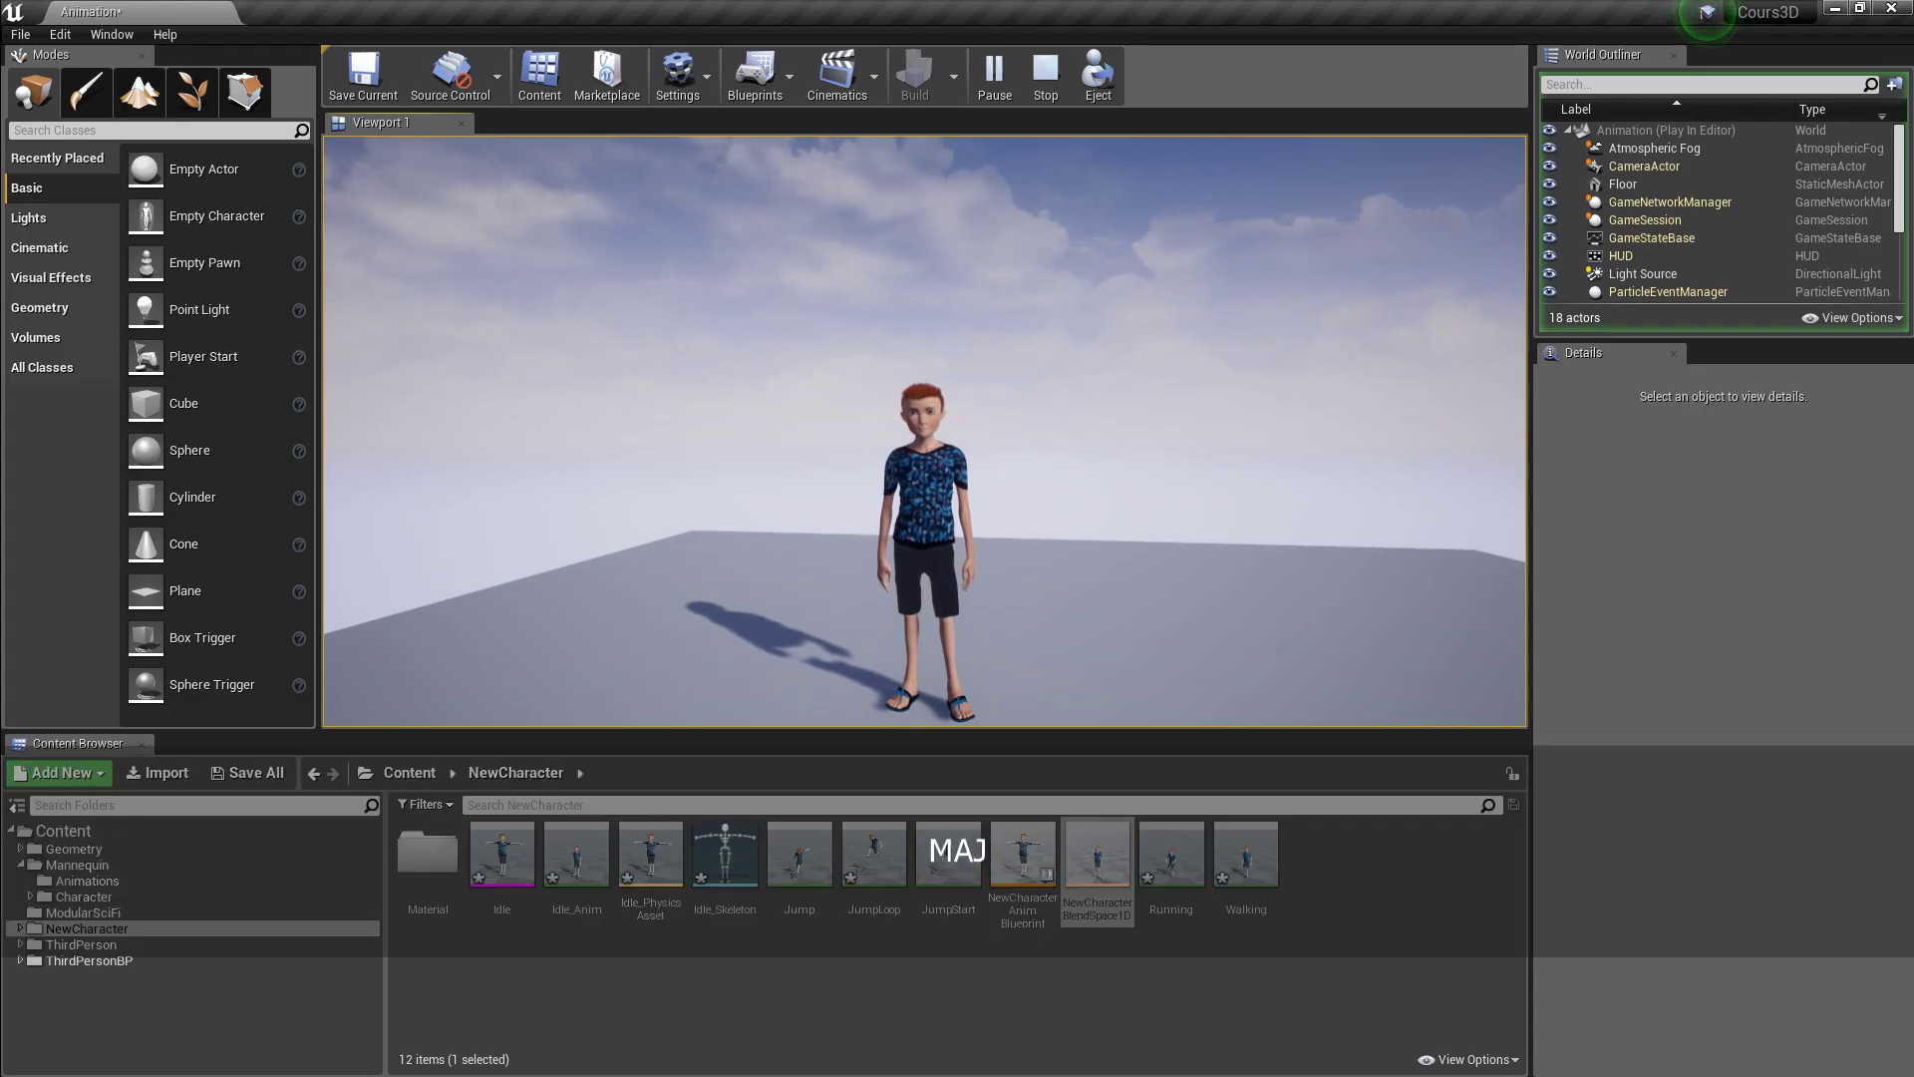
pyautogui.hotkey('shift', 'Up')
pyautogui.hotkey('shift', 'Down')
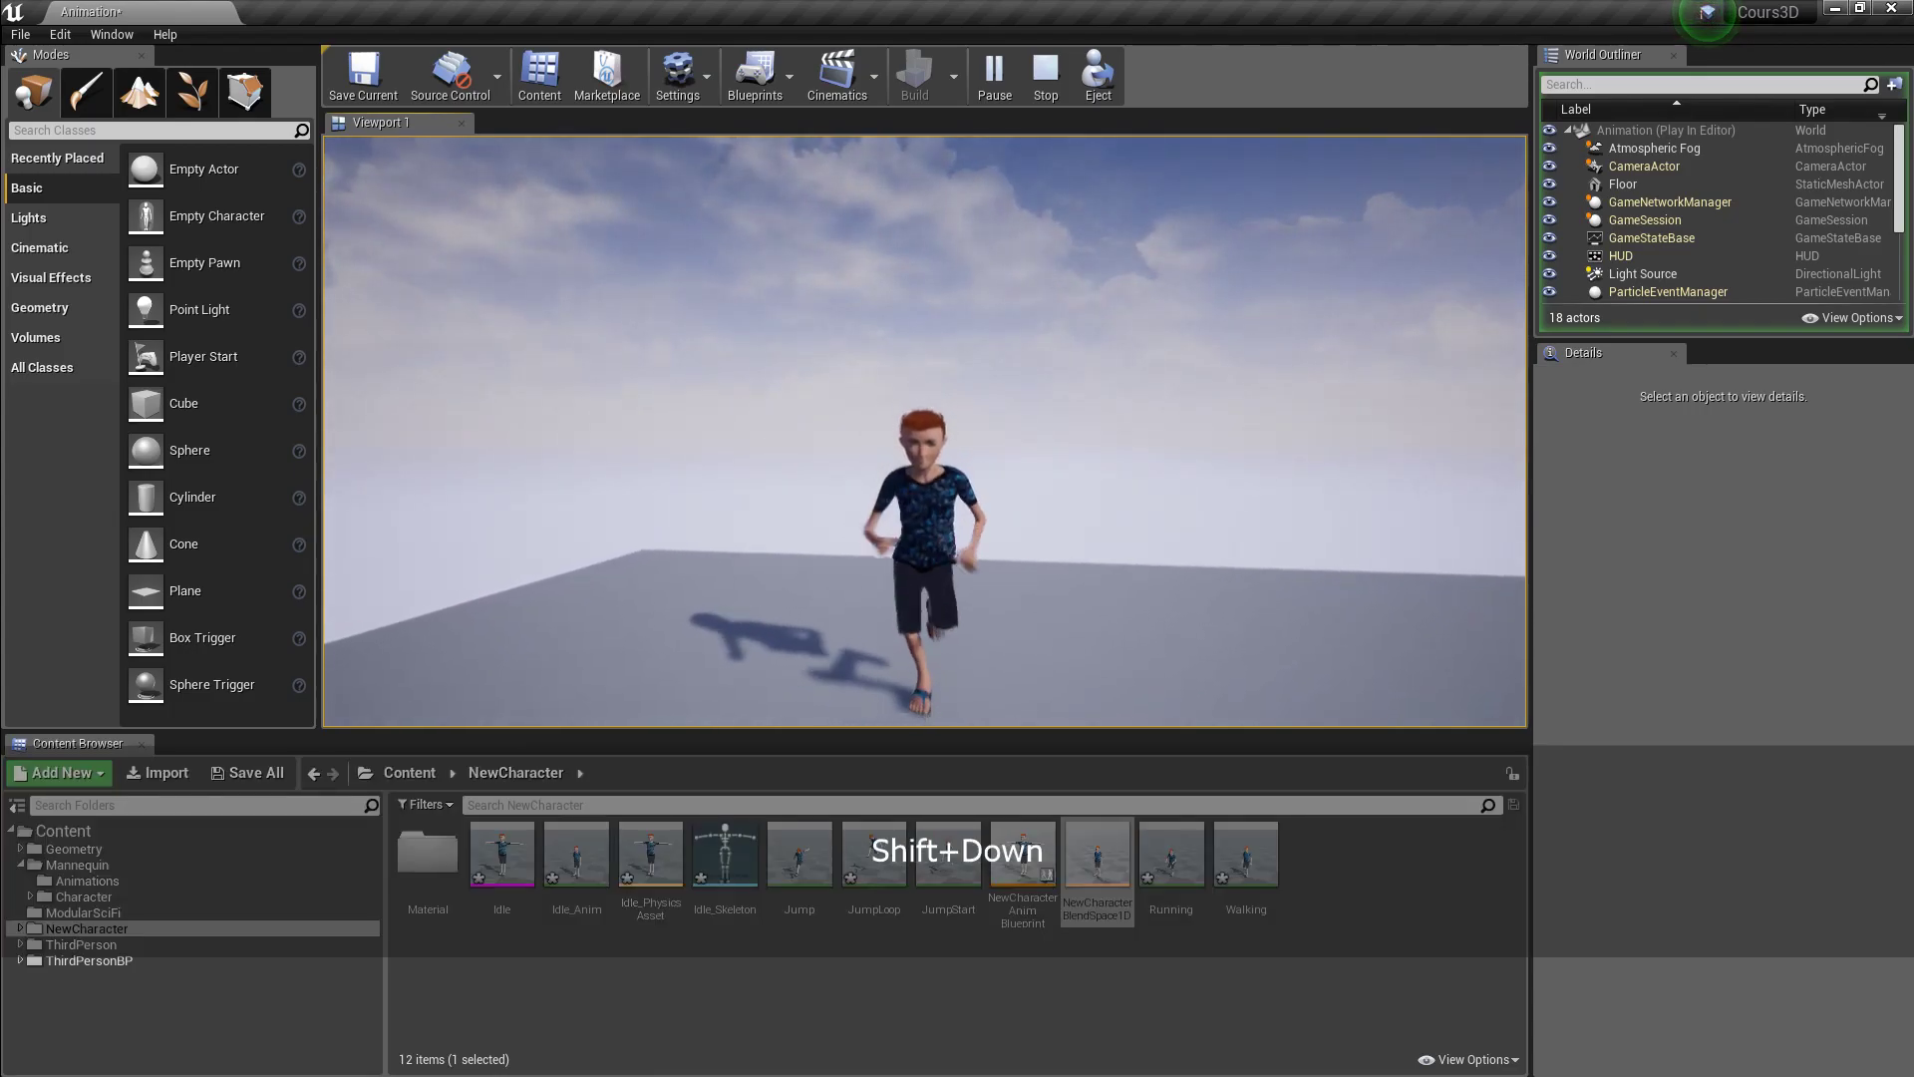
pyautogui.press('Up')
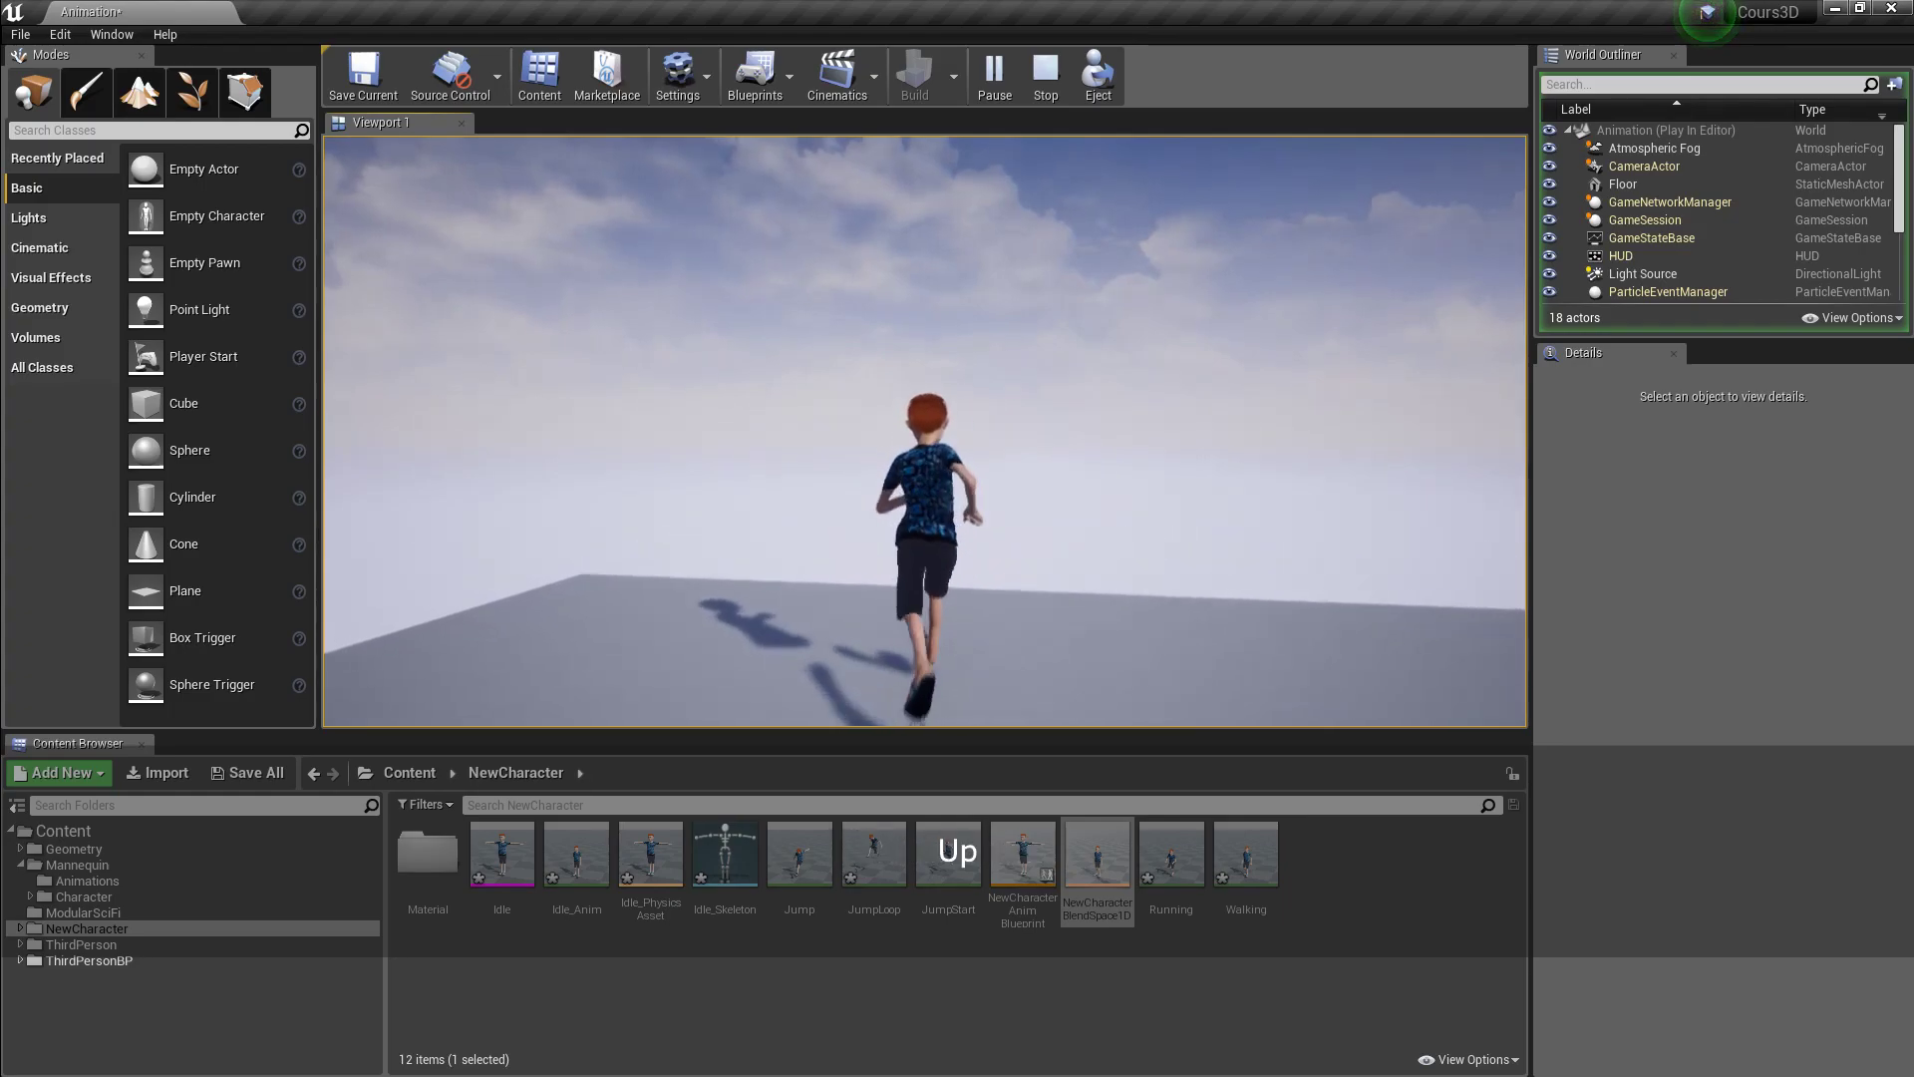
pyautogui.press('Down')
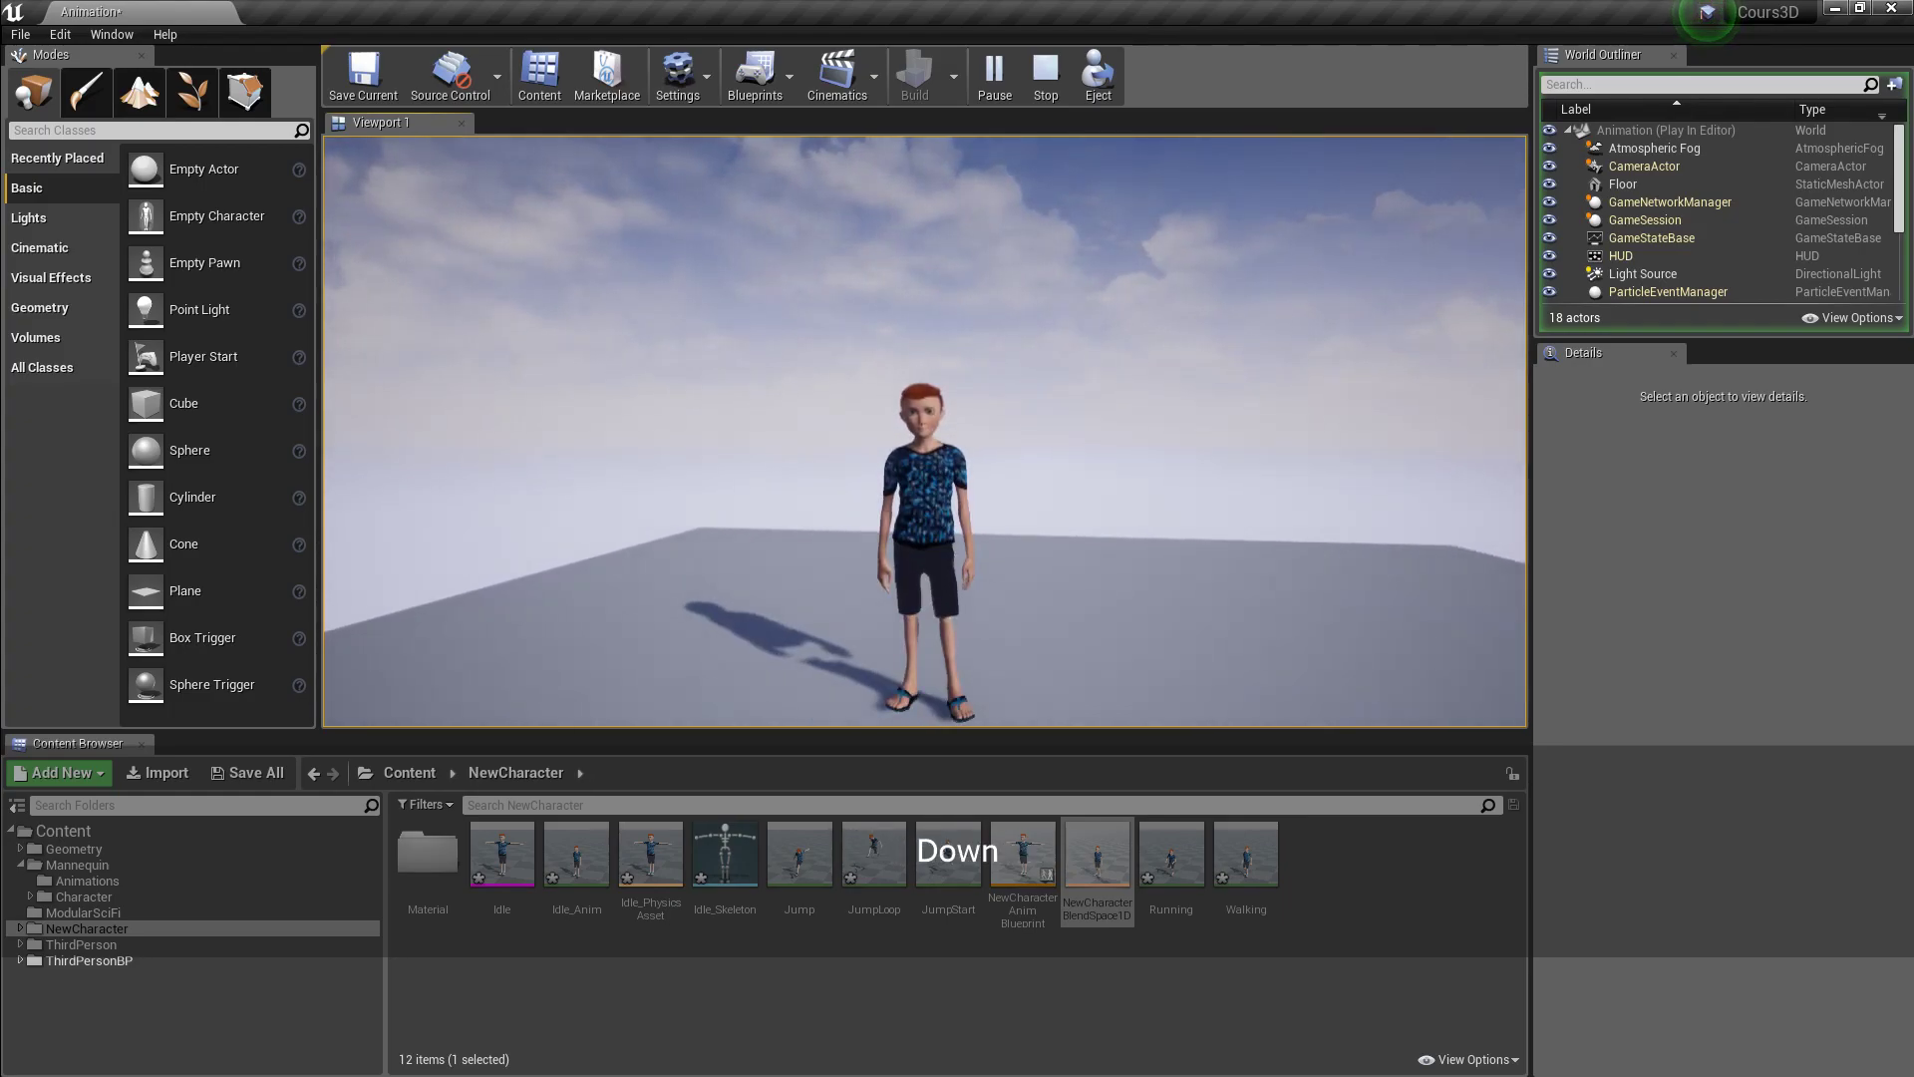
pyautogui.hotkey('shift', 'Up')
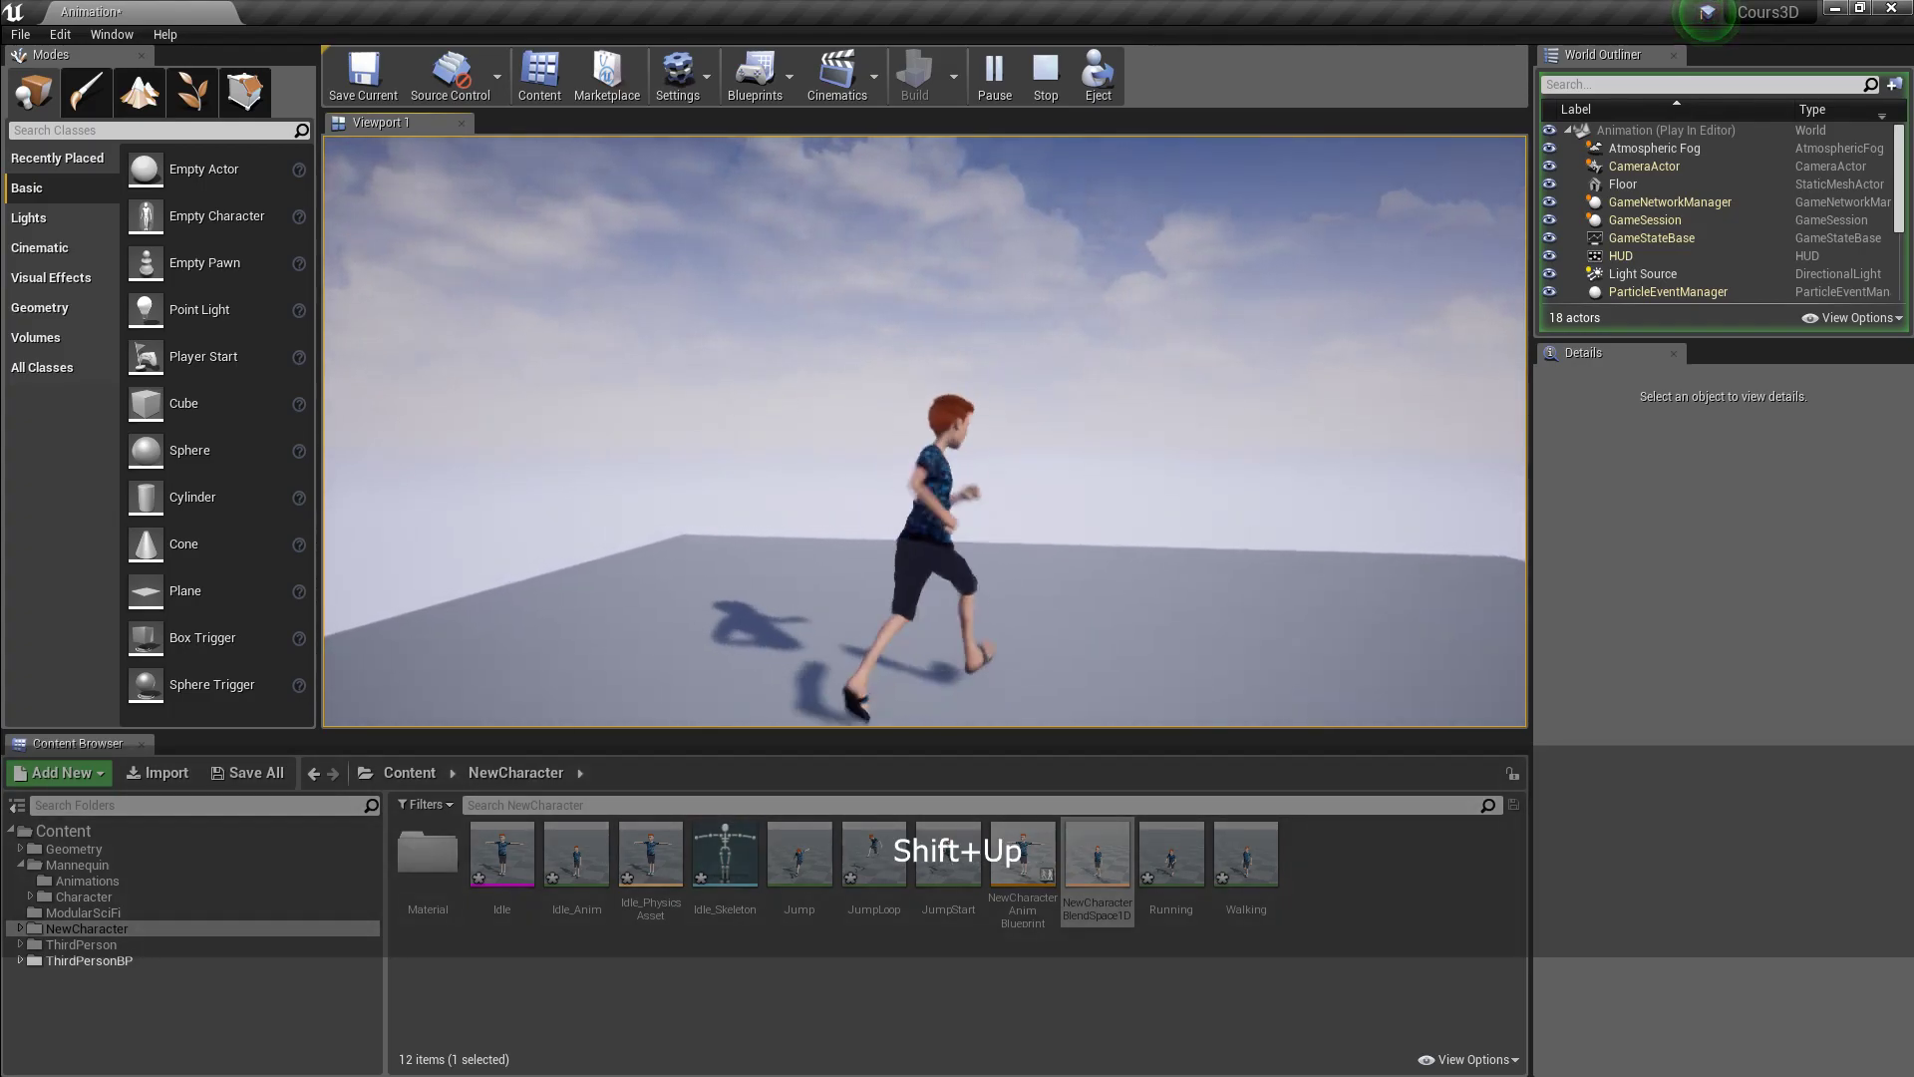